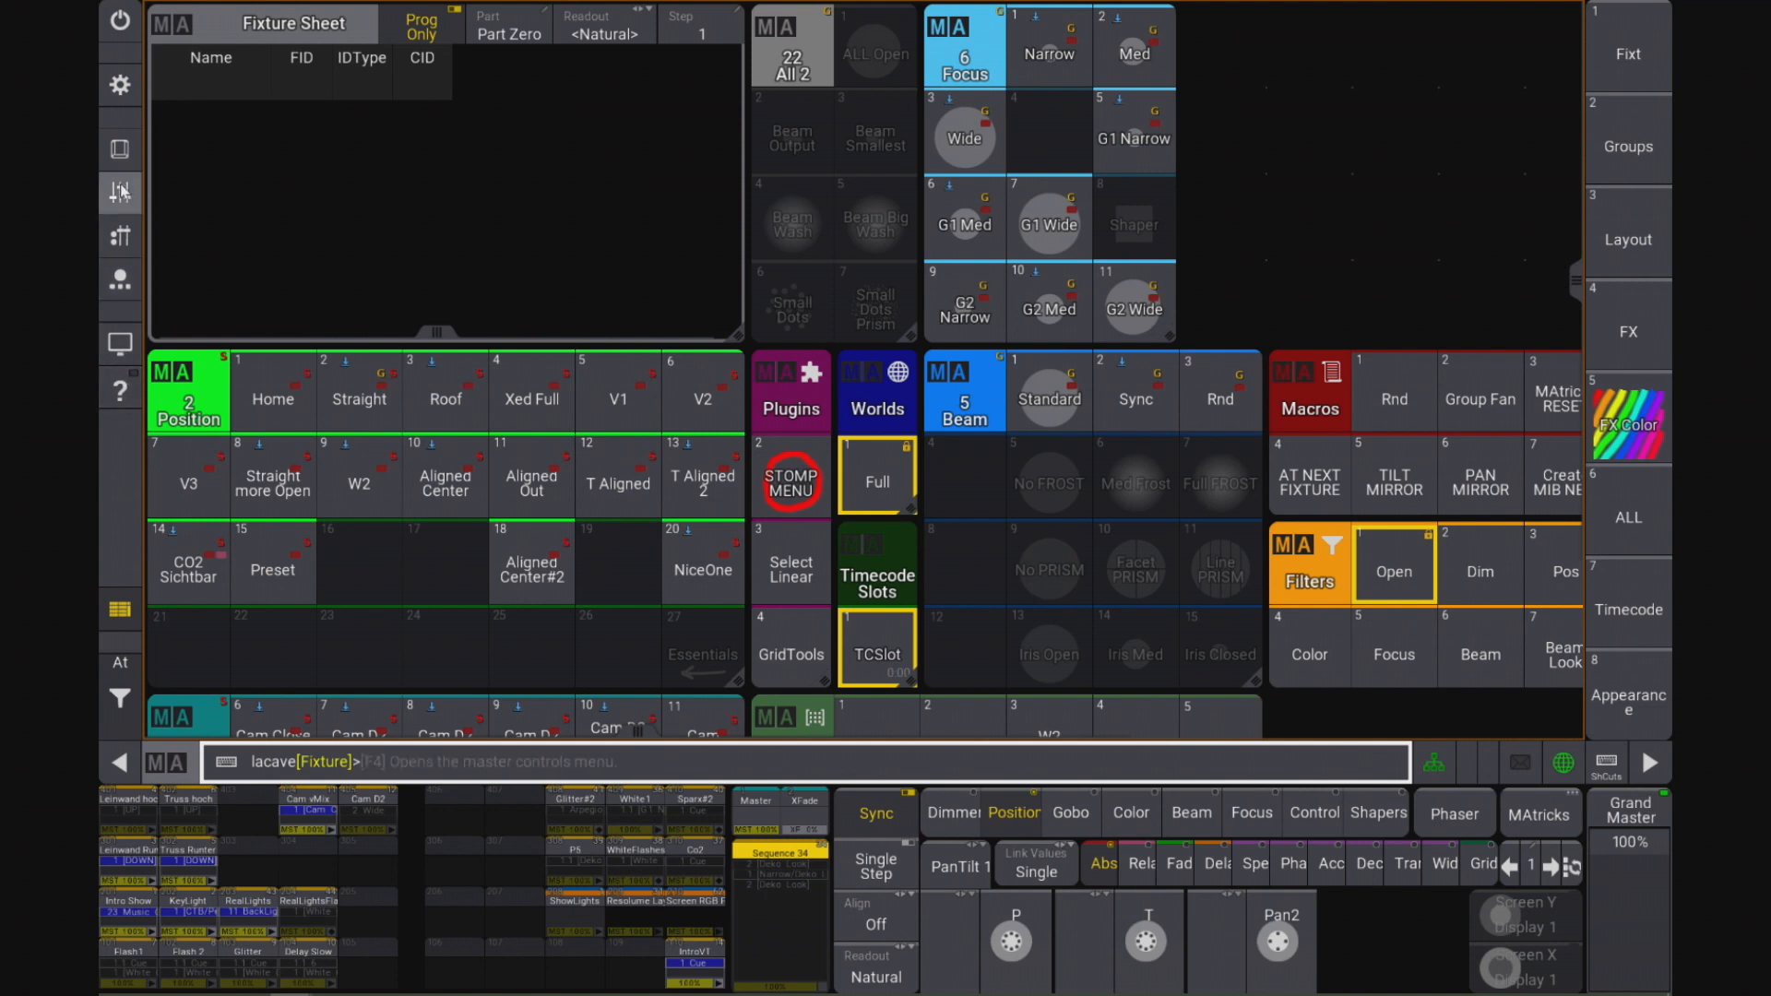
Step: View the main menu and the Command Section, closing each one again
left_click(128, 93)
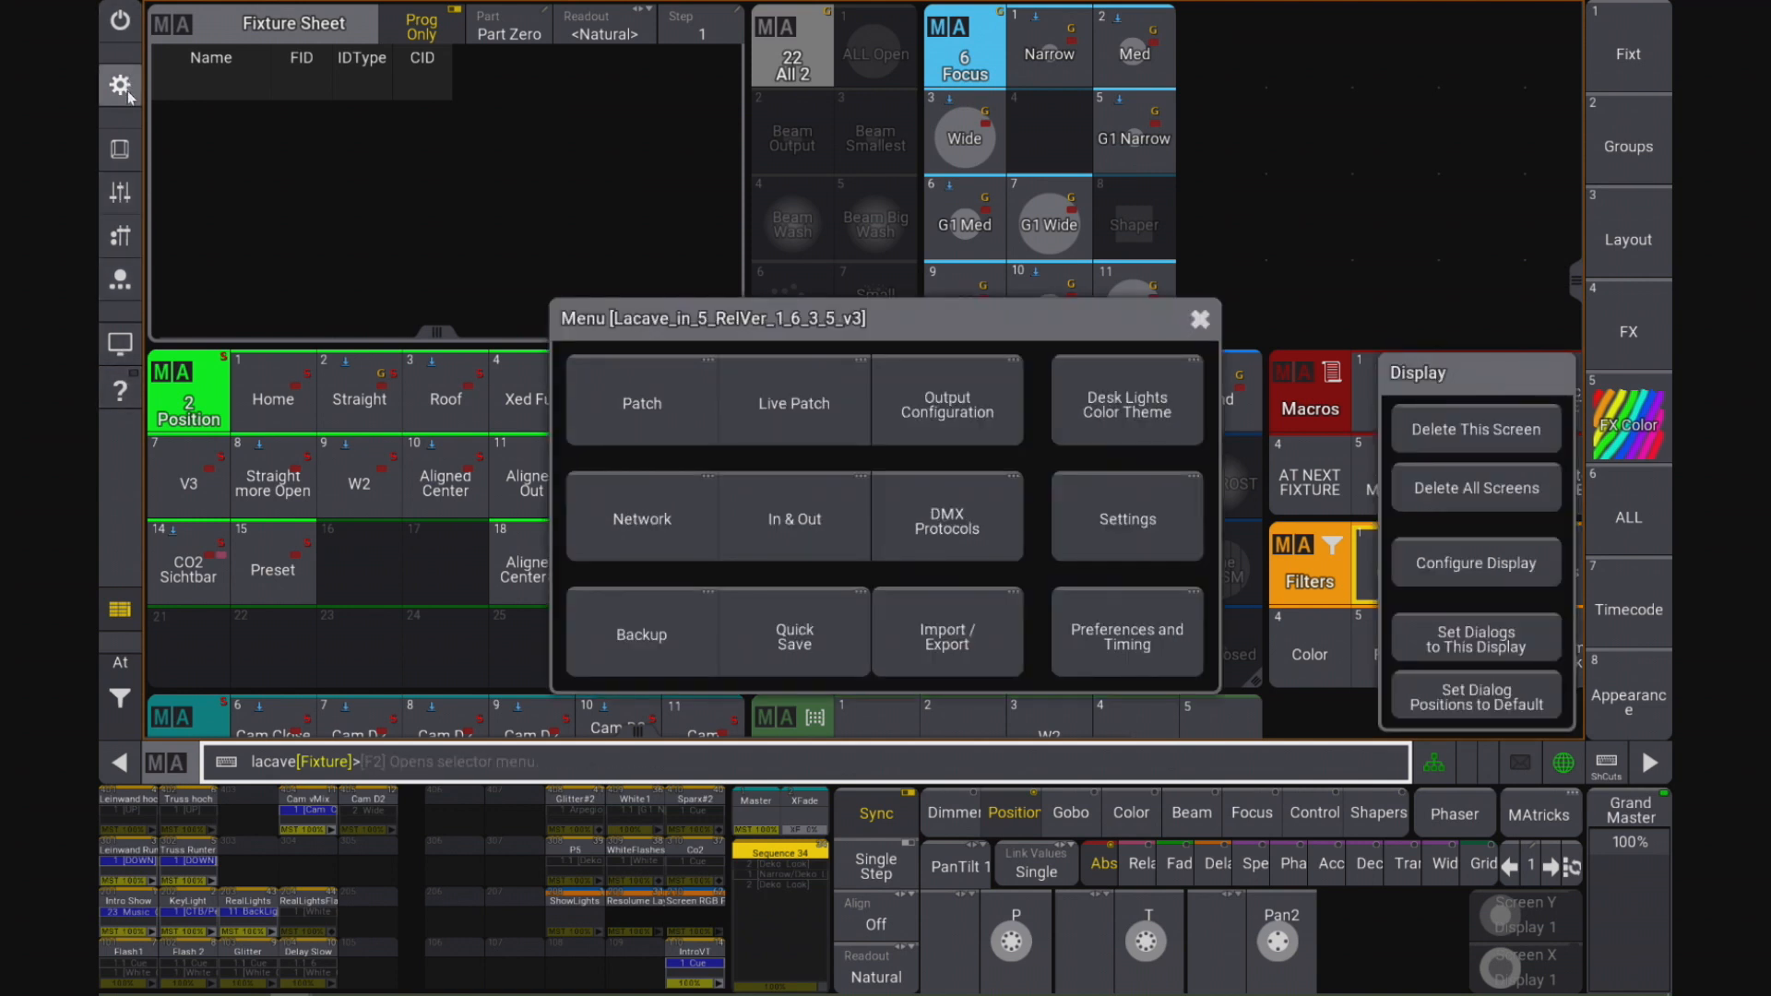
left_click(1199, 320)
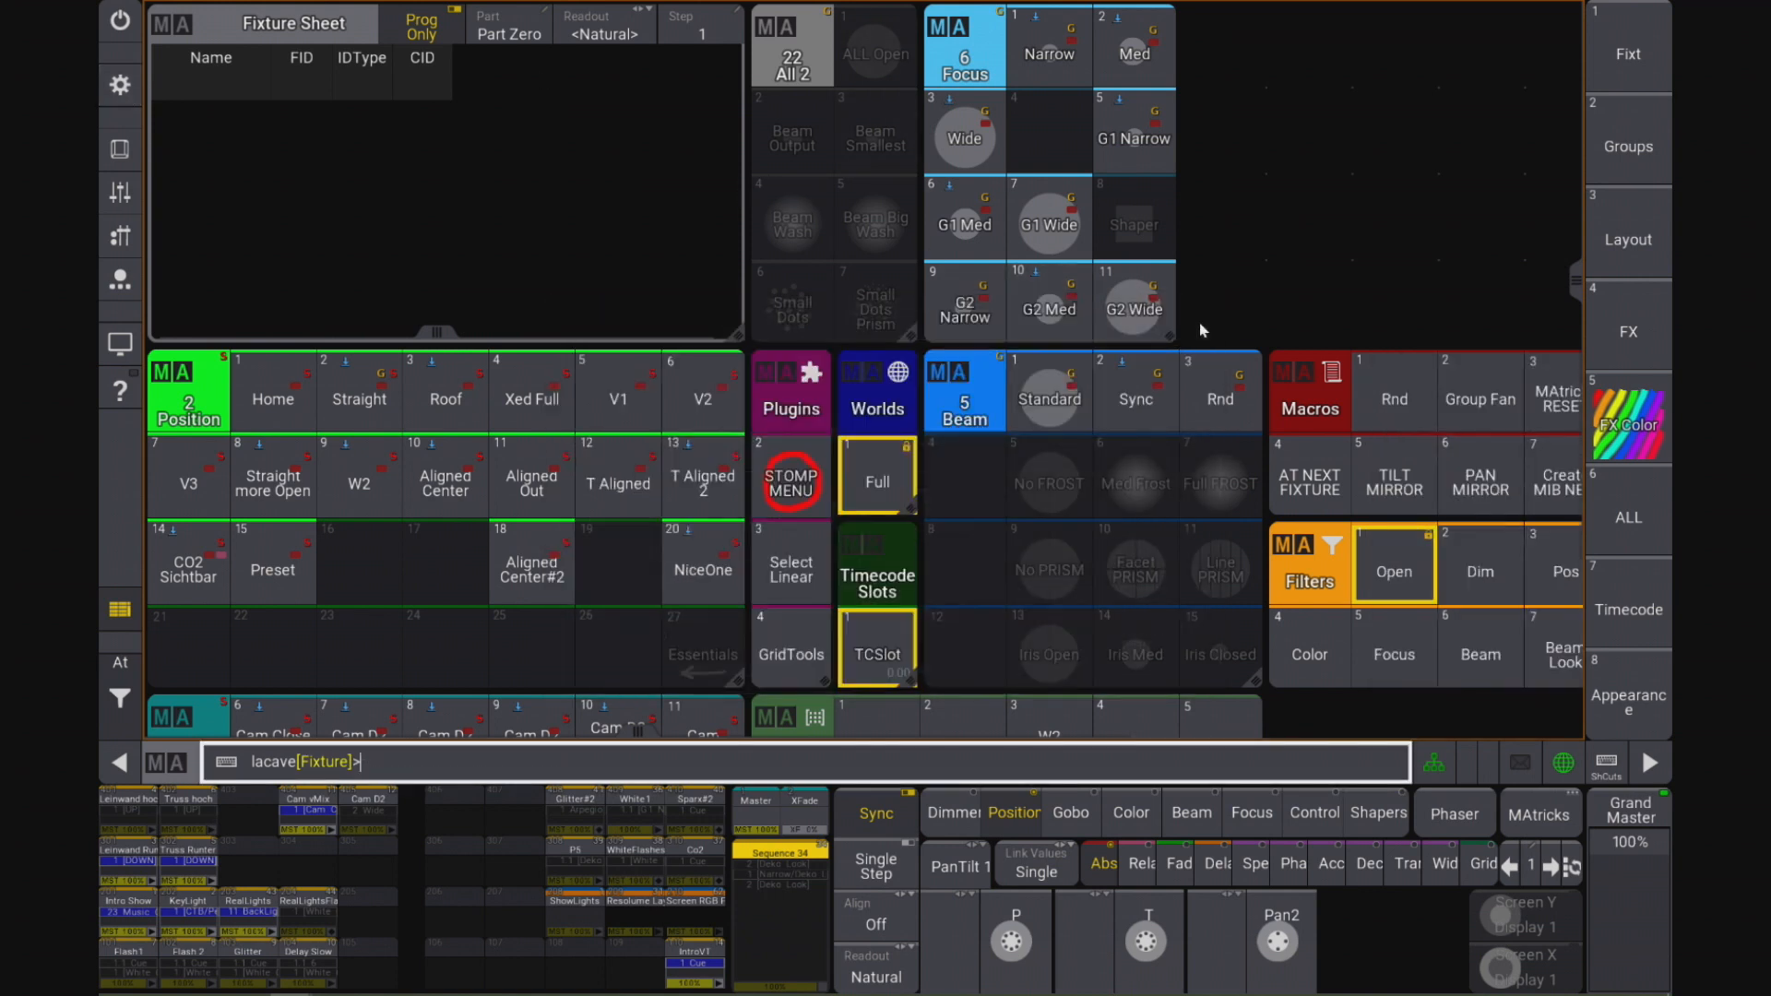
left_click(123, 151)
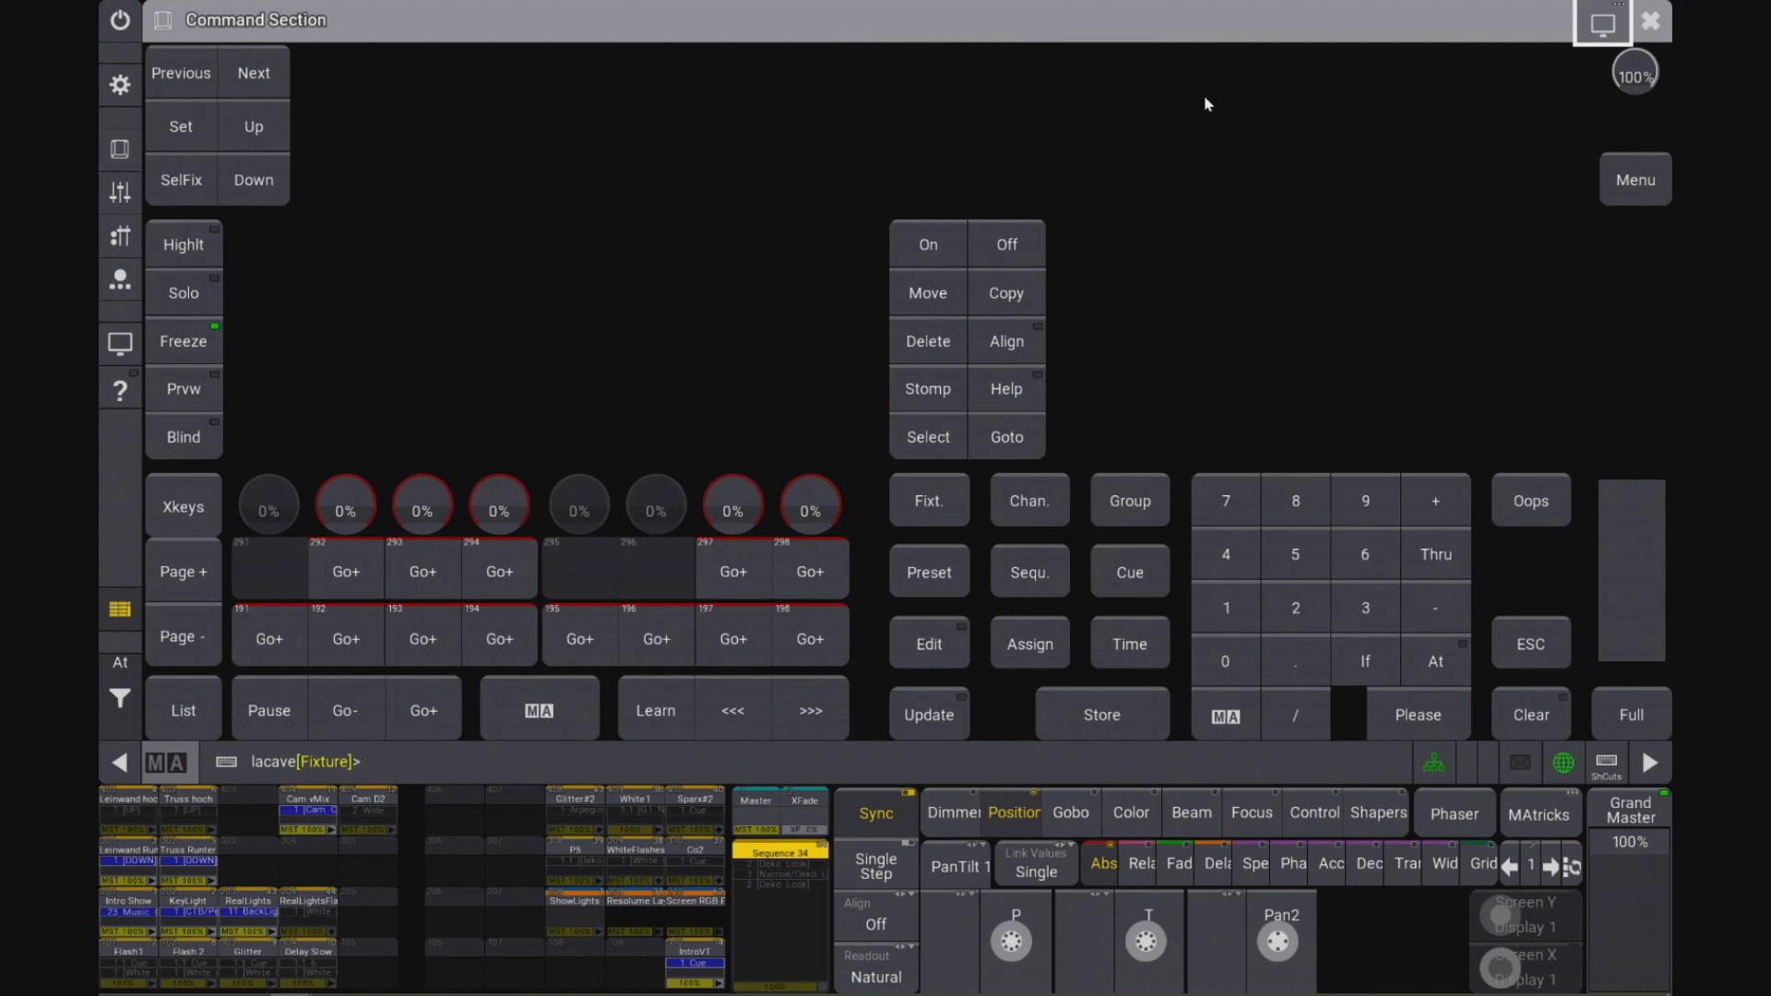
left_click(1650, 20)
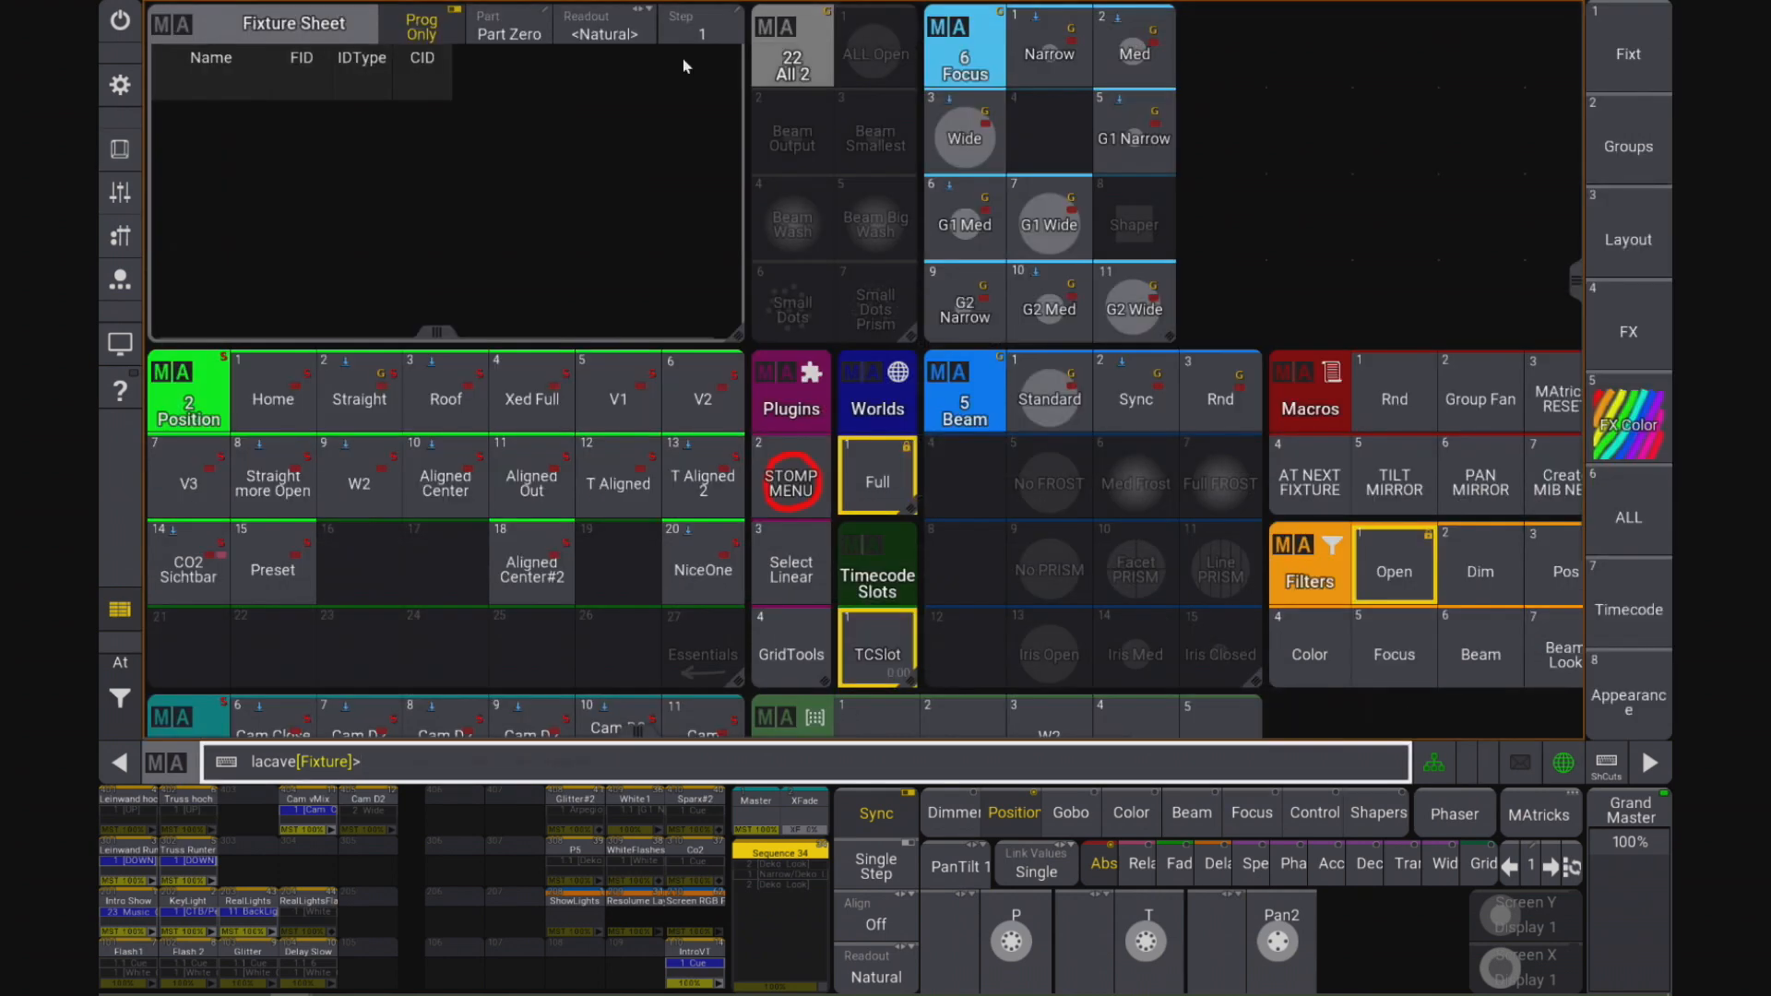
Step: Examine the Master Controls and the Playback Controls, closing each one again
left_click(121, 194)
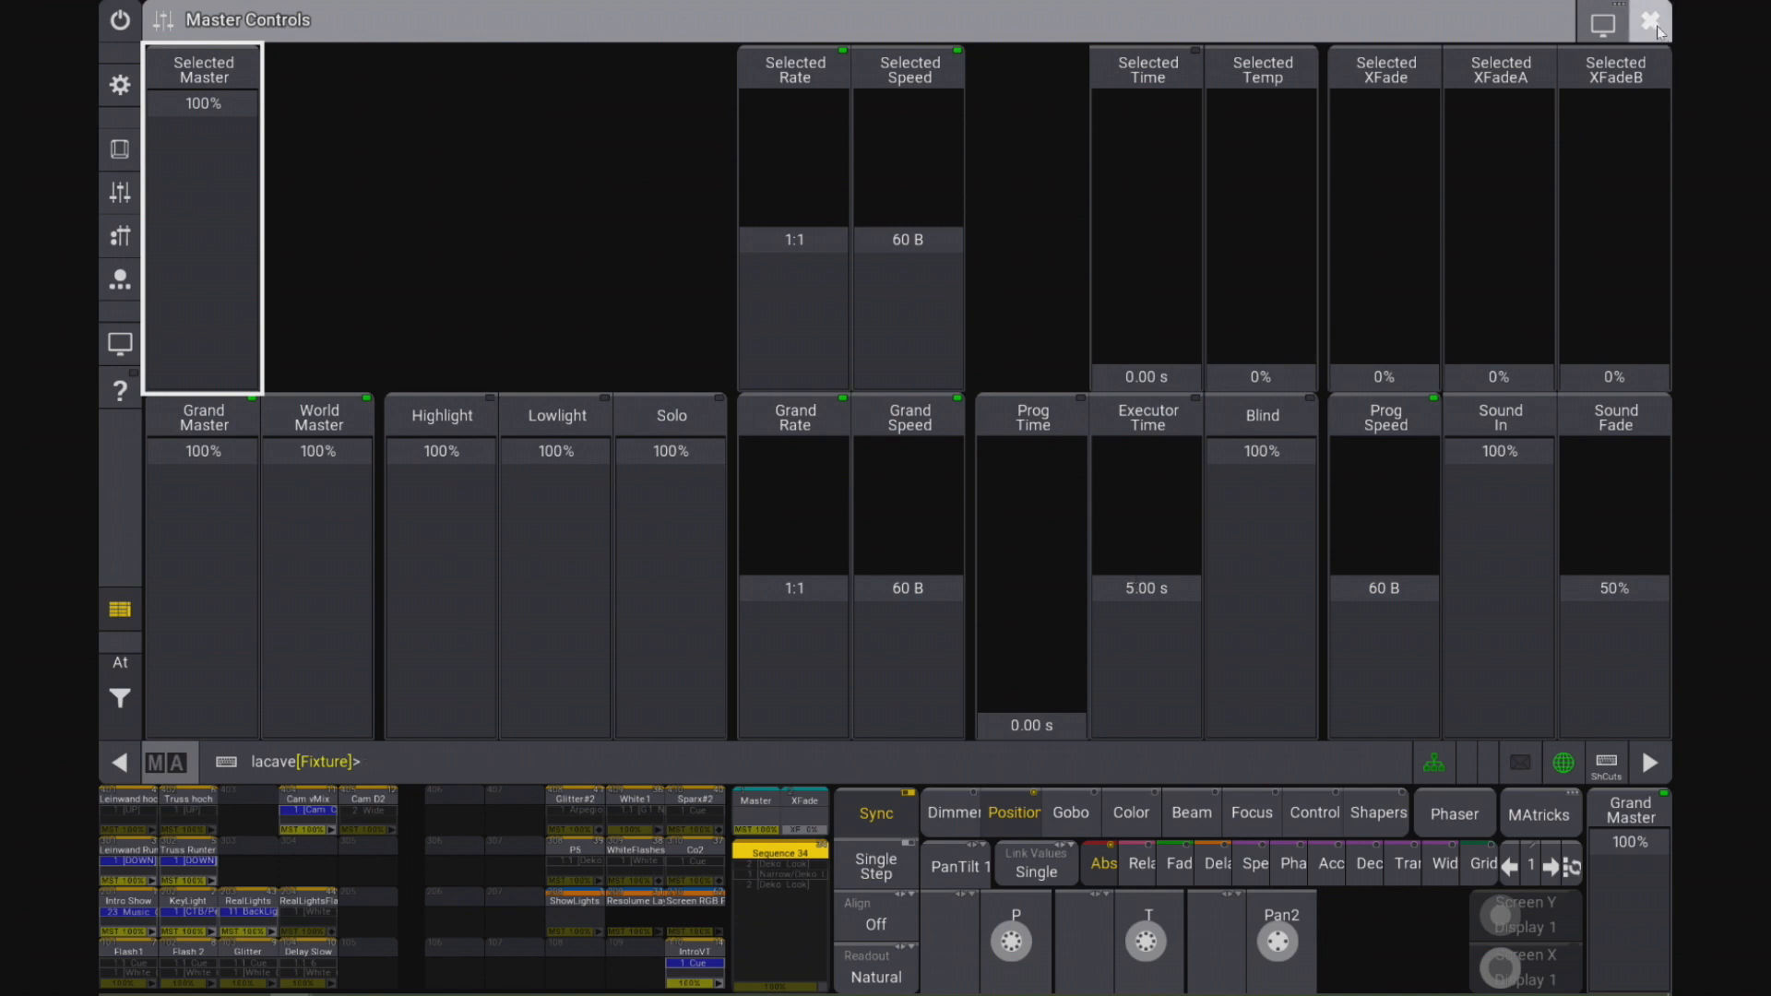
left_click(1651, 22)
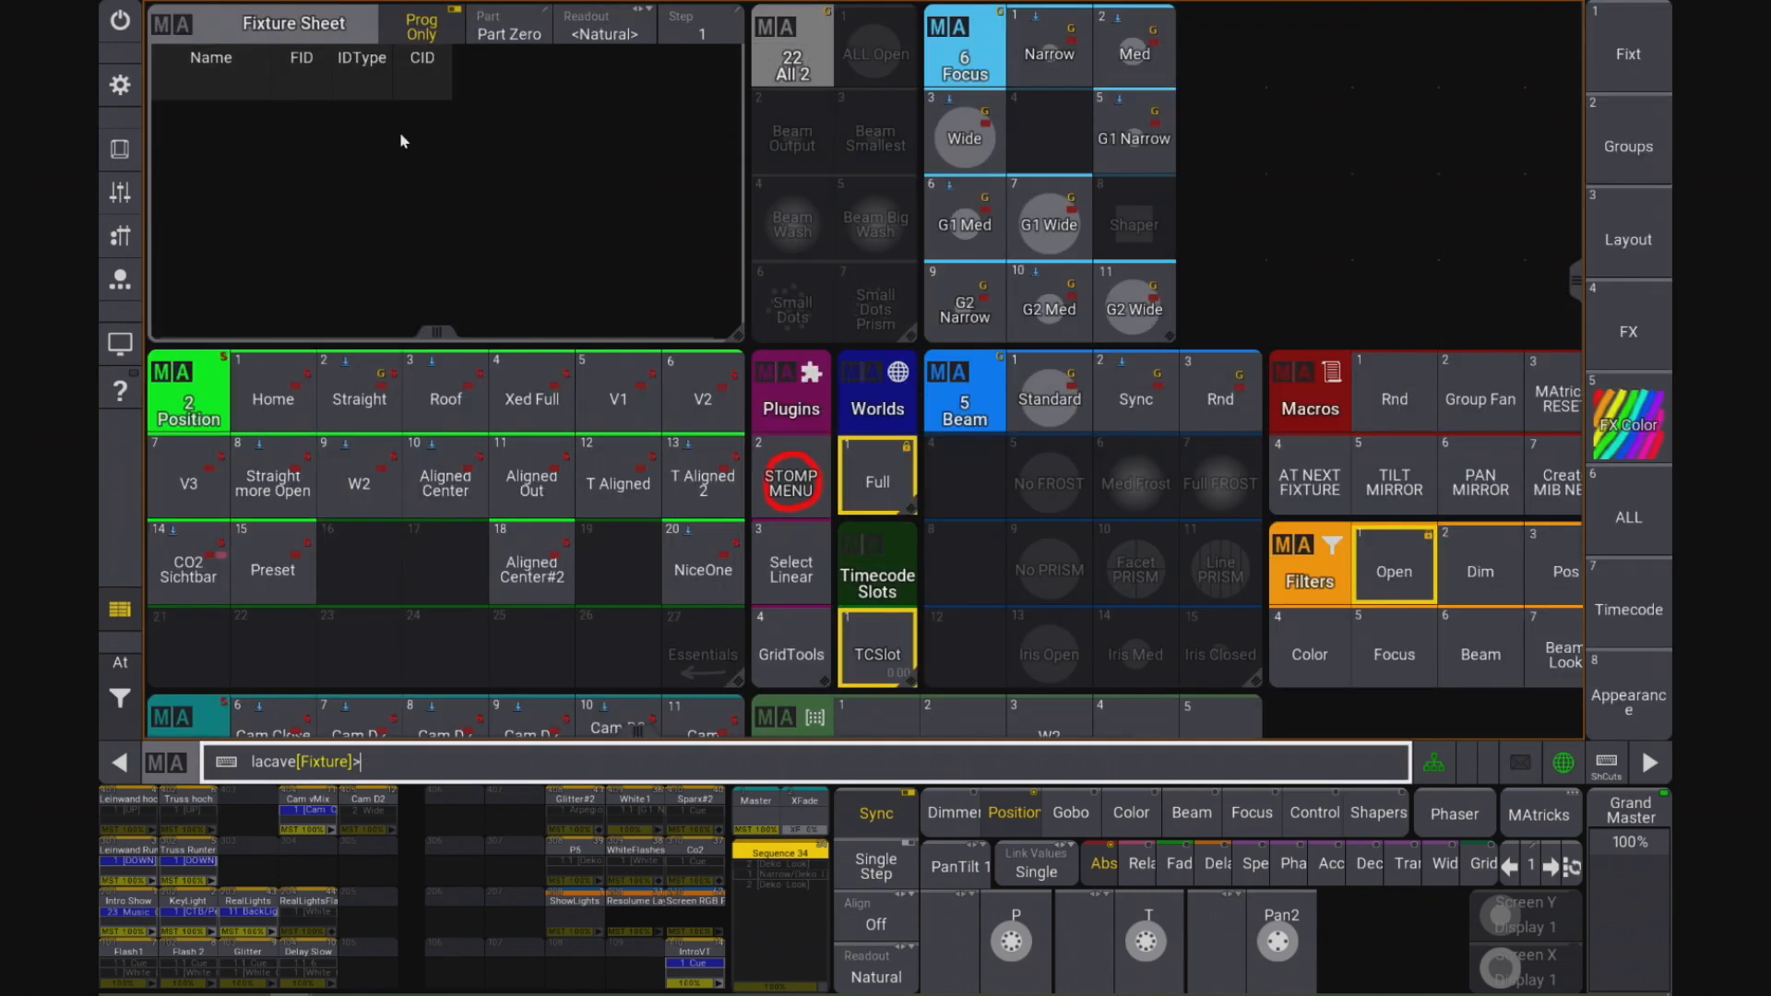
left_click(126, 236)
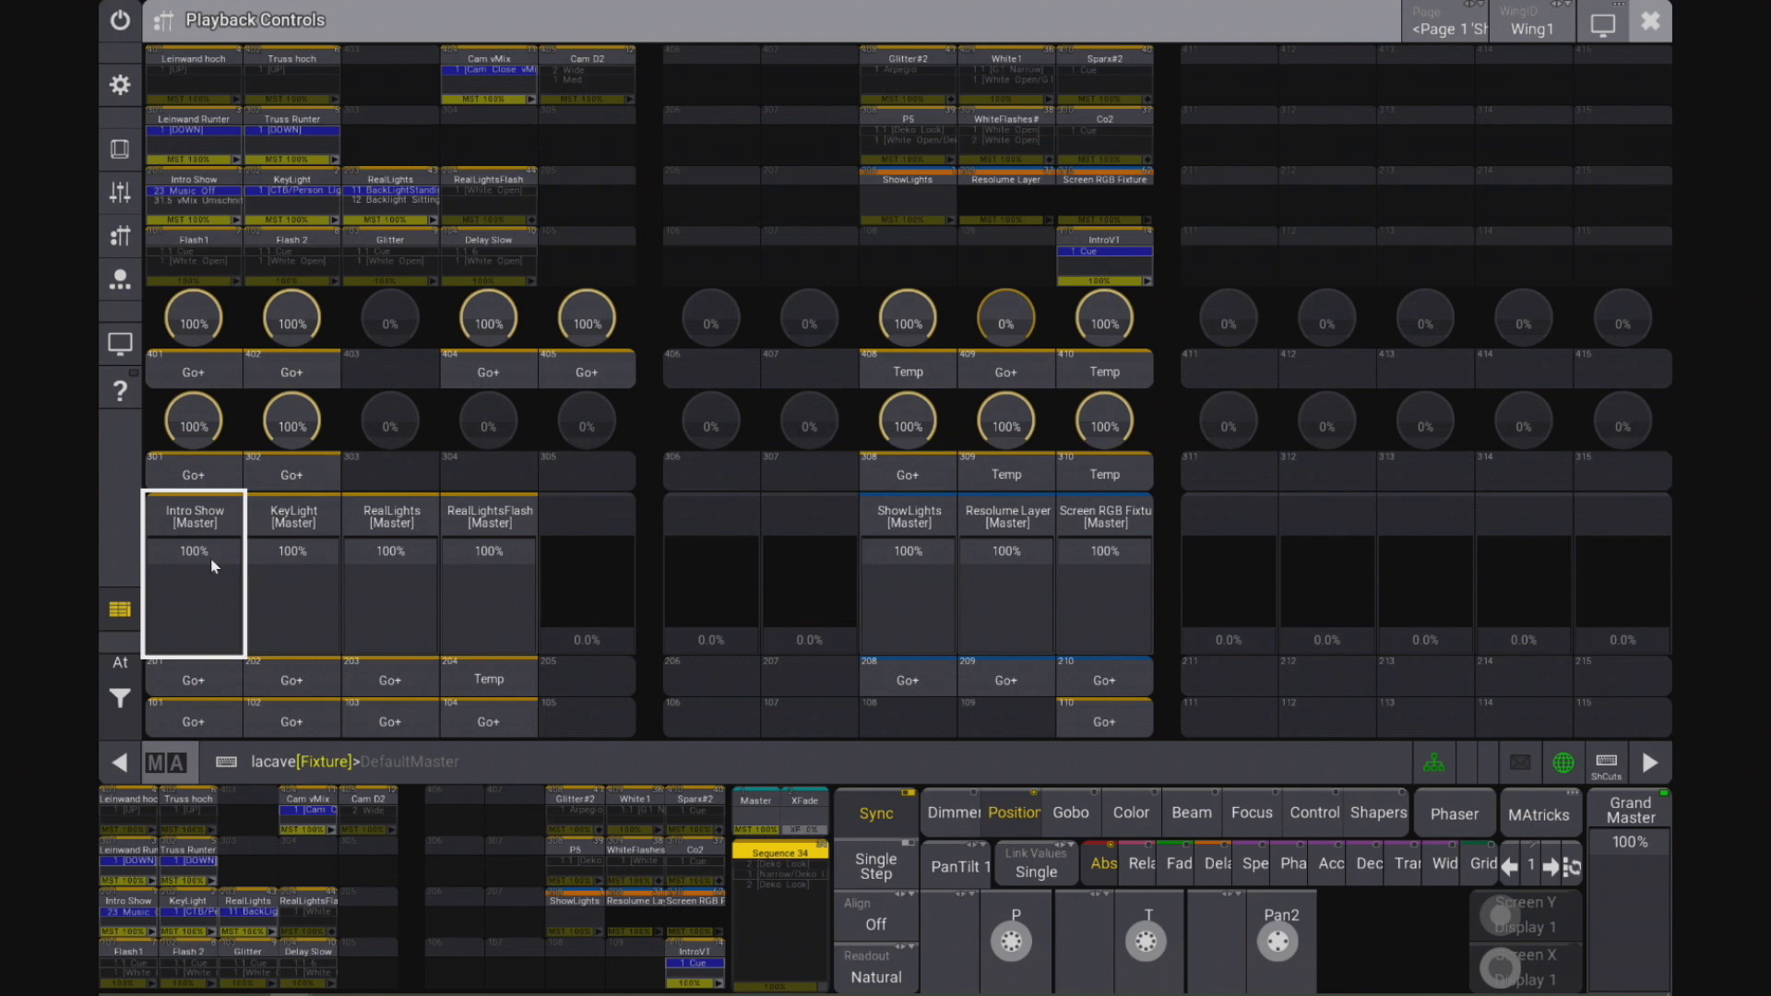
mouse_move(206, 559)
left_mouse_down()
mouse_move(197, 593)
mouse_move(218, 549)
left_mouse_up()
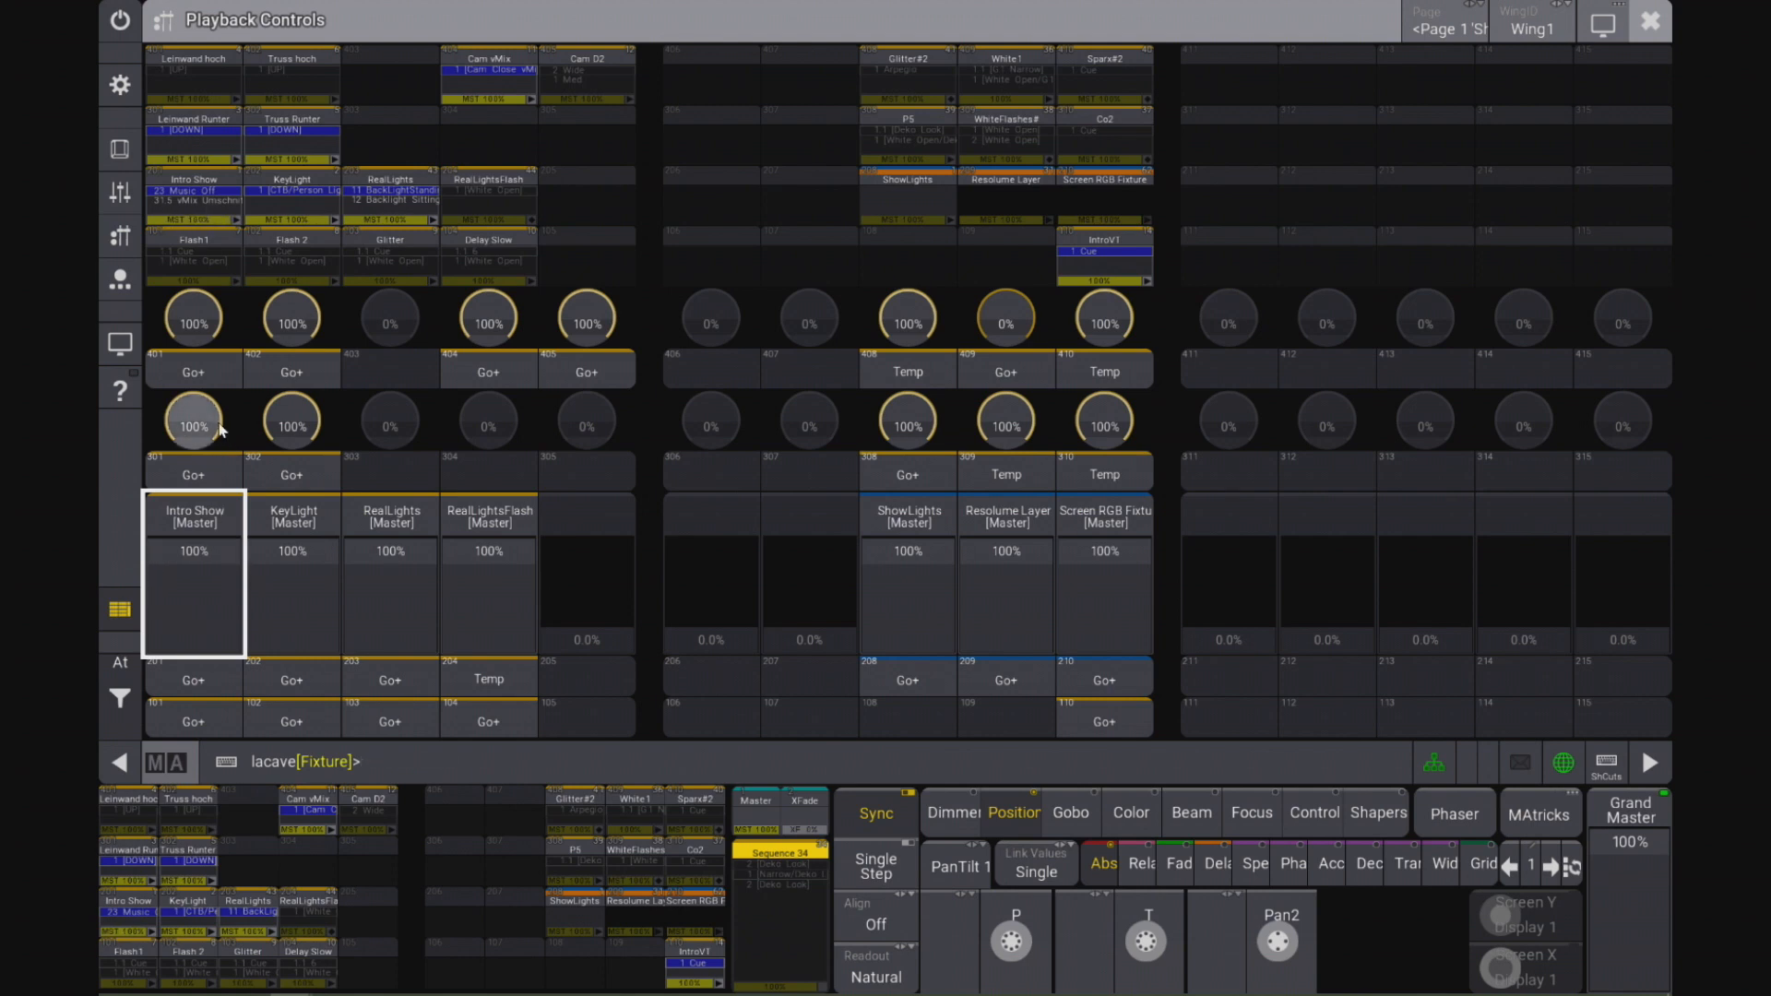
left_click(198, 377)
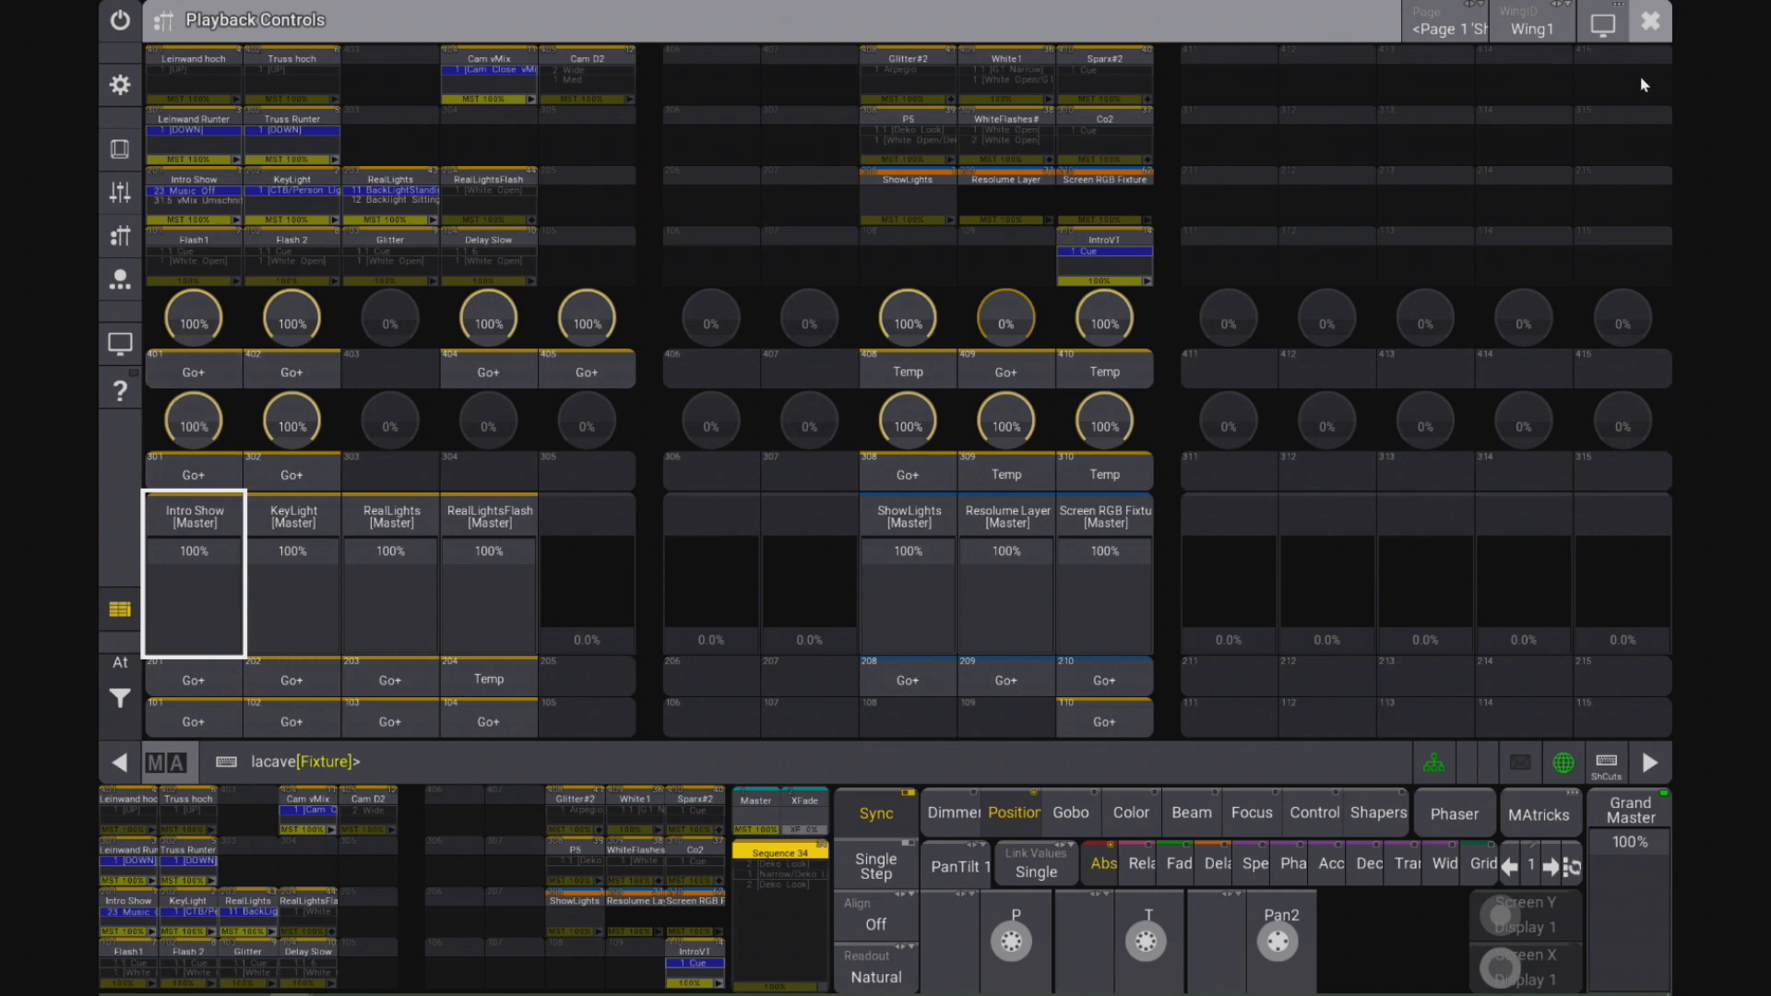
left_click(1651, 20)
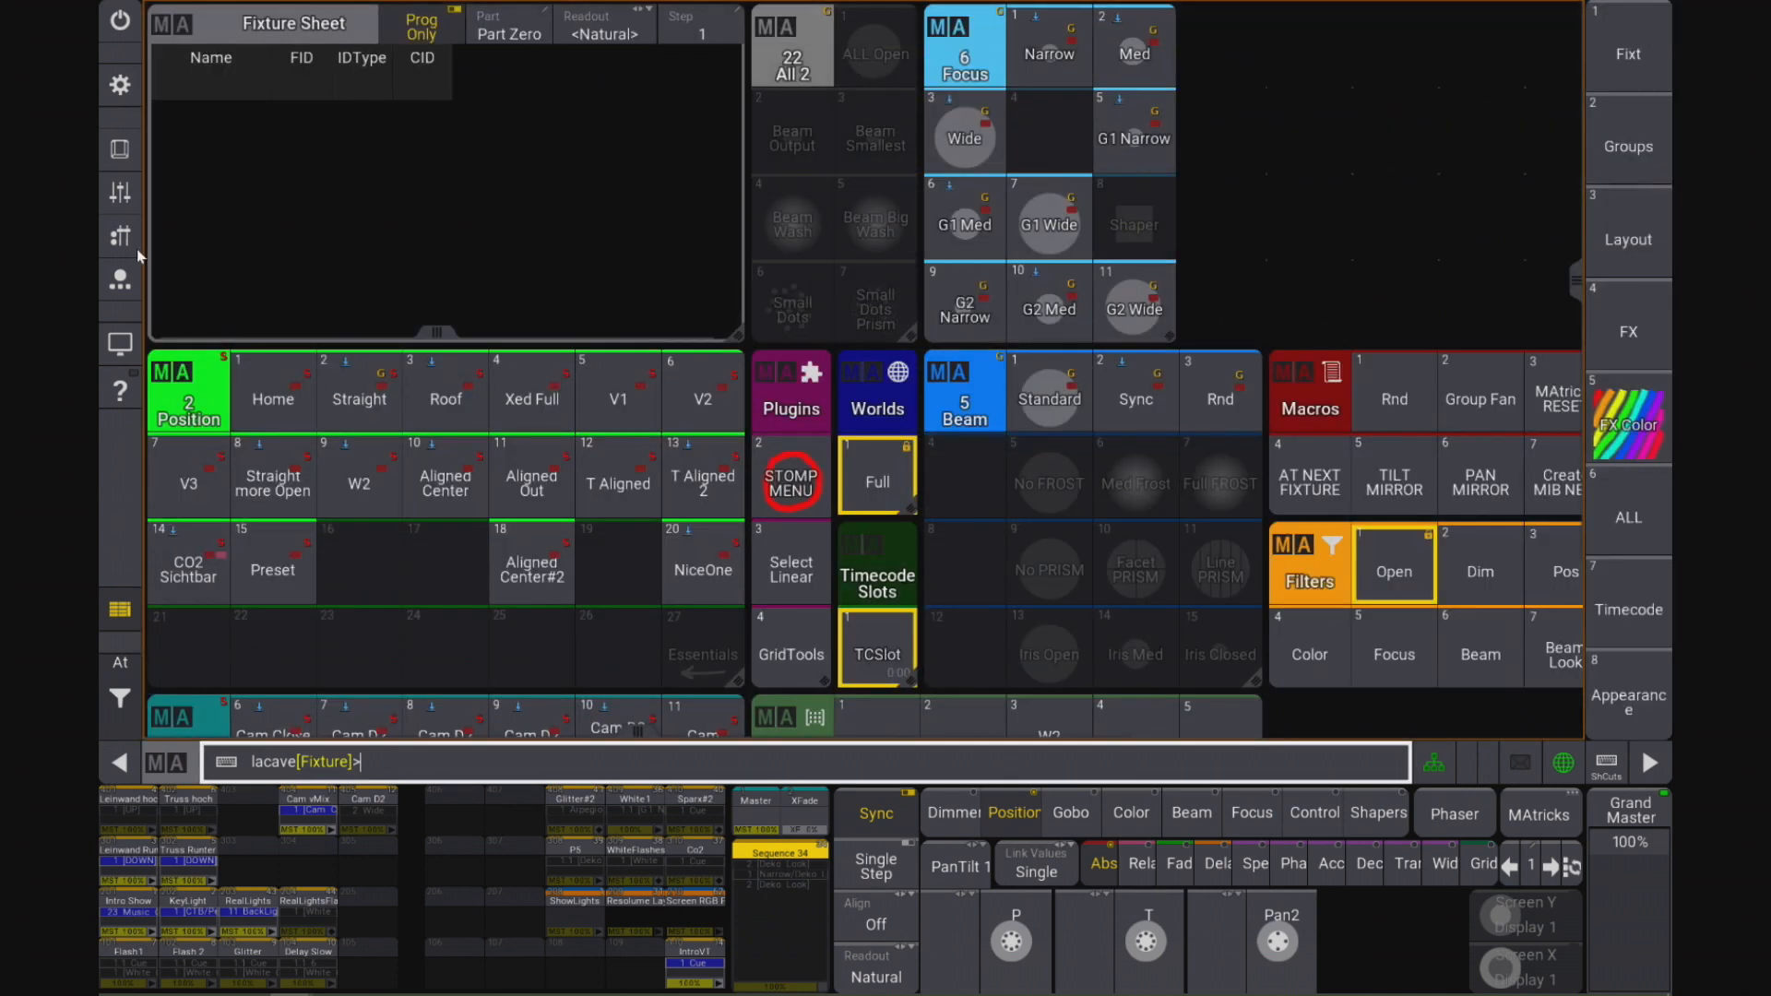
Step: Examine the Custom/Master Section and the display selection, closing each one again
left_click(120, 280)
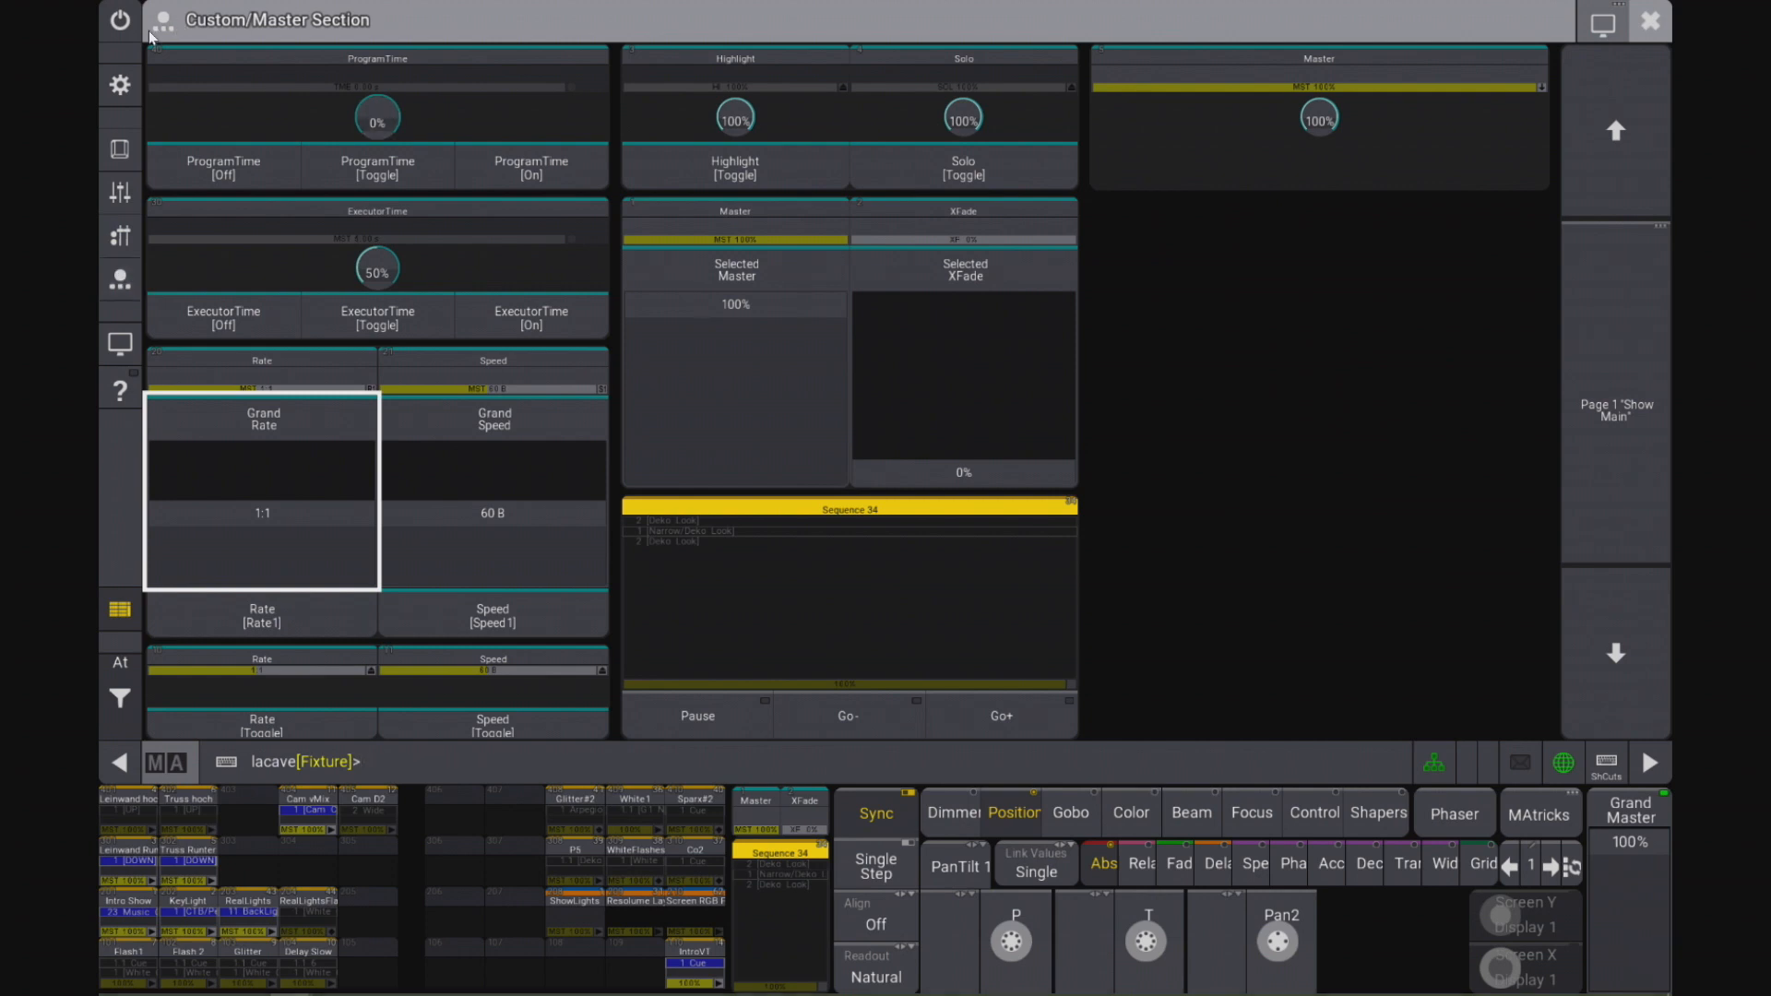
left_click(745, 152)
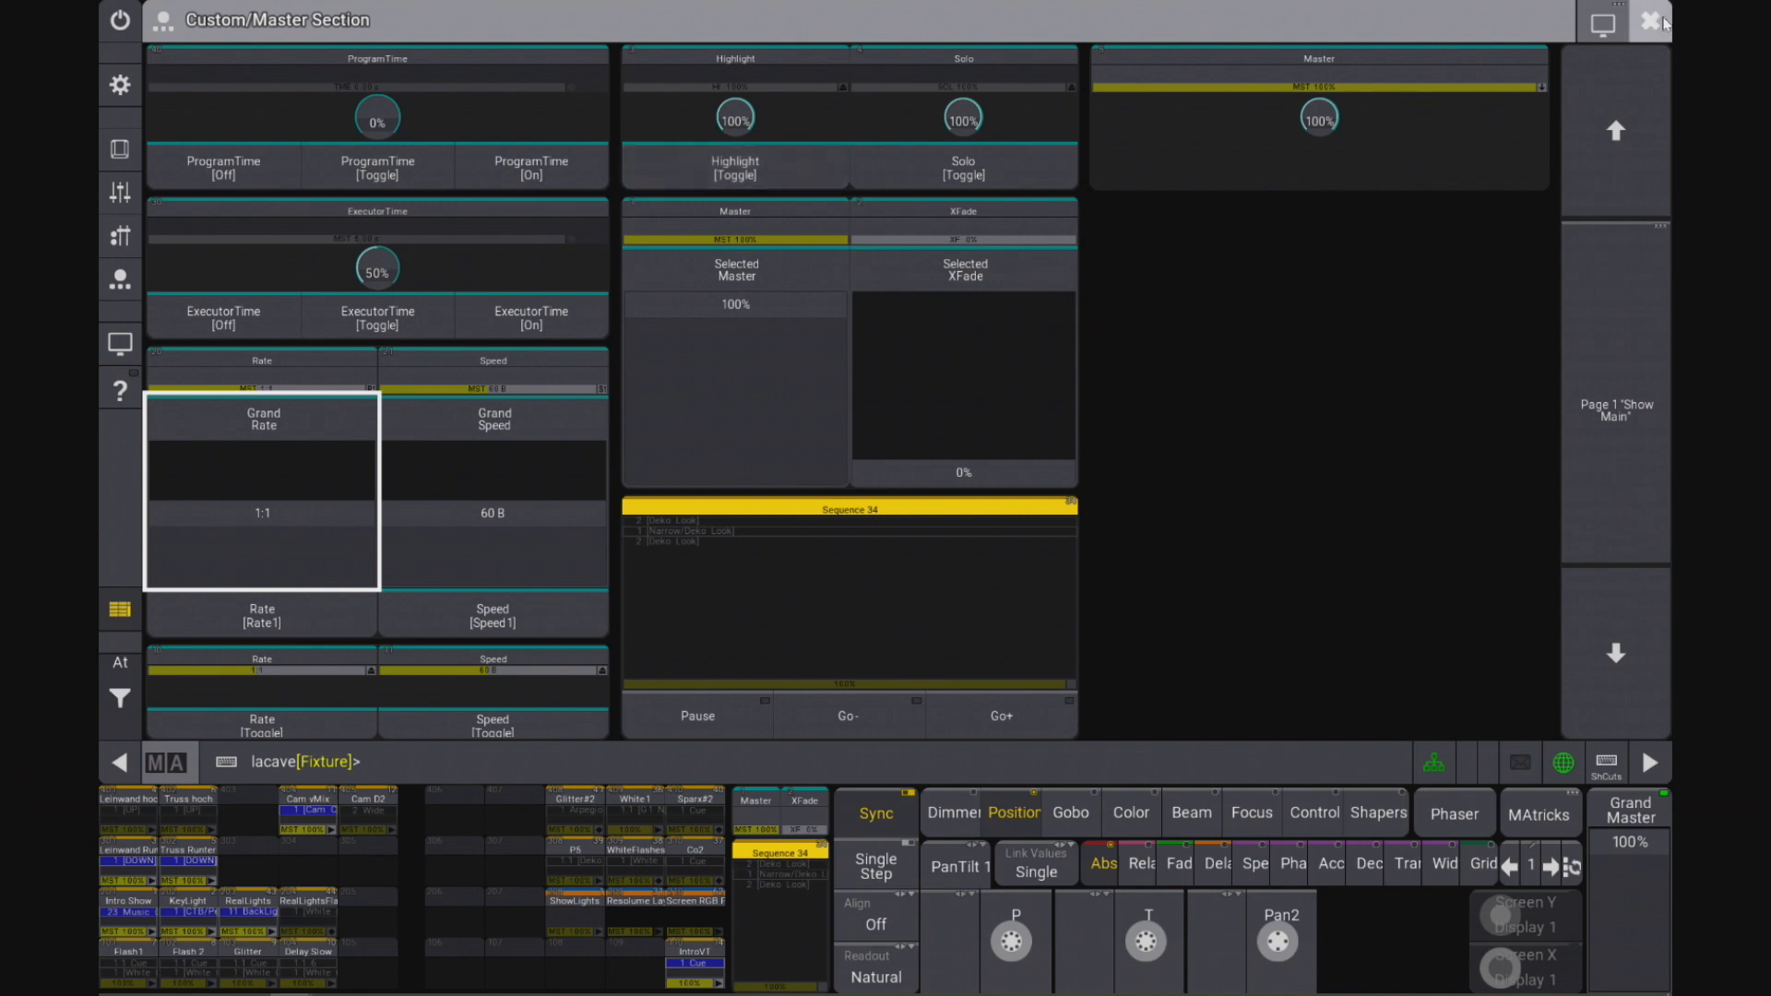
left_click(1656, 31)
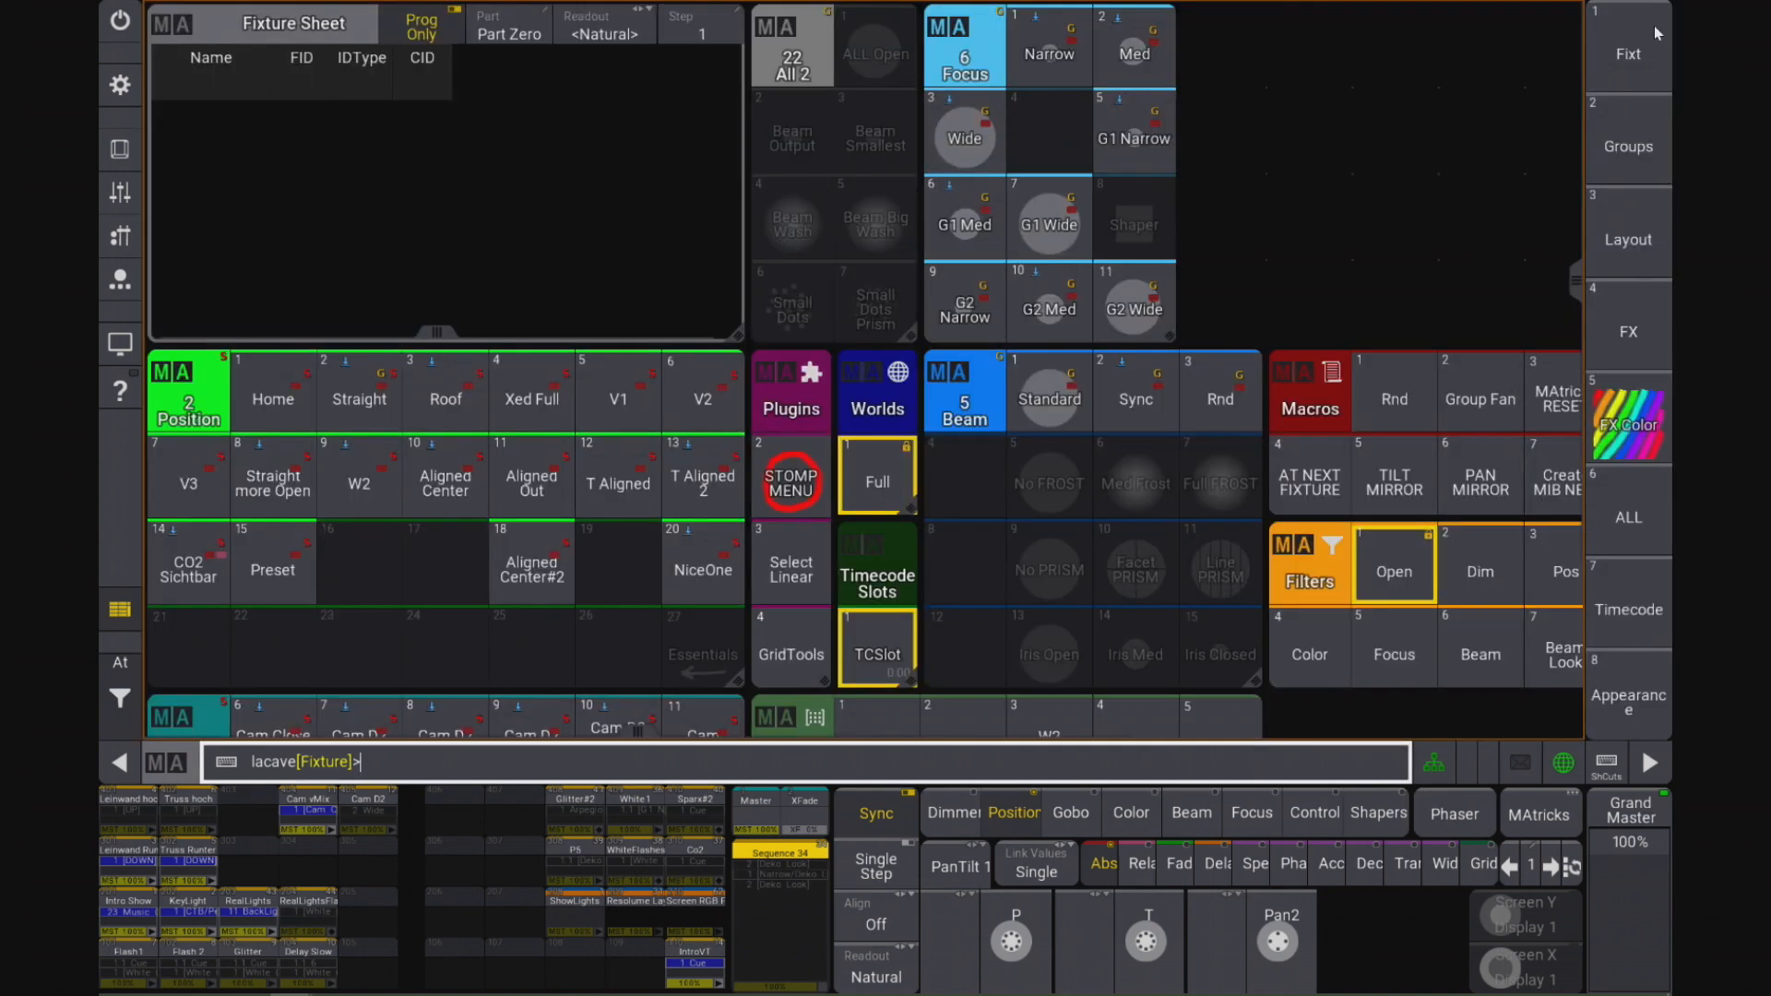
left_click(123, 344)
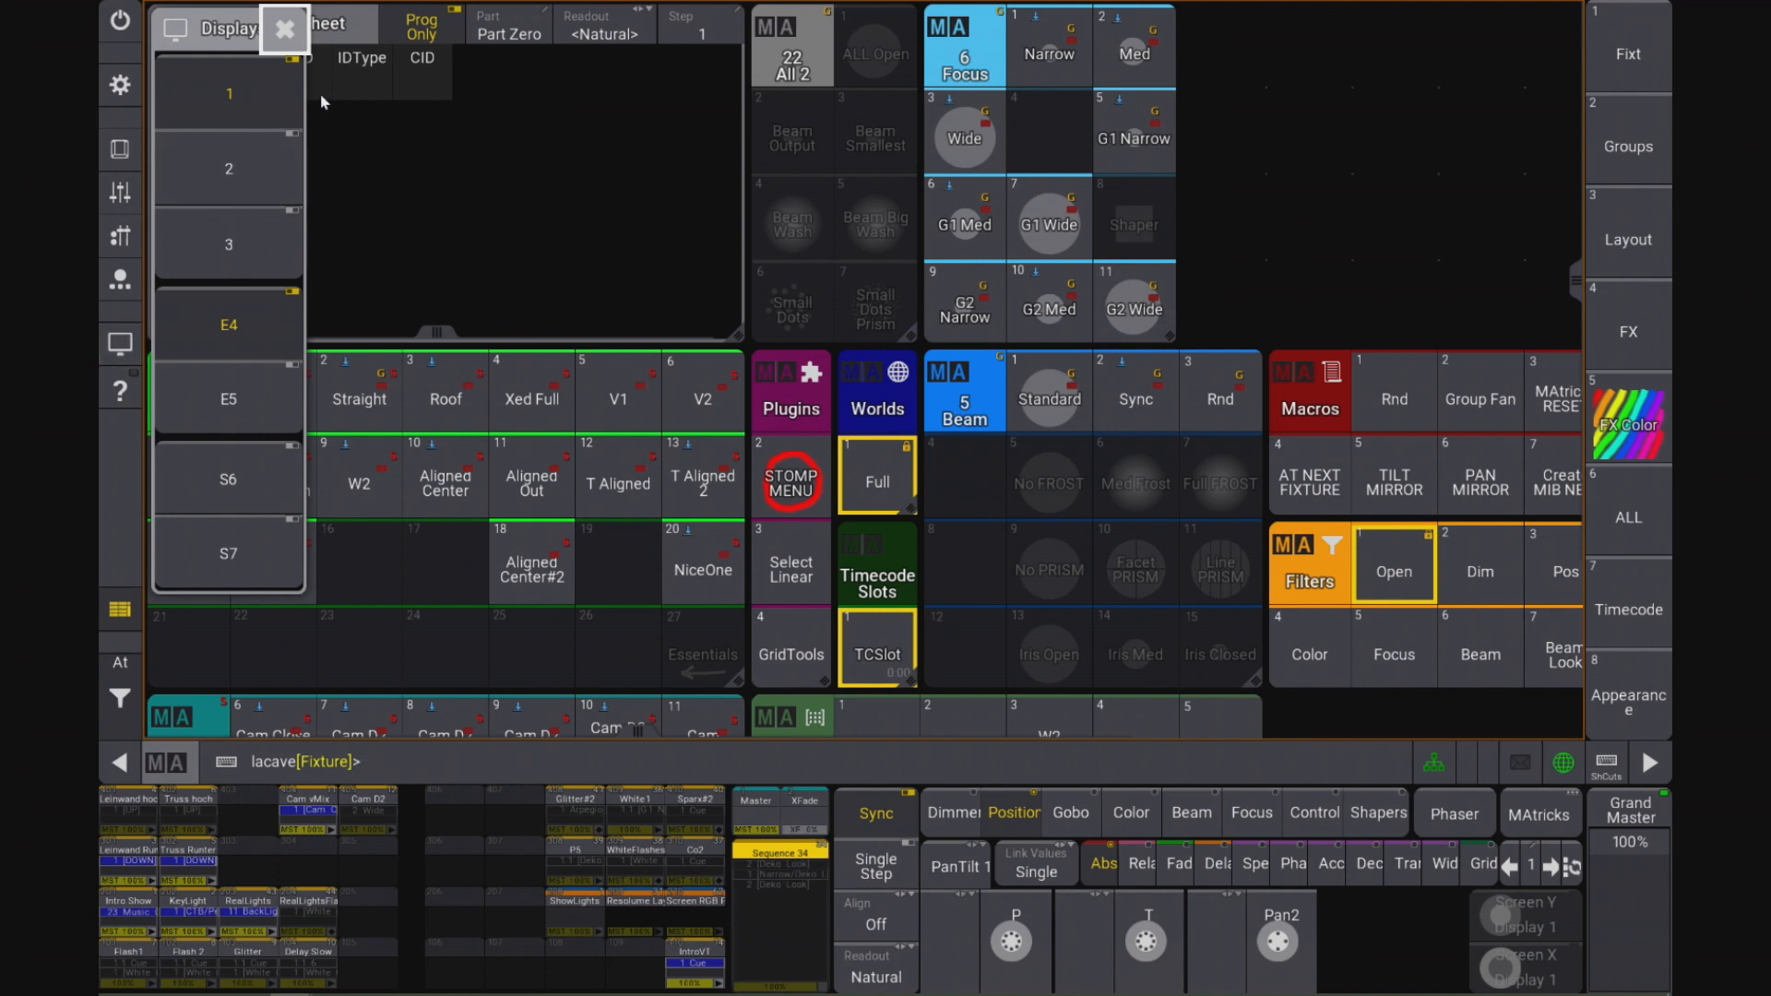
left_click(282, 33)
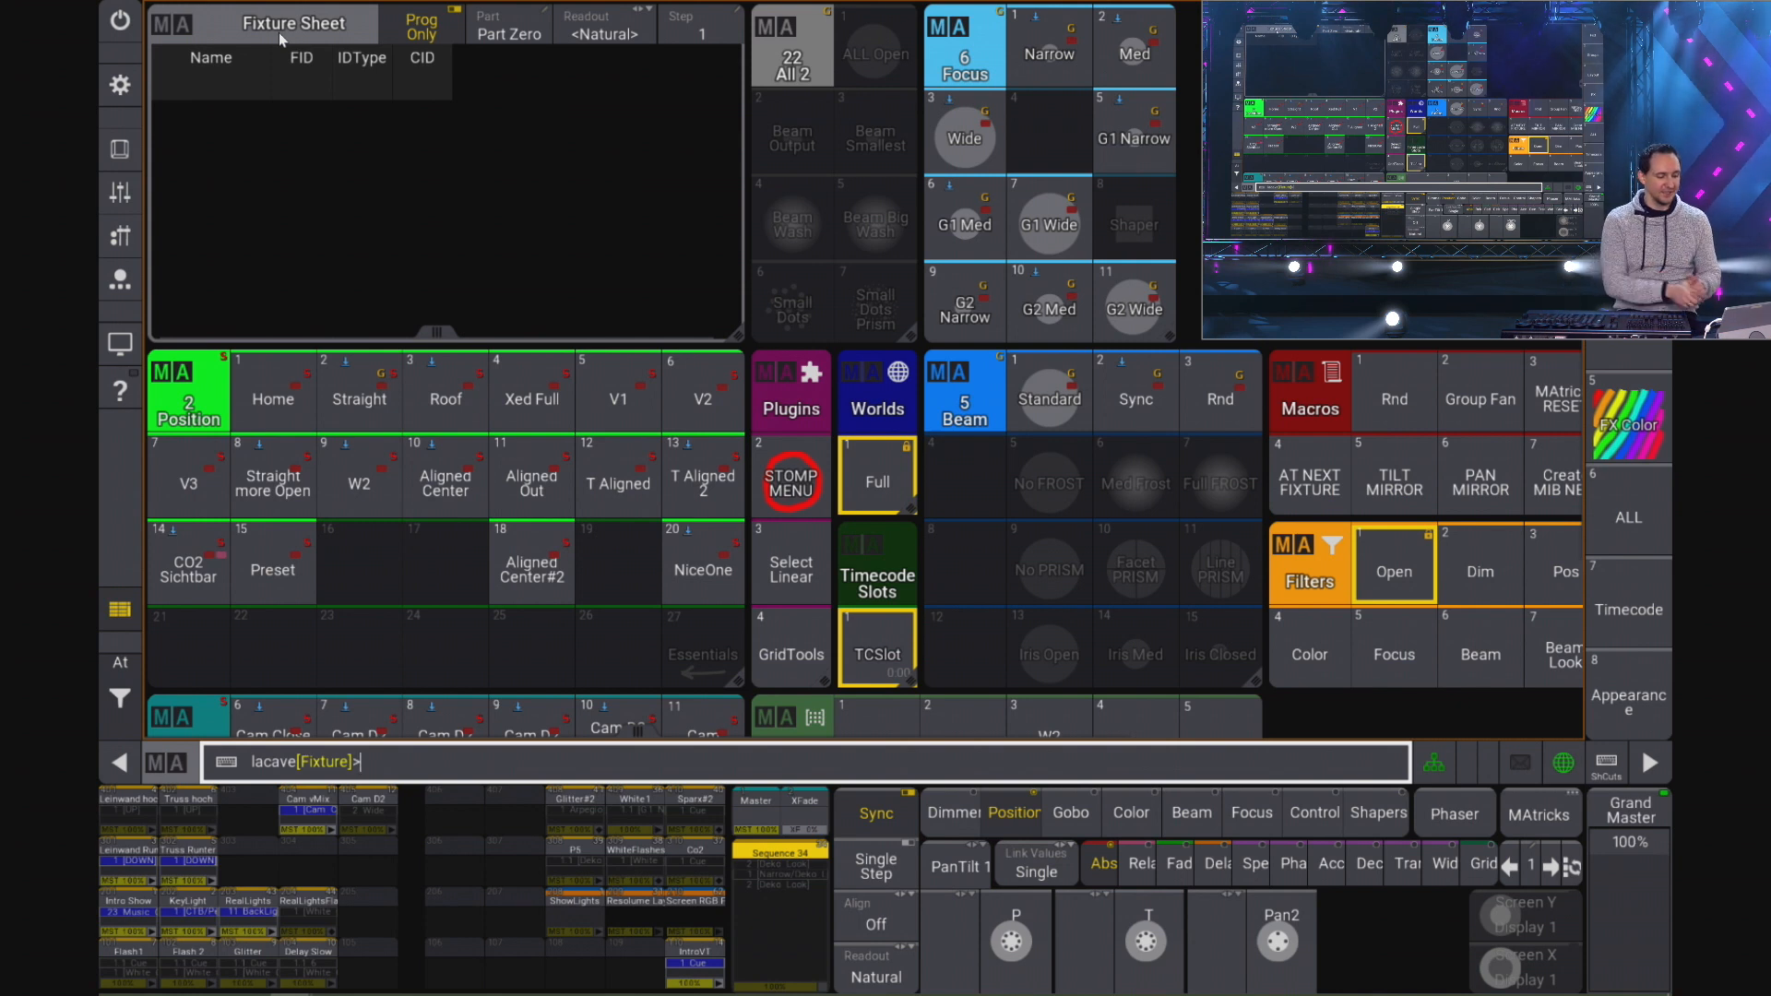
Step: Hide the command wing bar, show it again briefly and leave it hidden
left_click(125, 612)
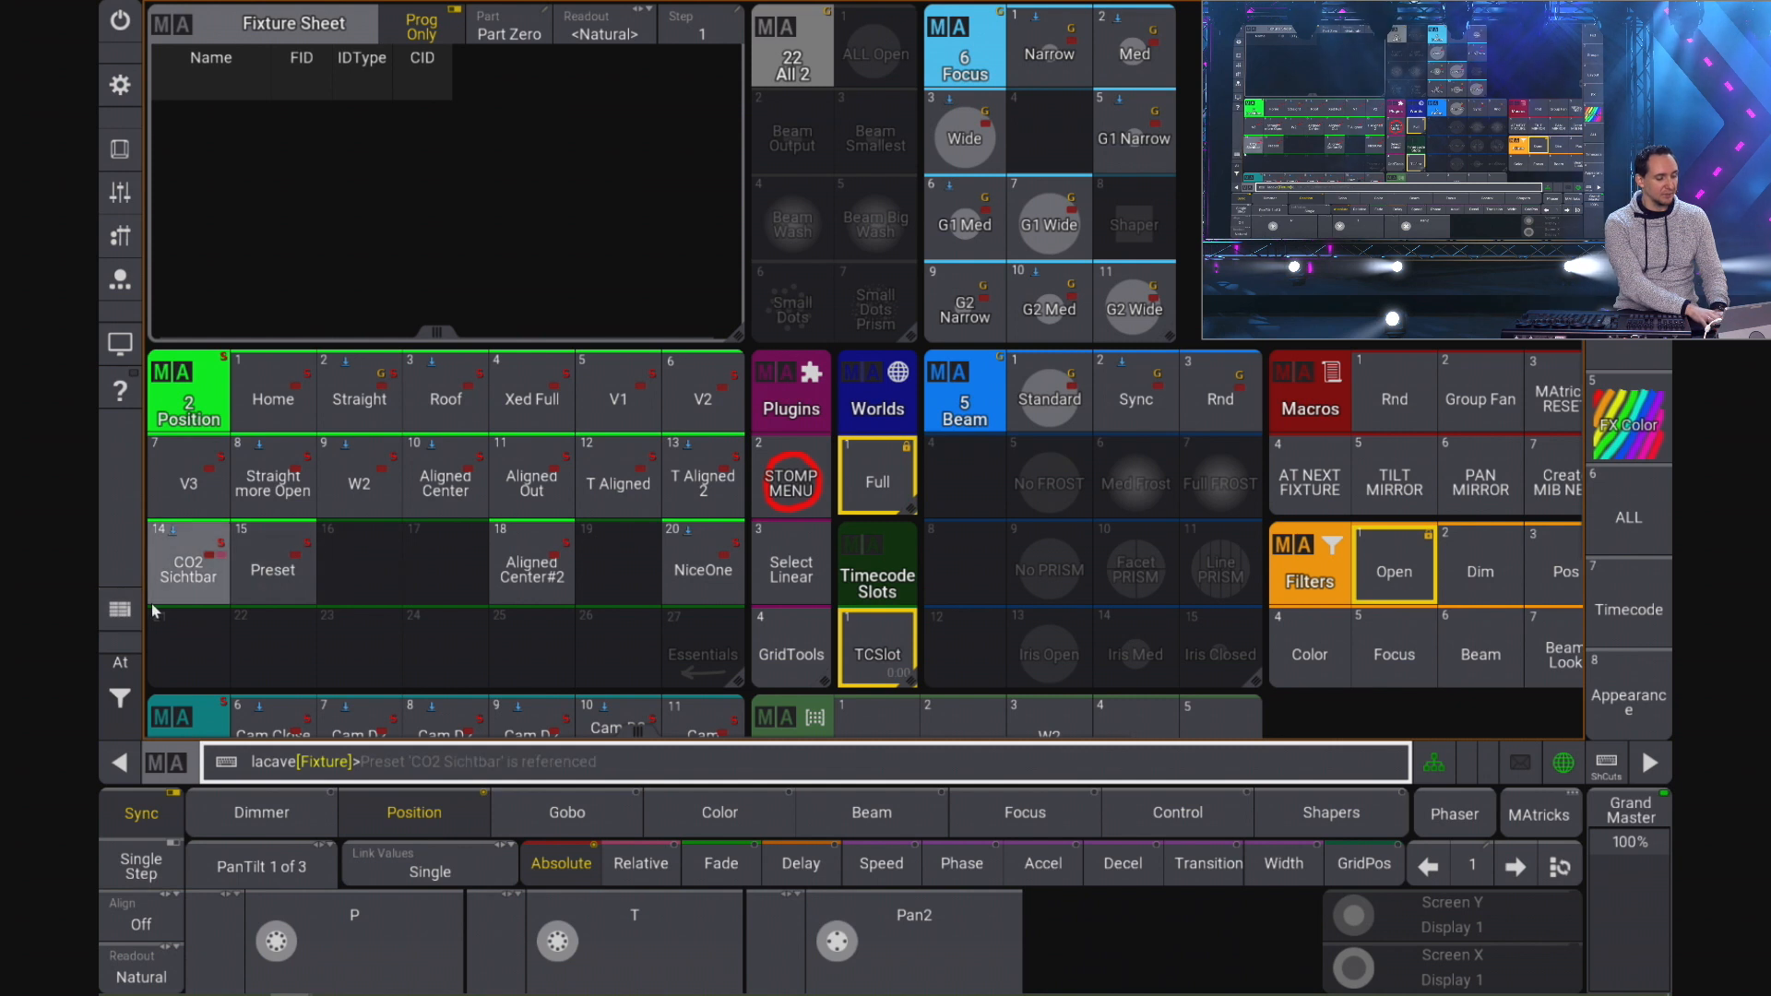
left_click(111, 616)
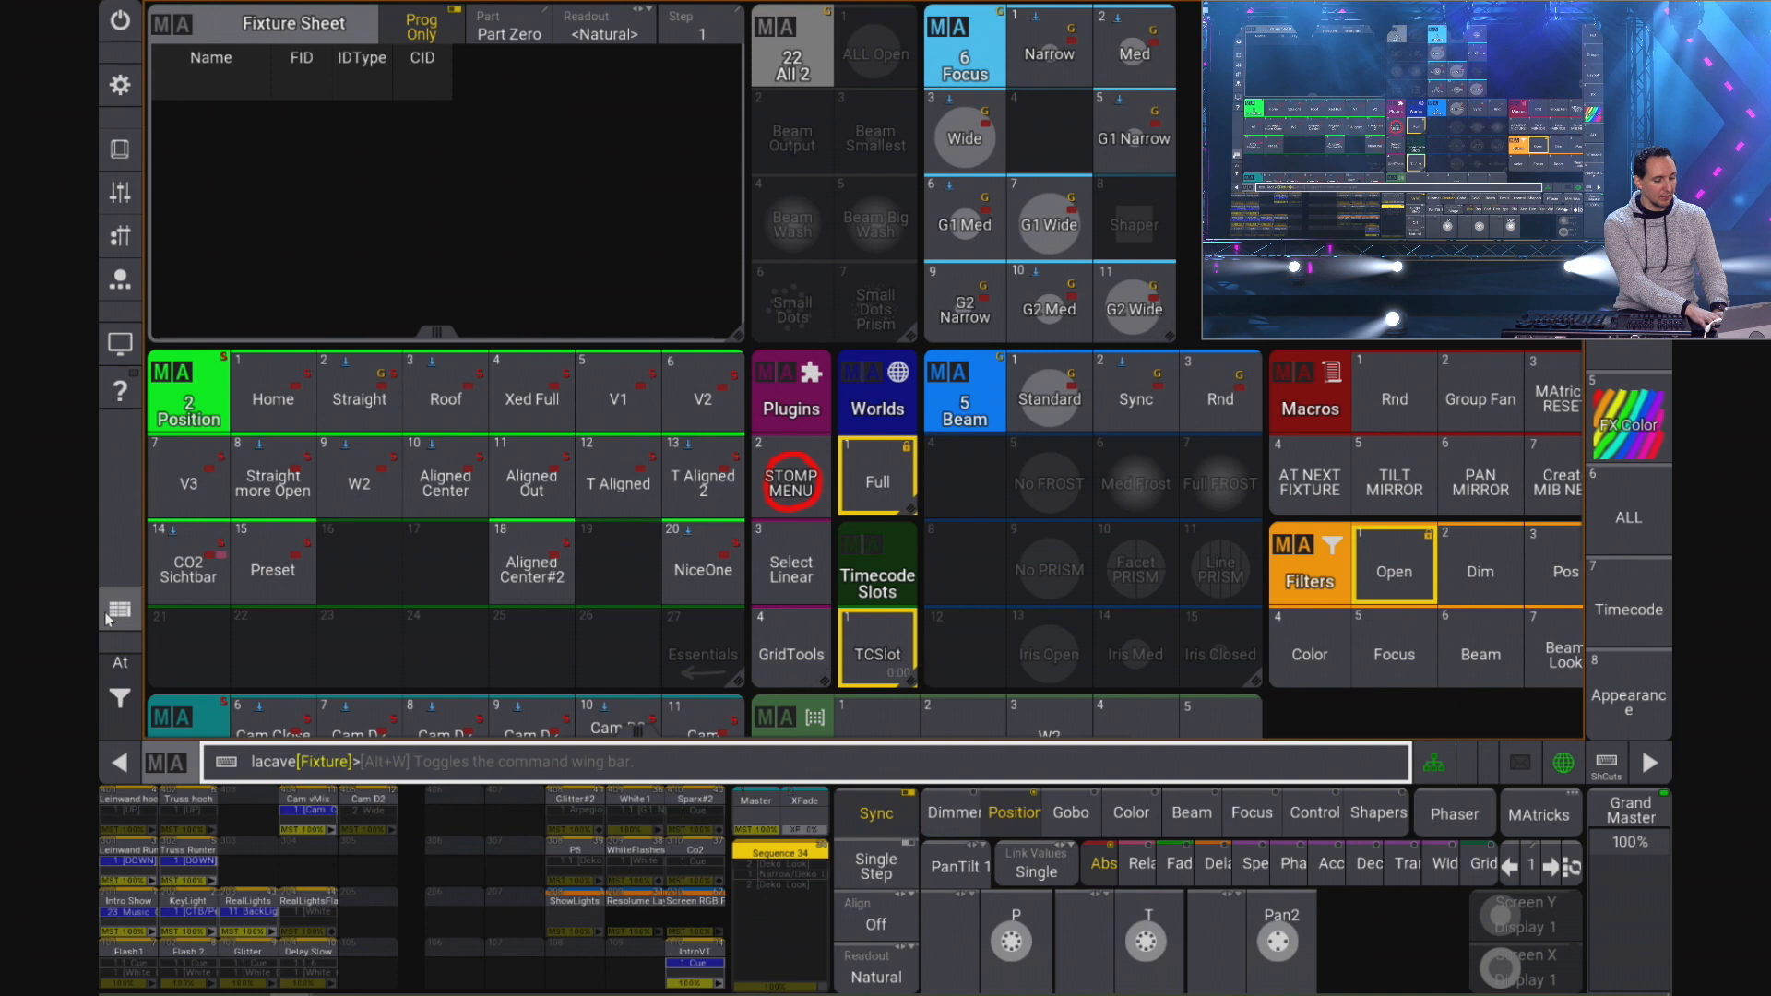
left_click(119, 609)
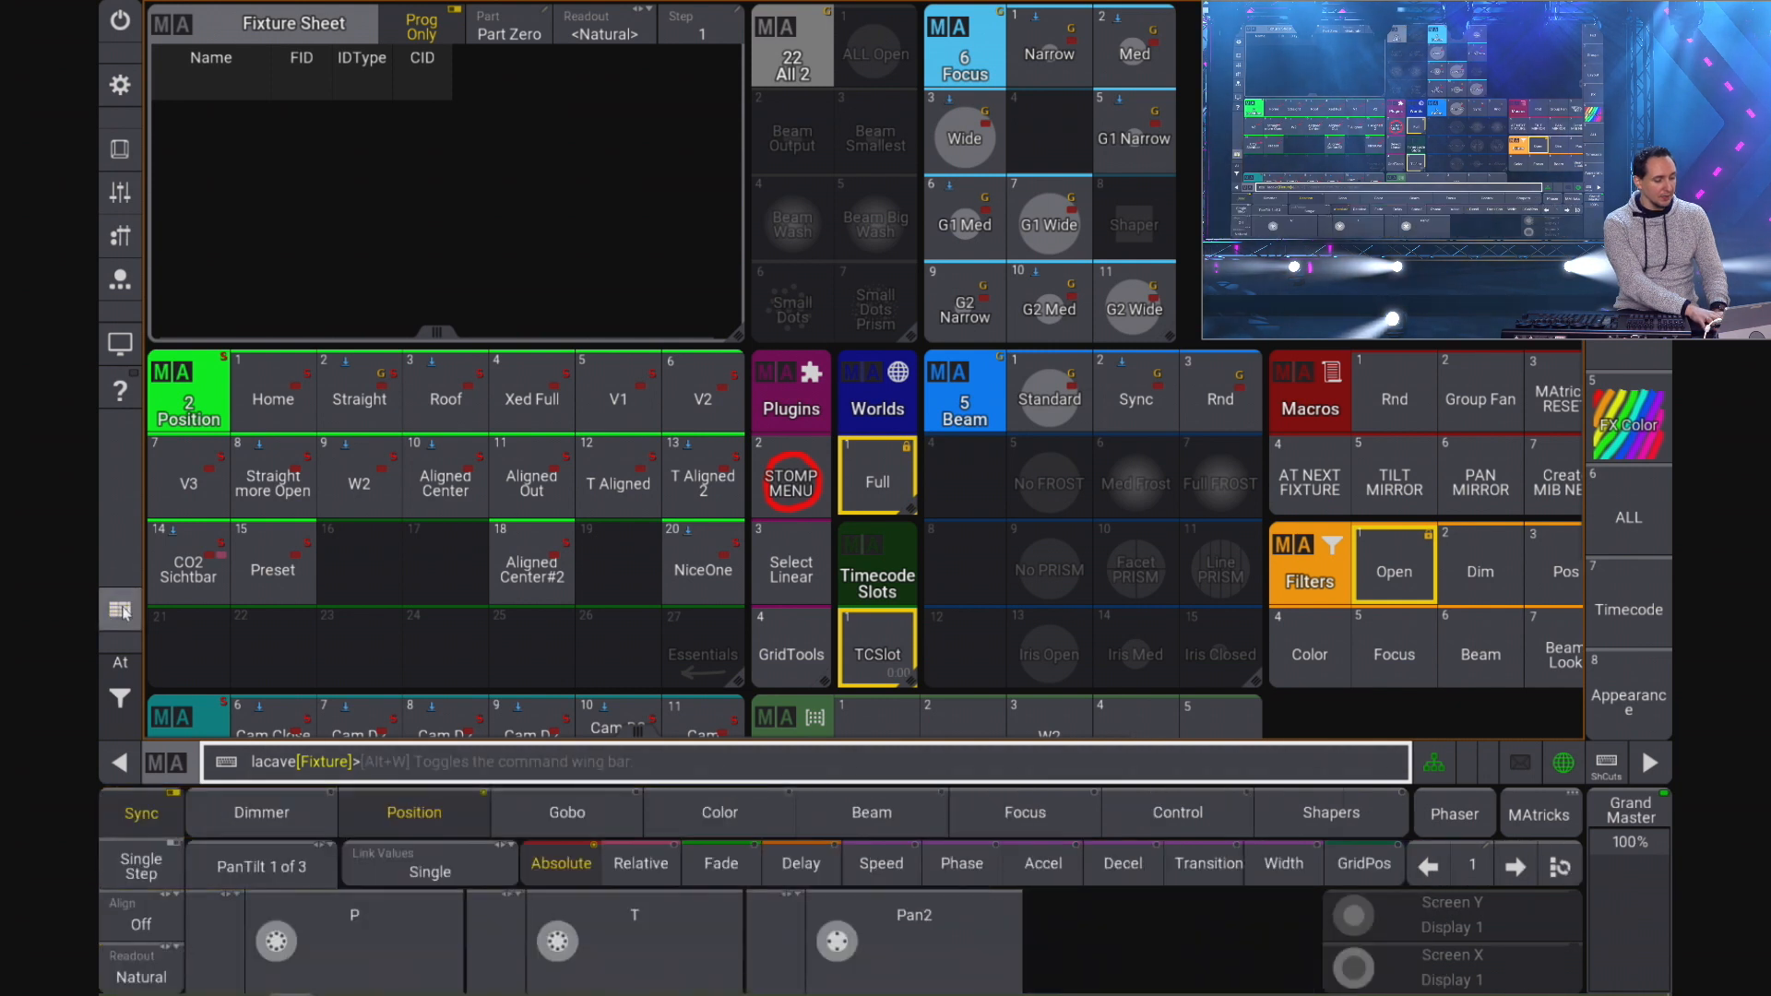
left_click(121, 700)
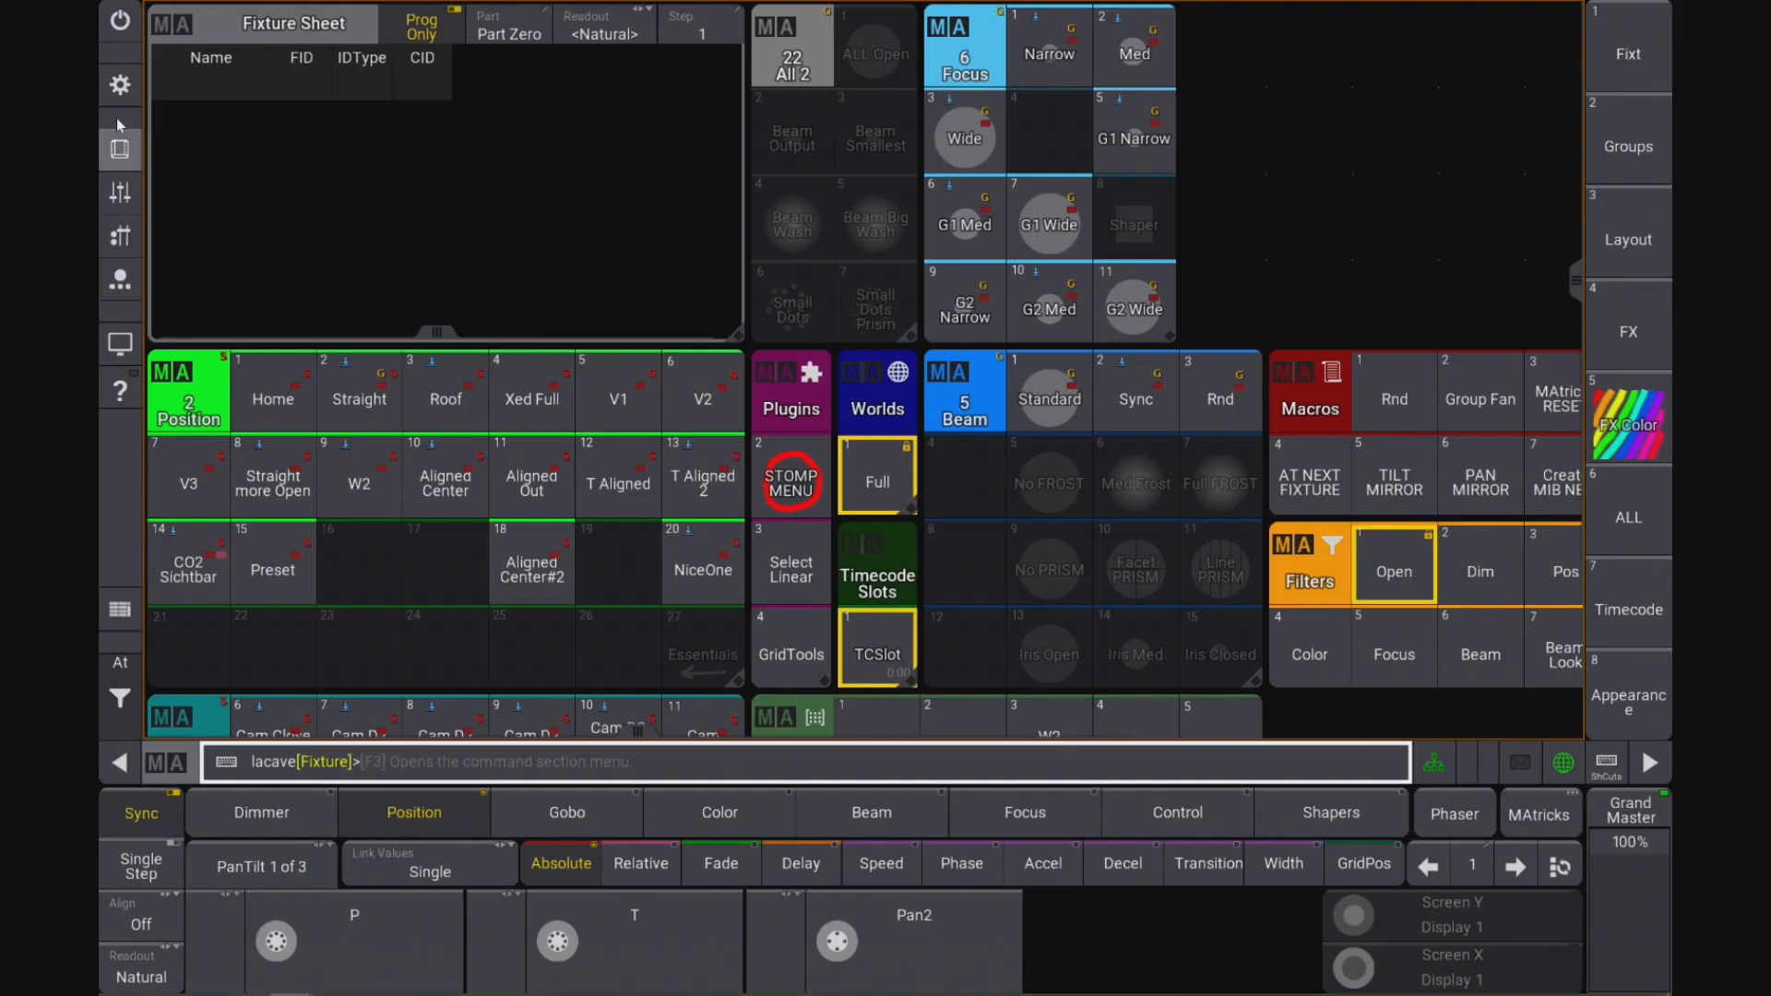
Step: Open the main menu, move its dialog higher on the screen and close it again
left_click(120, 88)
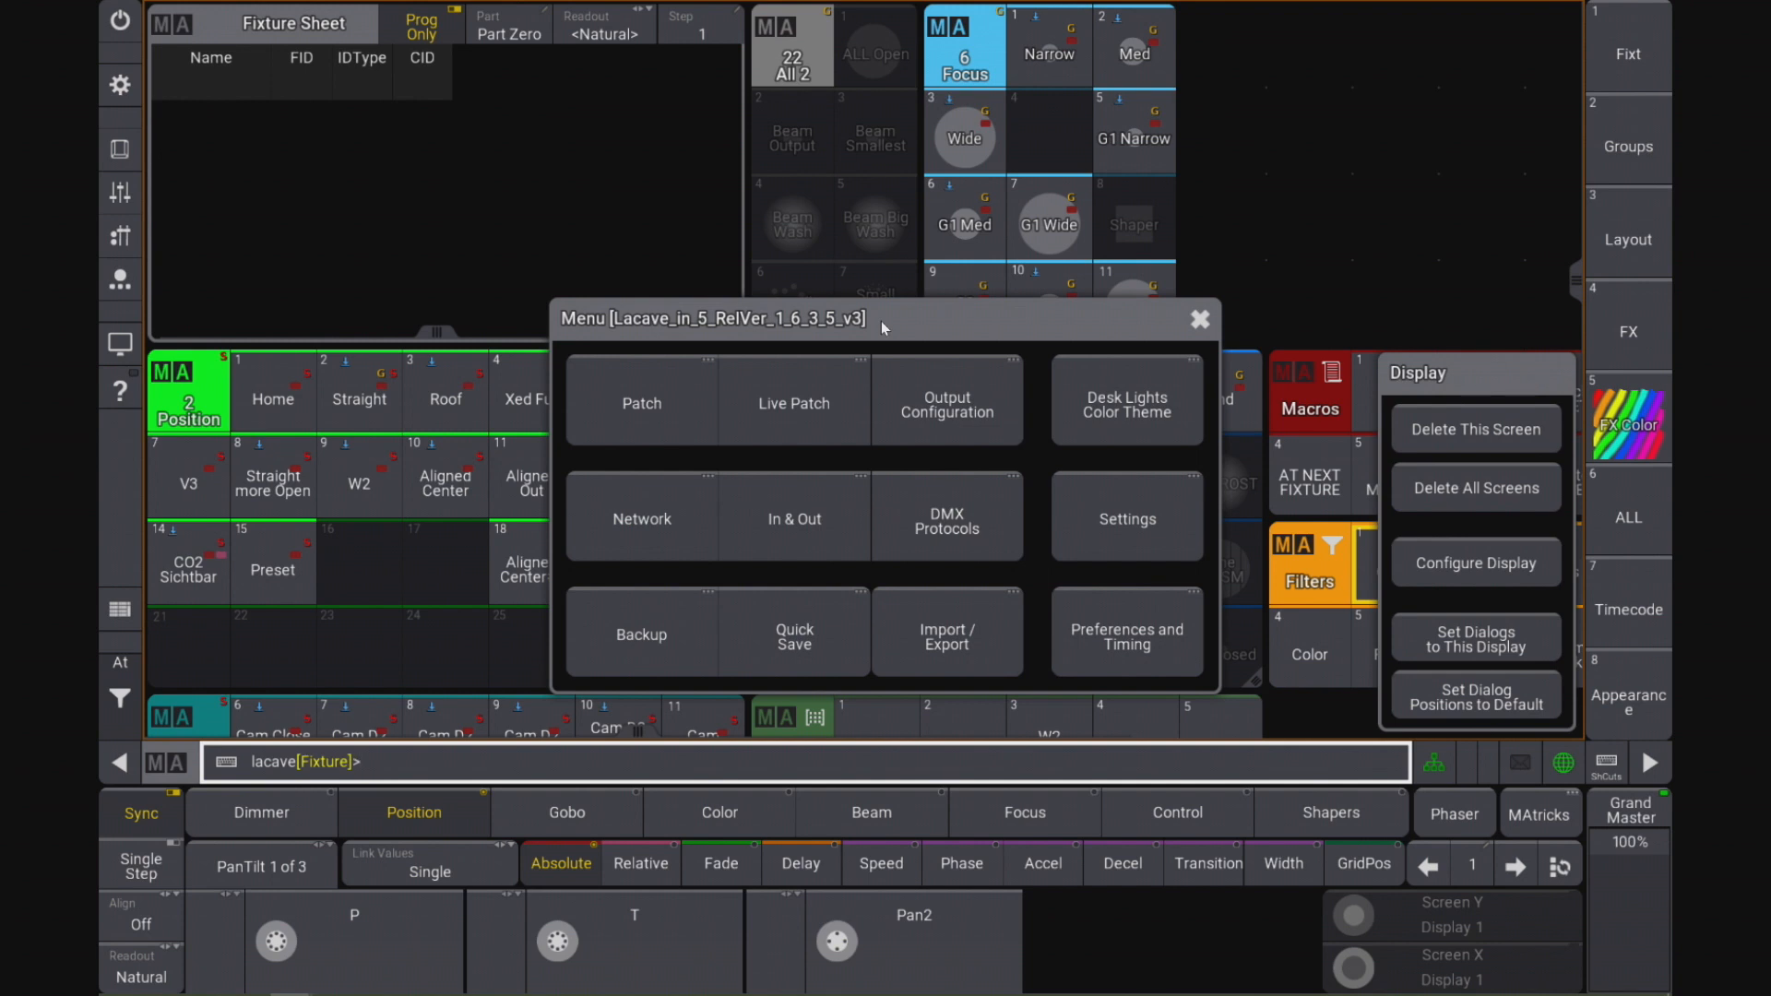
left_click_drag(881, 321, 895, 248)
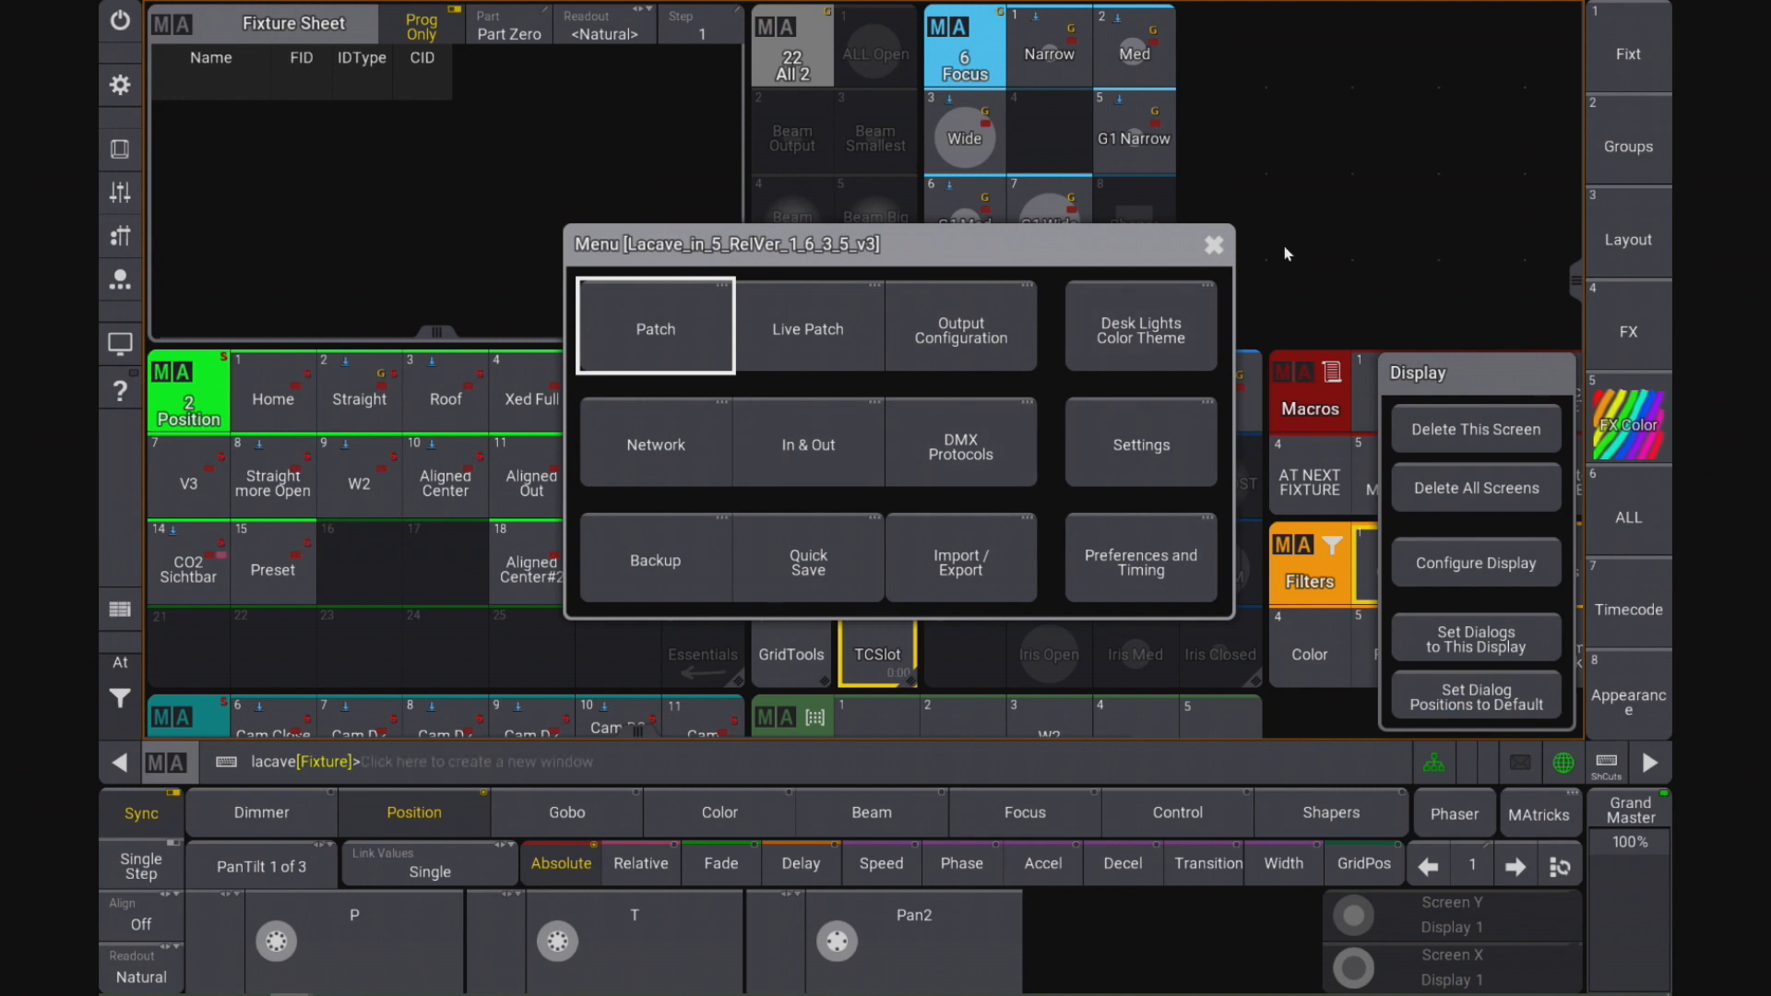
left_click(1214, 246)
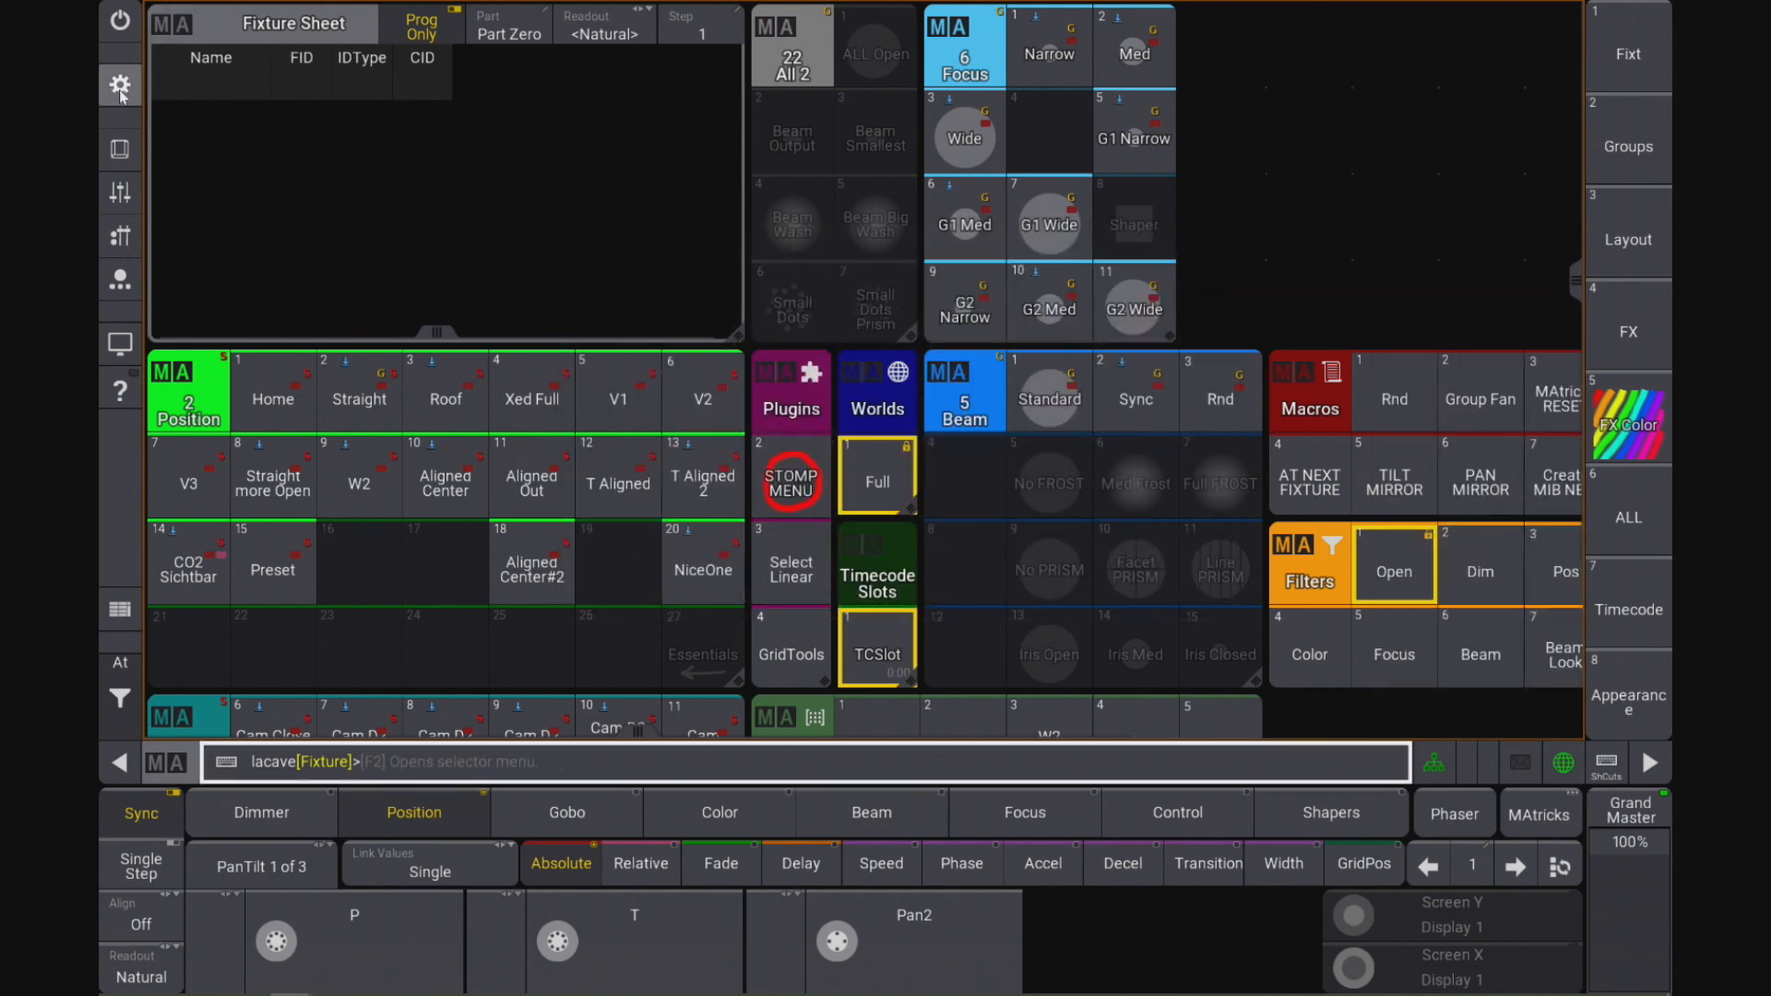
left_click(918, 937)
left_click(120, 88)
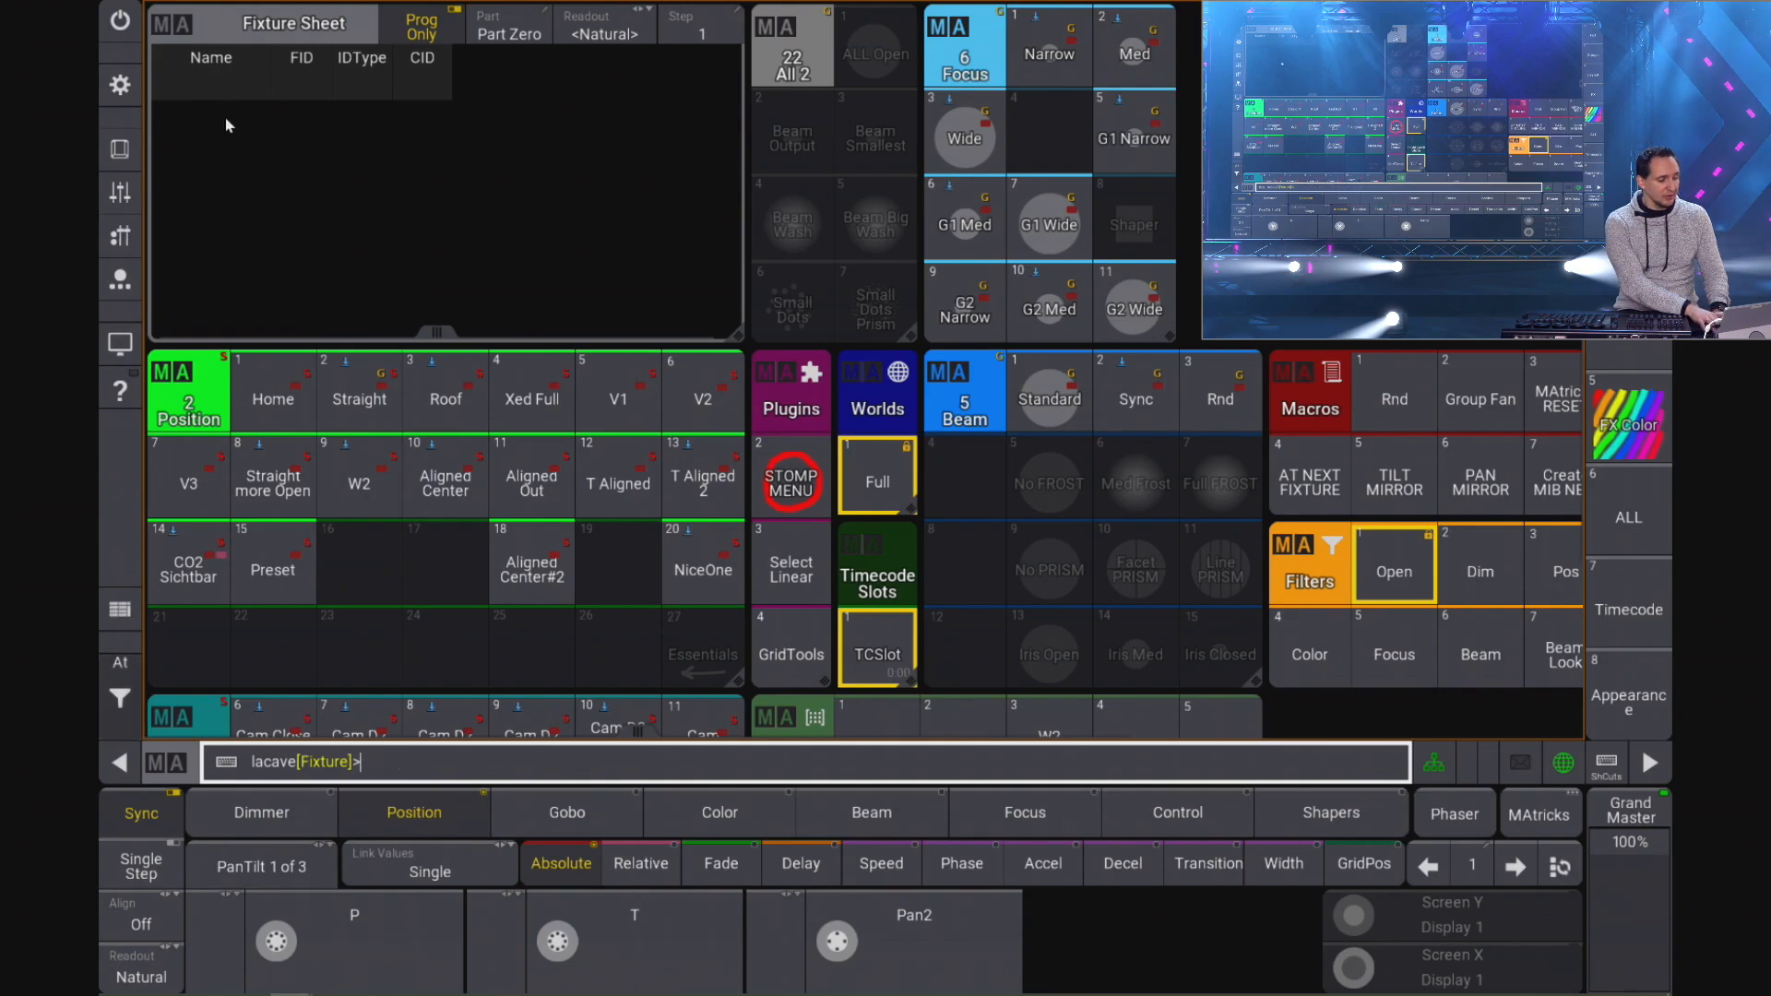
Step: Open the Patch and examine the contents of the Mac Viper and Lacave Stage groups, collapsing each one again
left_click(119, 88)
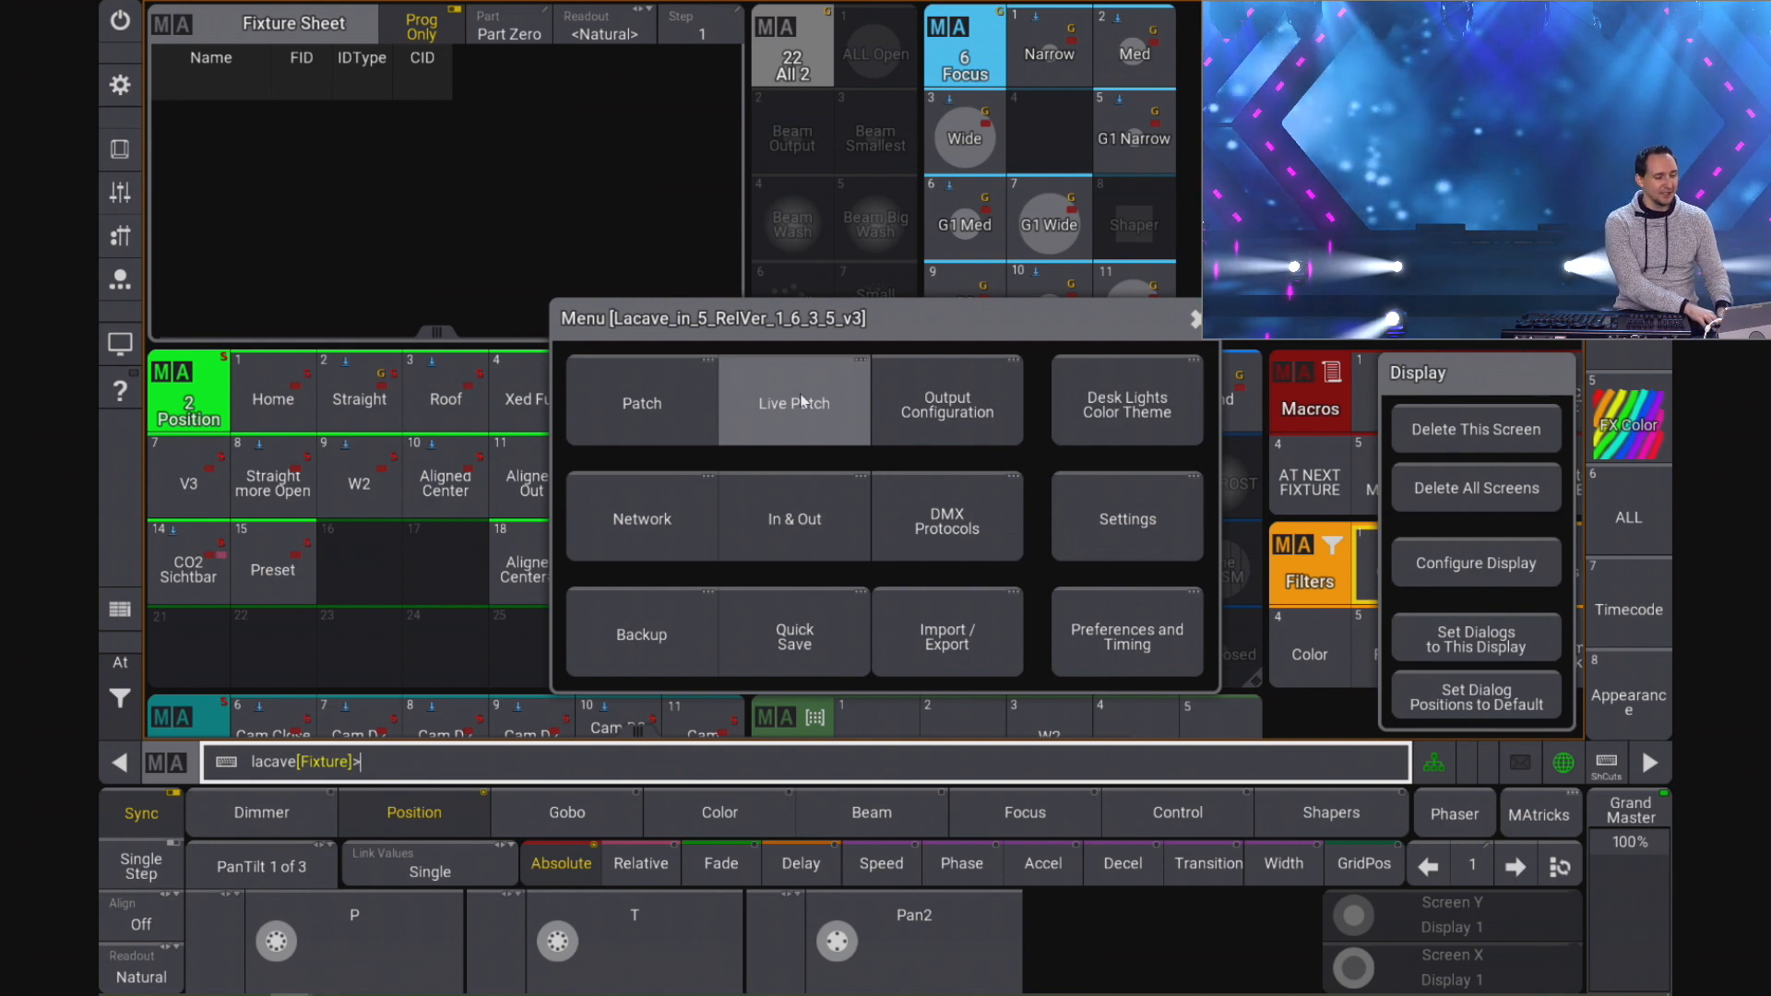
left_click(623, 406)
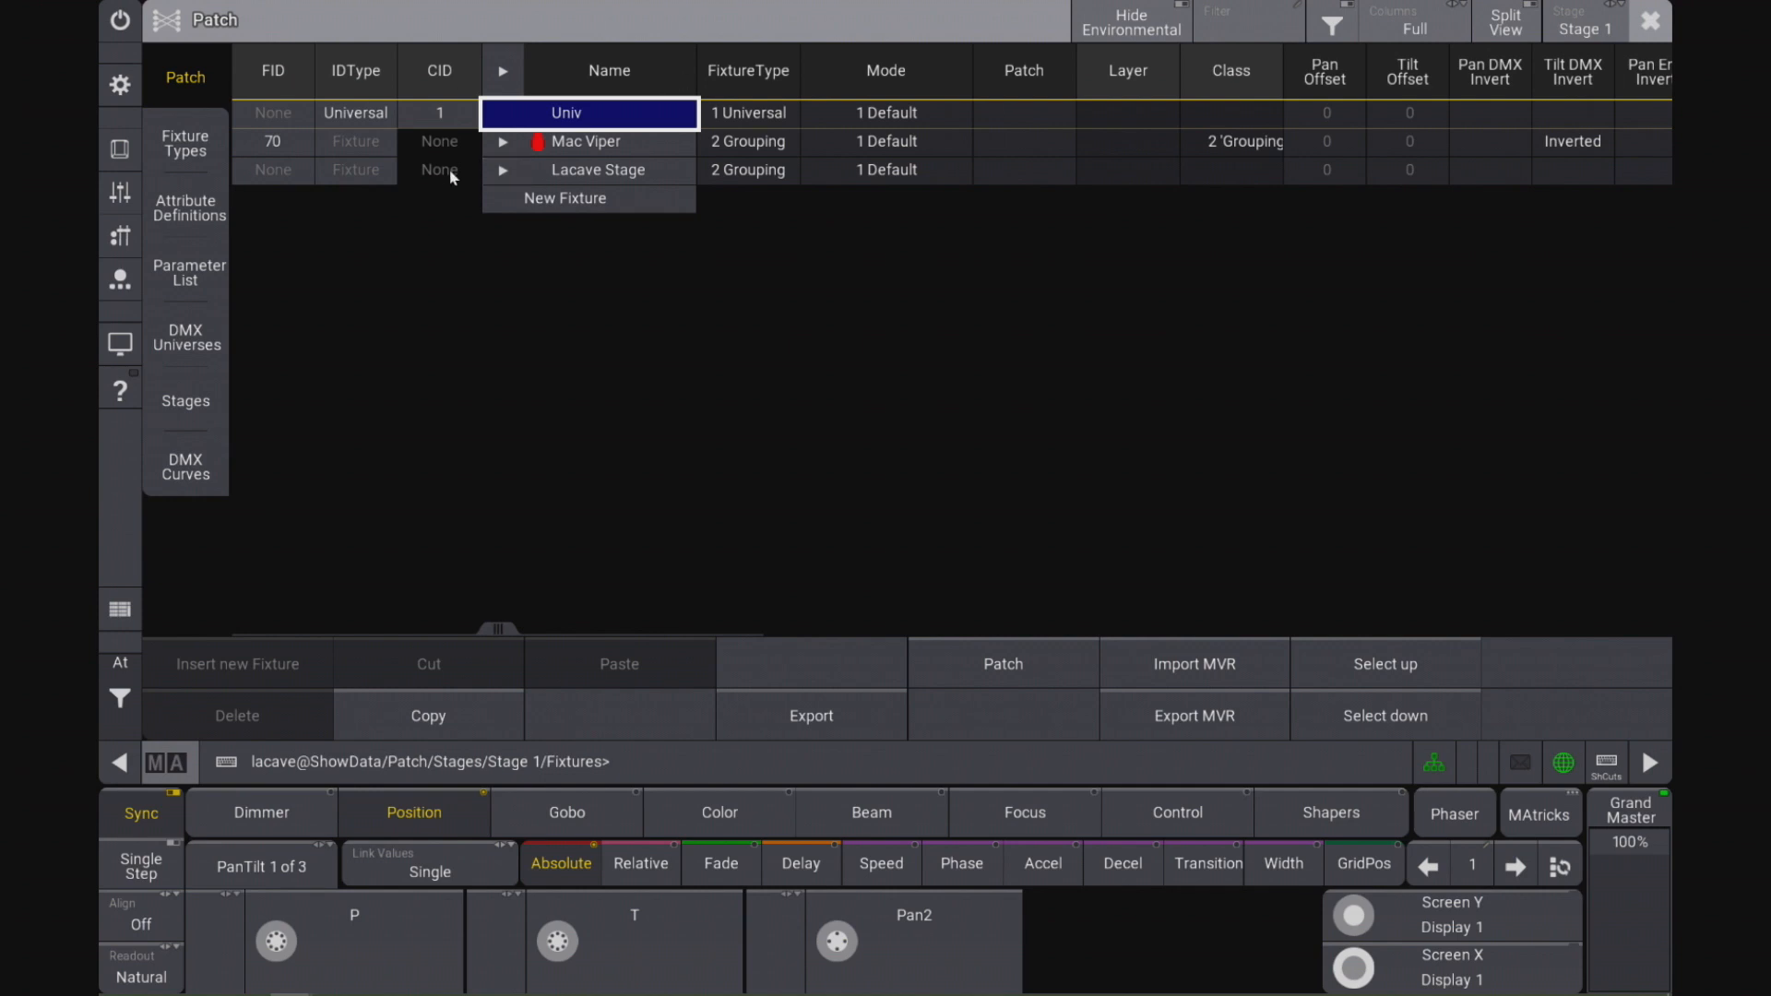
left_click(502, 142)
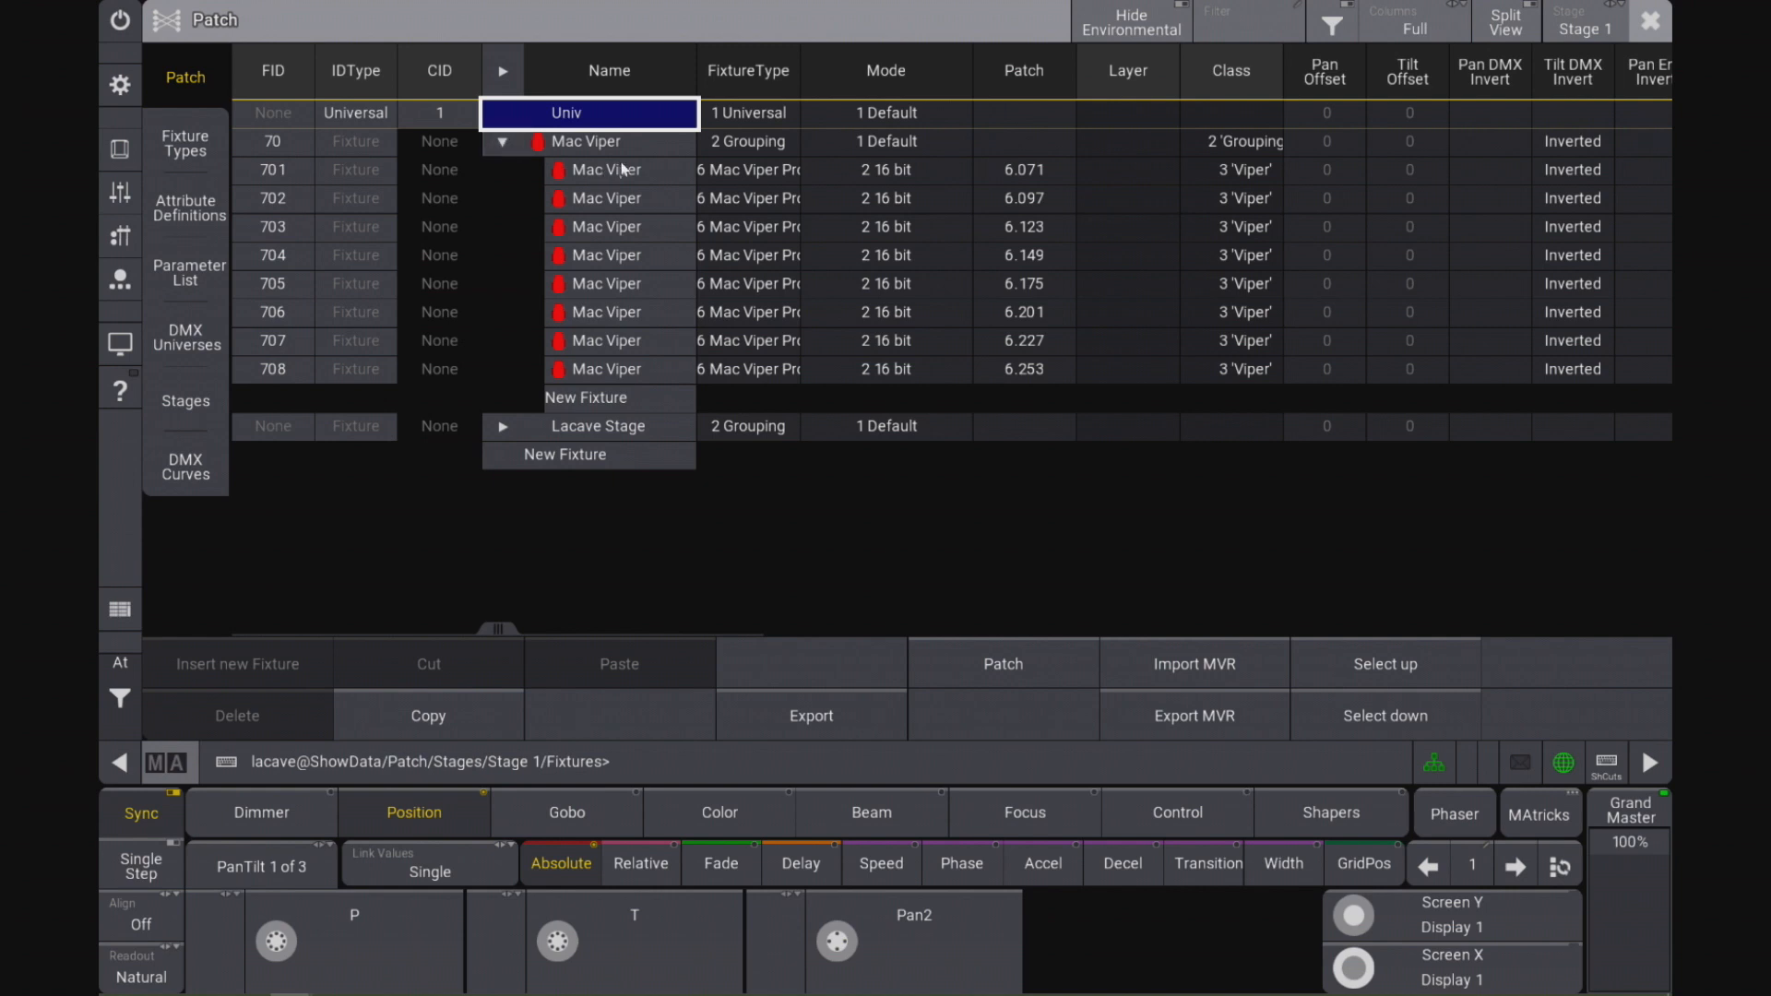
left_click(504, 144)
left_click(504, 171)
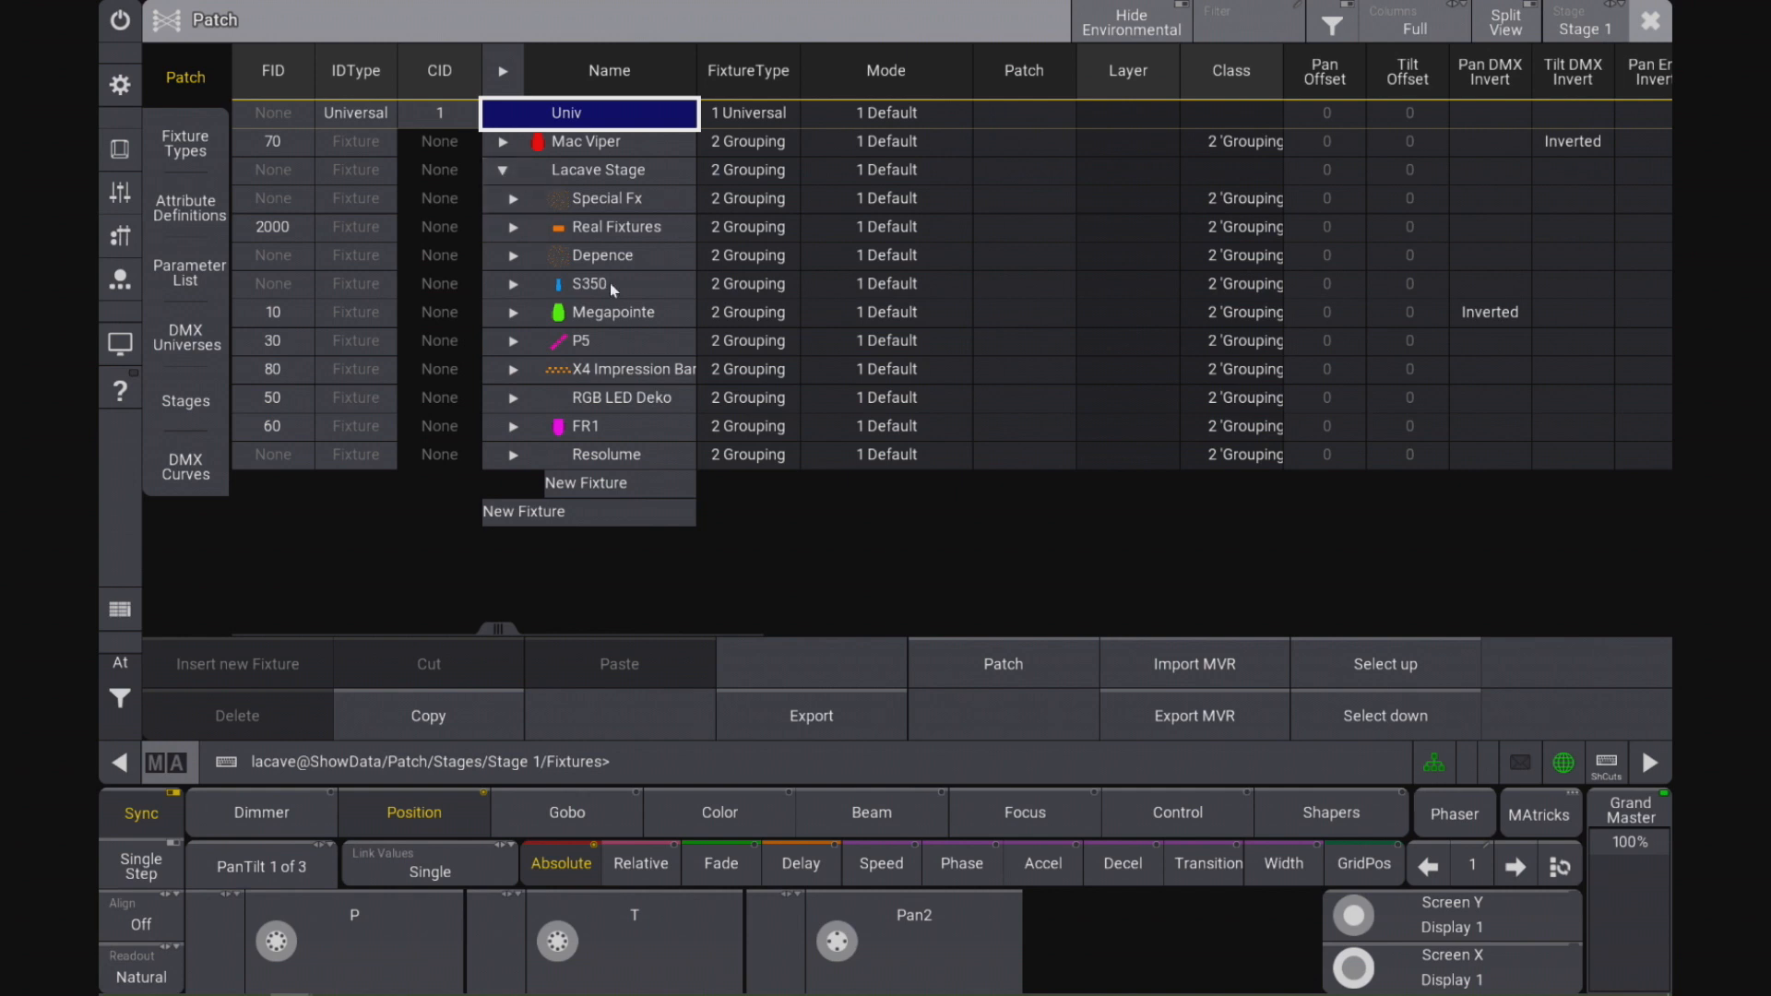
left_click(503, 173)
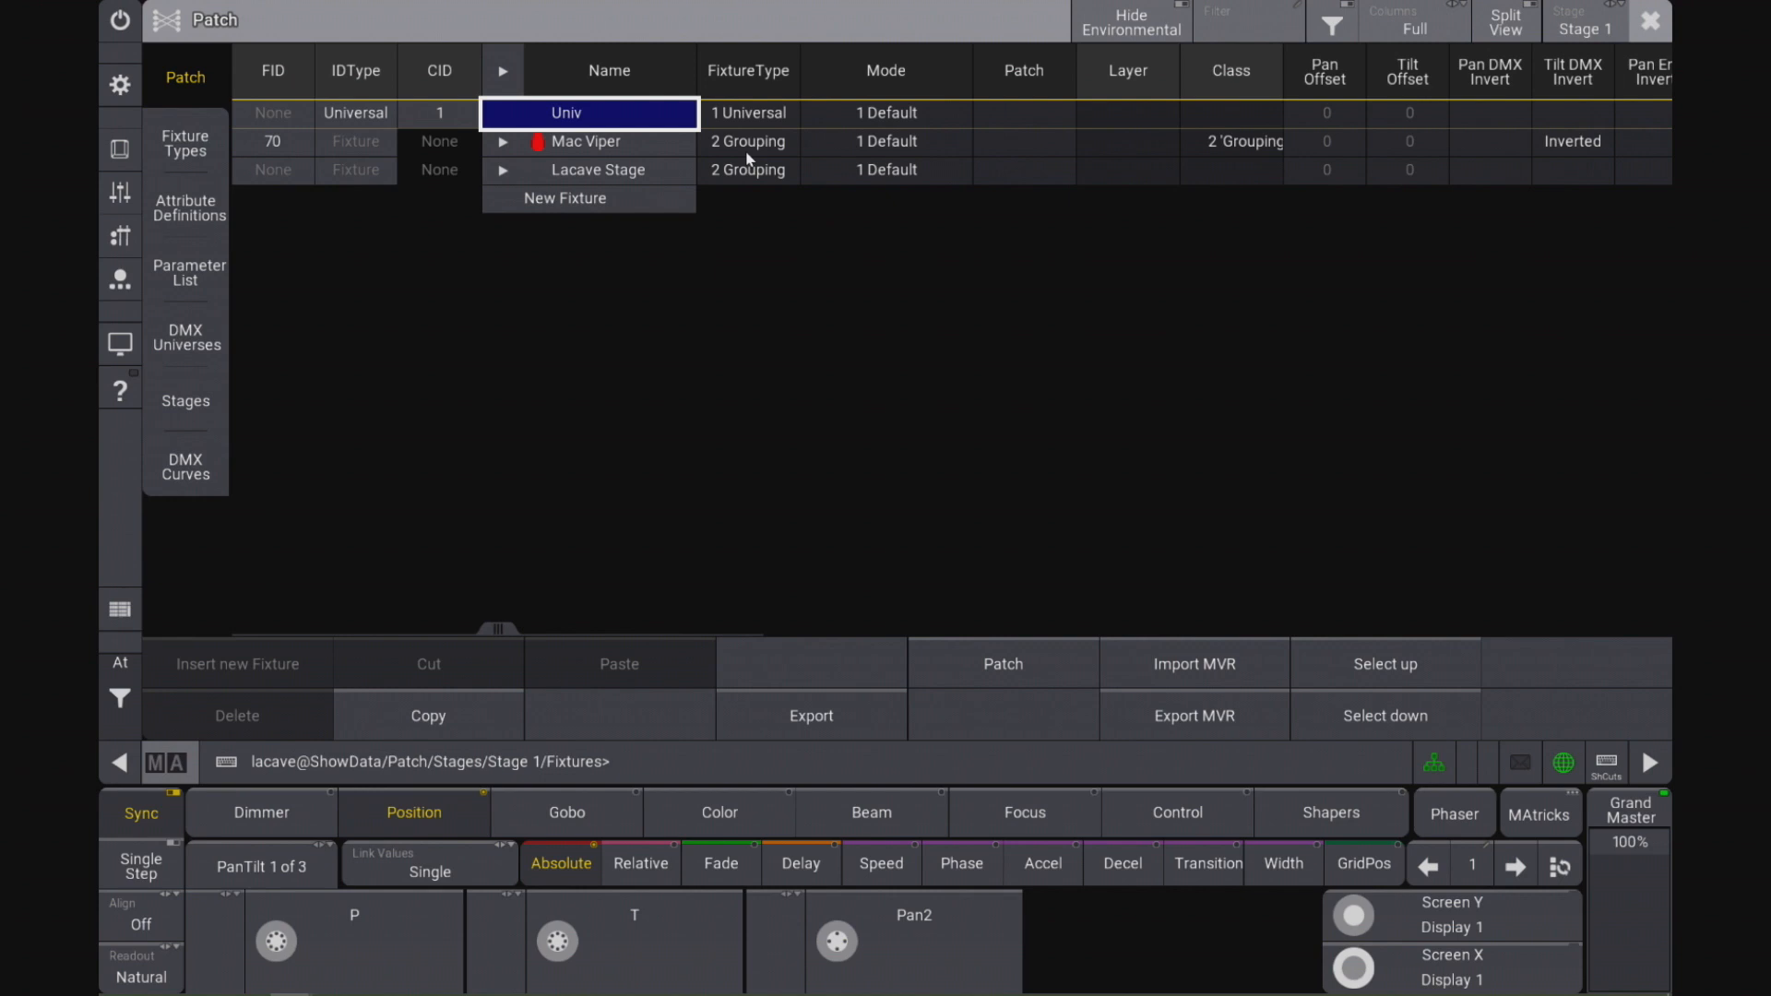
Step: Check the Lacave Stage entry's fixture type and review its subgroups, leaving the group collapsed
left_click(747, 155)
left_click(748, 172)
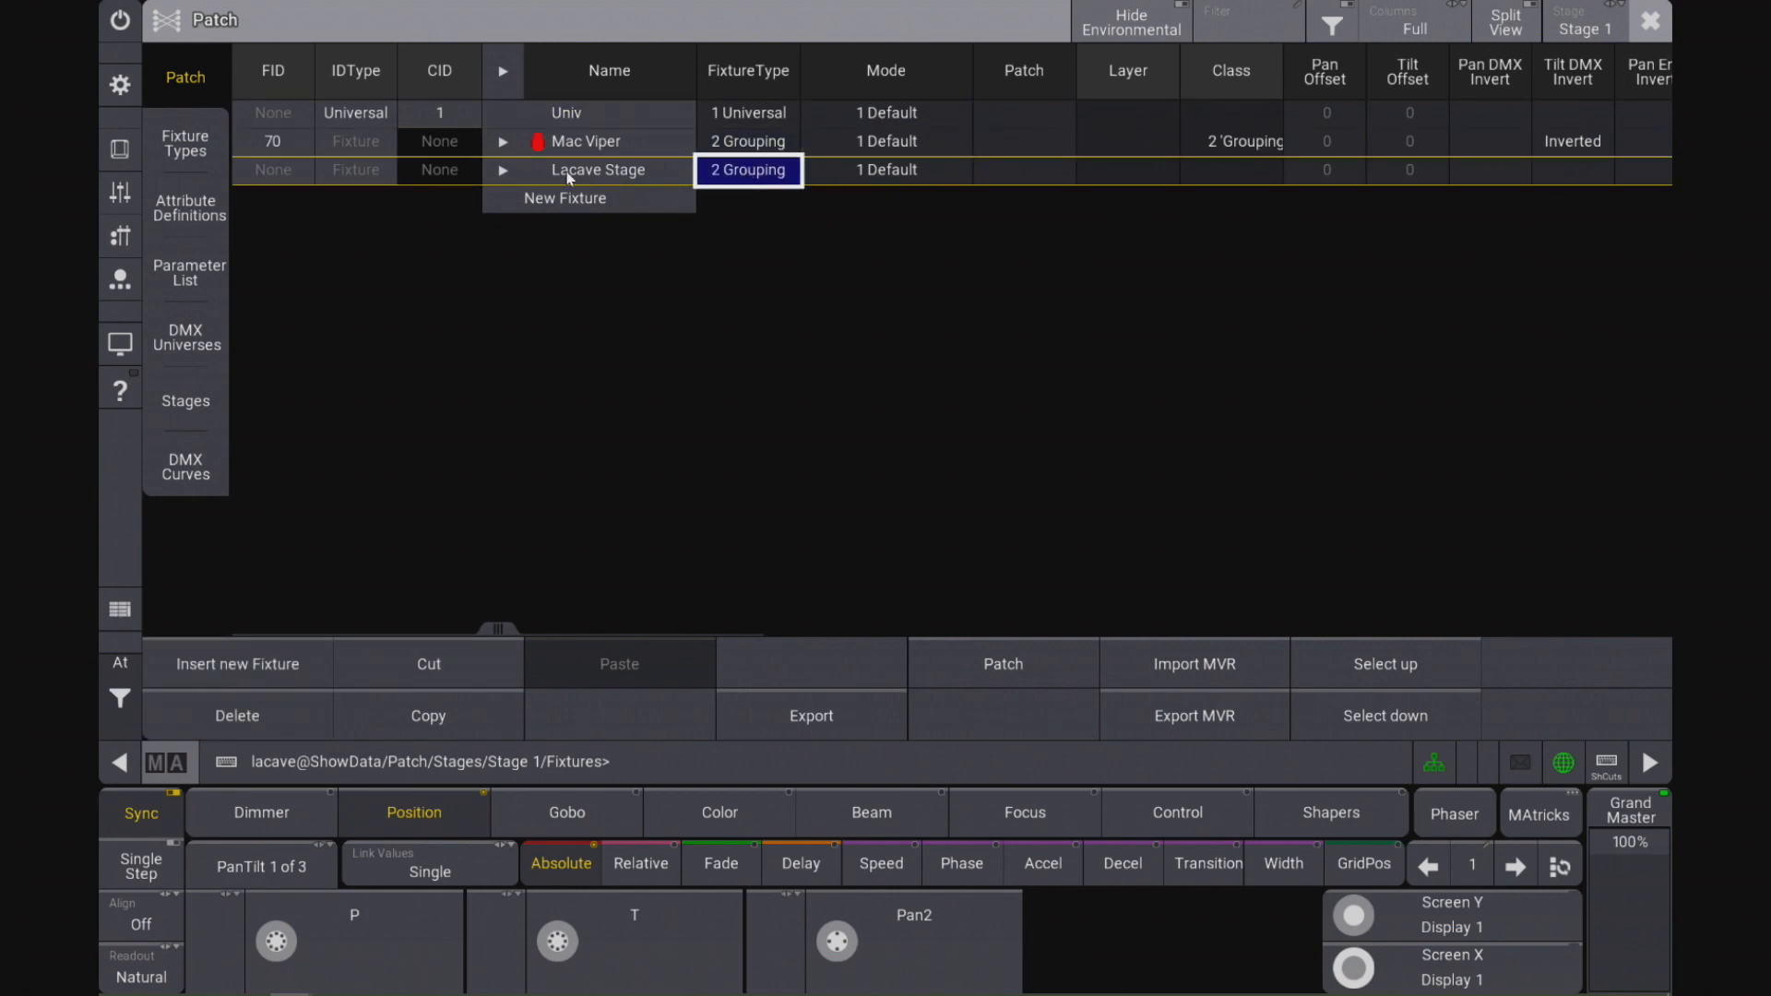
left_click(505, 172)
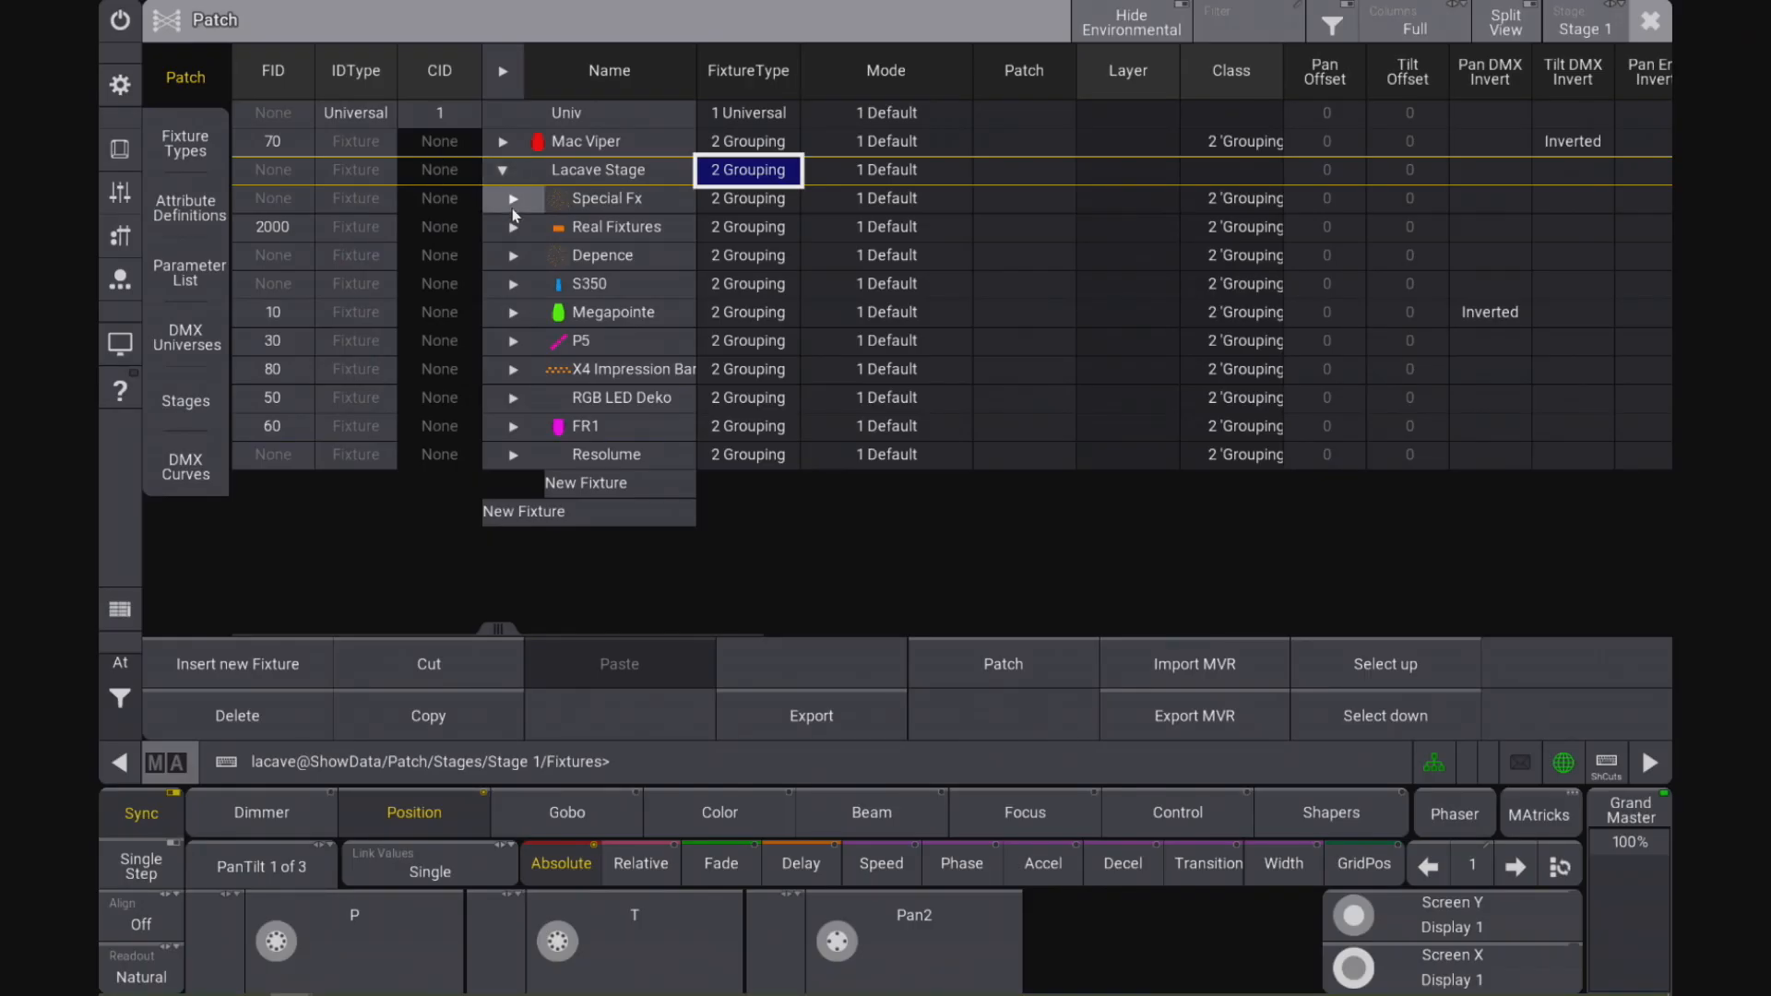
left_click(502, 178)
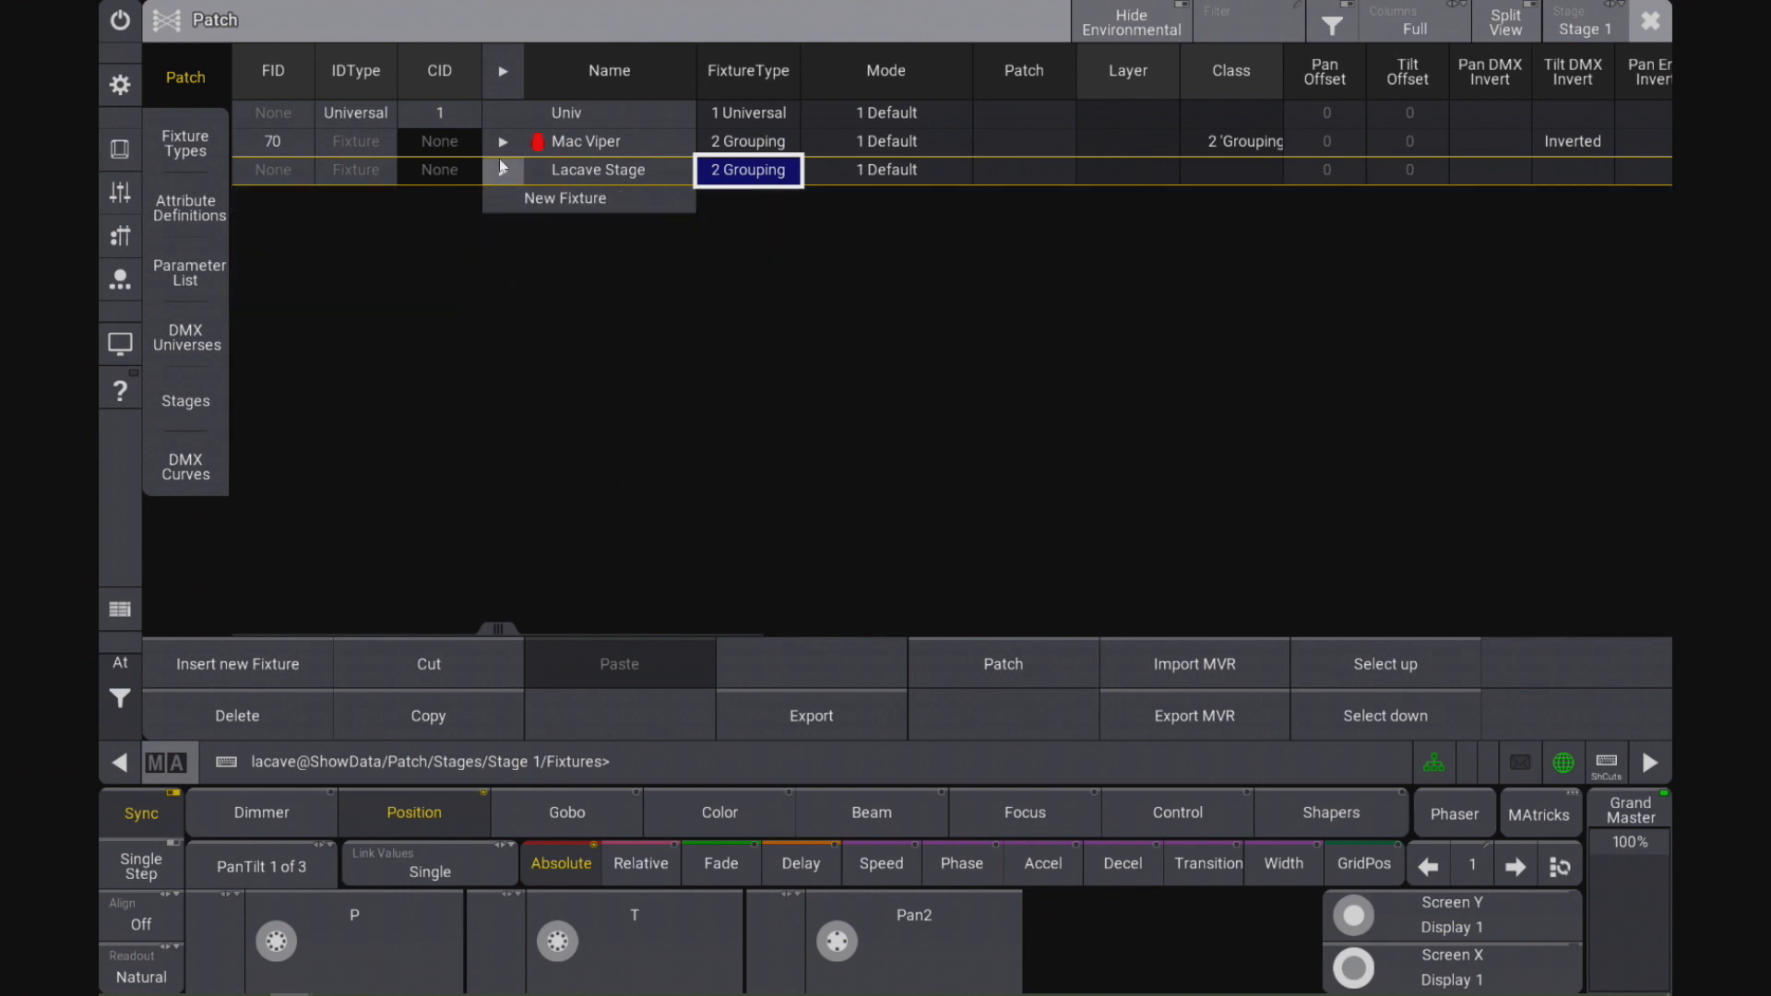
Step: Expand the Mac Viper group, inspect fixture 701's fixture type and fixture 708, and select the group's parent row
left_click(502, 141)
left_click(649, 152)
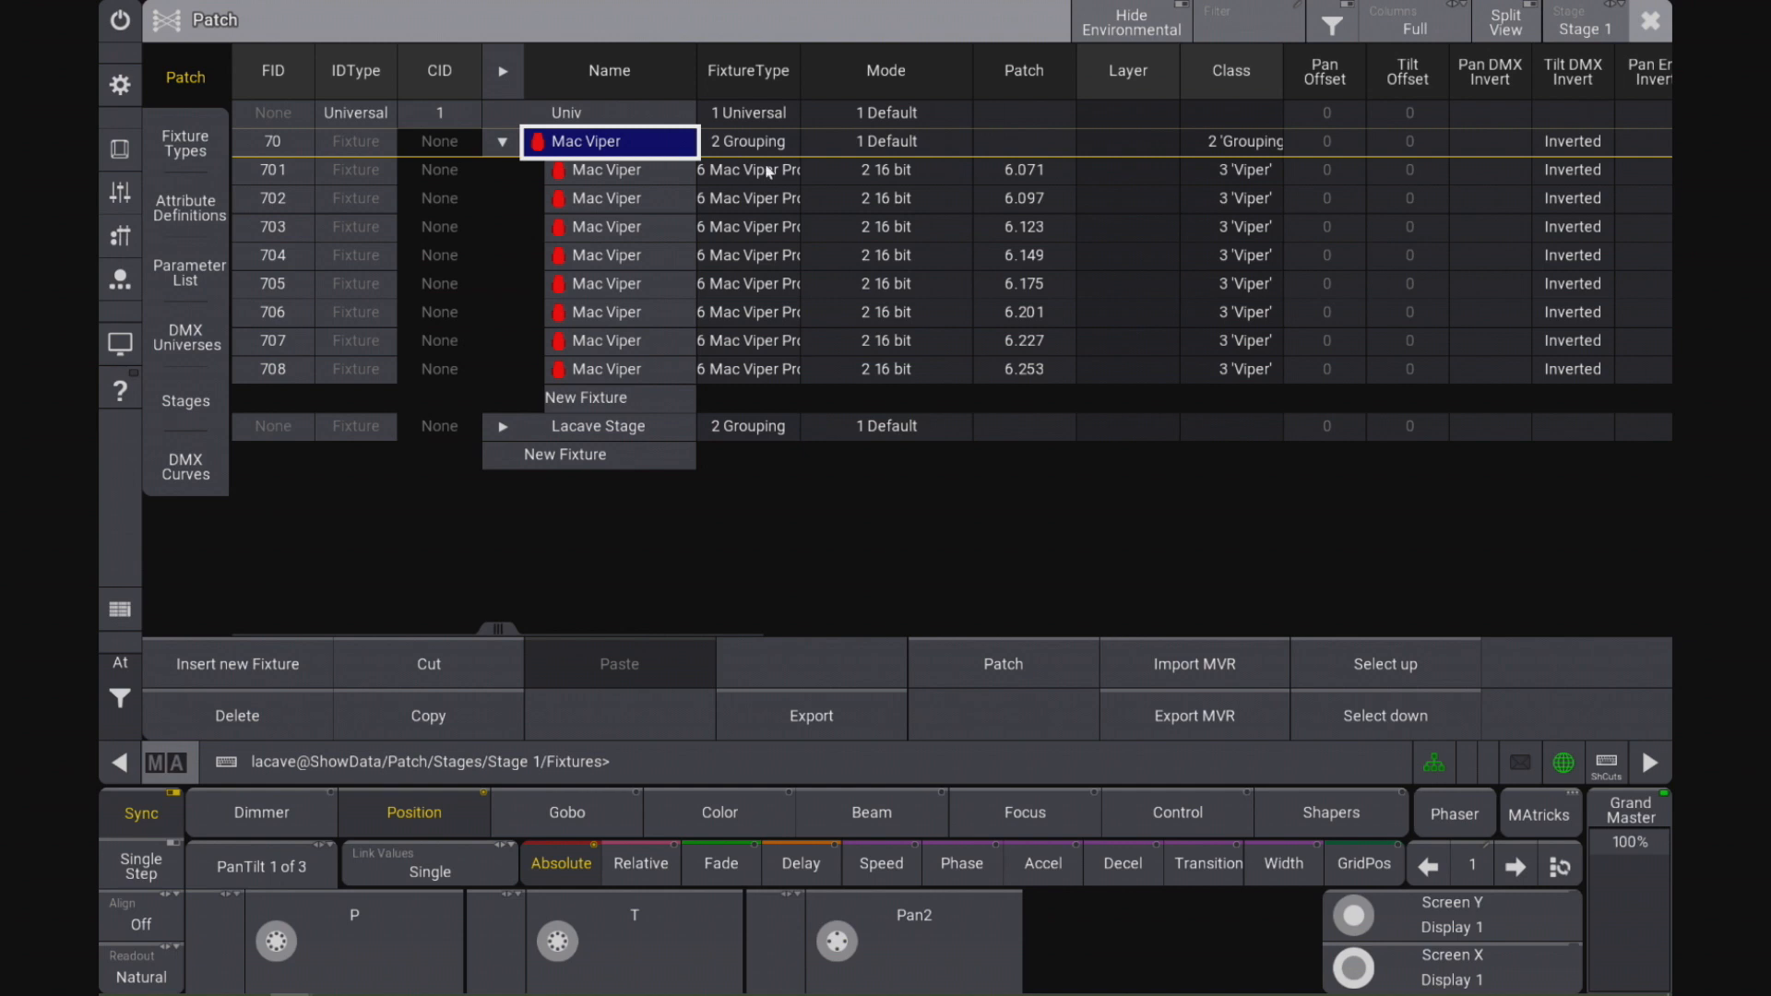
left_click(748, 173)
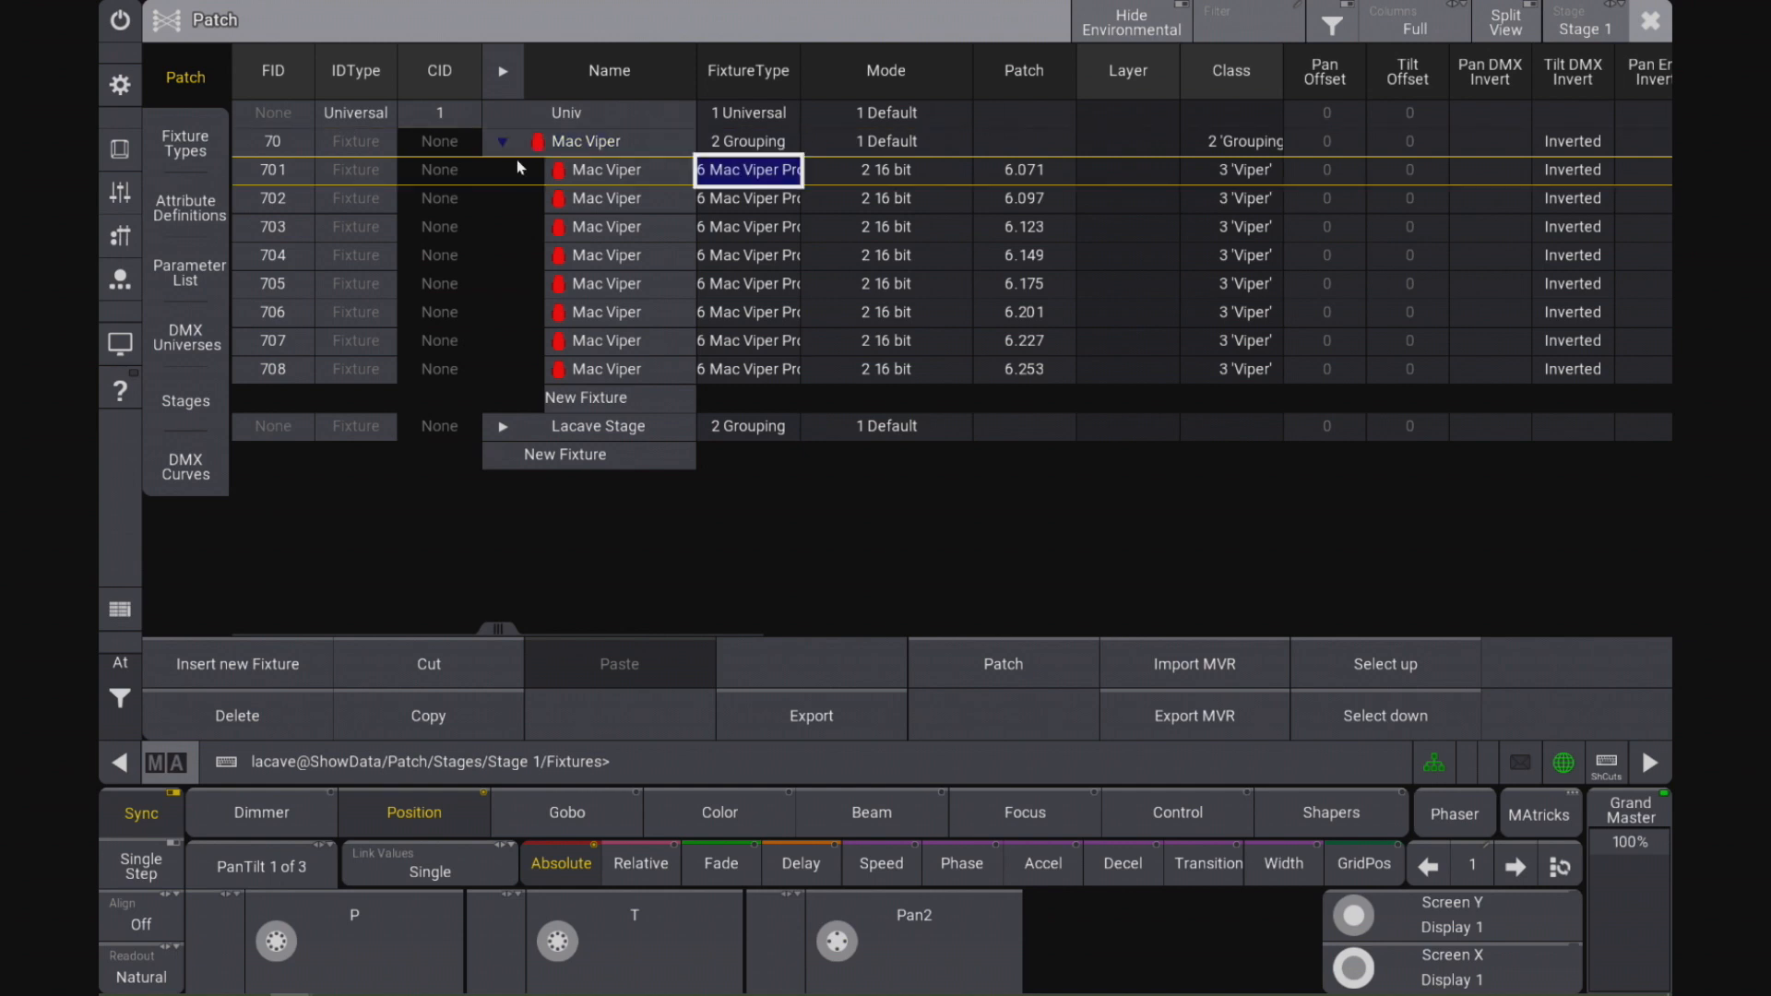
left_click(623, 370)
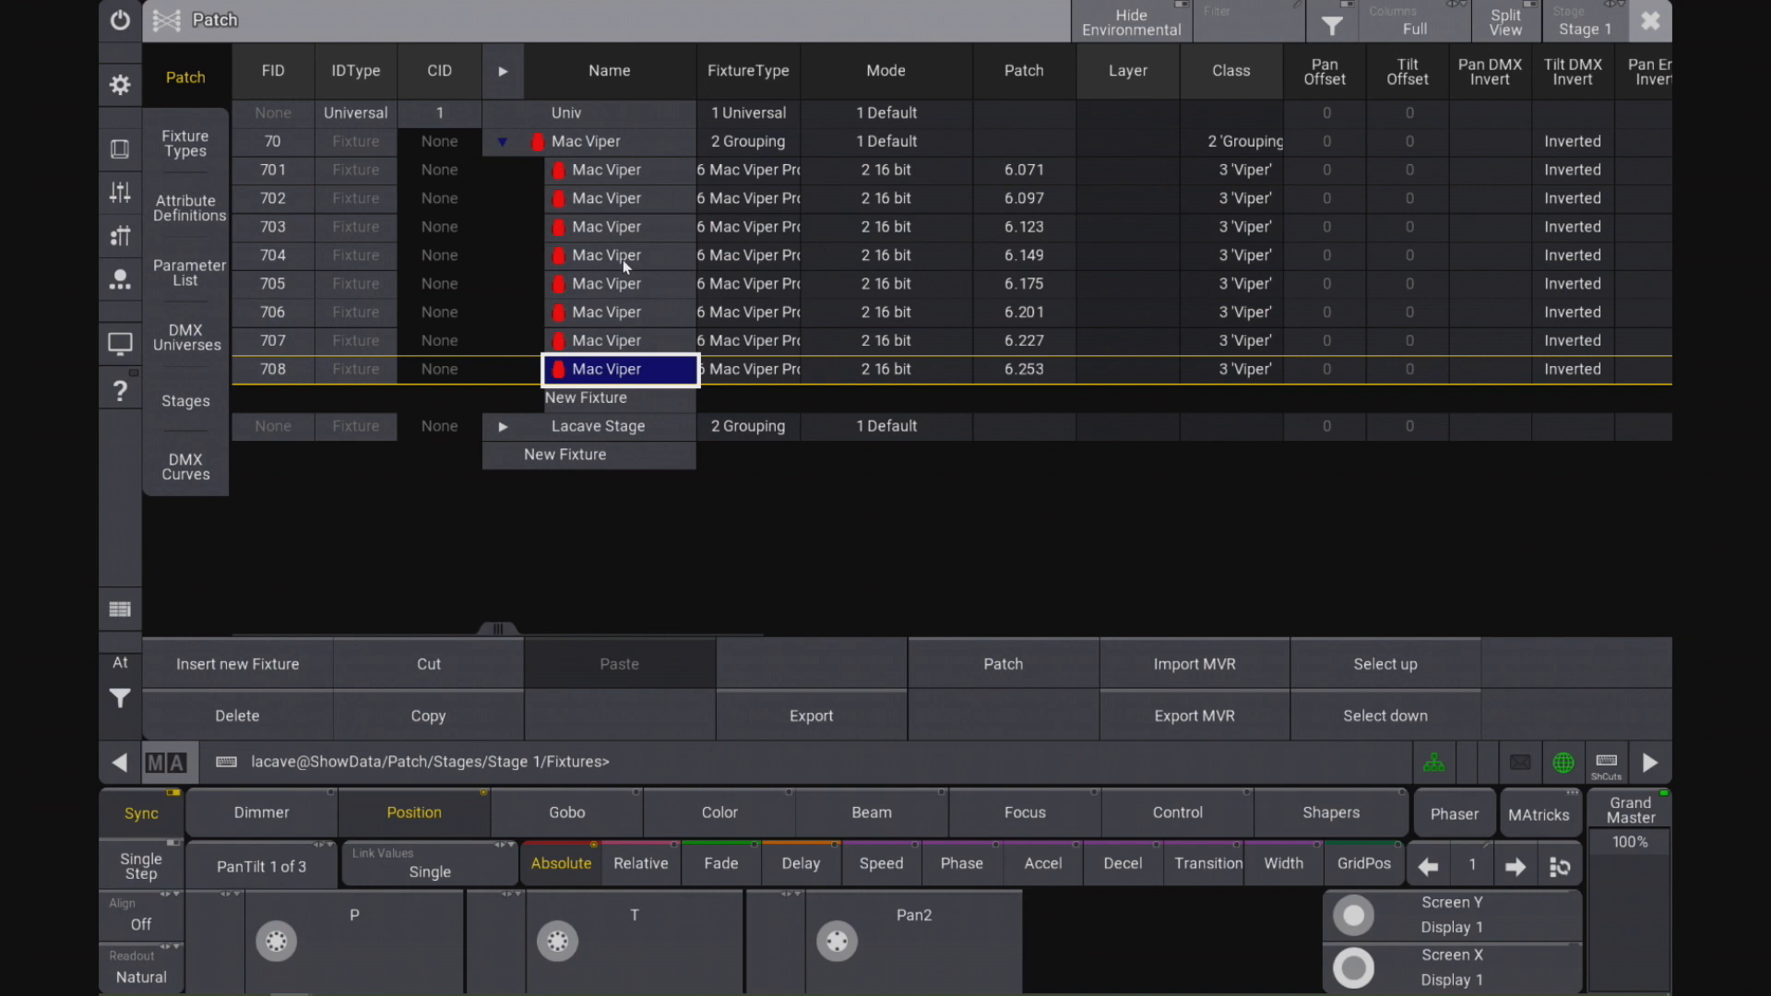
left_click(640, 143)
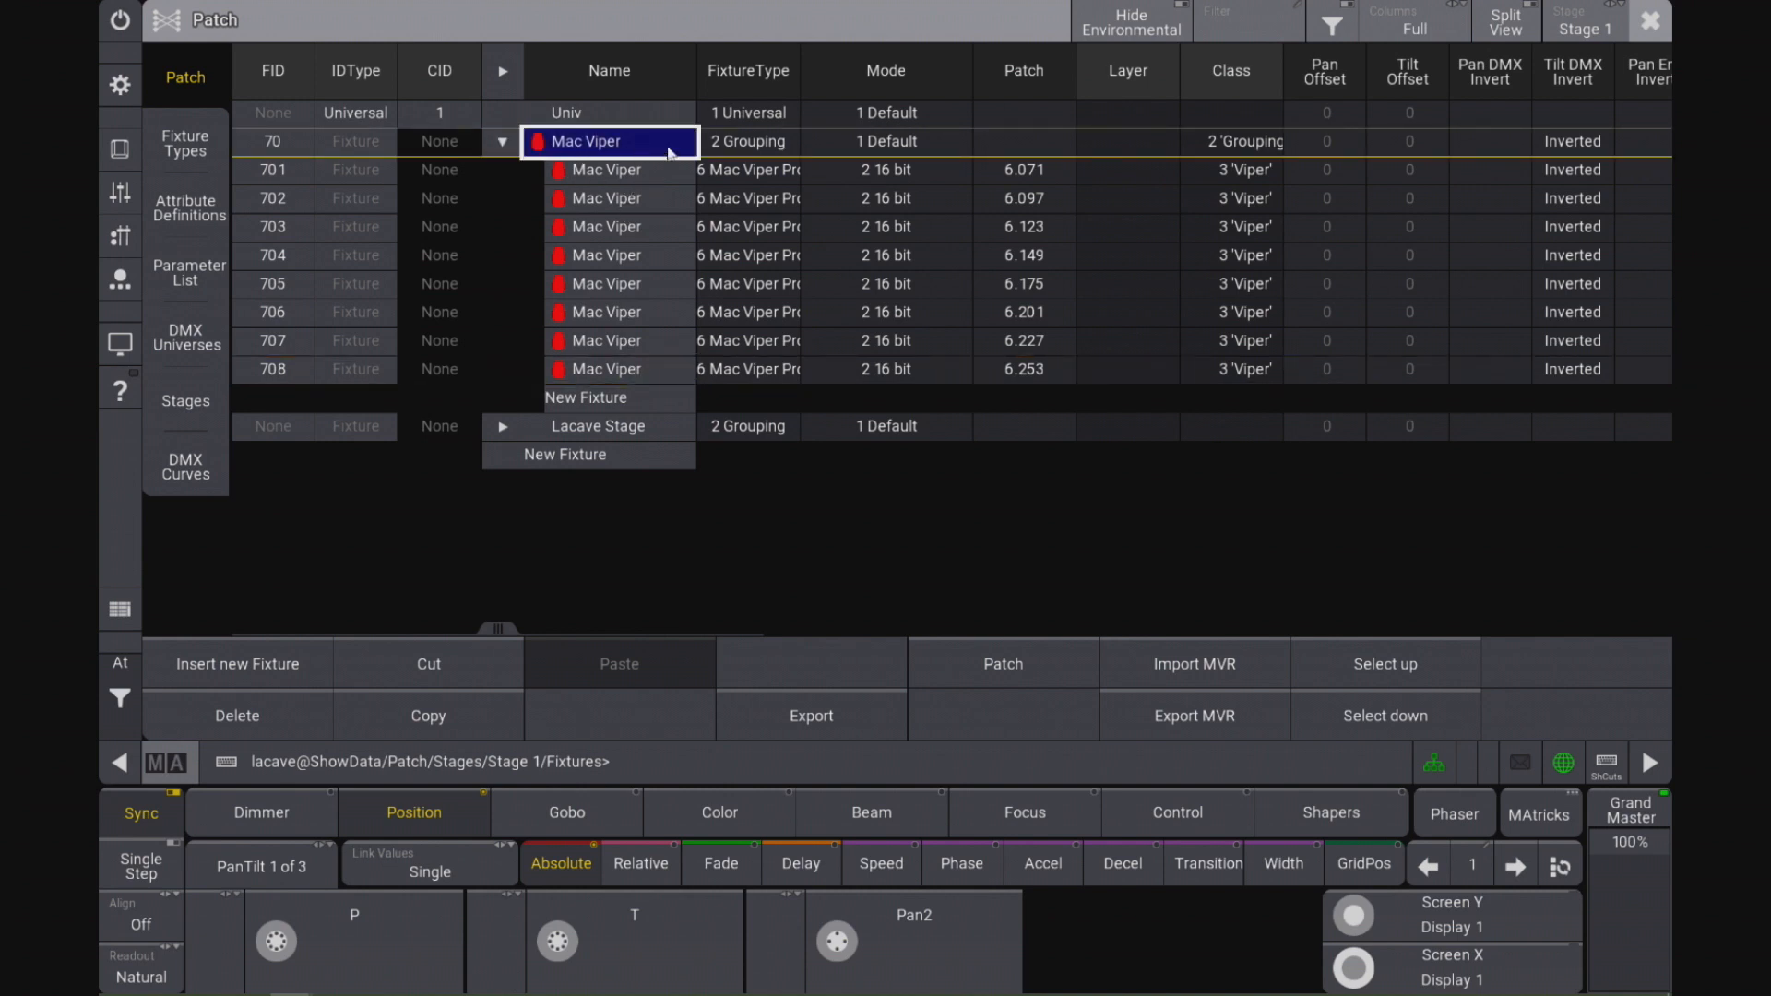
Step: Check the fixture IDs of the Mac Viper parent row and of its first child fixture
left_click(296, 148)
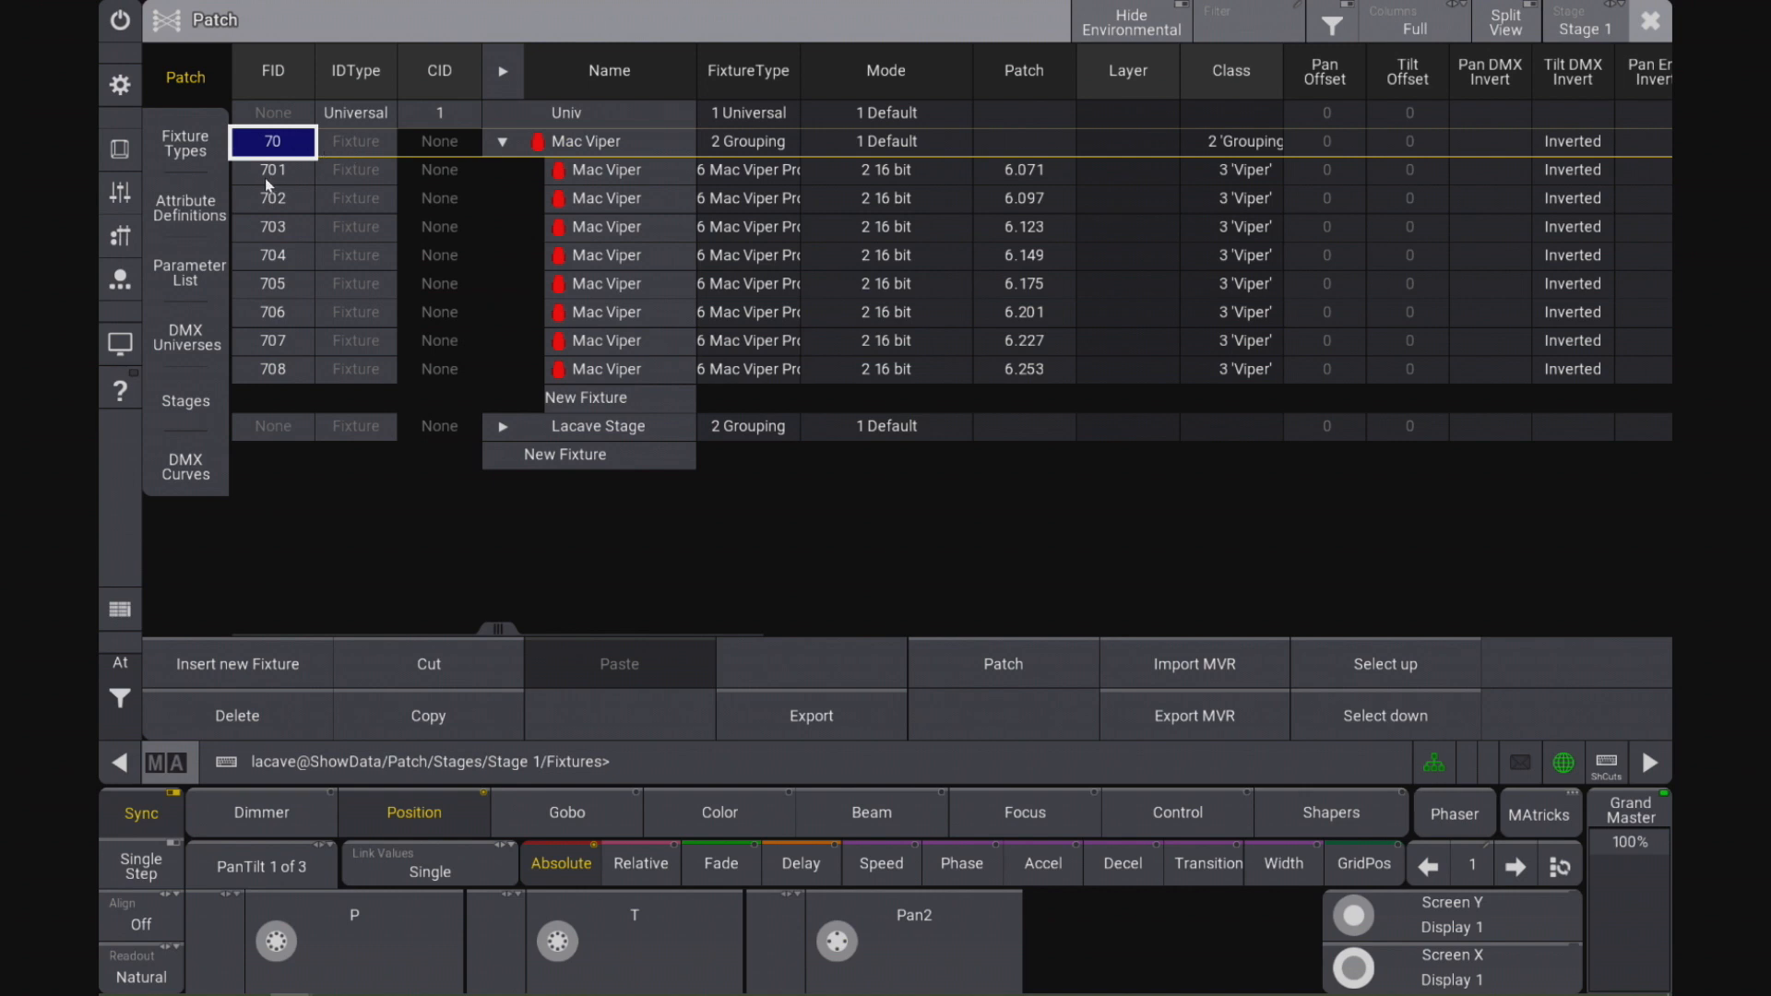
left_click(267, 180)
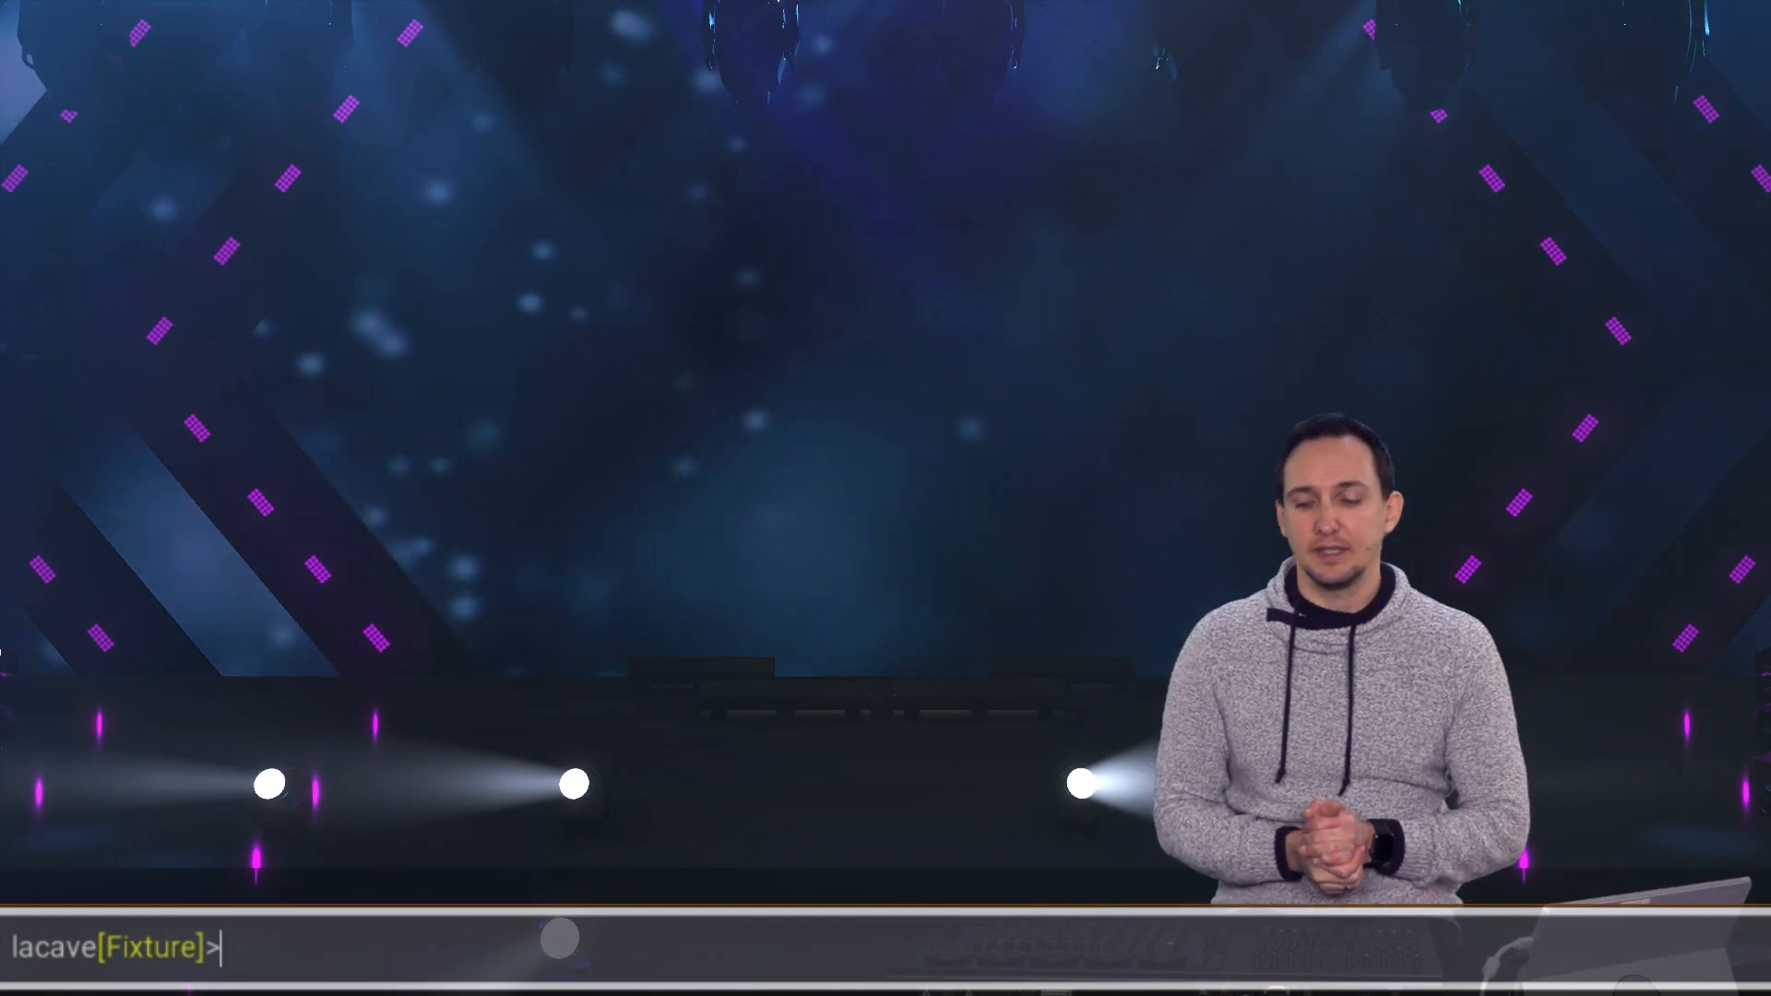
Step: Select grouping fixture 70 through the command line and bring its dimmer to full
type("70")
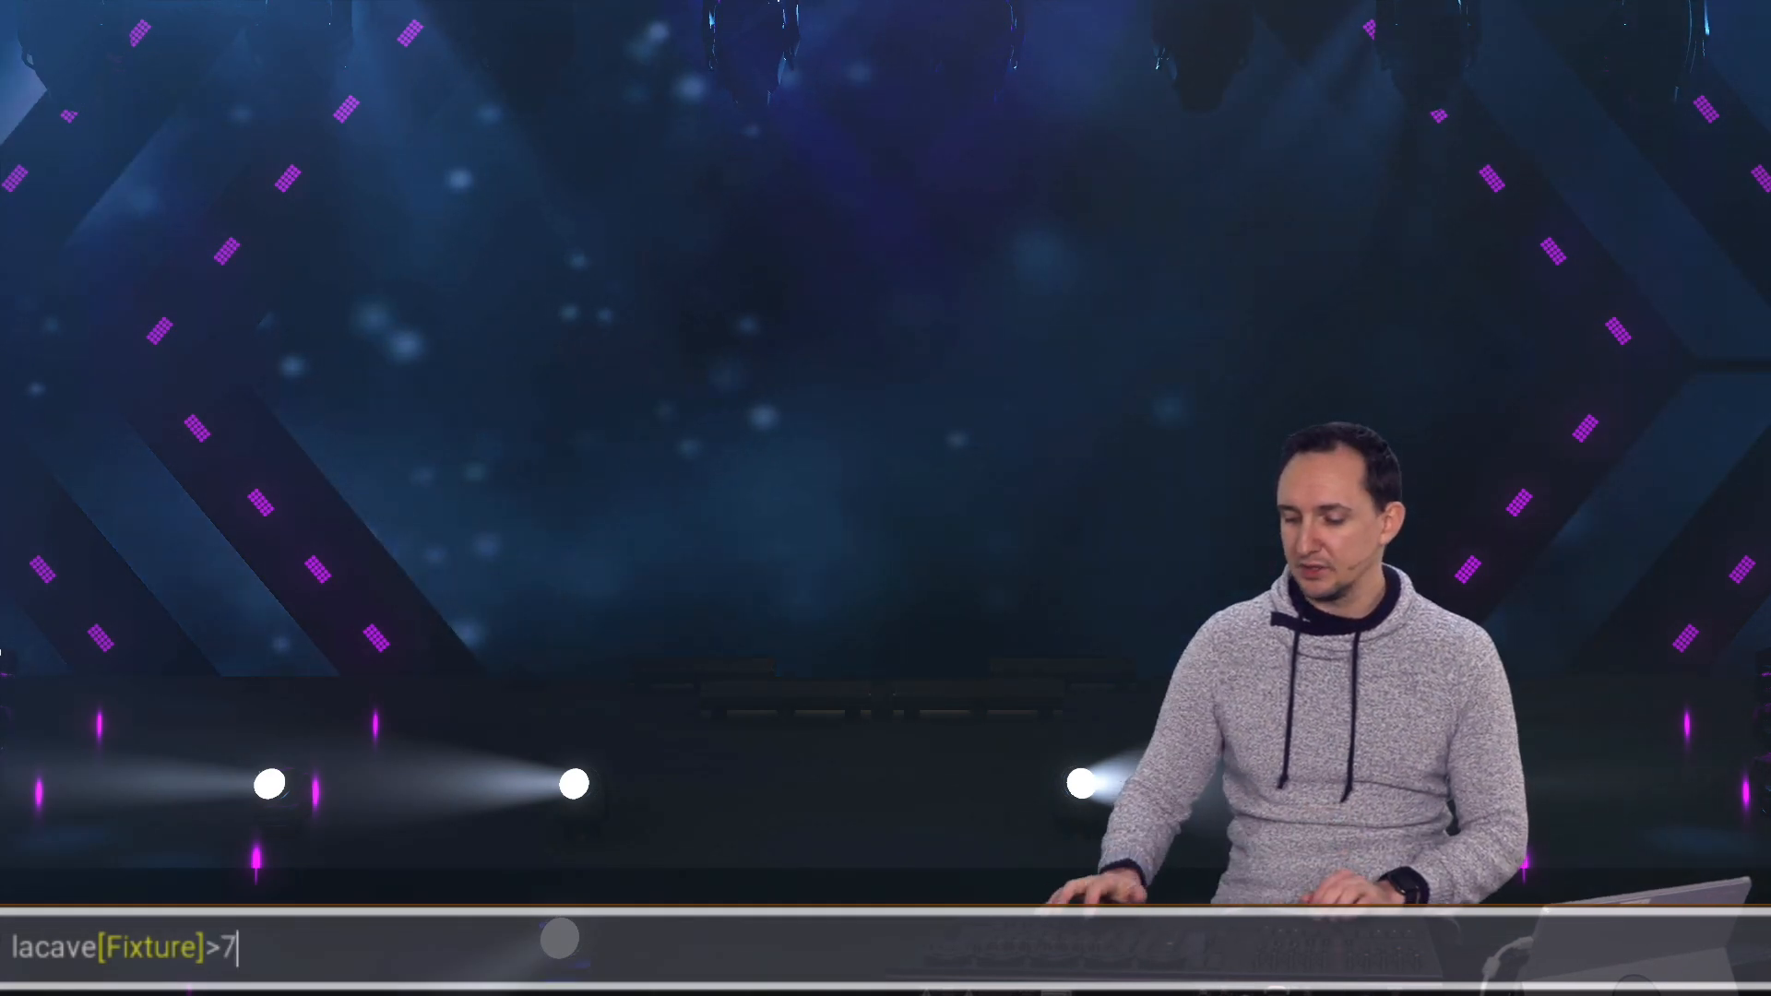
key("Return")
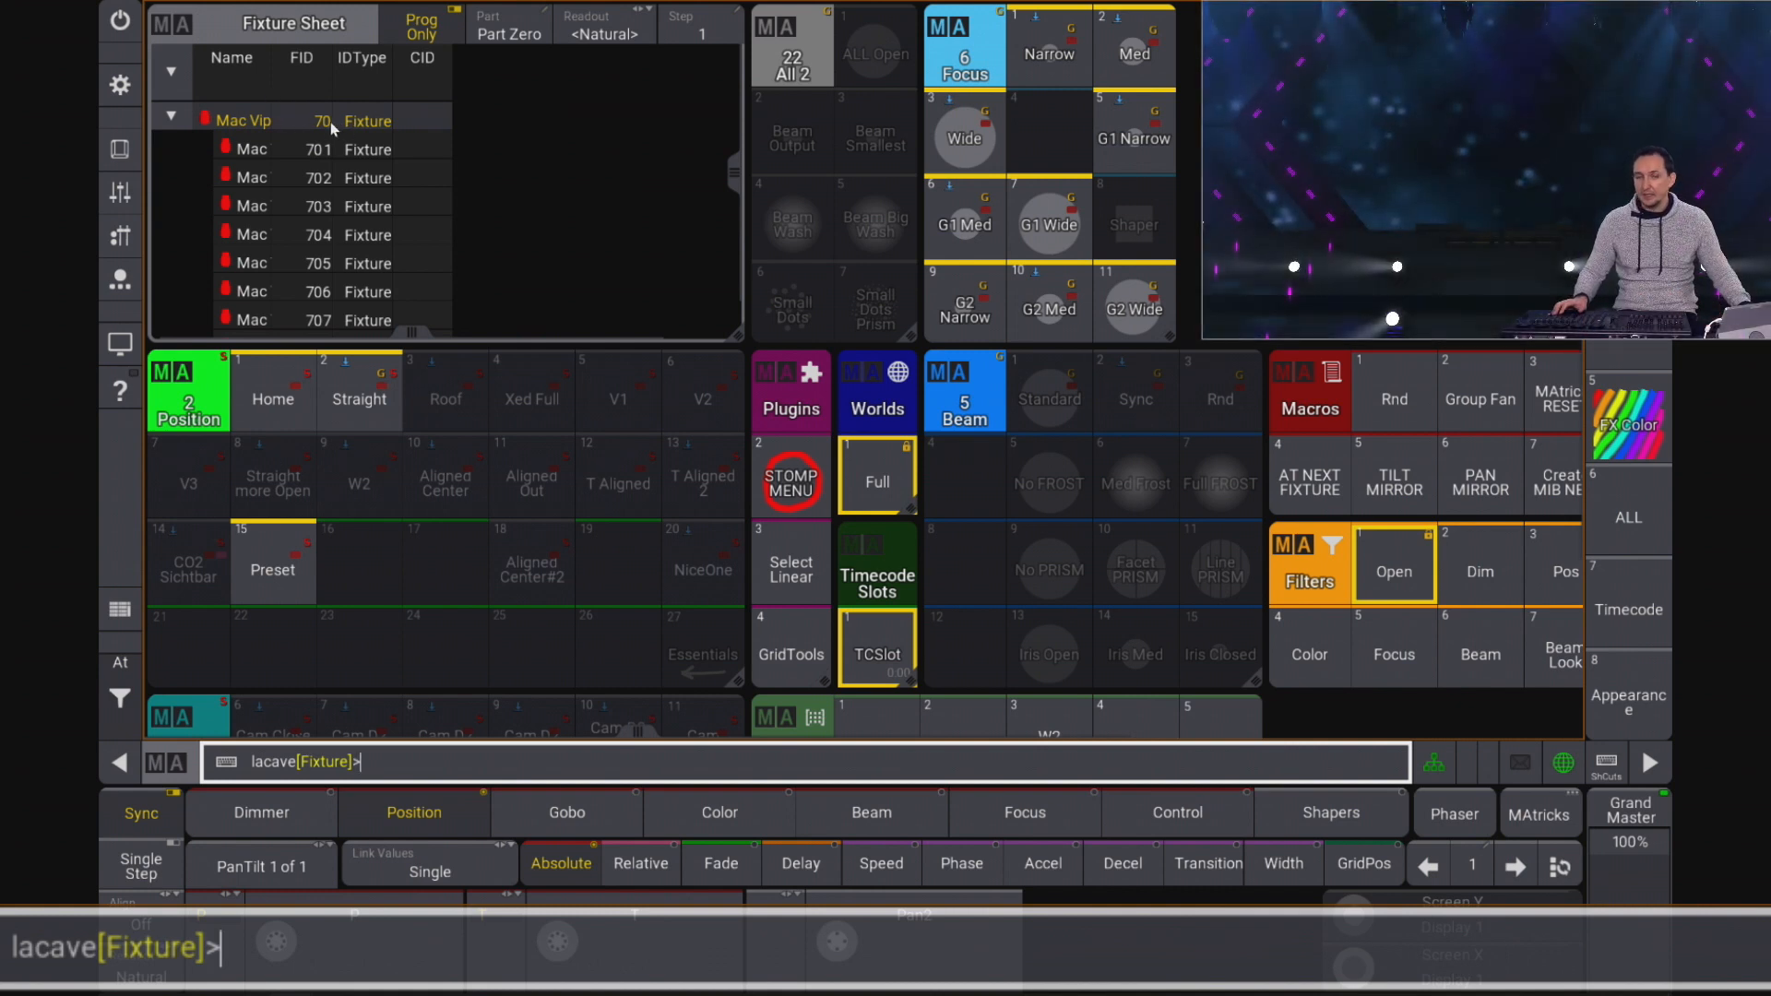
key("f")
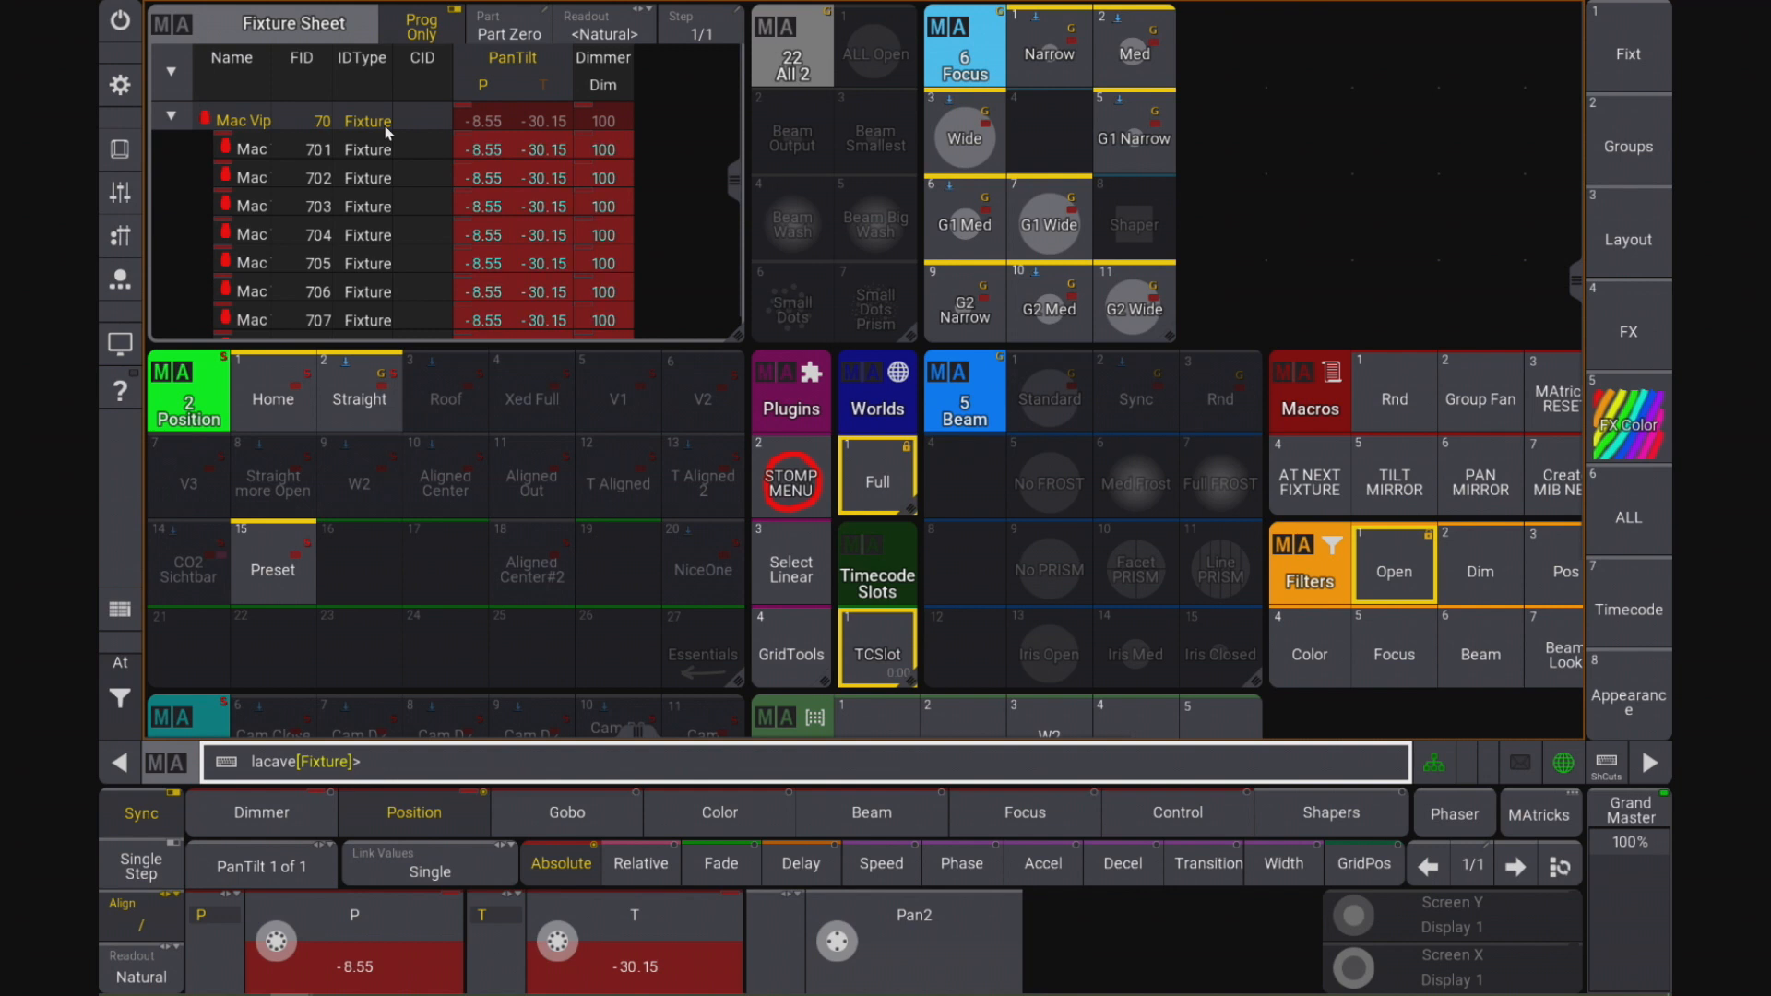
Step: Move the selection one level down from fixture 70 using the Command Section overlay's Down command, and close the overlay
left_click(120, 148)
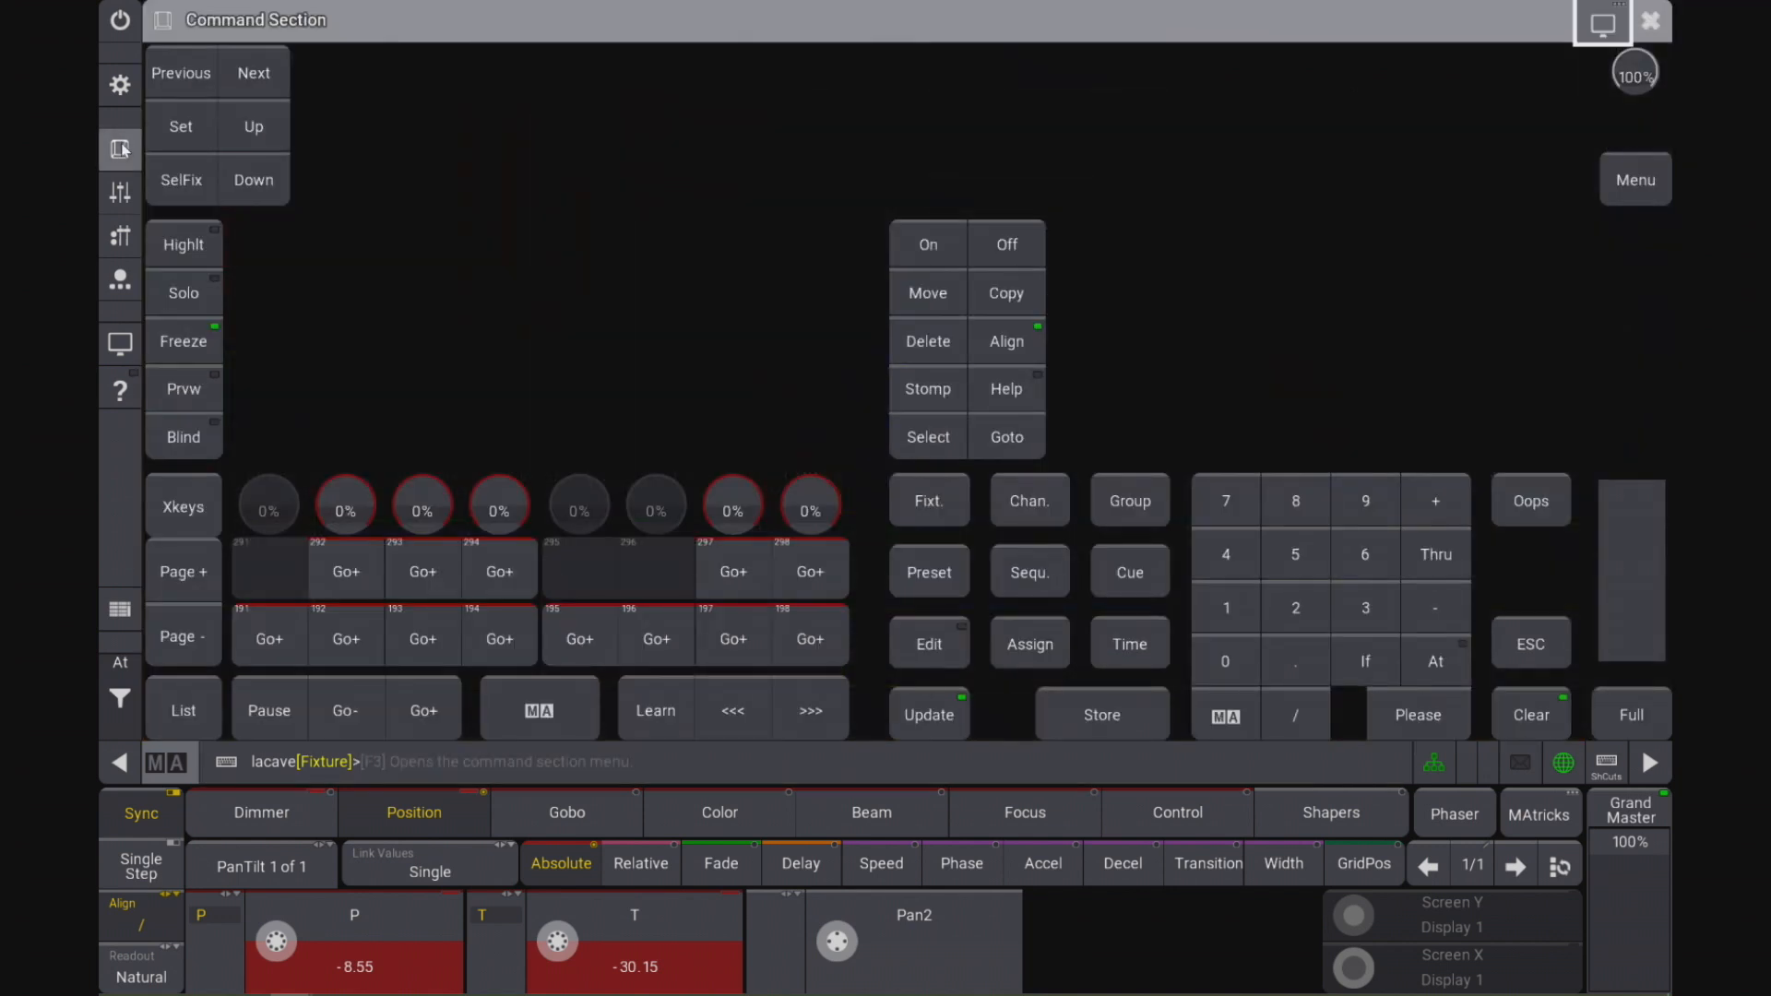
left_click(250, 183)
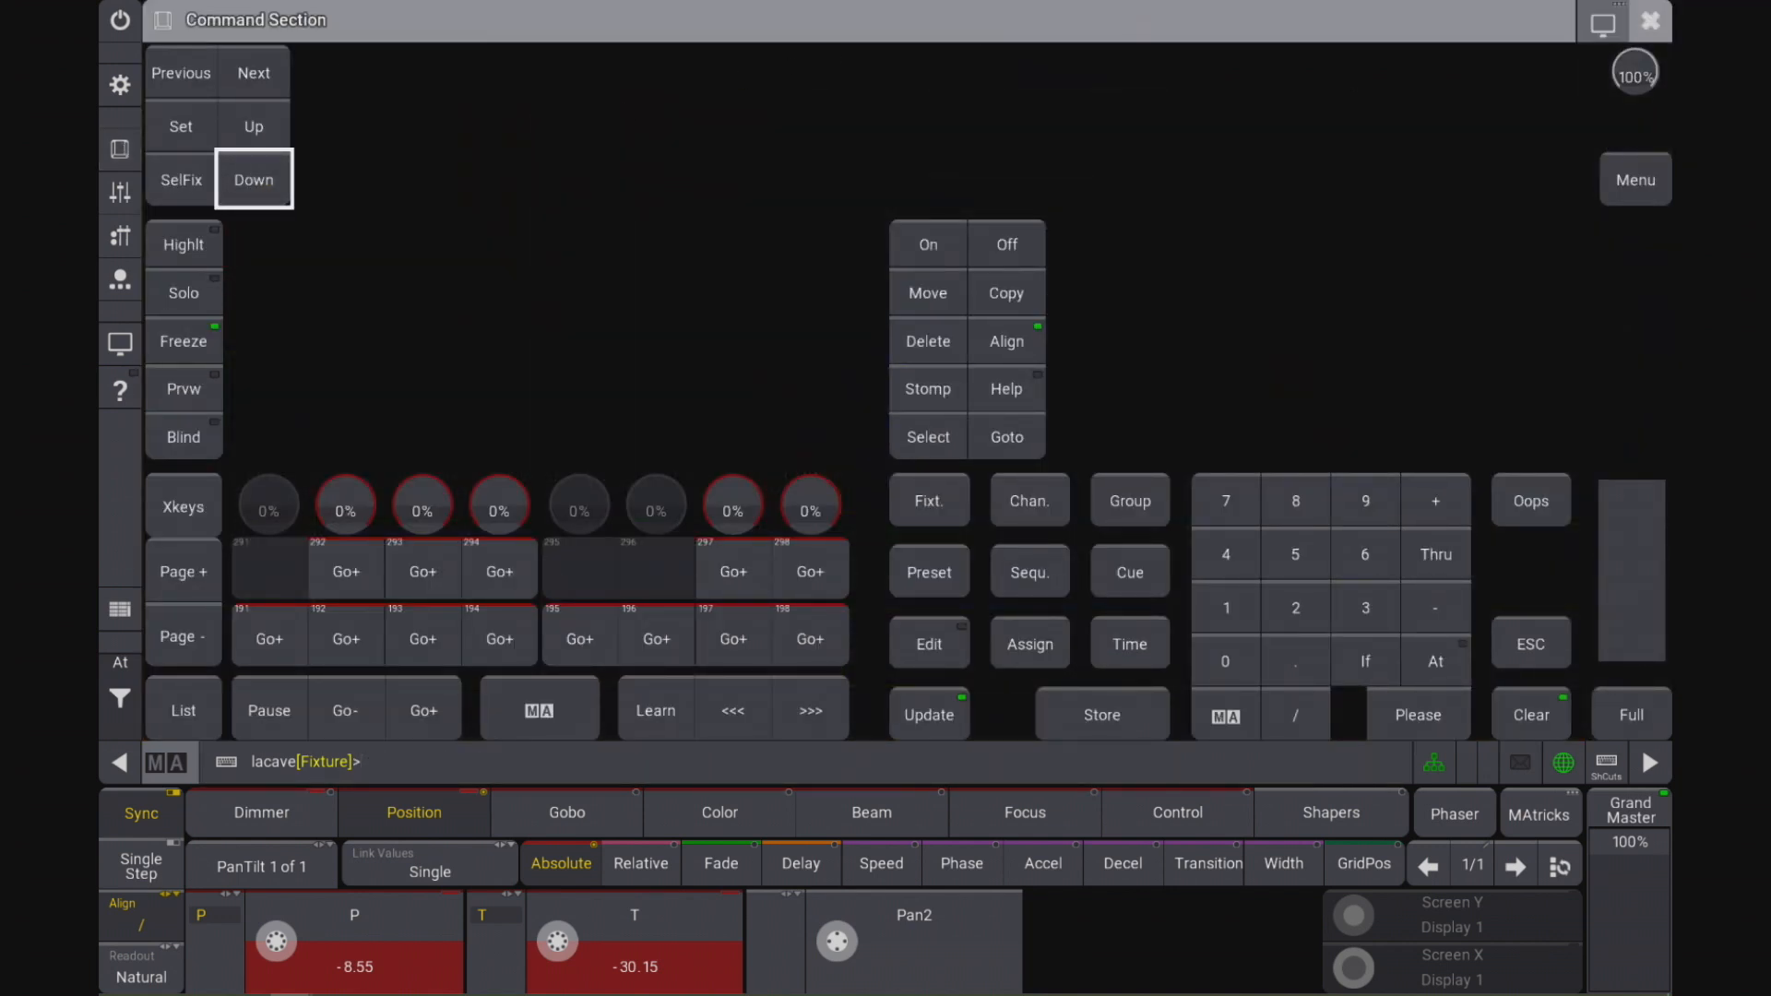
left_click(1651, 19)
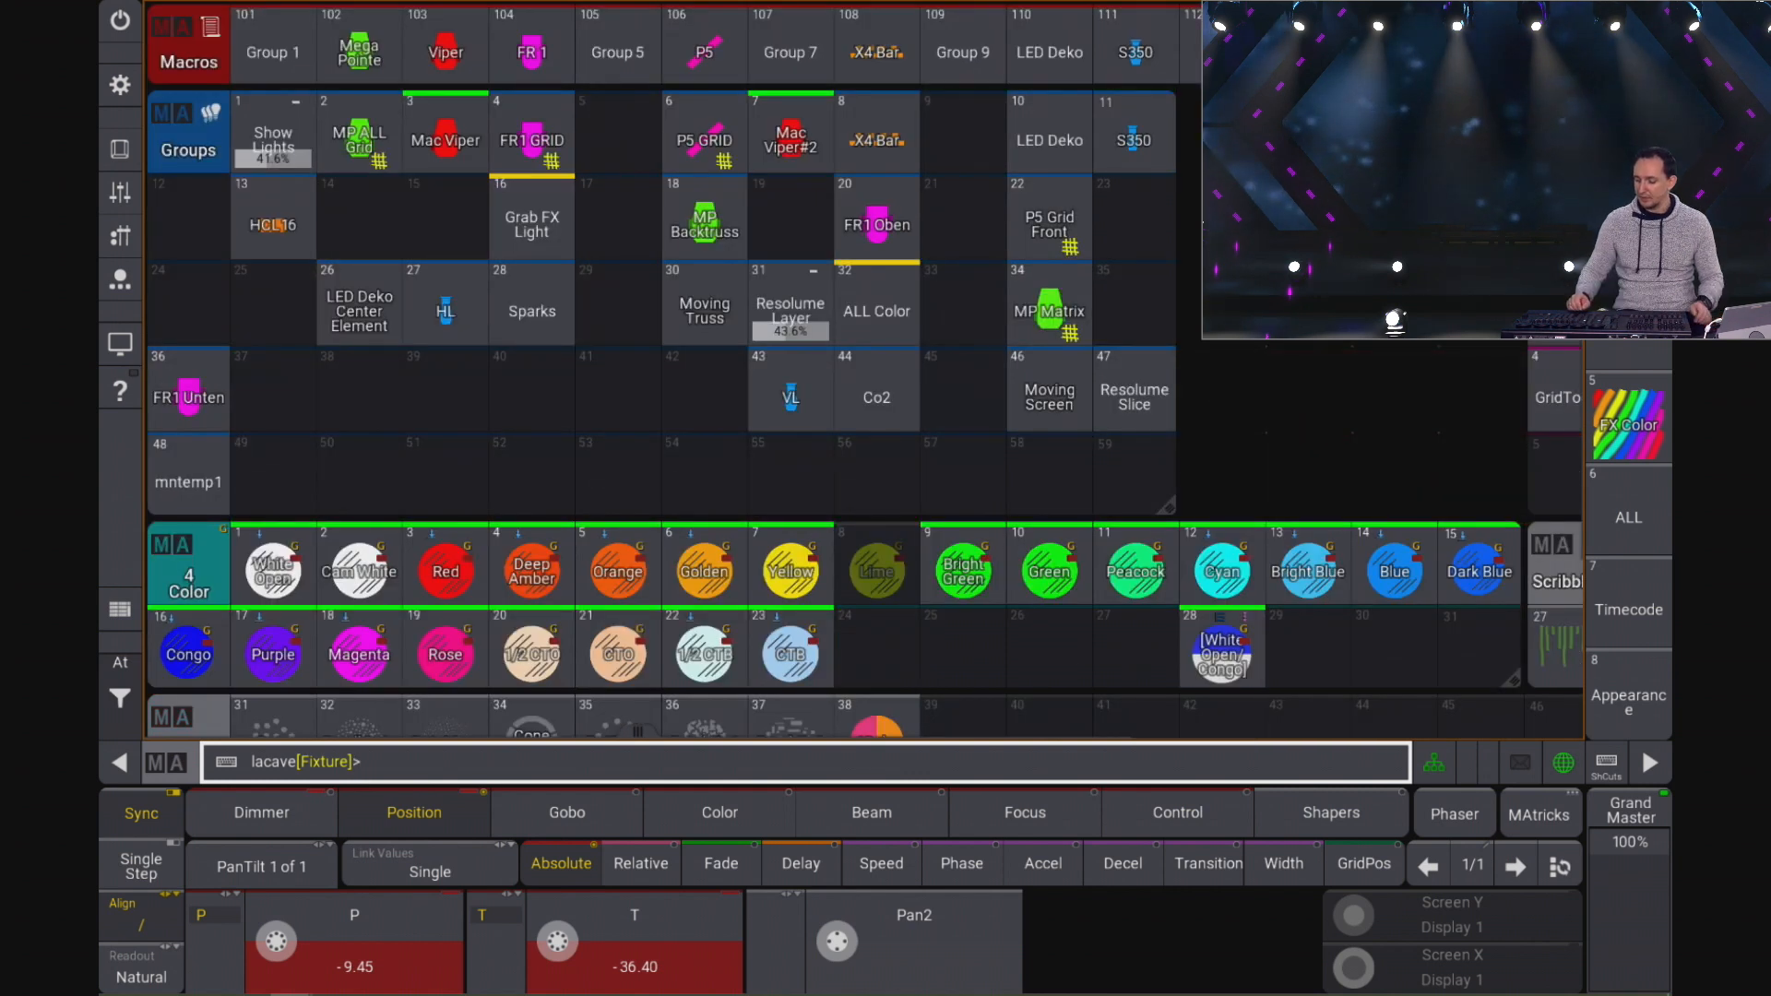
Step: Select the Show Lights group, apply the Red, Orange and finally Yellow color presets, and return to the view with the Fixture Sheet
left_click(273, 138)
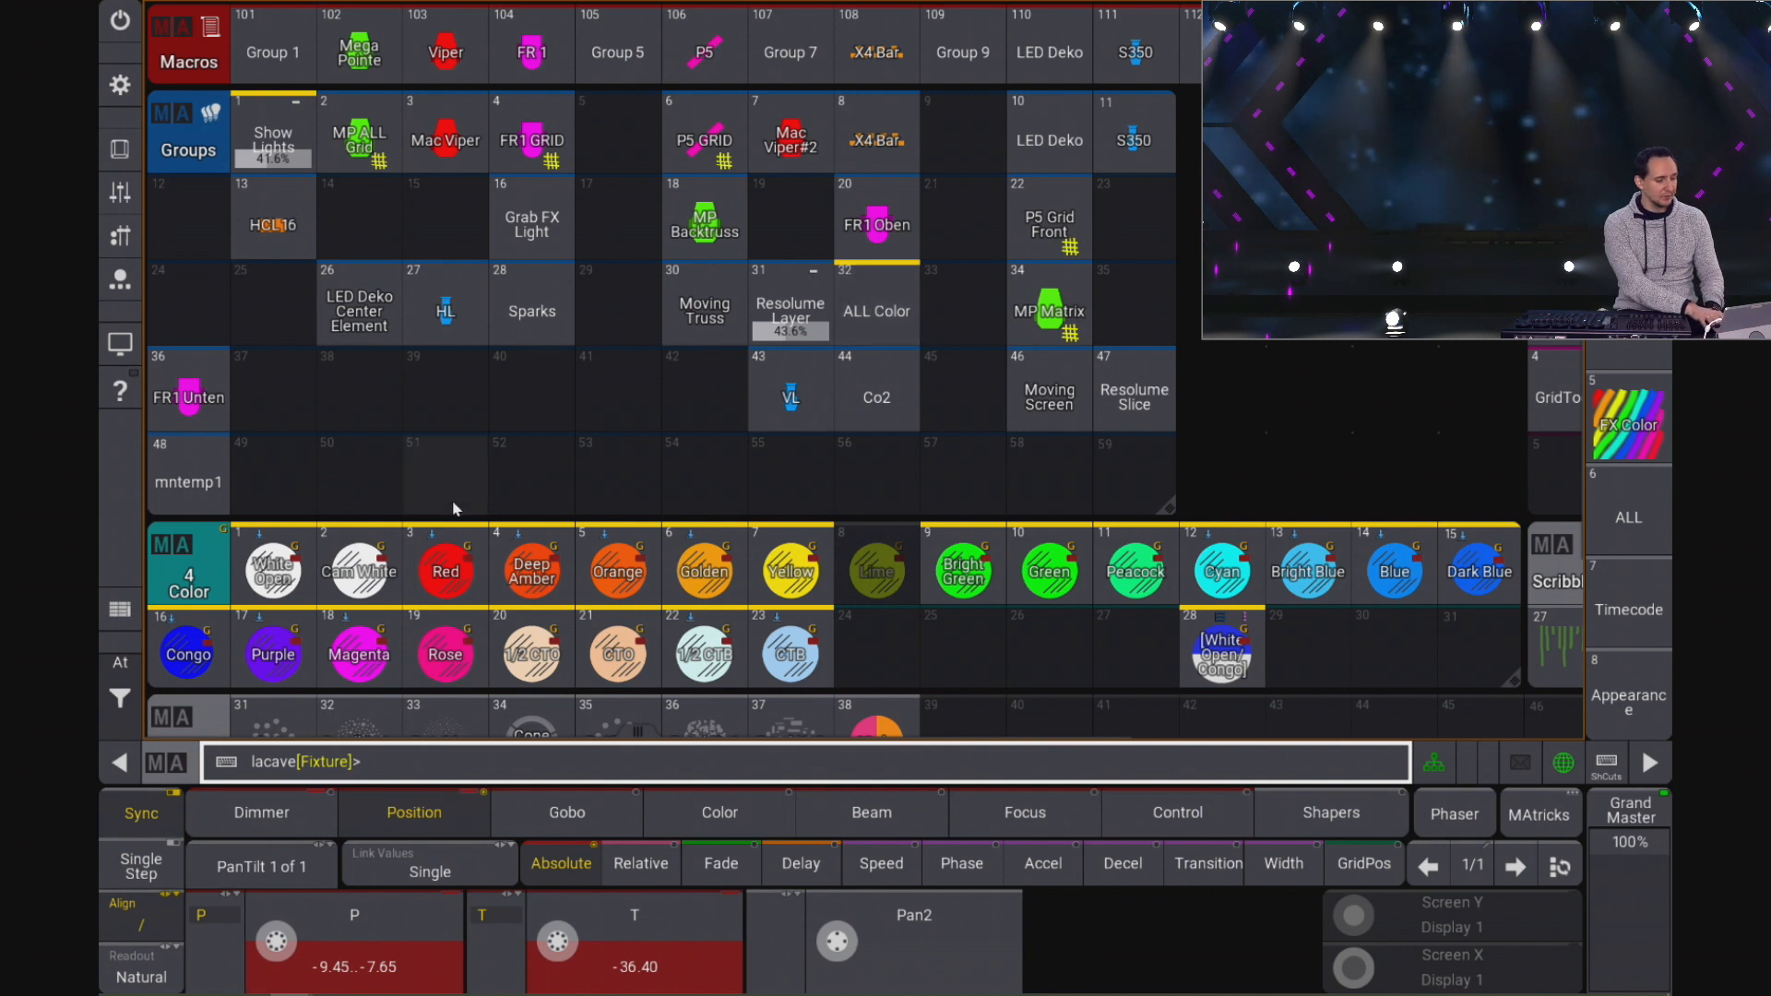
left_click(436, 592)
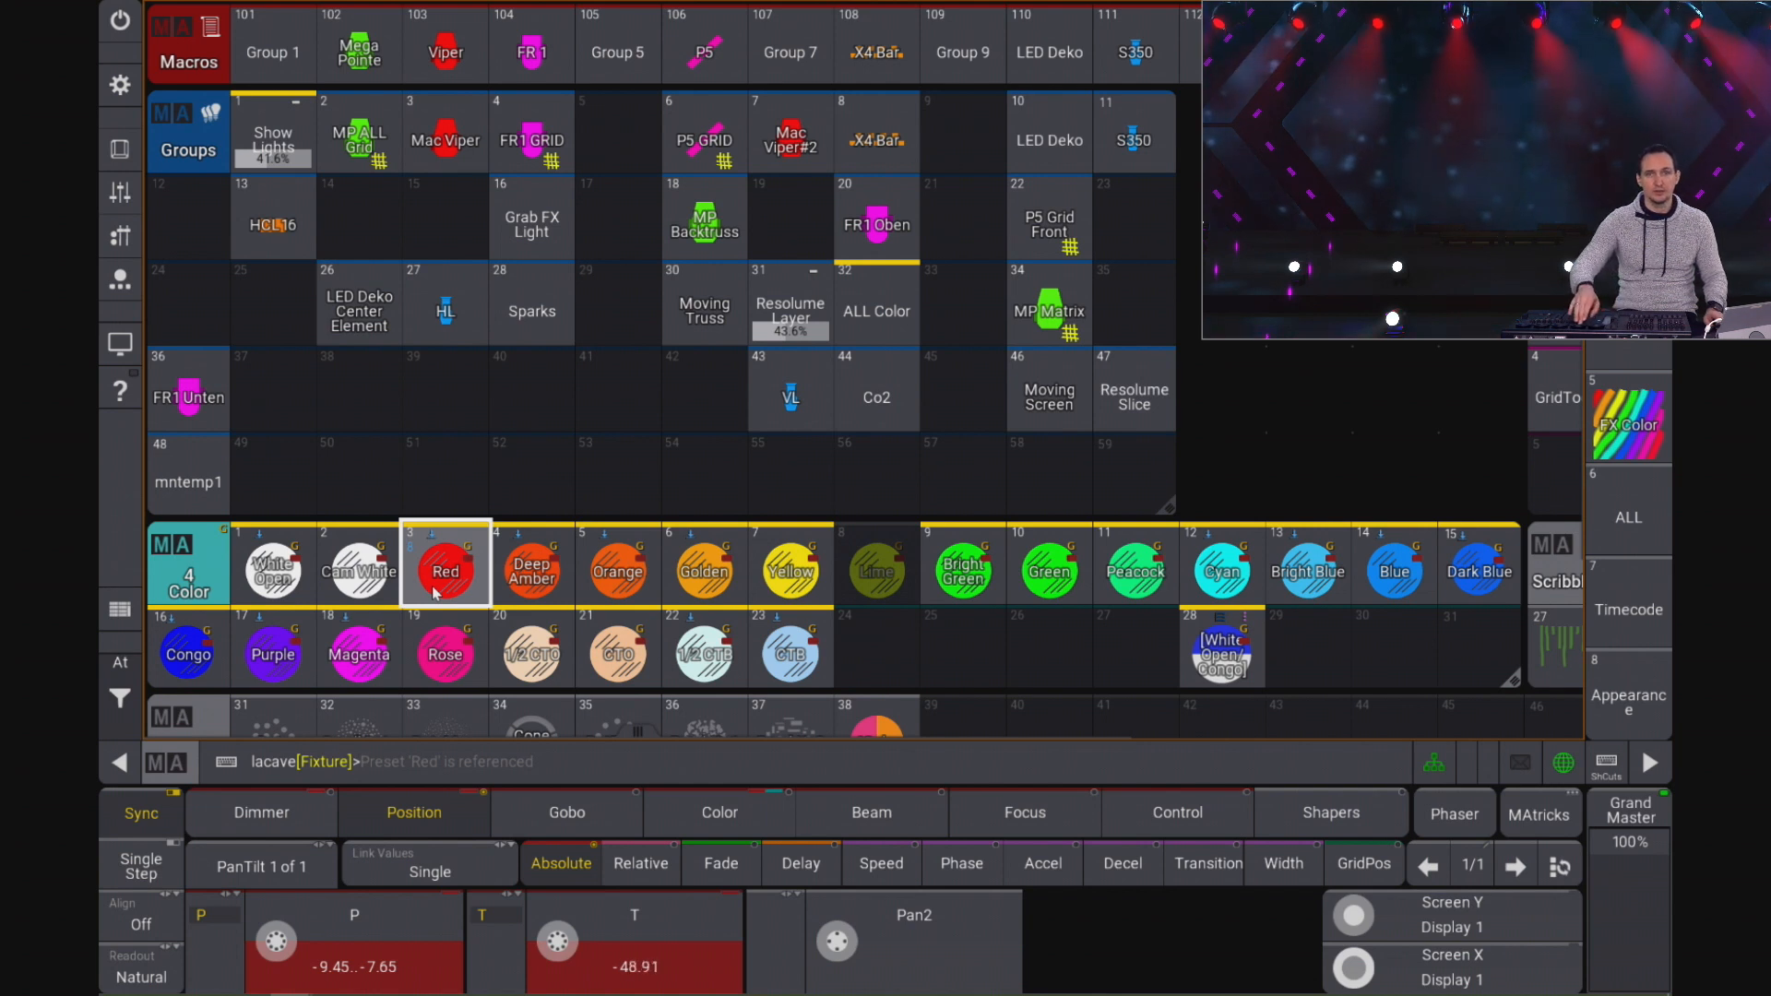
left_click(618, 571)
left_click(783, 566)
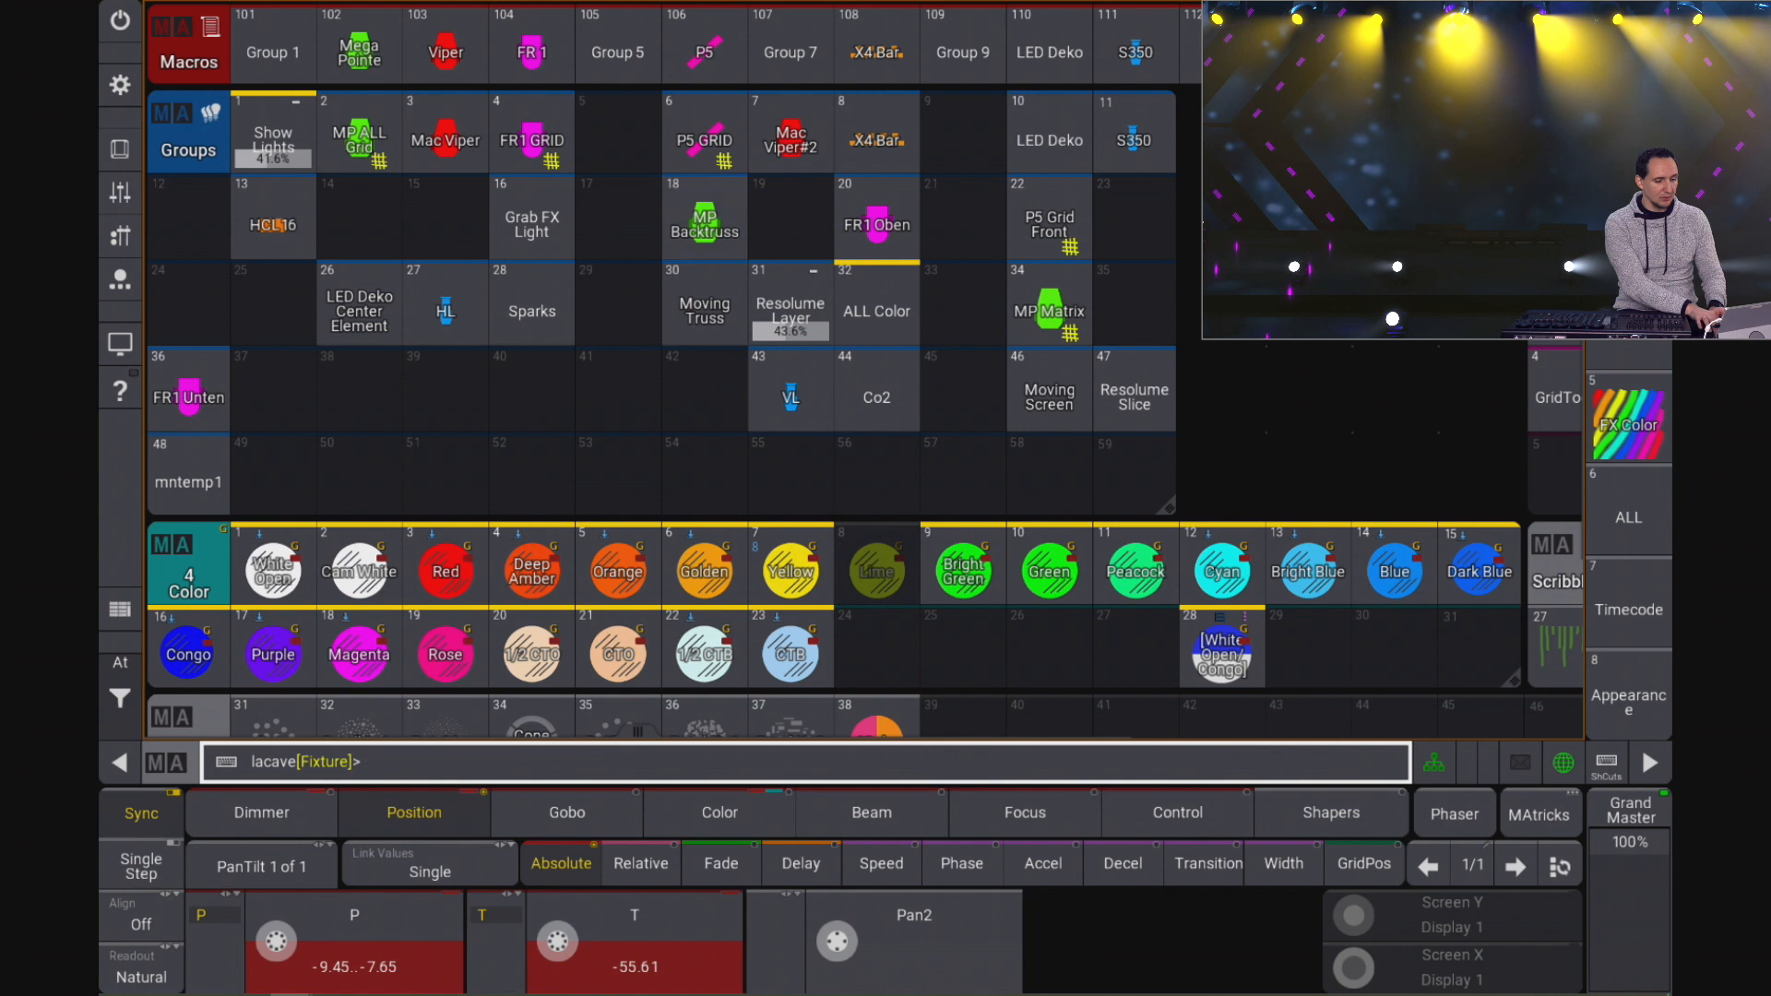
key("F2")
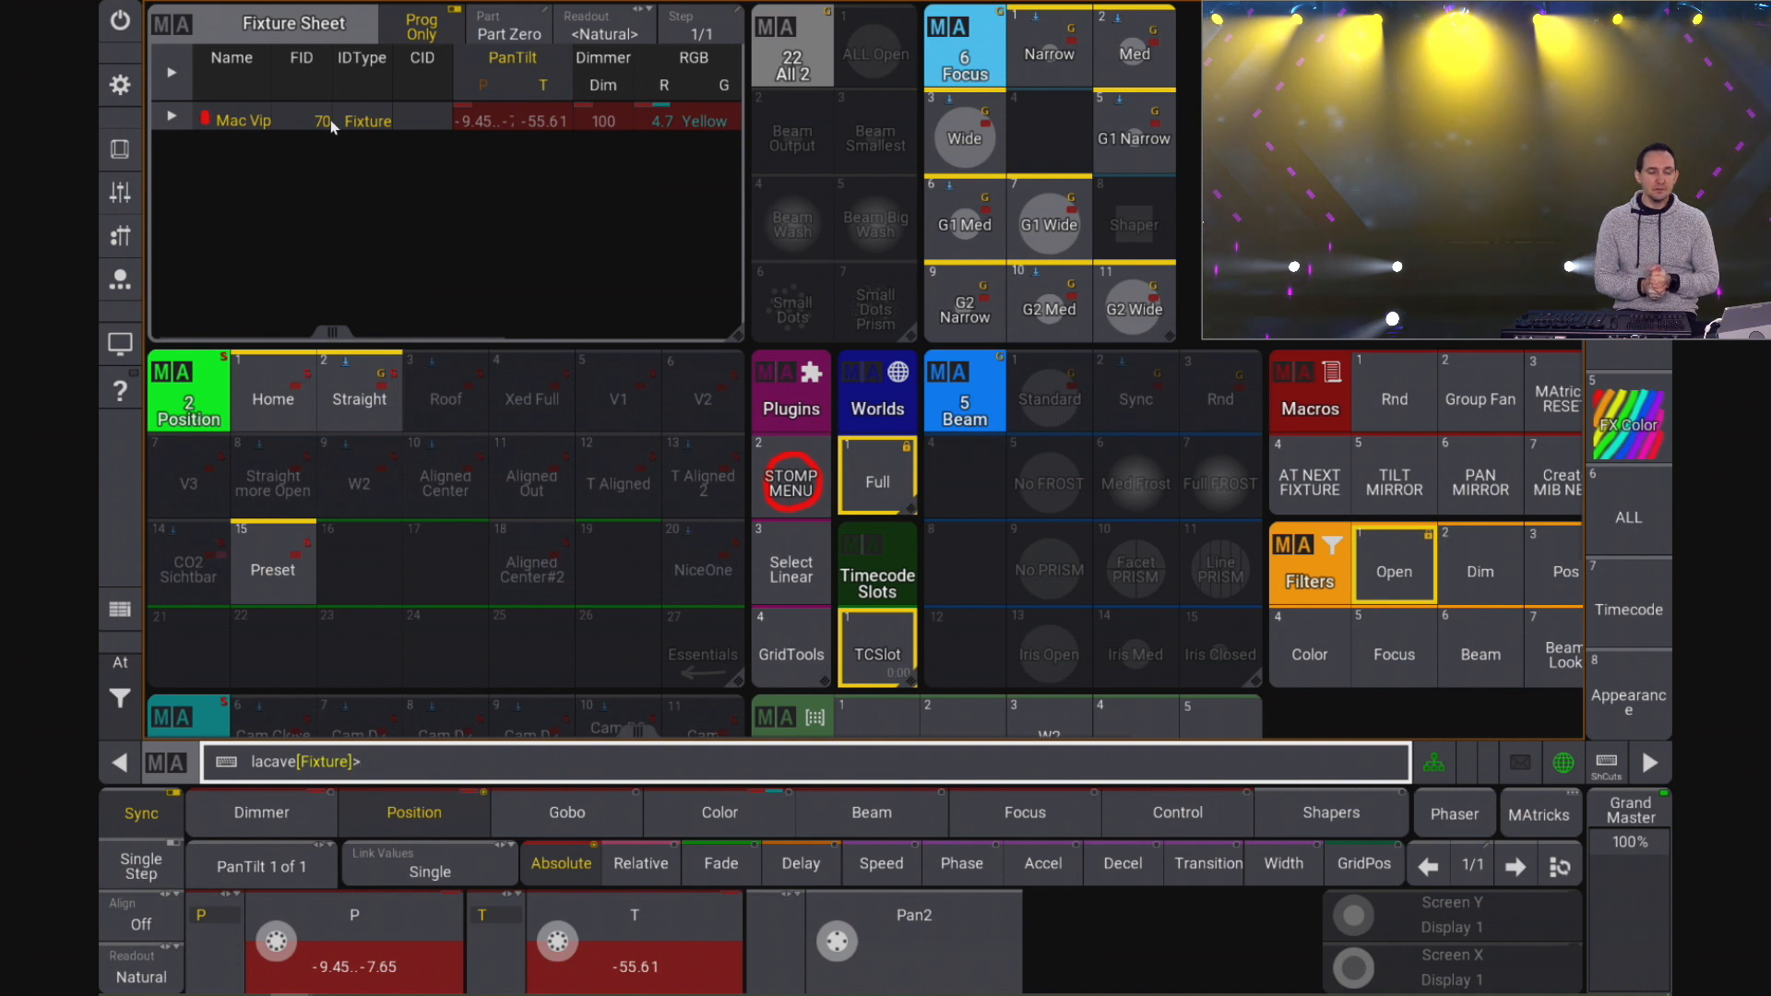
Step: Open the Patch, turn on Split View, and look briefly at the full Fixture Types list before returning to the fixture list
left_click(120, 83)
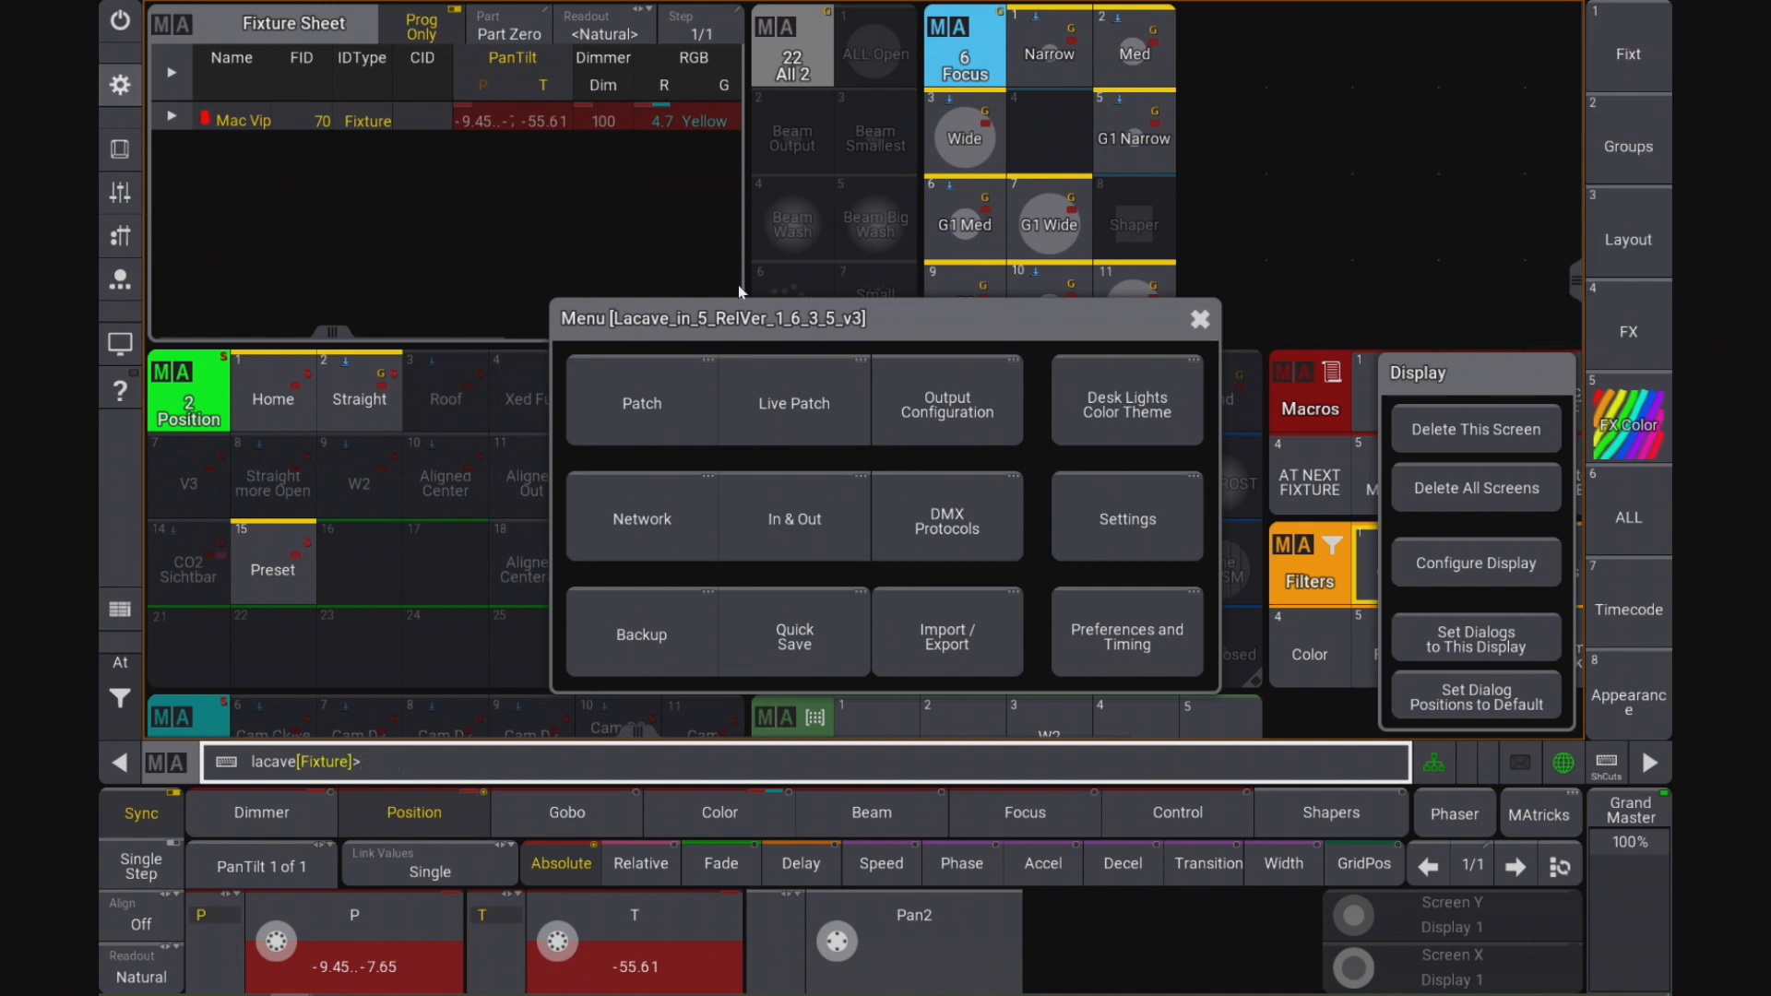
left_click(642, 403)
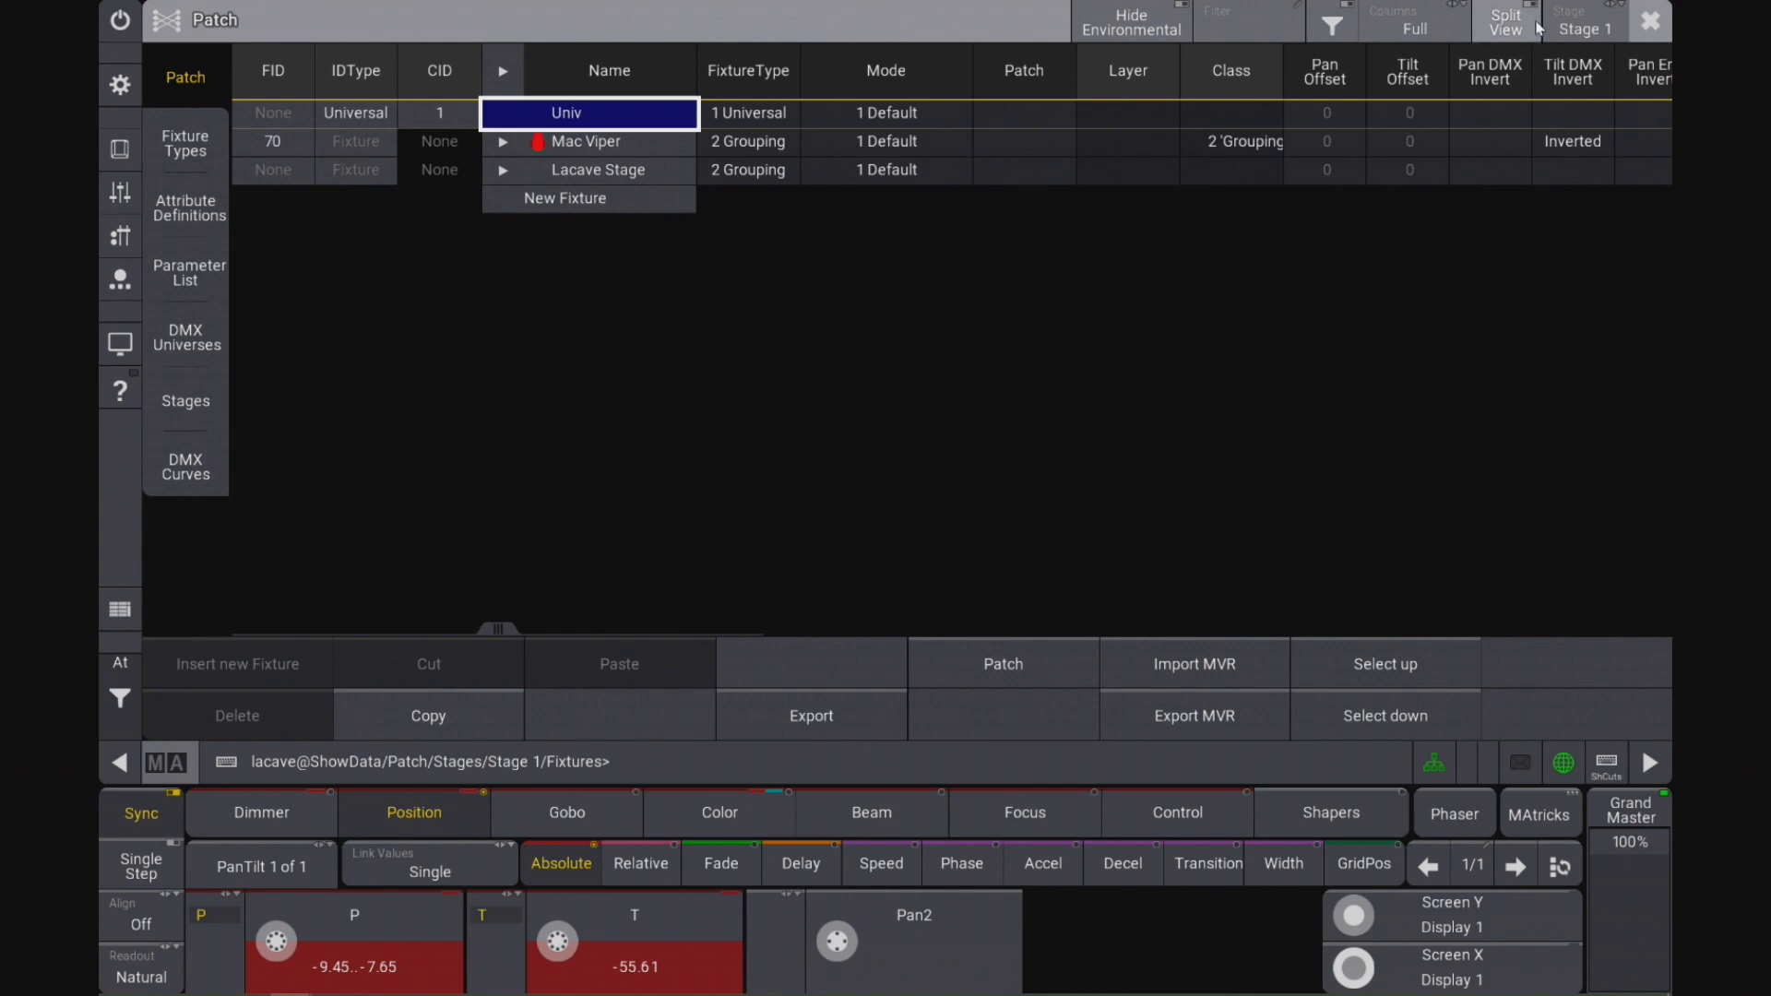
left_click(1506, 23)
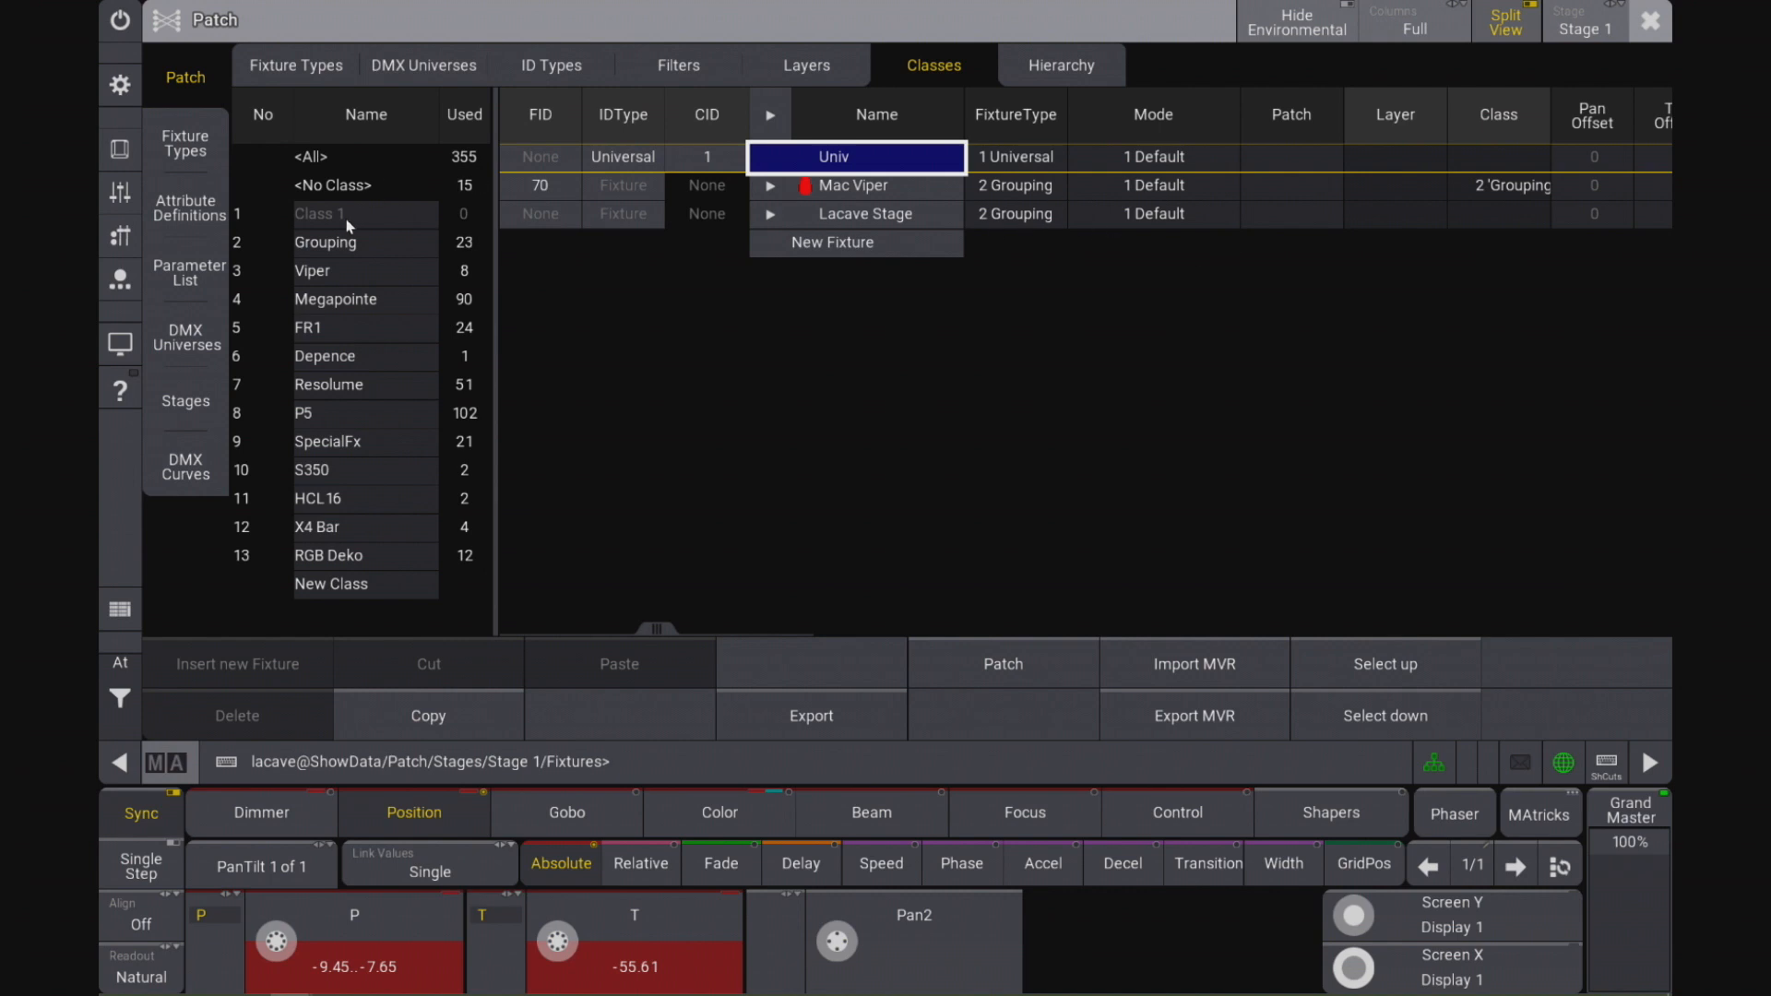
left_click(193, 151)
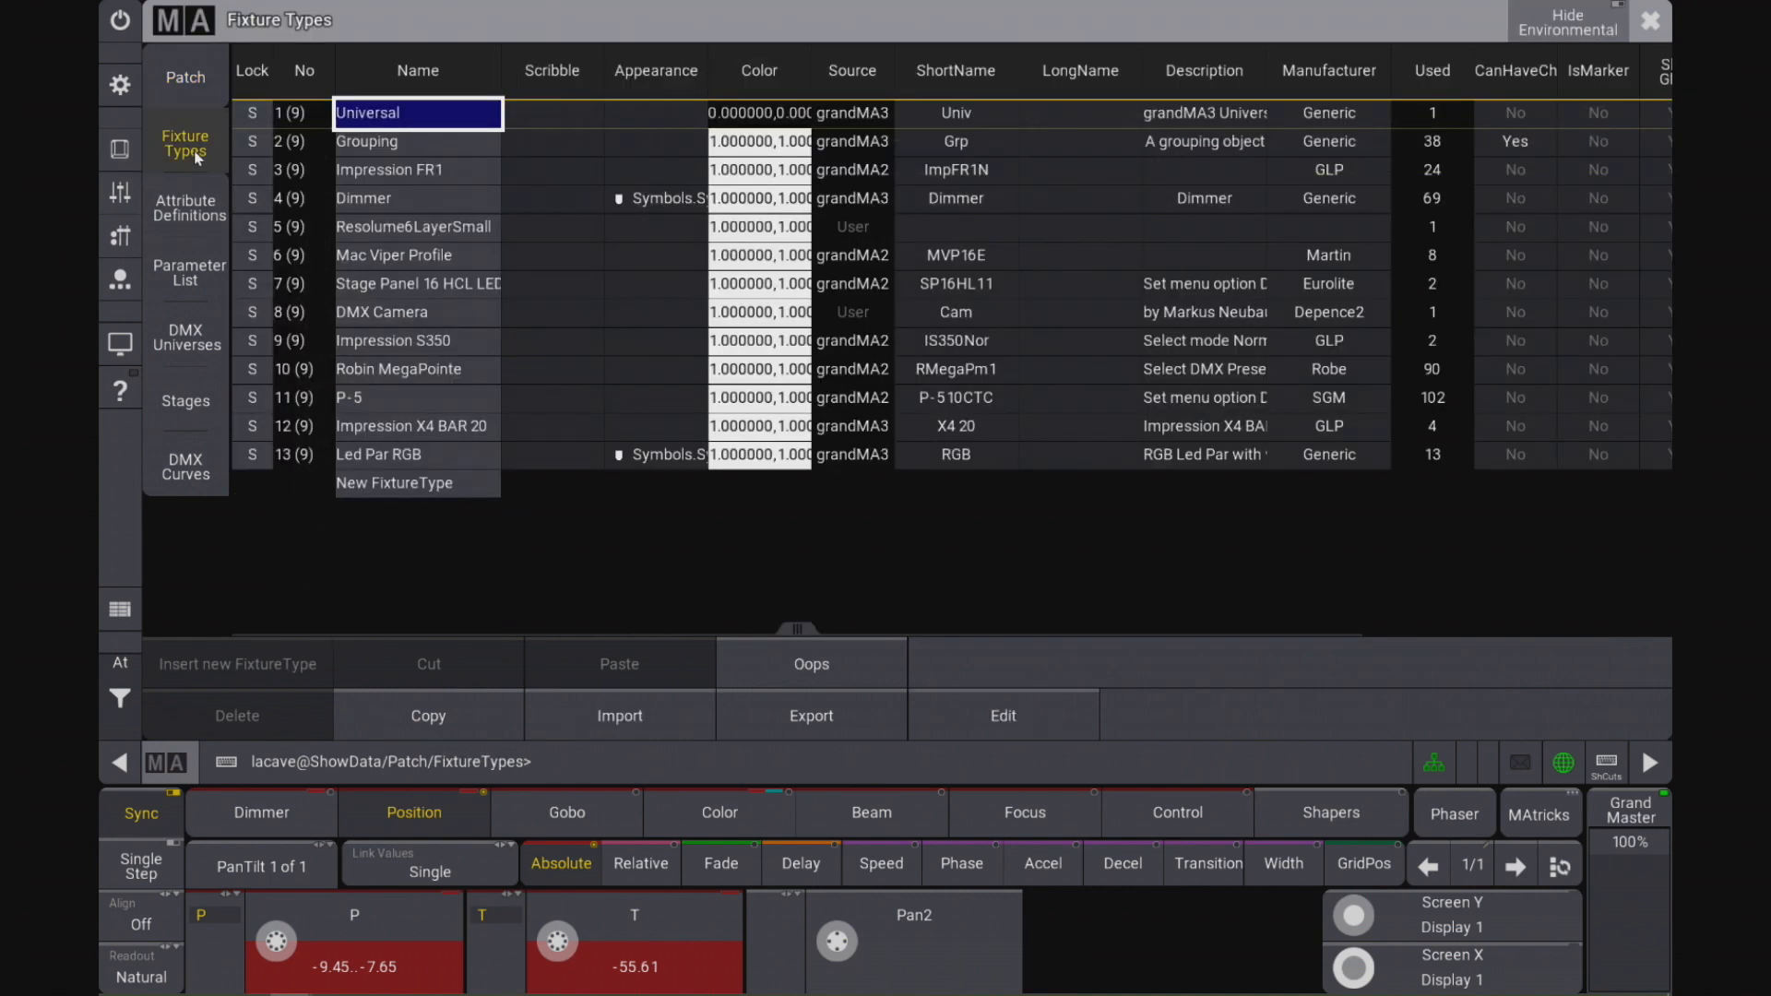
left_click(189, 82)
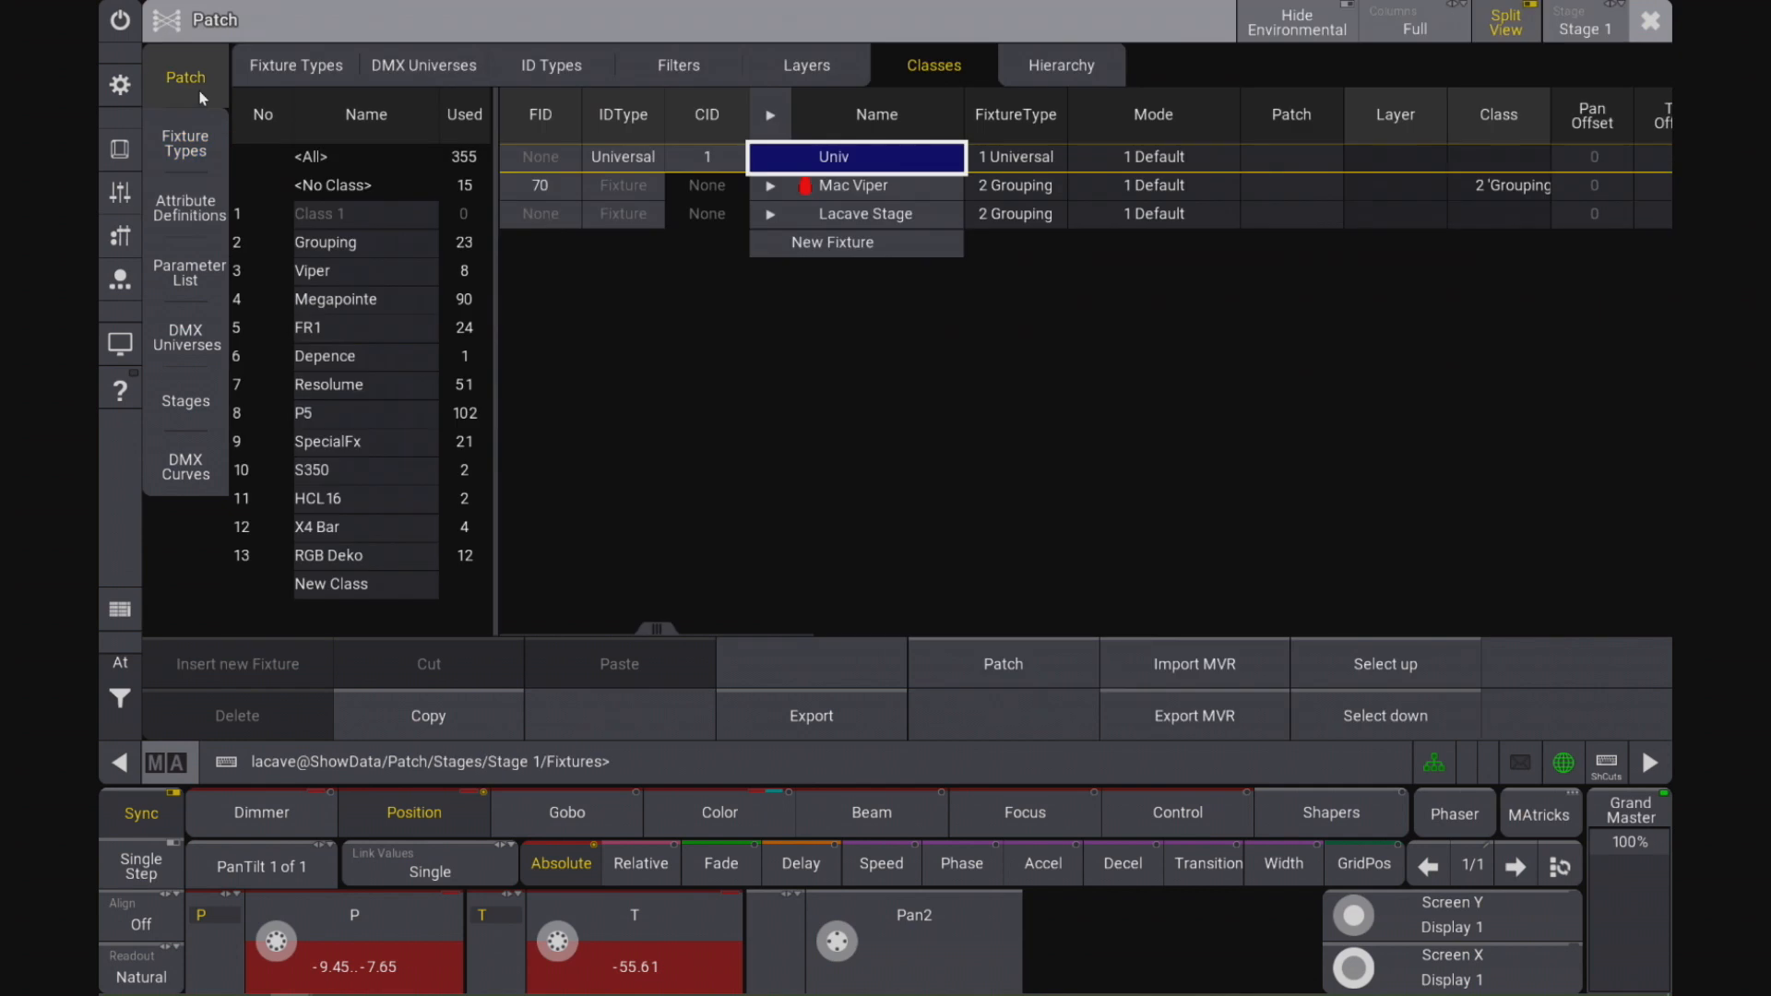
Step: Review the split view's sorting categories from Fixture Types and DMX Universes through Classes and Hierarchy, ending on Fixture Types
left_click(318, 67)
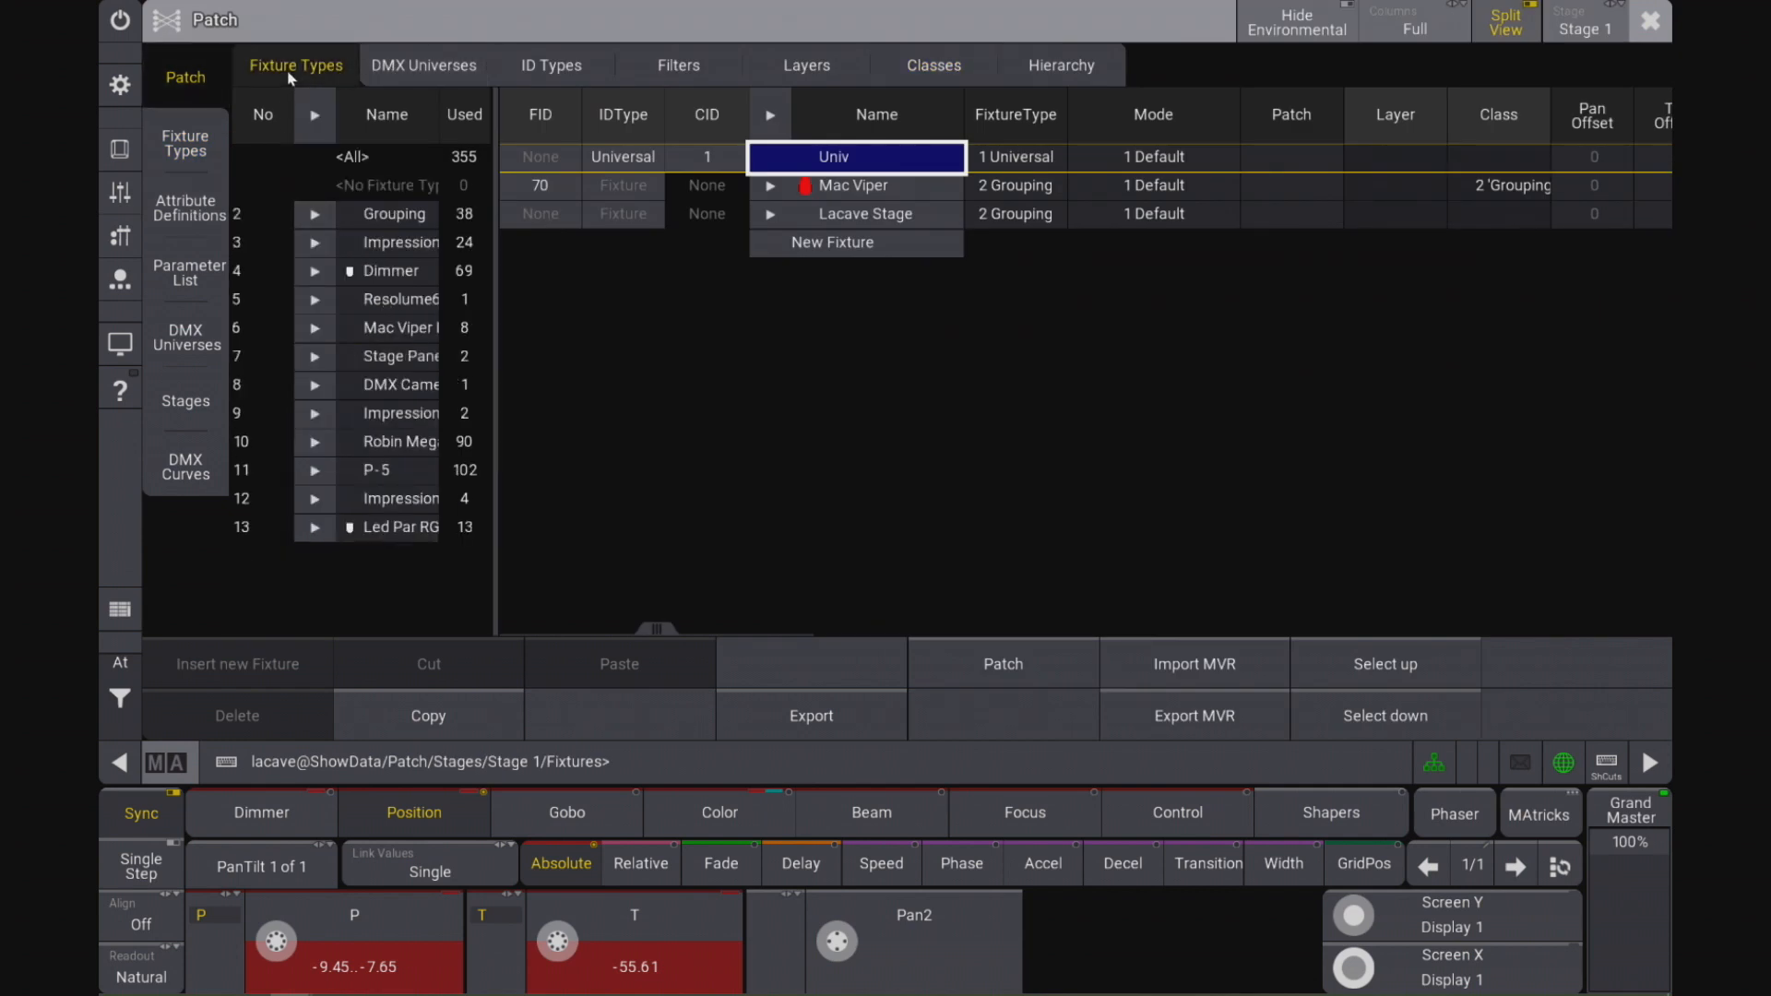
left_click(406, 70)
left_click(550, 68)
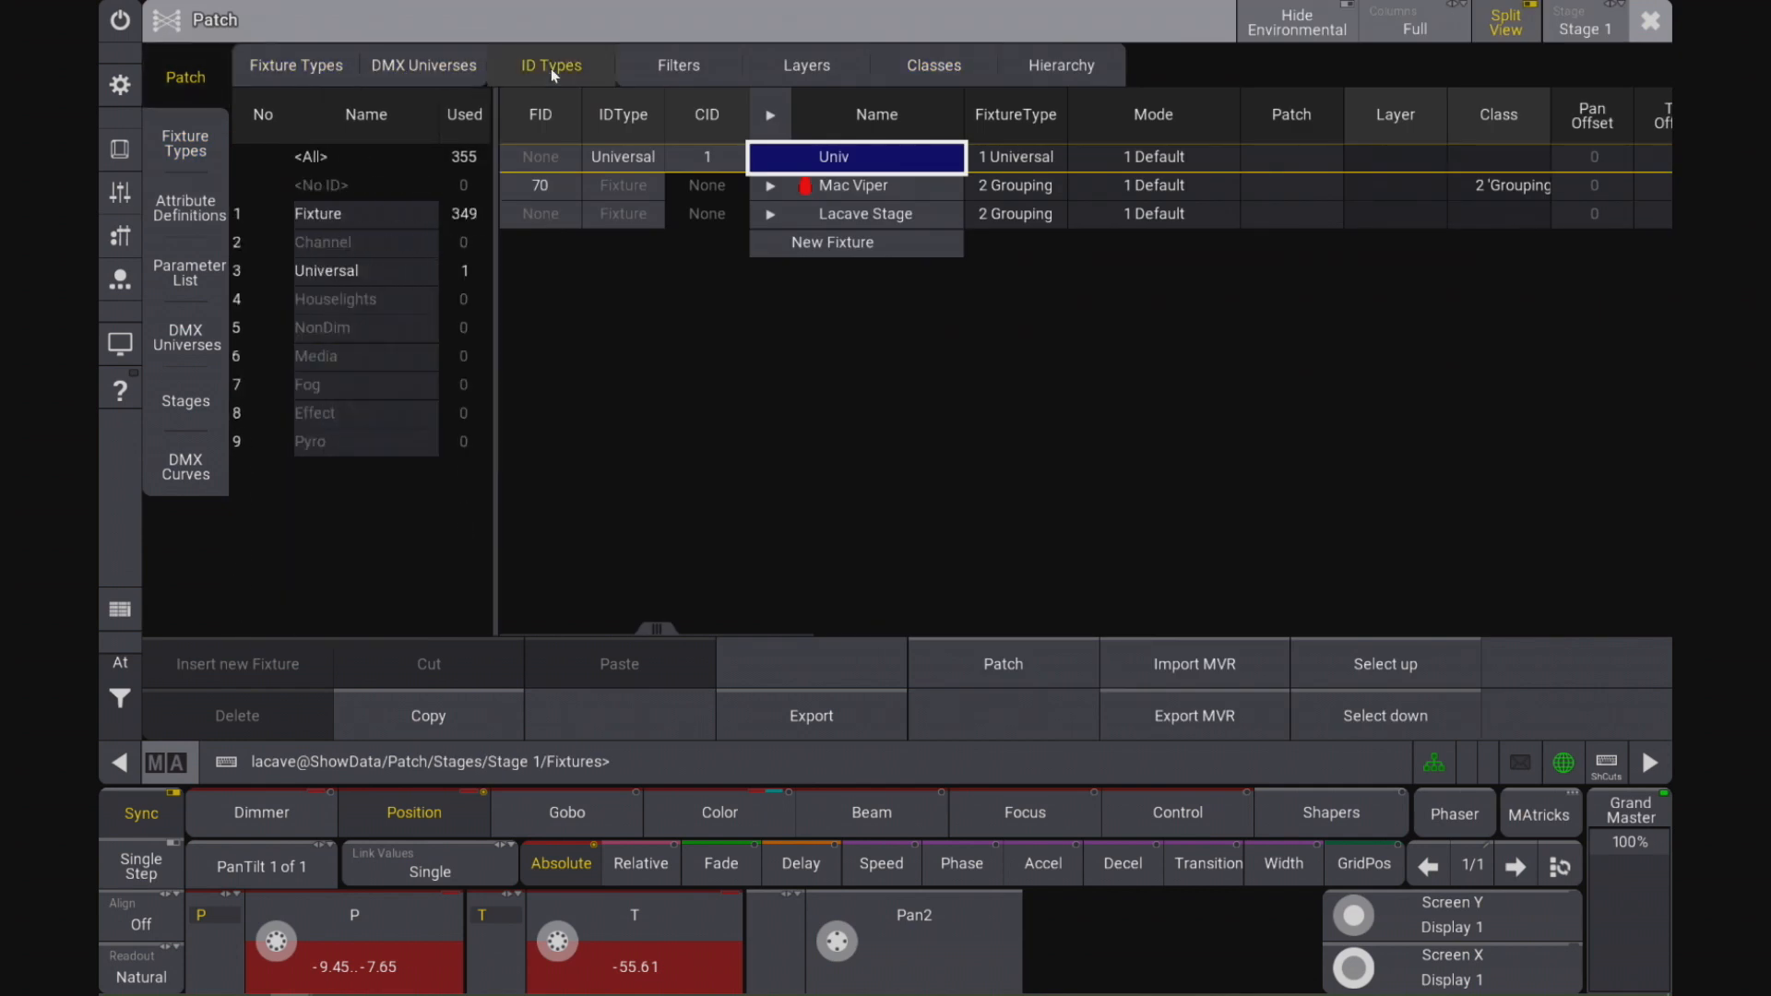
left_click(683, 68)
left_click(807, 67)
left_click(933, 67)
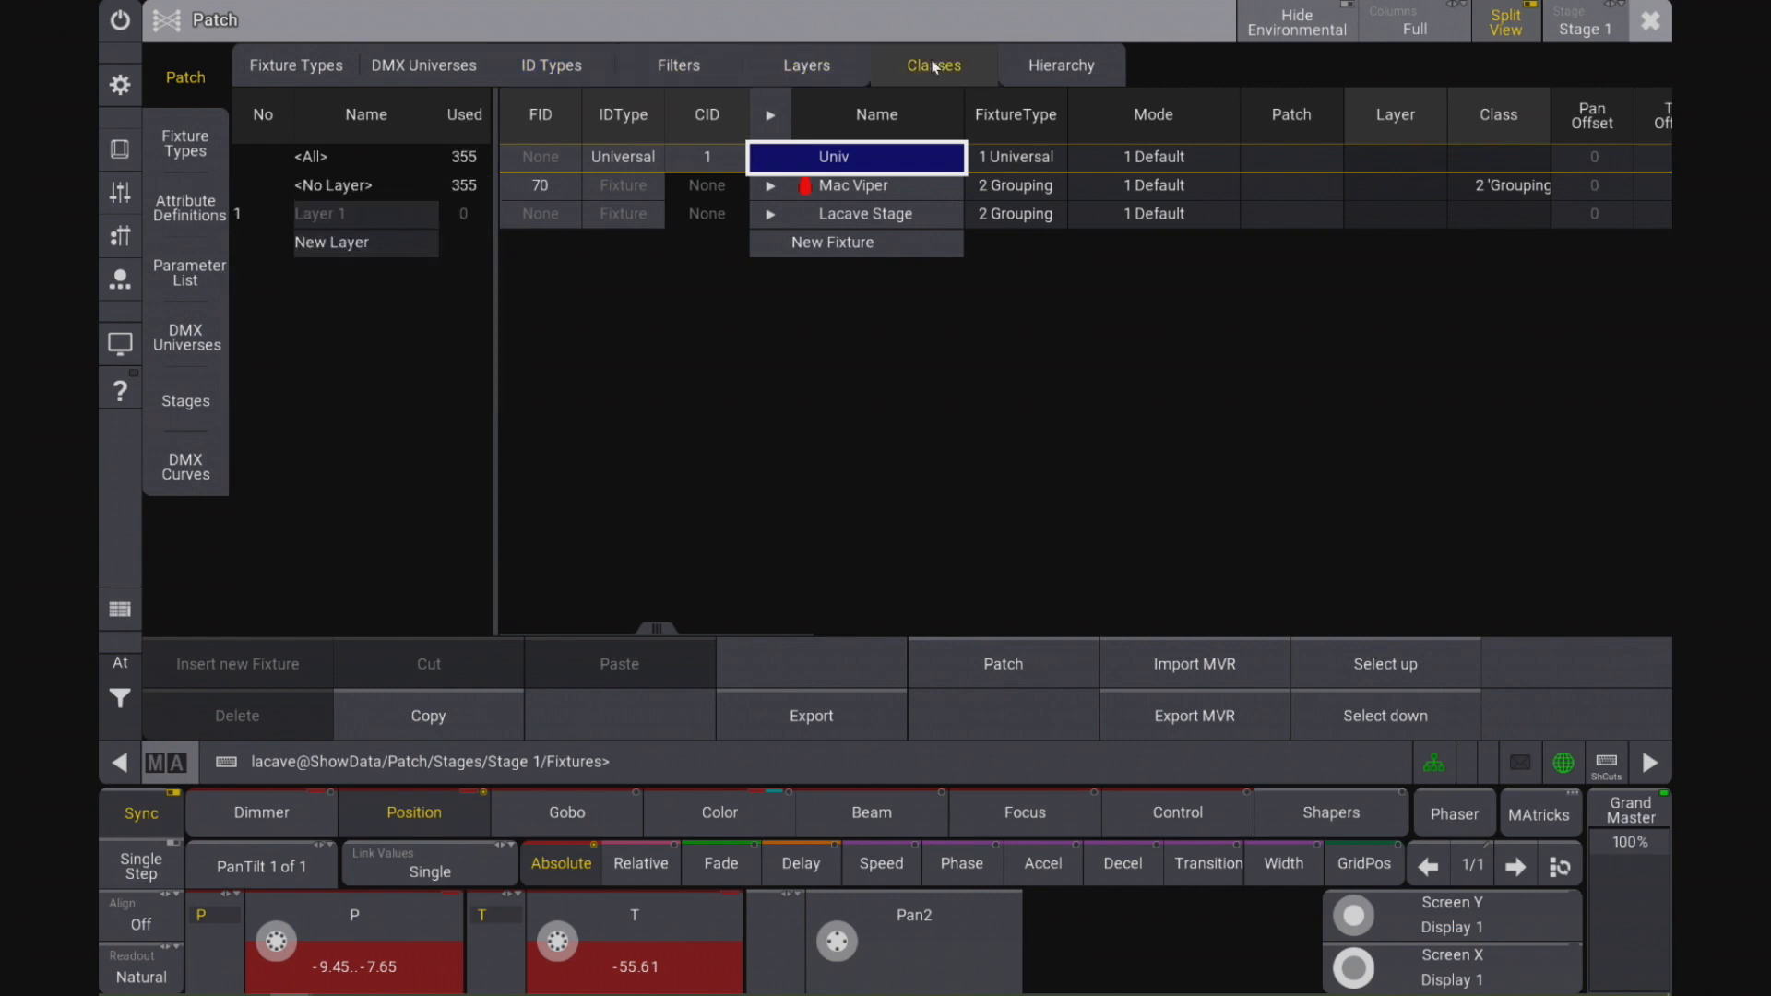
left_click(1059, 70)
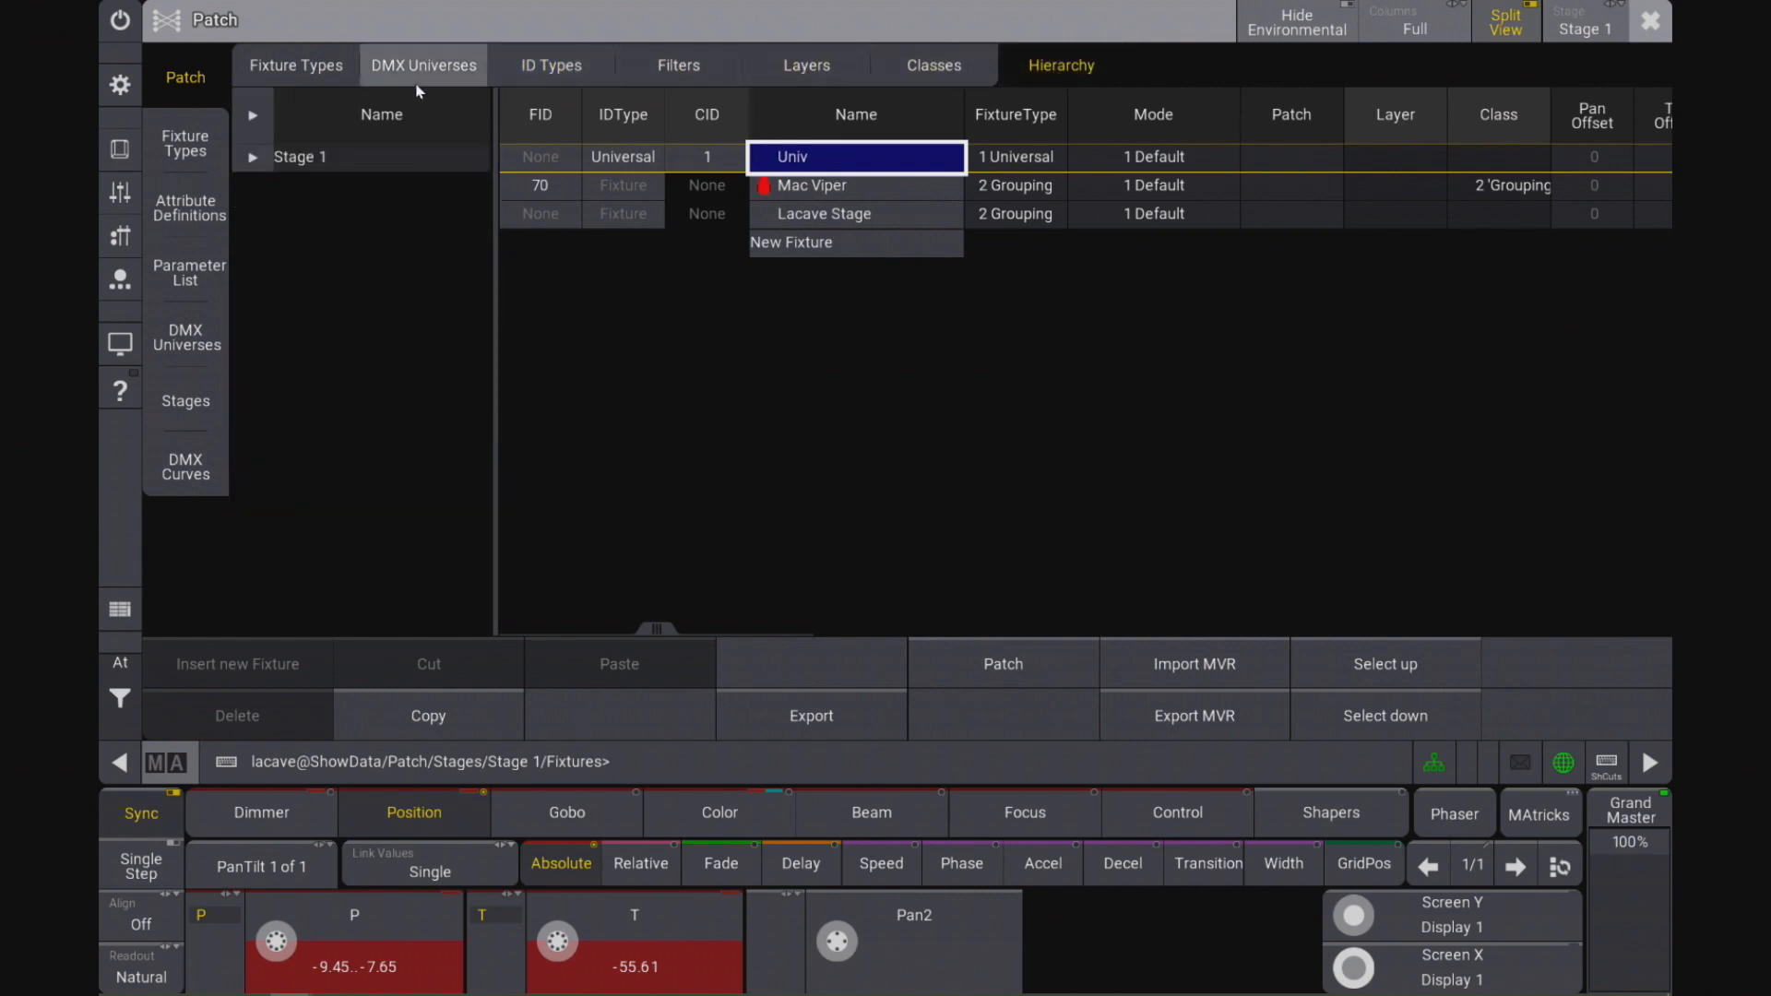
left_click(312, 68)
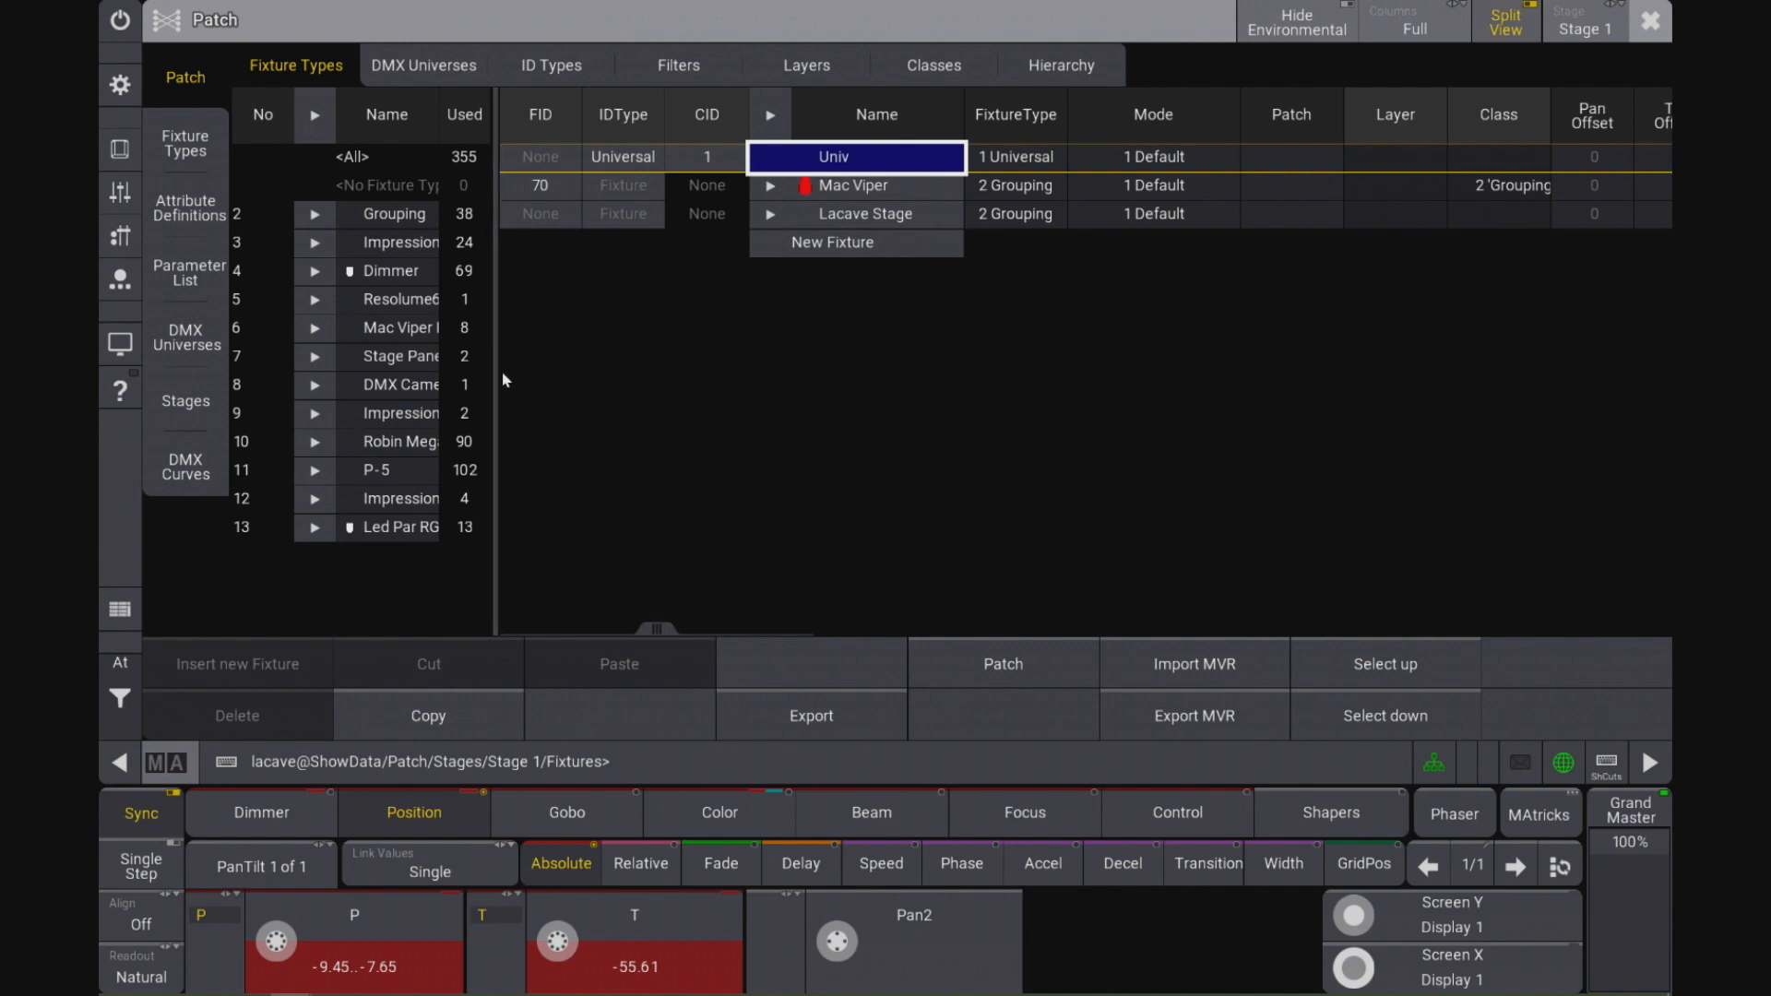
Step: Widen the fixture type list, filter the patch by Mac Viper Profile and expand all the listed groups
left_click_drag(496, 367, 606, 380)
left_click(381, 339)
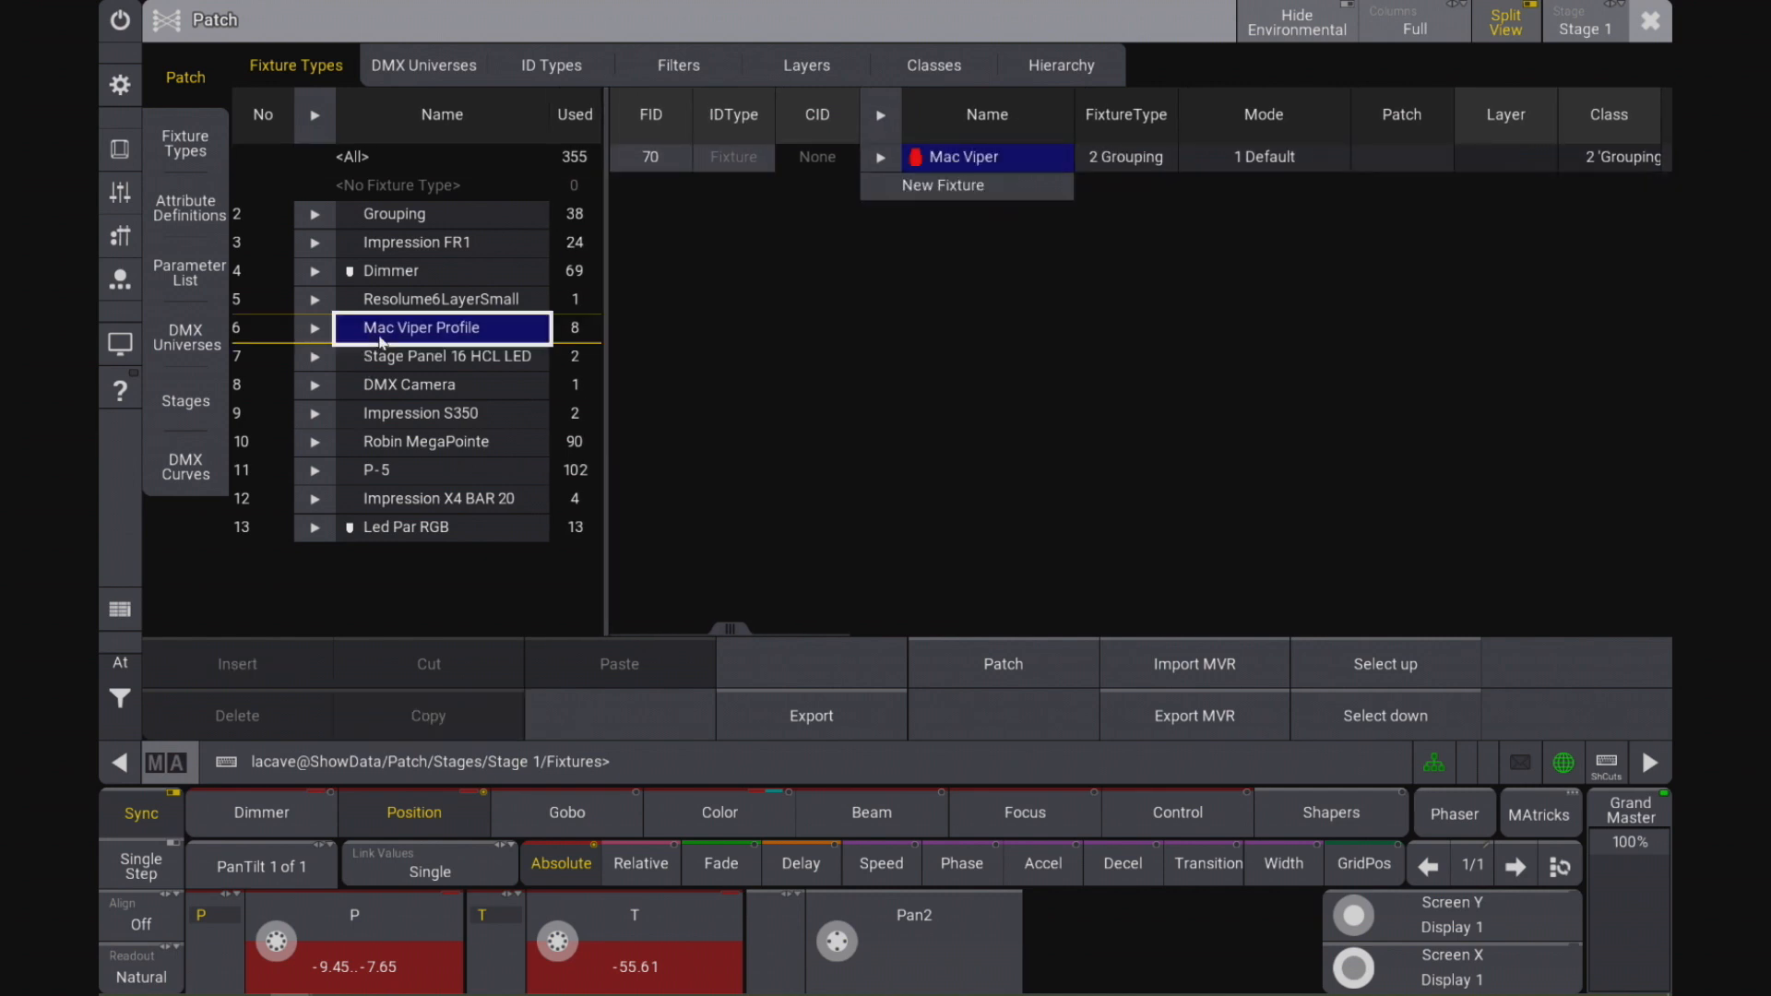
left_click(872, 113)
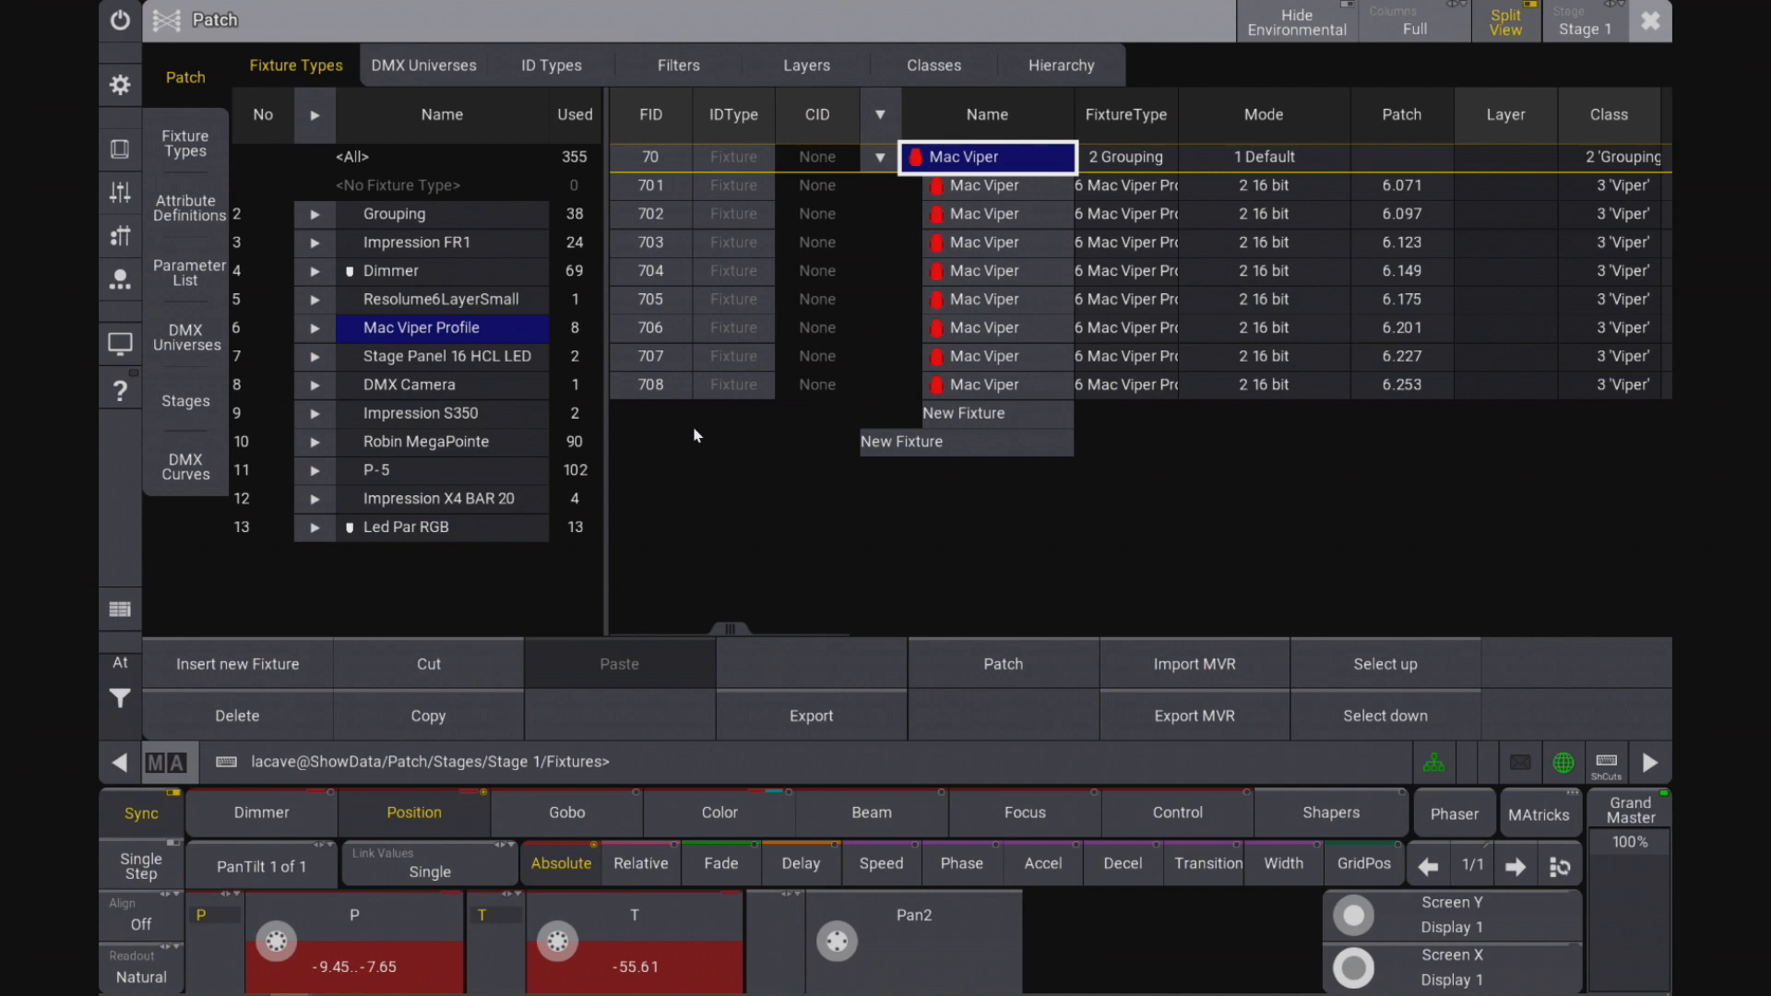
Step: Filter the patch by Impression S350 and by Impression FR1, expanding the groups each time to examine the fixtures they contain
left_click(422, 414)
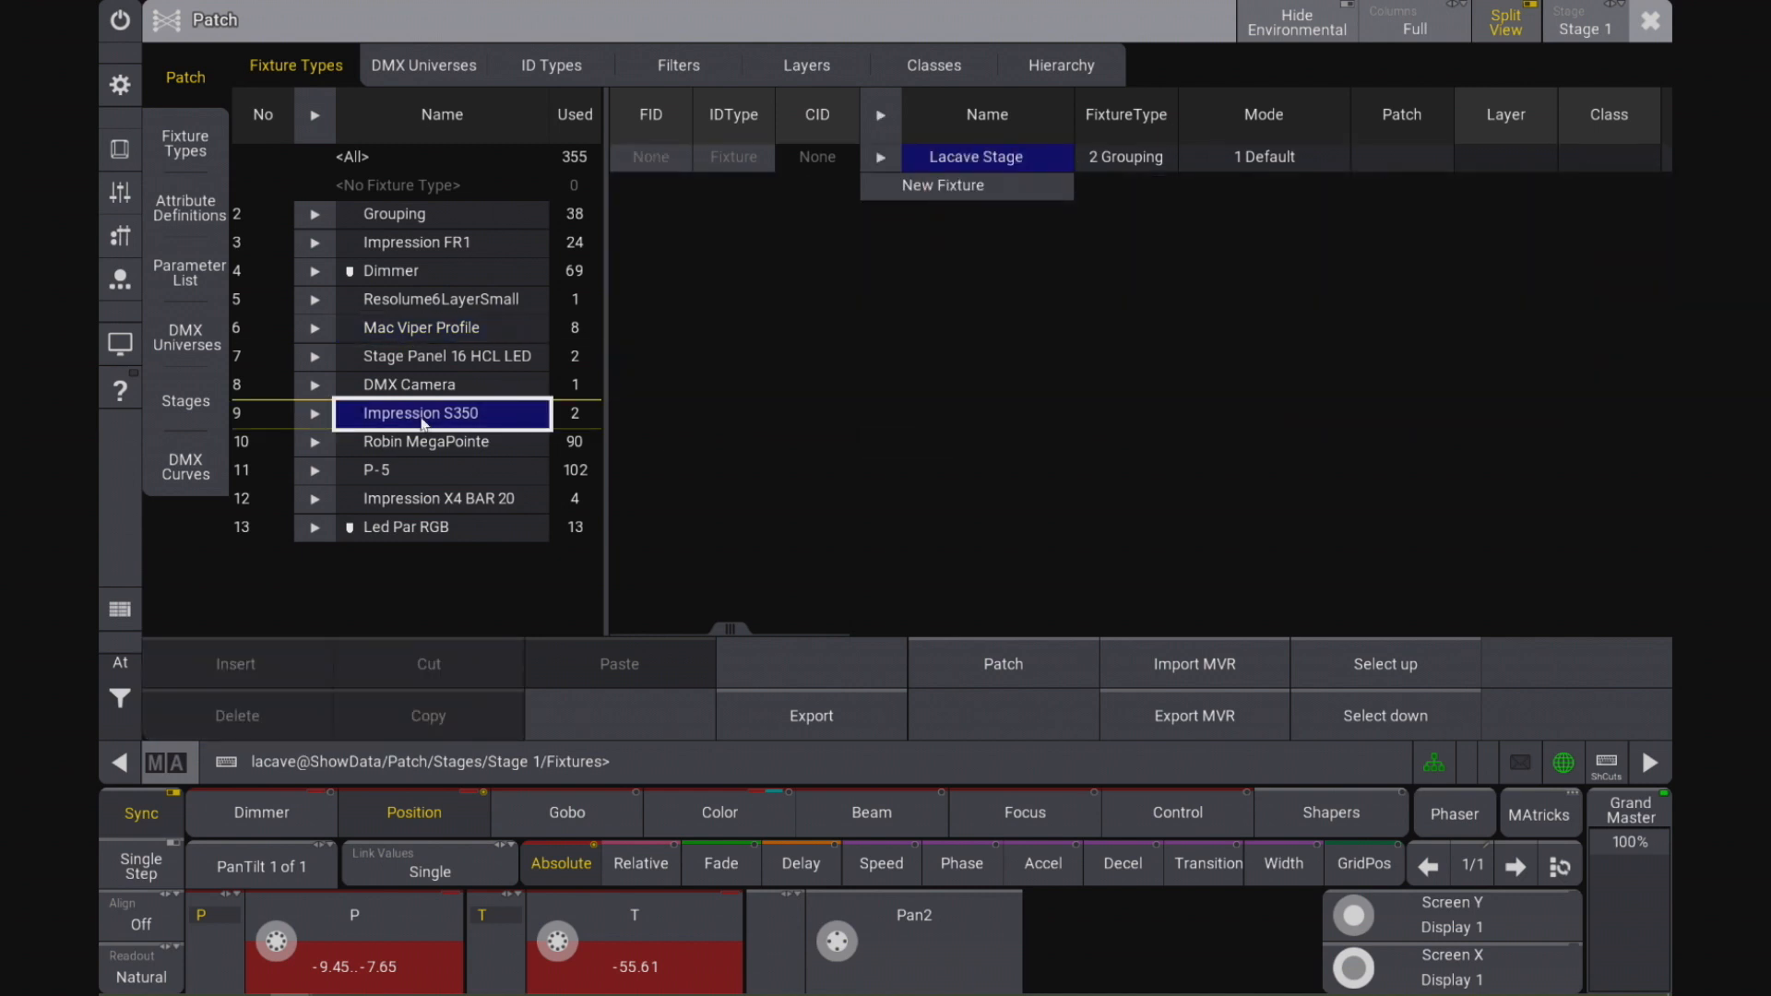
left_click(880, 113)
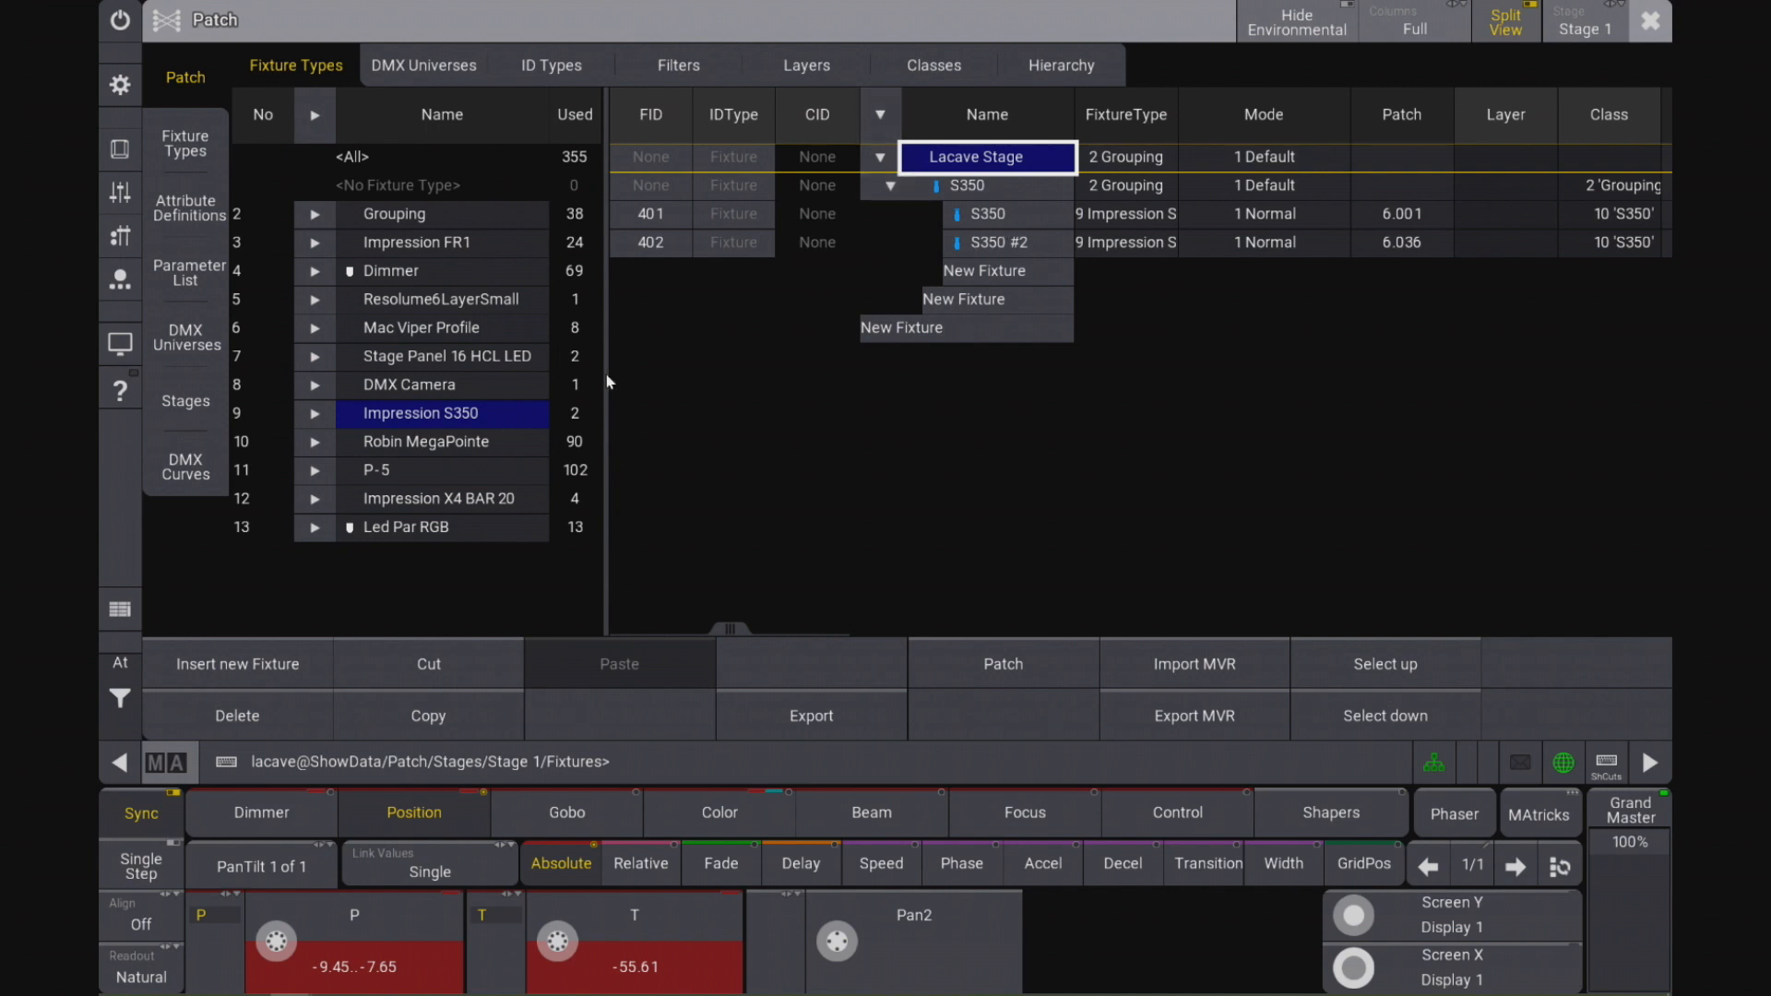
left_click(414, 253)
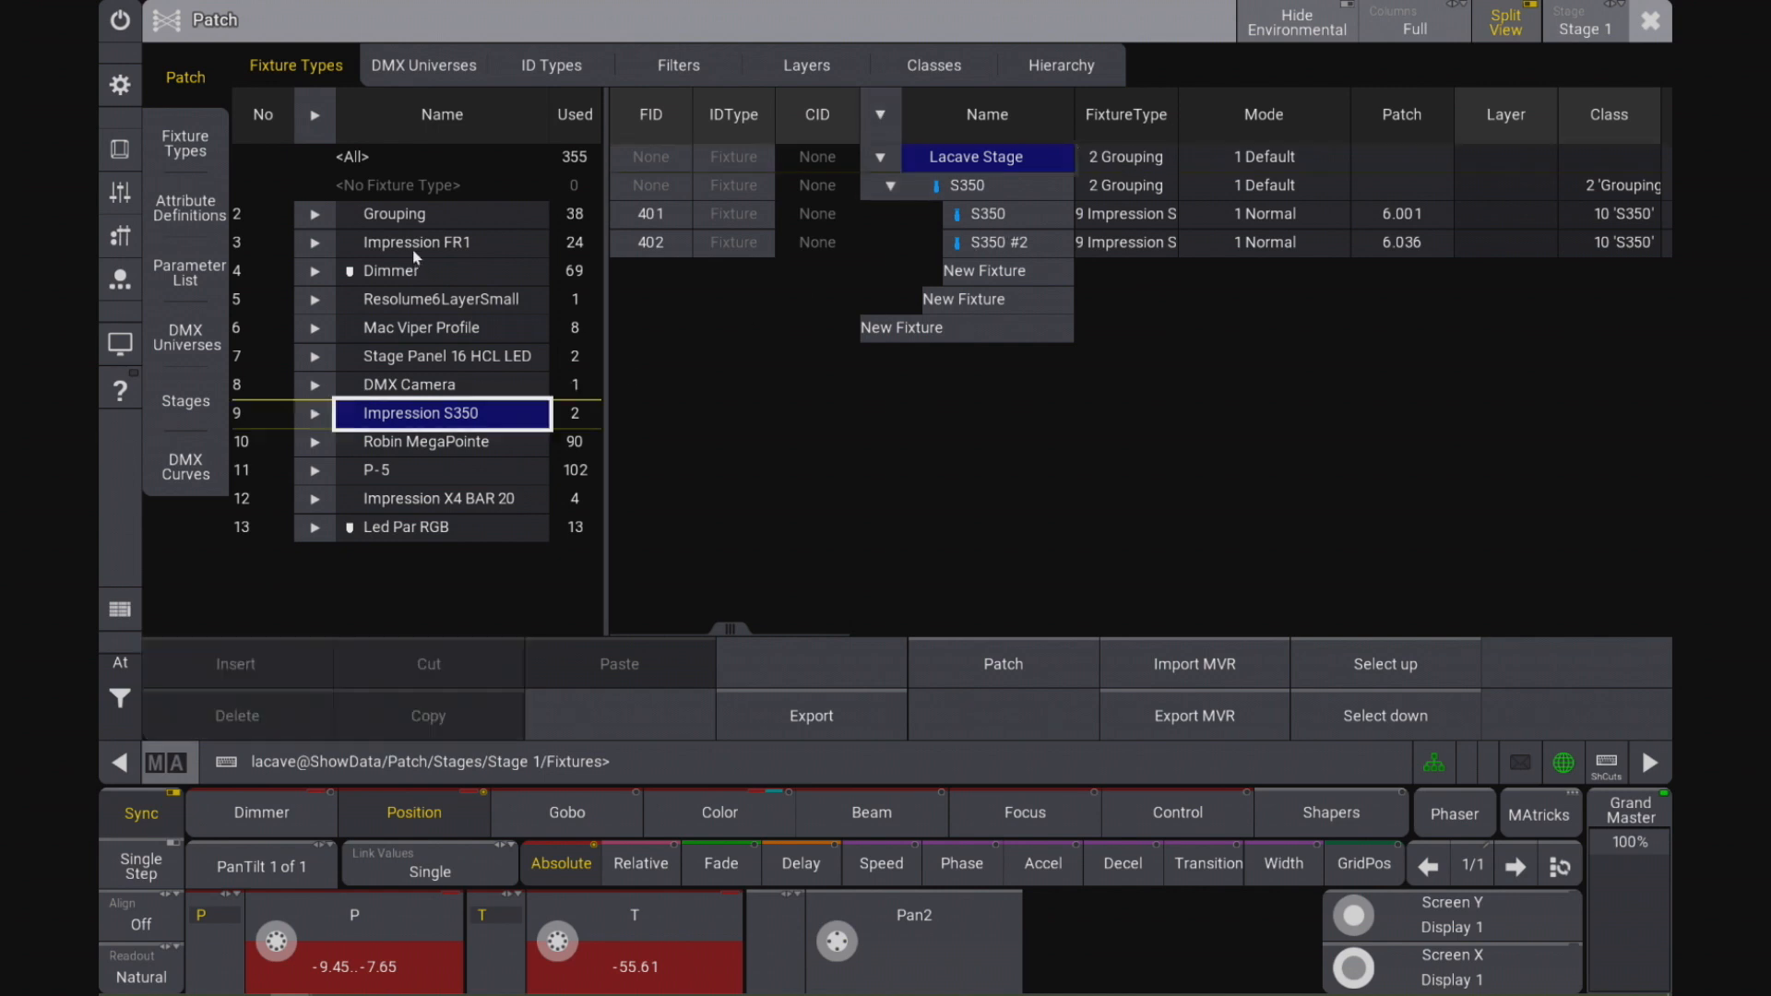
left_click(880, 114)
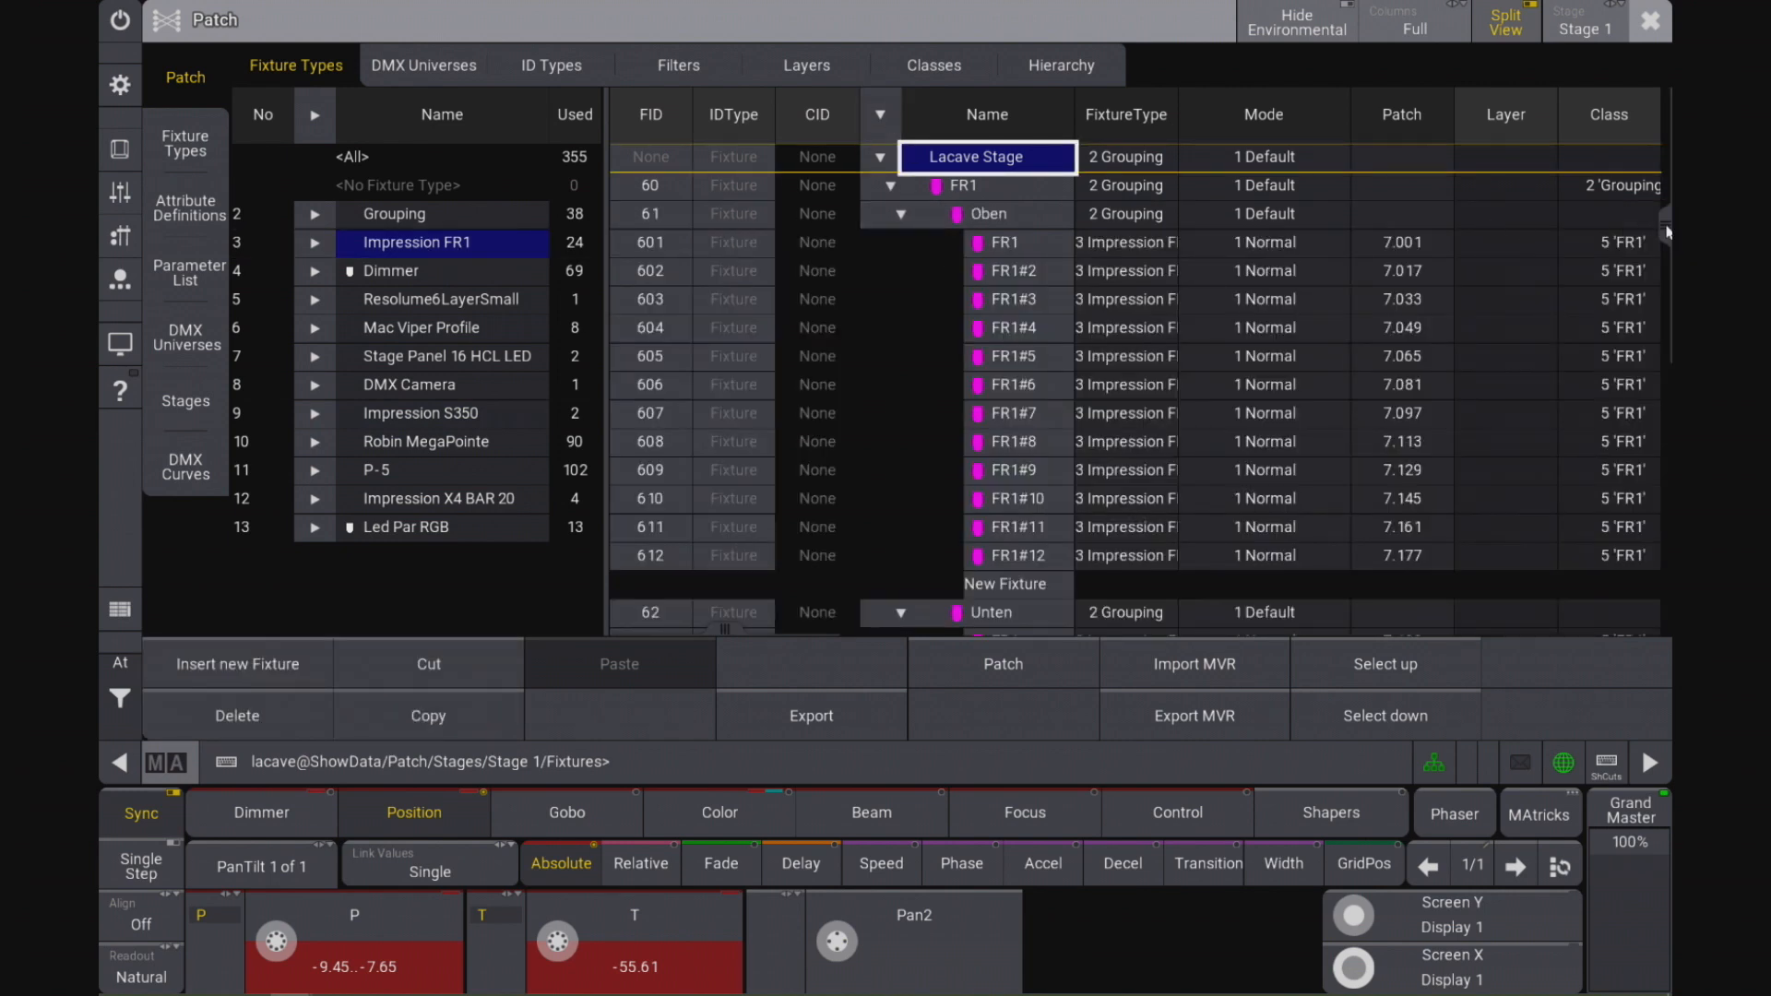
scroll(1655, 323, "down", 4)
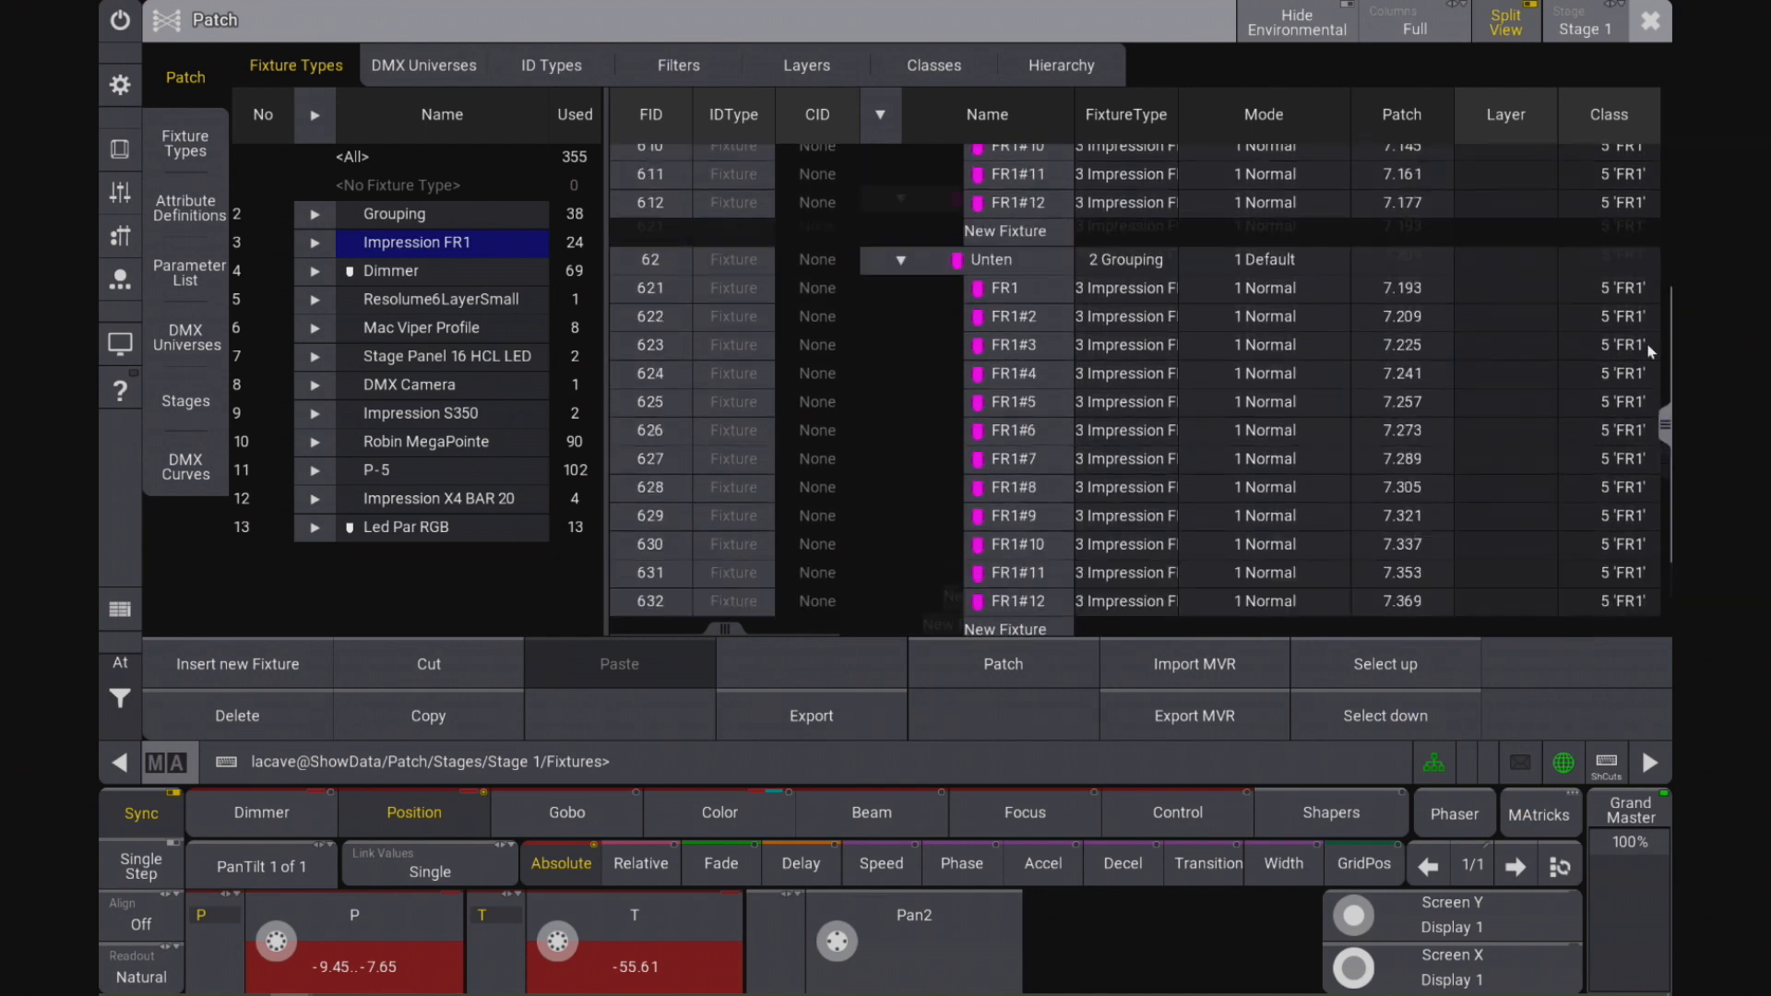
scroll(1619, 180, "up", 5)
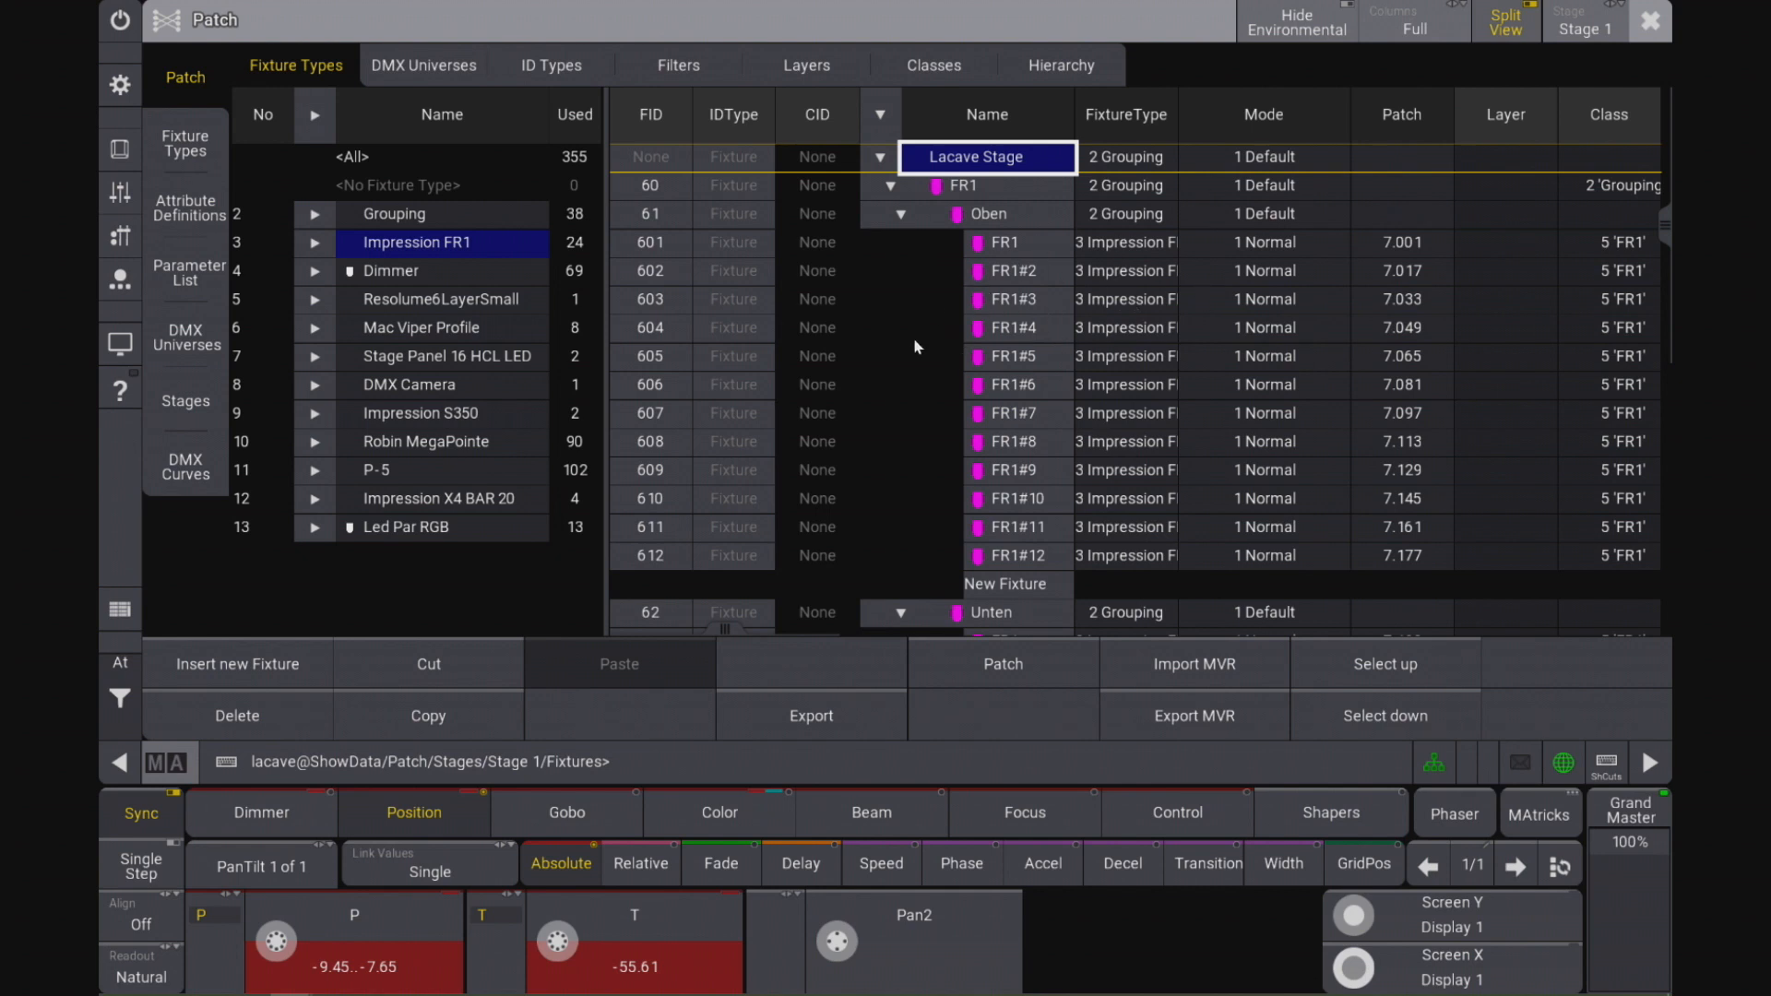
Step: Filter the patch by DMX universe, choose DmxUniverse 4 and expand its groups to examine the fixtures patched there
left_click(443, 69)
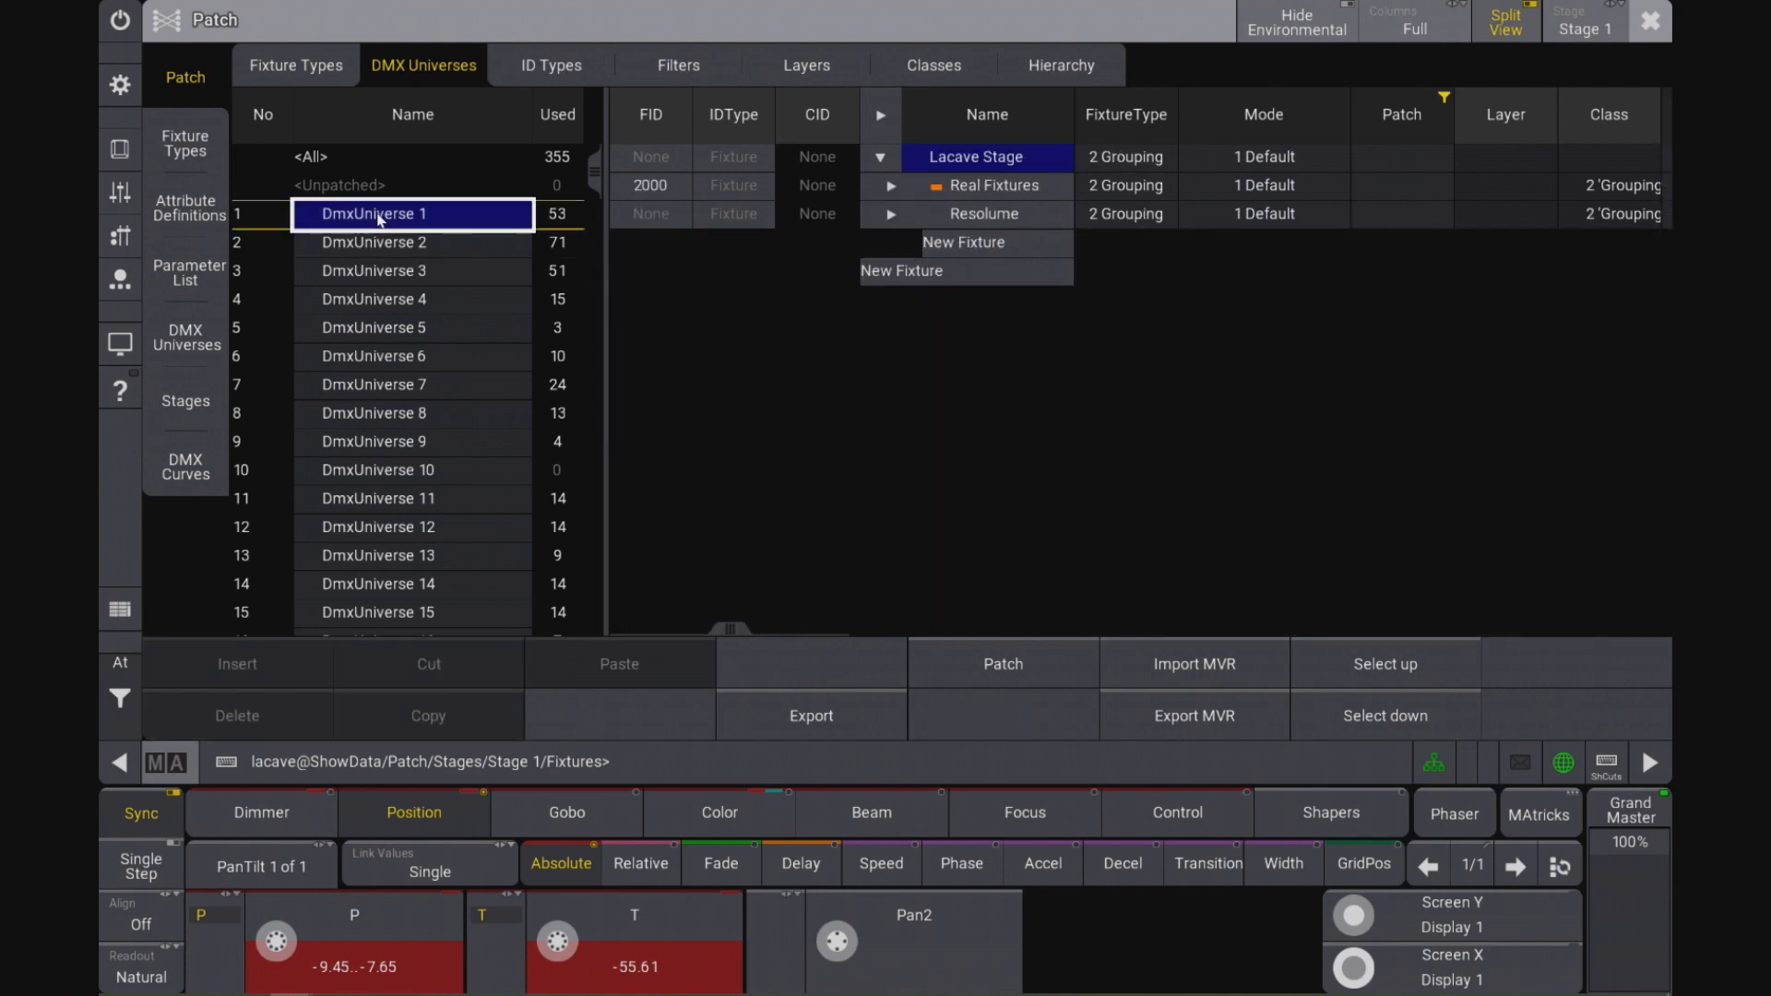
left_click(410, 305)
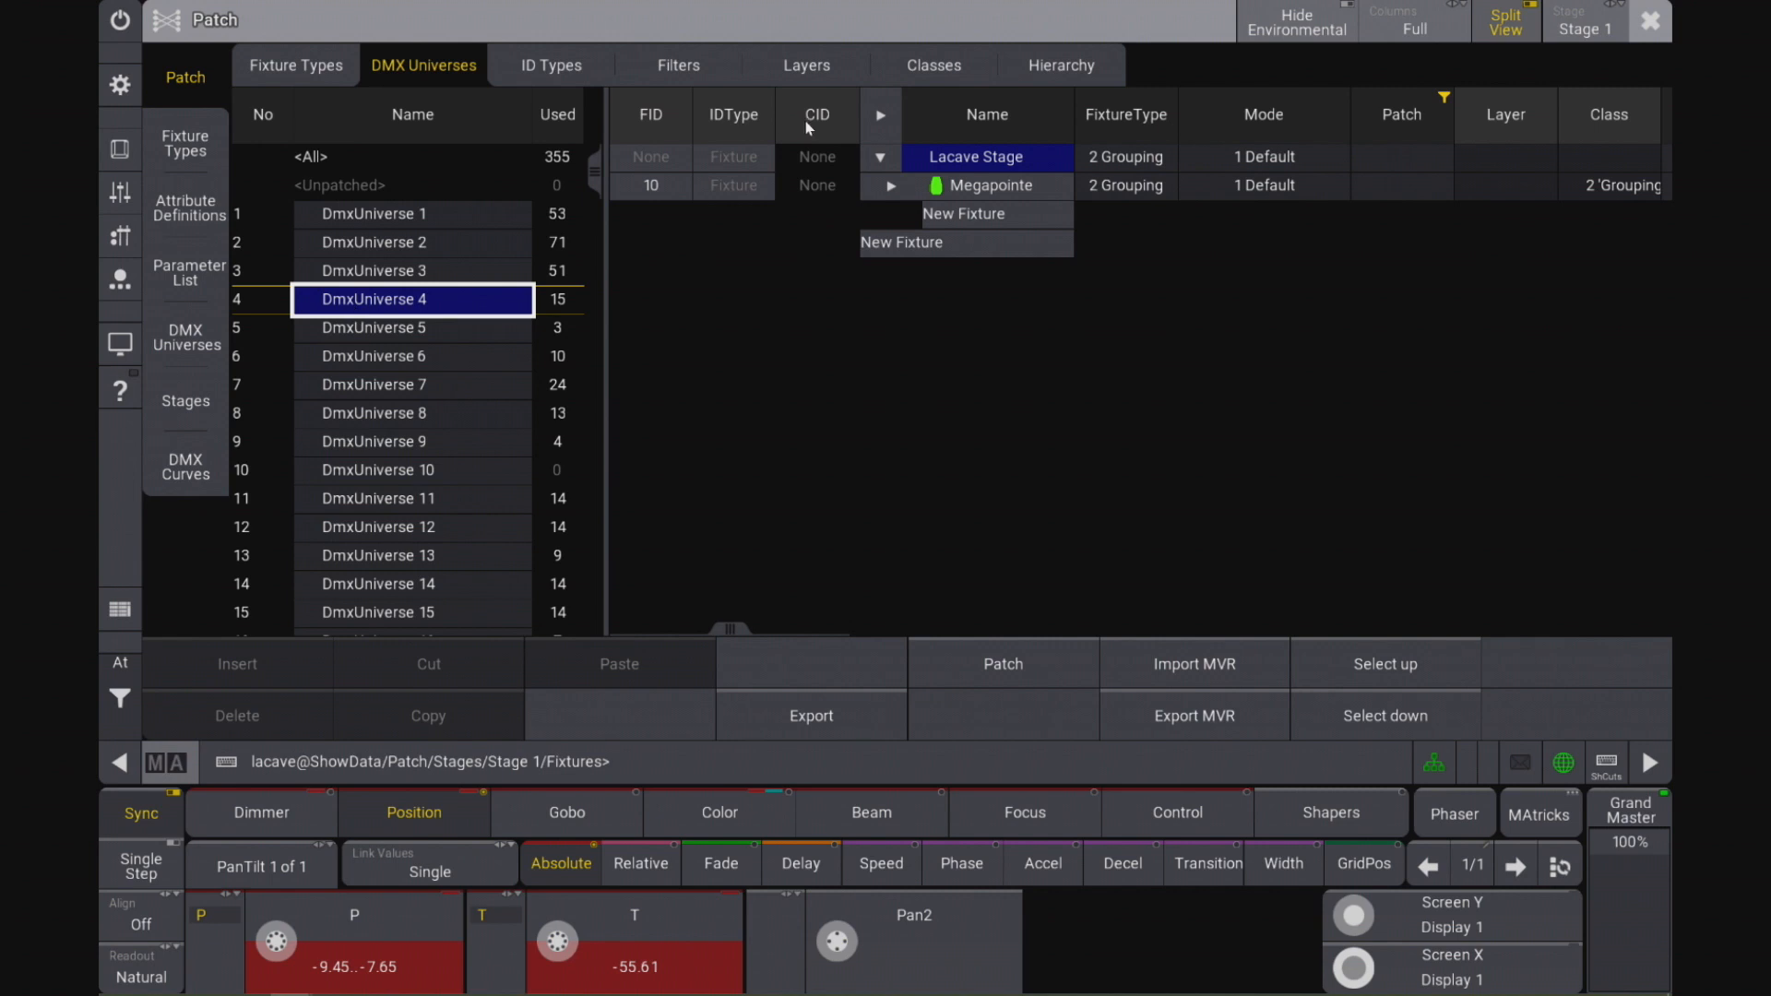
left_click(883, 114)
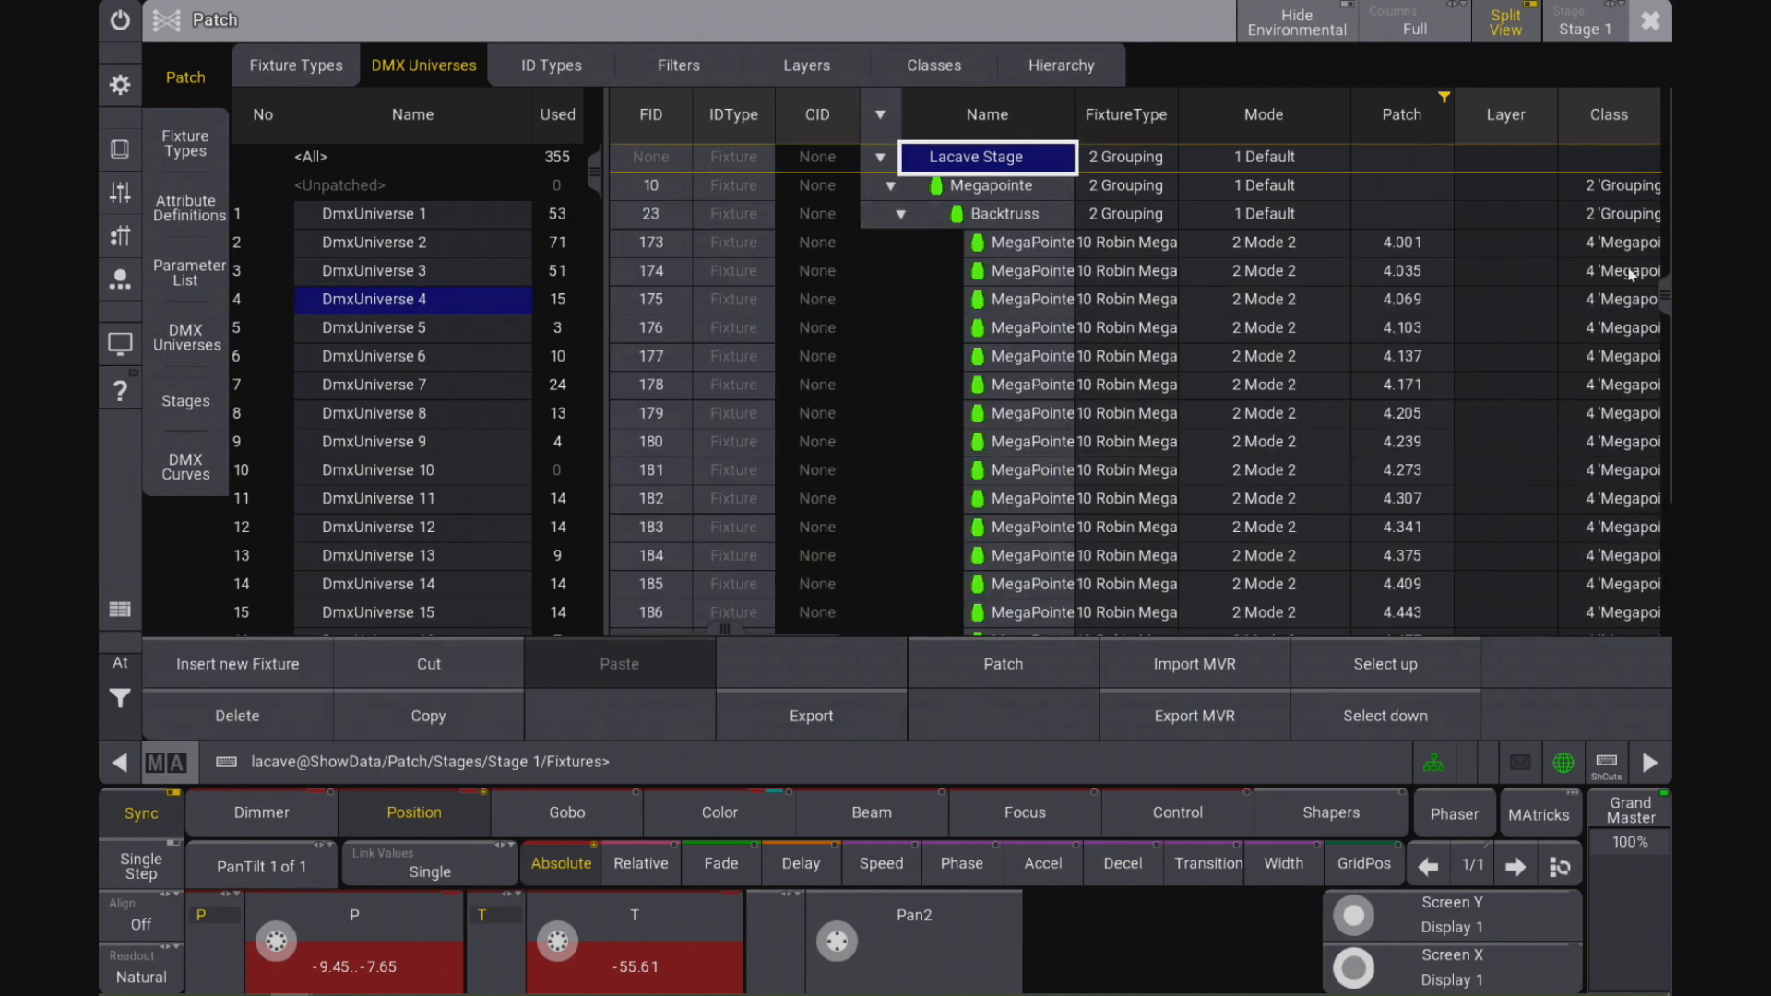
left_click_drag(1657, 294, 1666, 213)
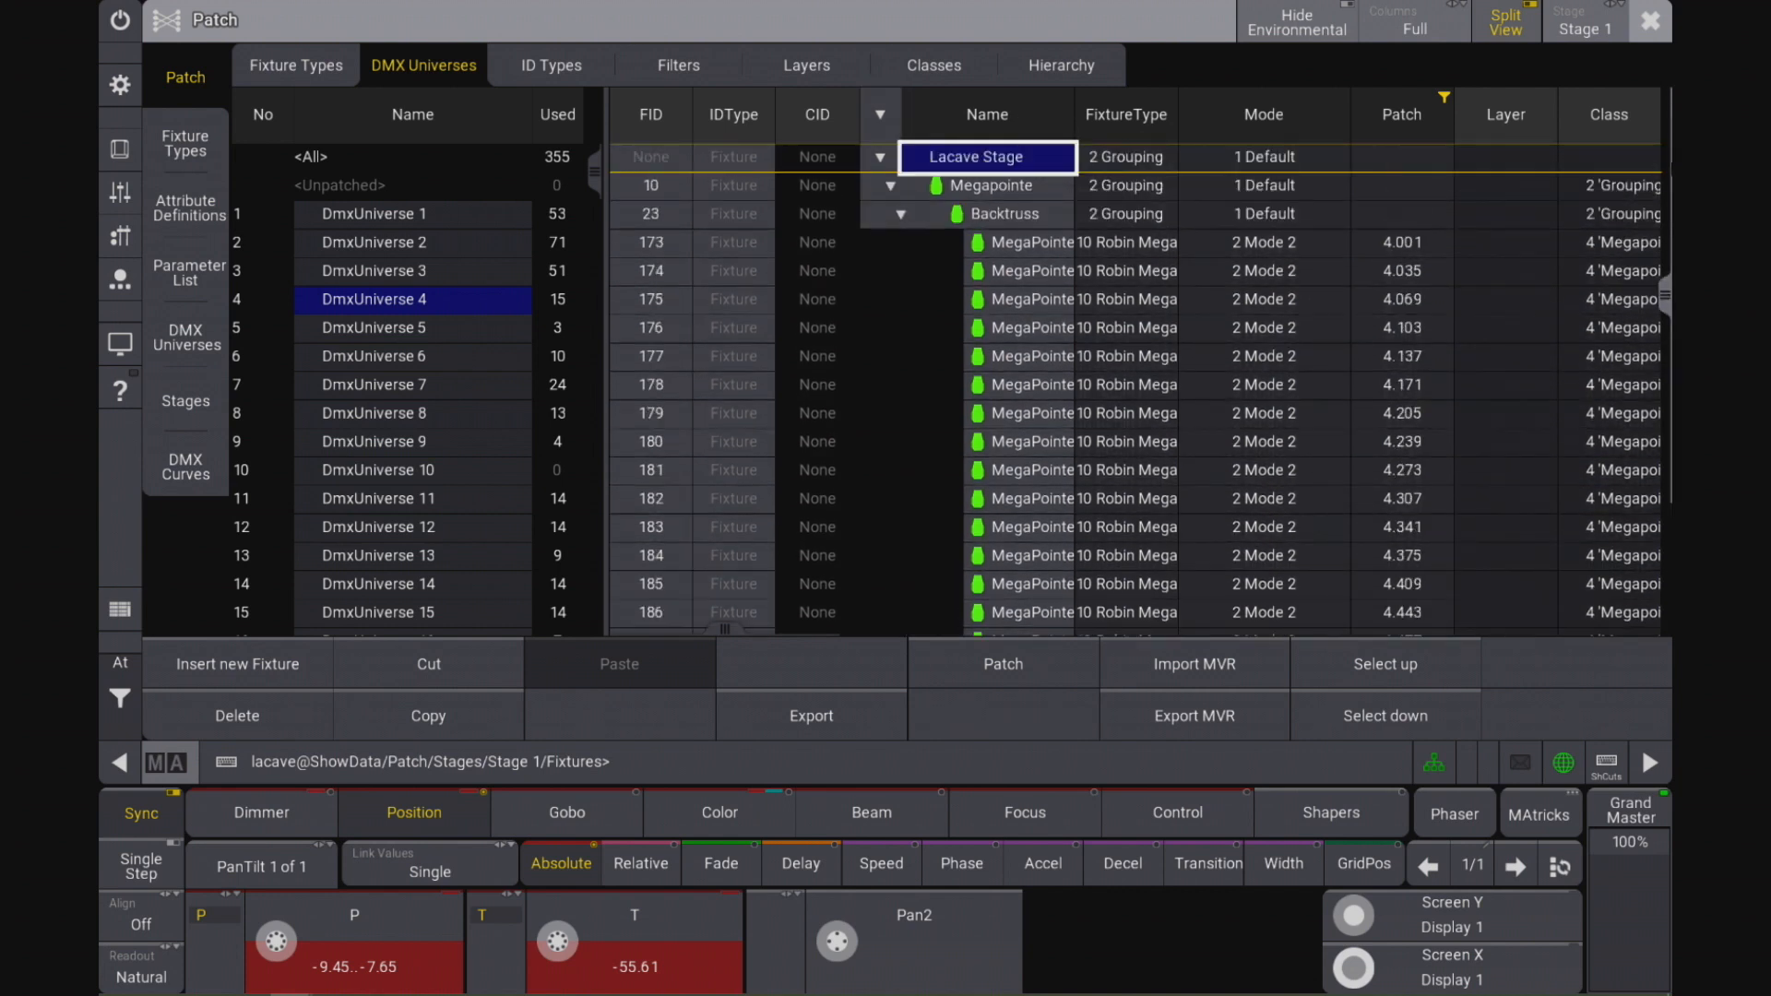
Step: Filter the patch by the class FR1, expand all its groups and examine the fixtures in Oben and Unten
left_click(555, 70)
left_click(938, 64)
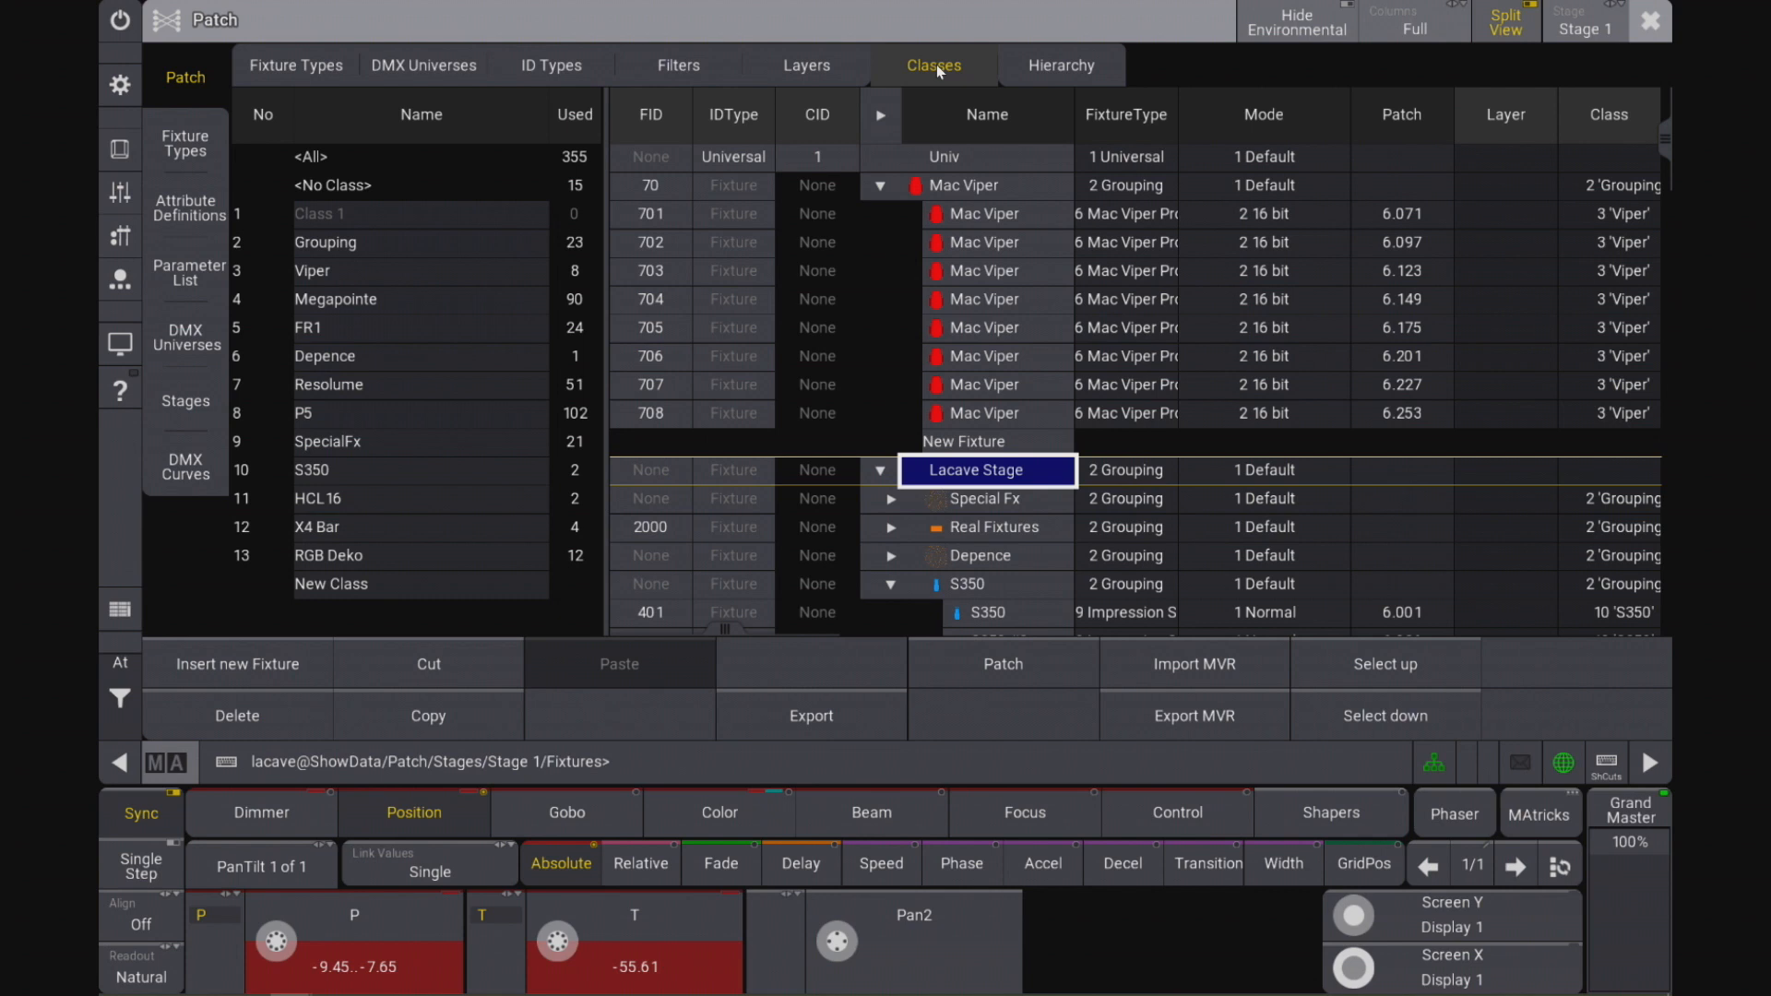
left_click(810, 64)
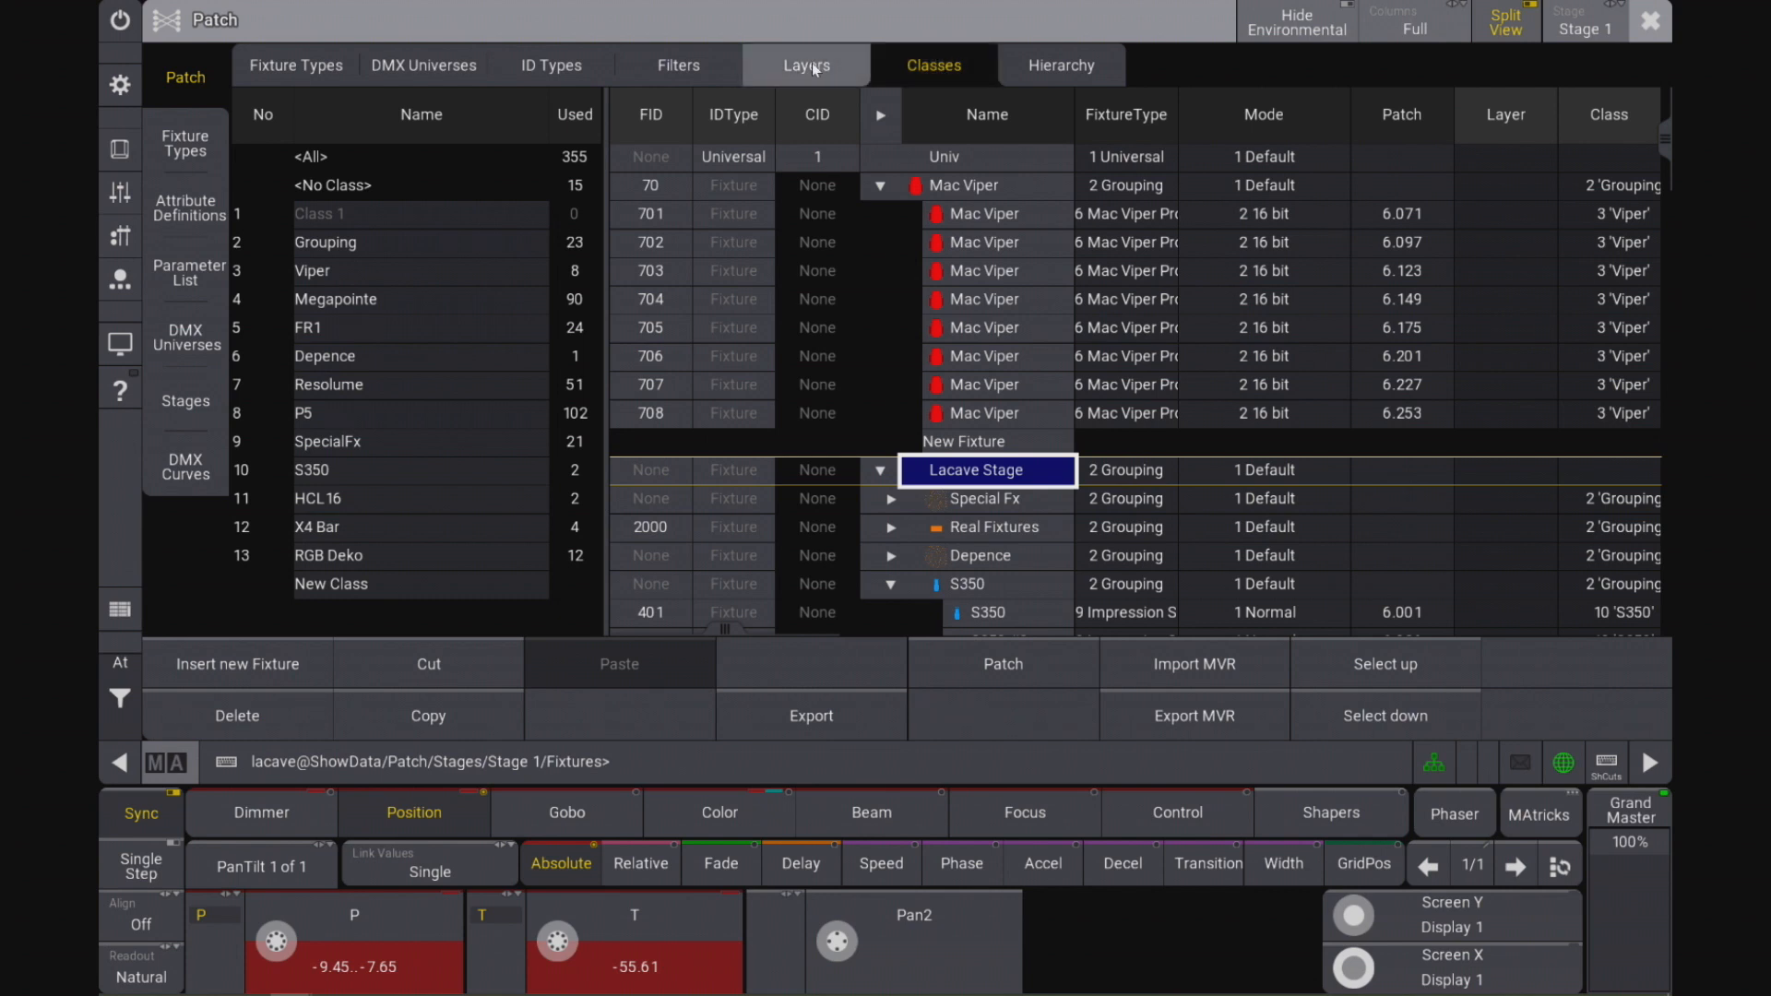
left_click(942, 66)
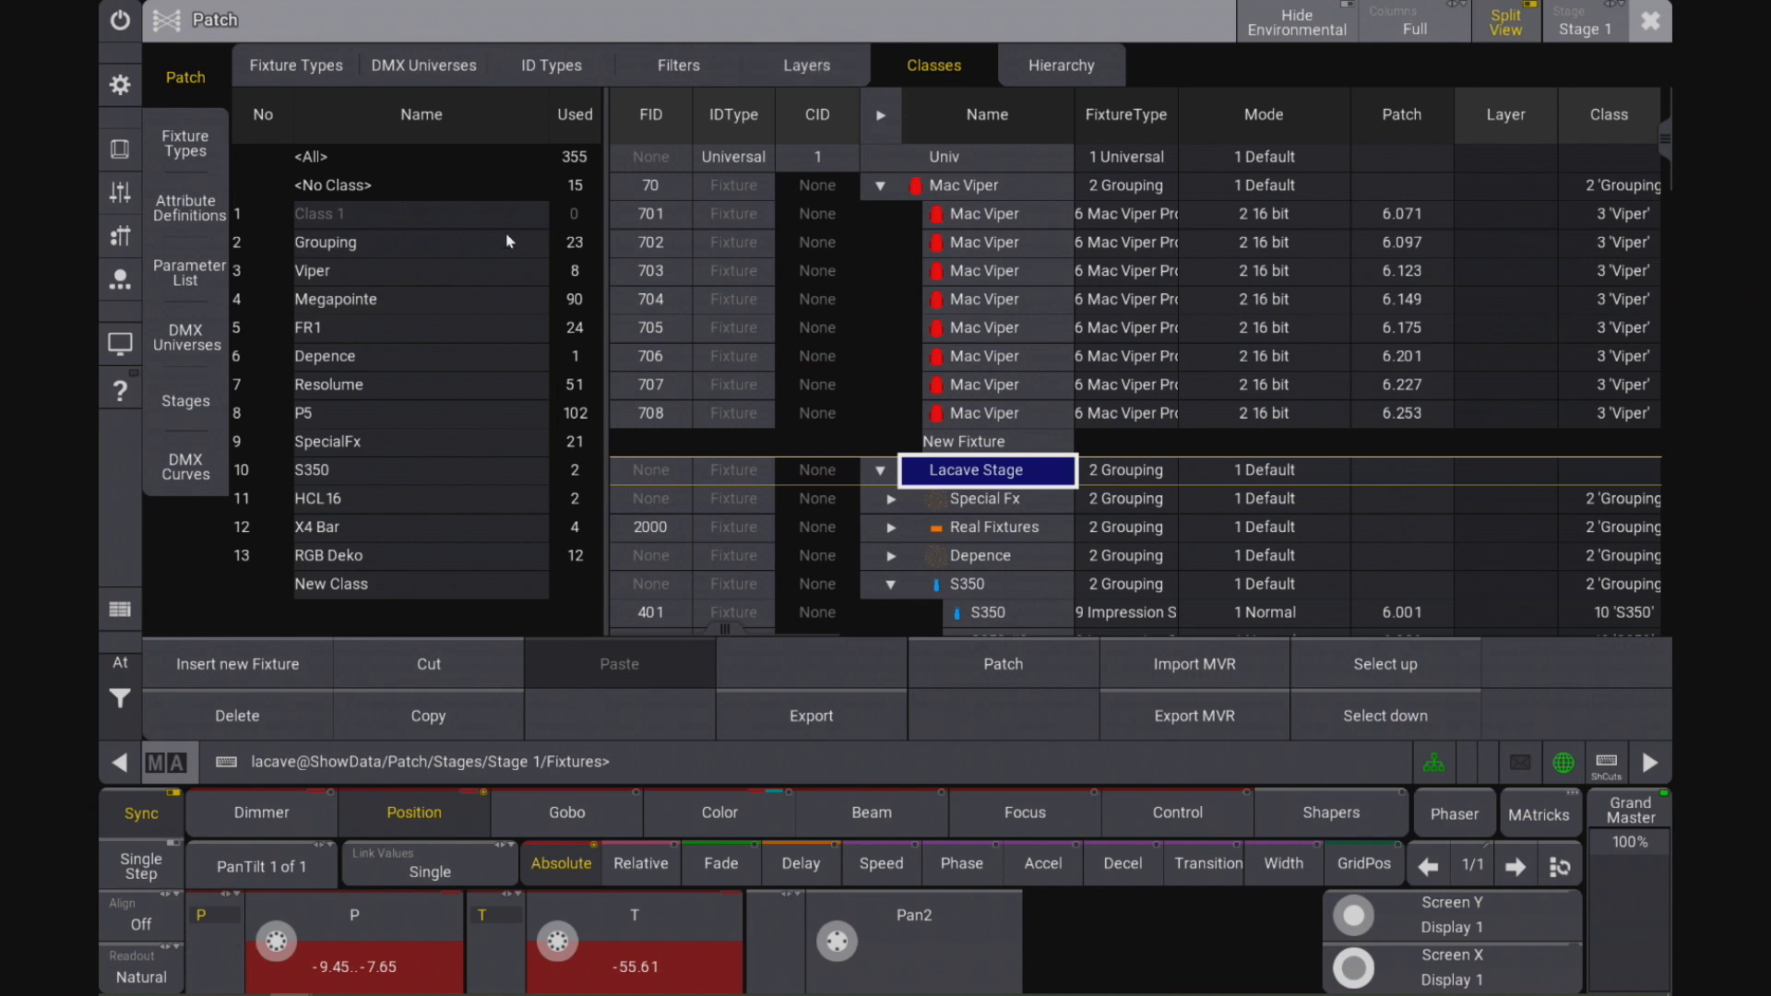
left_click(325, 330)
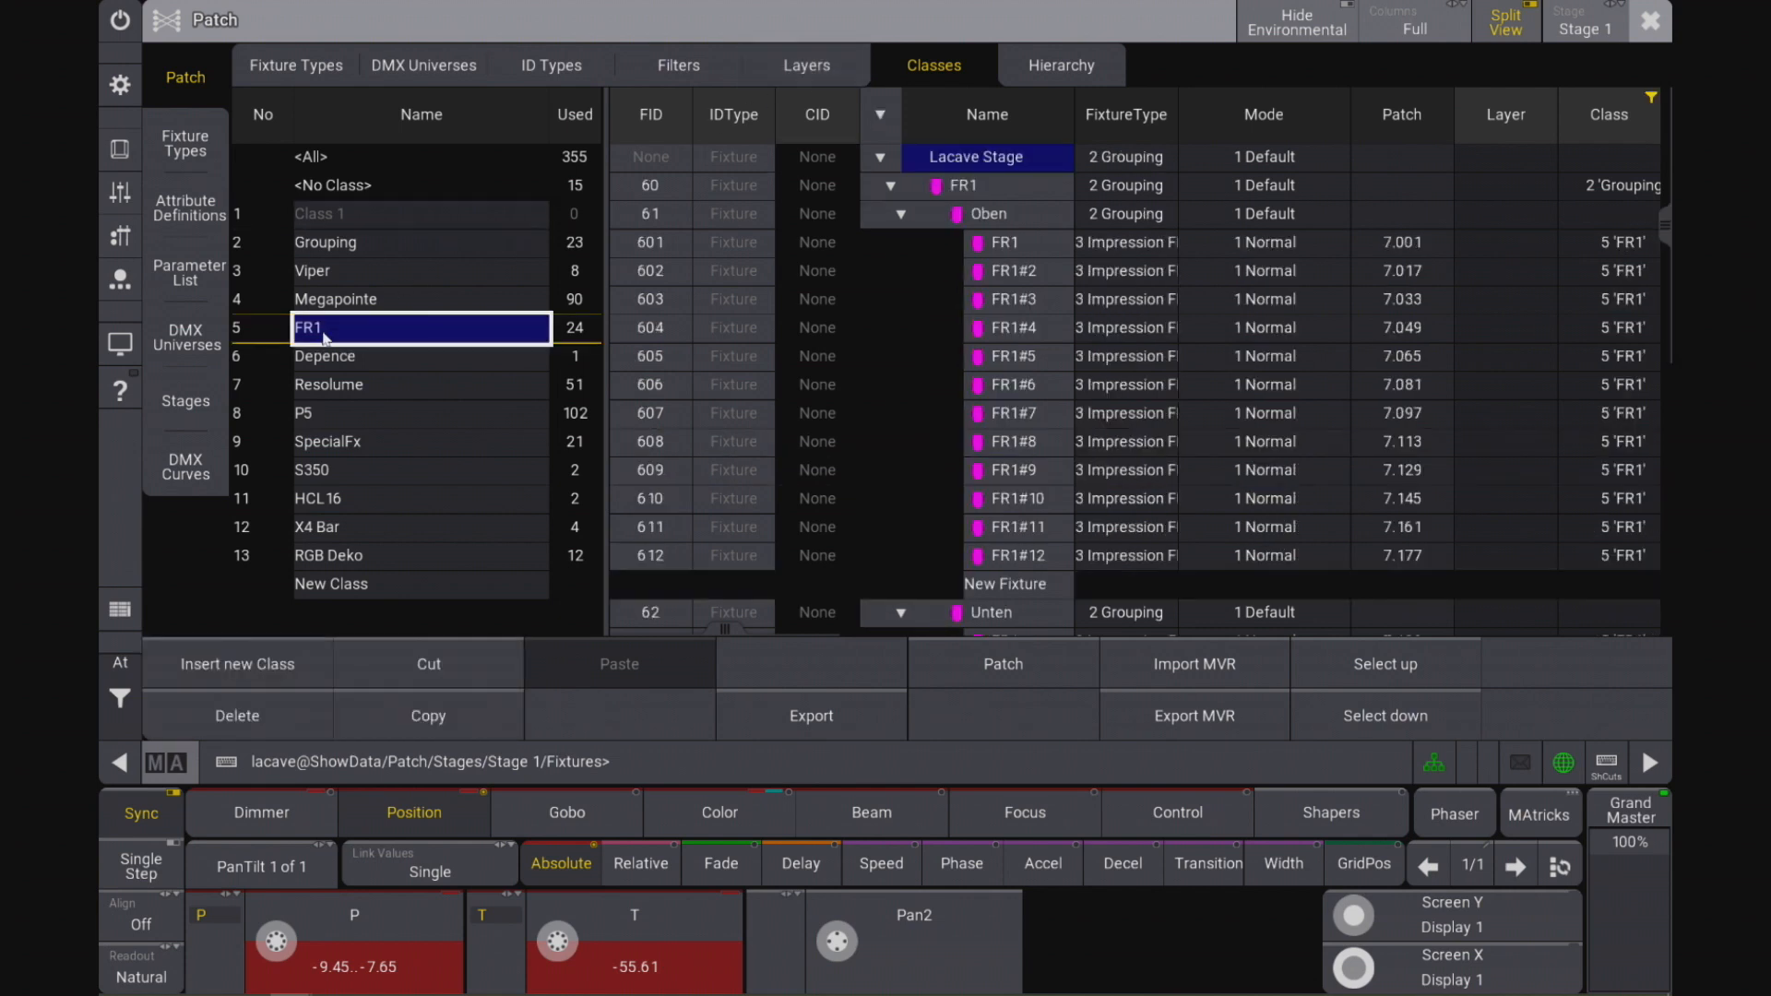
left_click(877, 118)
left_click(877, 118)
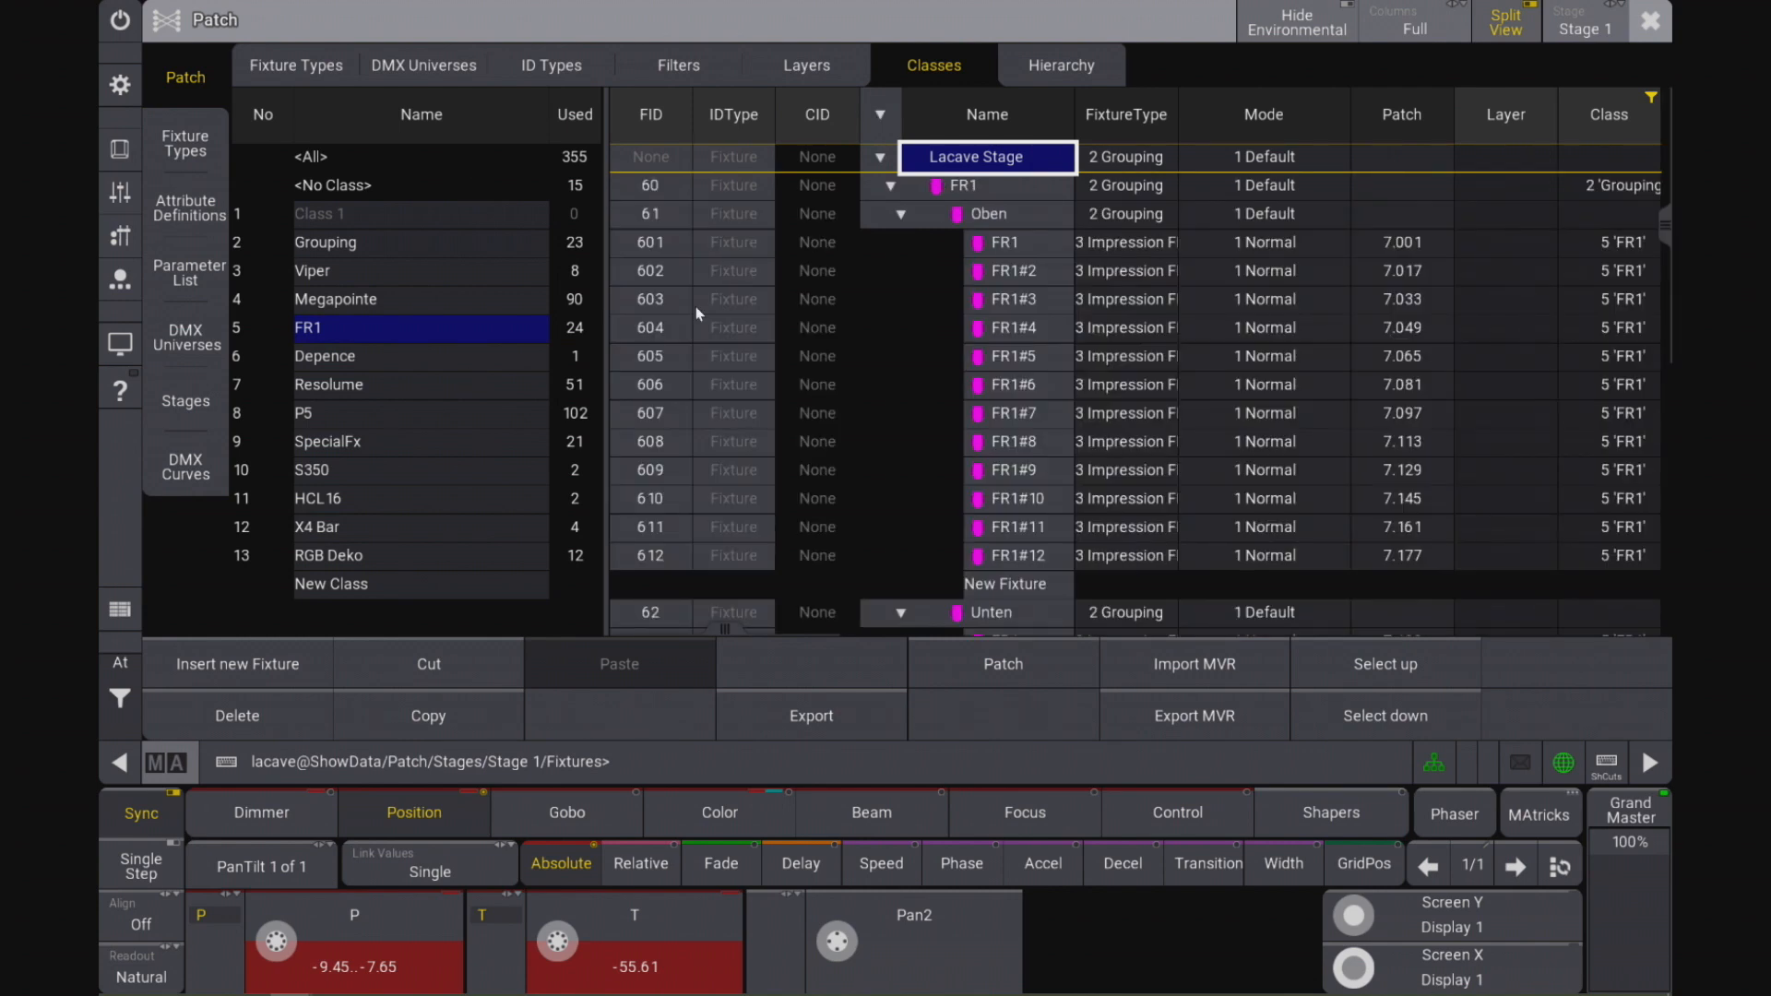
left_click(329, 334)
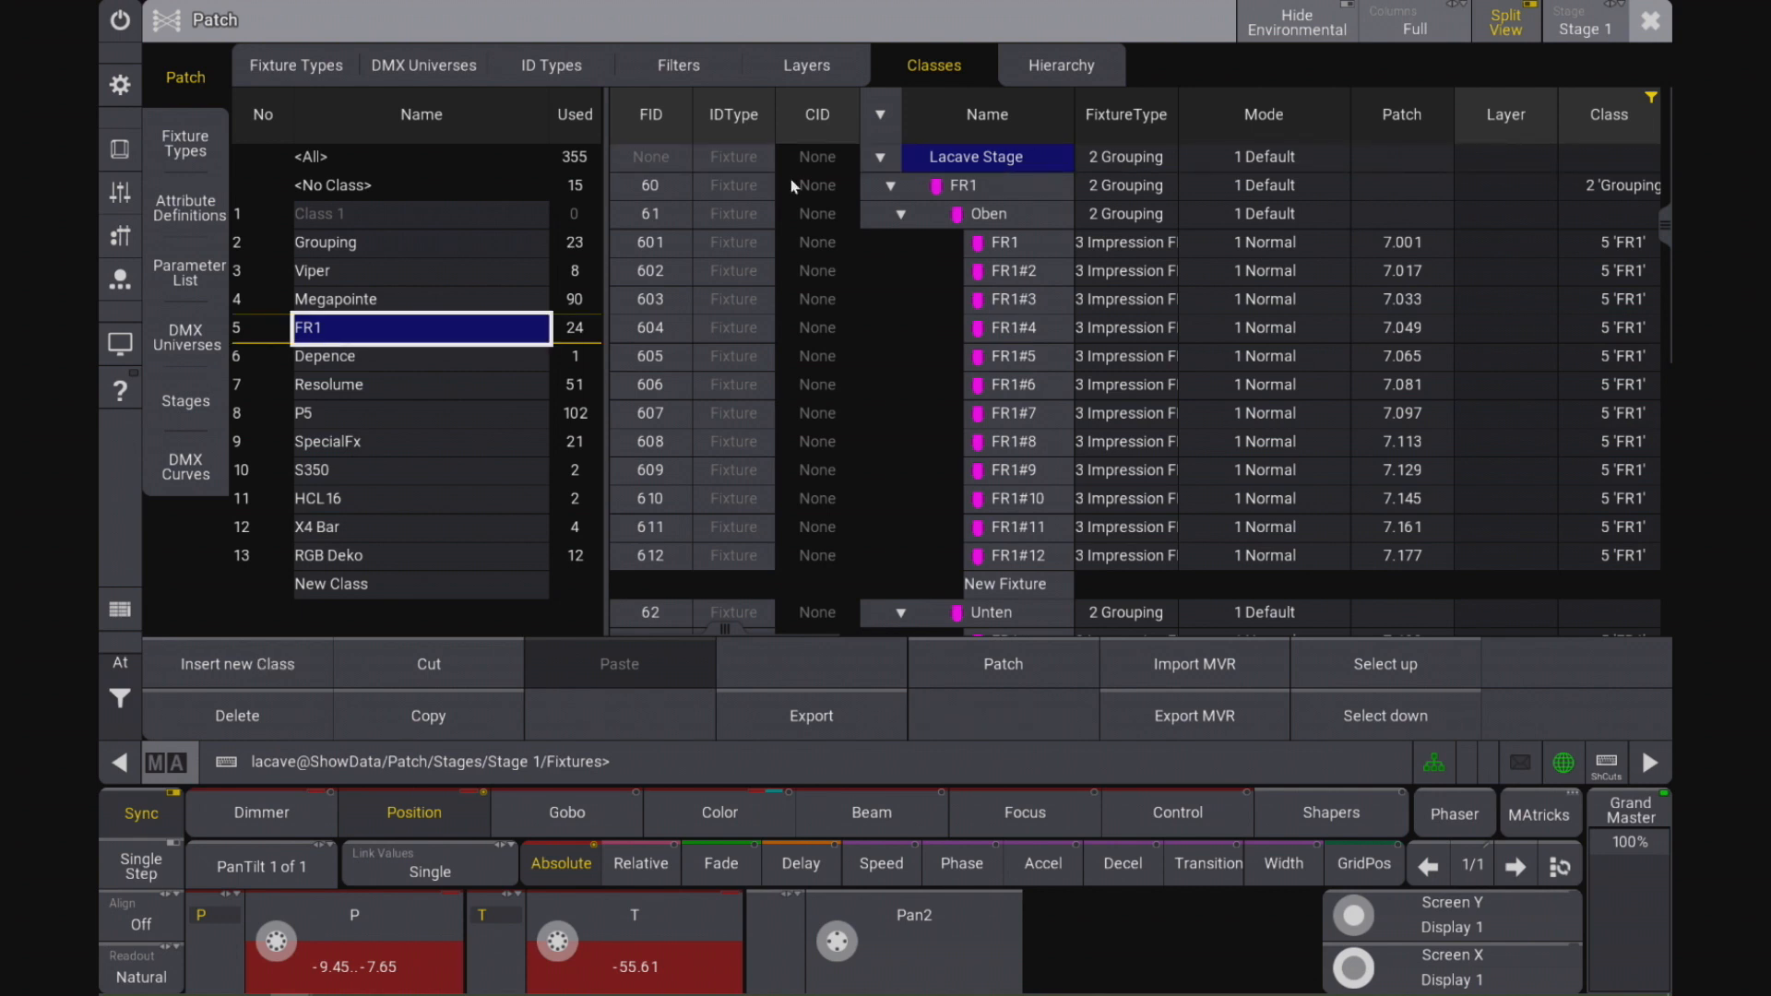
left_click(1665, 242)
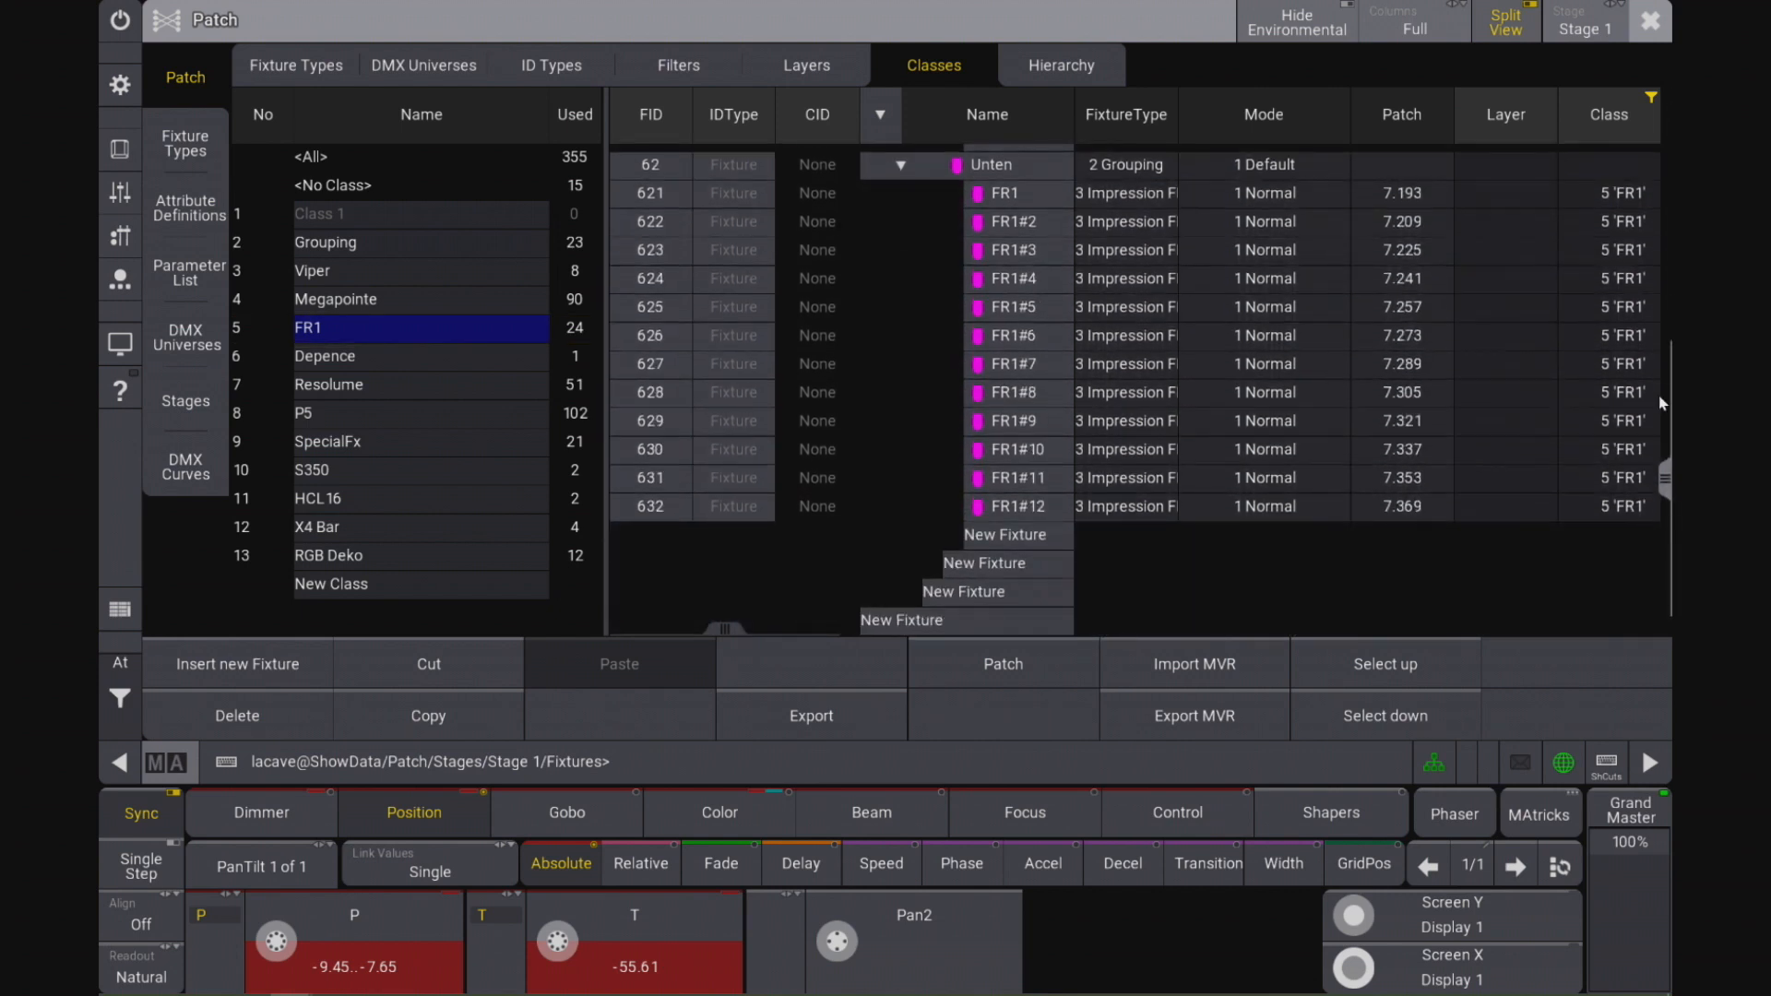
Step: Filter the patch by the class Viper, and turn off the split view to return to the full fixture list
left_click(470, 276)
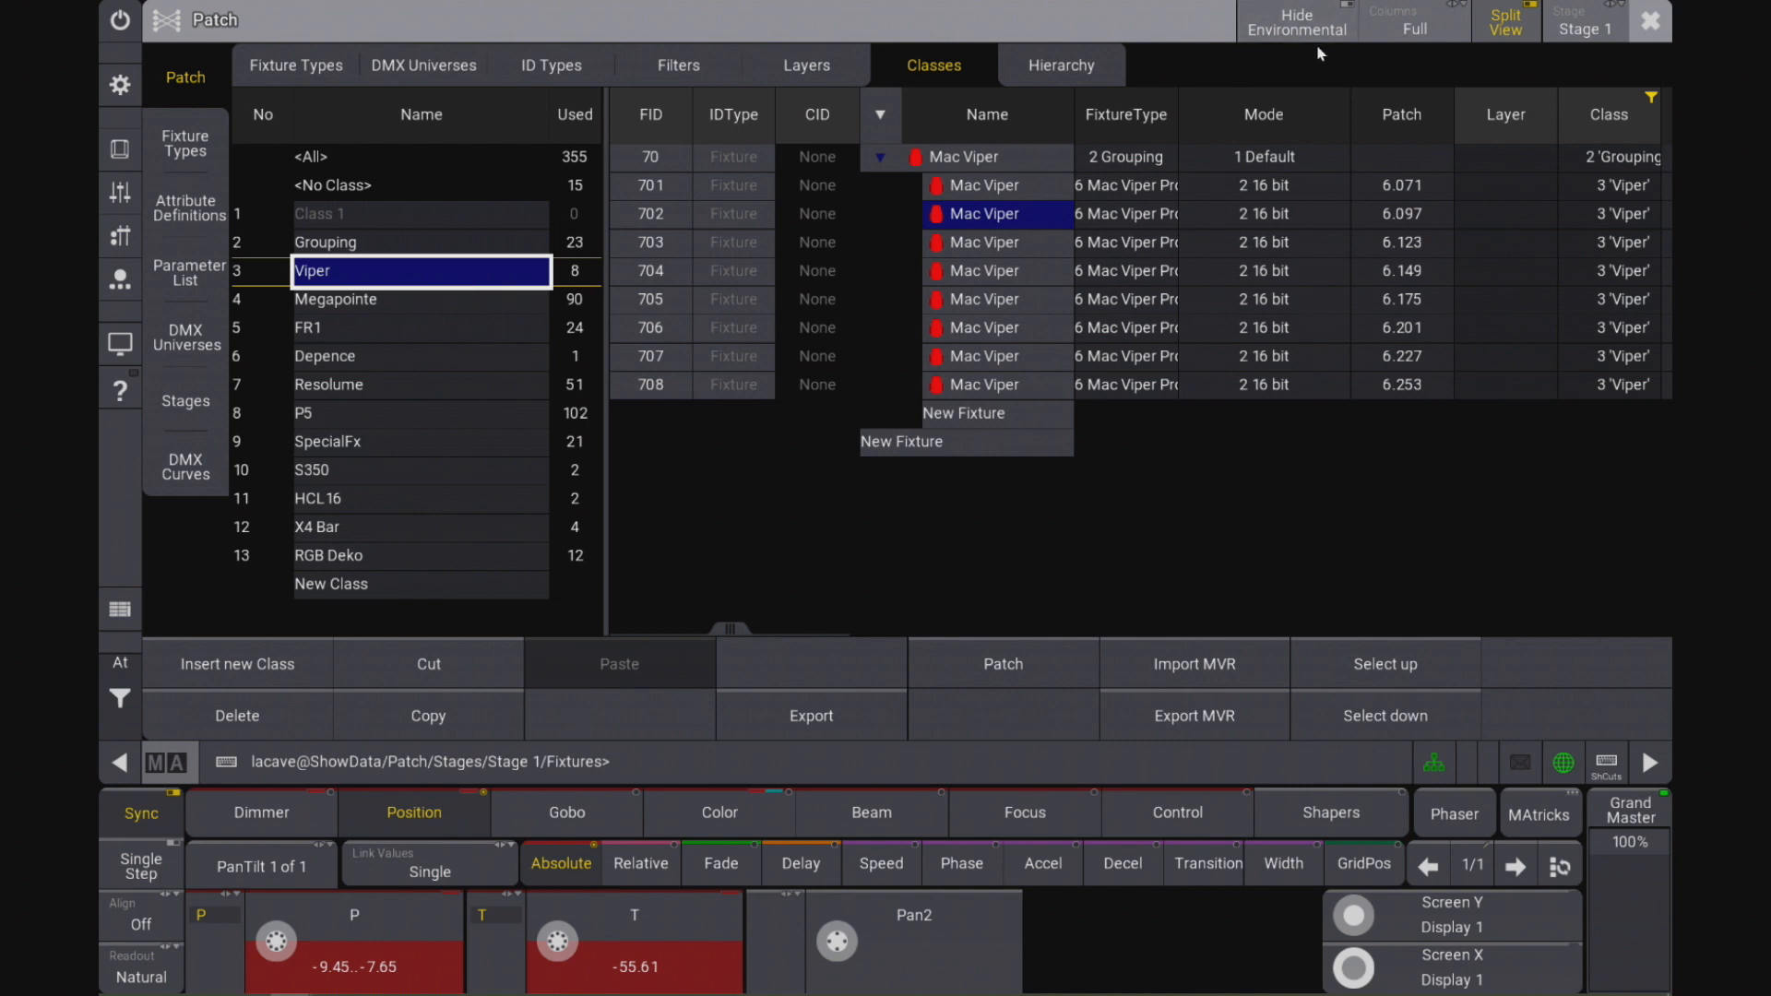
left_click(1505, 30)
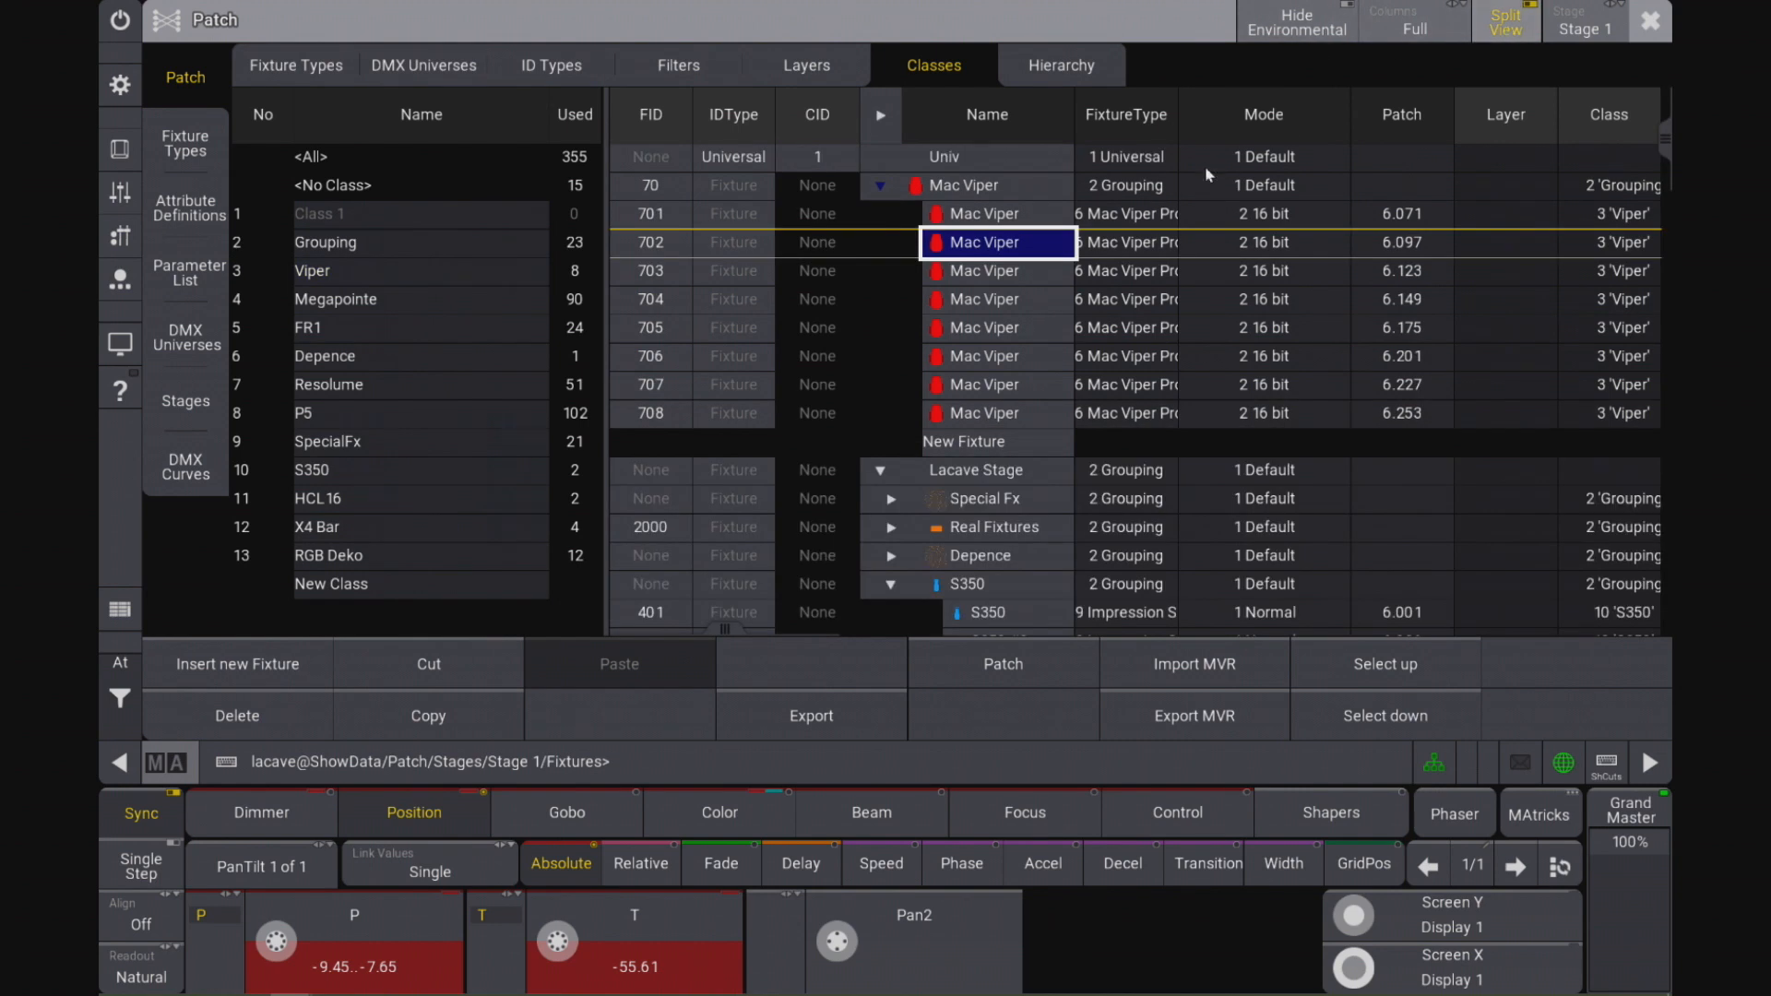
left_click(1517, 20)
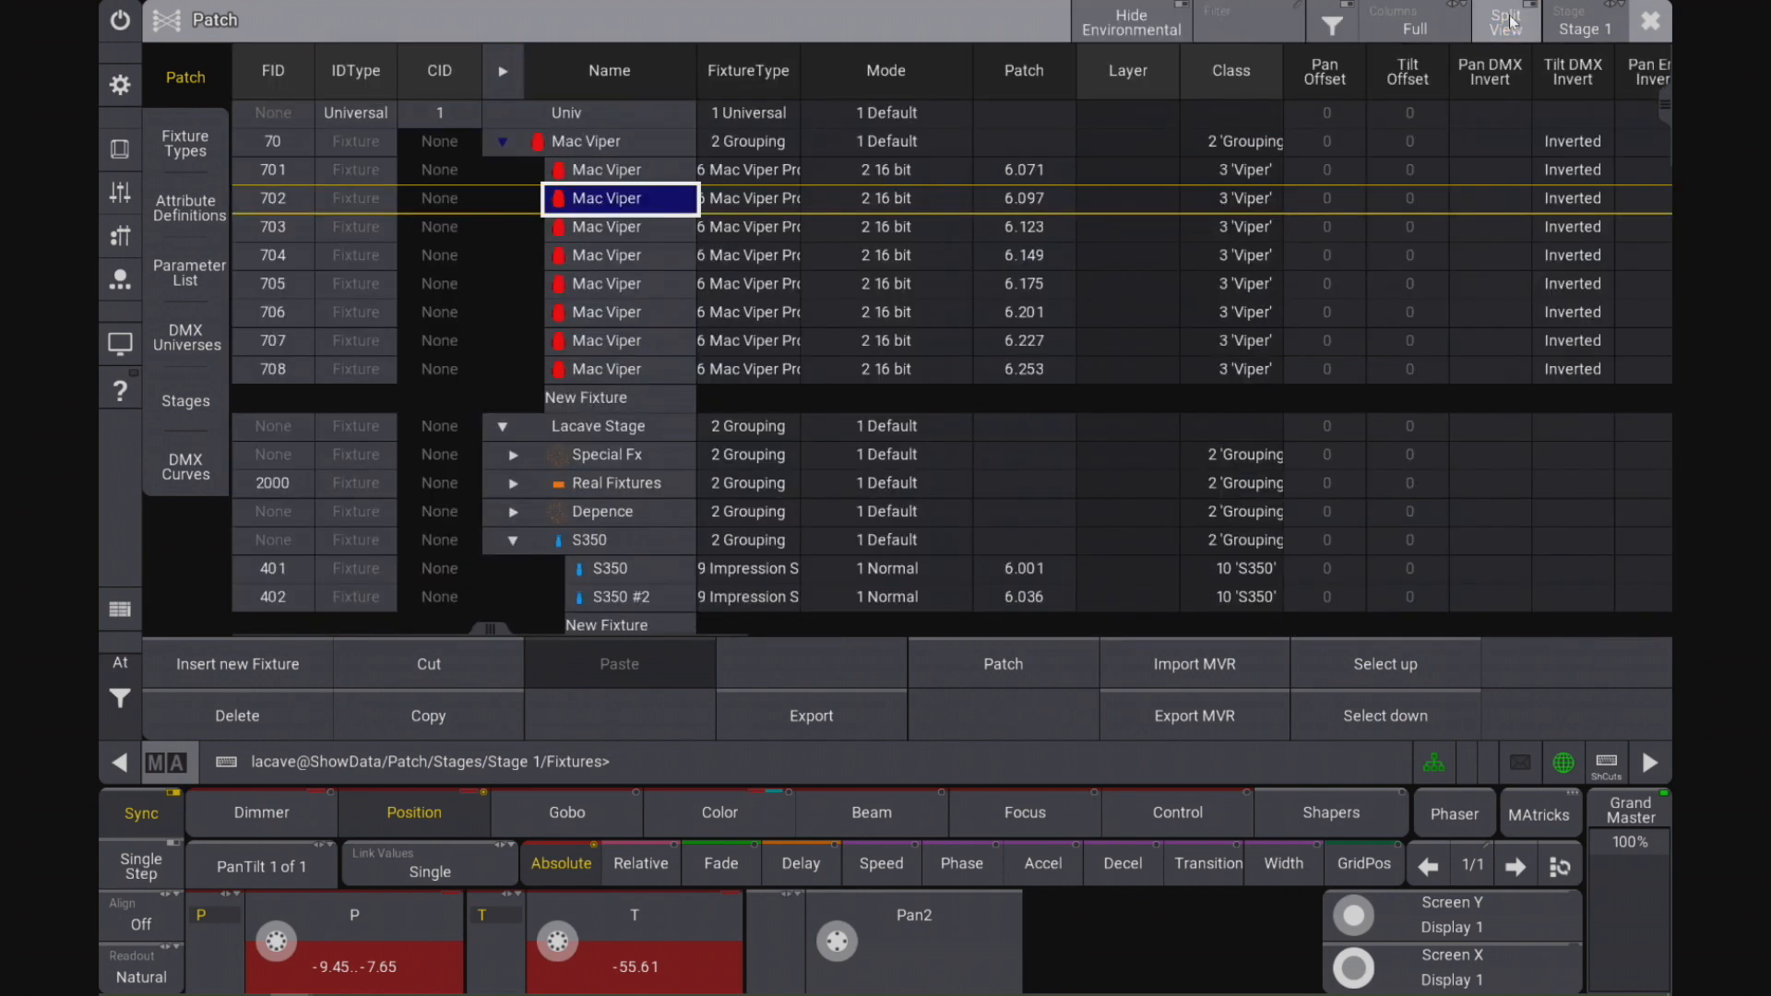
Step: Turn on the column filters and filter the fixture IDs by the range 623 thru 627
left_click(1328, 26)
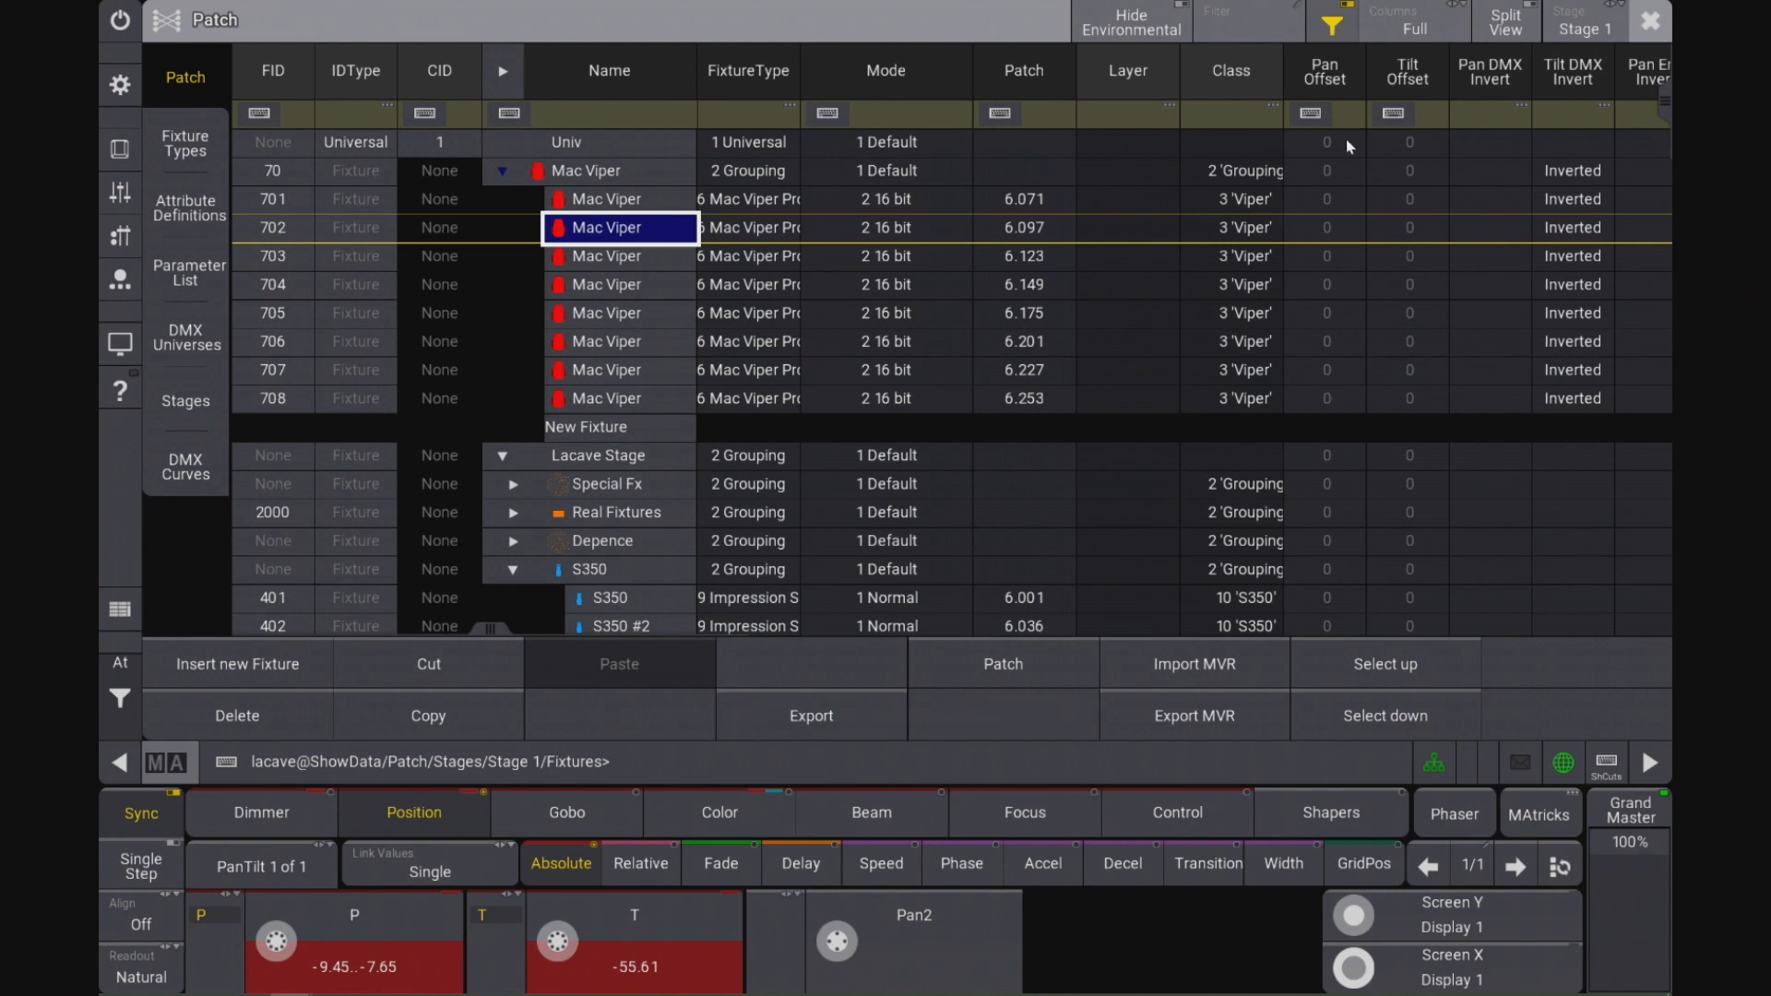
left_click(273, 112)
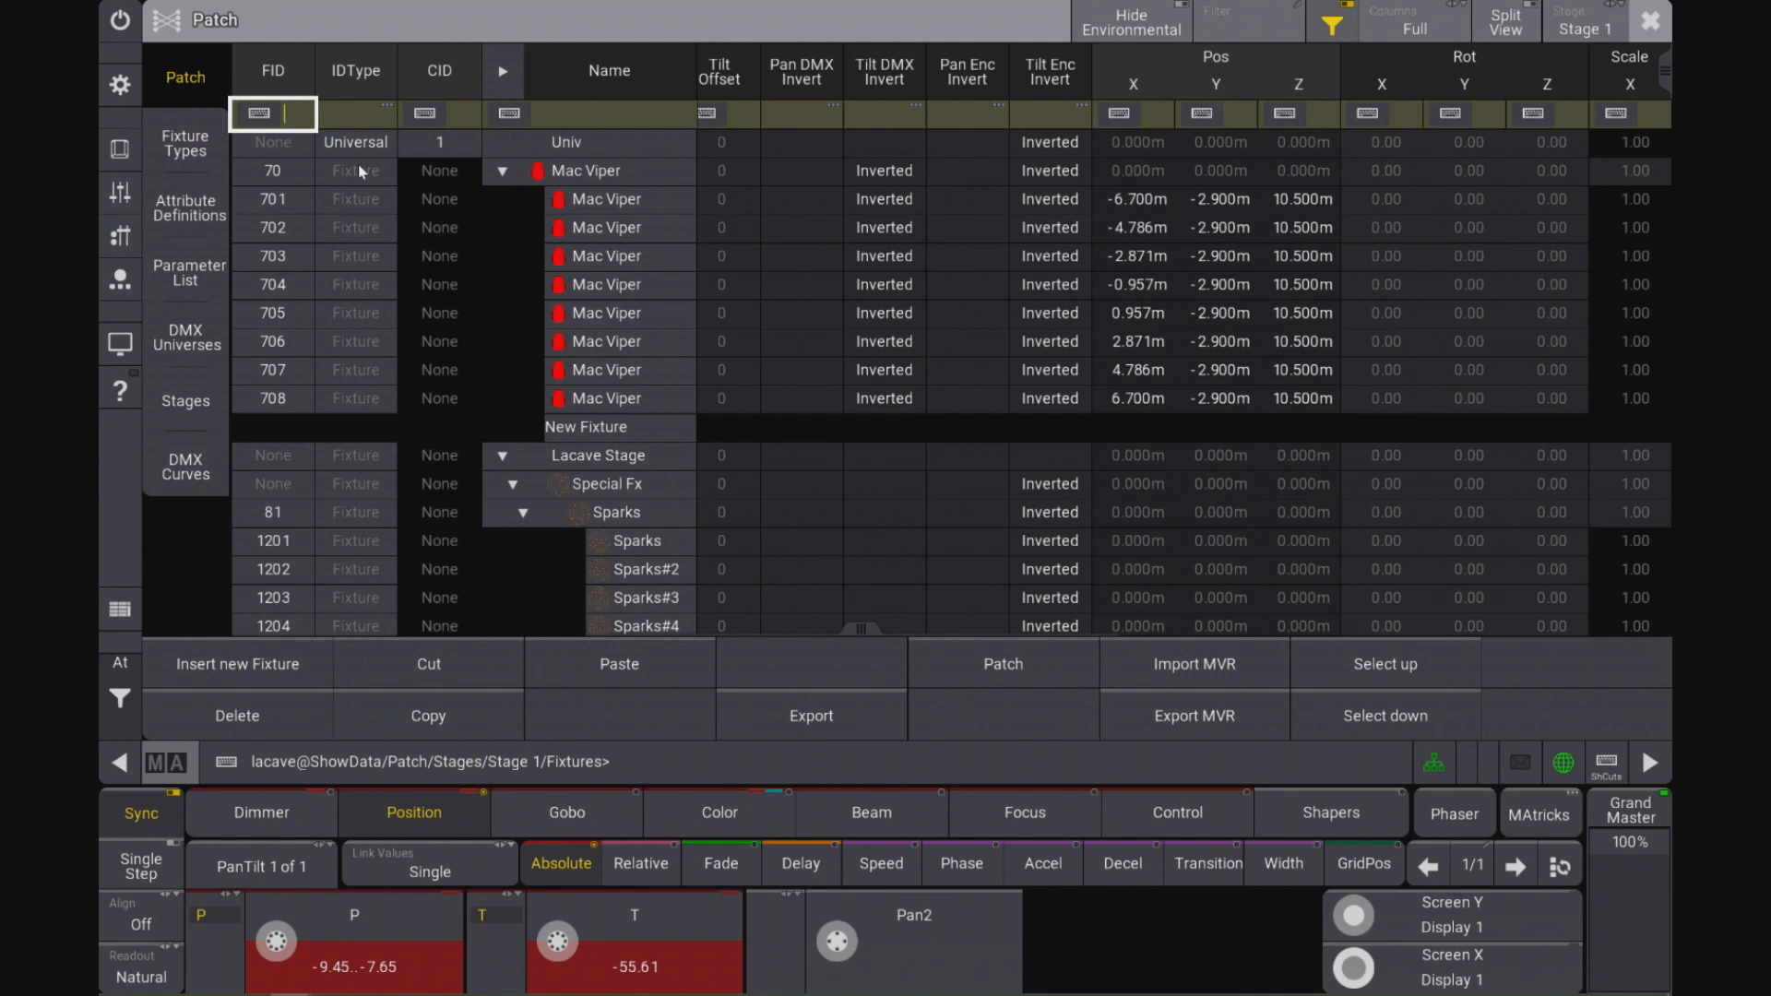
type("623")
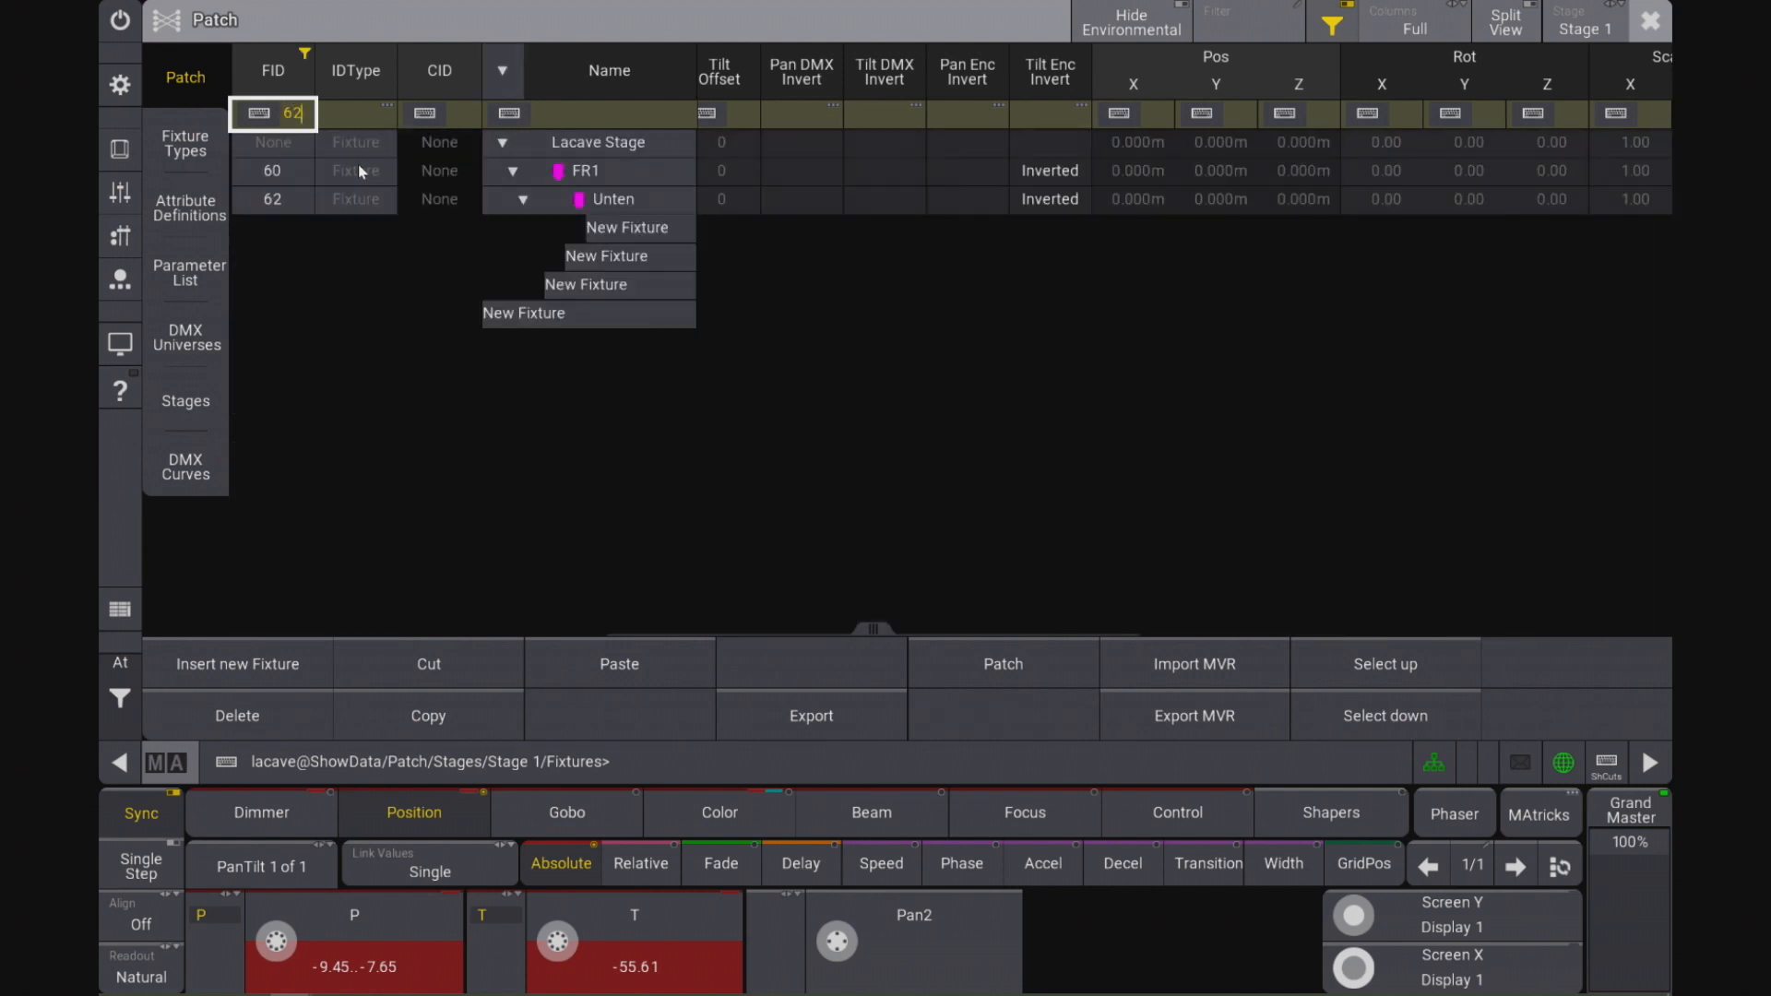
key("BackSpace")
key("BackSpace")
key("BackSpace")
type("thru 6")
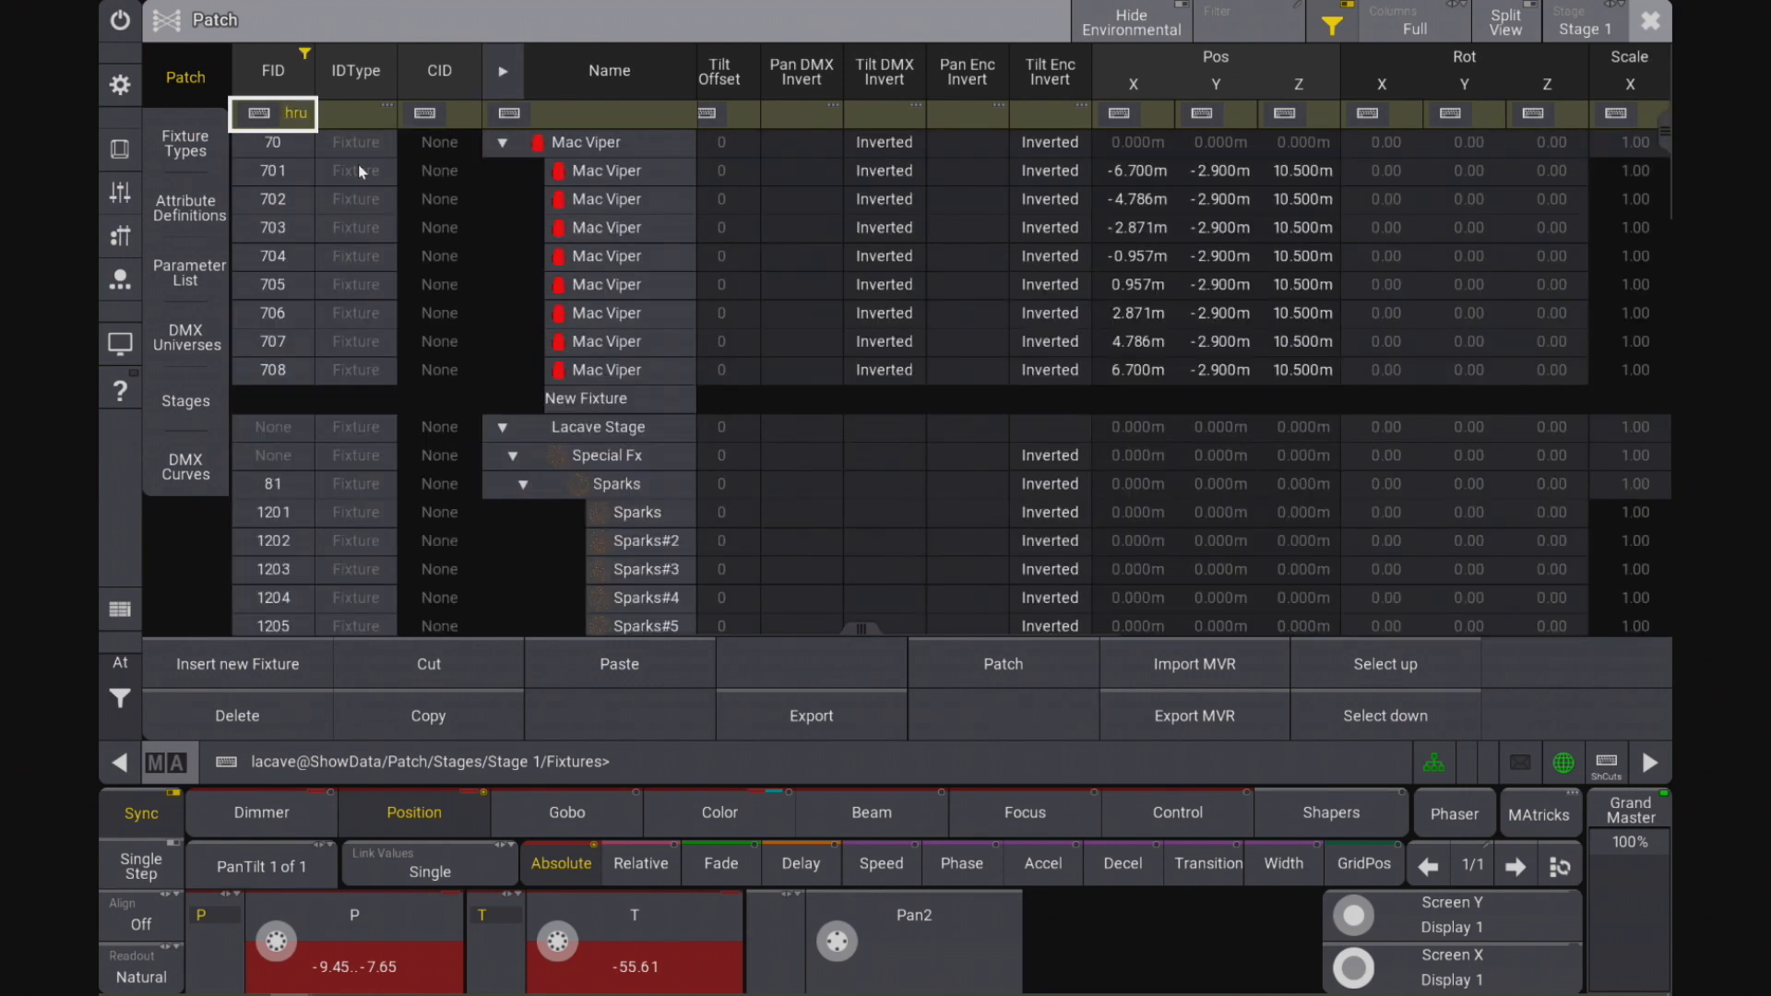
type("27")
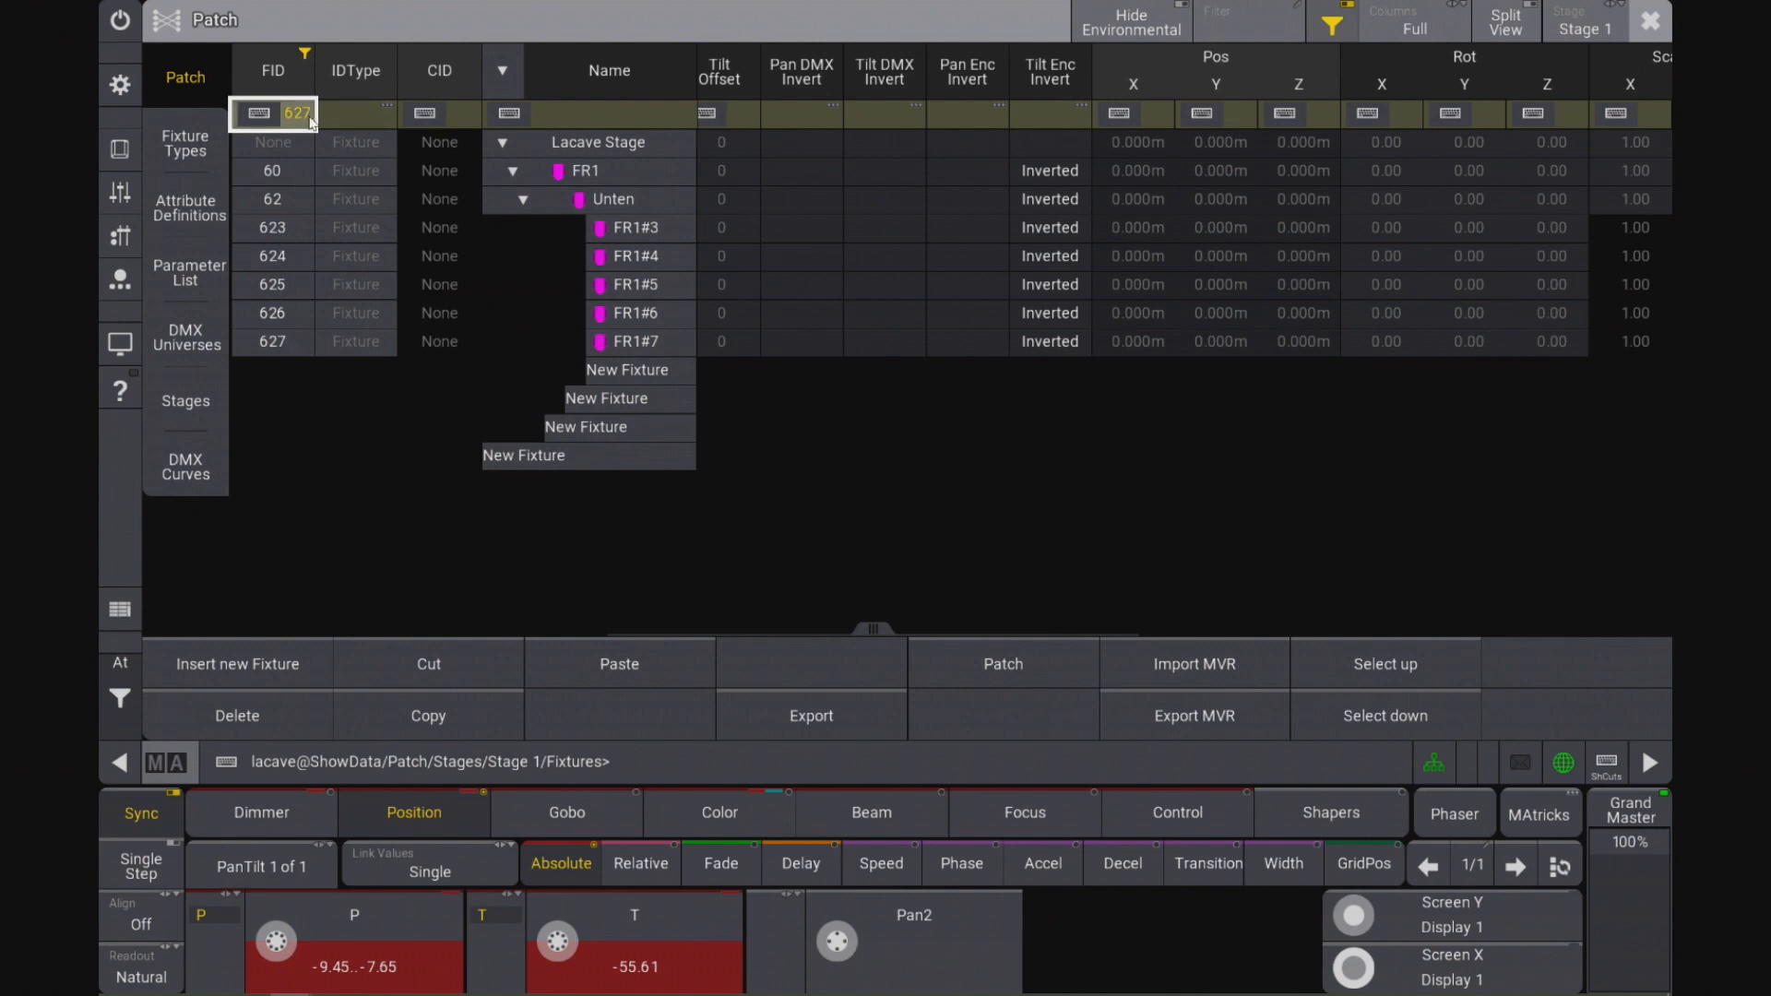
Step: Clear the fixture ID filter and turn off the column filters to show the whole patch from its beginning
key("BackSpace")
key("BackSpace")
key("BackSpace")
key("BackSpace")
key("BackSpace")
key("BackSpace")
key("BackSpace")
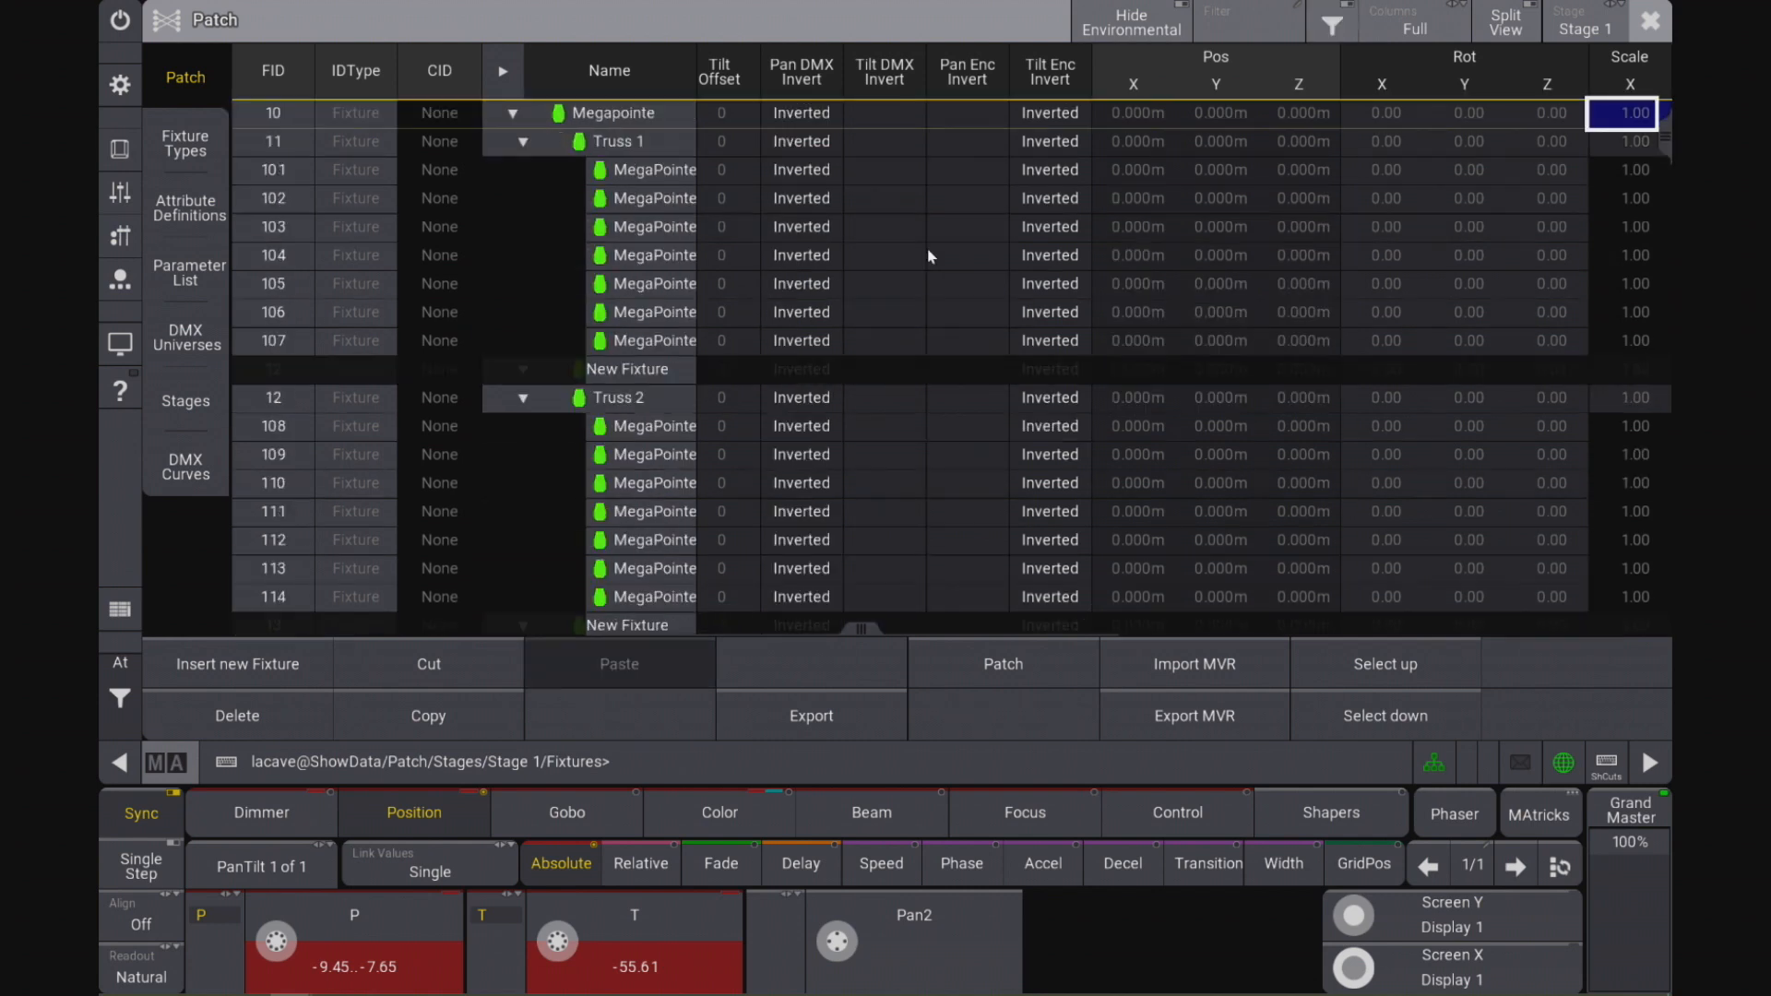
scroll(930, 257, "up", 13)
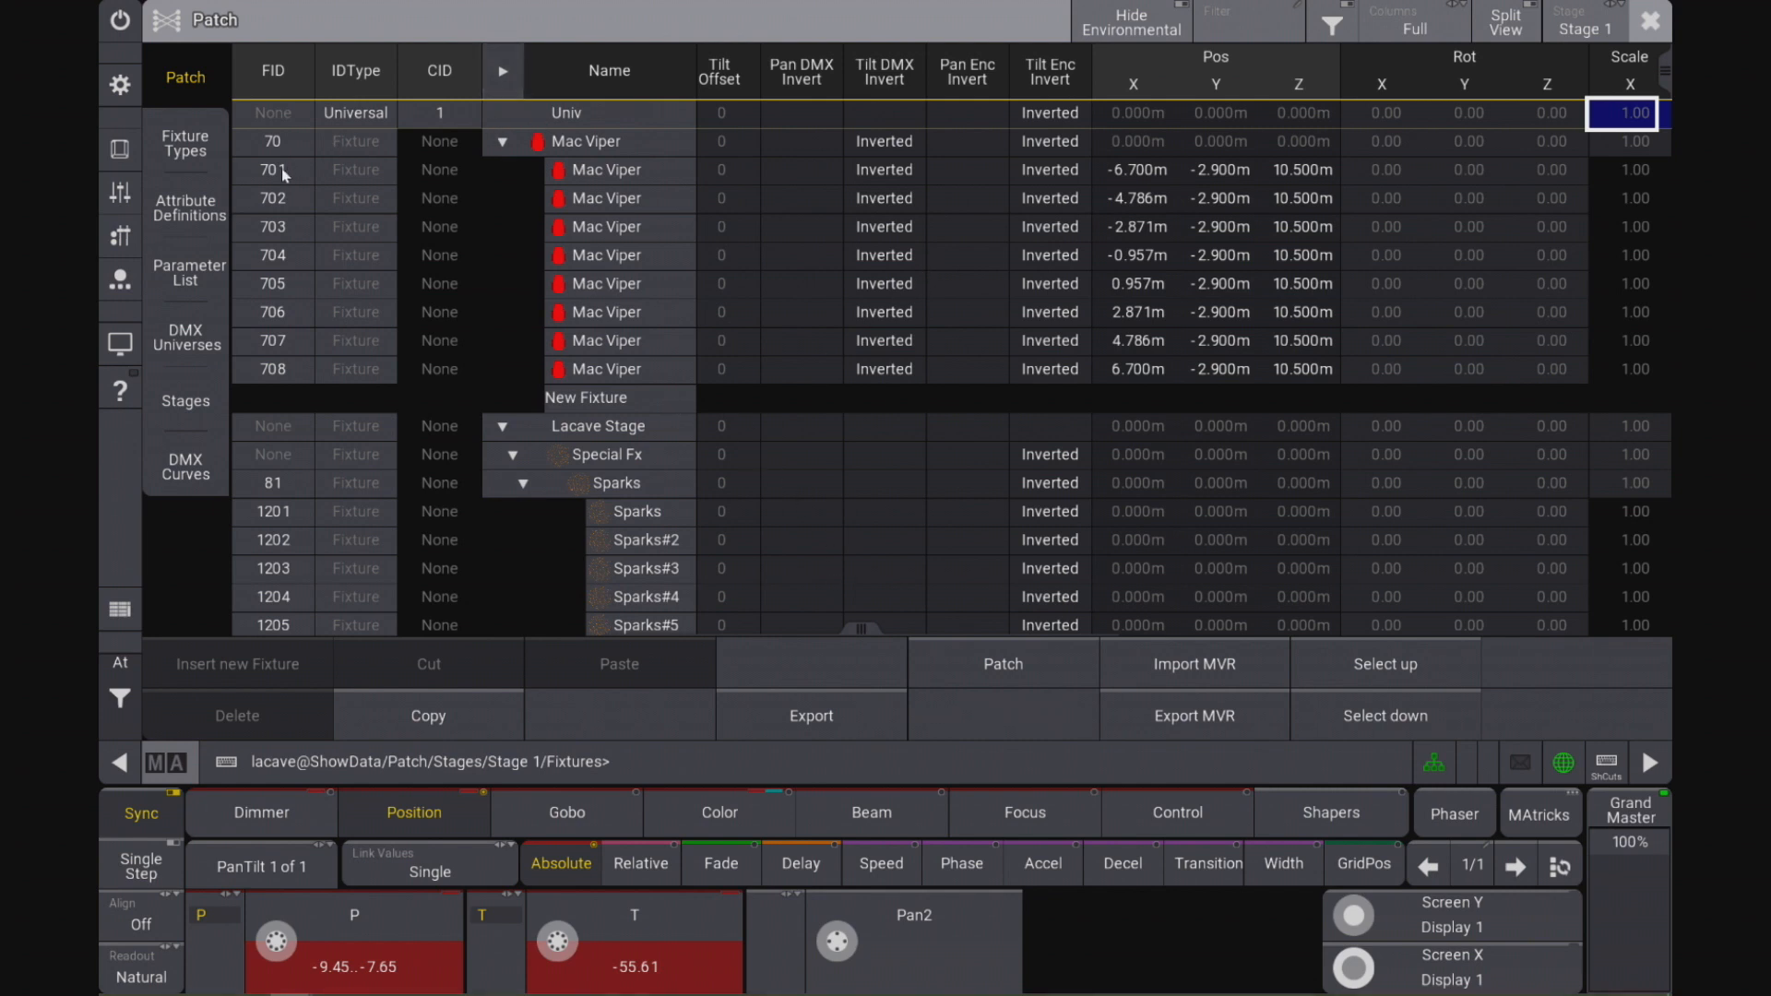
Step: Collapse and re-expand the Mac Viper group, returning to the first columns of the fixture list
left_click(504, 142)
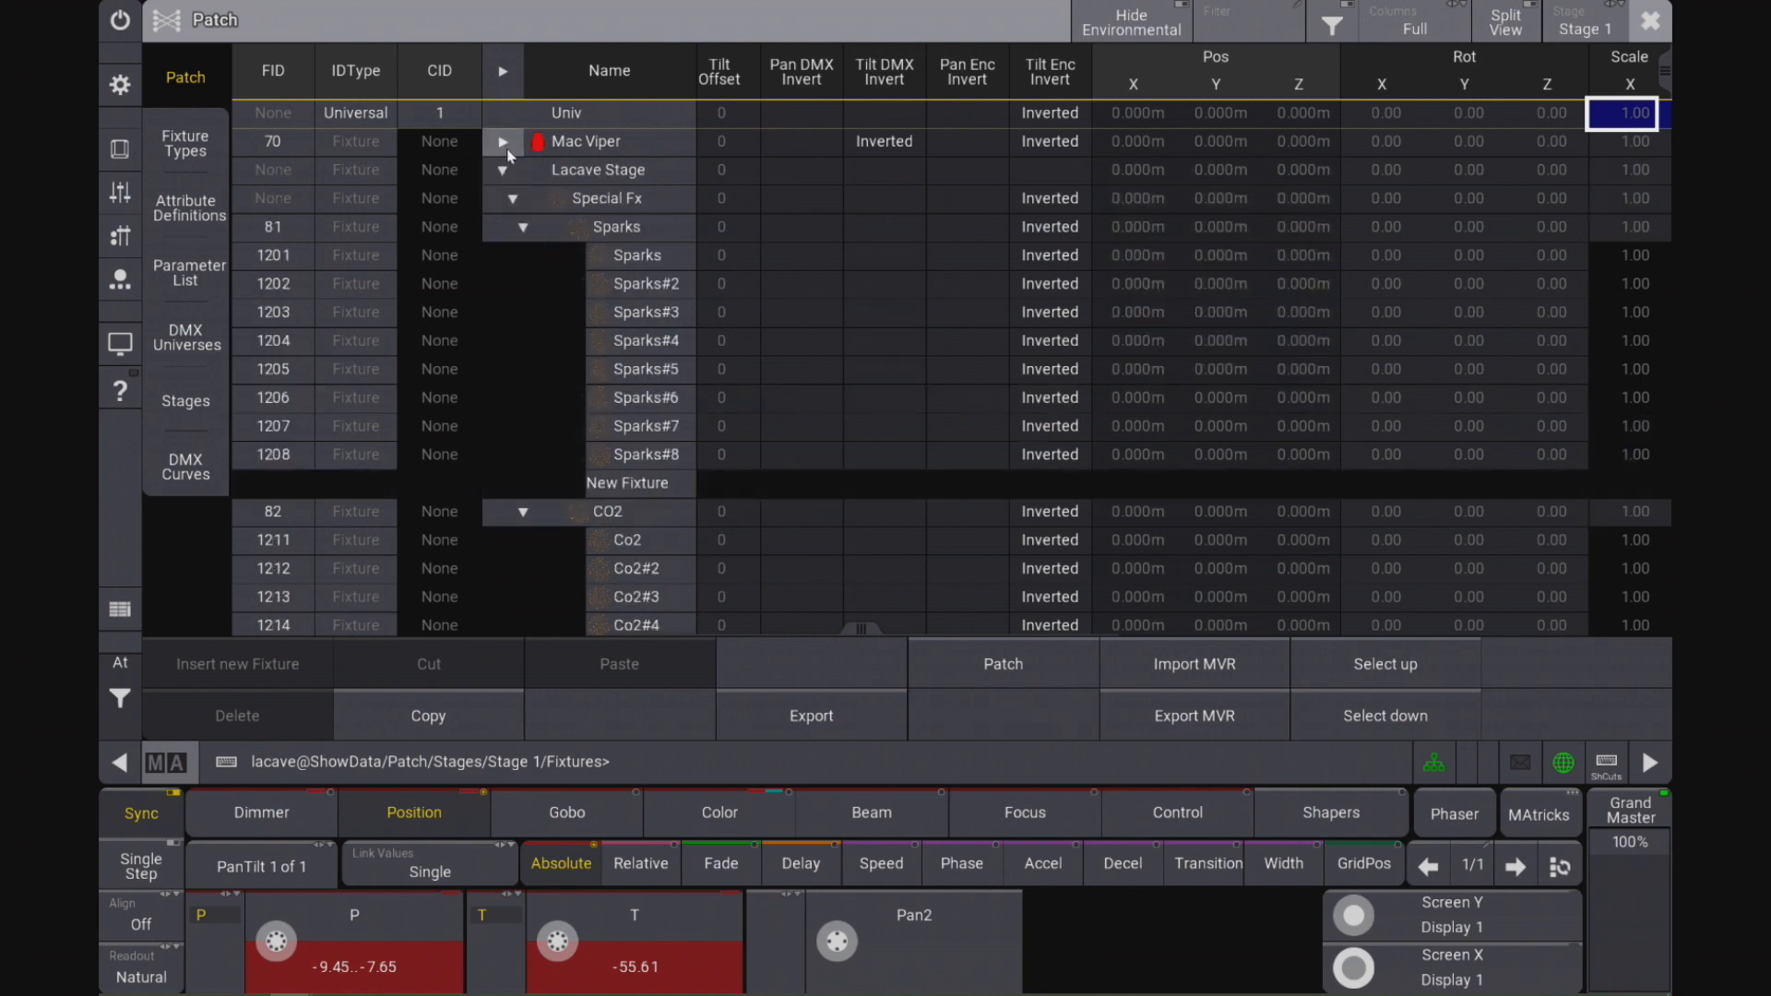
left_click(504, 142)
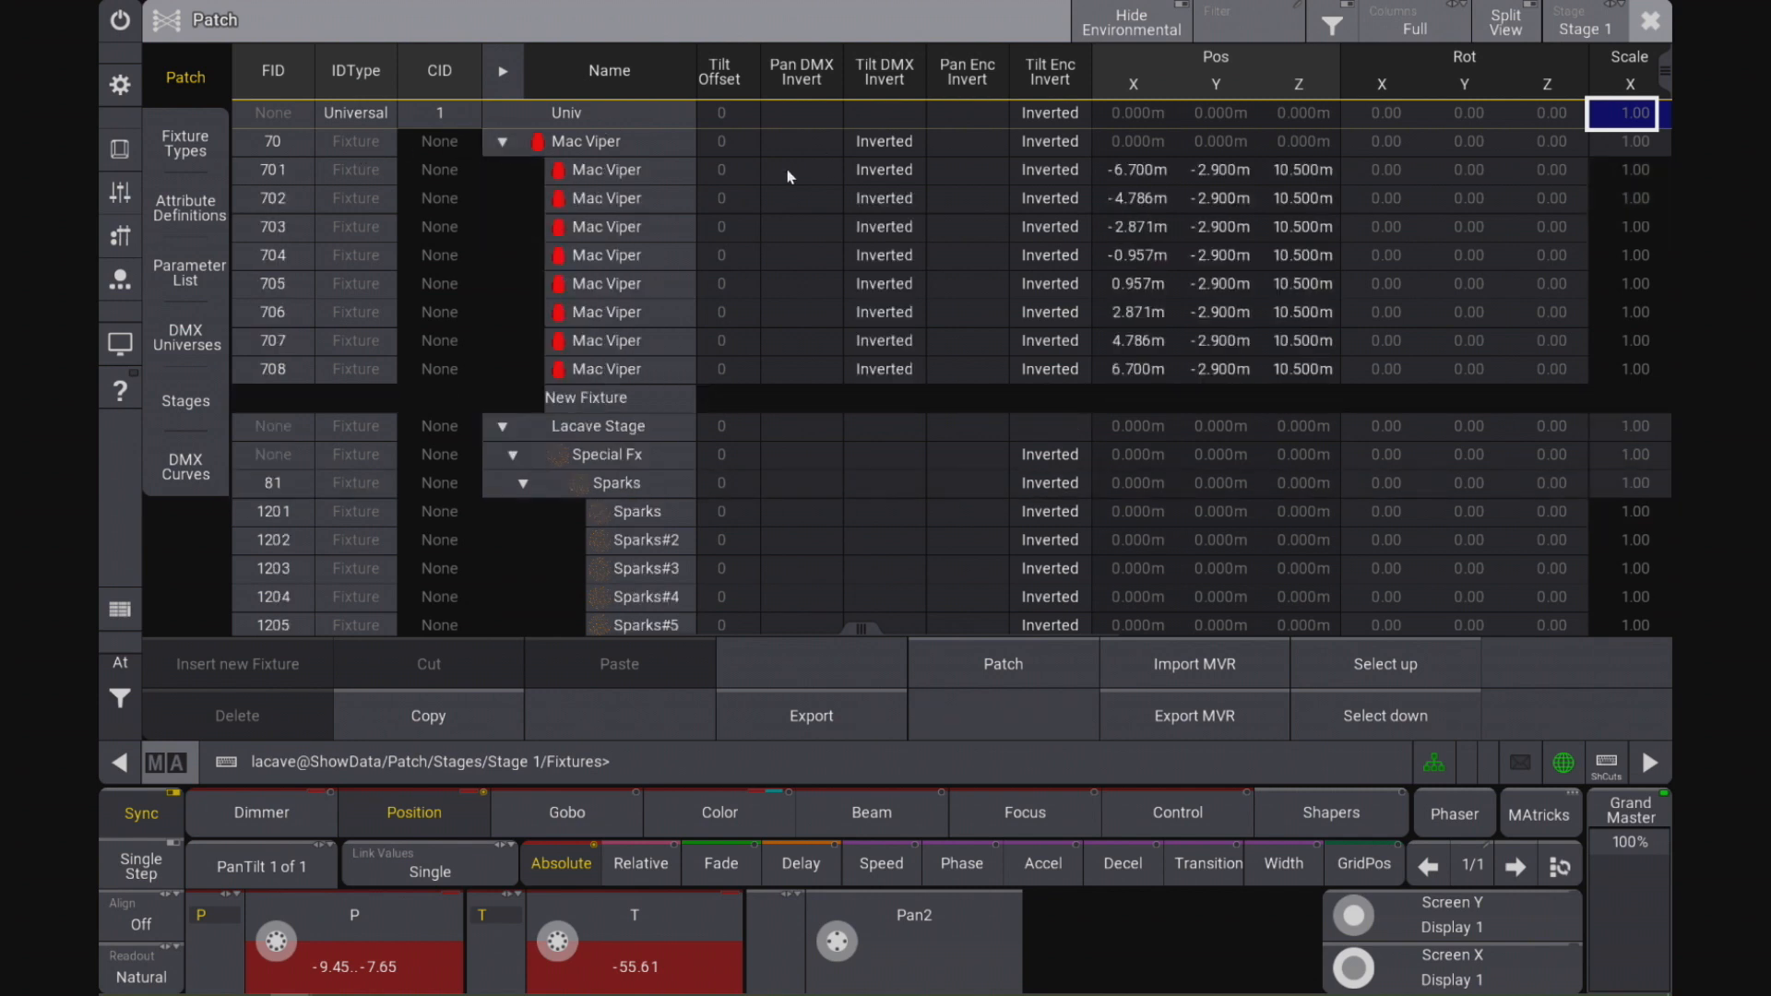
key("Home")
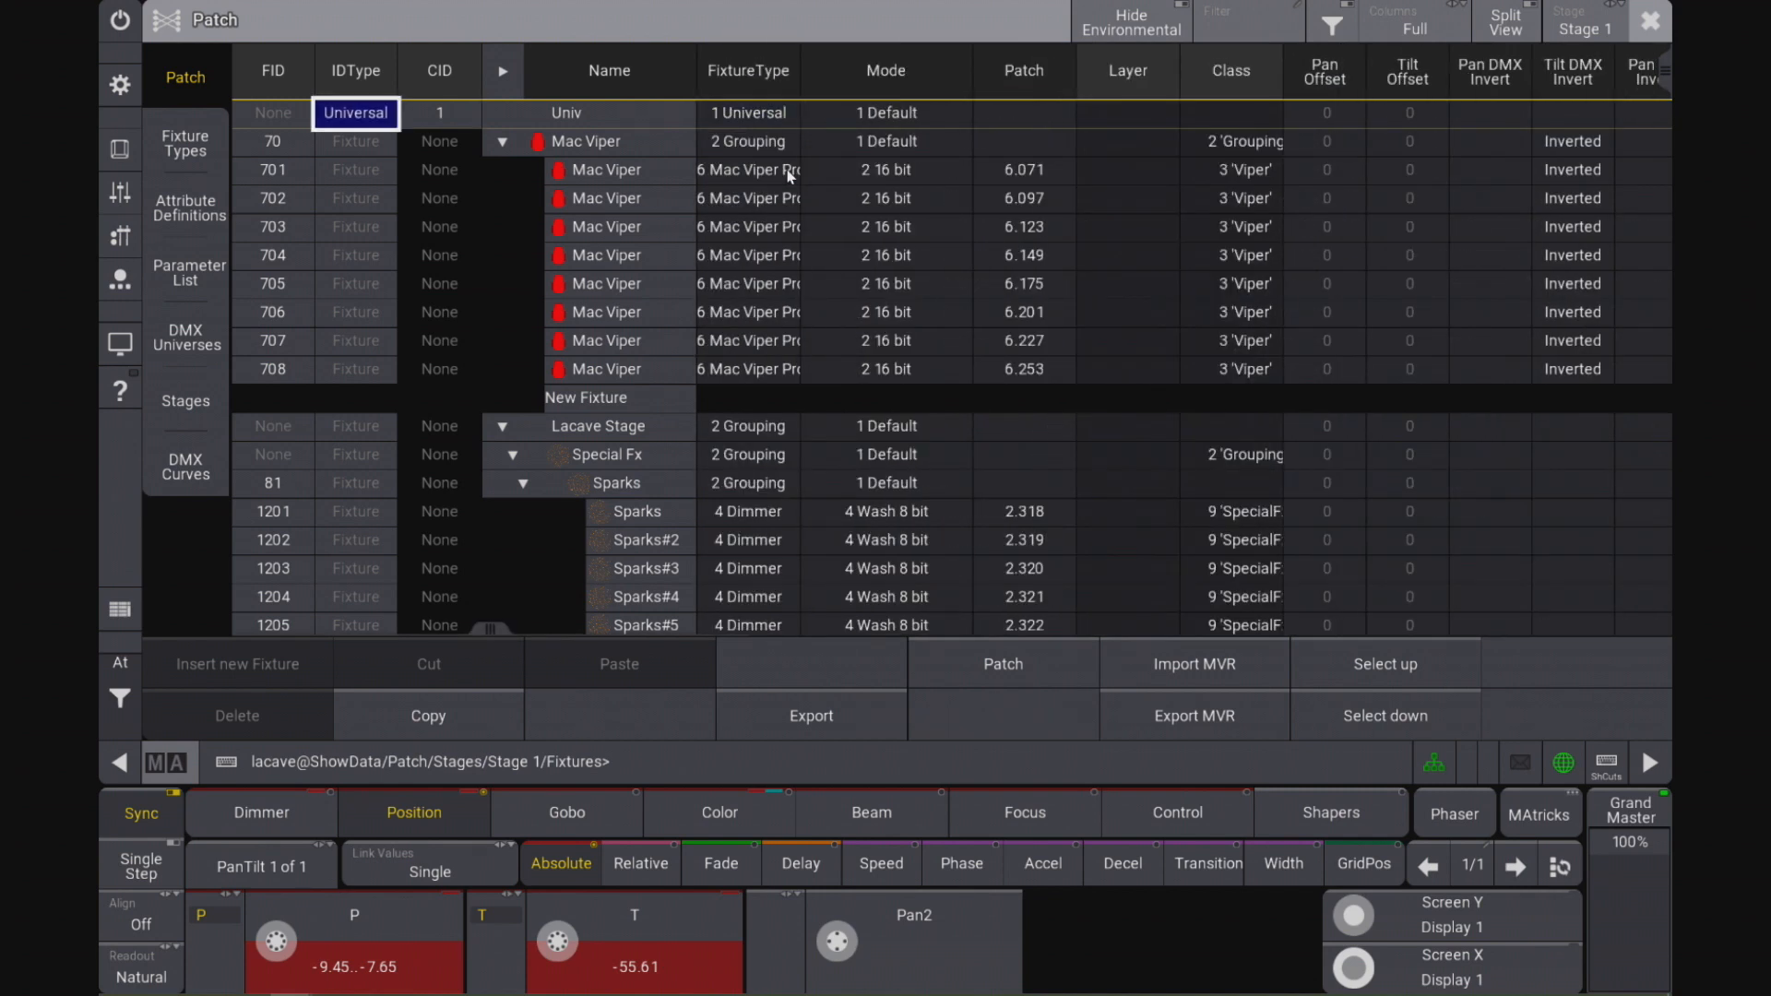
Step: Examine the modes available for Mac Viper fixture 701 and close the selection without changing the mode
left_click(881, 172)
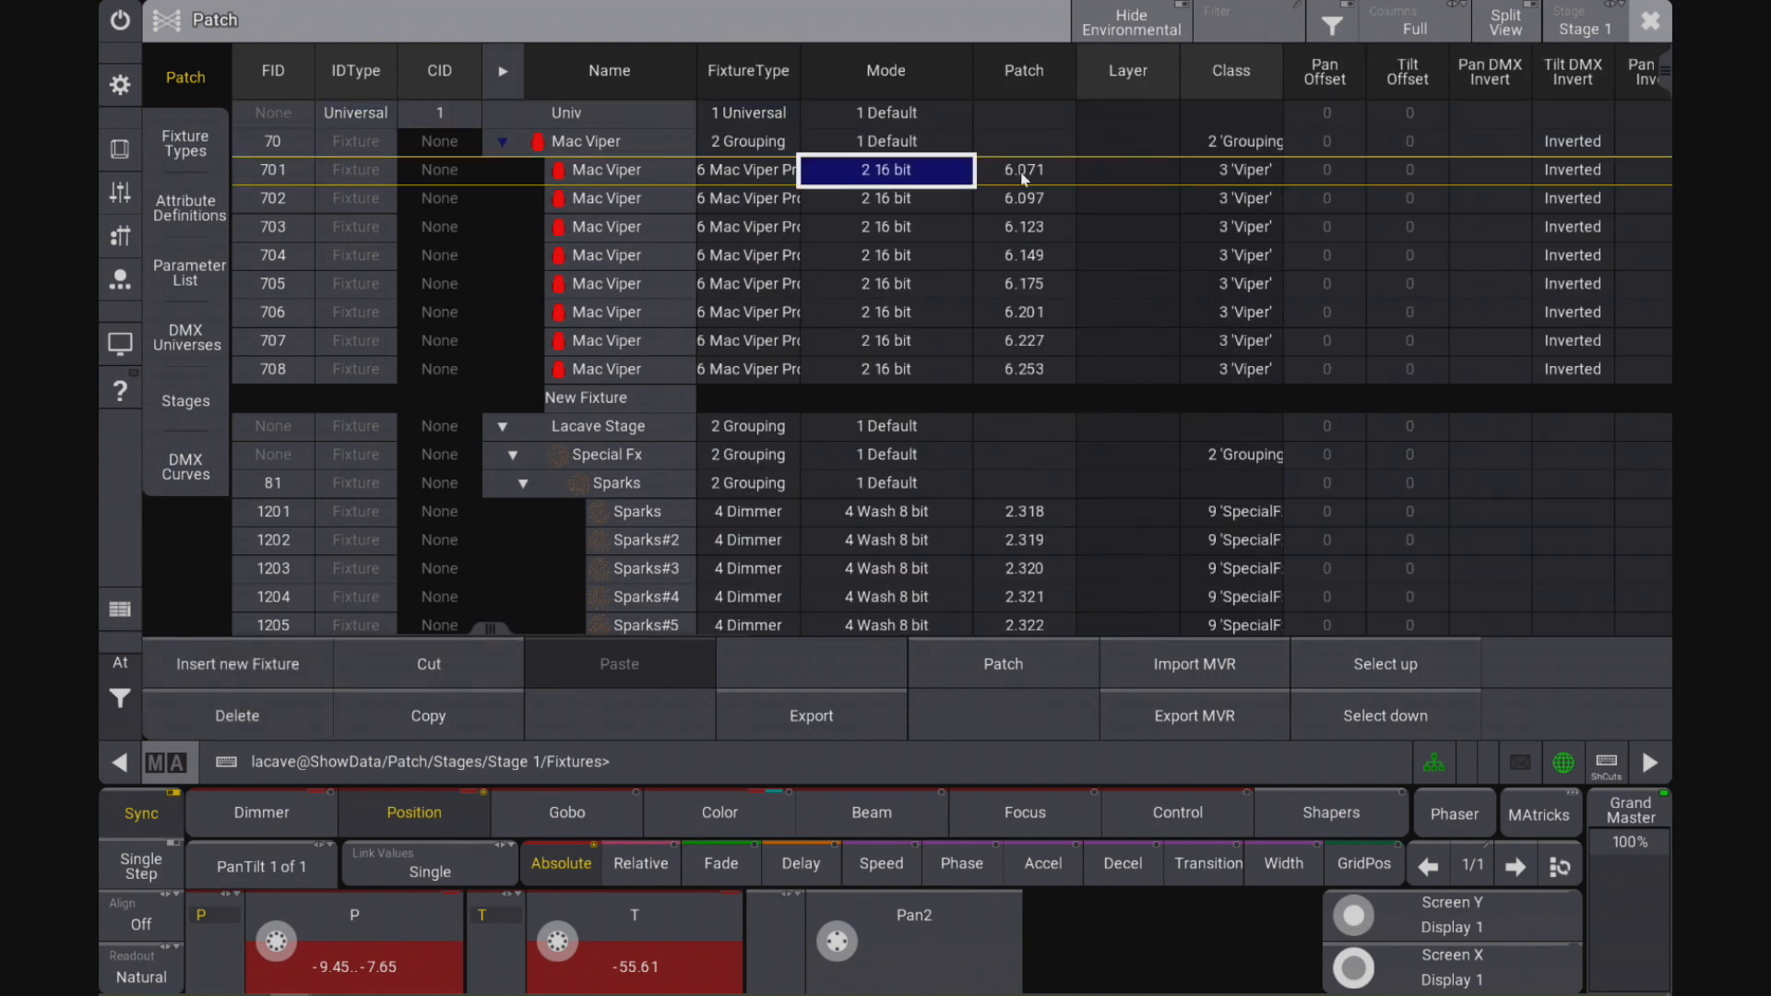
left_click(883, 175)
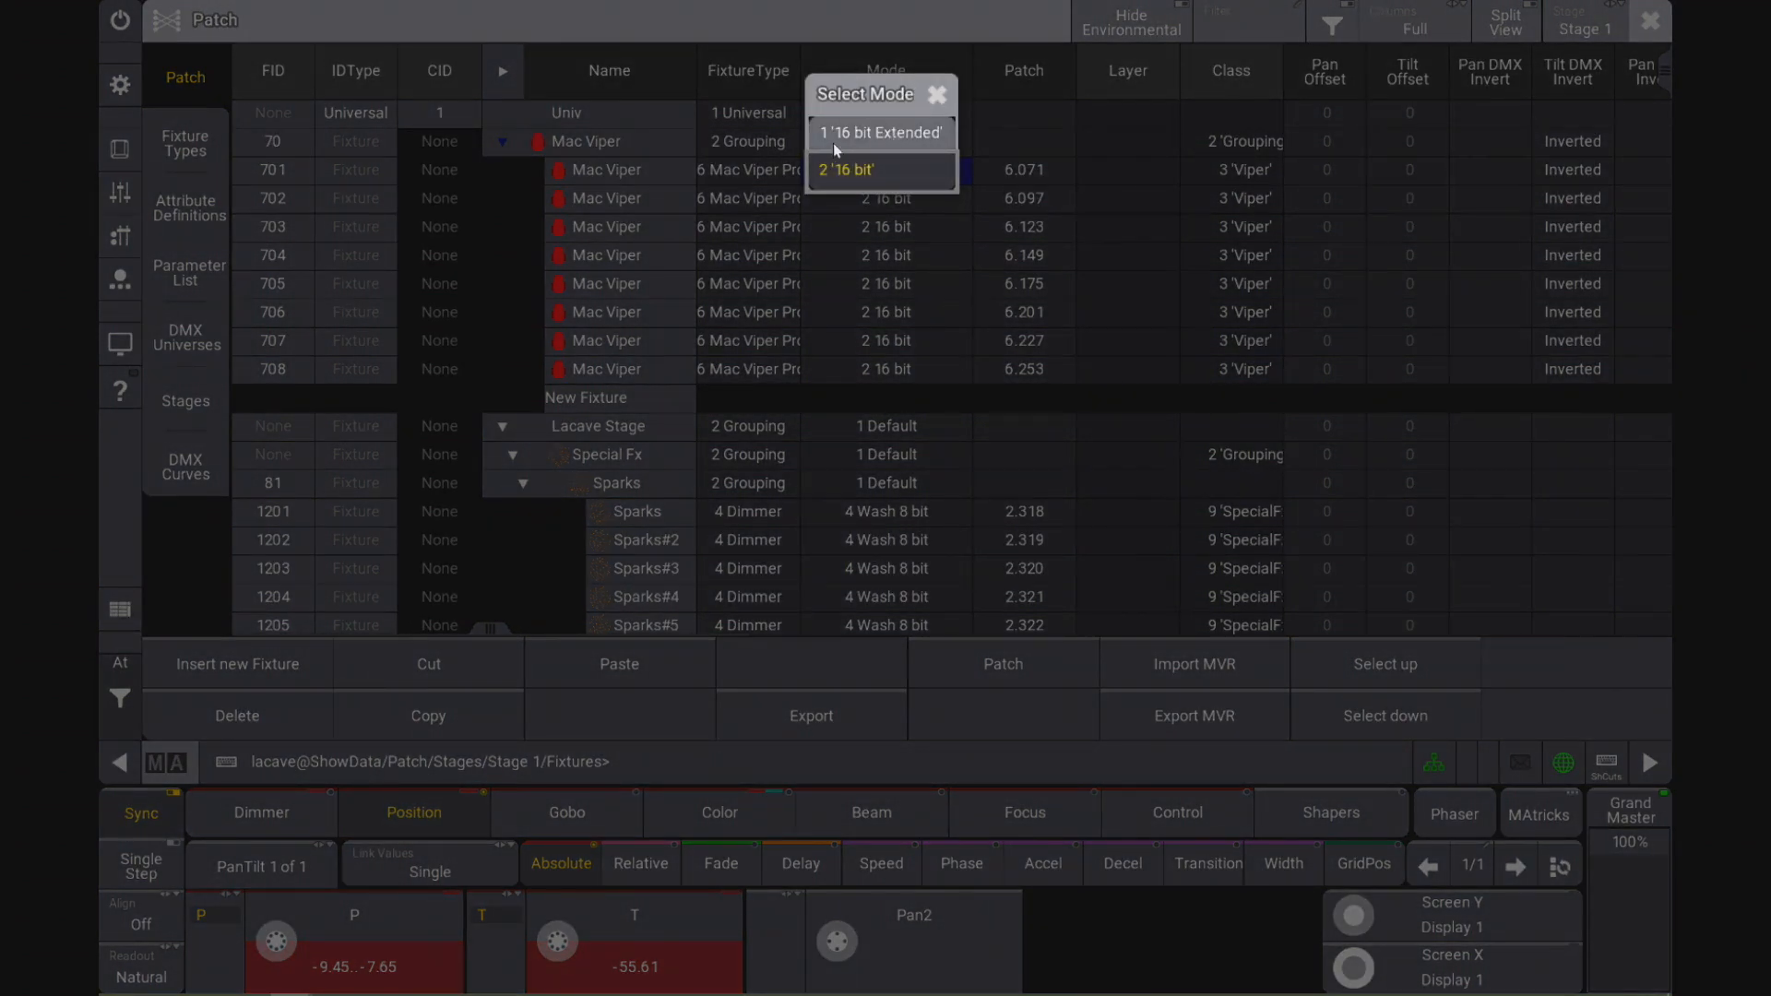
left_click(937, 97)
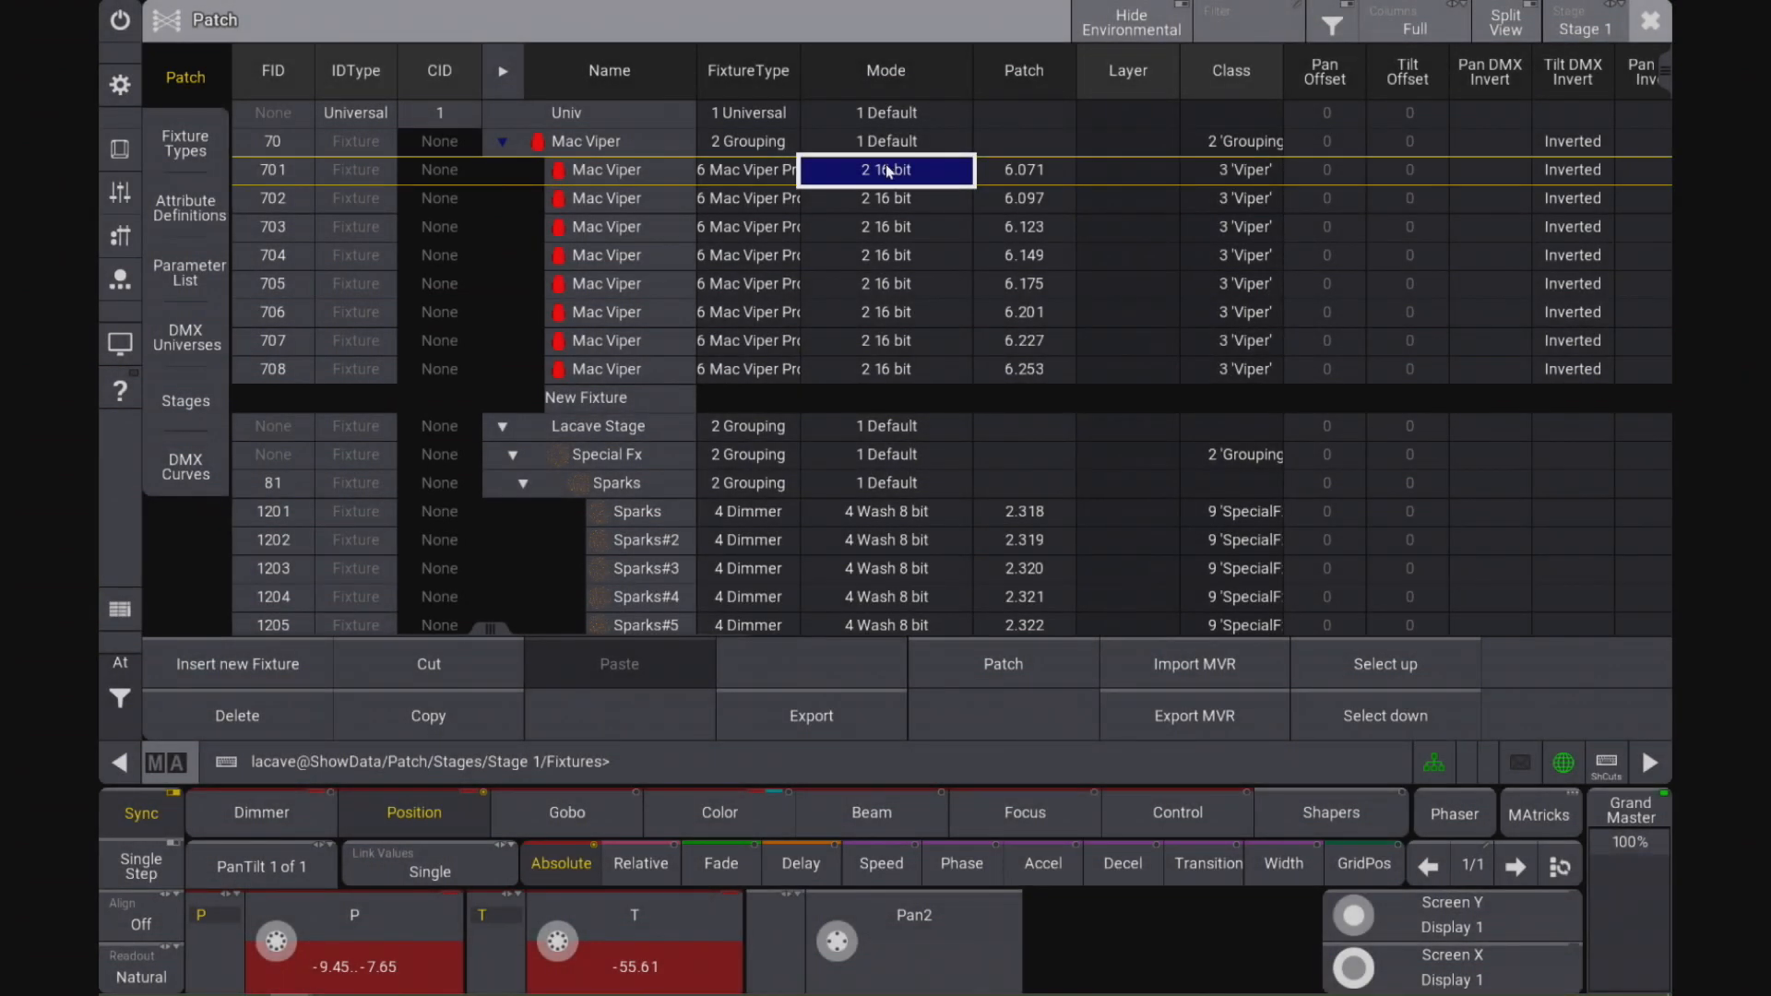
Step: Review fixture 701's settings from Patch, Layer and Class through the offsets, inversions and positions to Appearance
left_click(1014, 175)
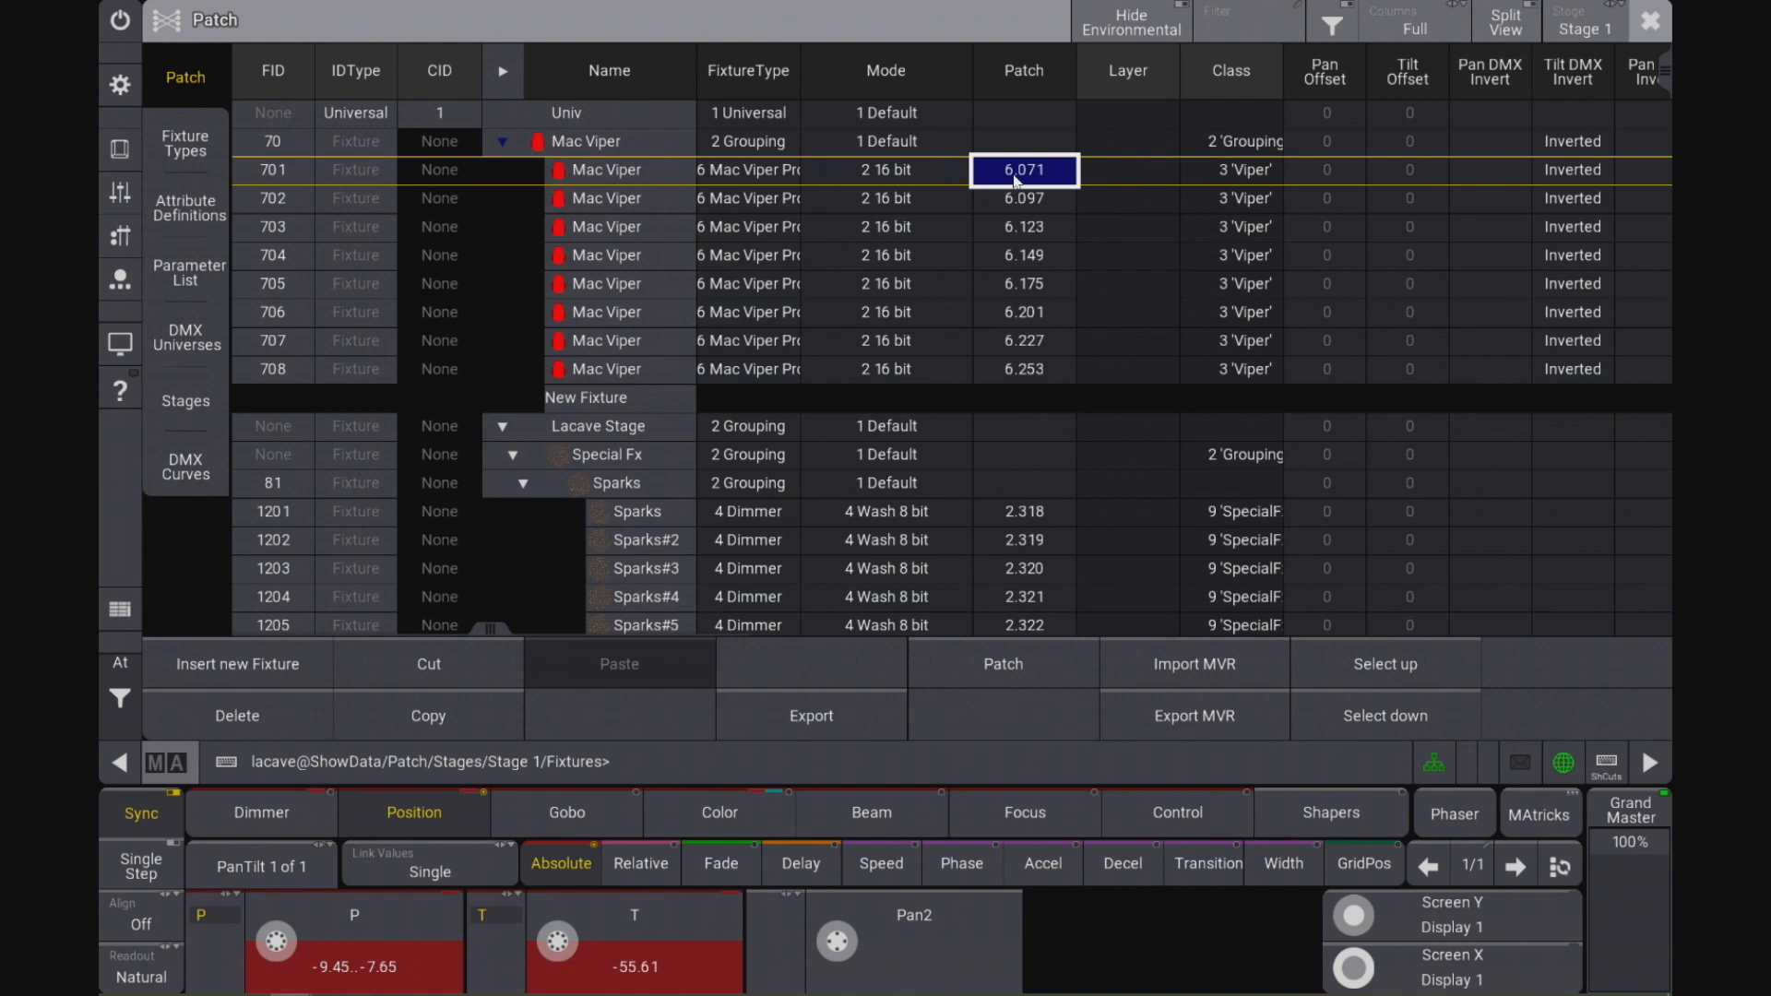
key("Right")
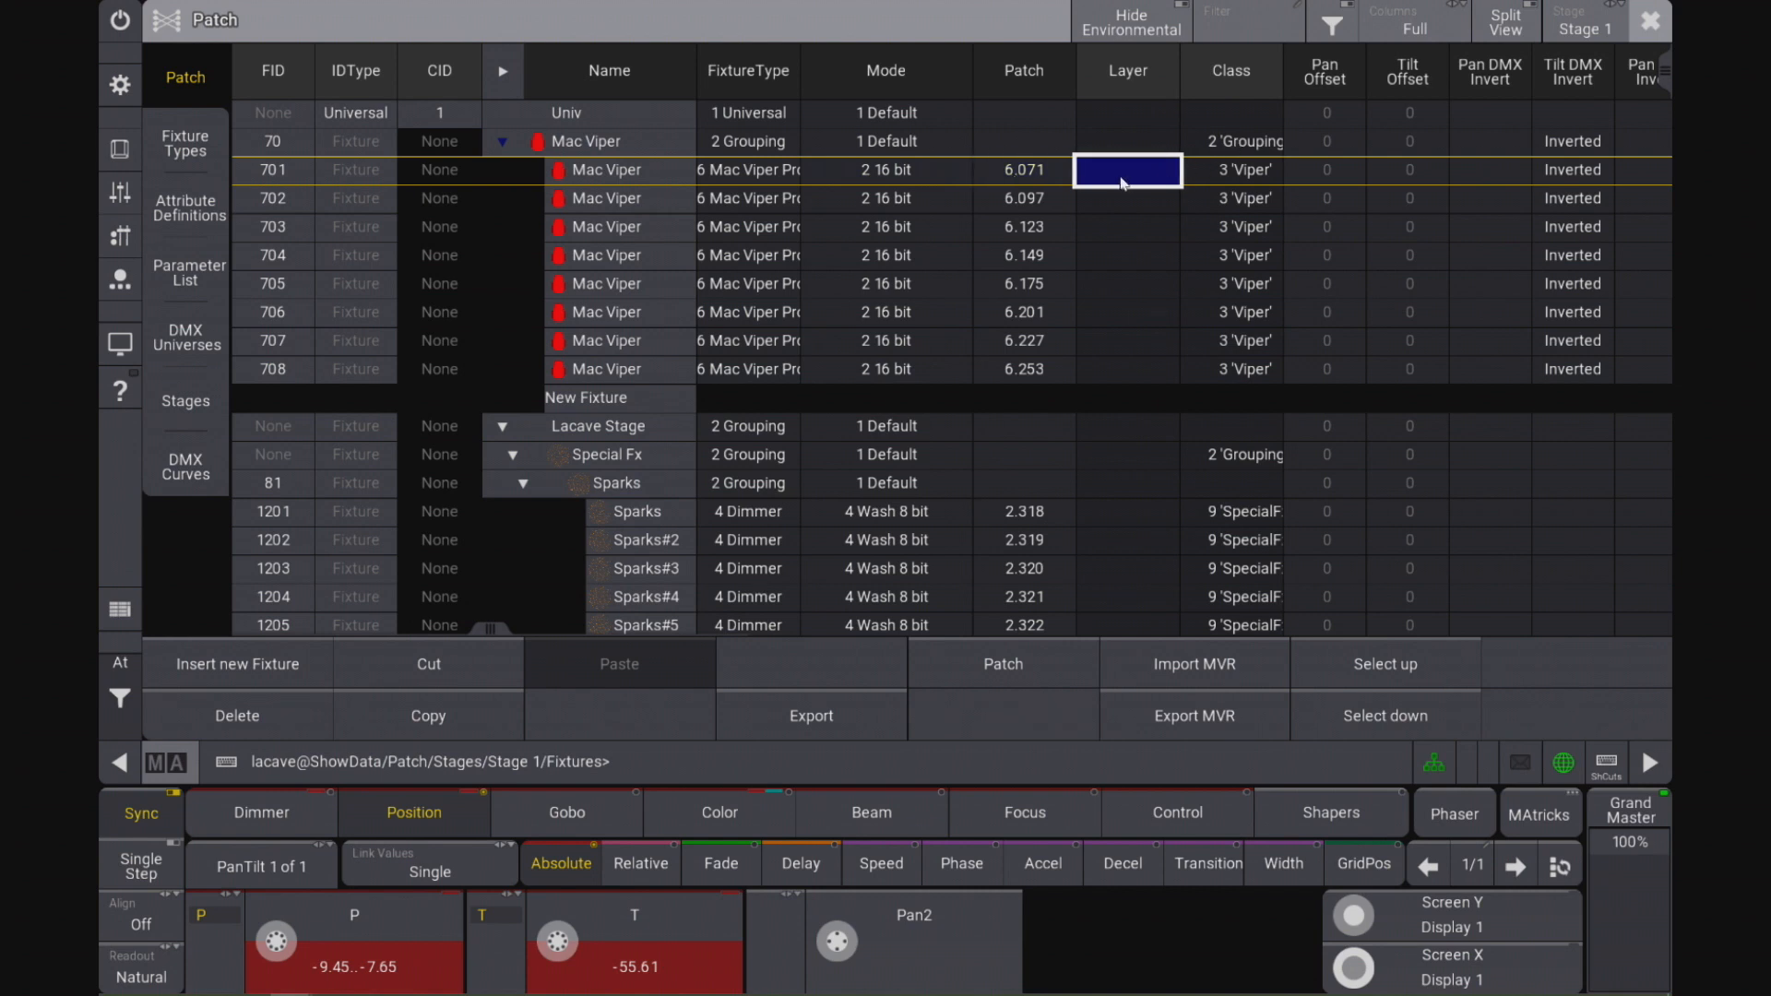
left_click(1226, 175)
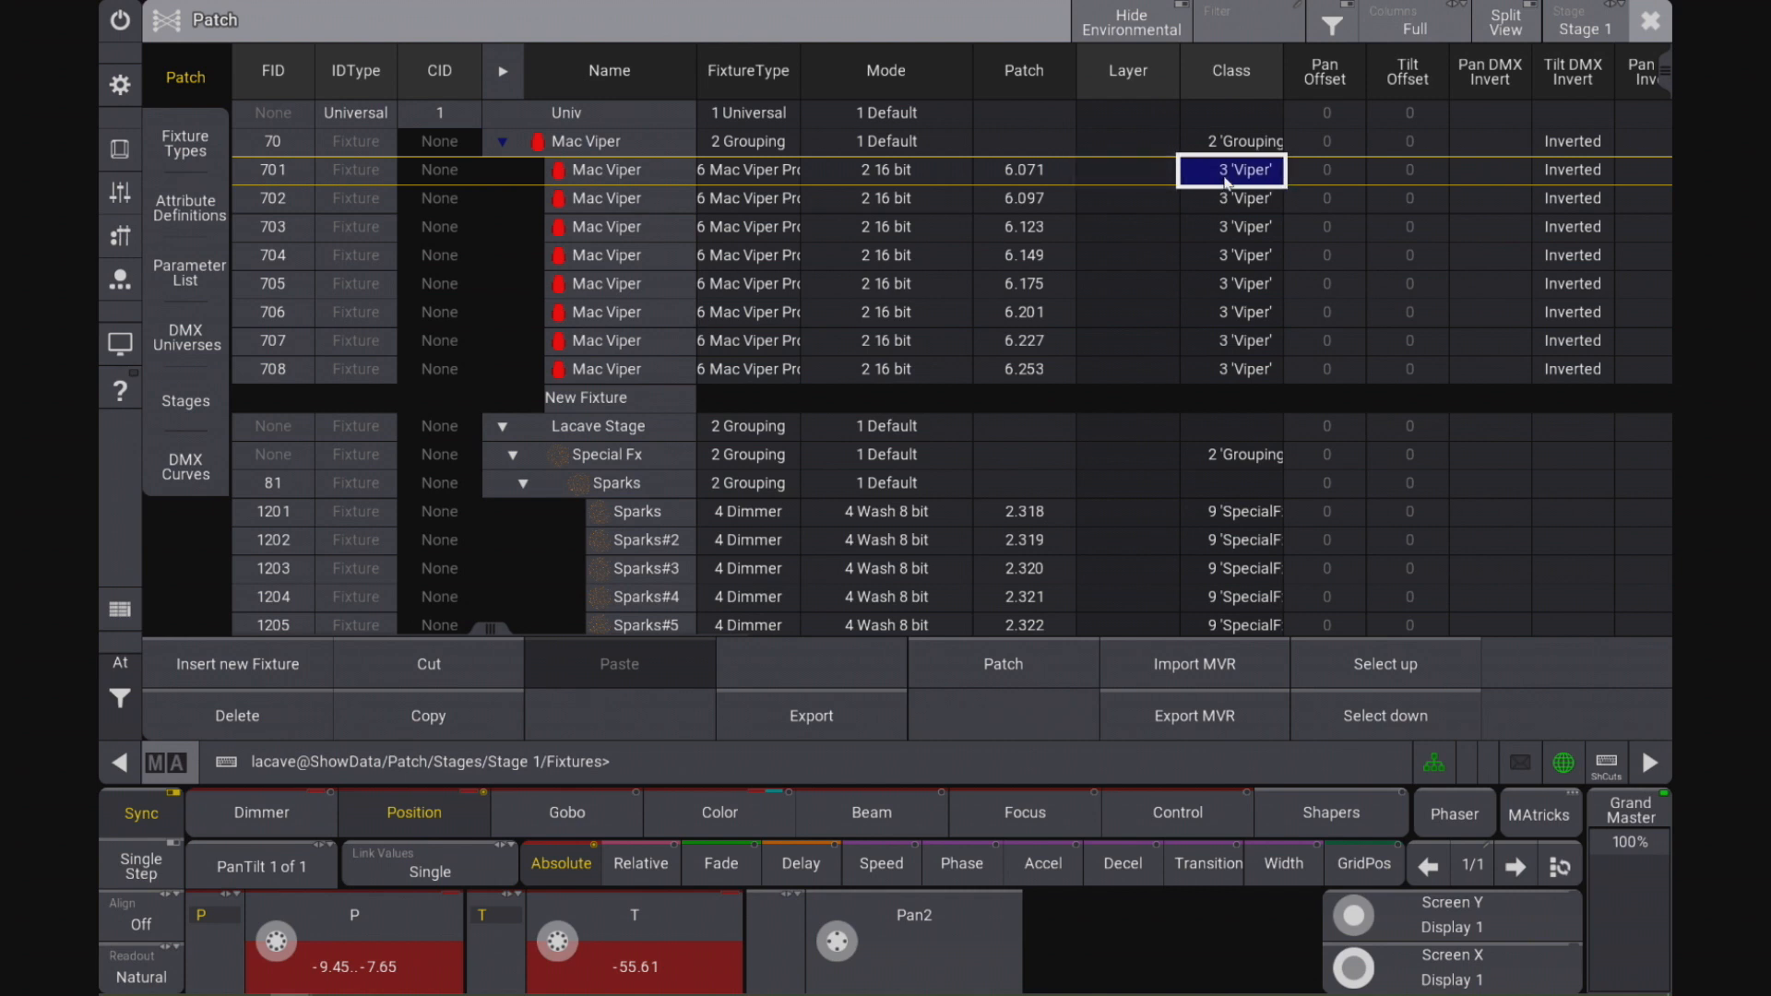
key("Right")
key("Right")
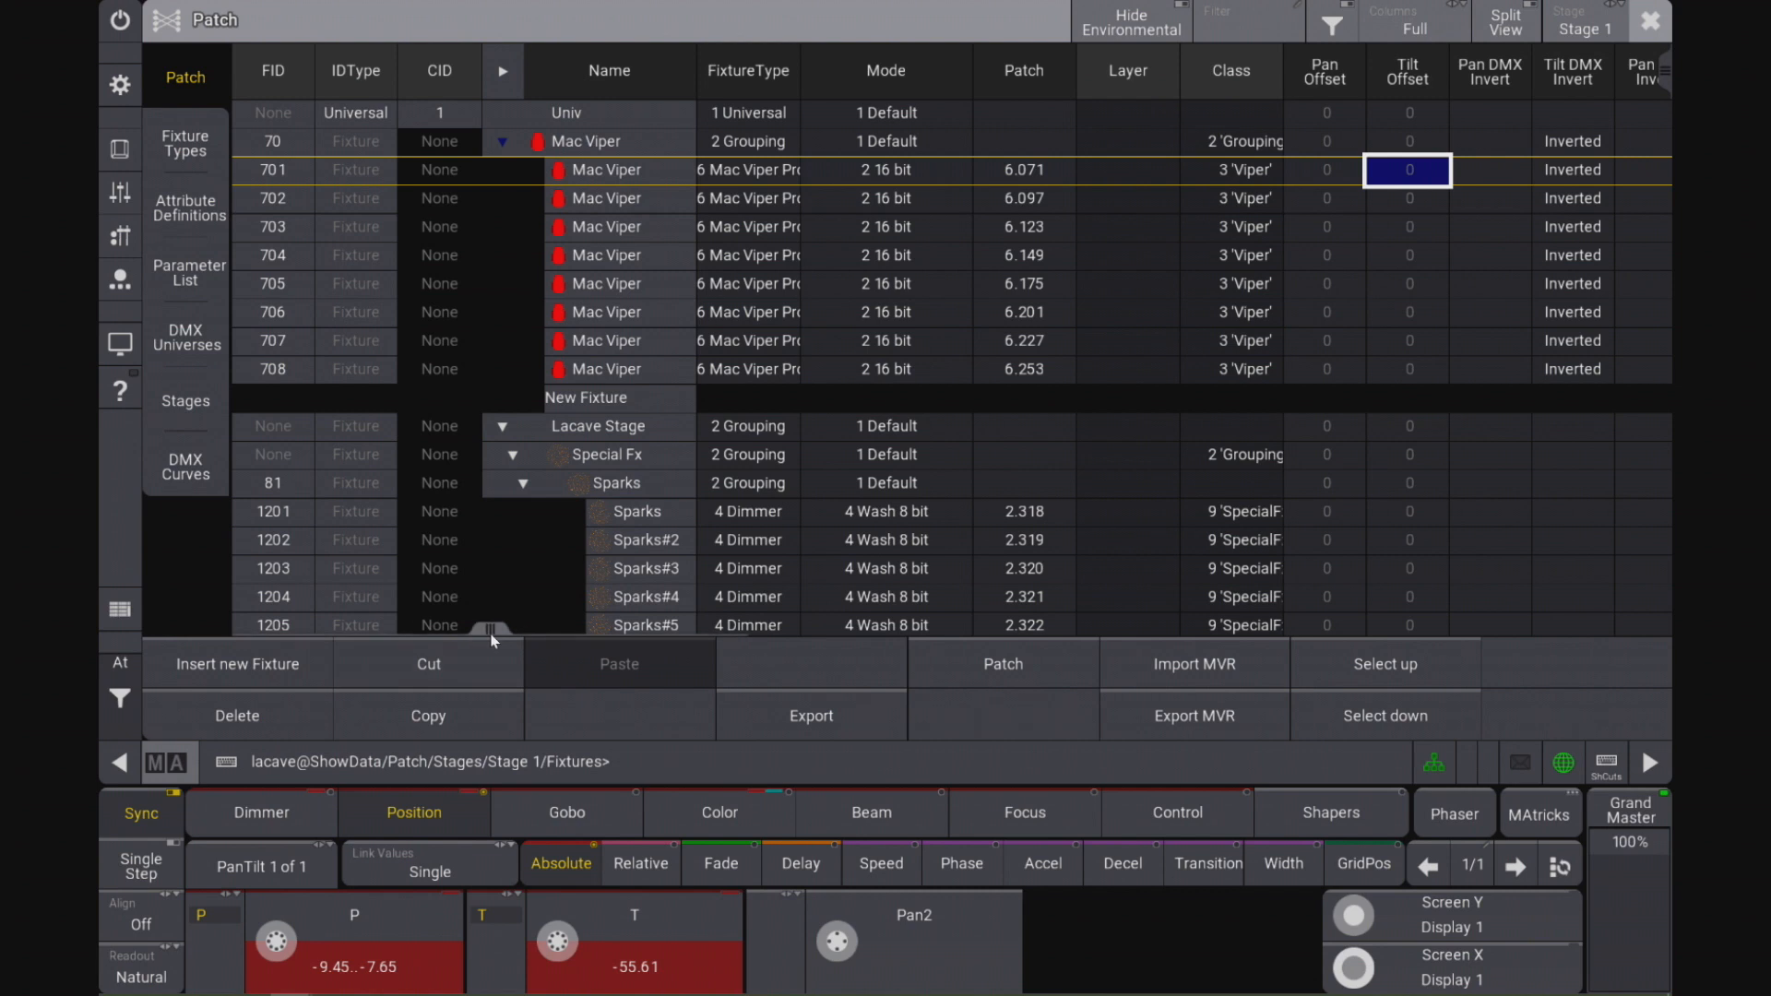
left_click_drag(492, 636, 796, 629)
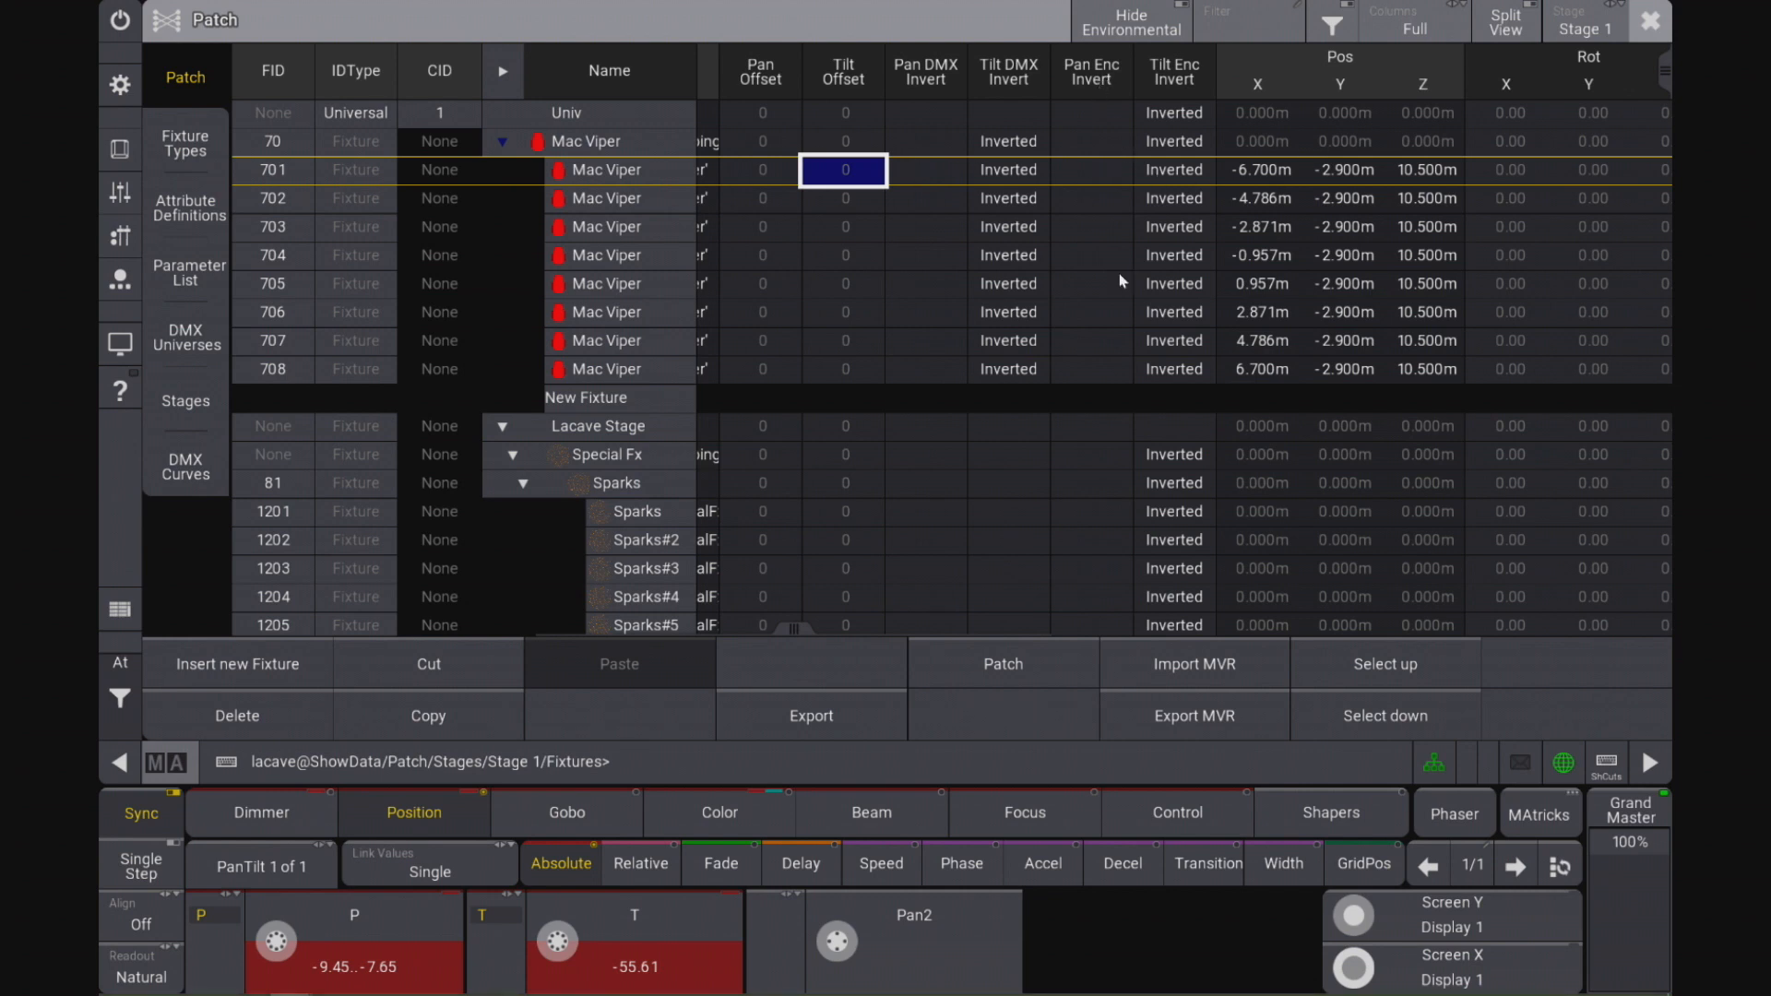
left_click_drag(795, 629, 1446, 639)
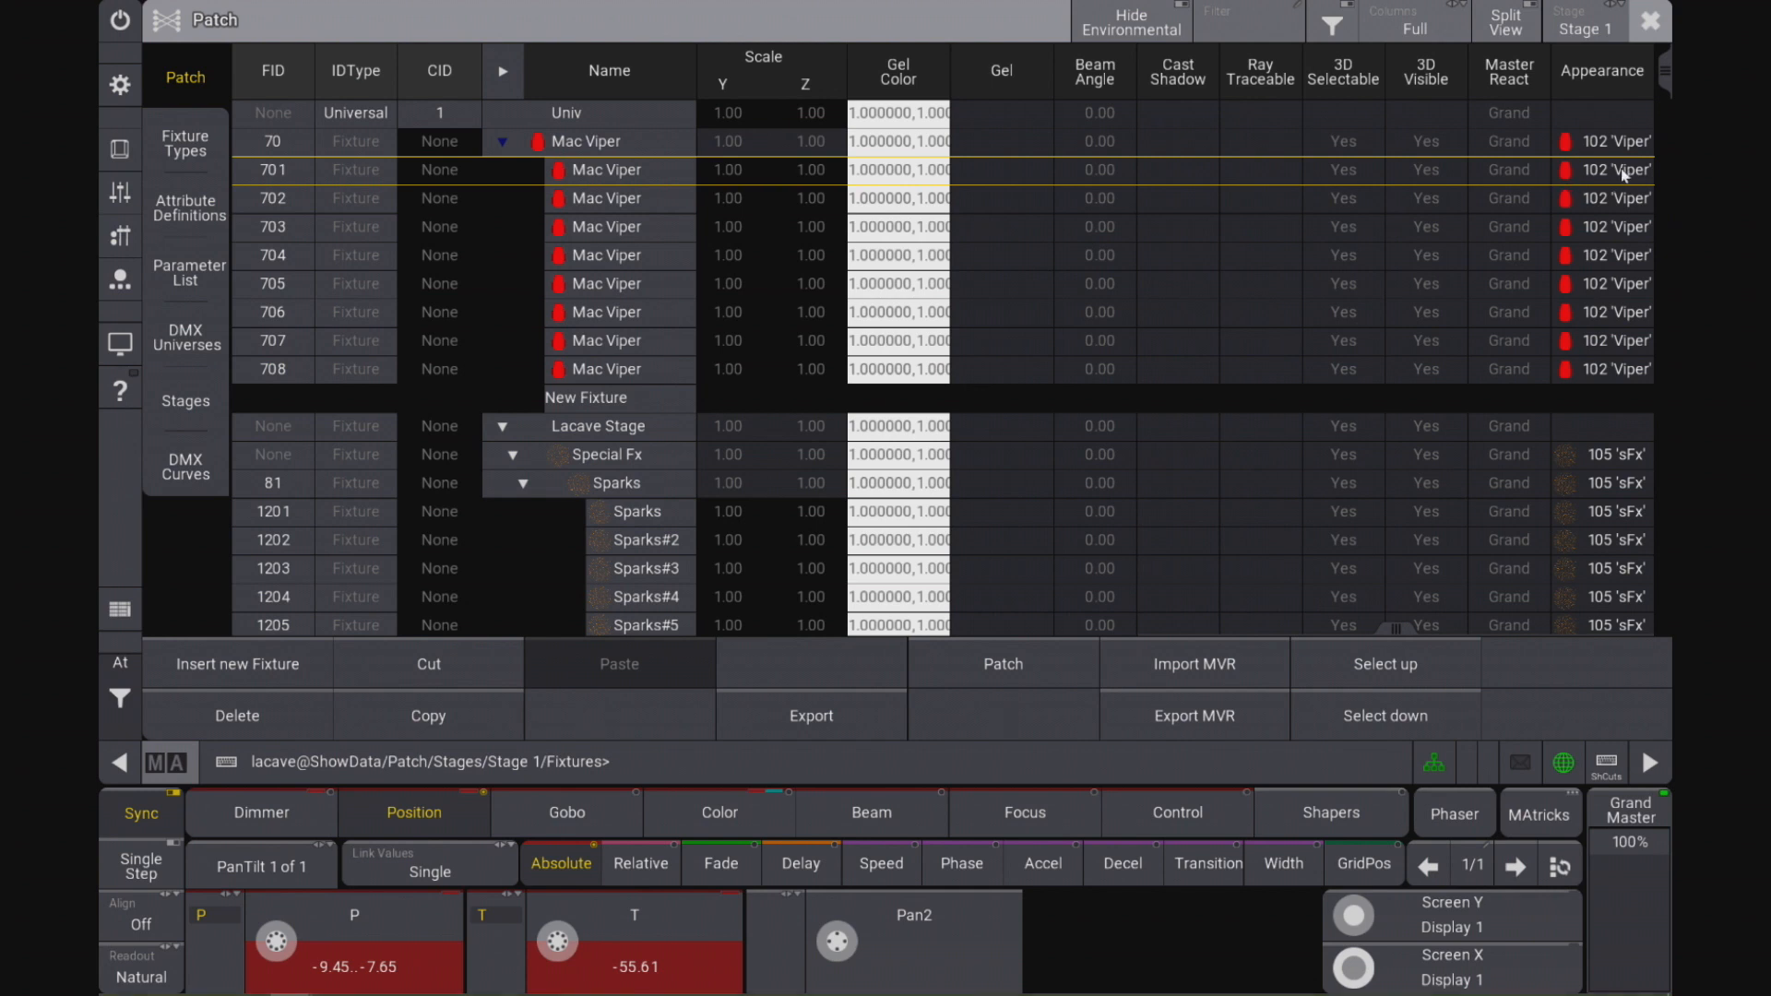
Step: Collapse the Mac Viper group and examine the trusses under Megapointe, leaving that group collapsed
left_click(588, 193)
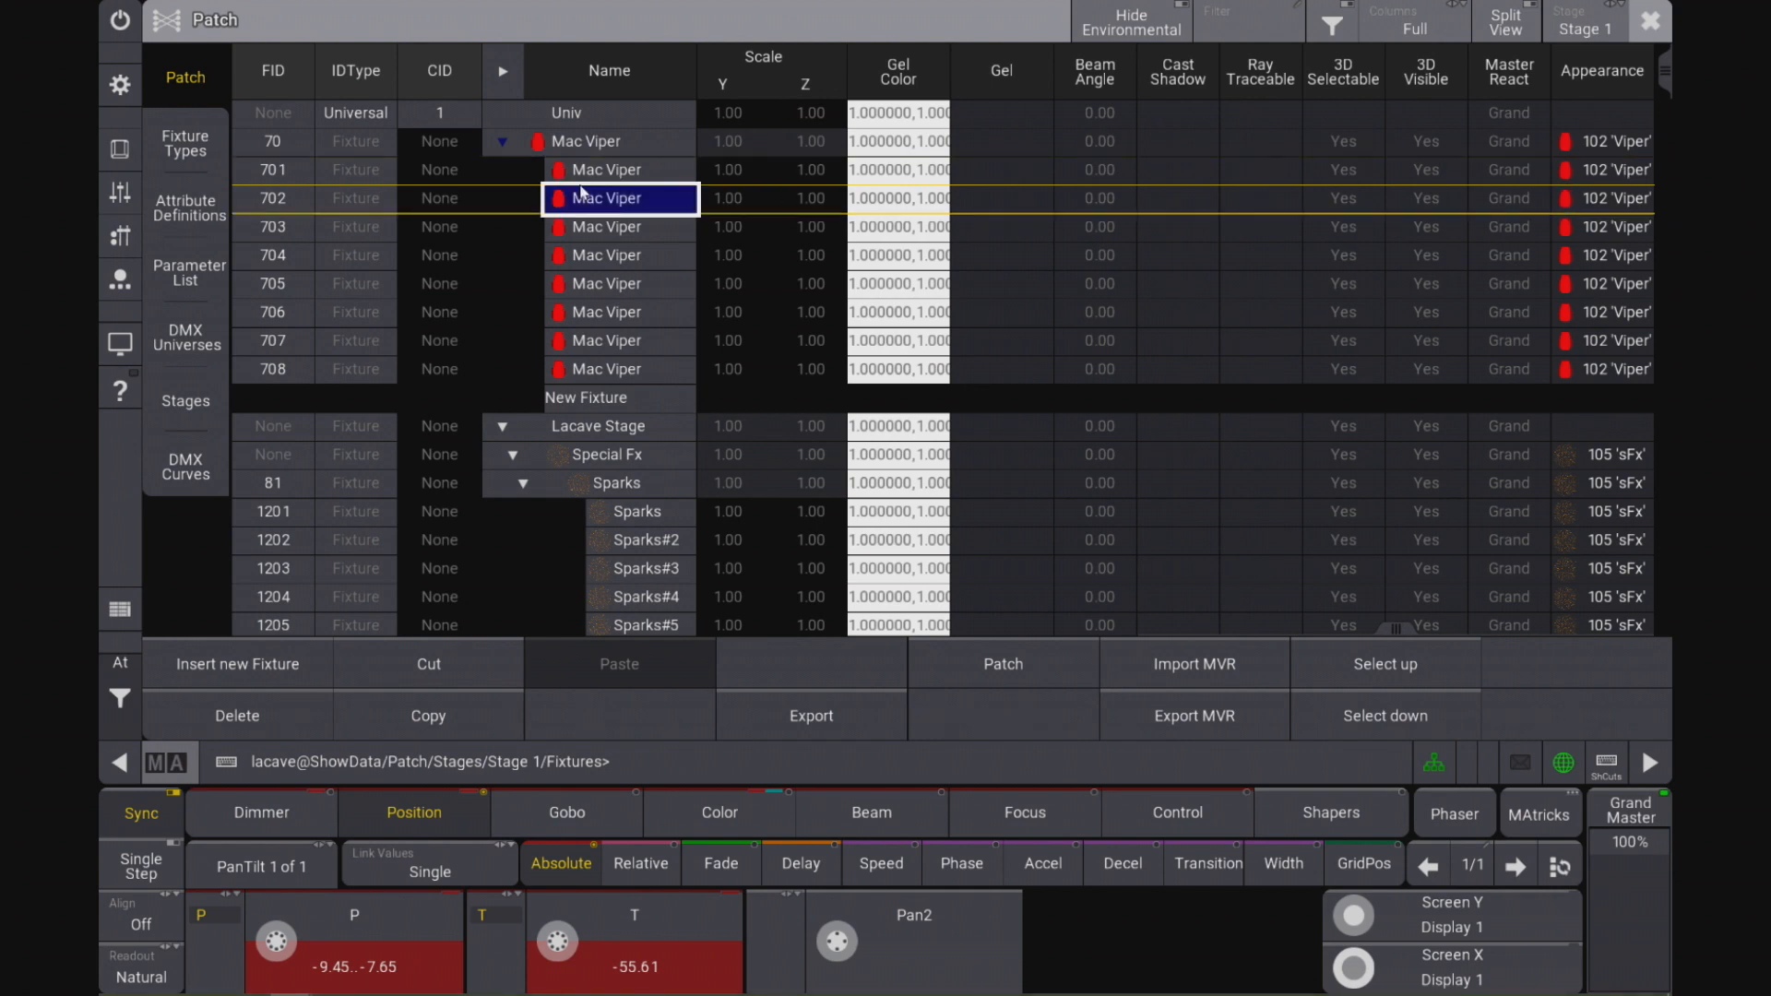
left_click(579, 168)
left_click(502, 141)
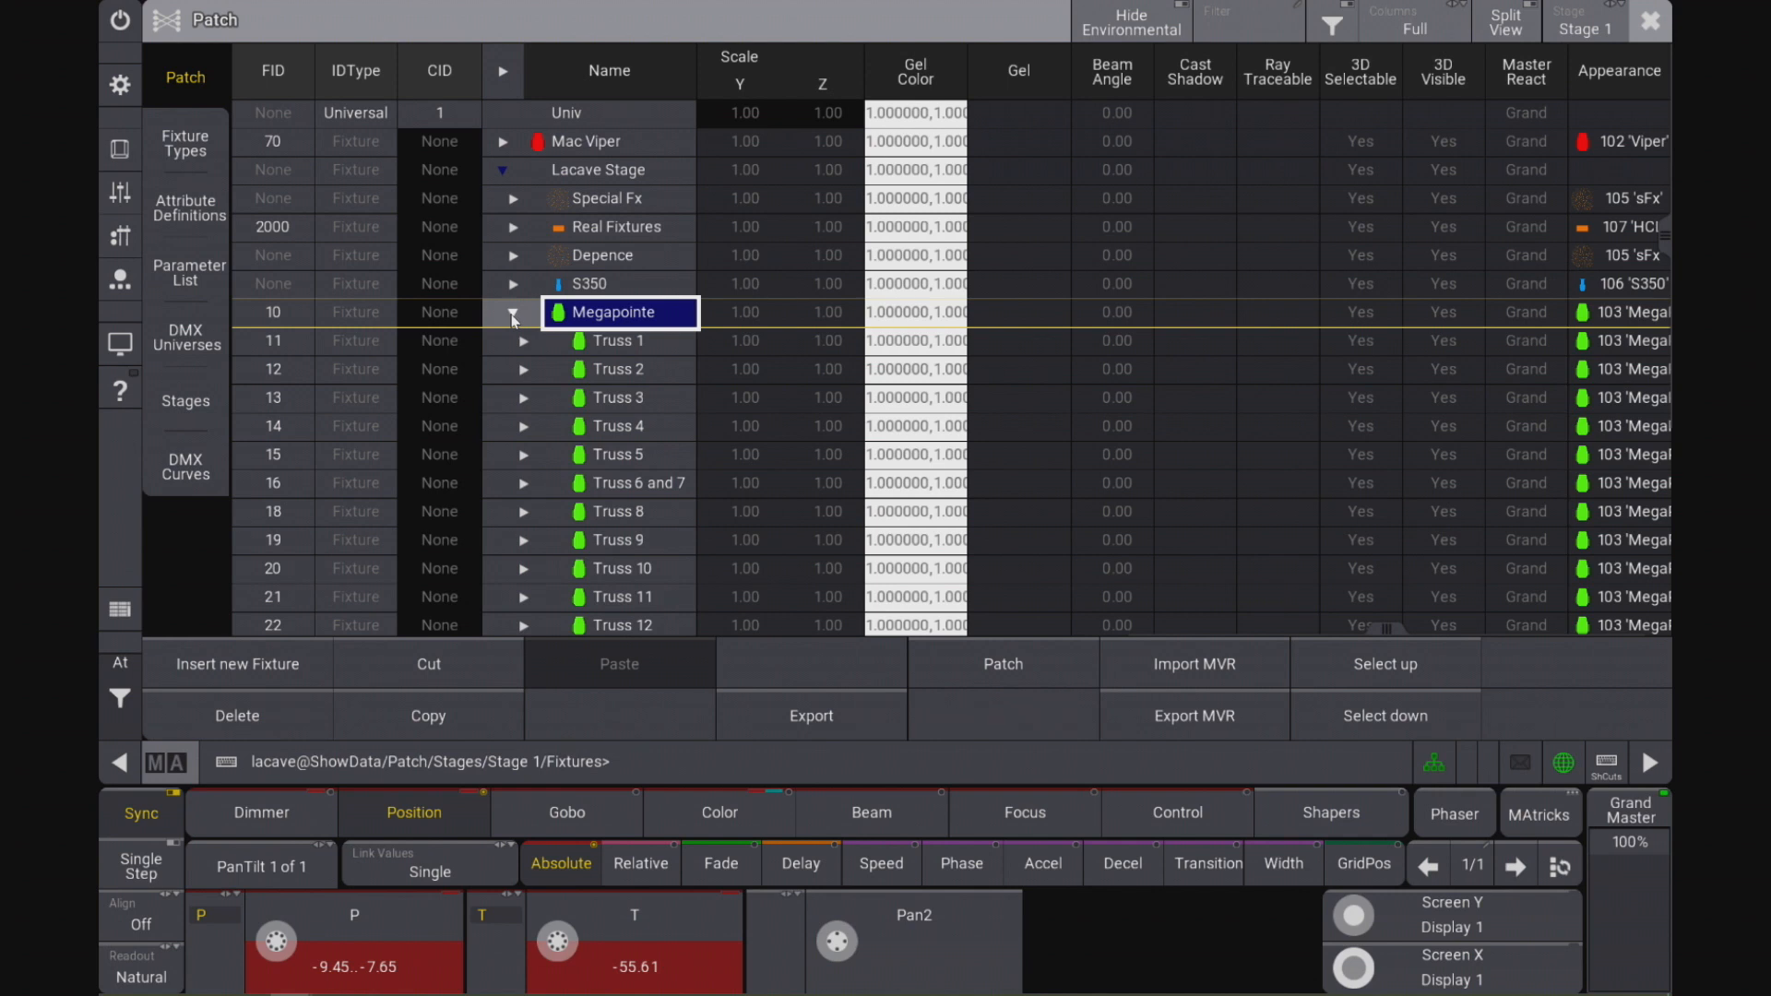
left_click(513, 315)
Step: Expand and collapse the P5 group to examine its rows, and open the patch's Fixture Types
left_click(595, 356)
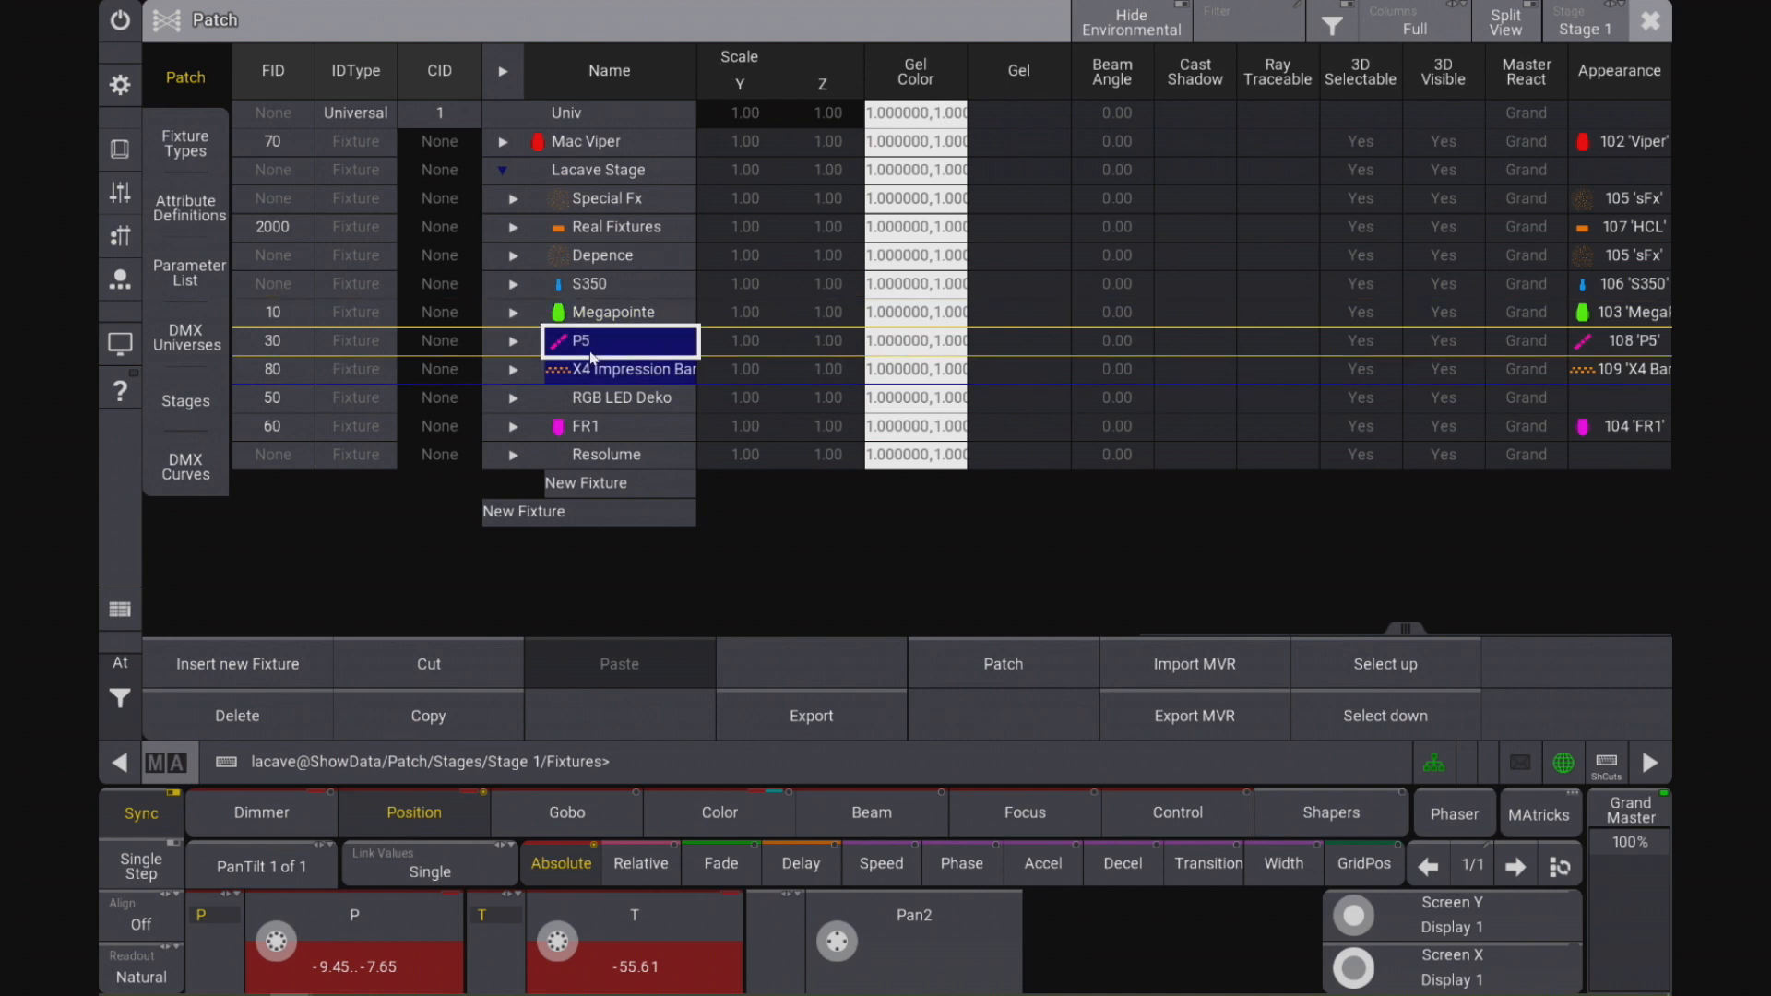
left_click(520, 343)
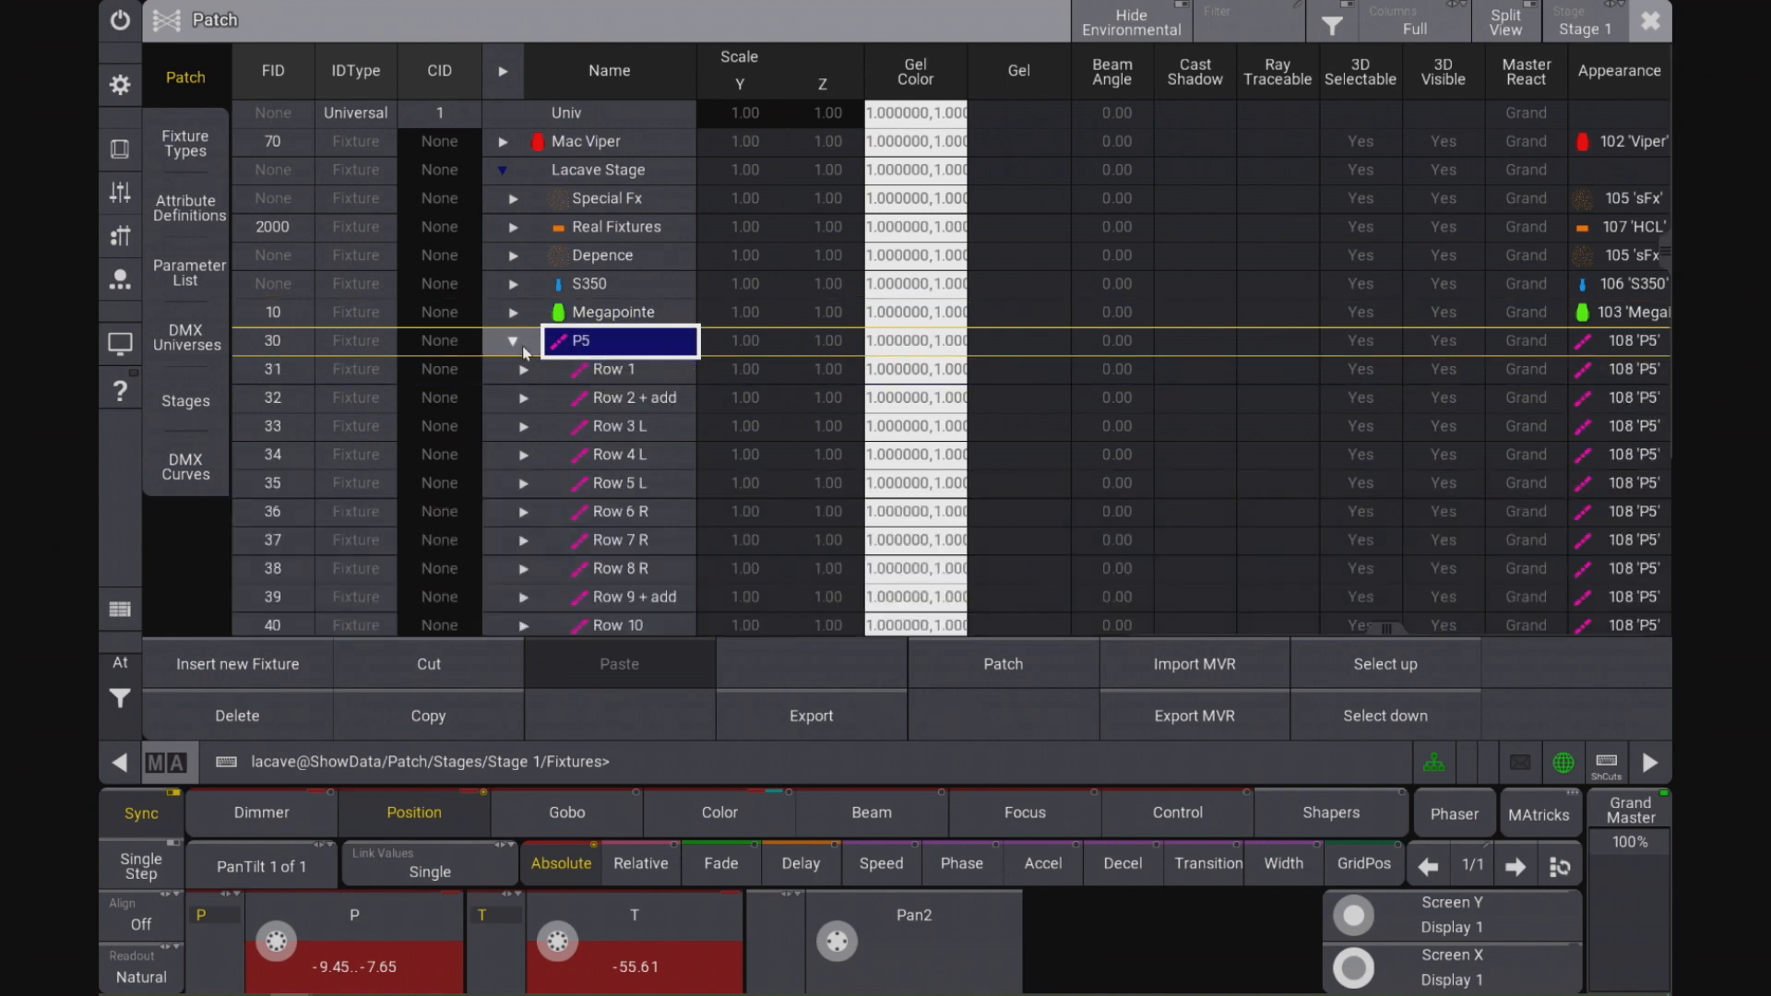
left_click(520, 344)
left_click(520, 344)
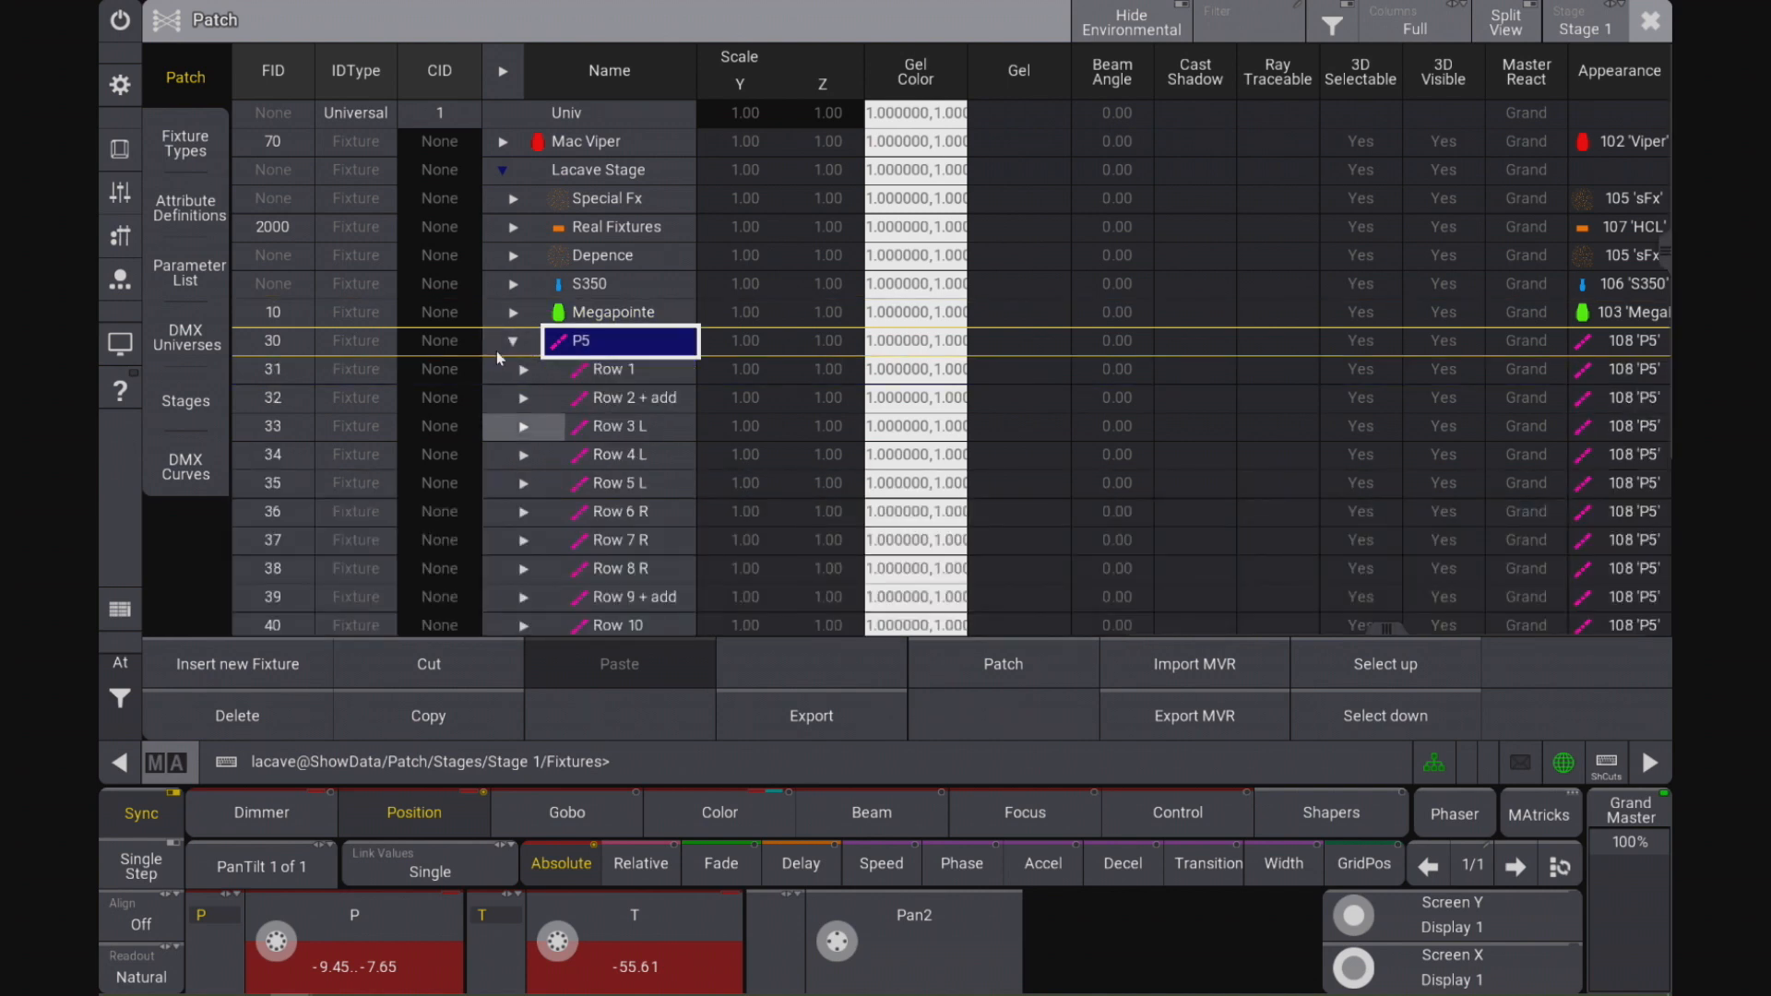
left_click(520, 344)
left_click(194, 159)
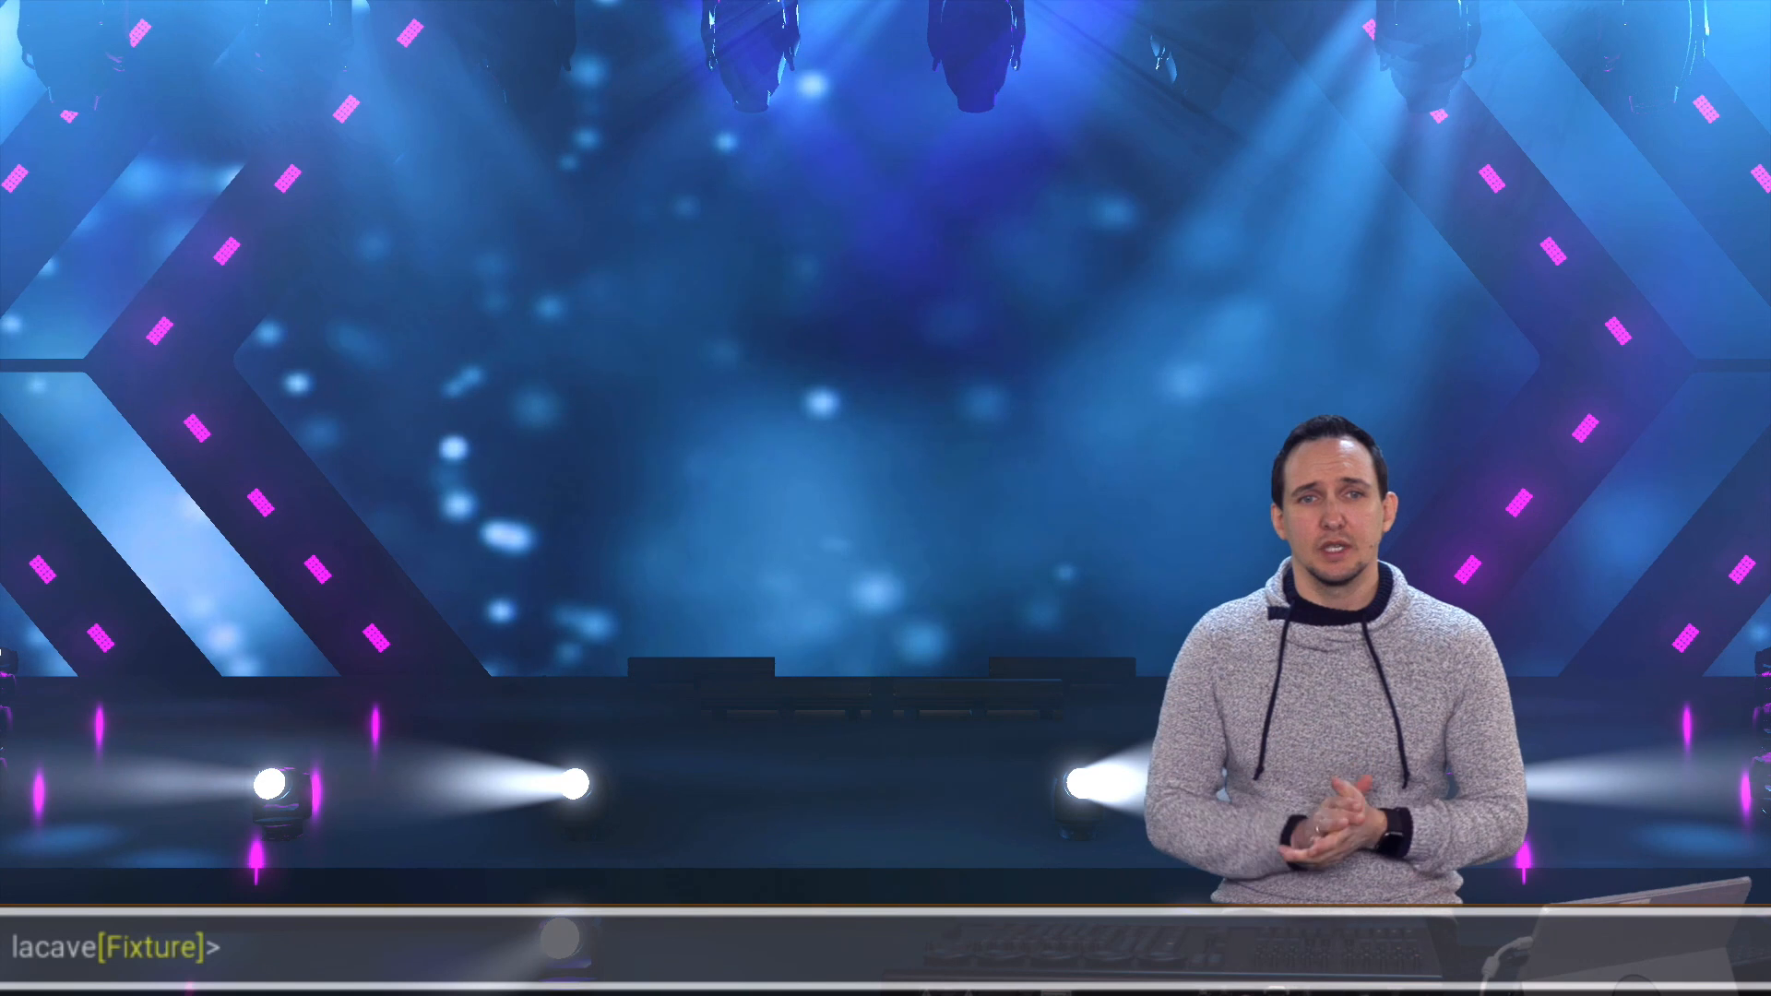
Step: Select fixture 801 and its subfixtures, and set the selection to At 0
type("801")
key("Return")
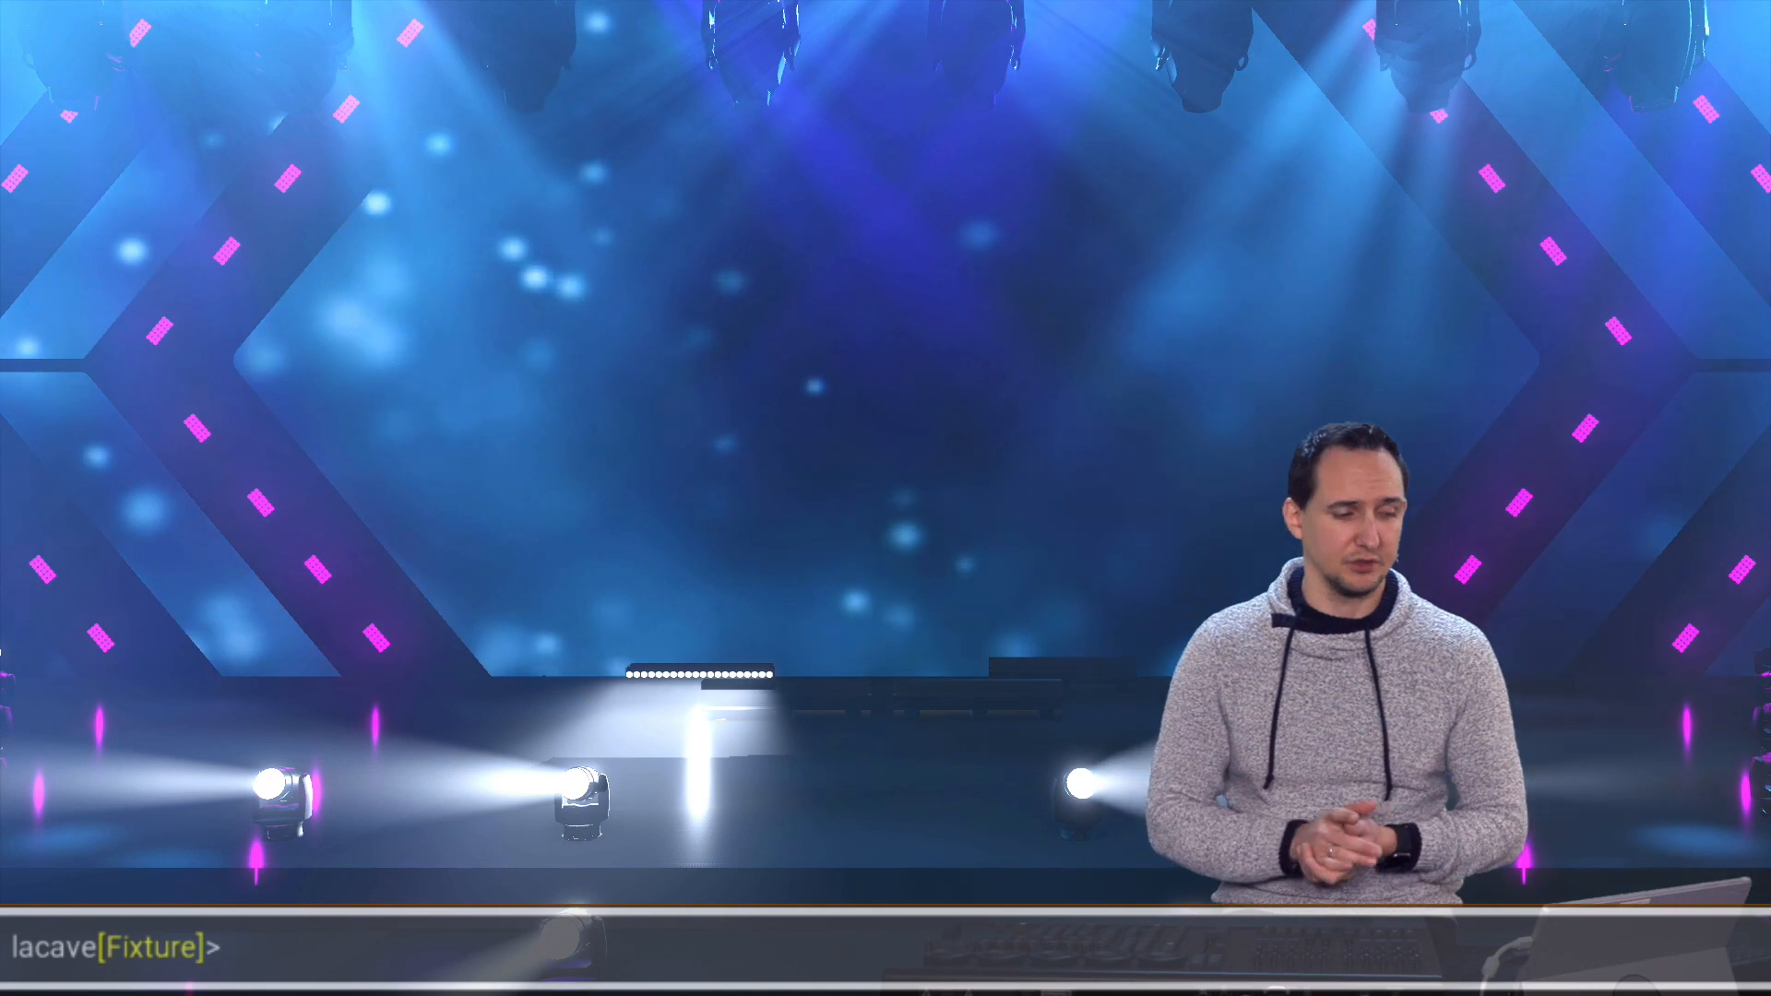
type("801 Thru")
key("Return")
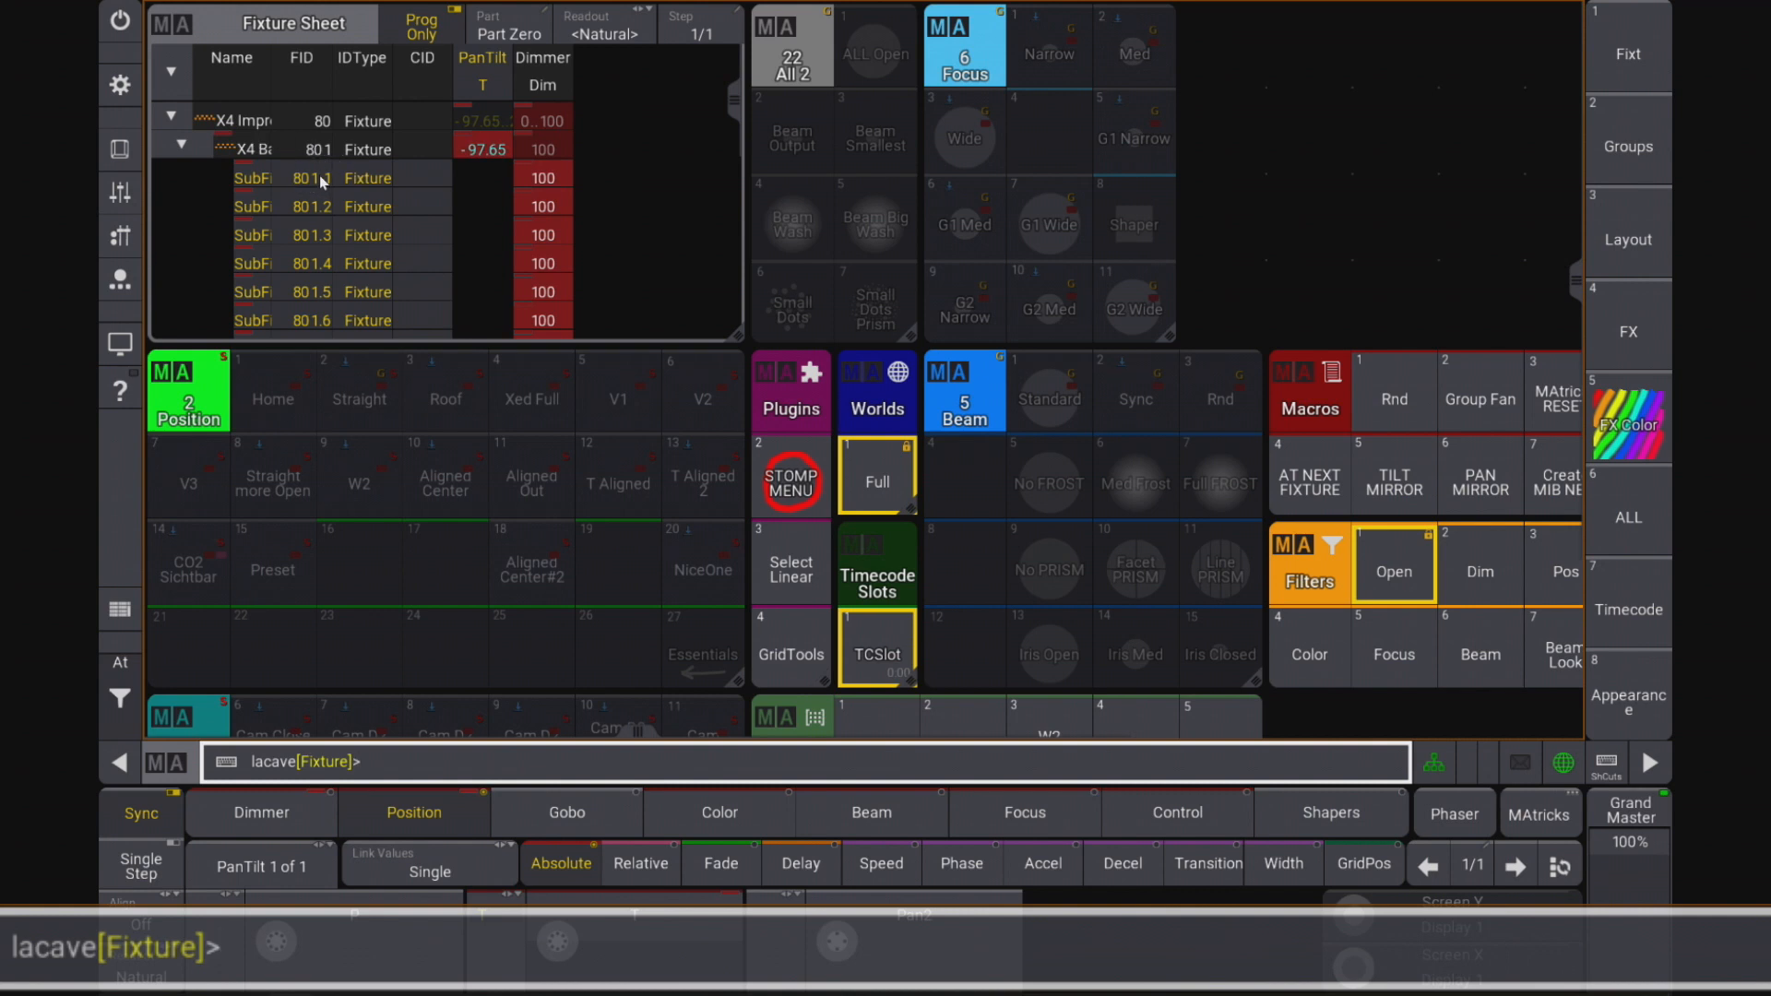
left_click_drag(734, 102, 762, 56)
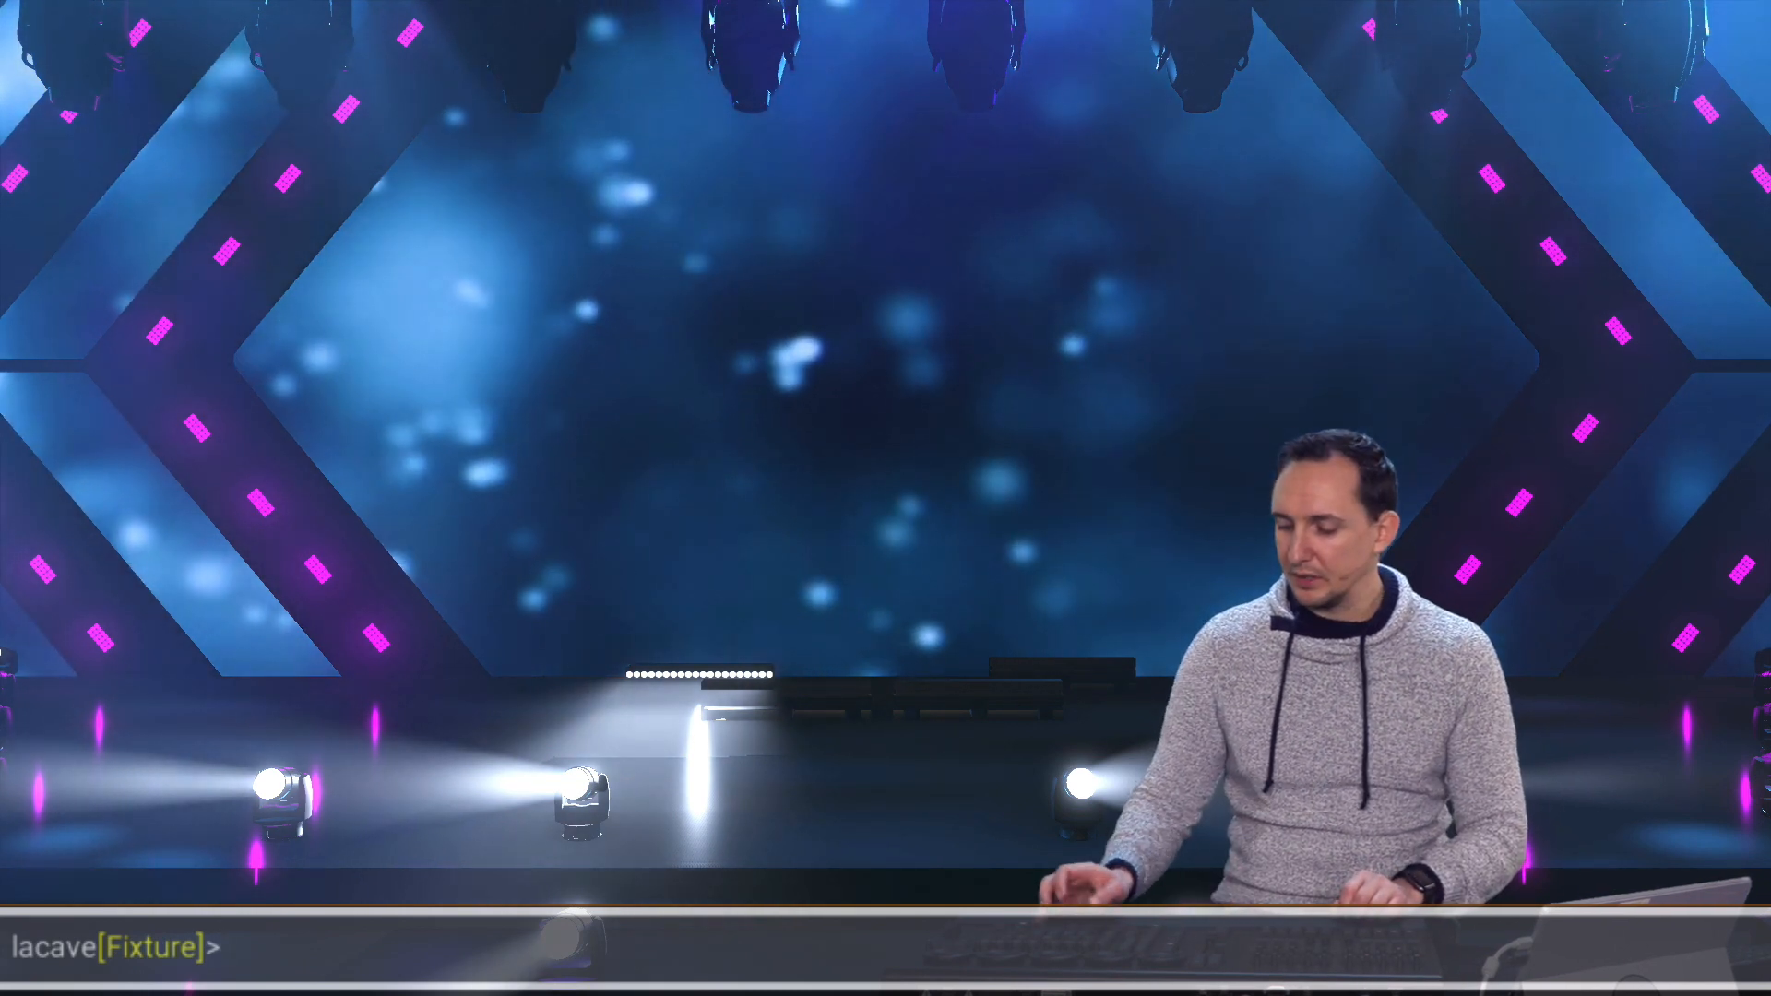
type("At 0")
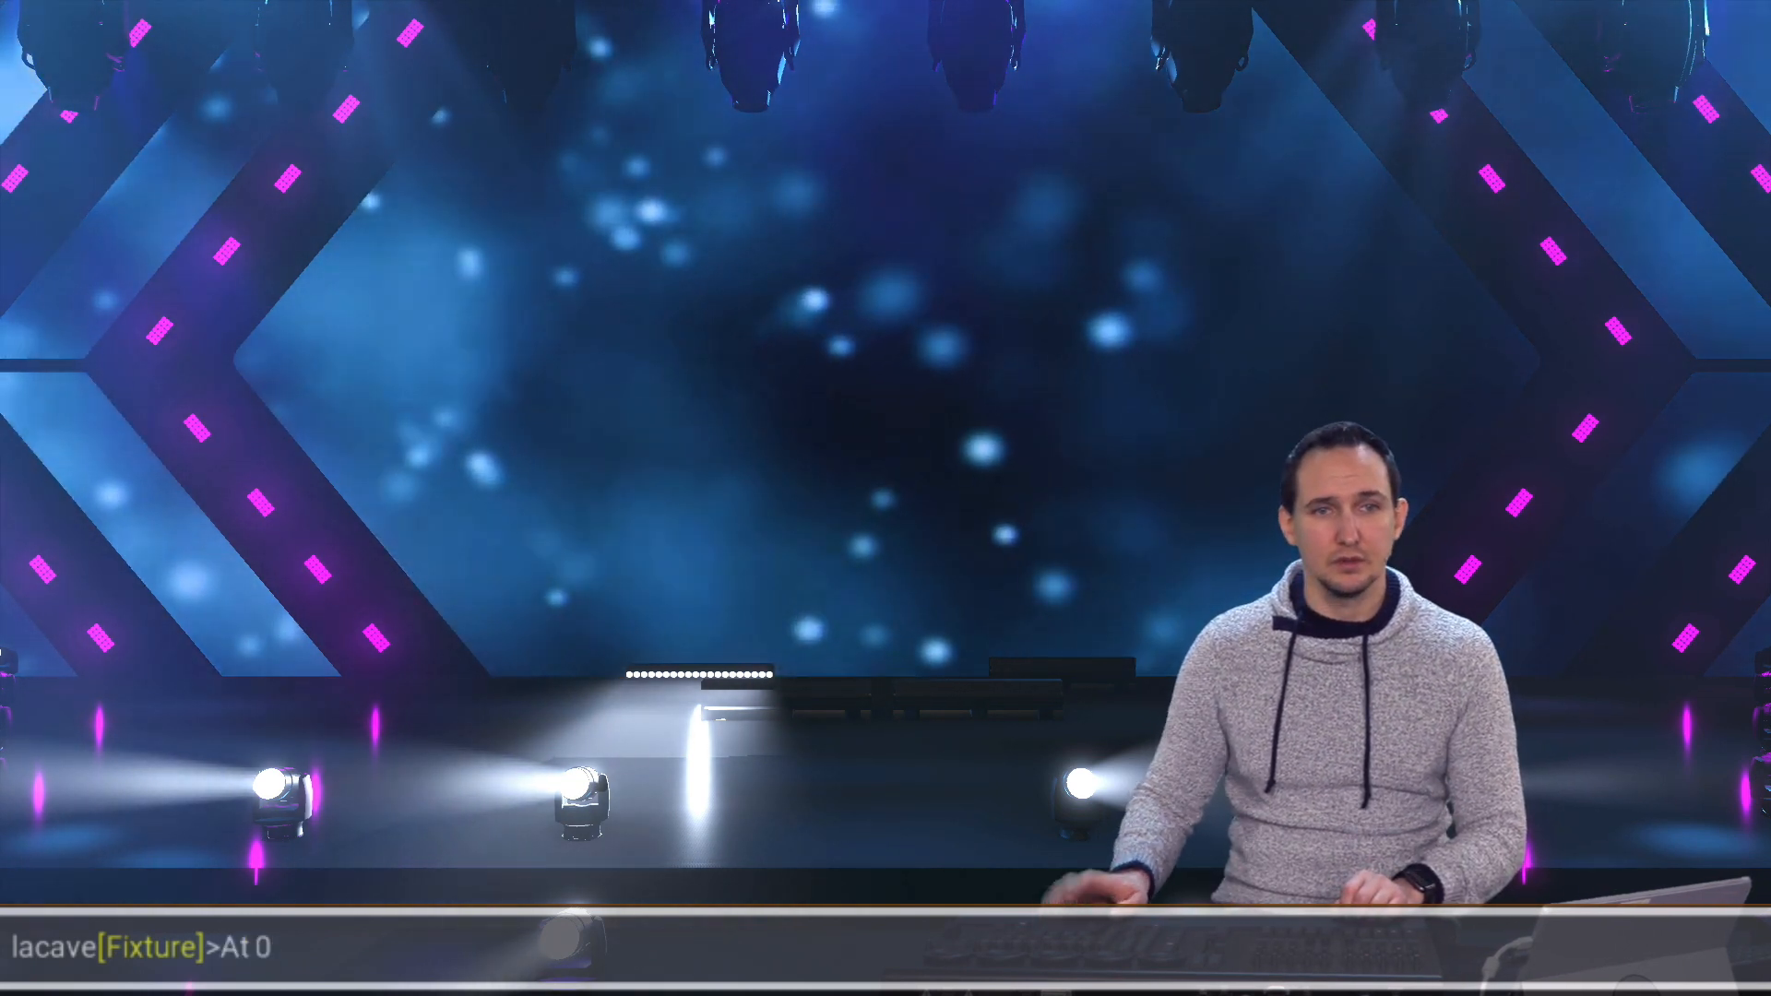
key("Return")
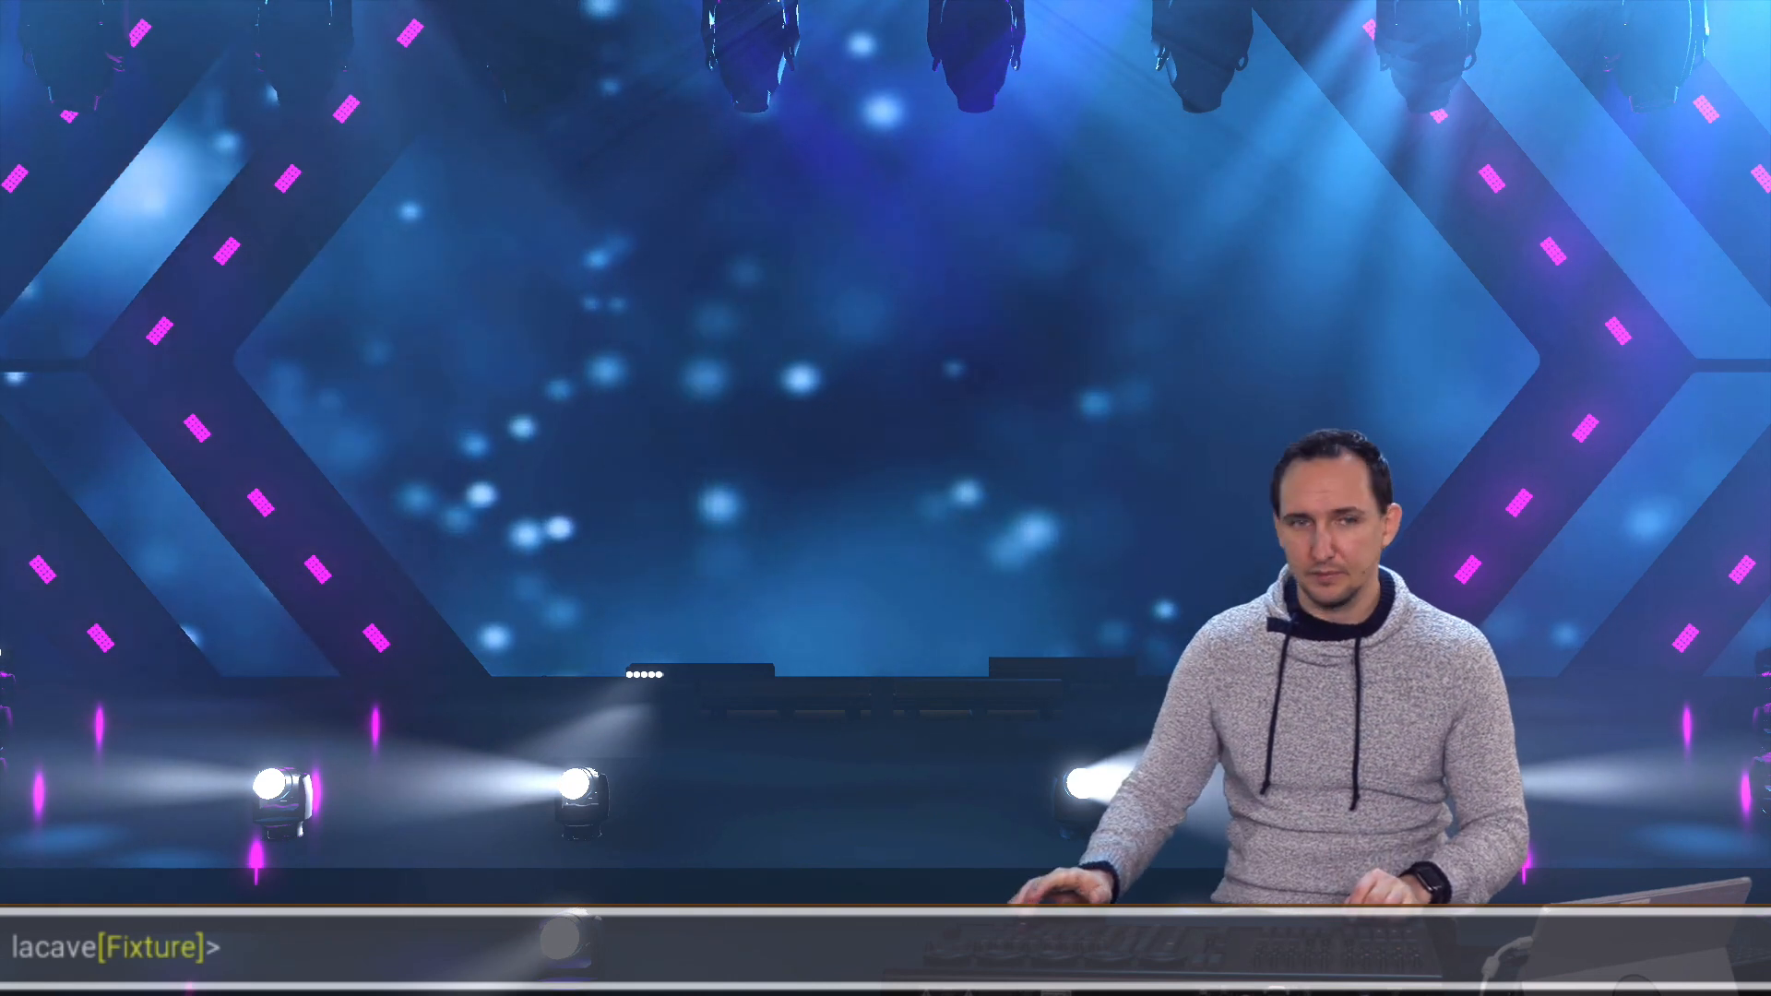
Step: Enter the selection 801 Thru 804.1 + 2, and select fixtures 701 + 705 + 708 + 703
type("801")
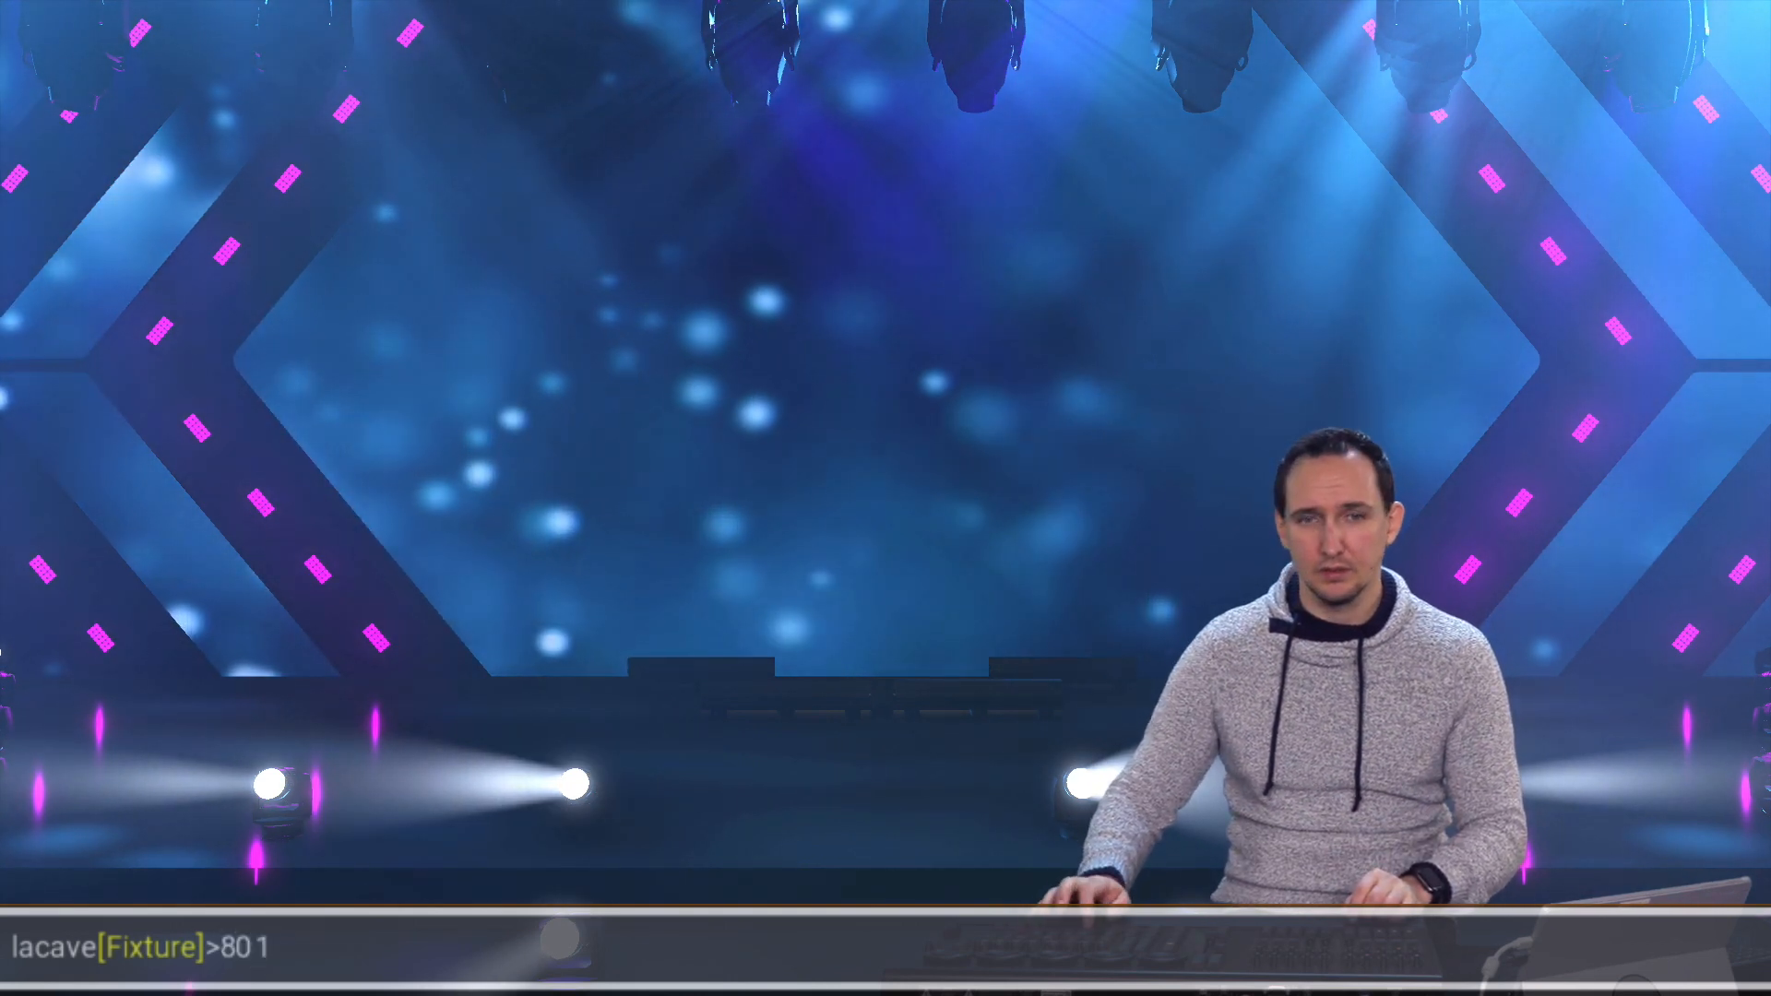
type(" Thru 804.")
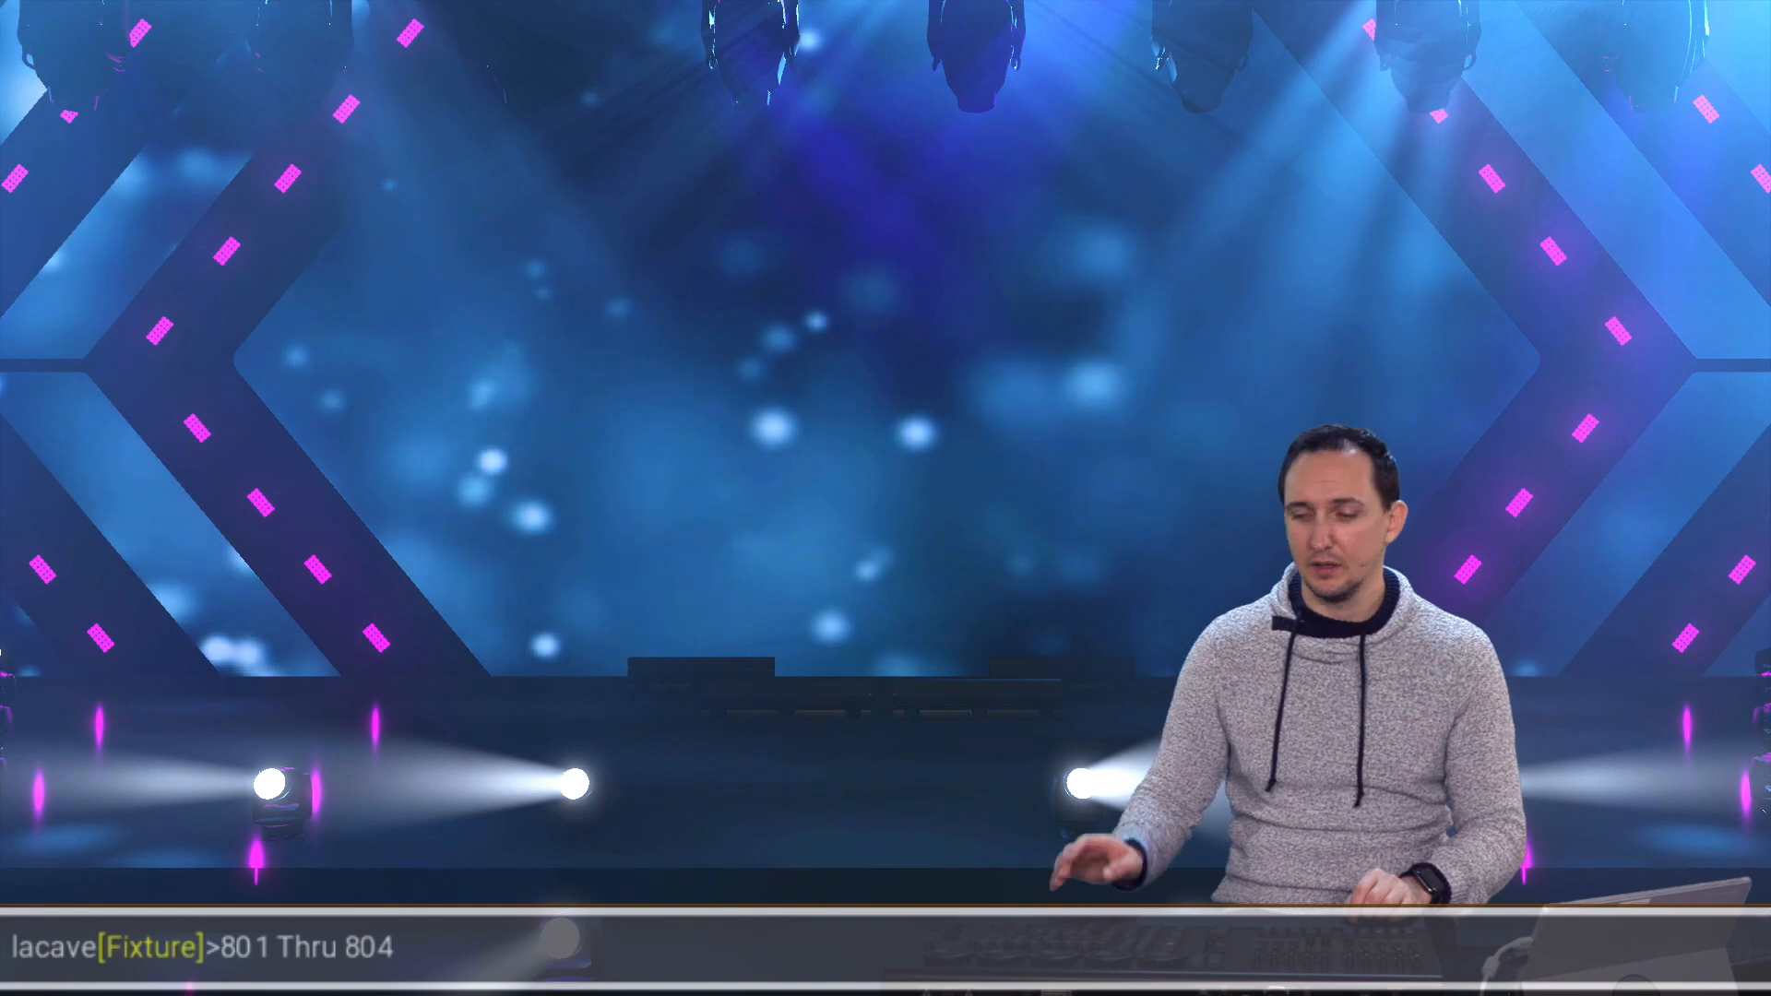
type("1 + 2")
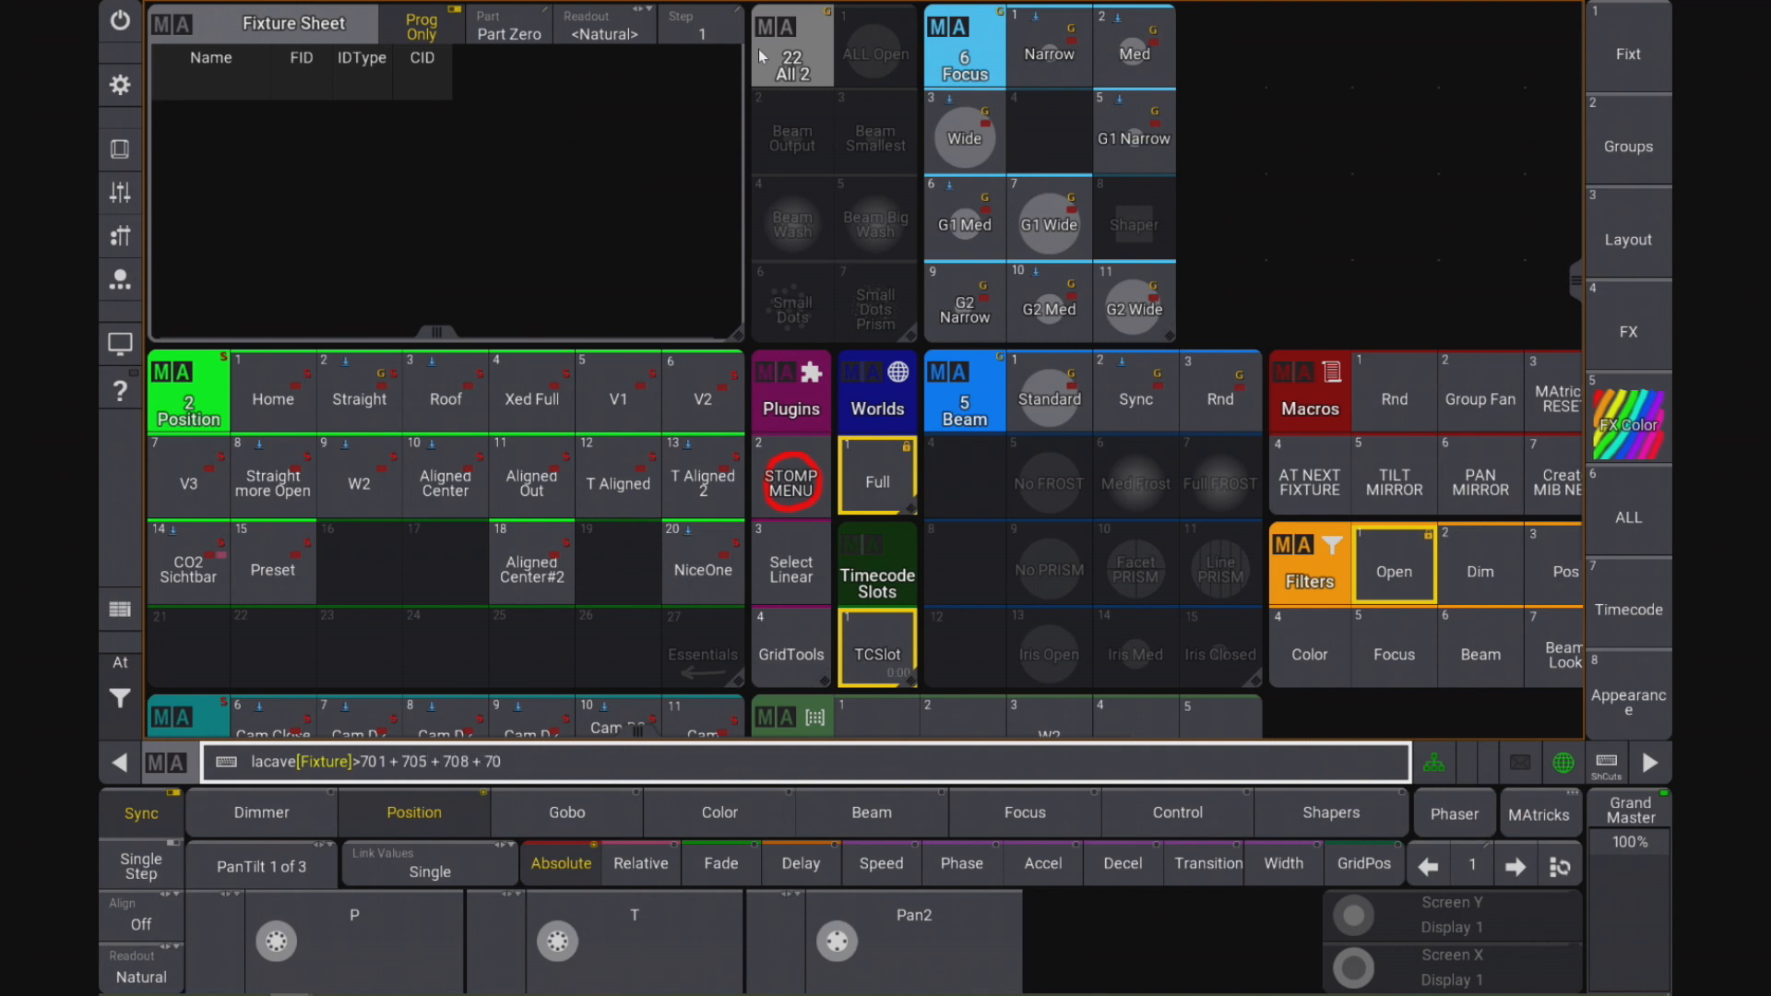
type("3")
key("Return")
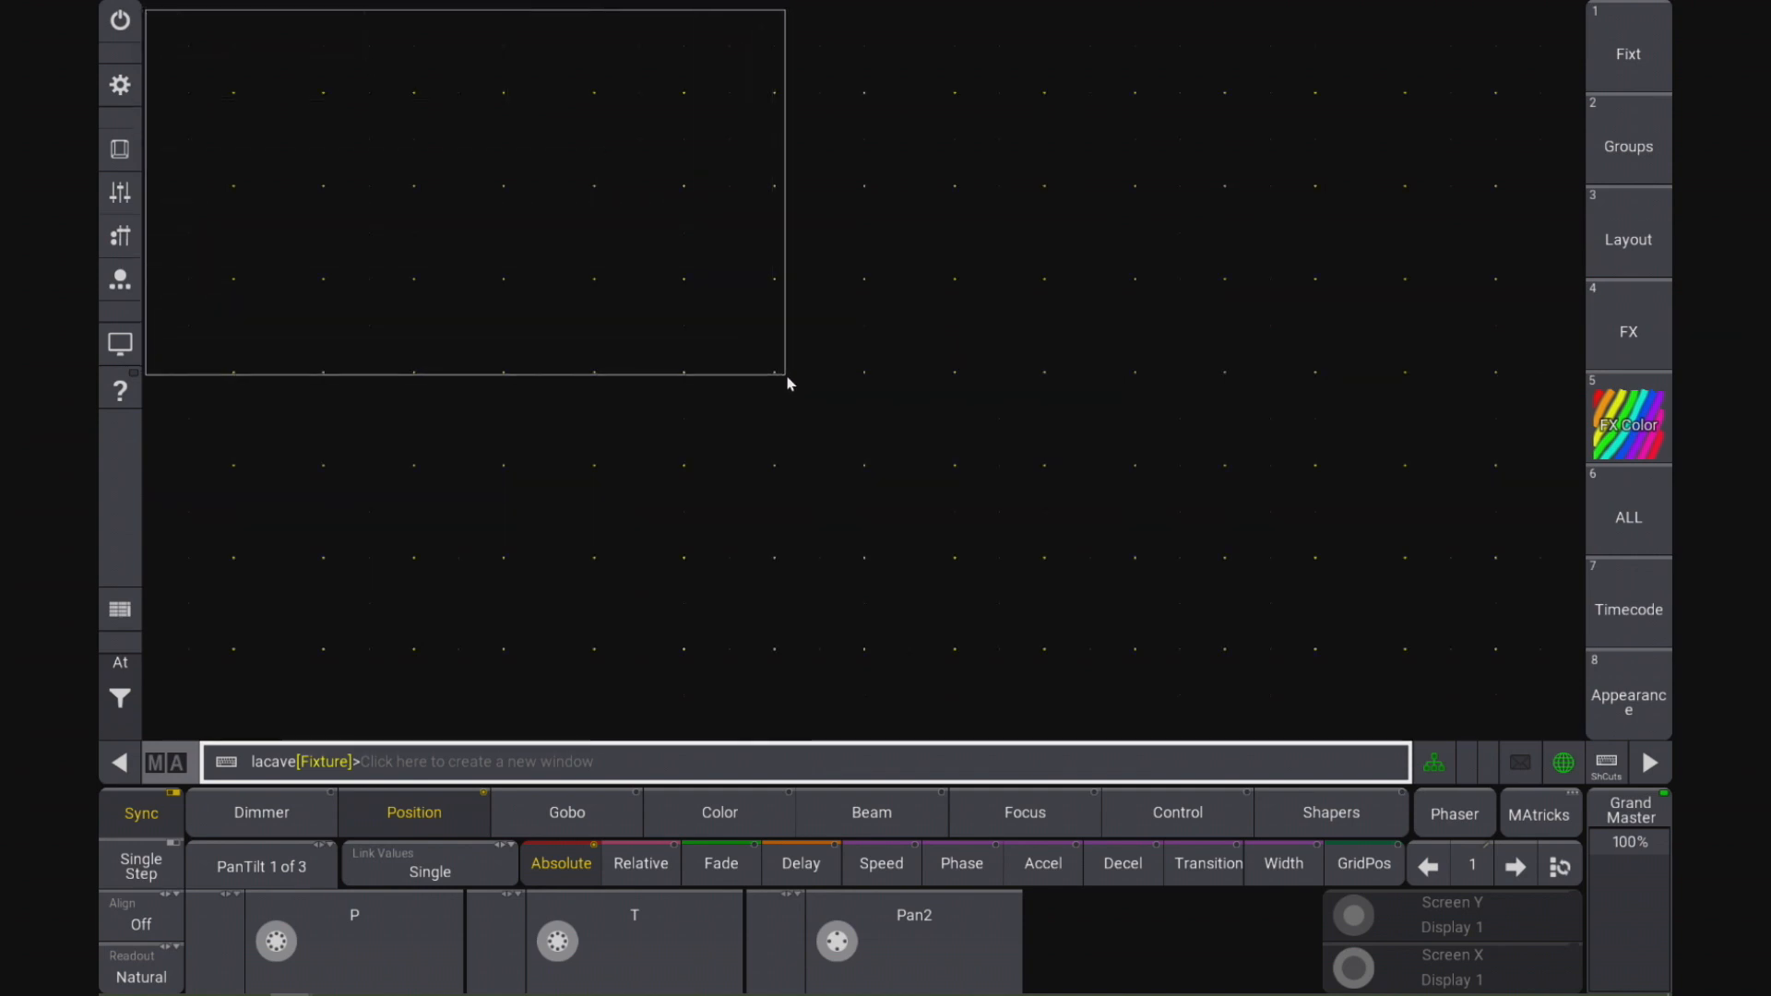
Step: Add a Fixture Sheet window in the upper part of the empty view
left_click_drag(789, 383, 782, 380)
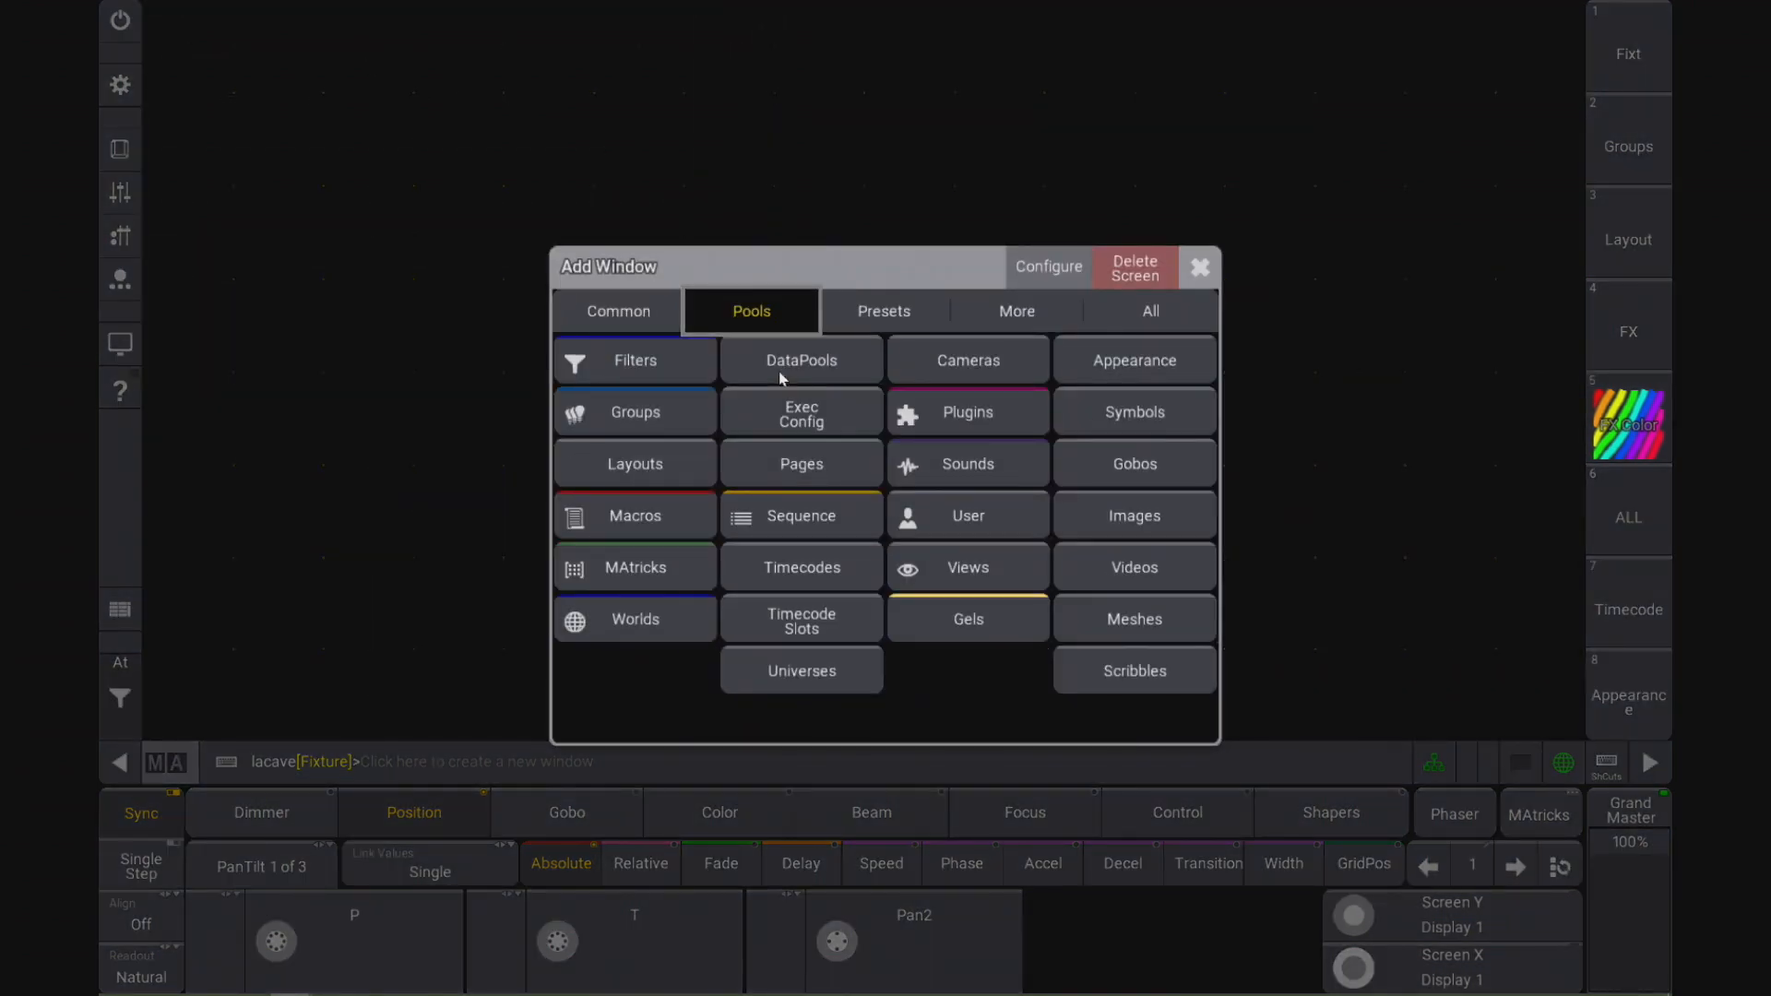
left_click(619, 311)
left_click(635, 360)
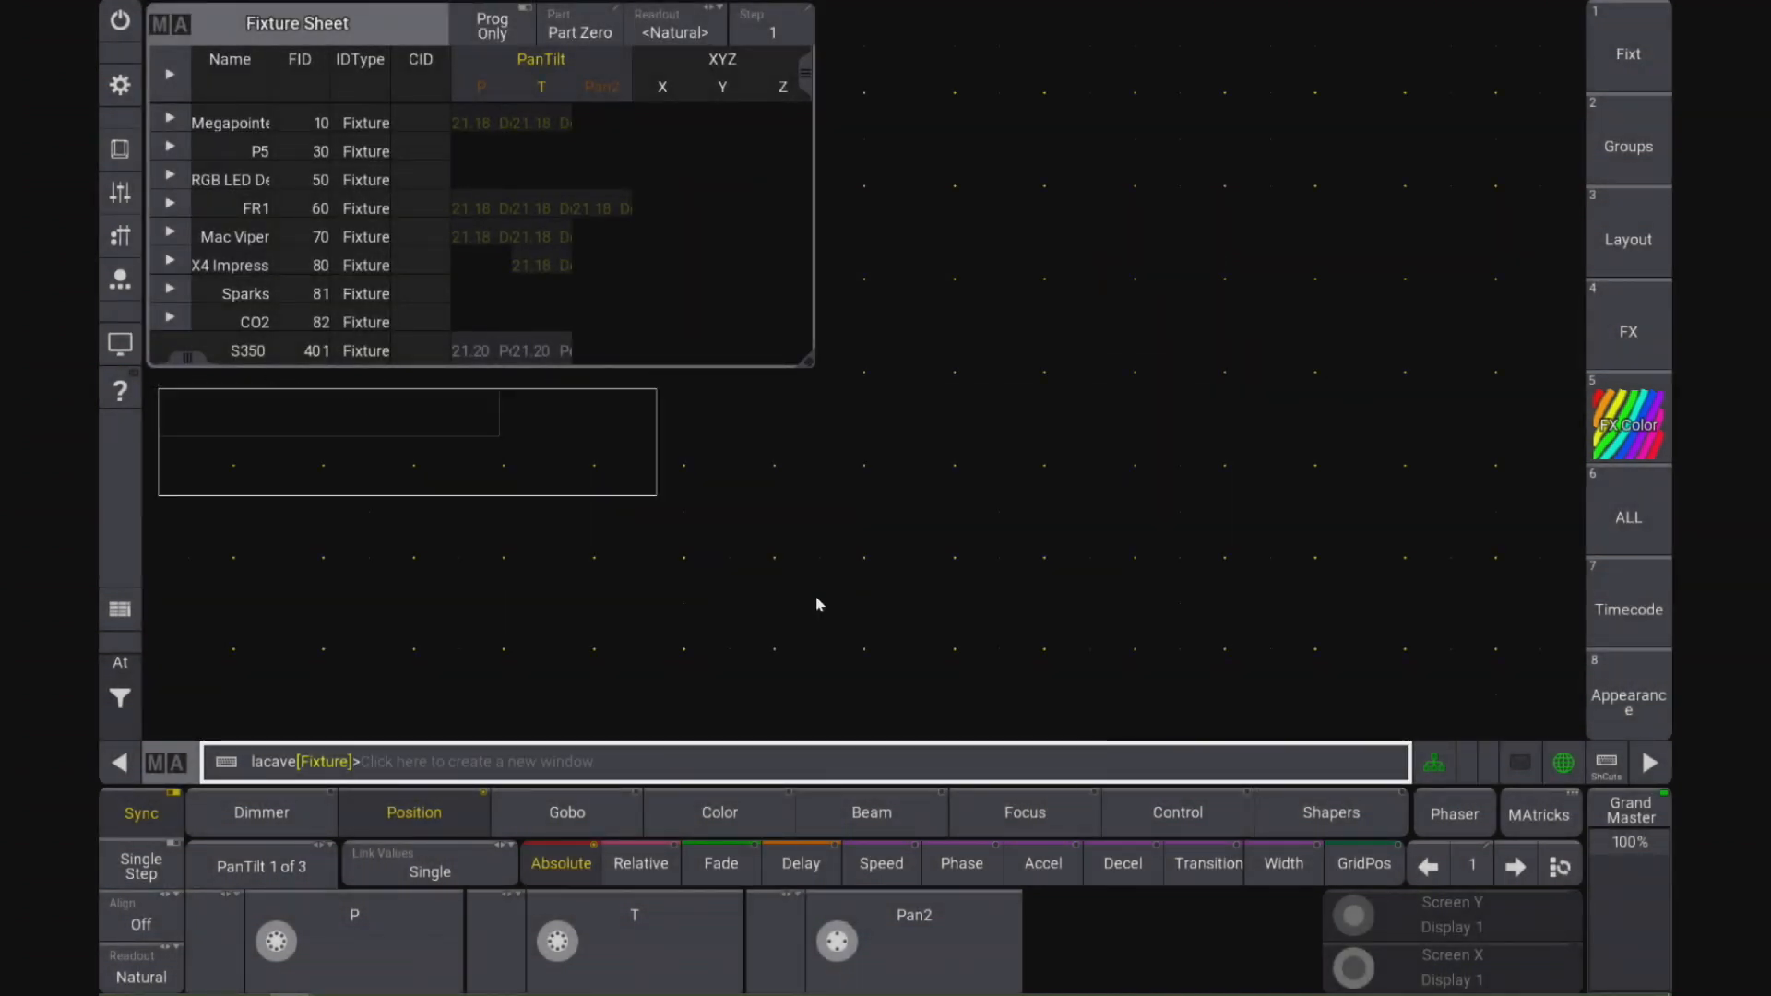
Step: Add a Selection Grid window in the empty space directly below the Fixture Sheet
left_click_drag(791, 690, 801, 687)
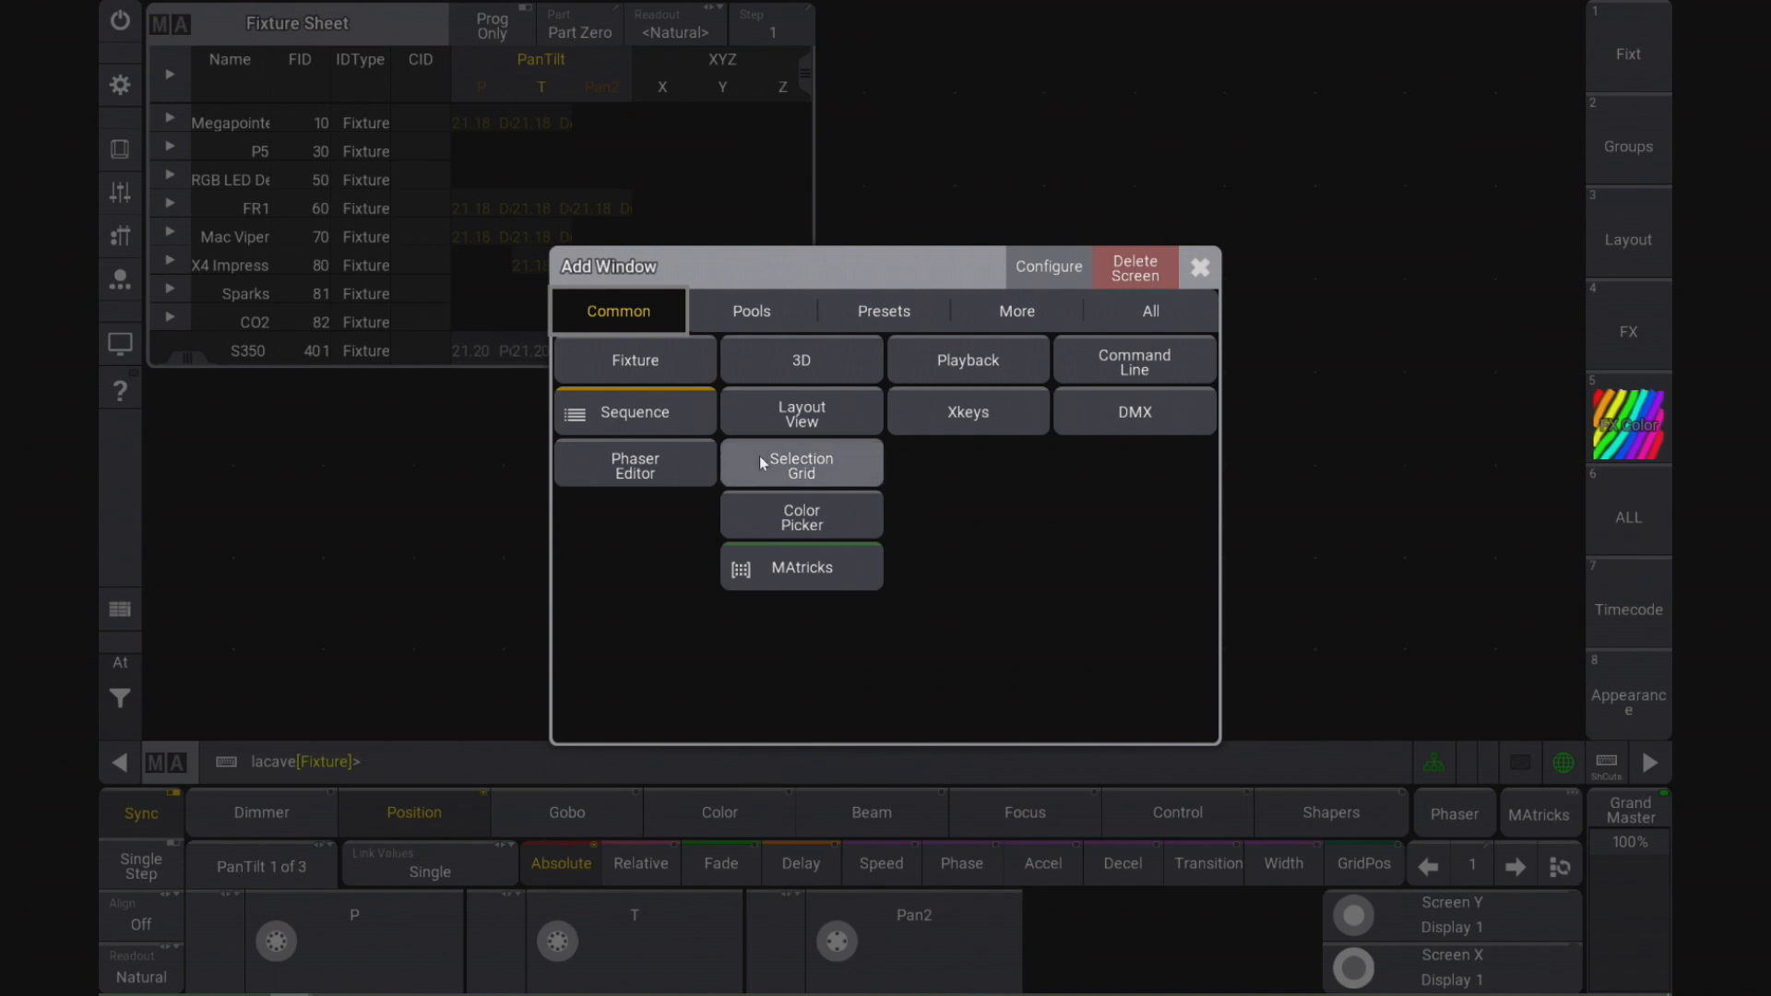
left_click(1209, 266)
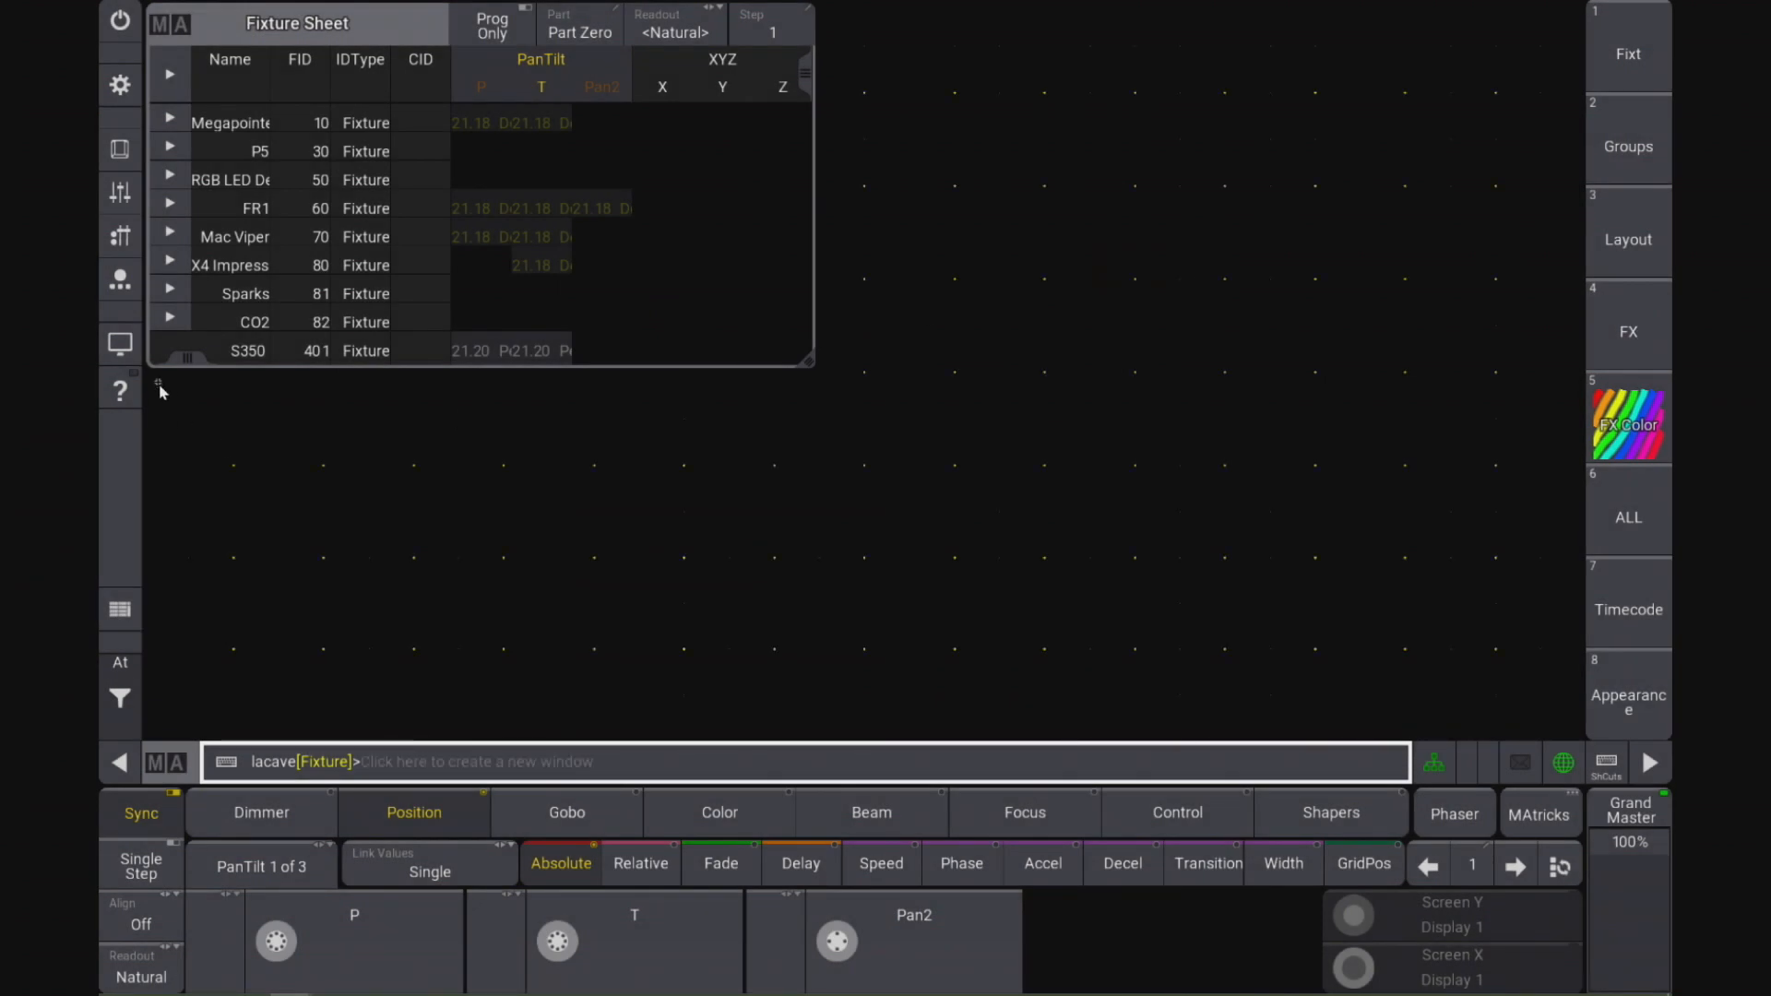
left_click_drag(759, 642, 730, 626)
left_click_drag(859, 694, 867, 655)
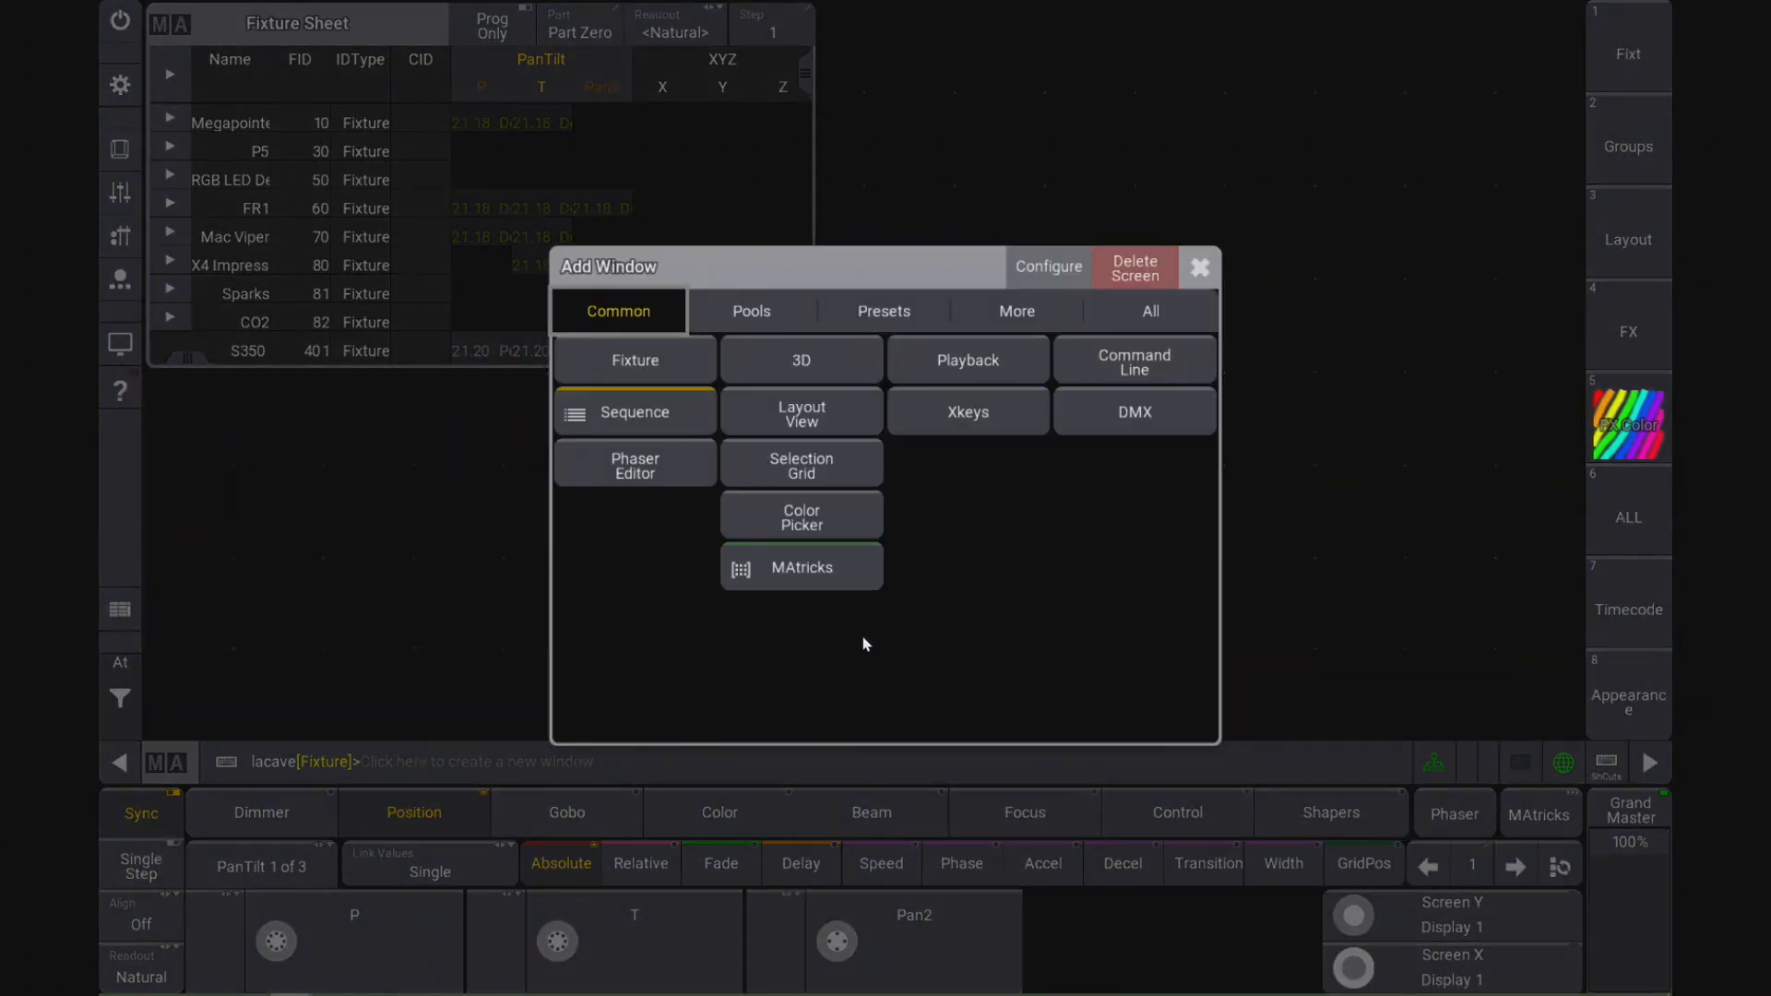
left_click(851, 458)
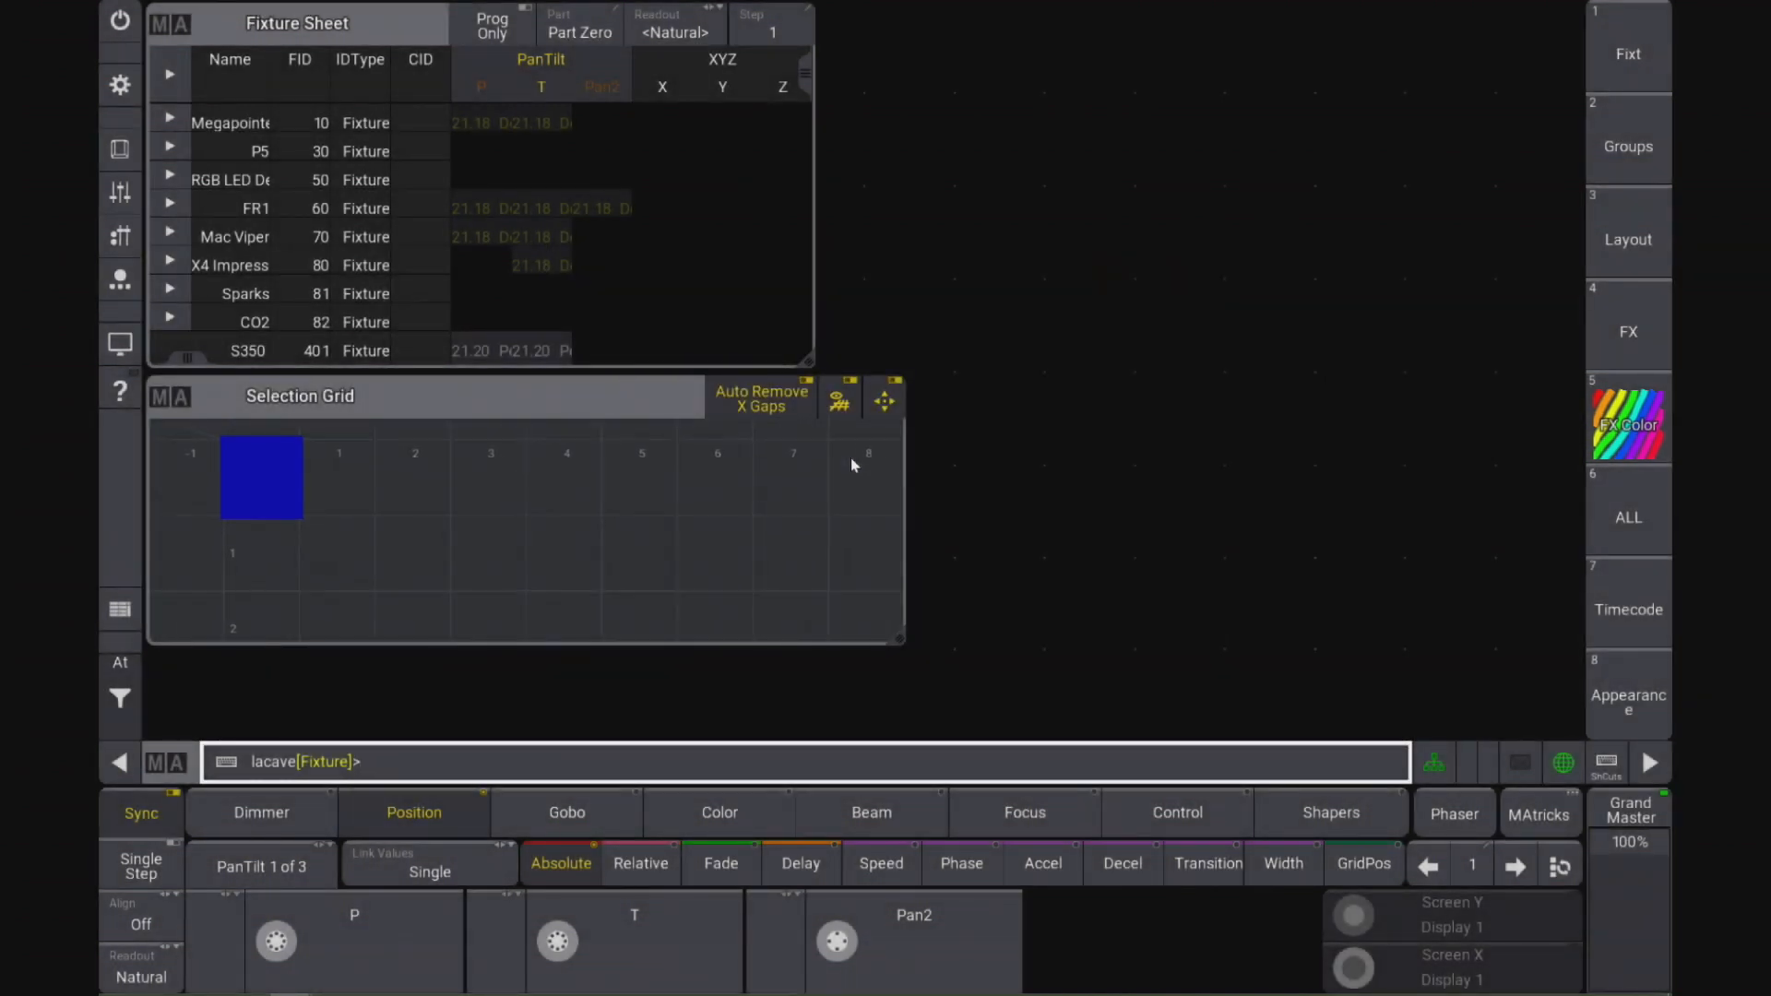
Step: Widen the Fixture Sheet to match the Selection Grid and enable Prog Only for it
left_click_drag(808, 372, 901, 369)
left_click(585, 28)
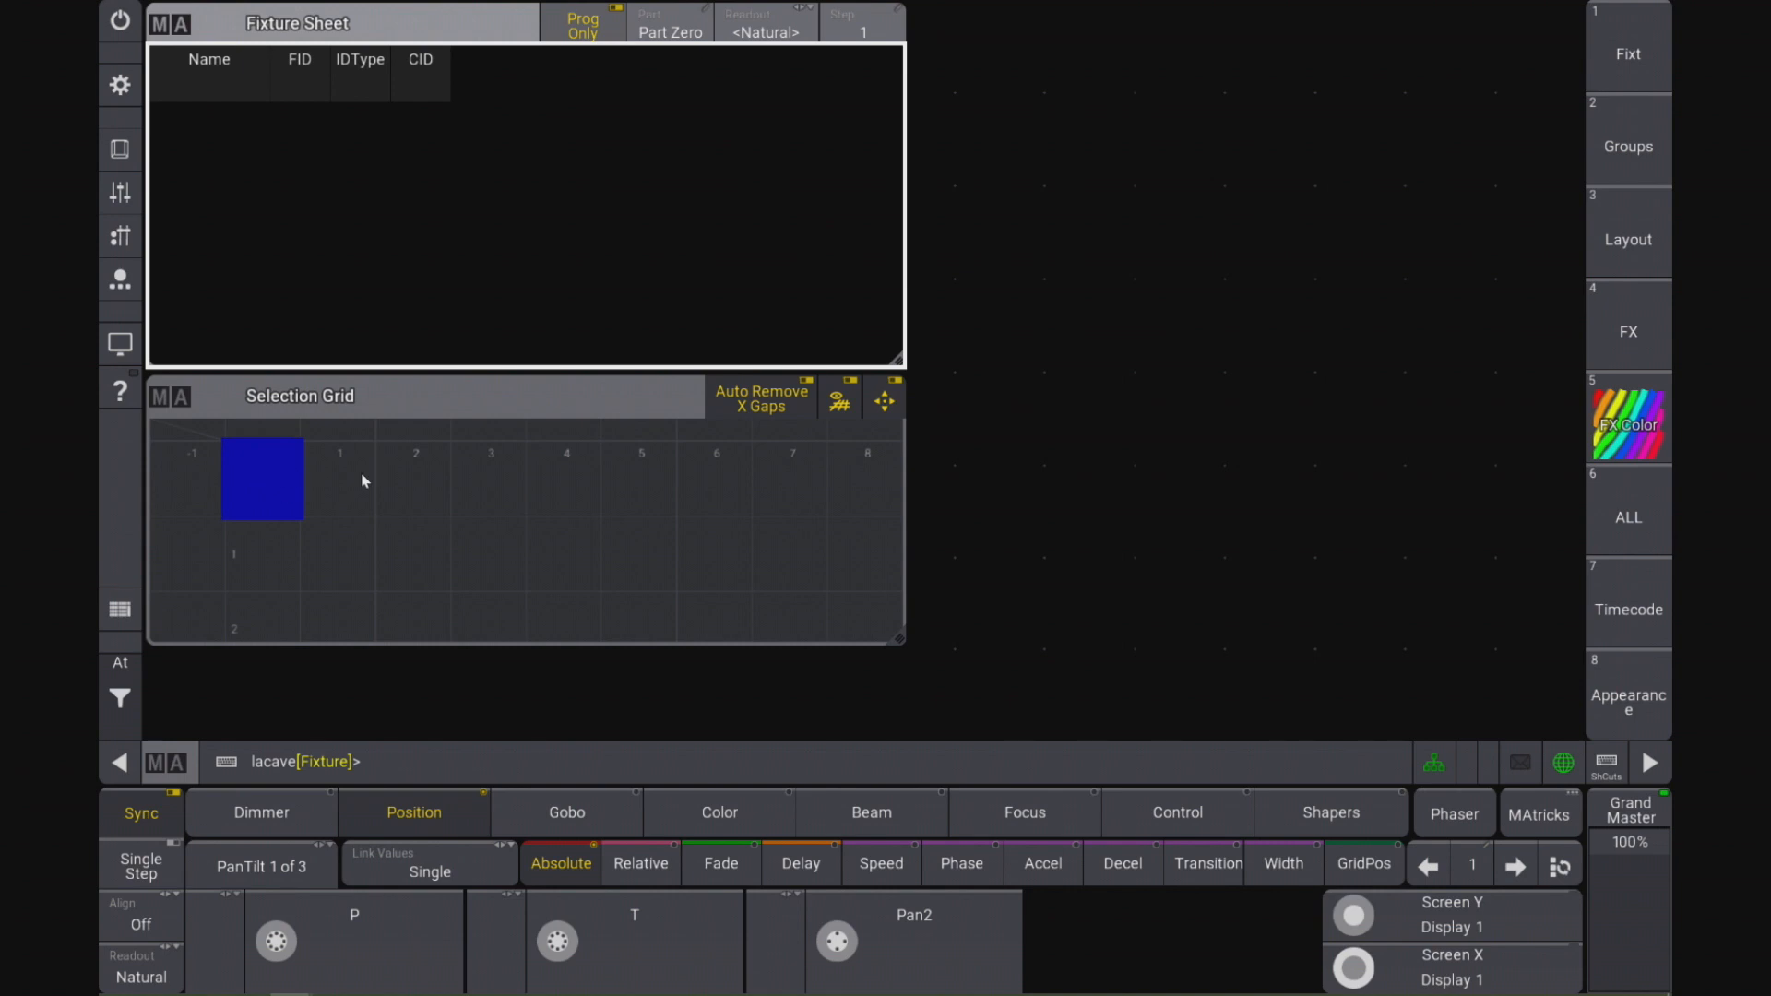
Step: Select fixtures 701, 705 and 708 one after another to fill the first grid cells in that order
key("Return")
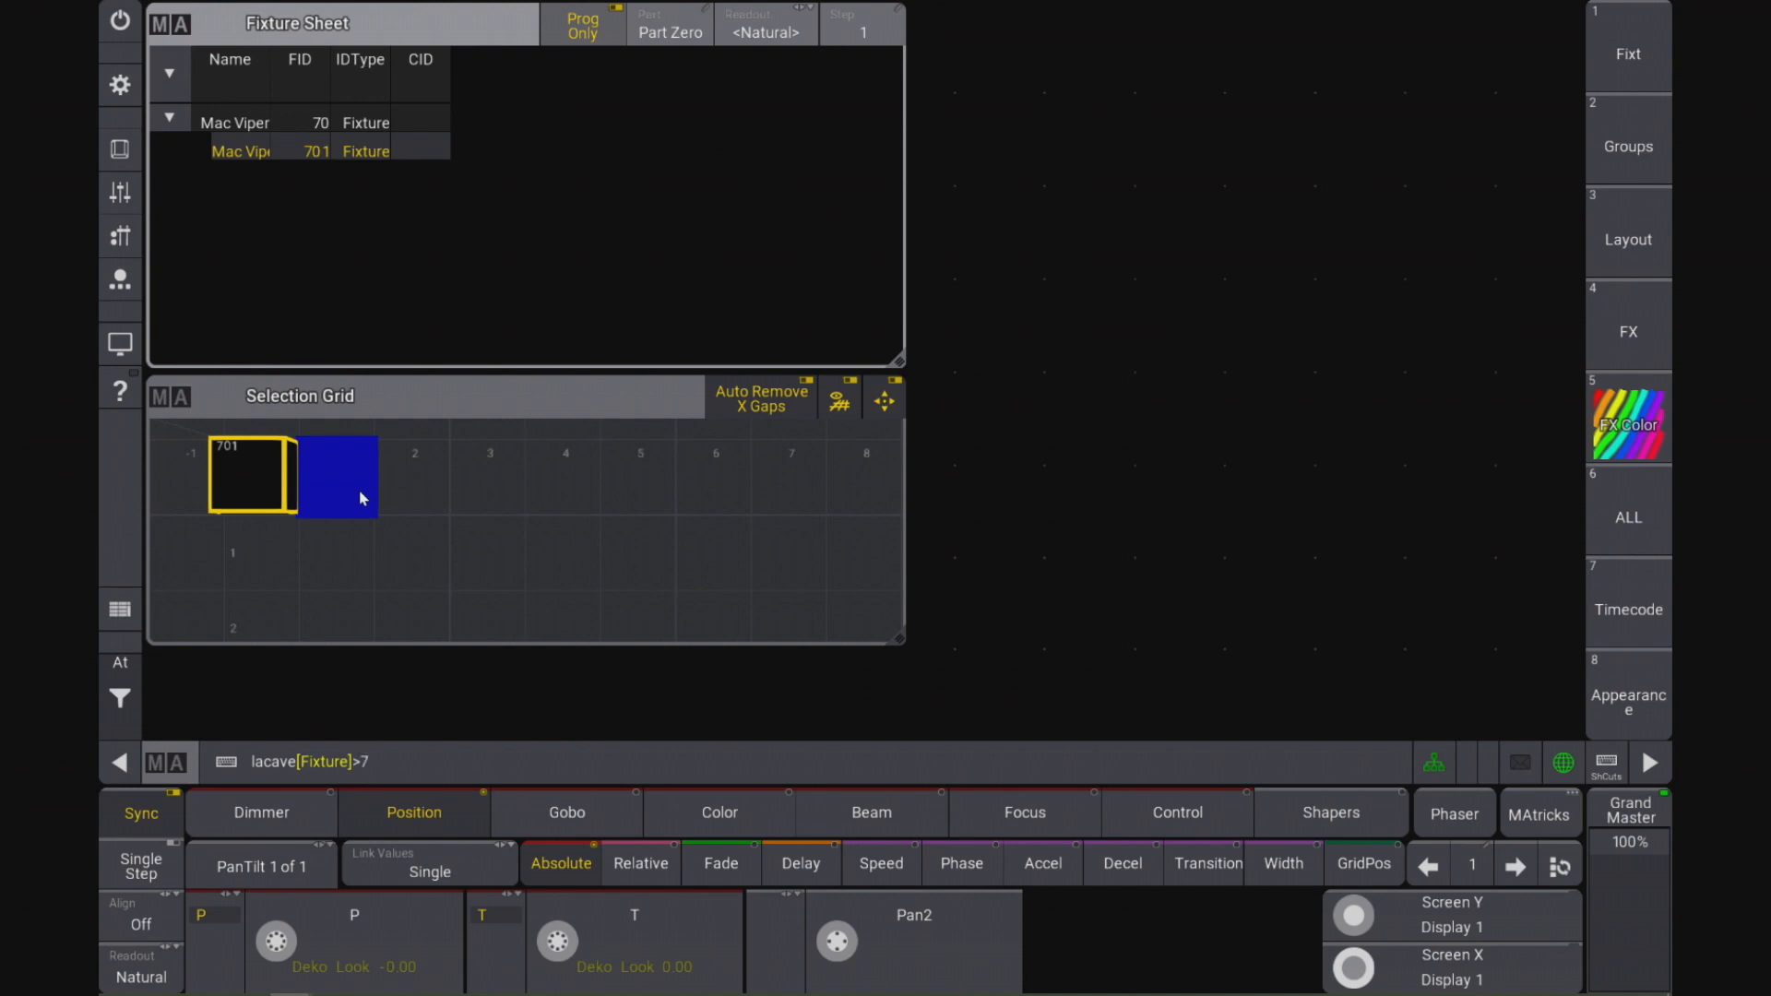
type("5")
key("Return")
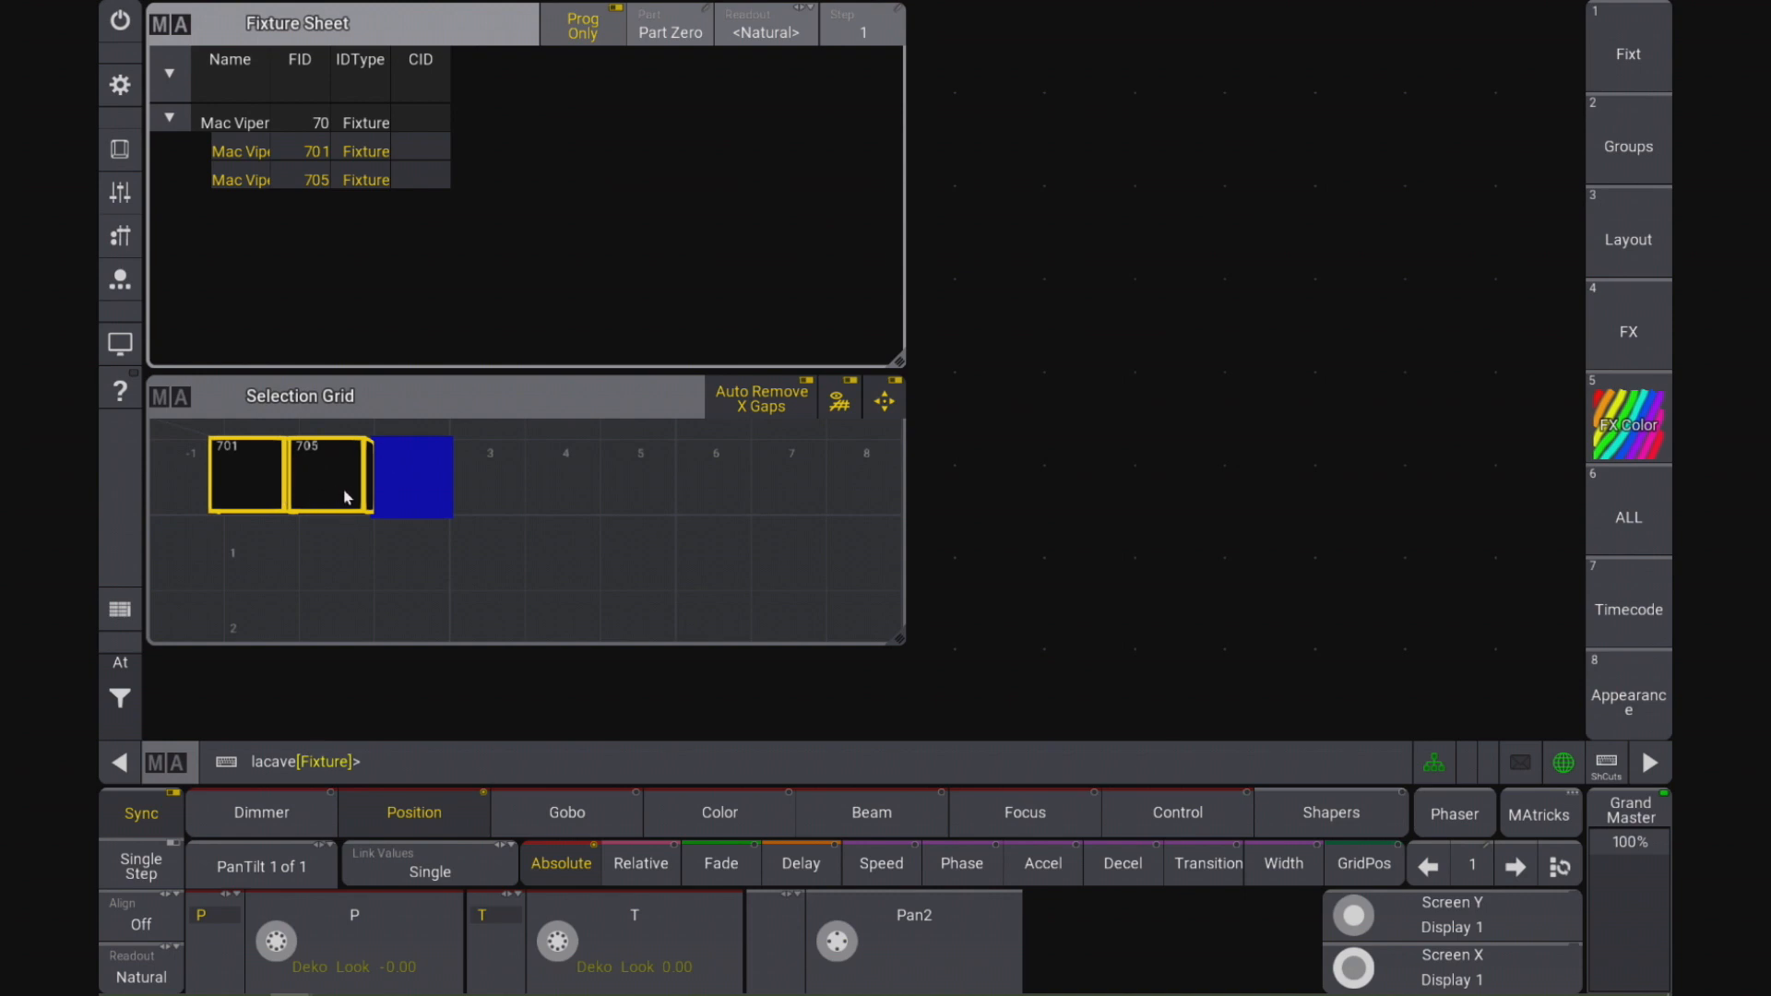
type("708")
key("Return")
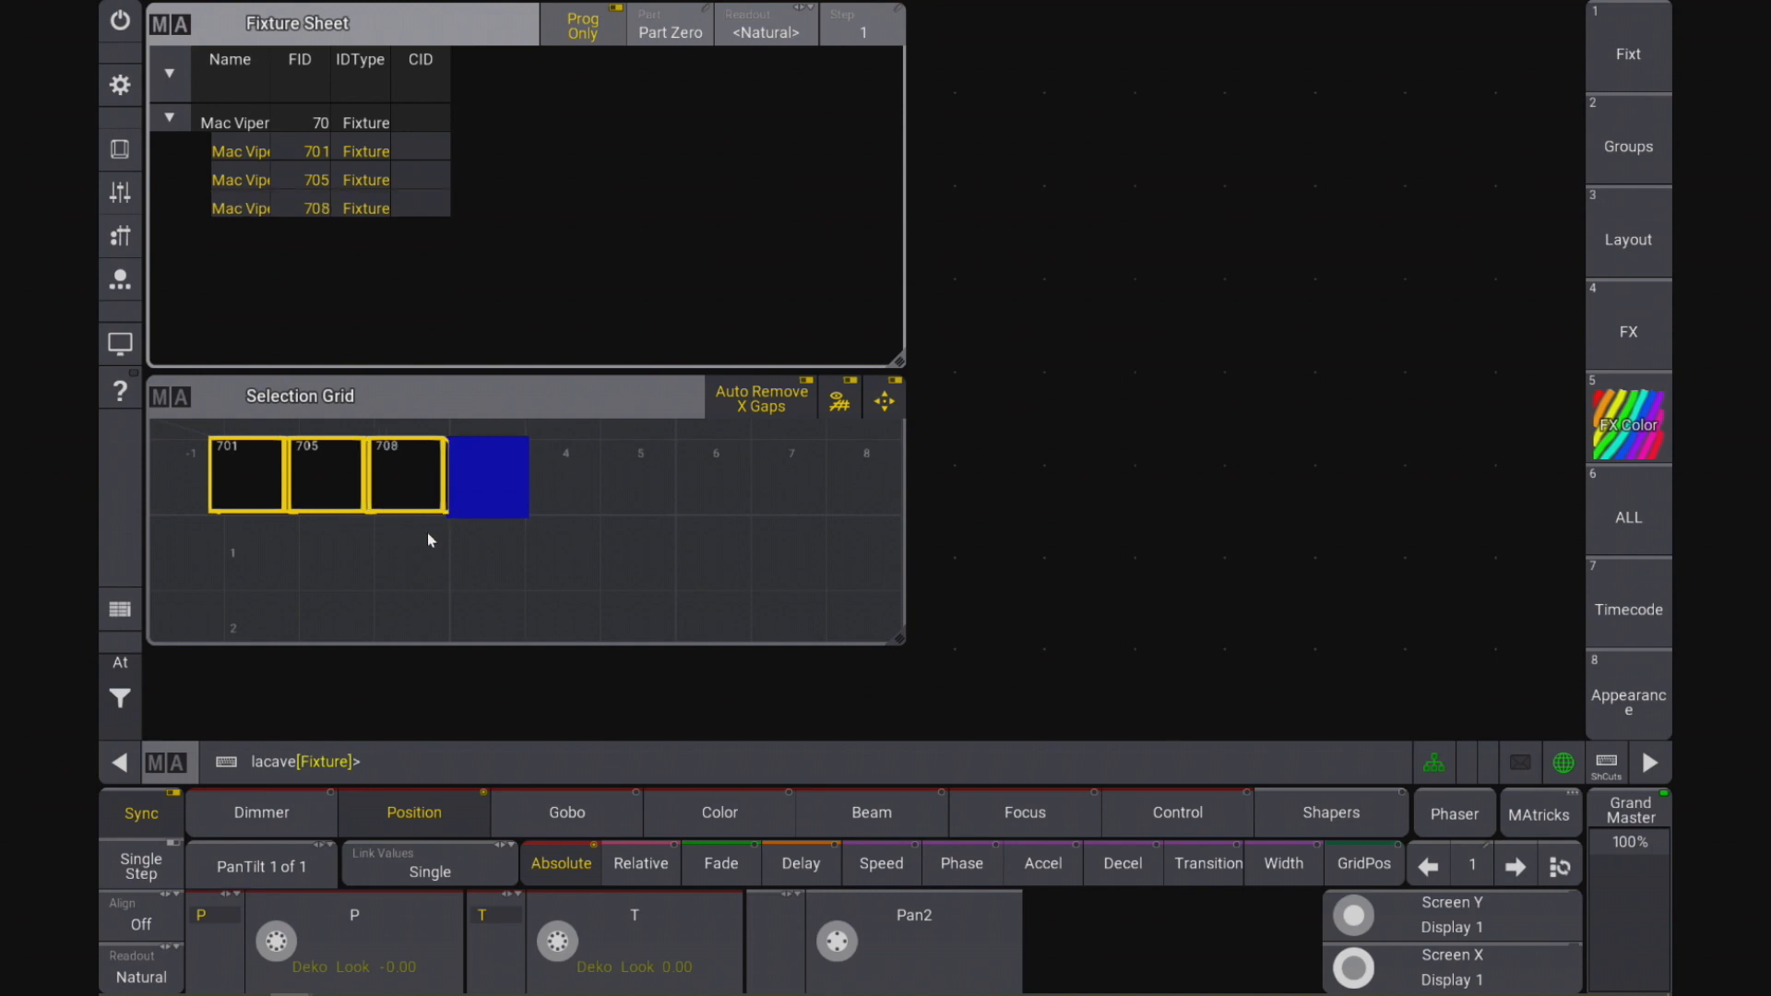
Step: Disable Auto Remove X Gaps and add fixture 702 at column 6 and fixture 703 at column 8 of the Selection Grid
left_click(478, 514)
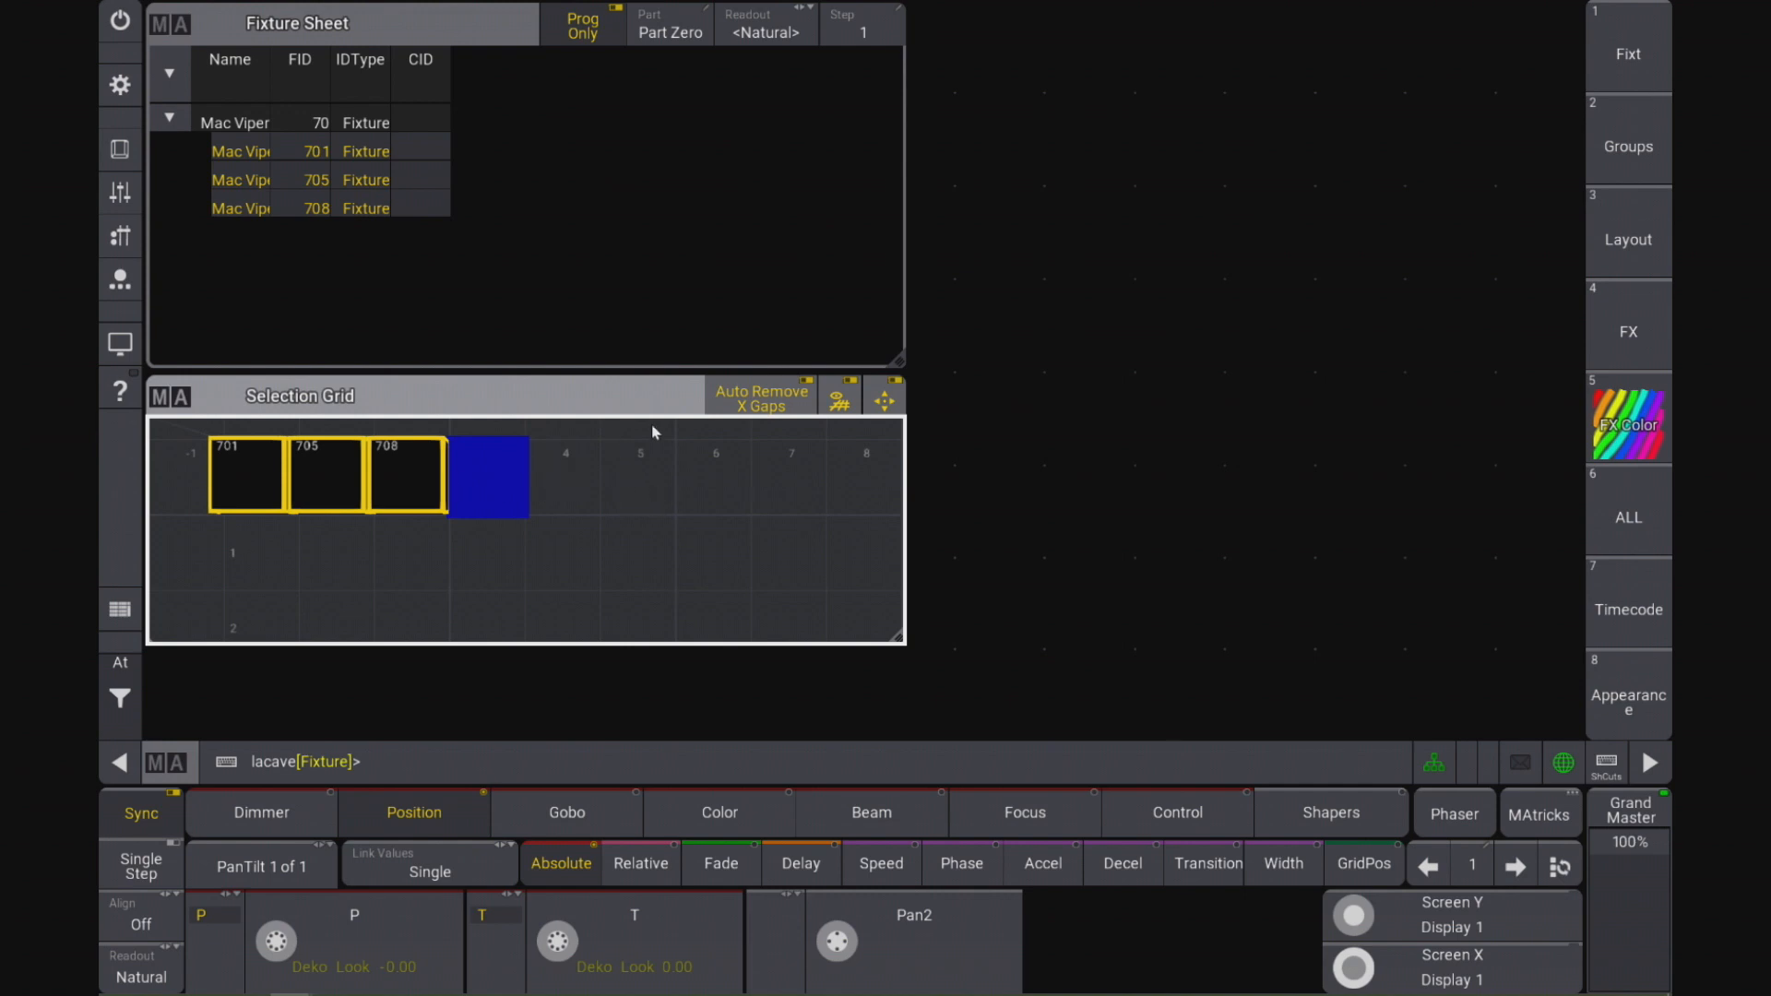
left_click(761, 399)
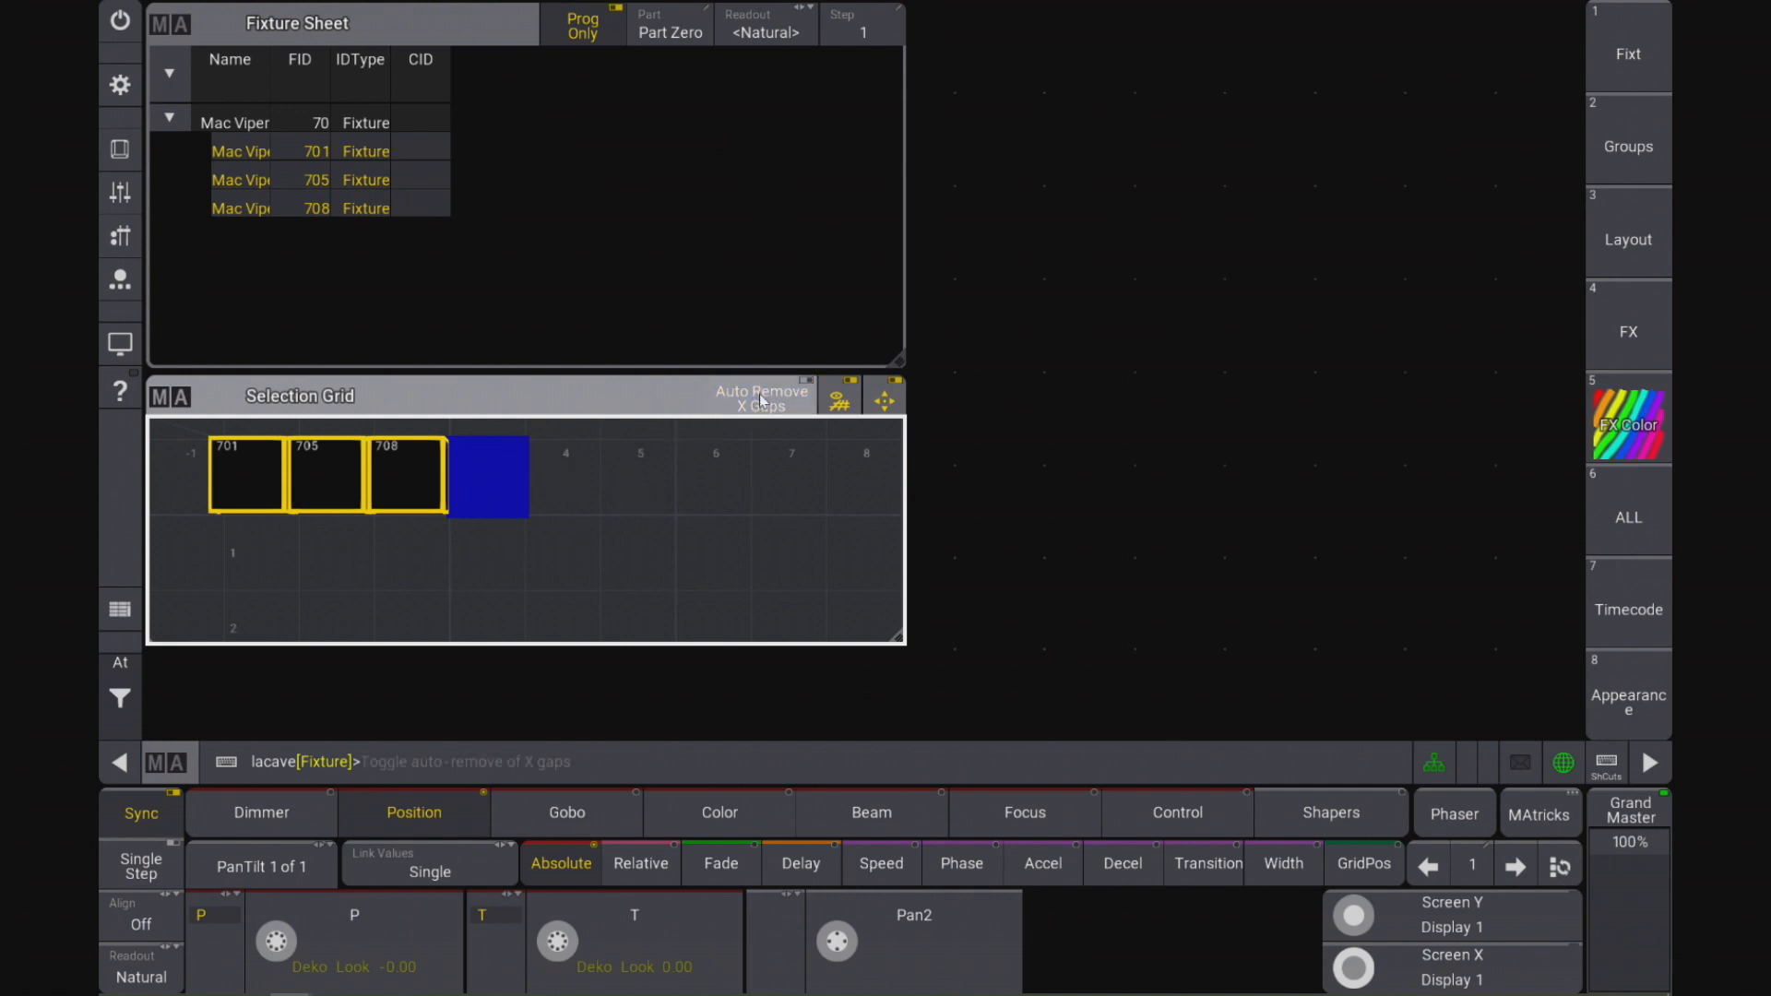
left_click(710, 496)
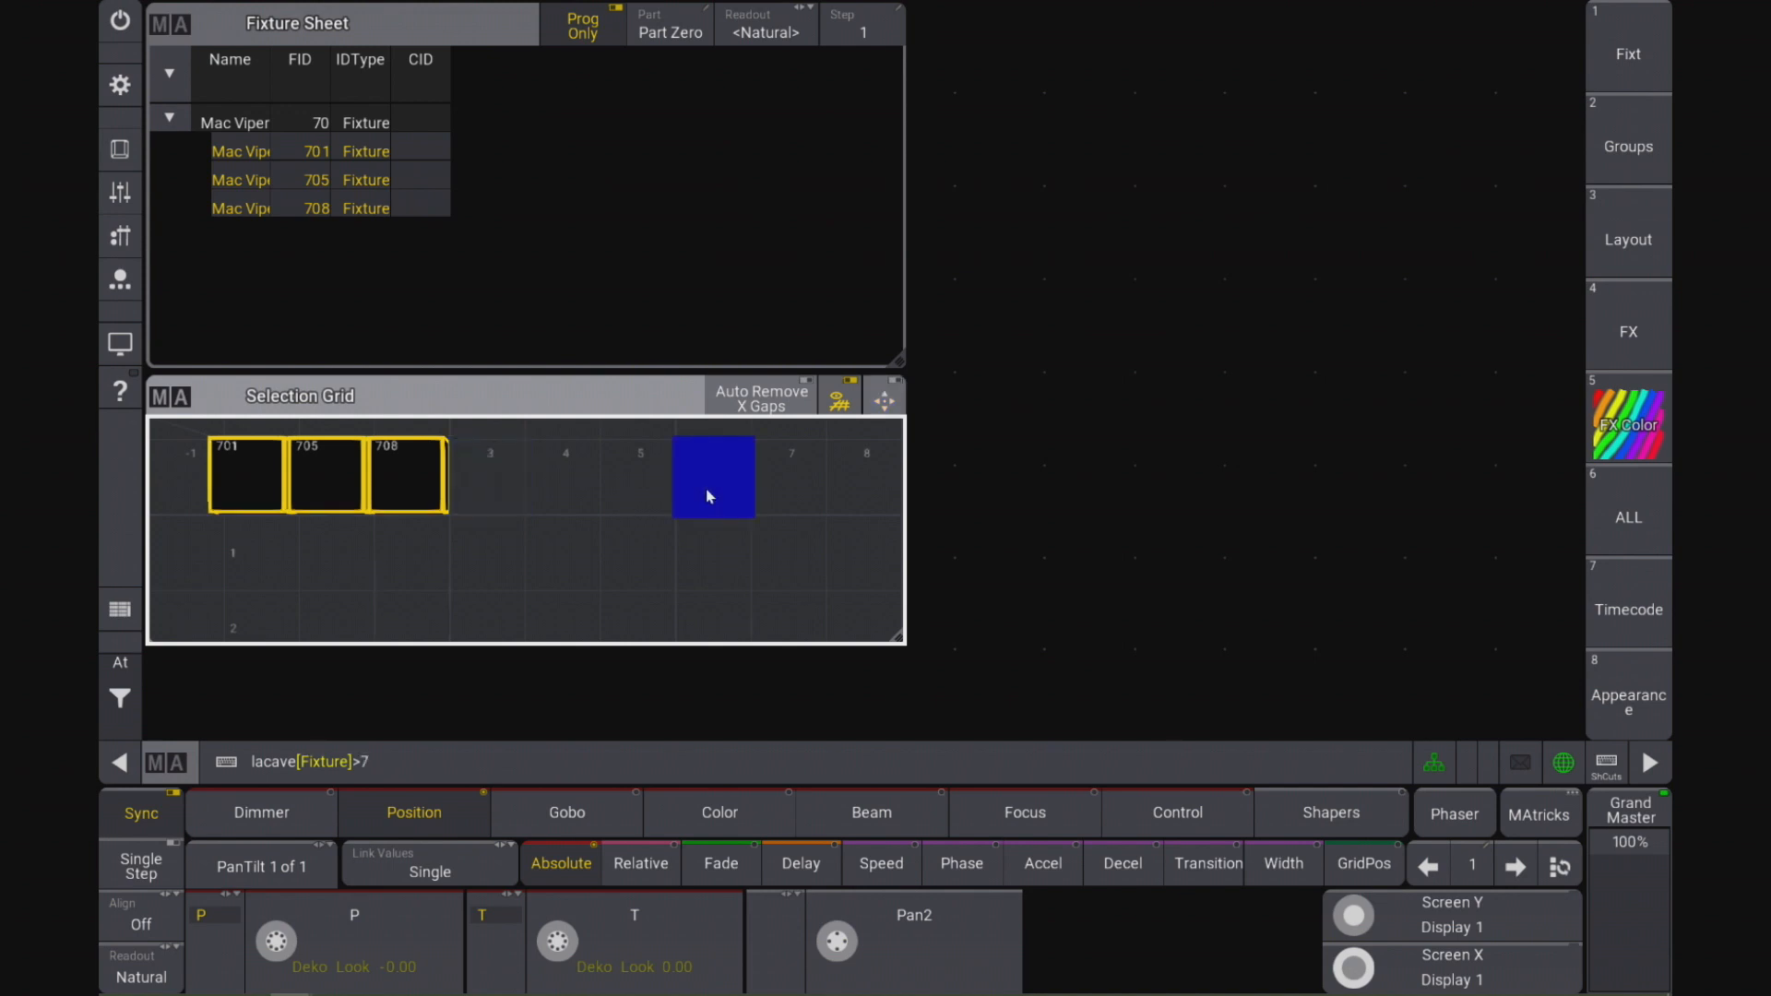
type("2")
key("Return")
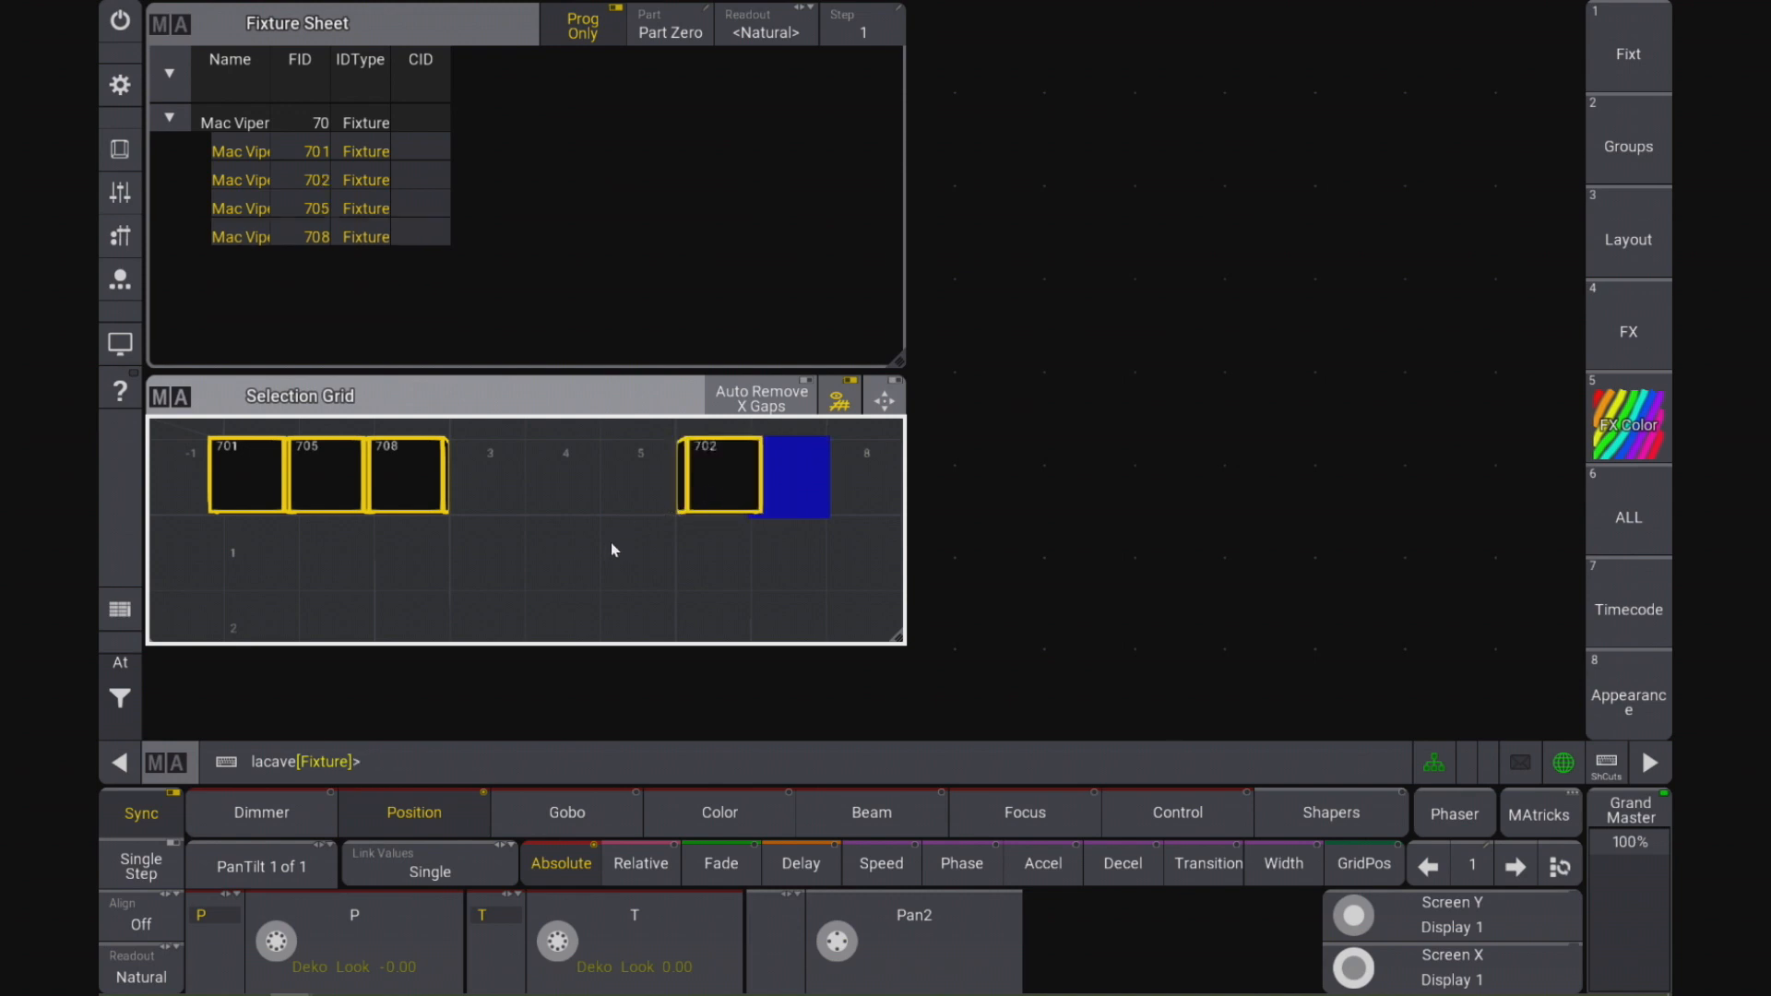
left_click(867, 468)
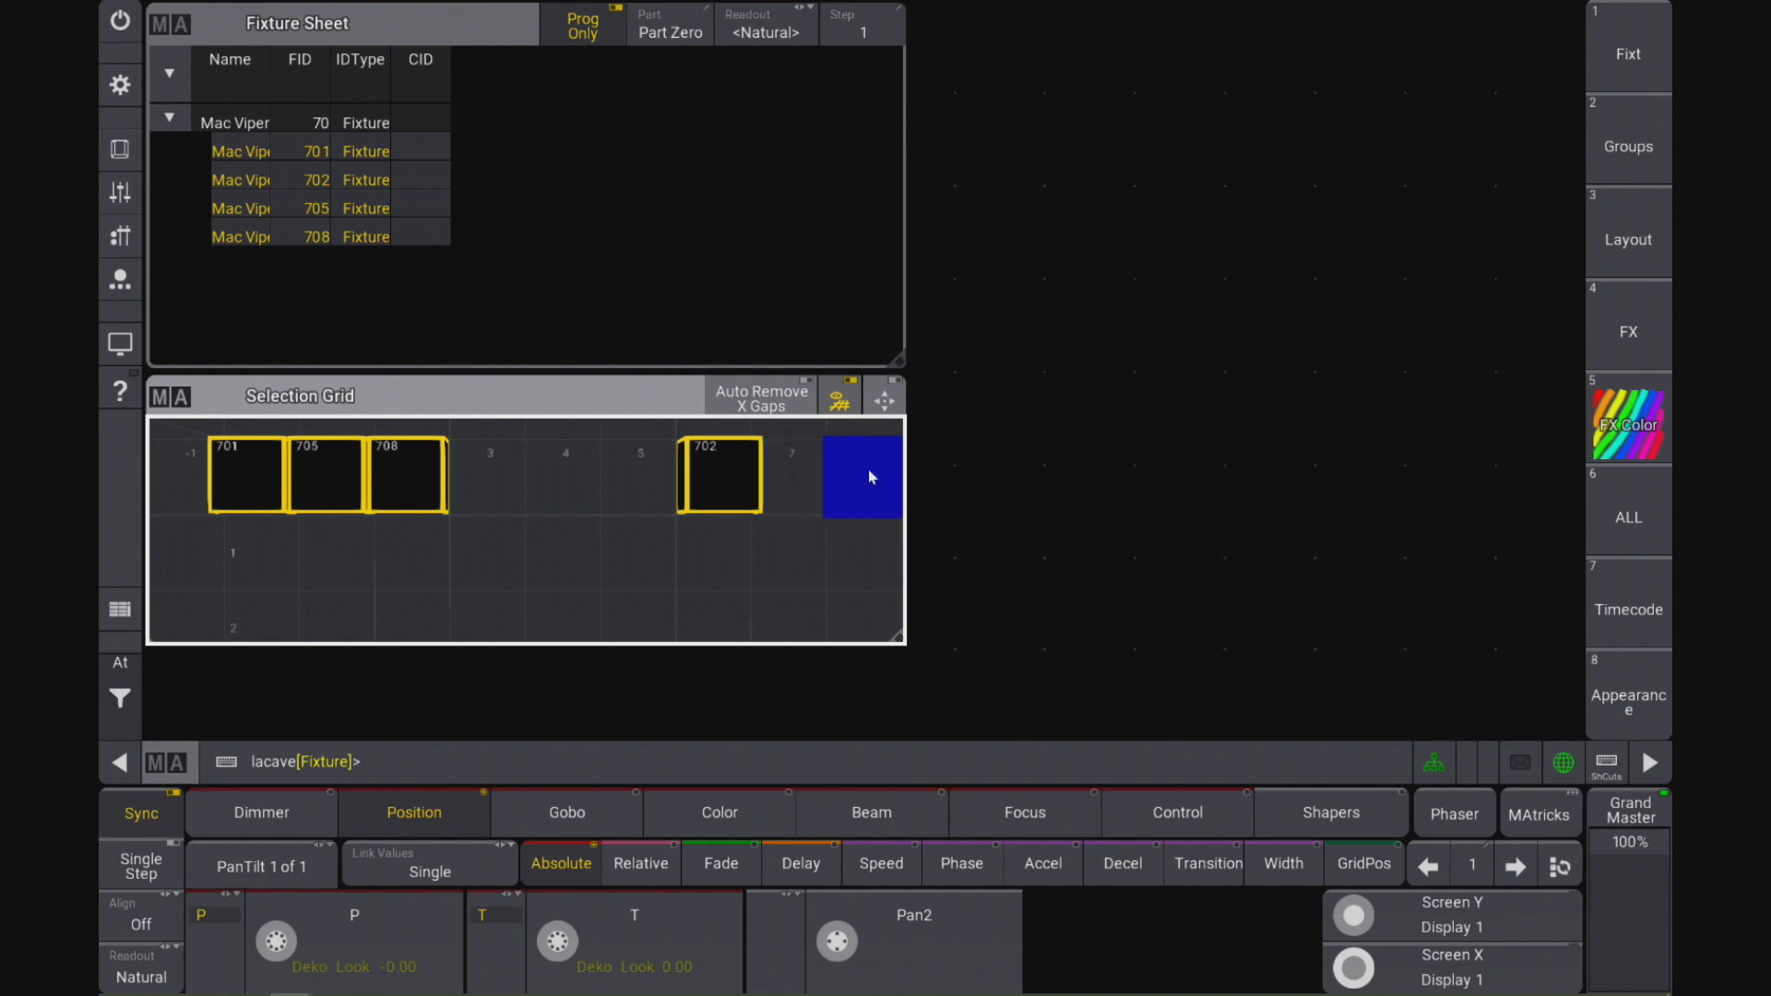
type("703")
key("Return")
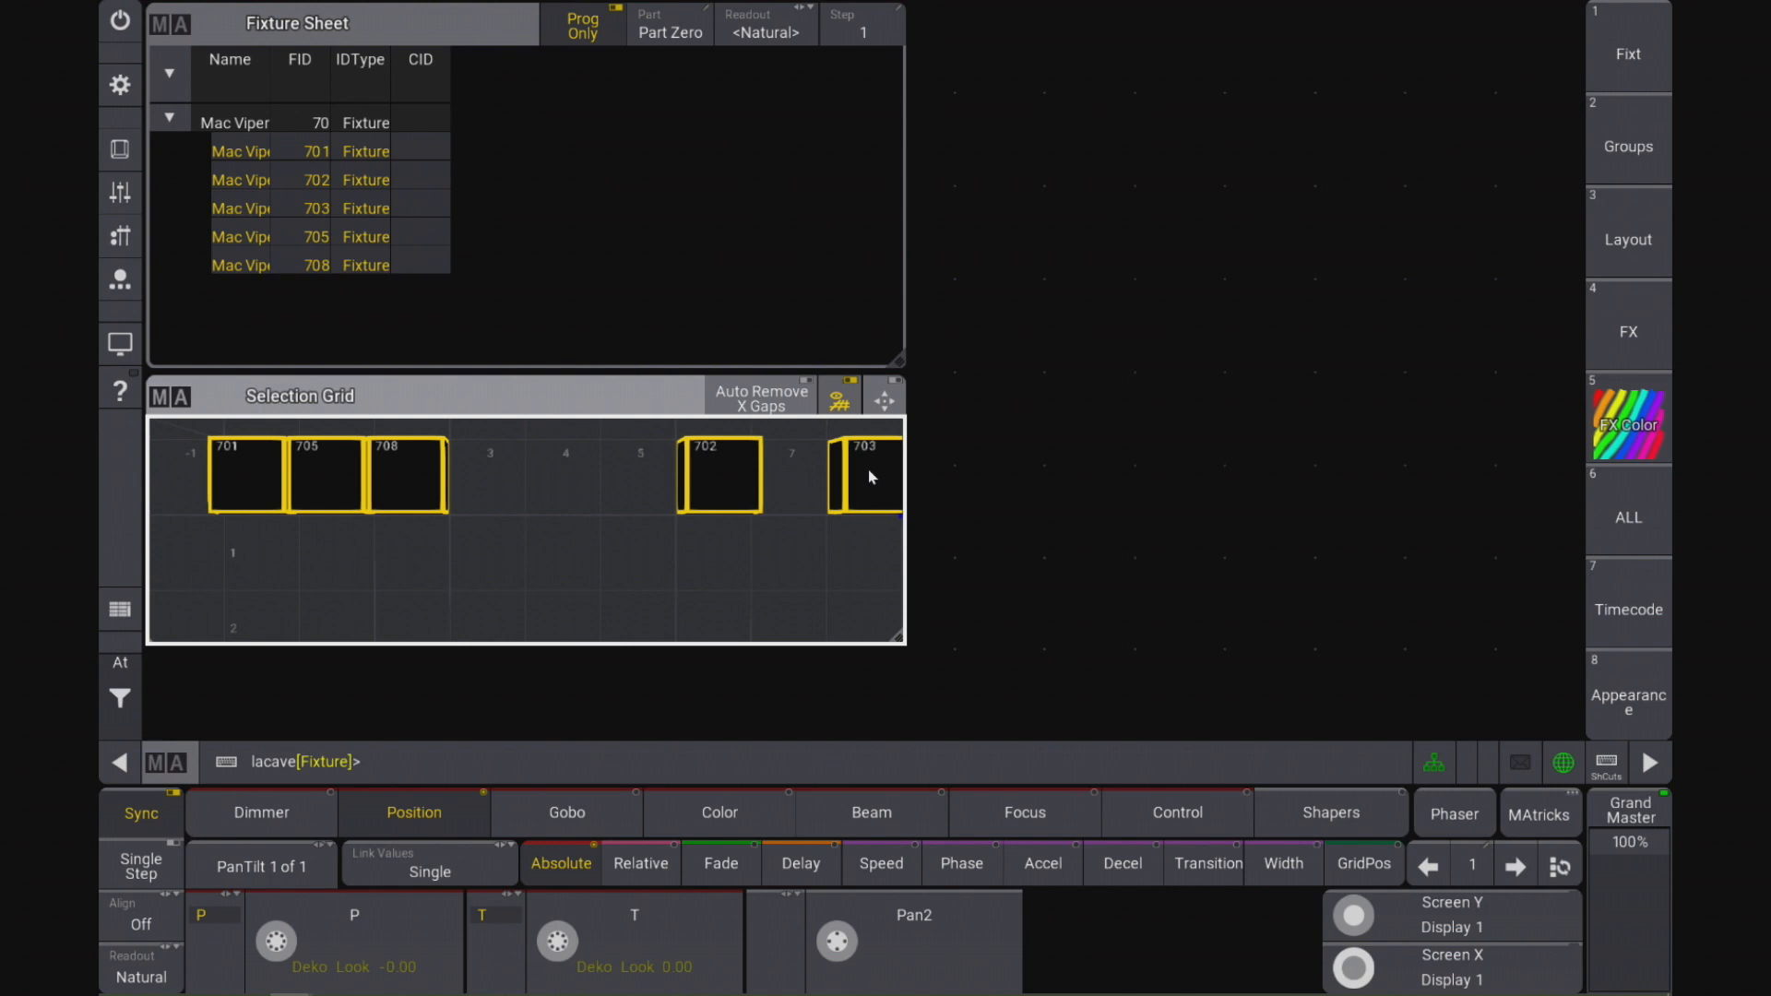
Step: Step forward through the fixtures in the grid one position at a time, from 701 to 703, and clear the selection
key("Page_Down")
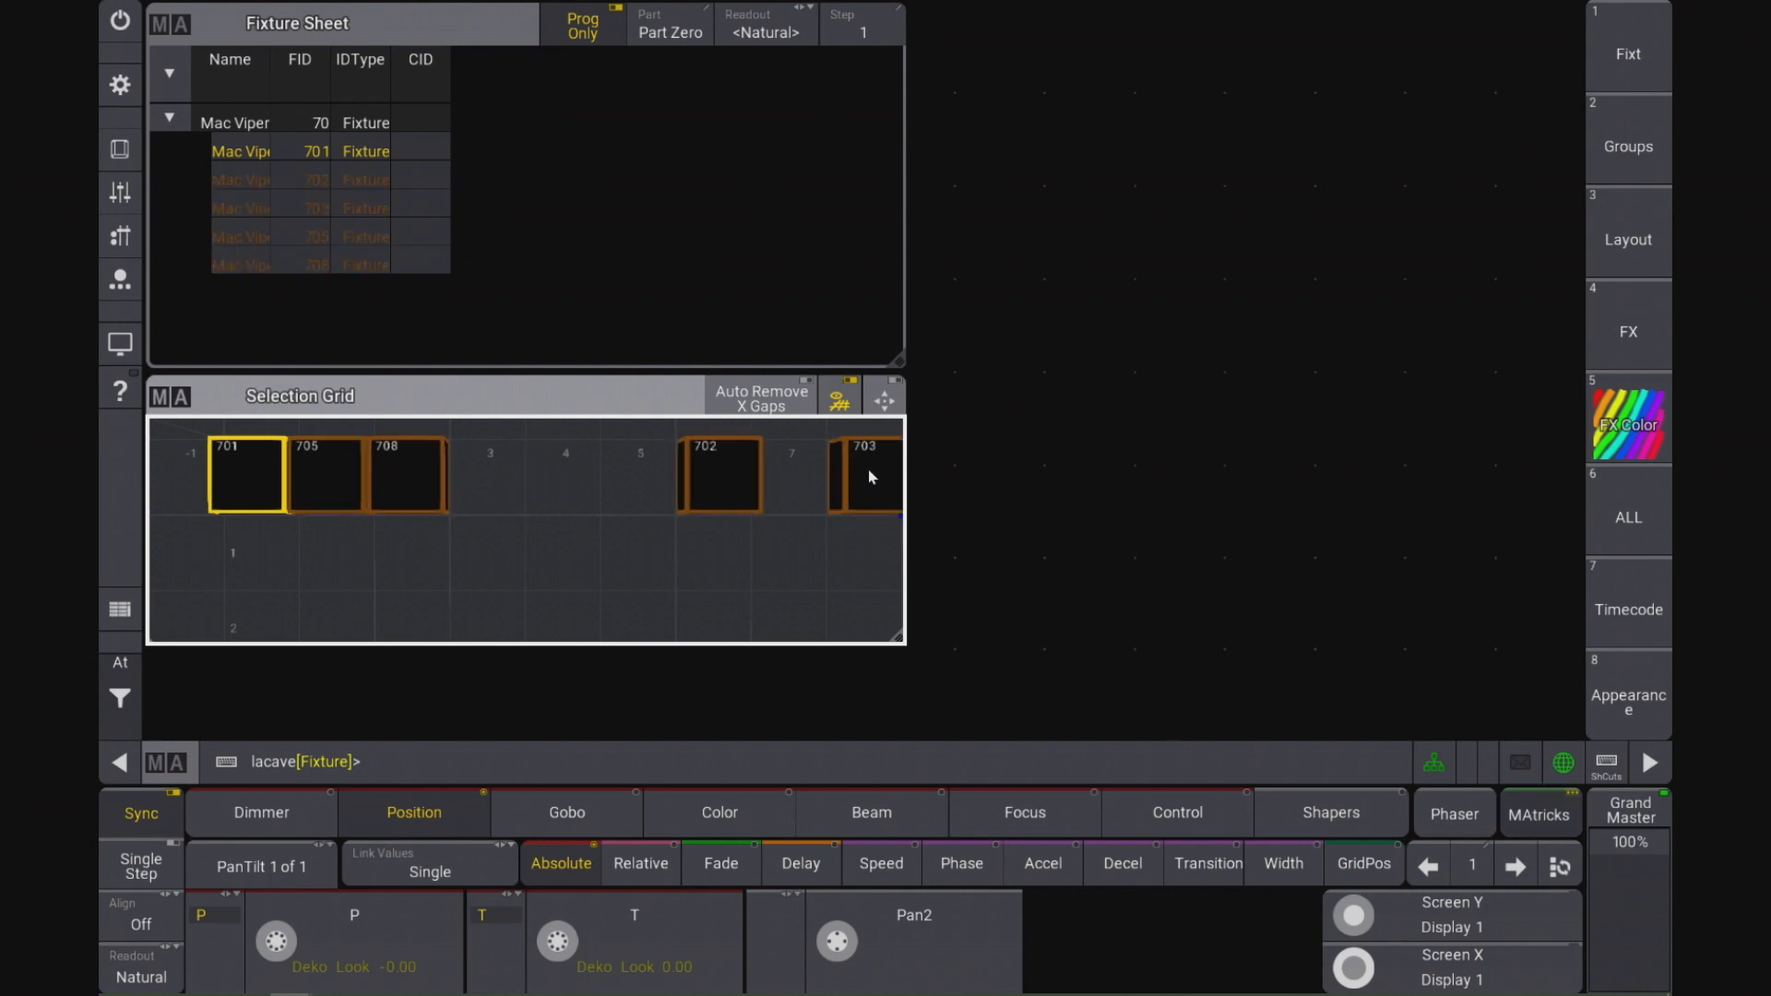
key("Page_Down")
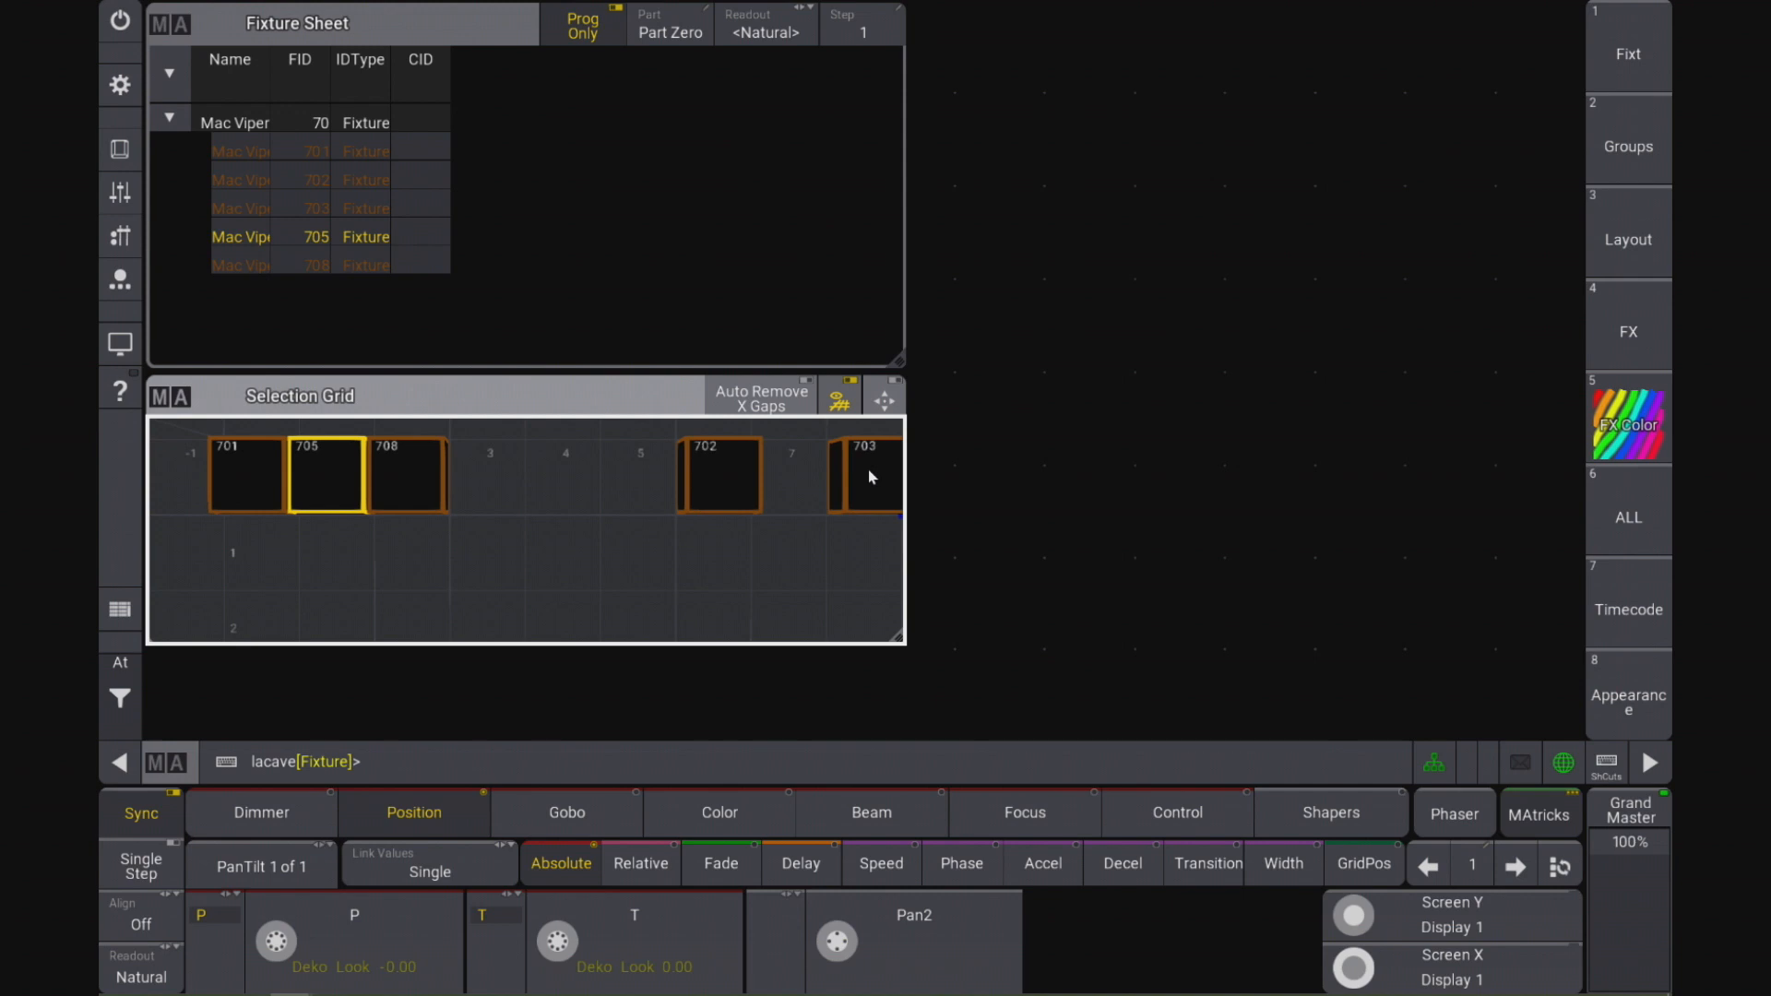
key("Page_Down")
key("Page_Down")
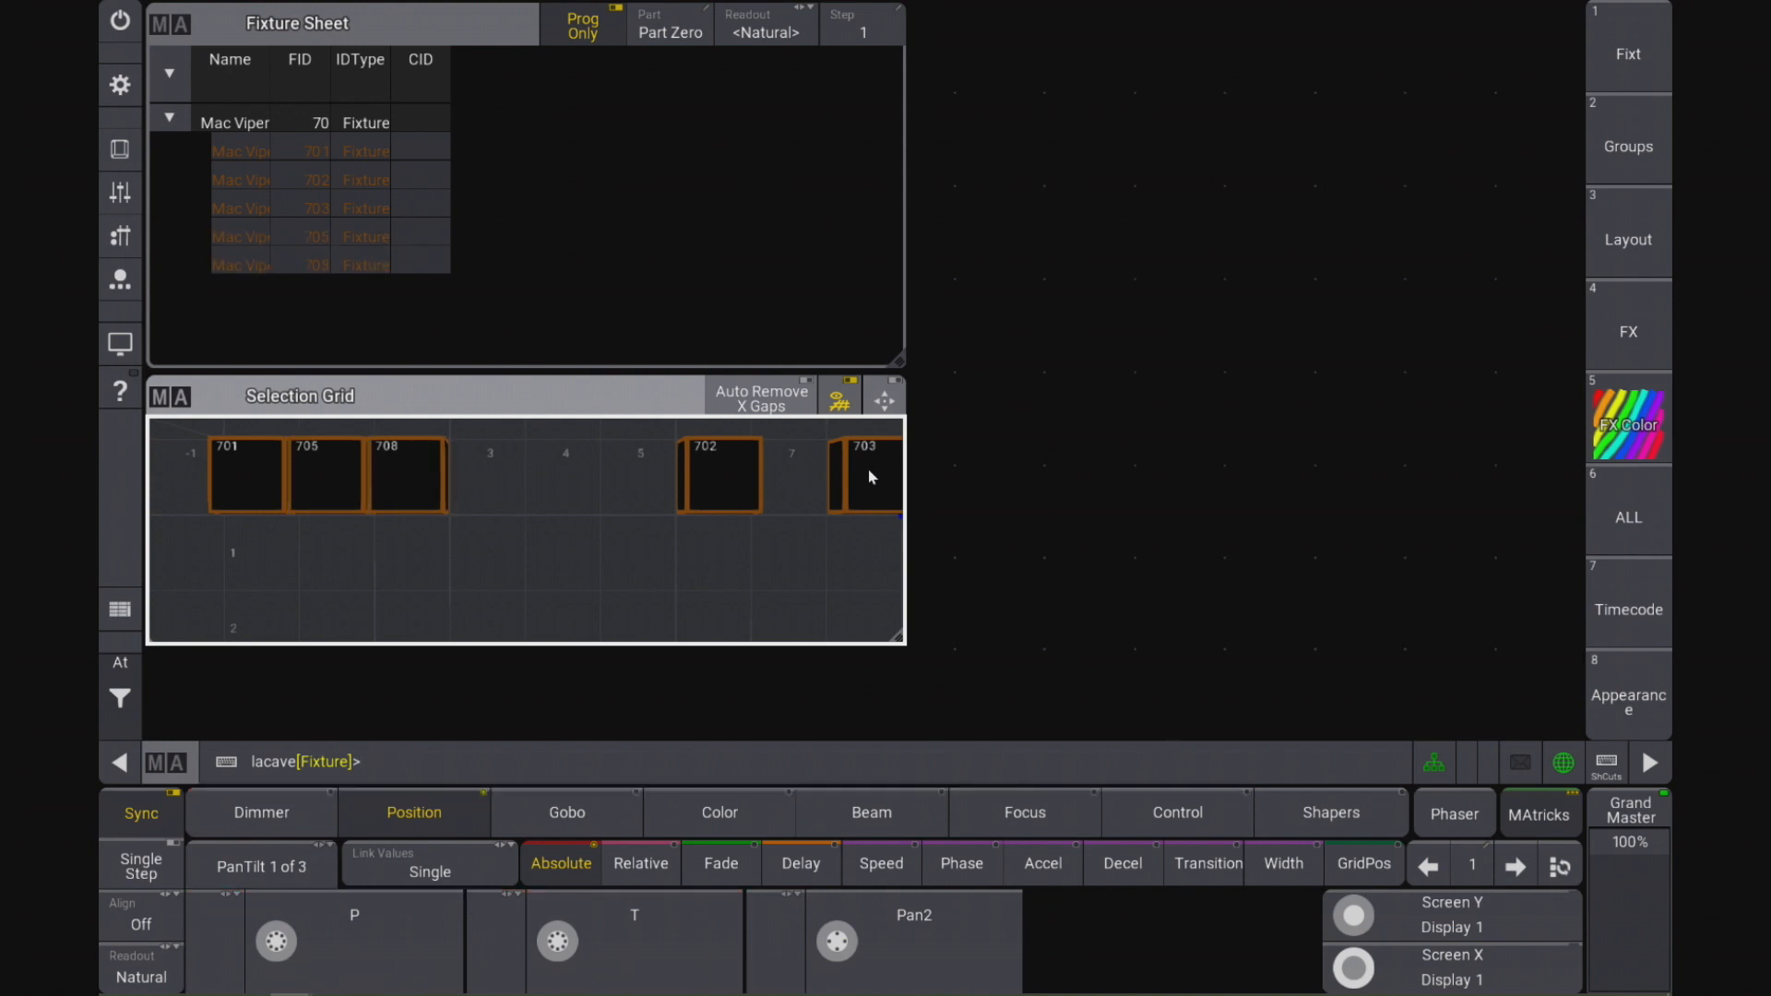
key("Page_Down")
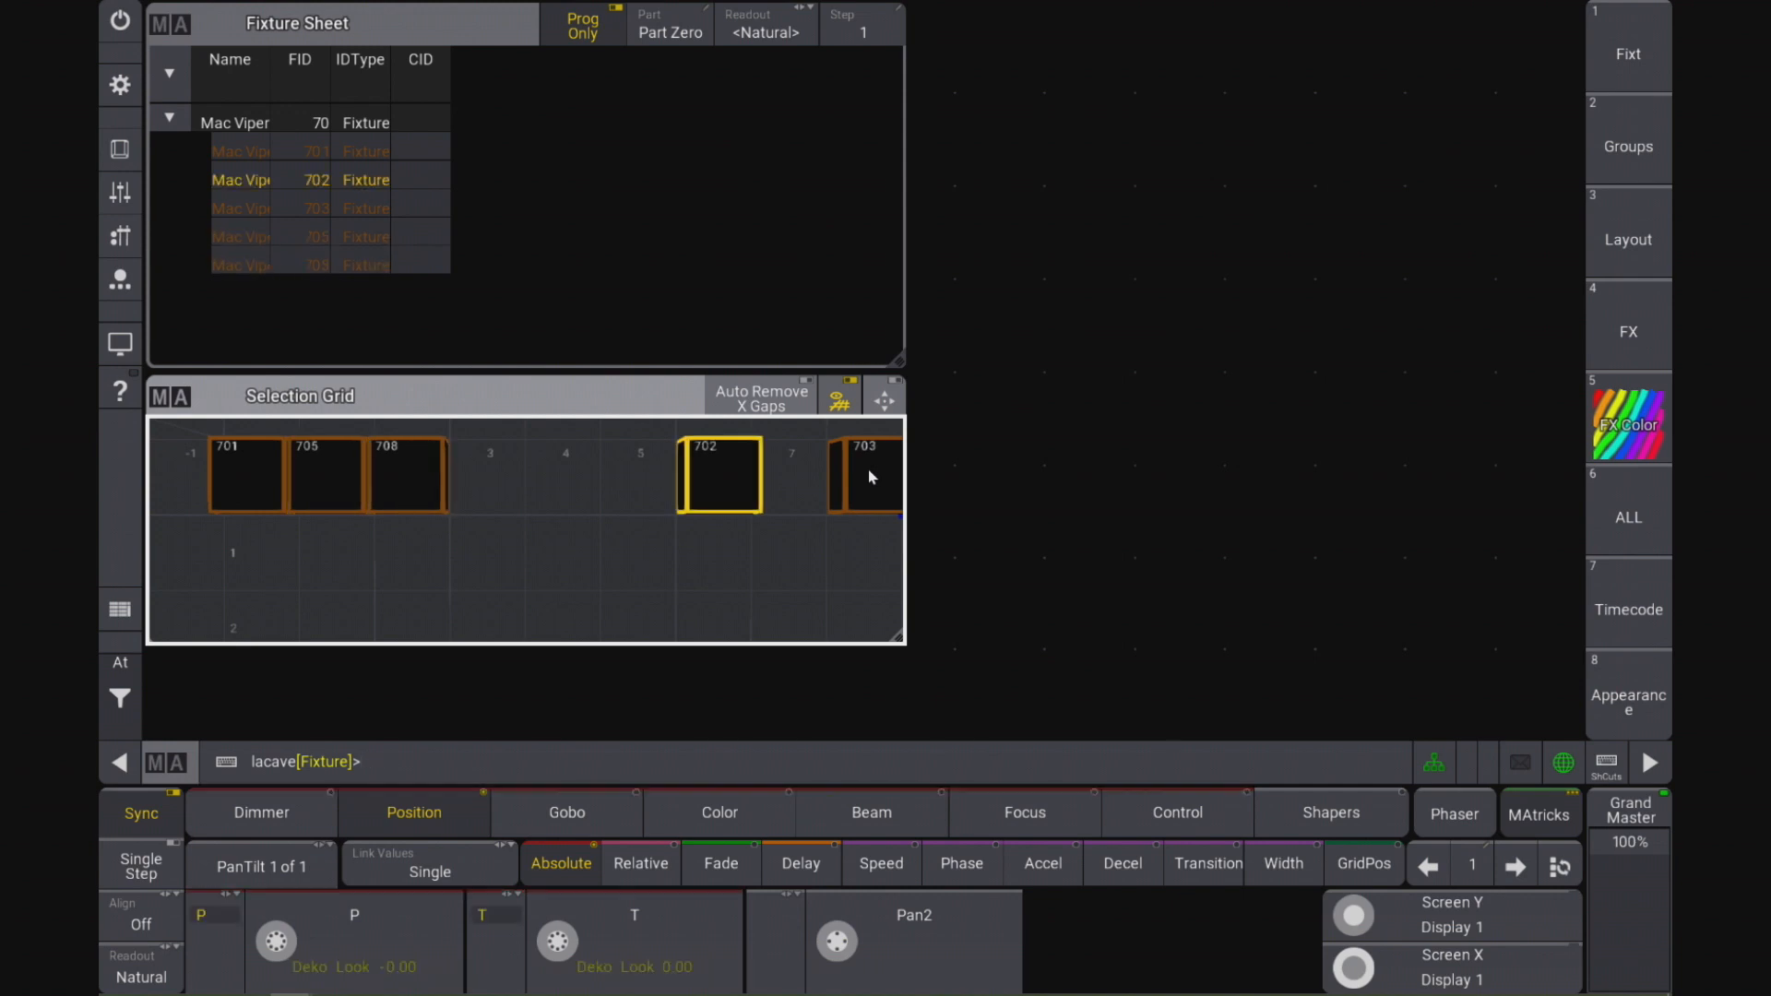
key("Page_Down")
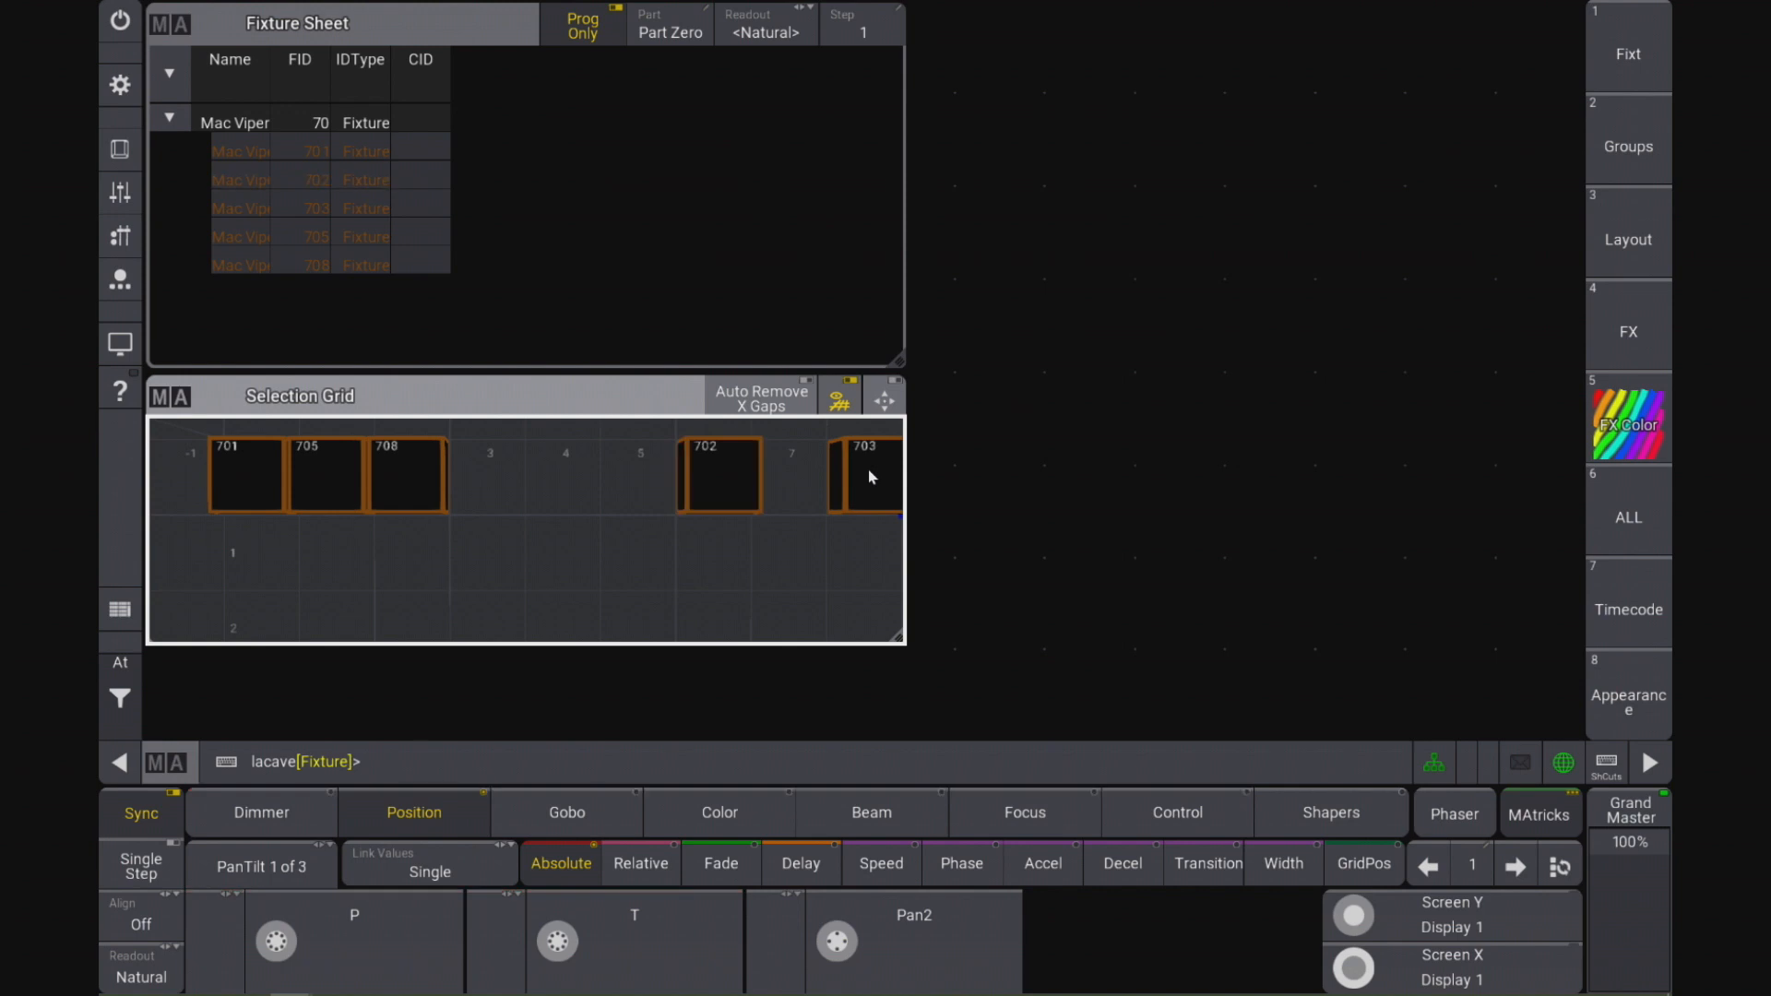
left_click(876, 494)
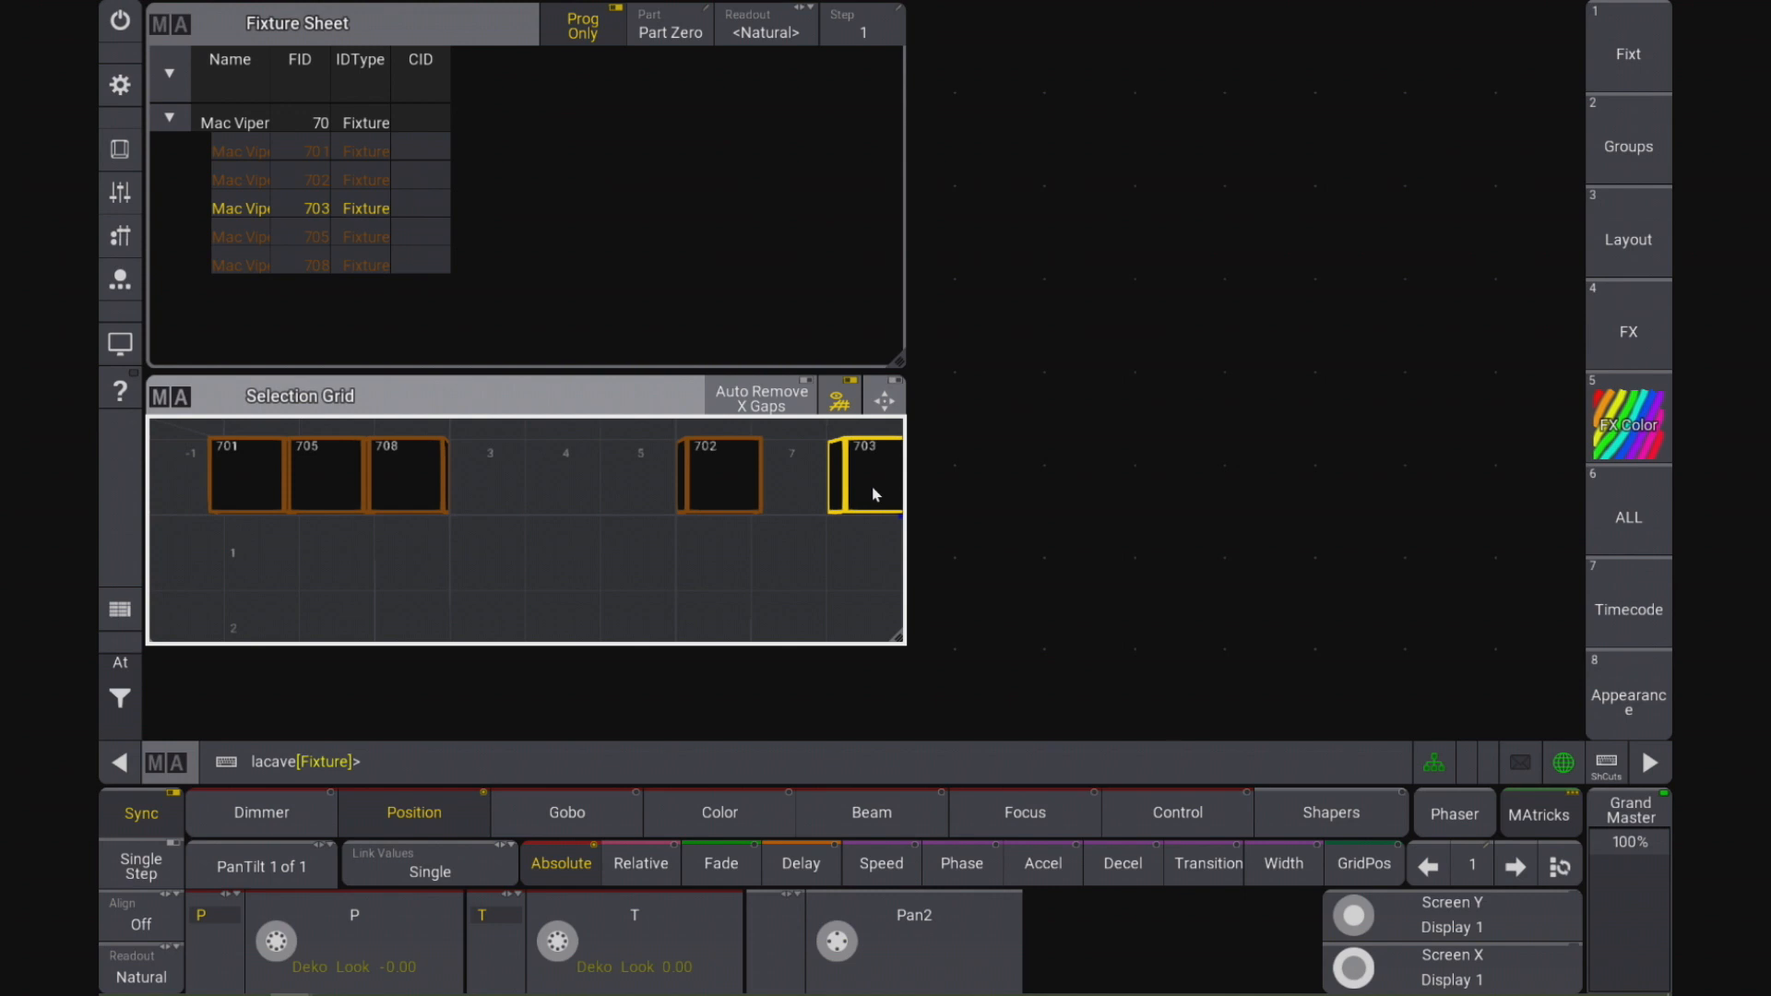
key("Escape")
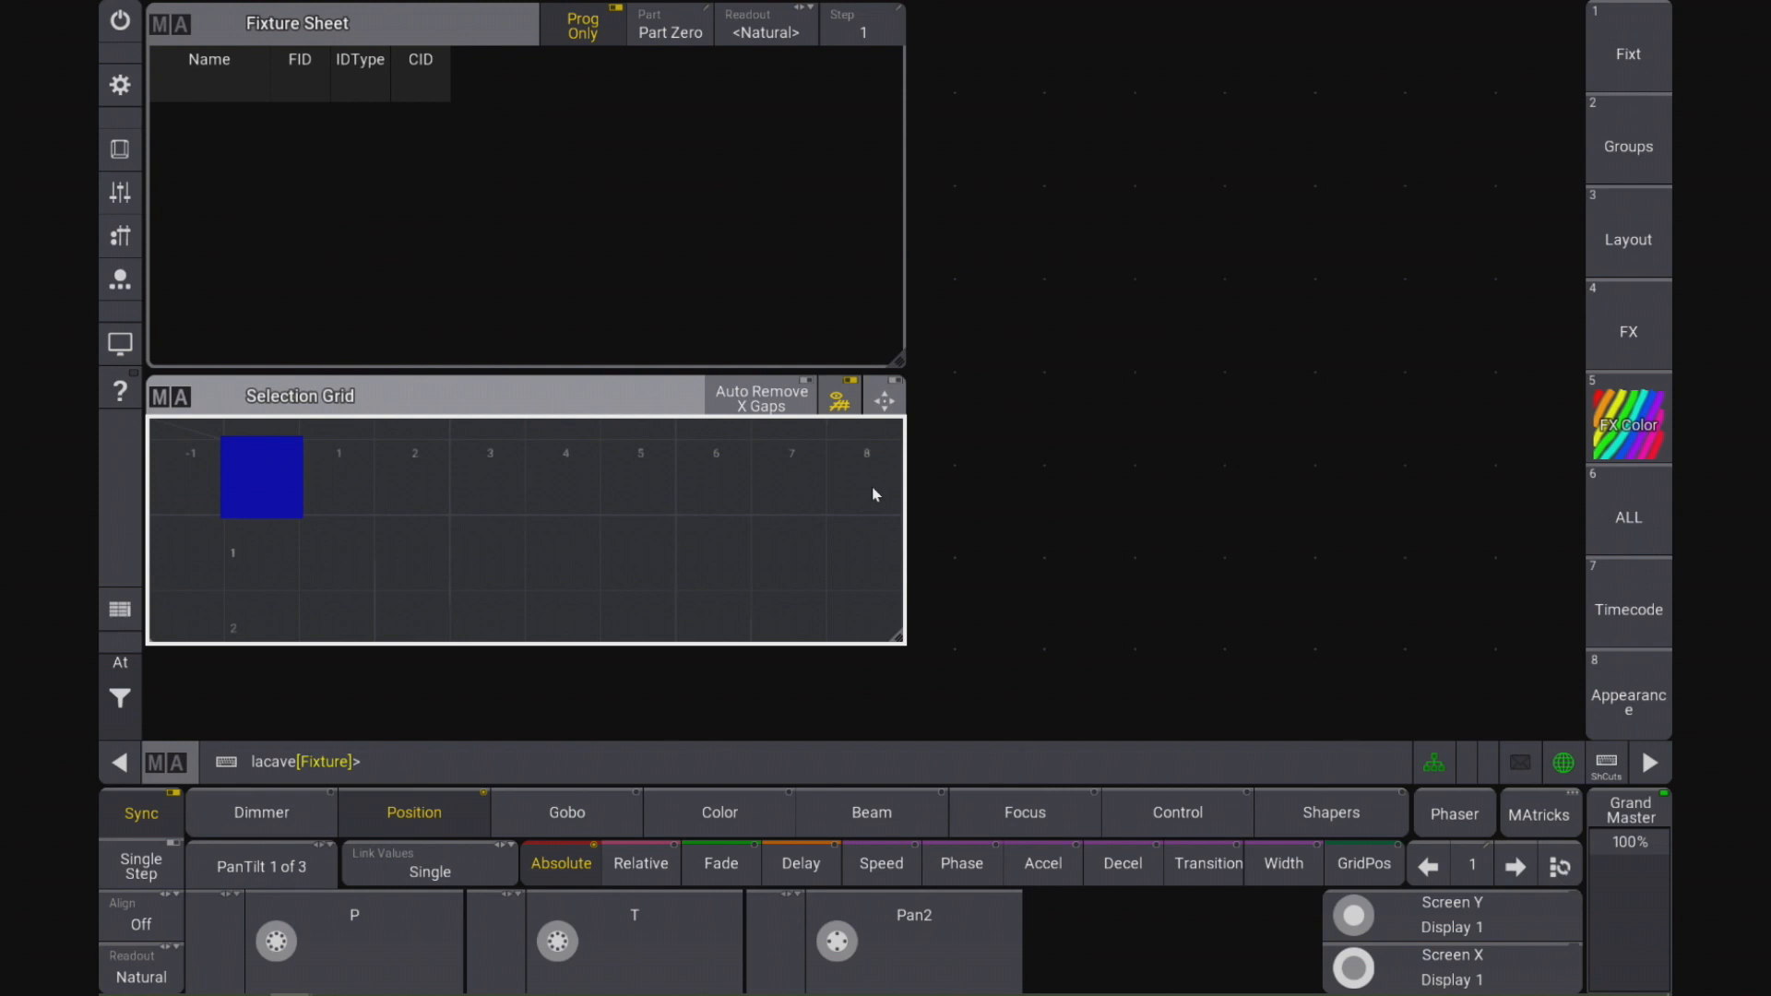
Step: Examine the Command Section's keys and their alternate functions, and close it again
left_click(122, 151)
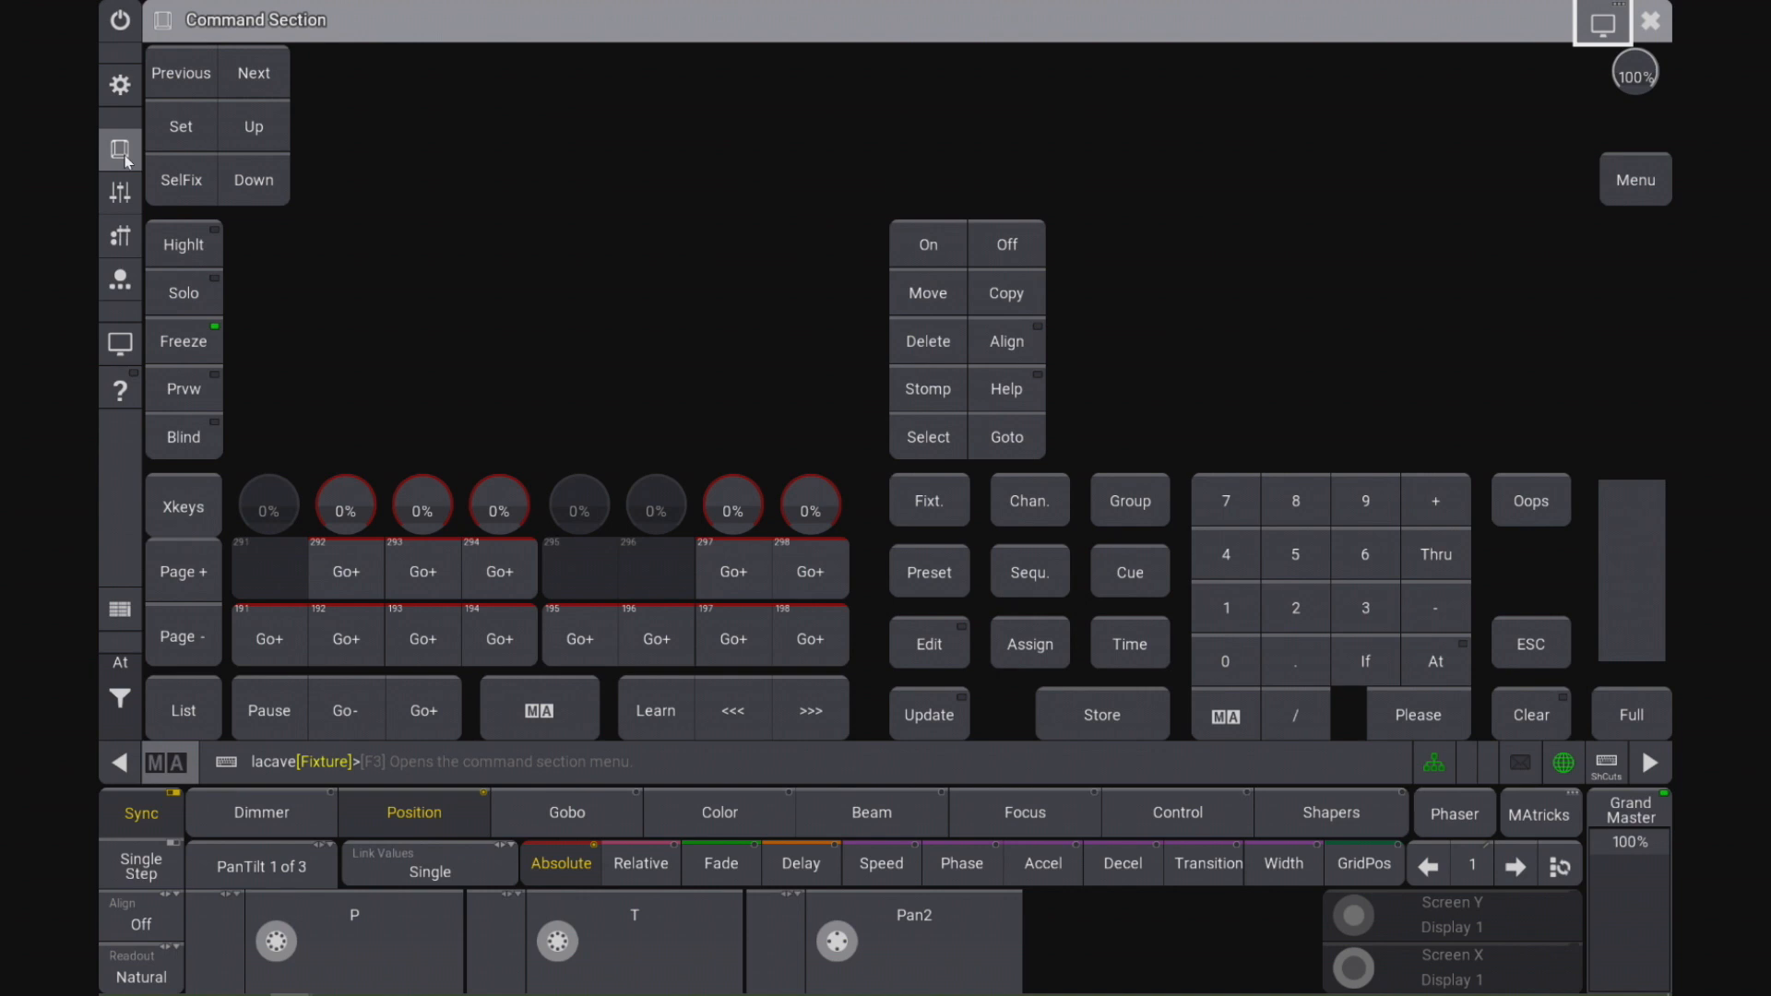
key("shift")
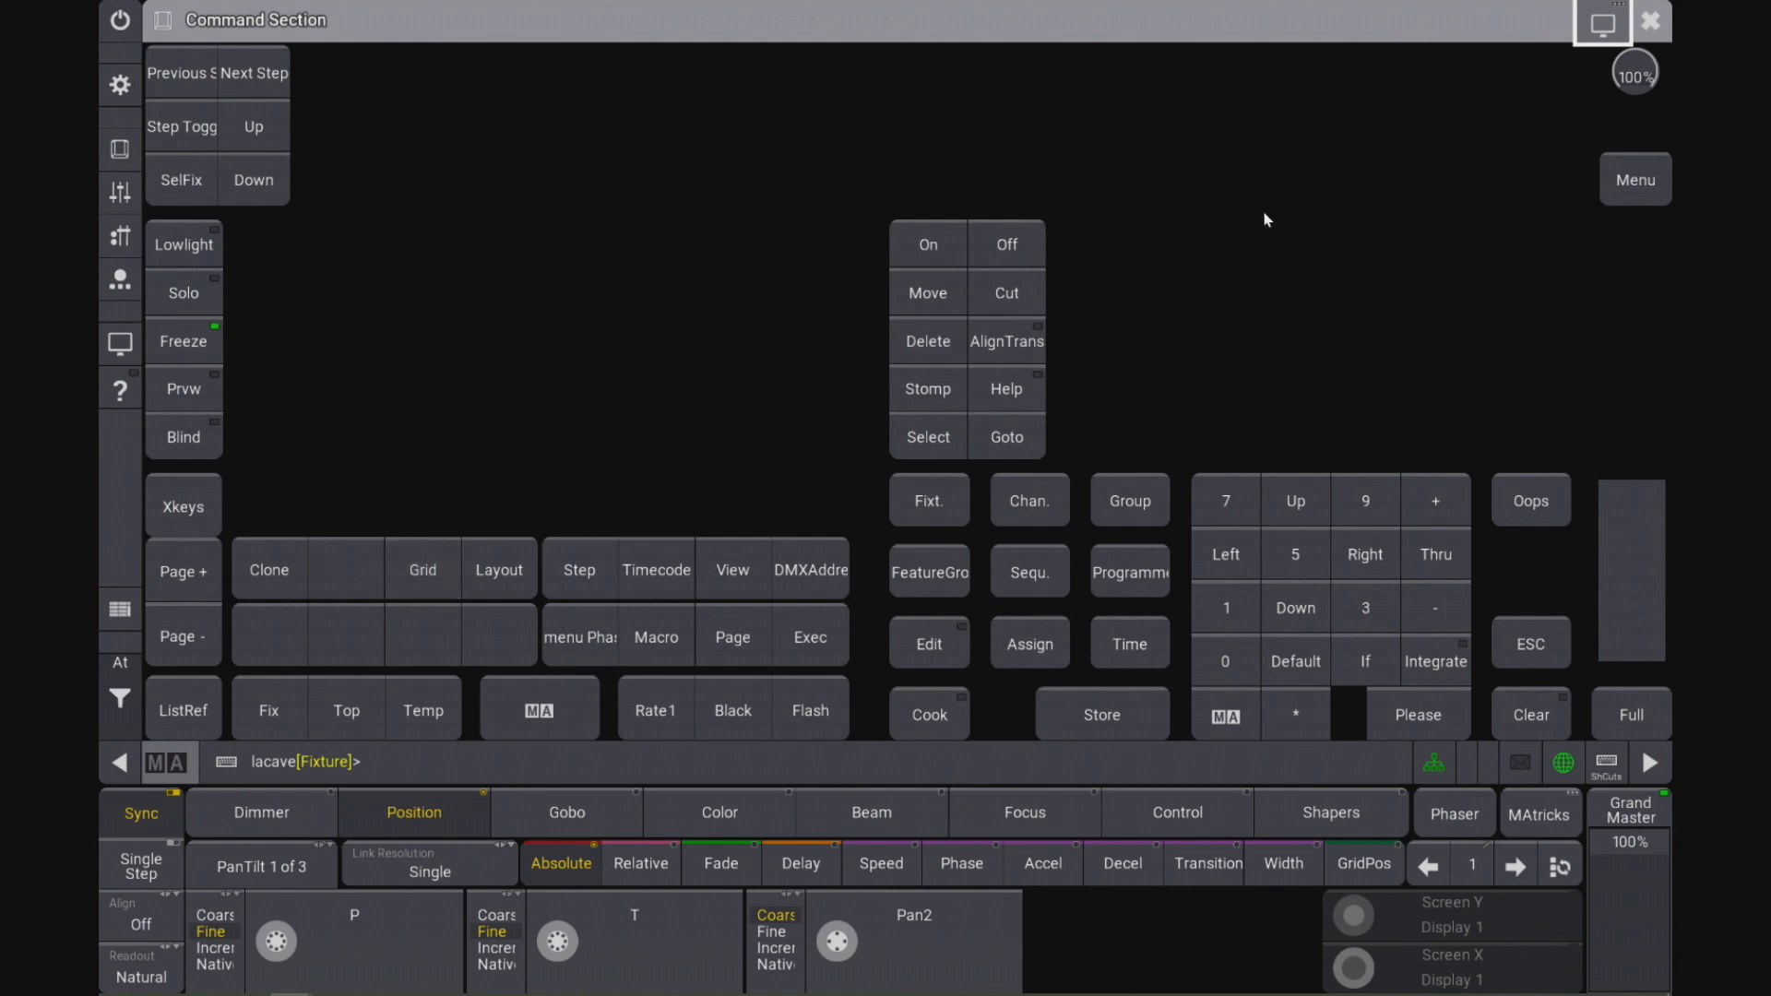
left_click(1645, 30)
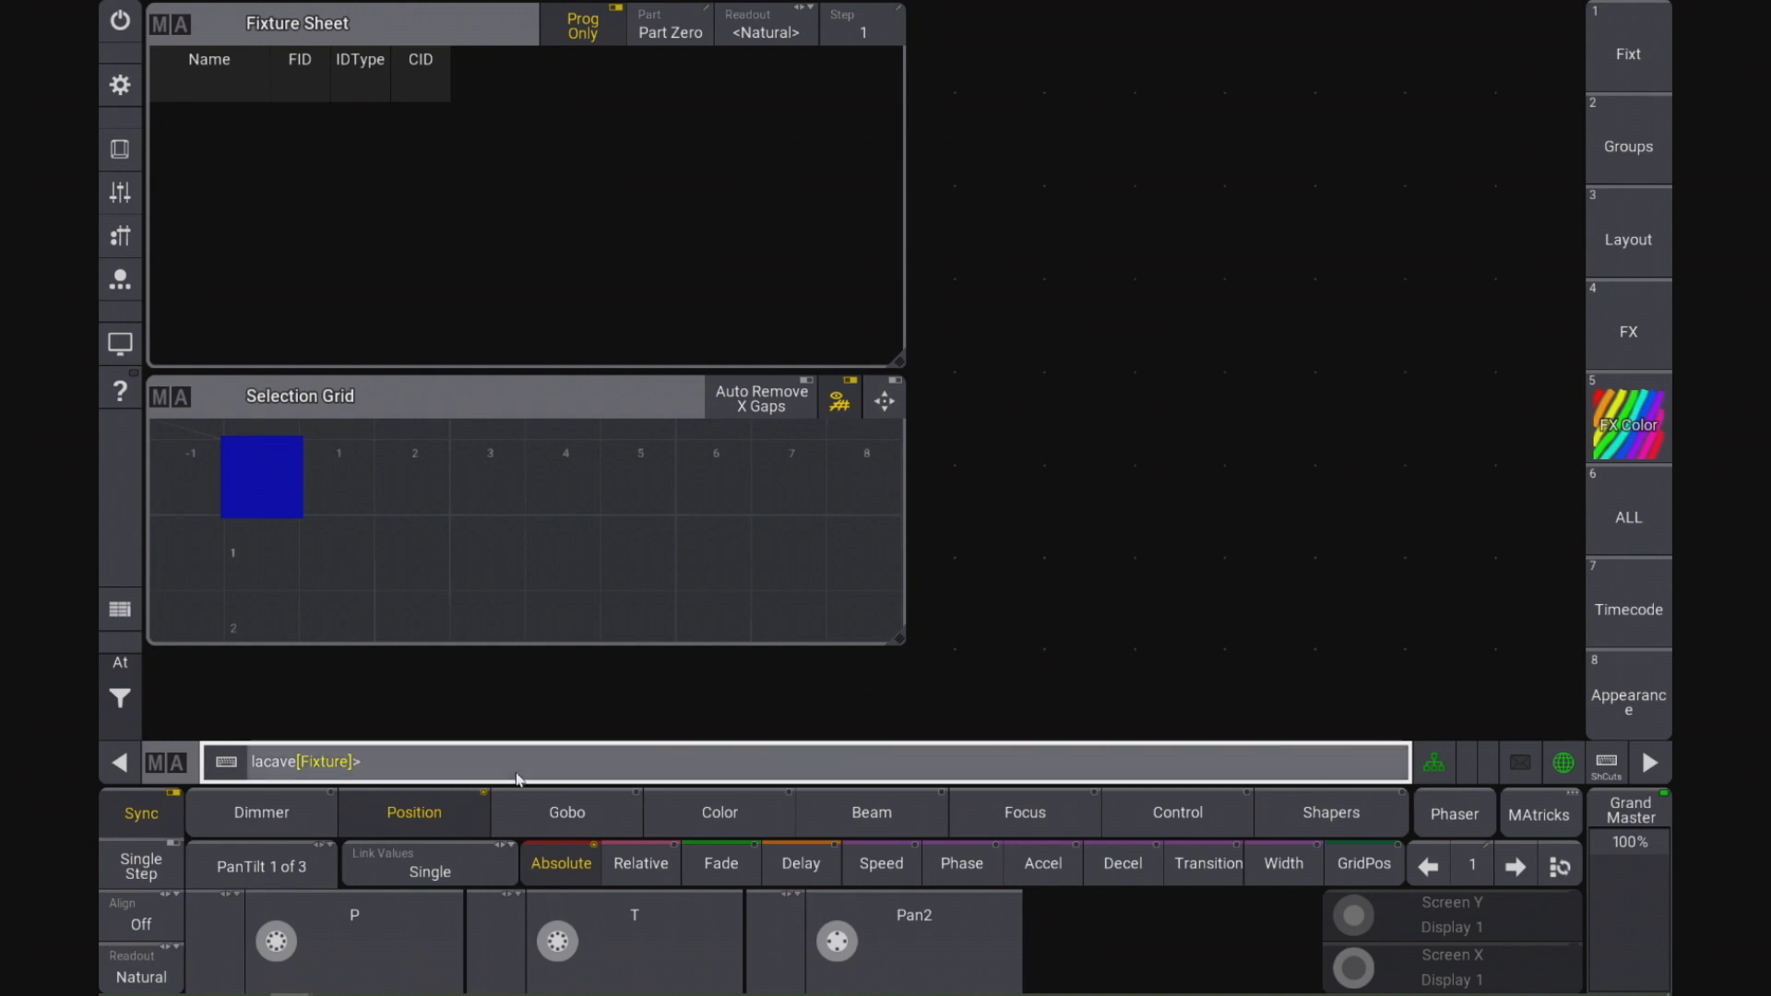
Step: Set the Selection Grid cursor to position 2/1 by command, and pick a cell directly in the grid
type("Grid 2")
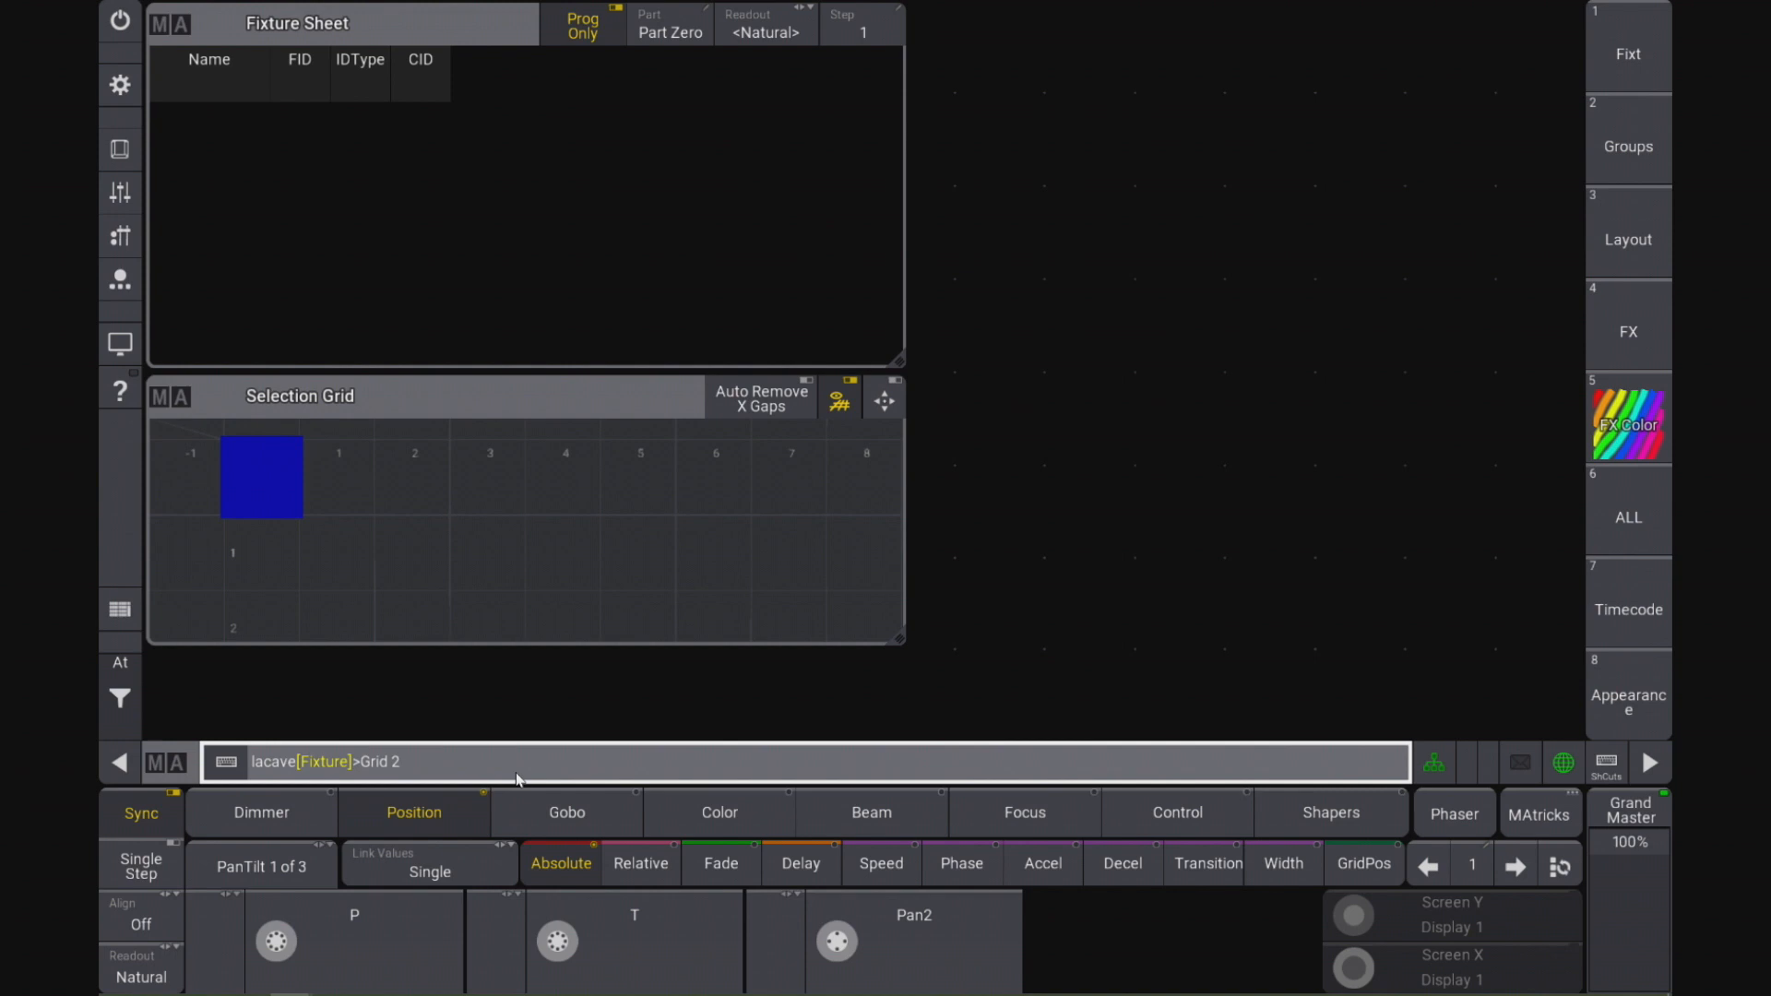
type("/1")
key("Return")
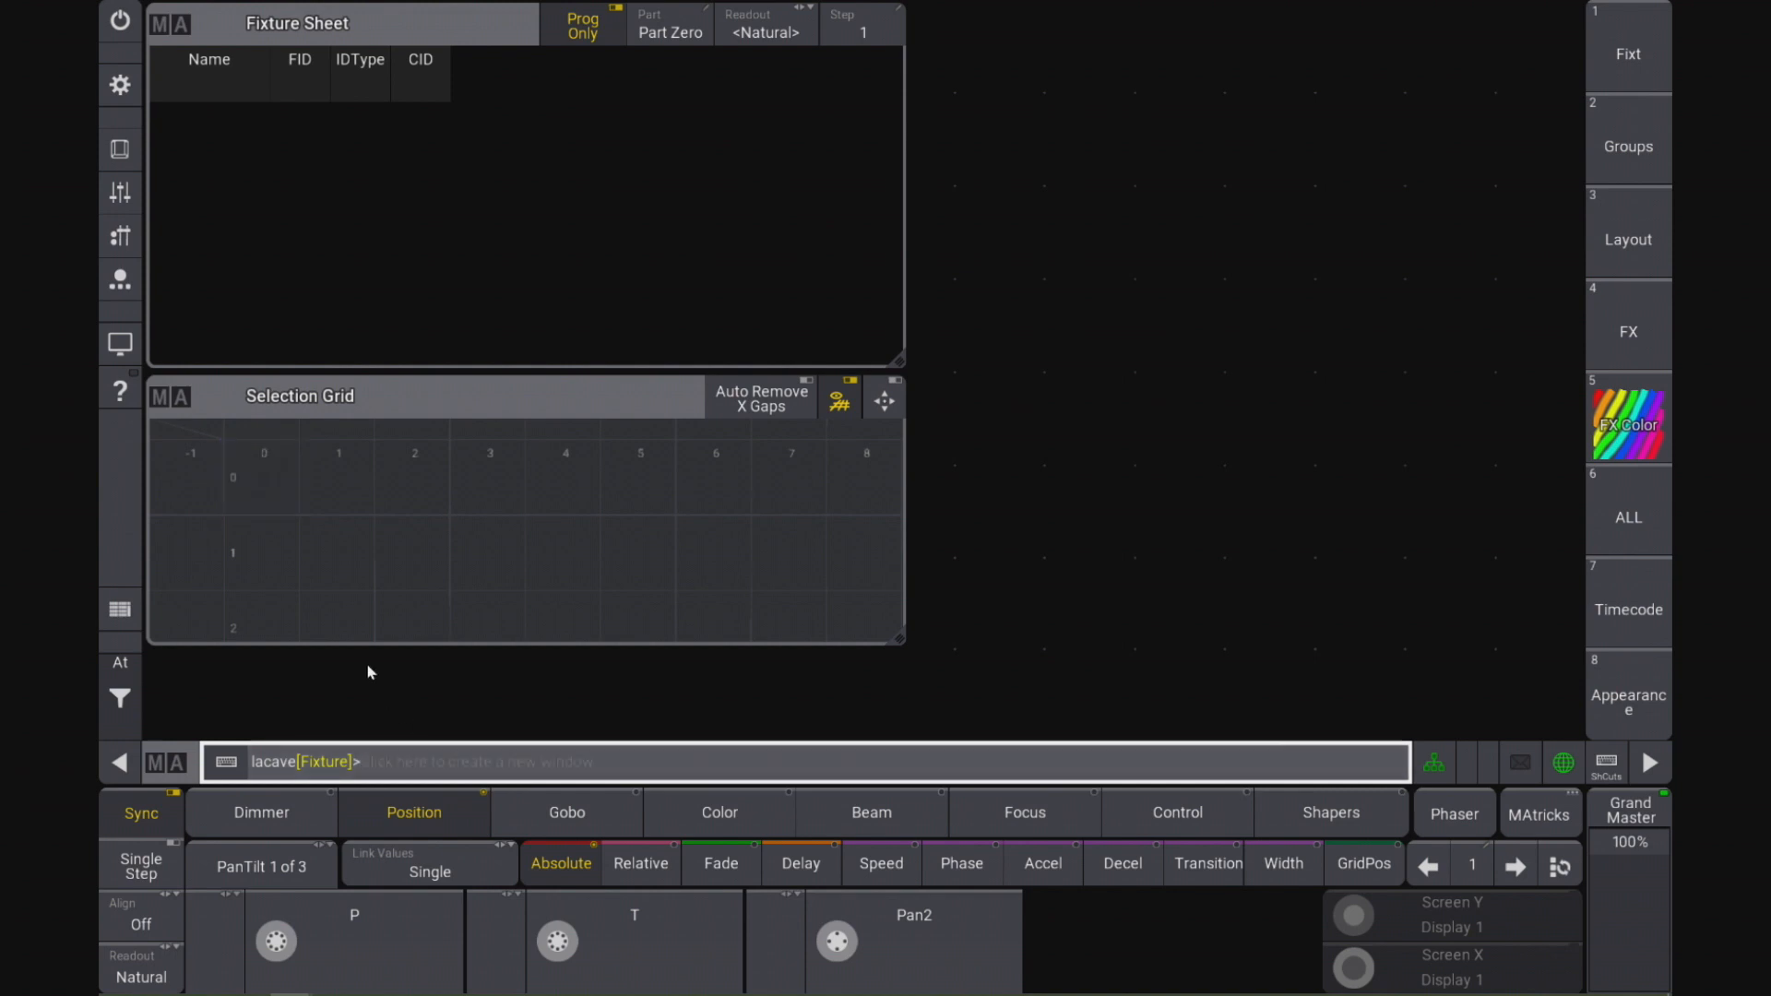
left_click(410, 569)
scroll(410, 568, "down", 3)
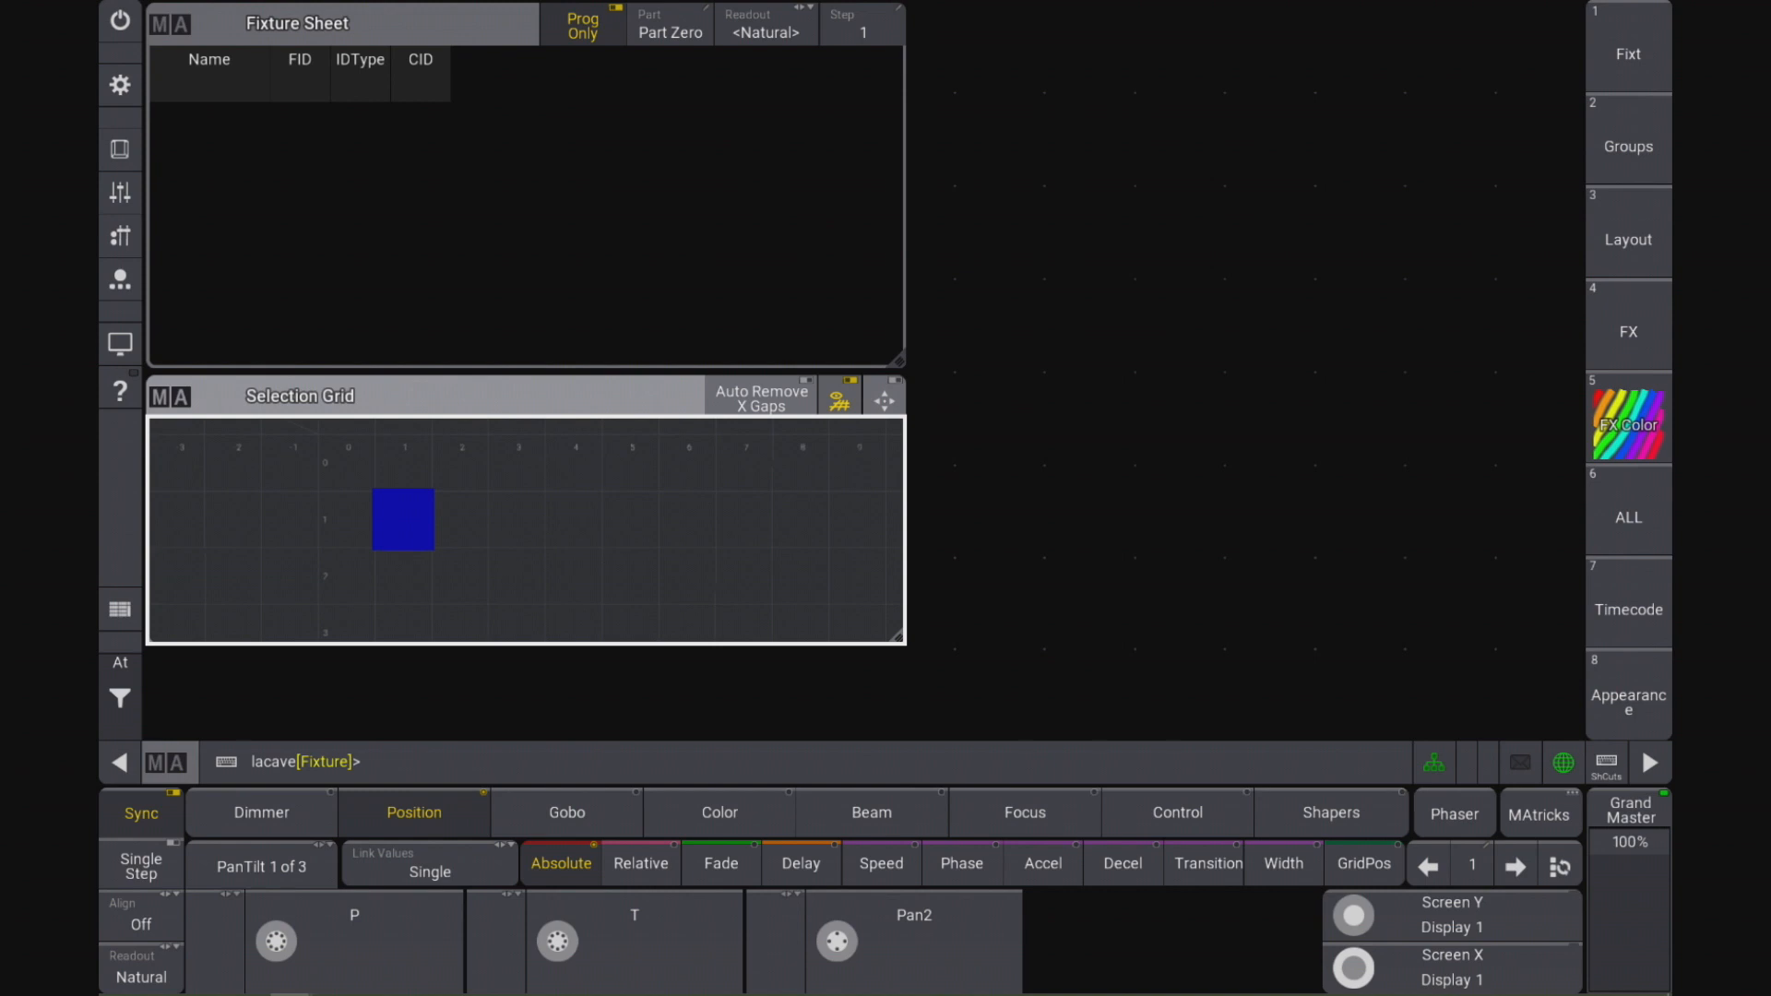
Step: Set the grid cursor to column 2 in a lower row, select fixture 701 there, and clear the selection
type("Grid 2")
key("Return")
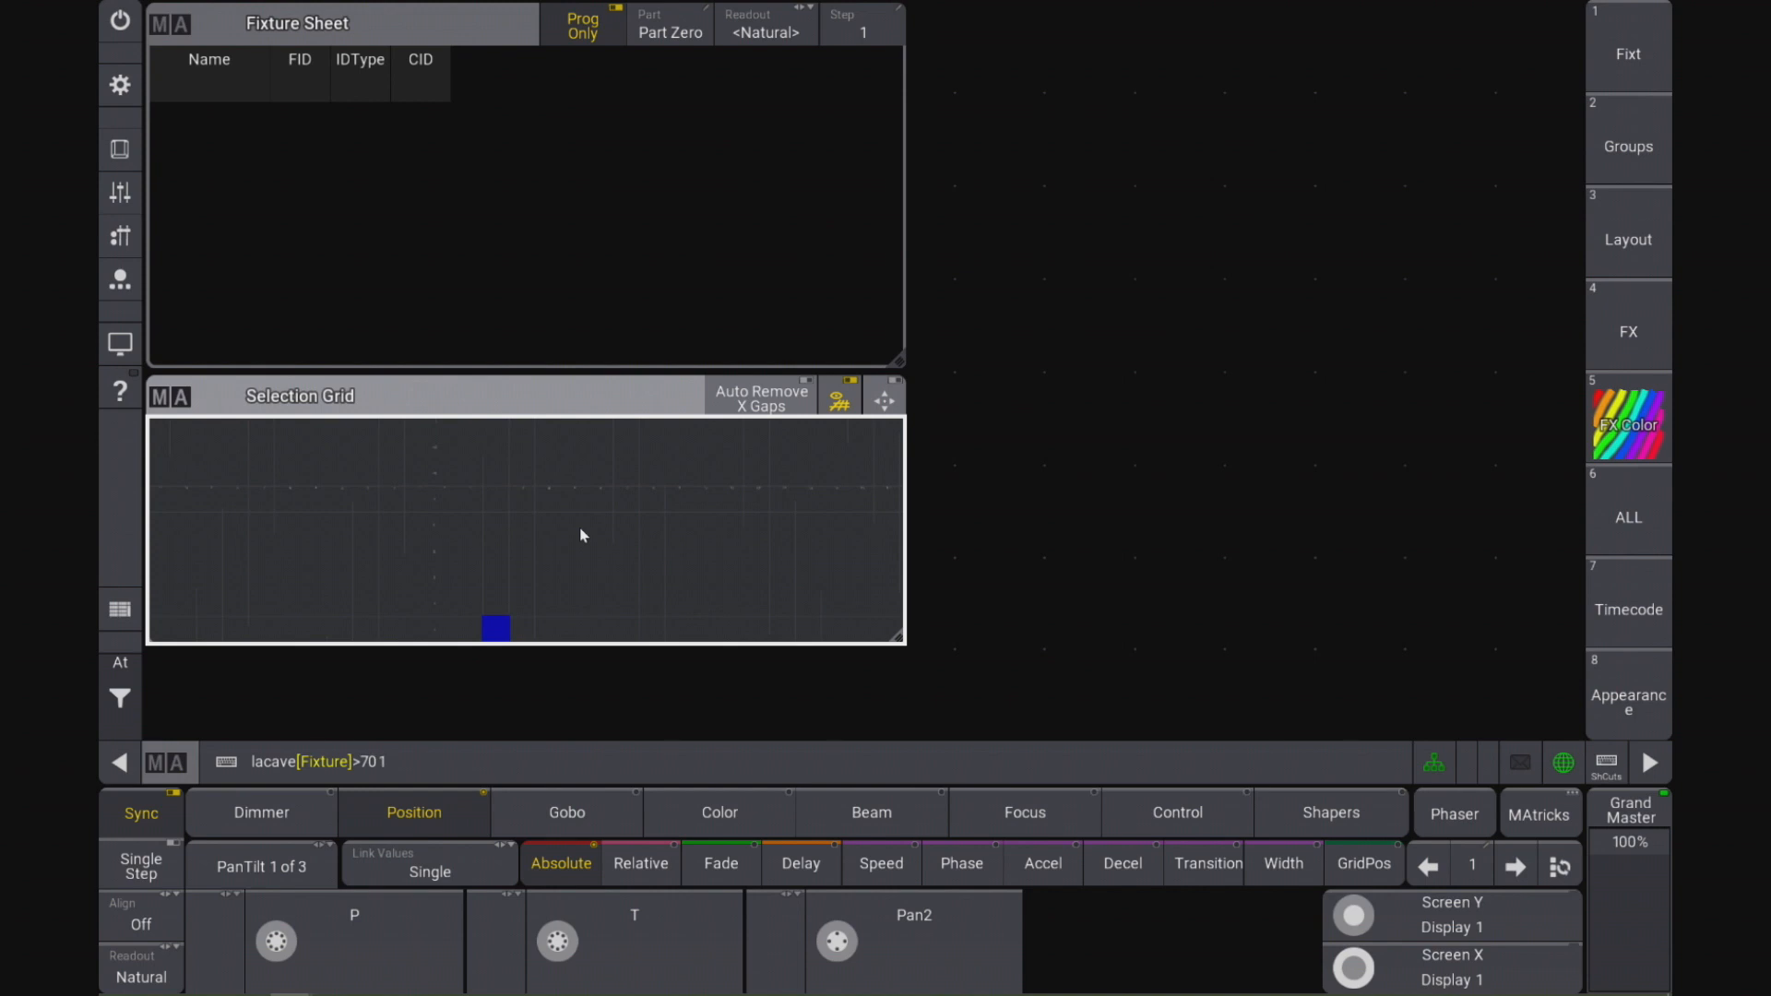
key("Return")
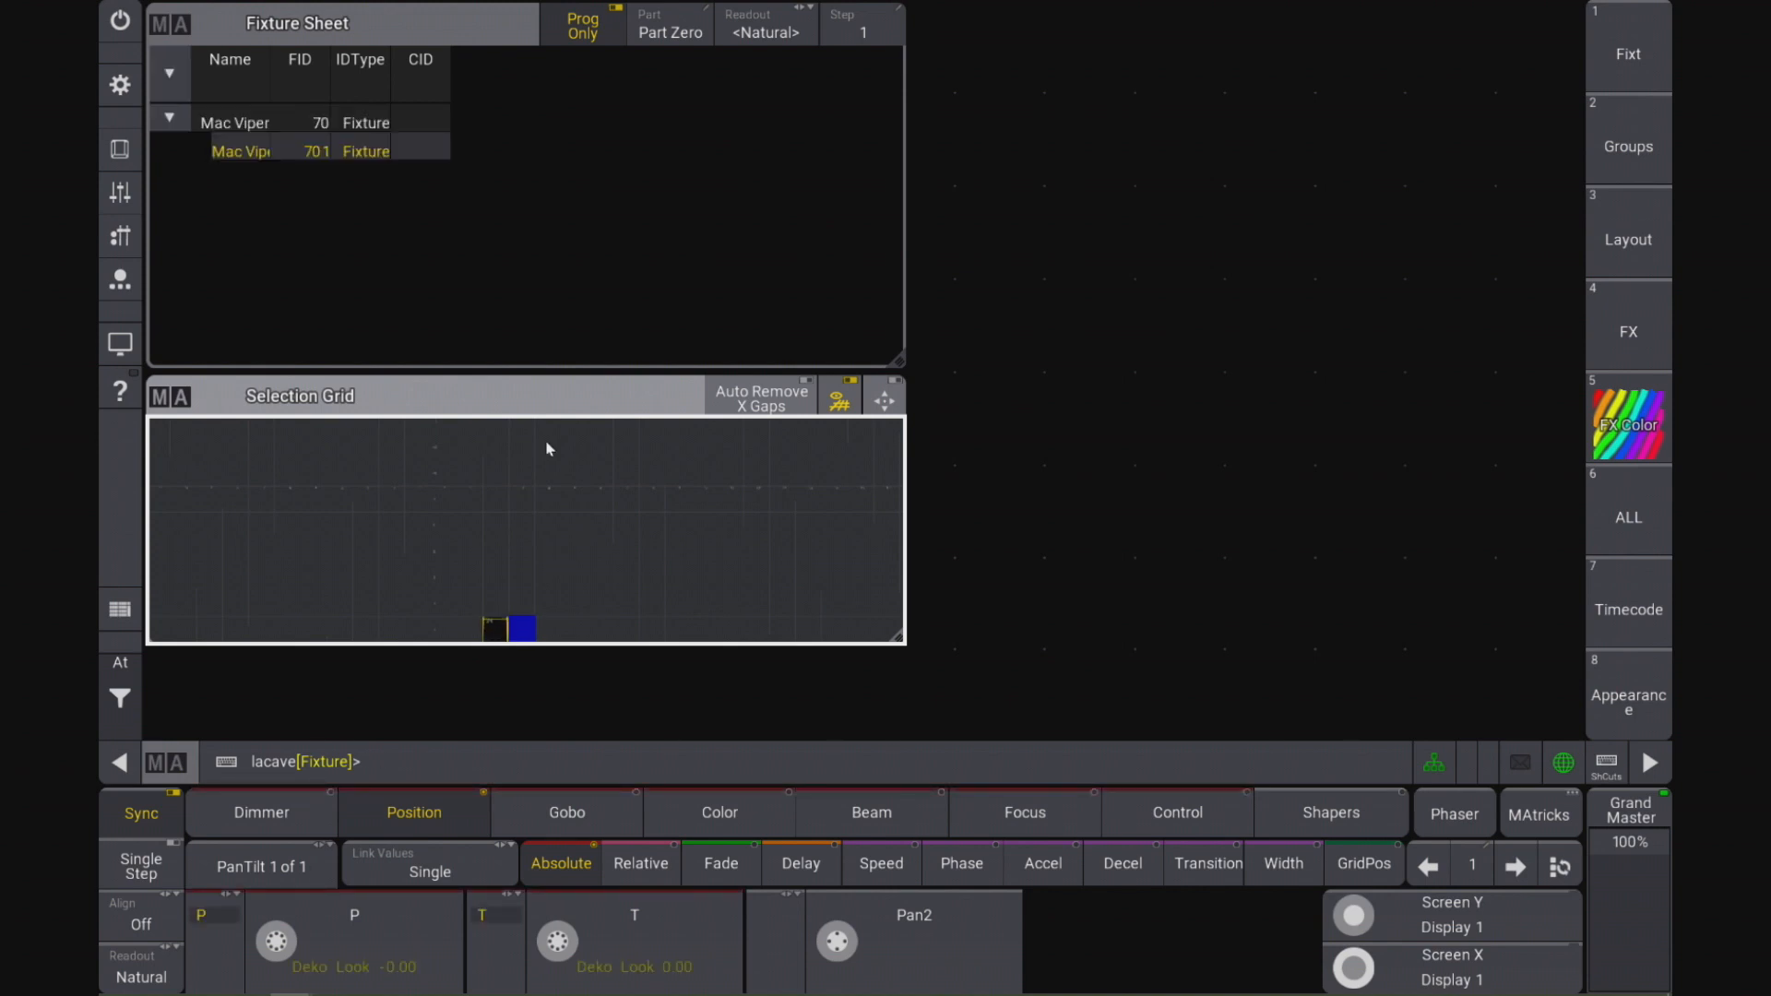
key("Escape")
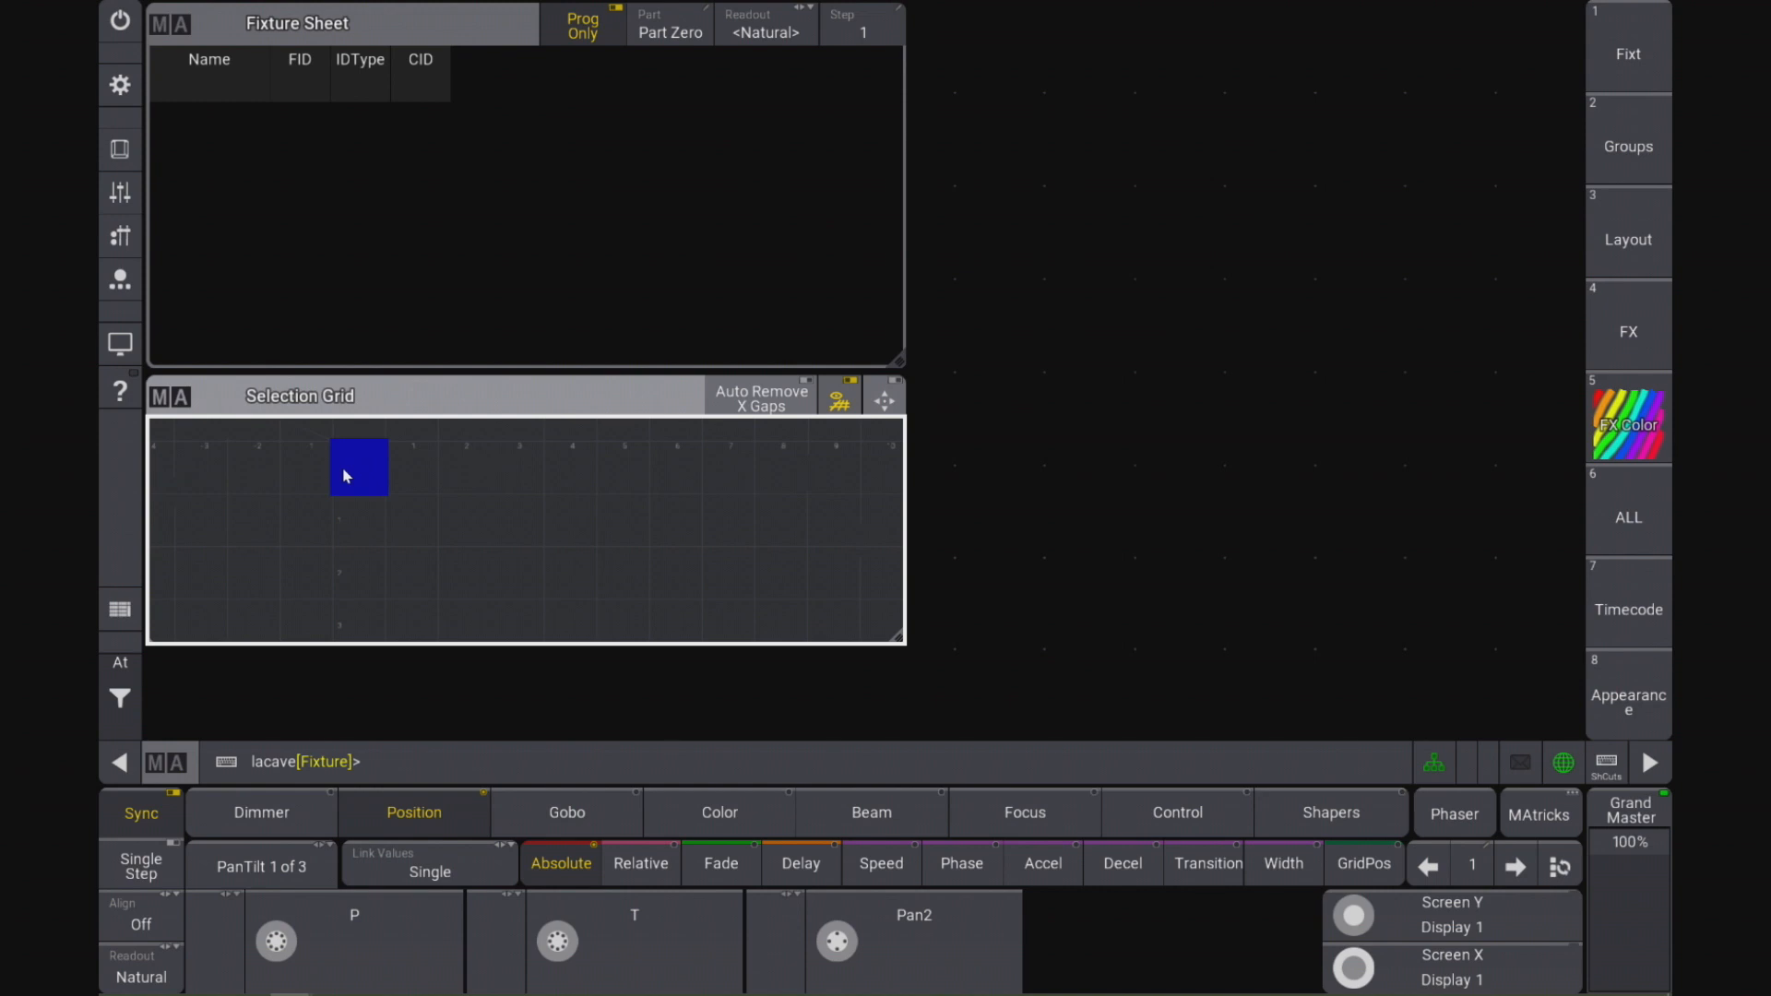
Step: Define the grid range 0/0 Thru 3/0 and fill it with fixtures 701 Thru 704
type("Grid 0/0 Thru 3/0")
key("Return")
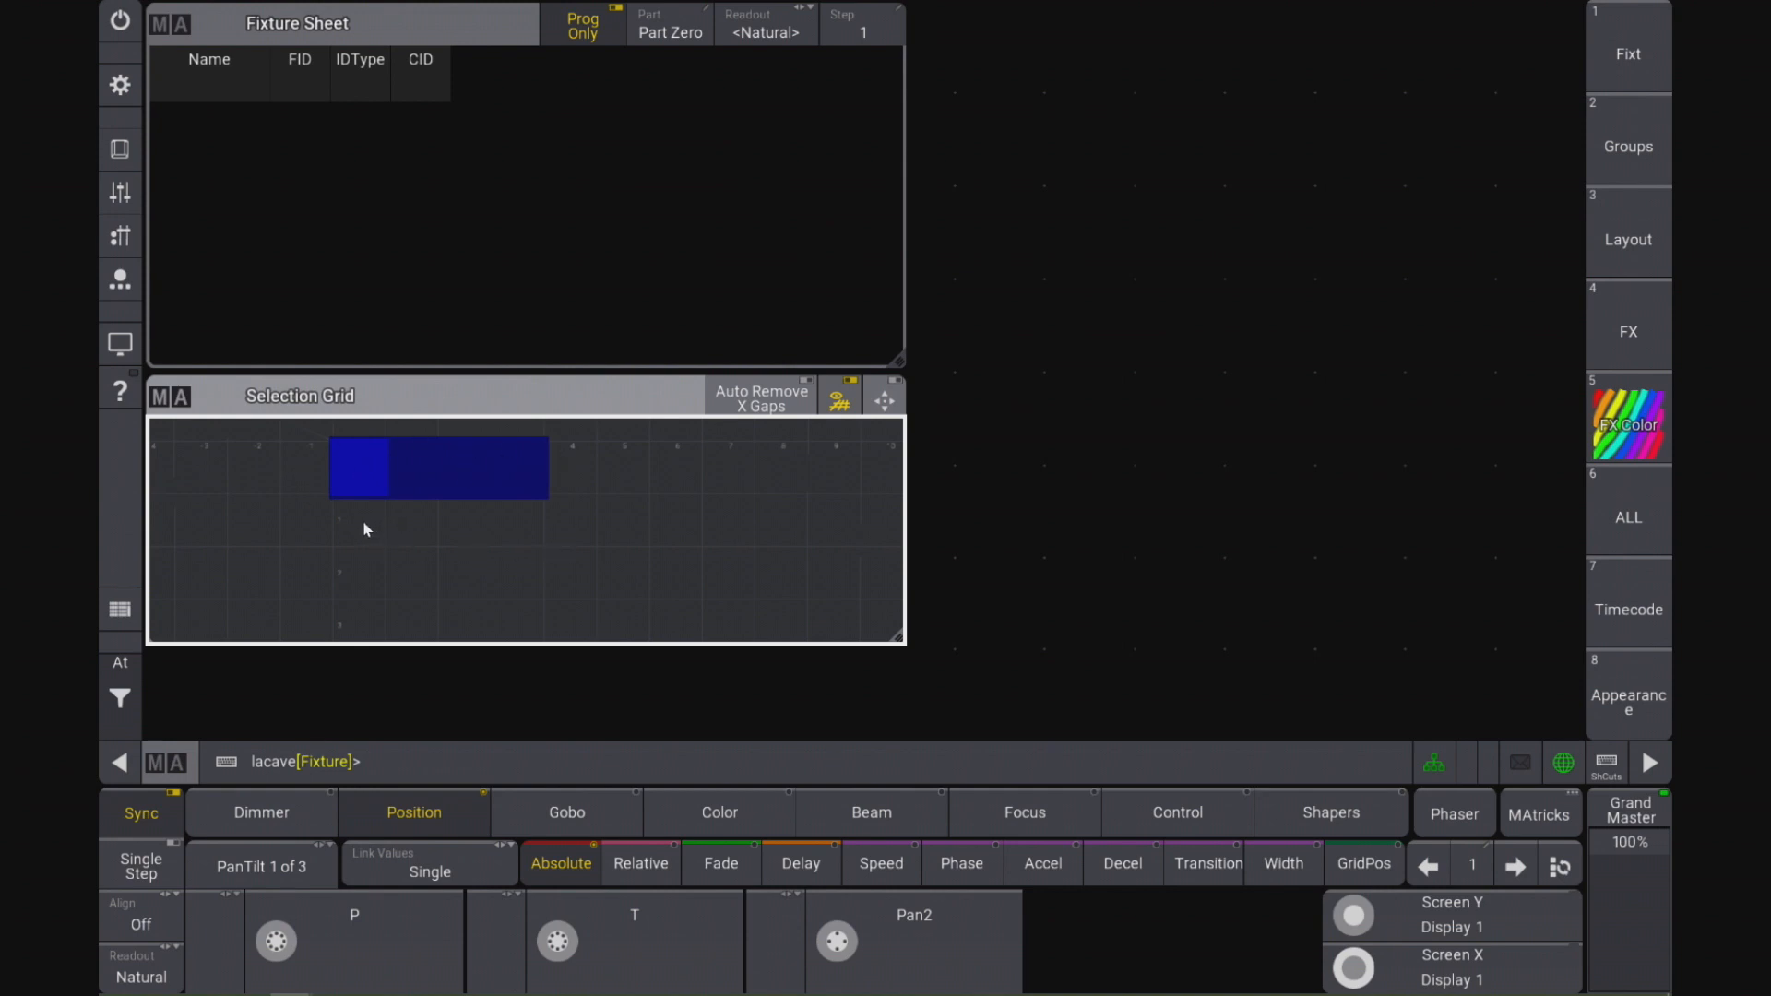
type("701 Thru 704")
key("Return")
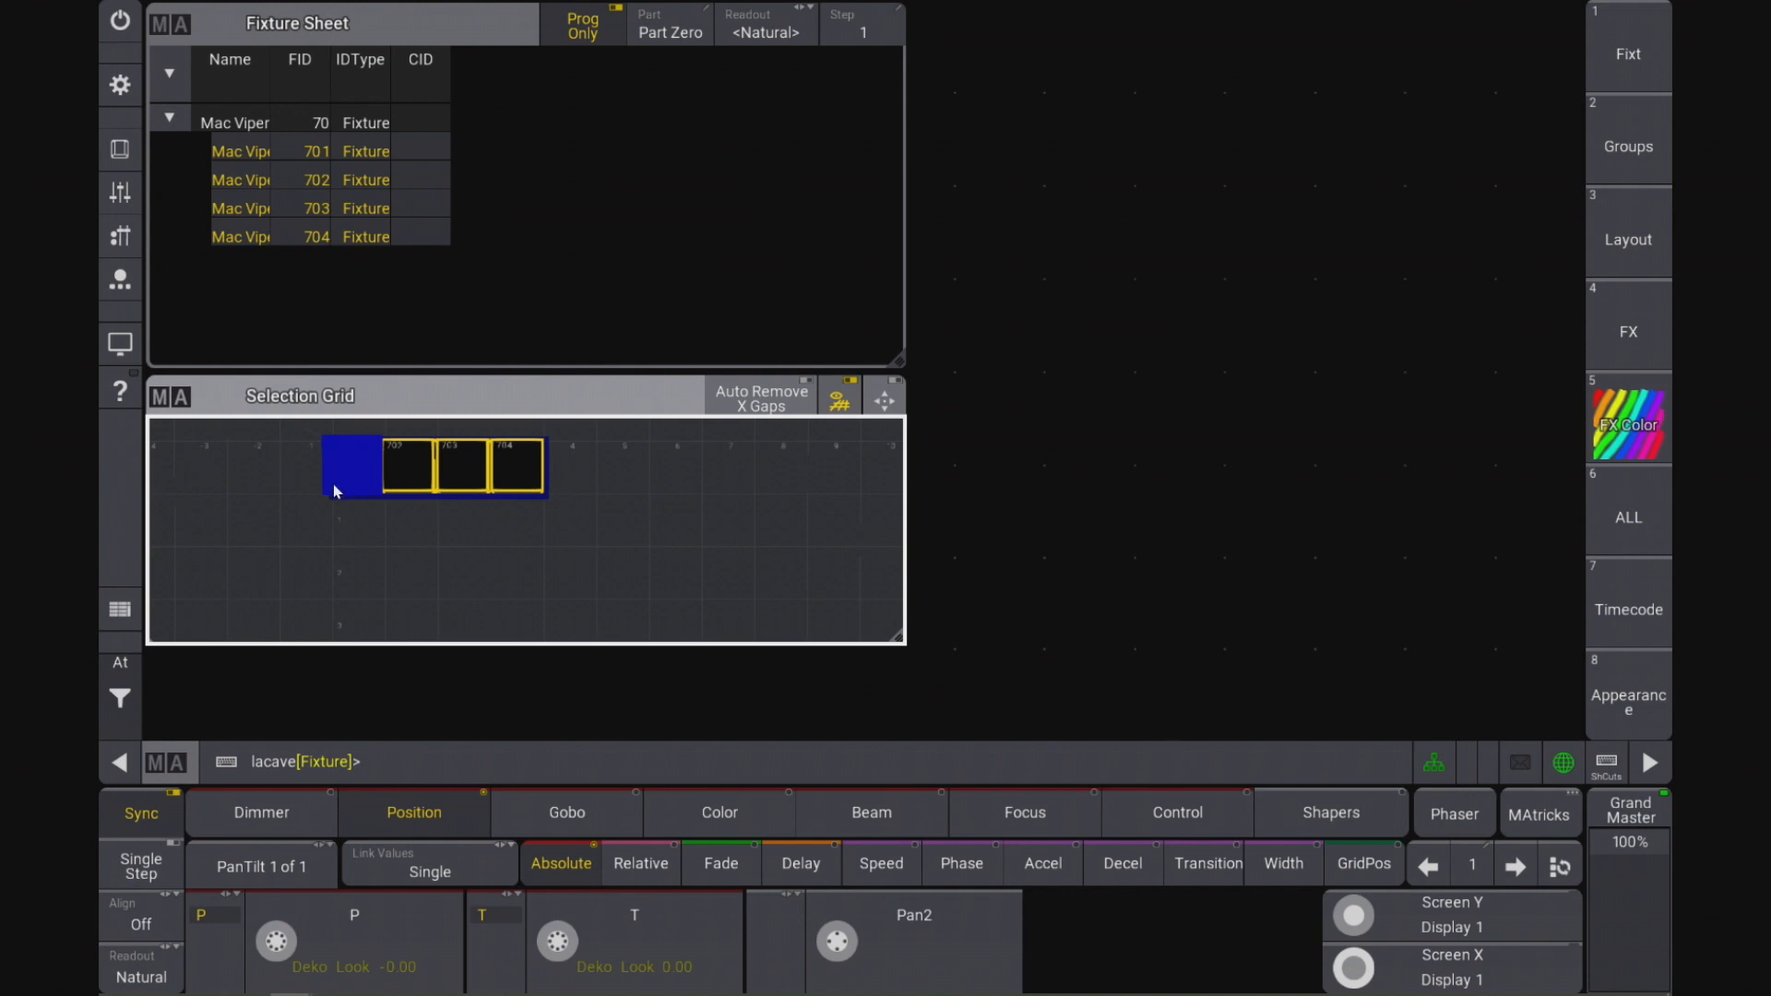
Step: Step through the four fixtures in the grid row one at a time and clear the selection
key("Page_Down")
key("Page_Down")
key("Page_Down")
key("Page_Down")
key("Page_Down")
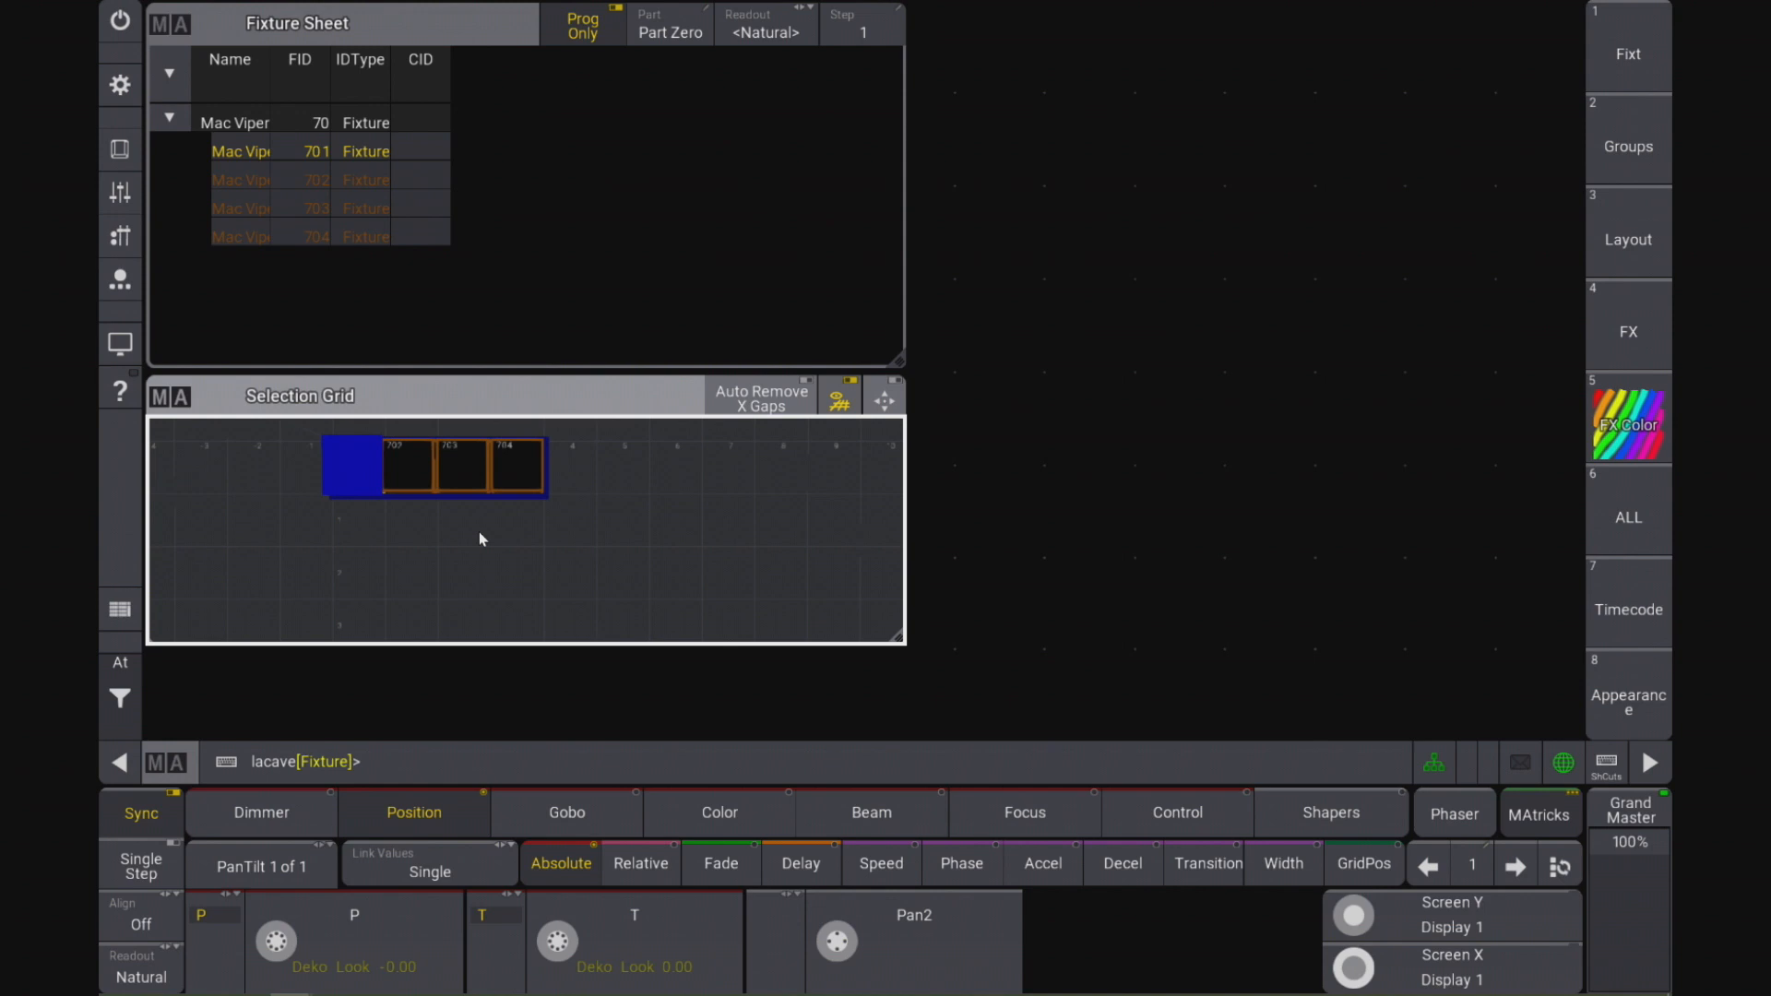
key("BackSpace")
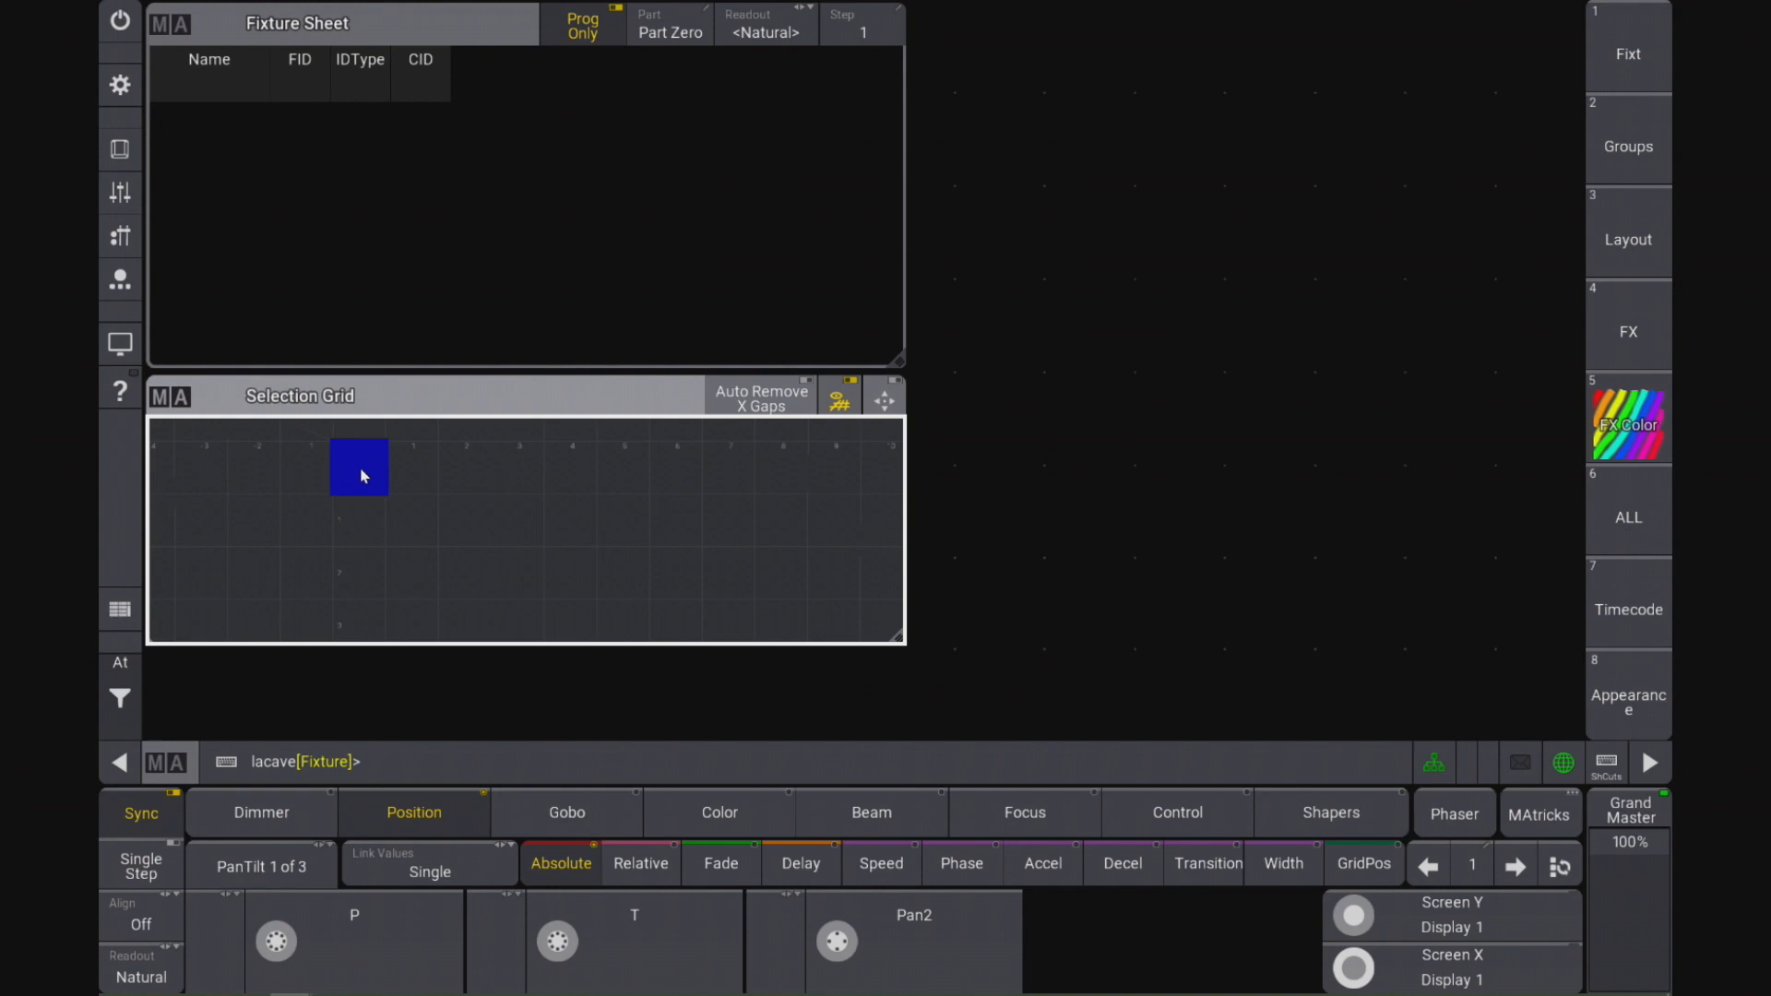
Step: Define a grid range two columns wide and four rows high, ending at 1/3, and fill it with fixtures 701 Thru 708
type("Grid")
type("0")
type(" Thru 2")
key("BackSpace")
type("1/3")
key("Return")
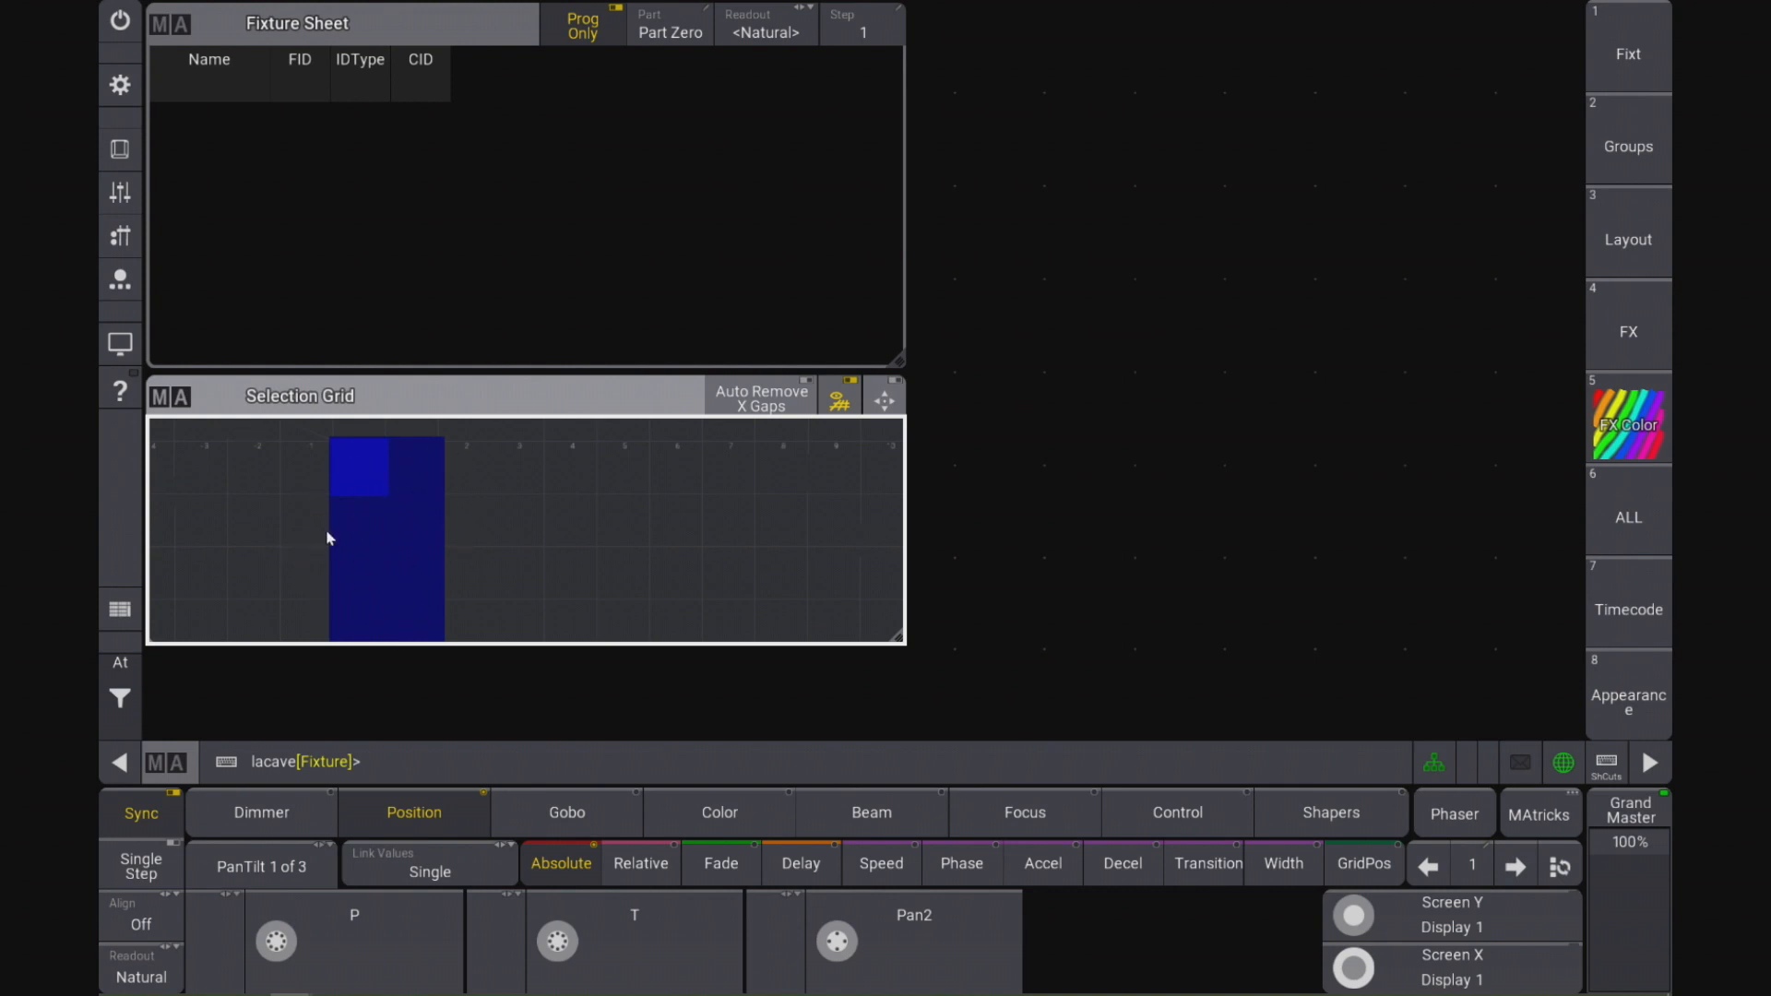
type("701 Thru 708")
key("Return")
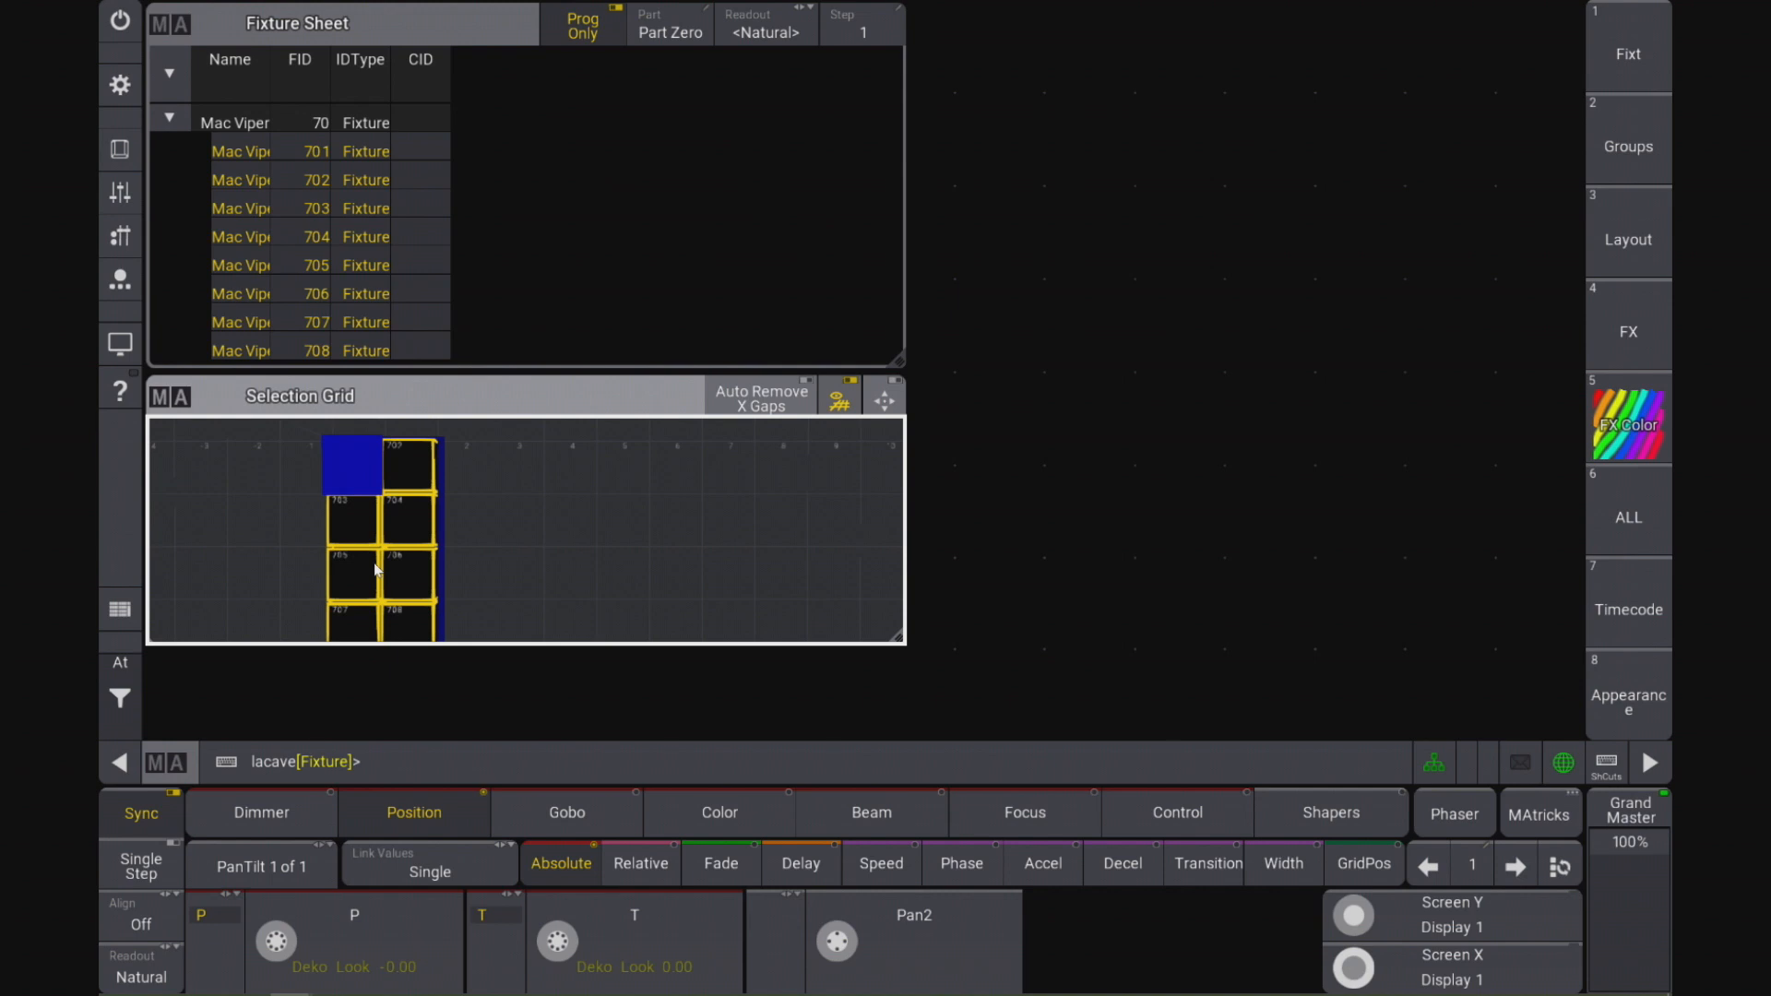
Step: Step from the first grid column of fixtures to the second, and clear the selection
key("Page_Down")
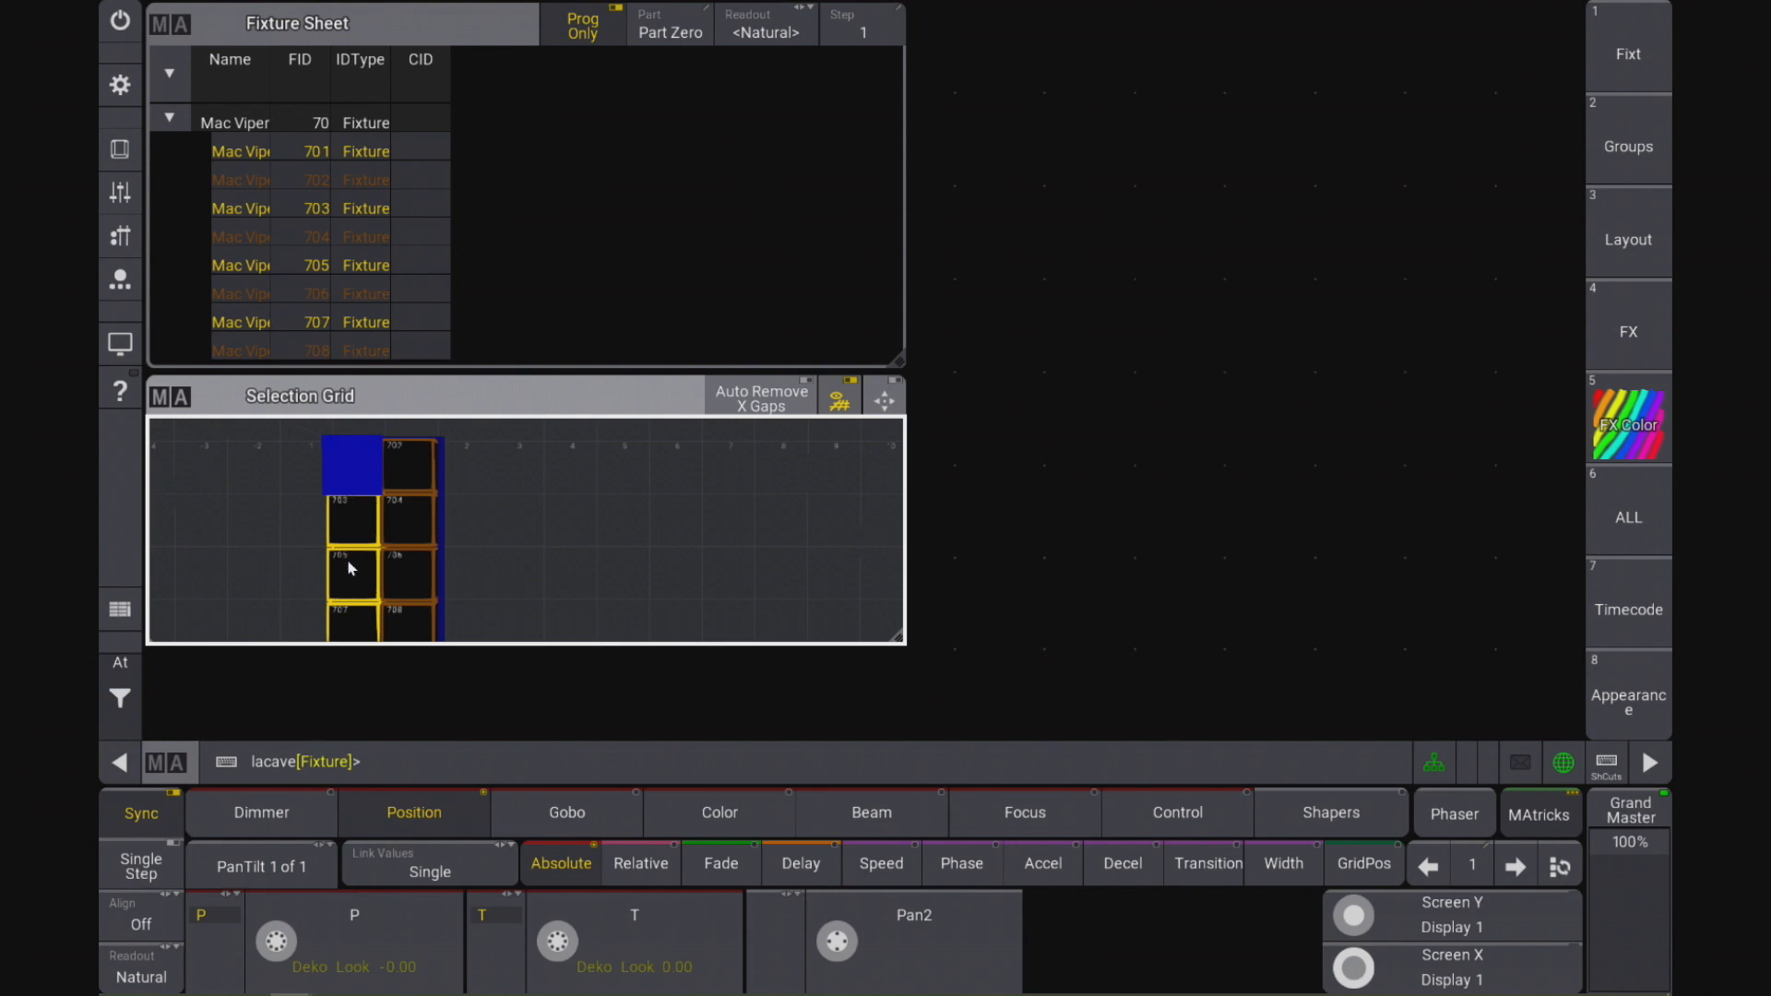
key("Page_Down")
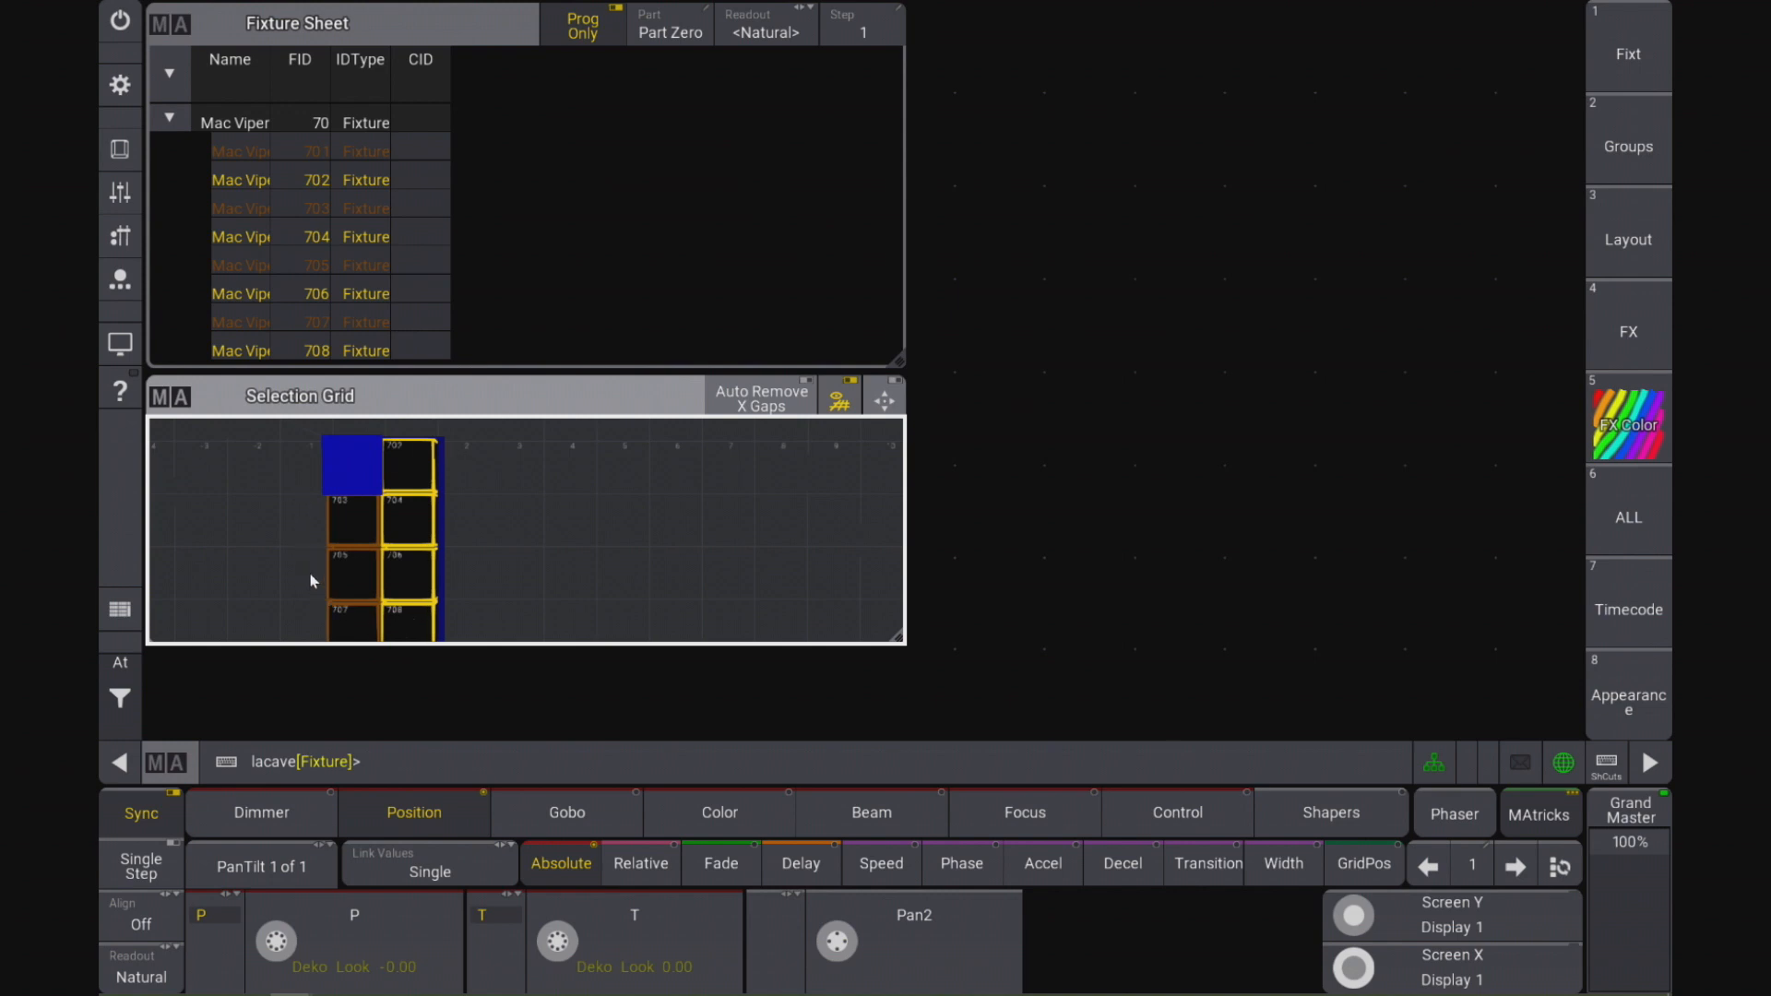
key("Escape")
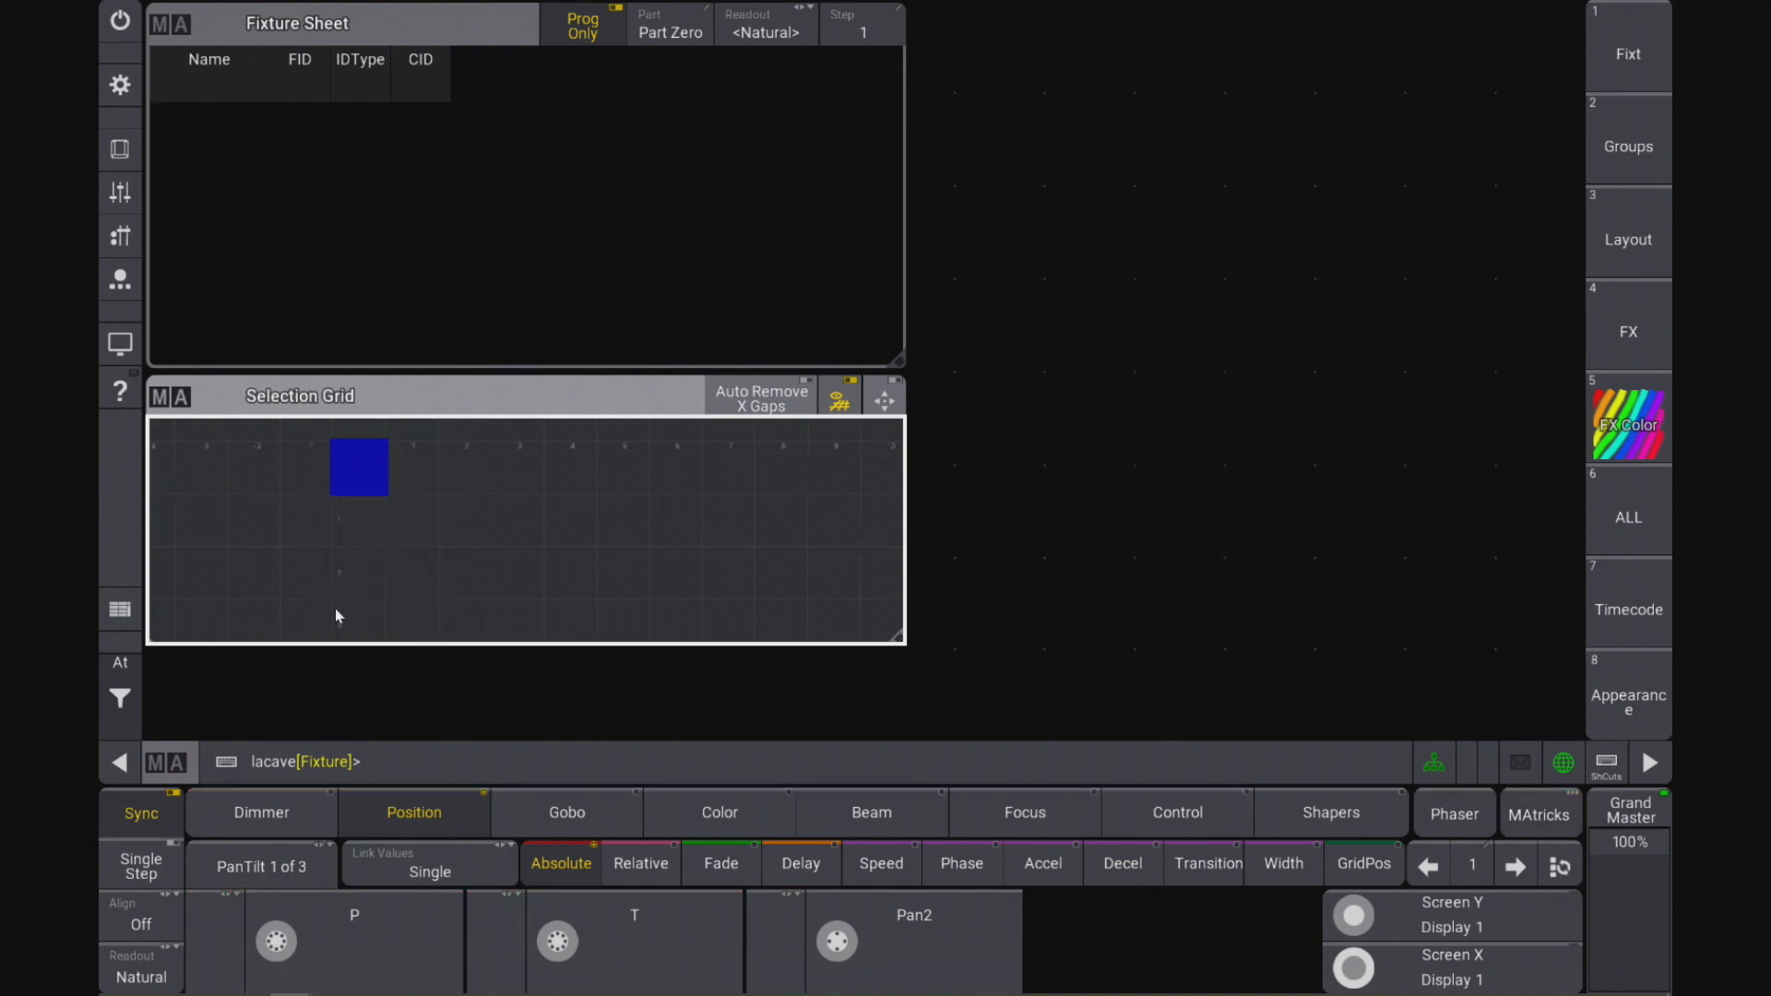
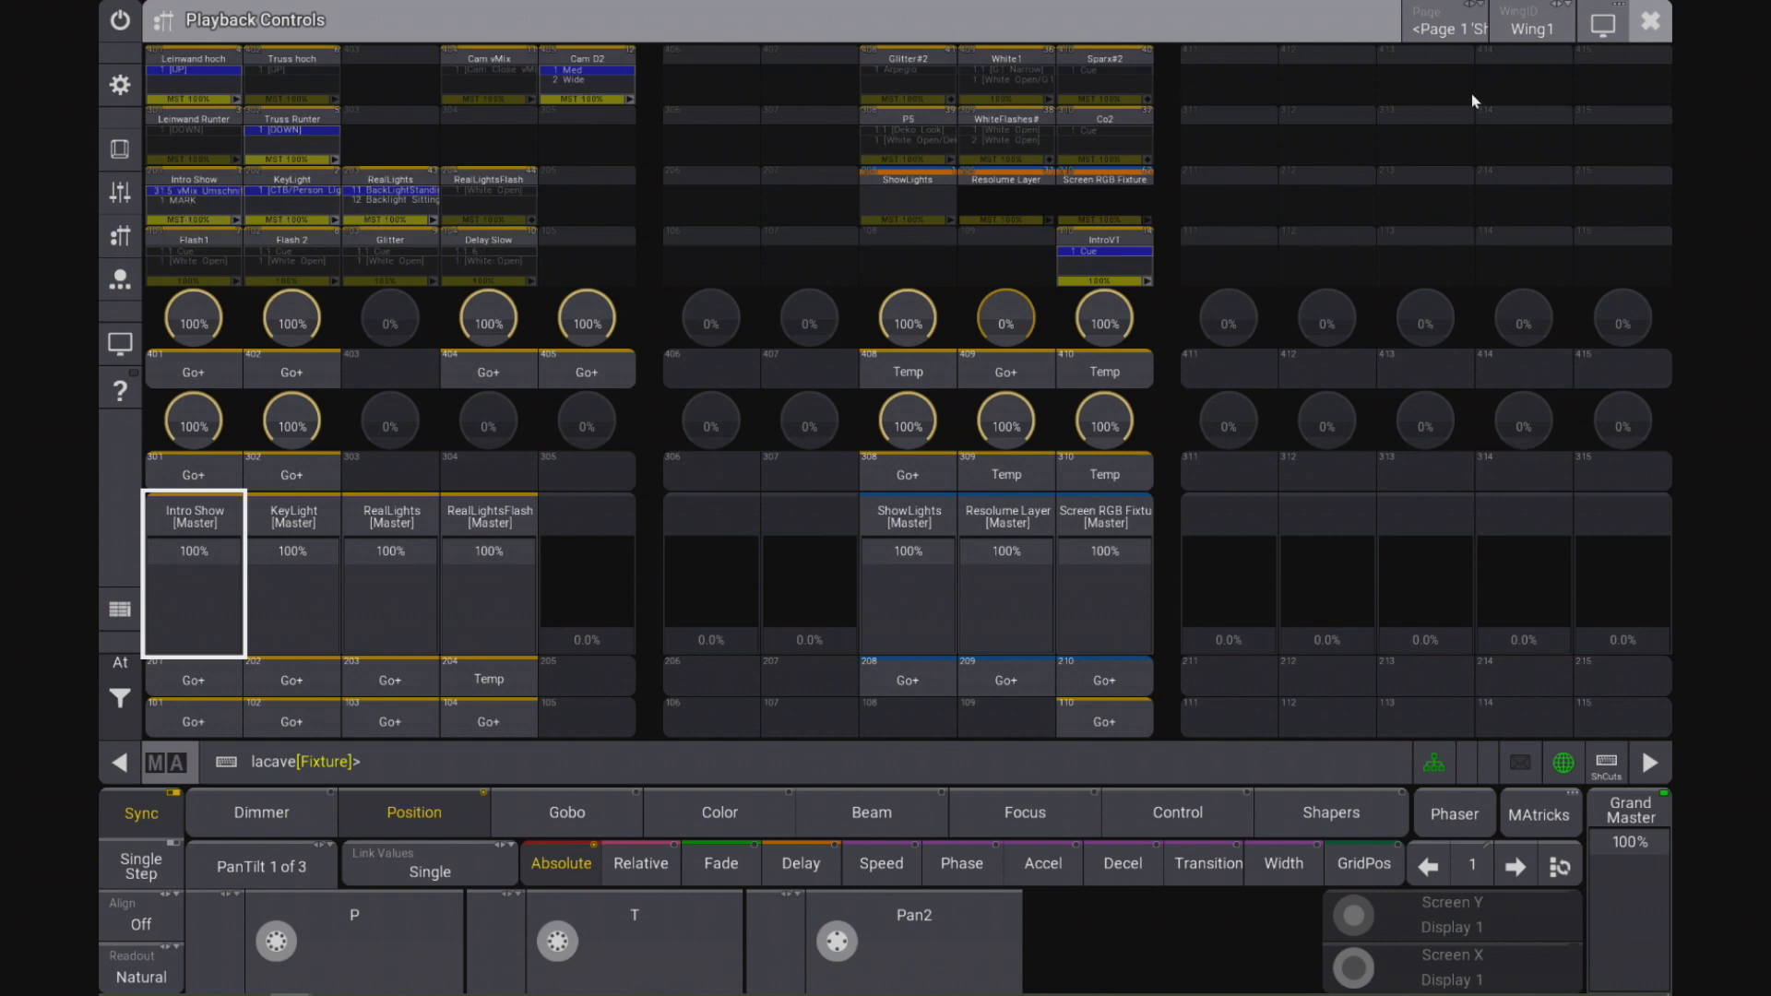
Step: Close the Playback Controls and store a new sequence in the empty pool slot 53
left_click(1658, 25)
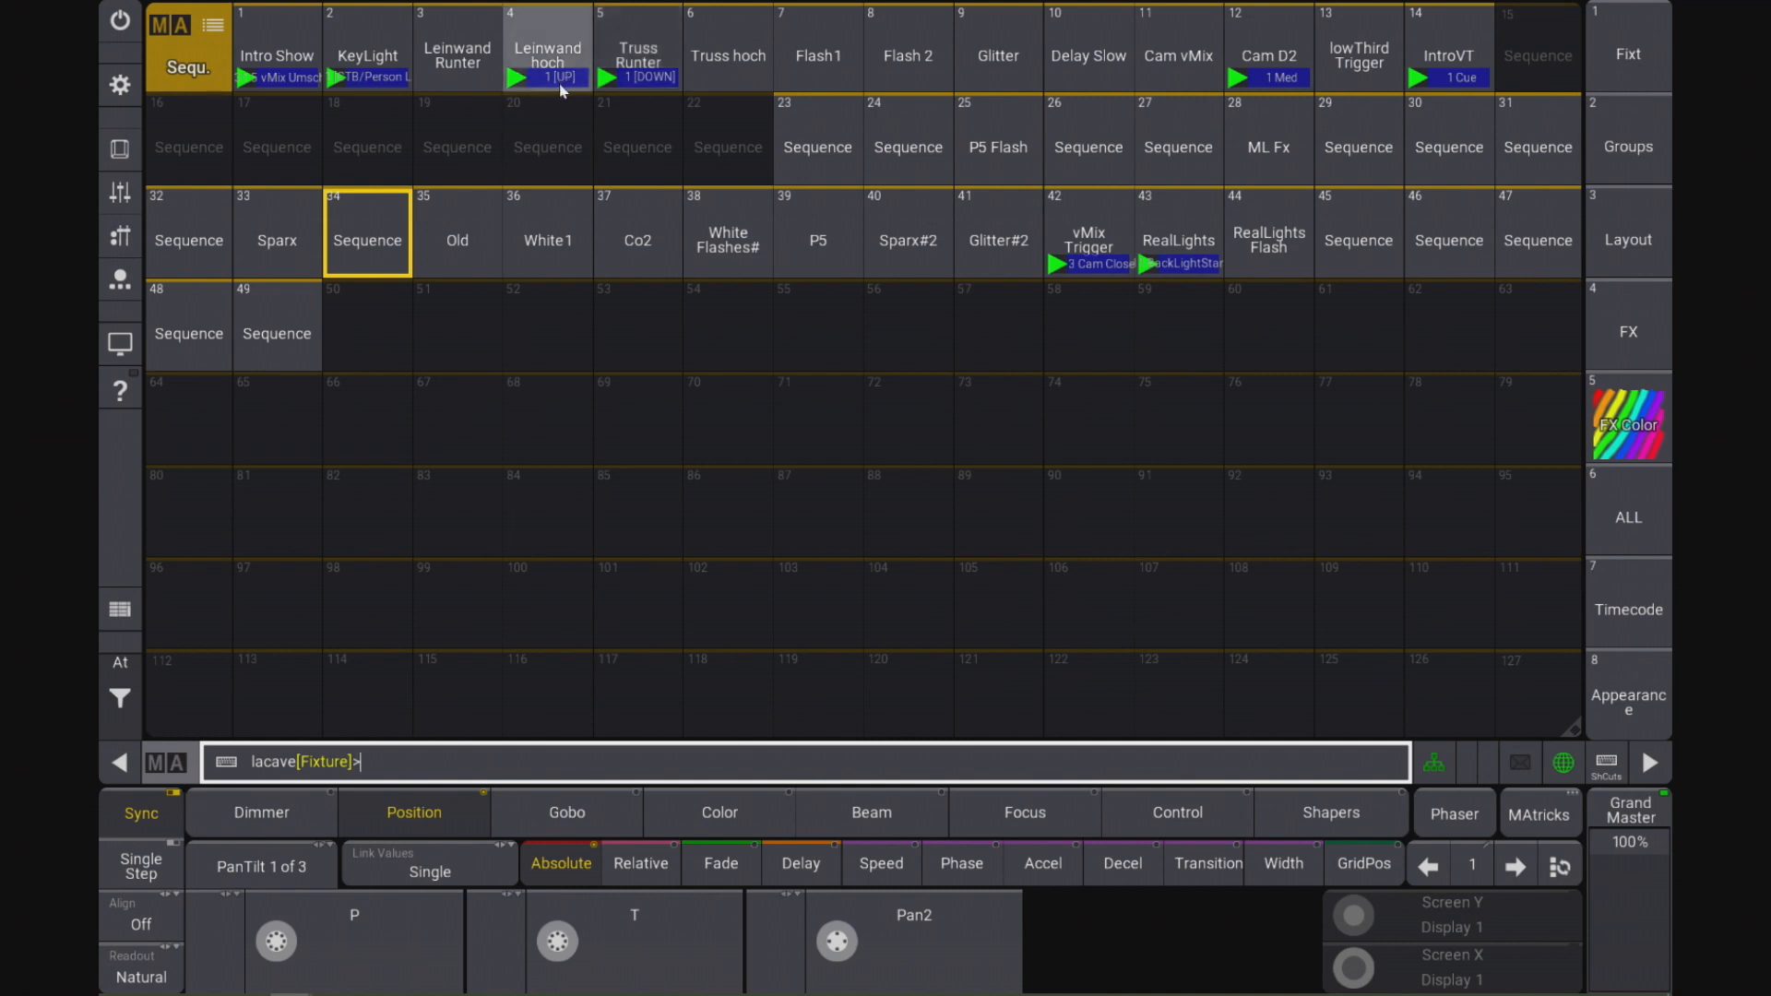
left_click(638, 366)
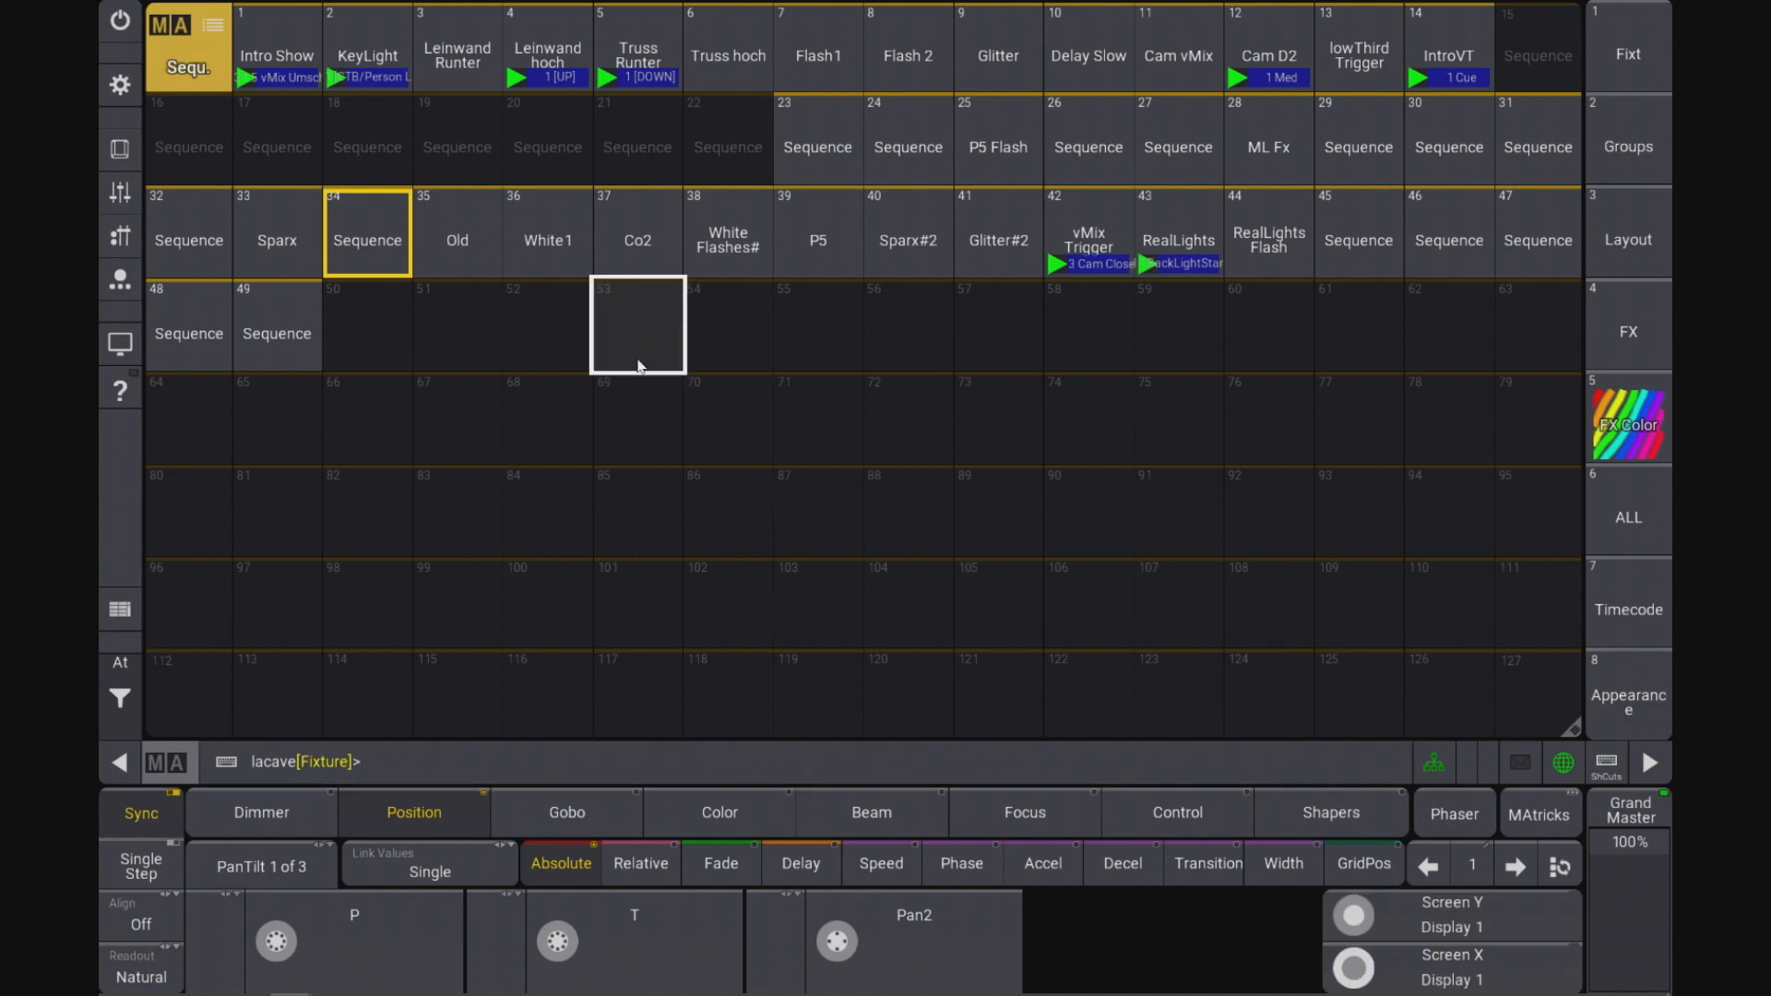
left_click(639, 366)
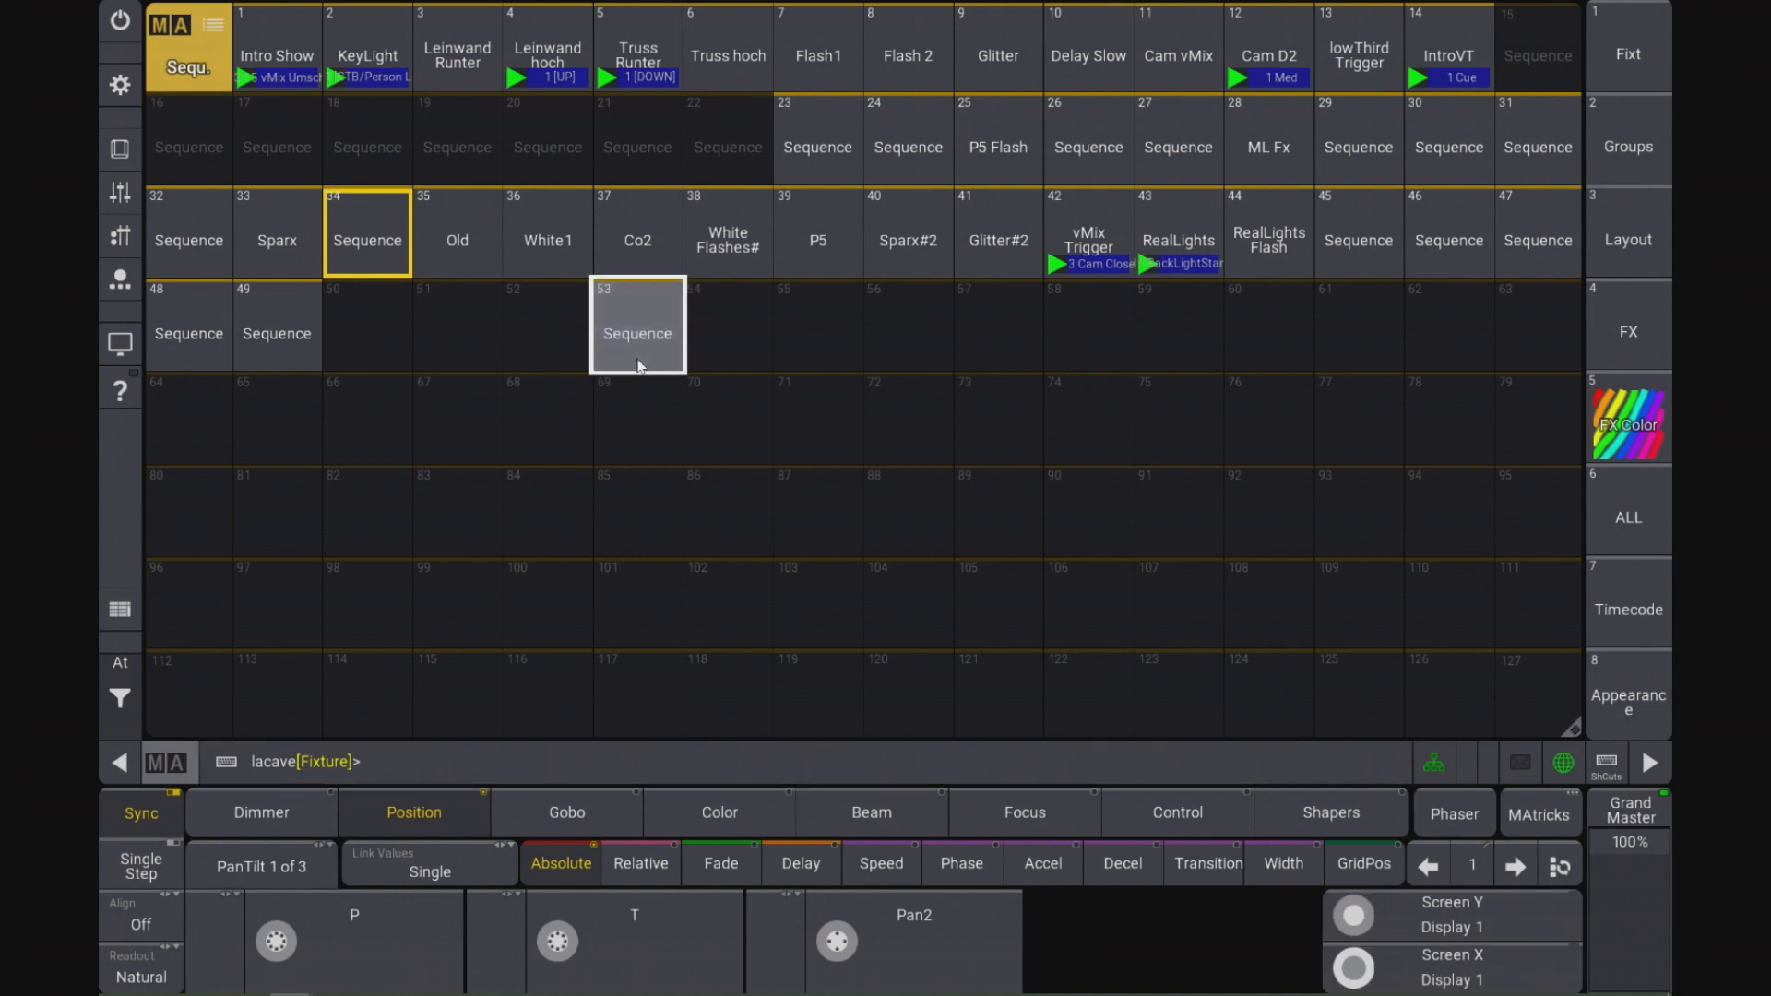
Step: Start sequence 53 with the Go+ command from the Command Section
left_click(120, 150)
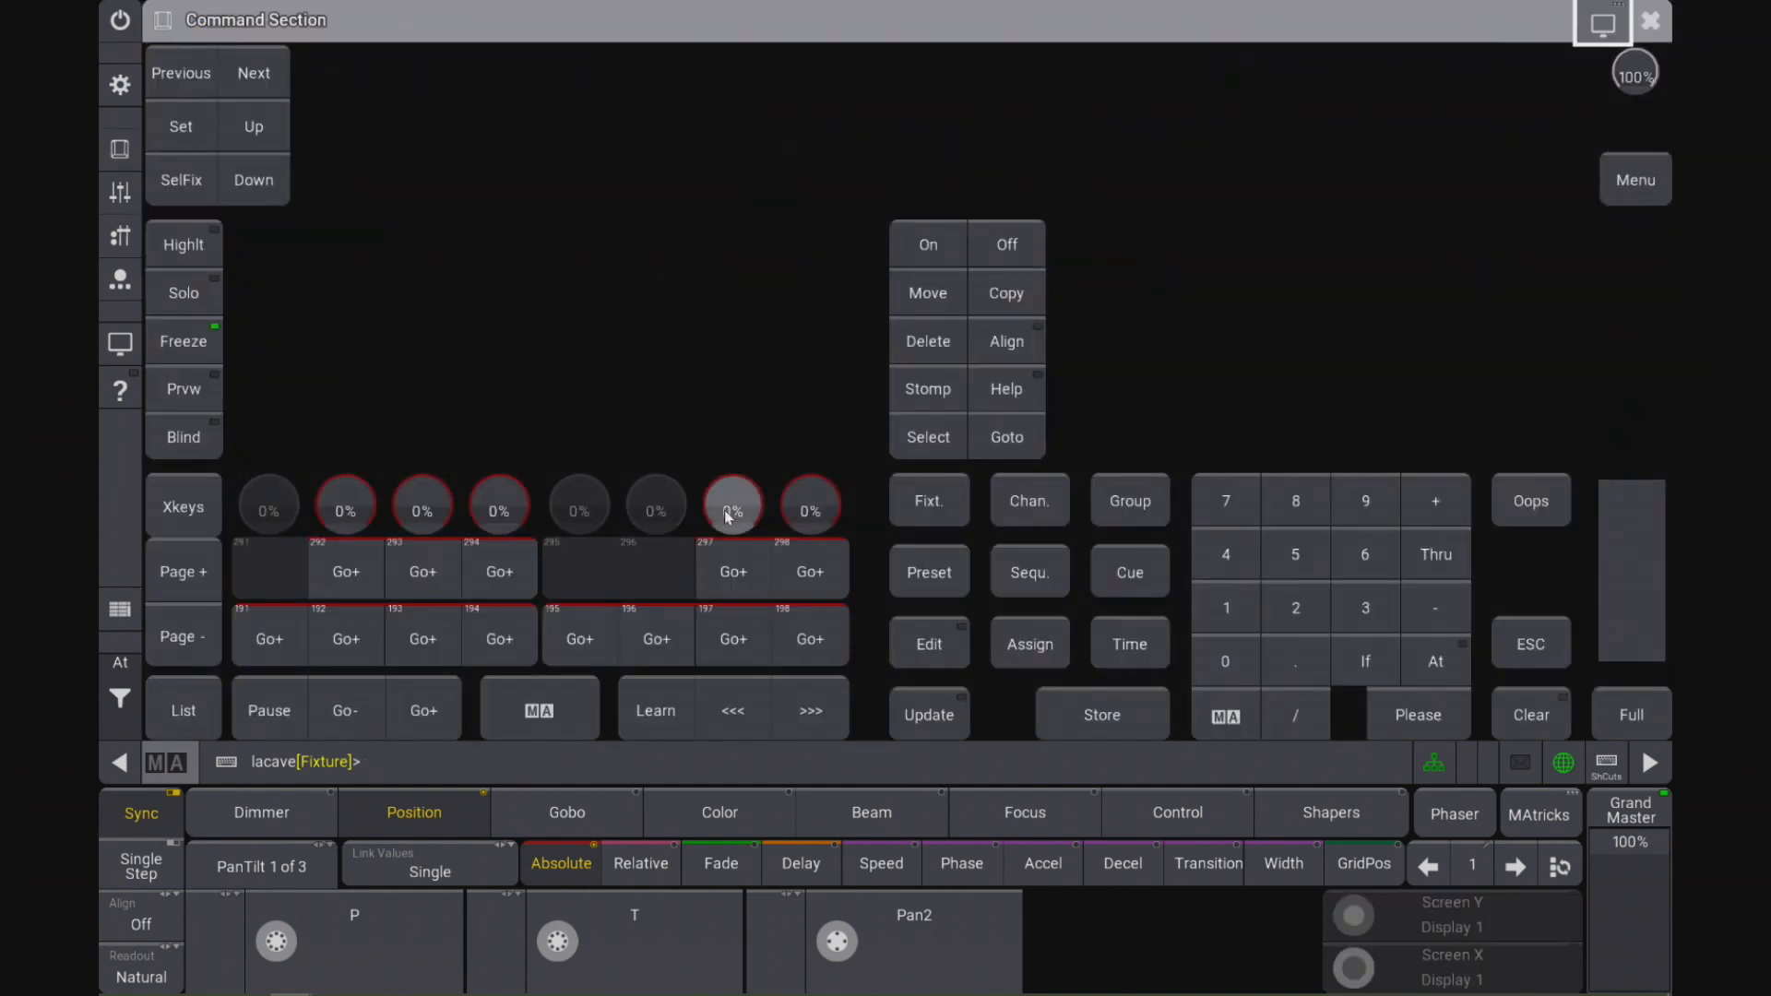
left_click(426, 712)
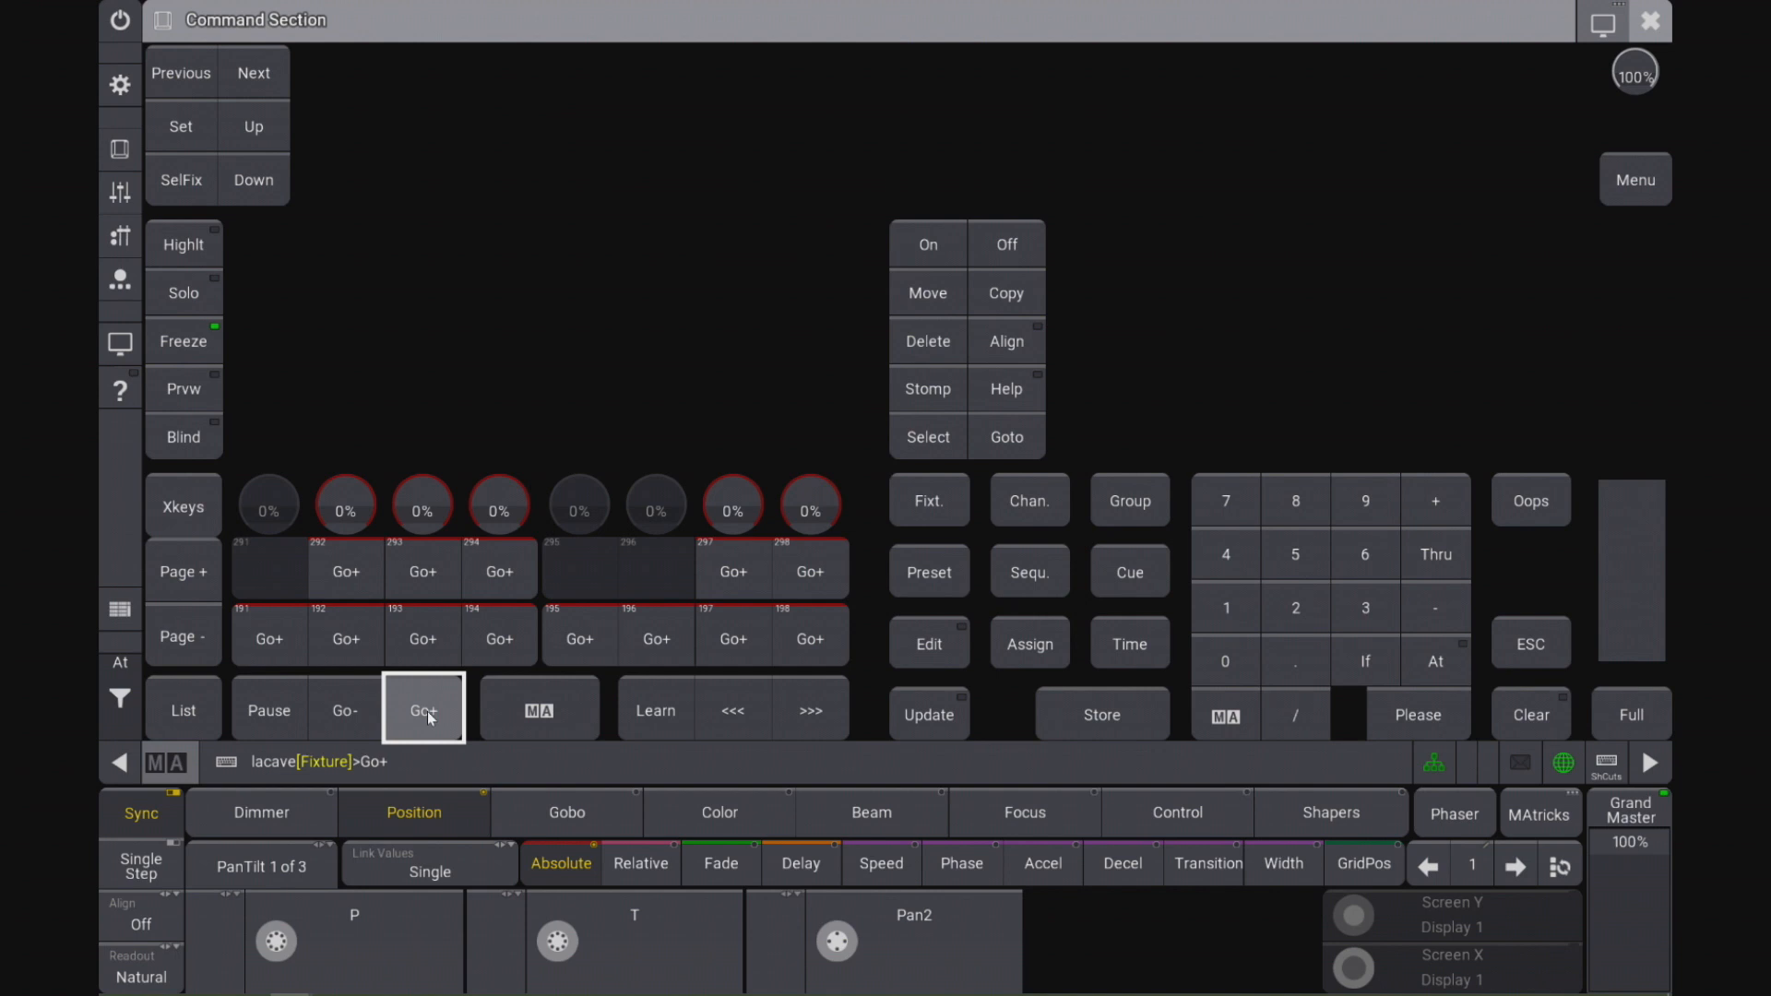
left_click(1650, 20)
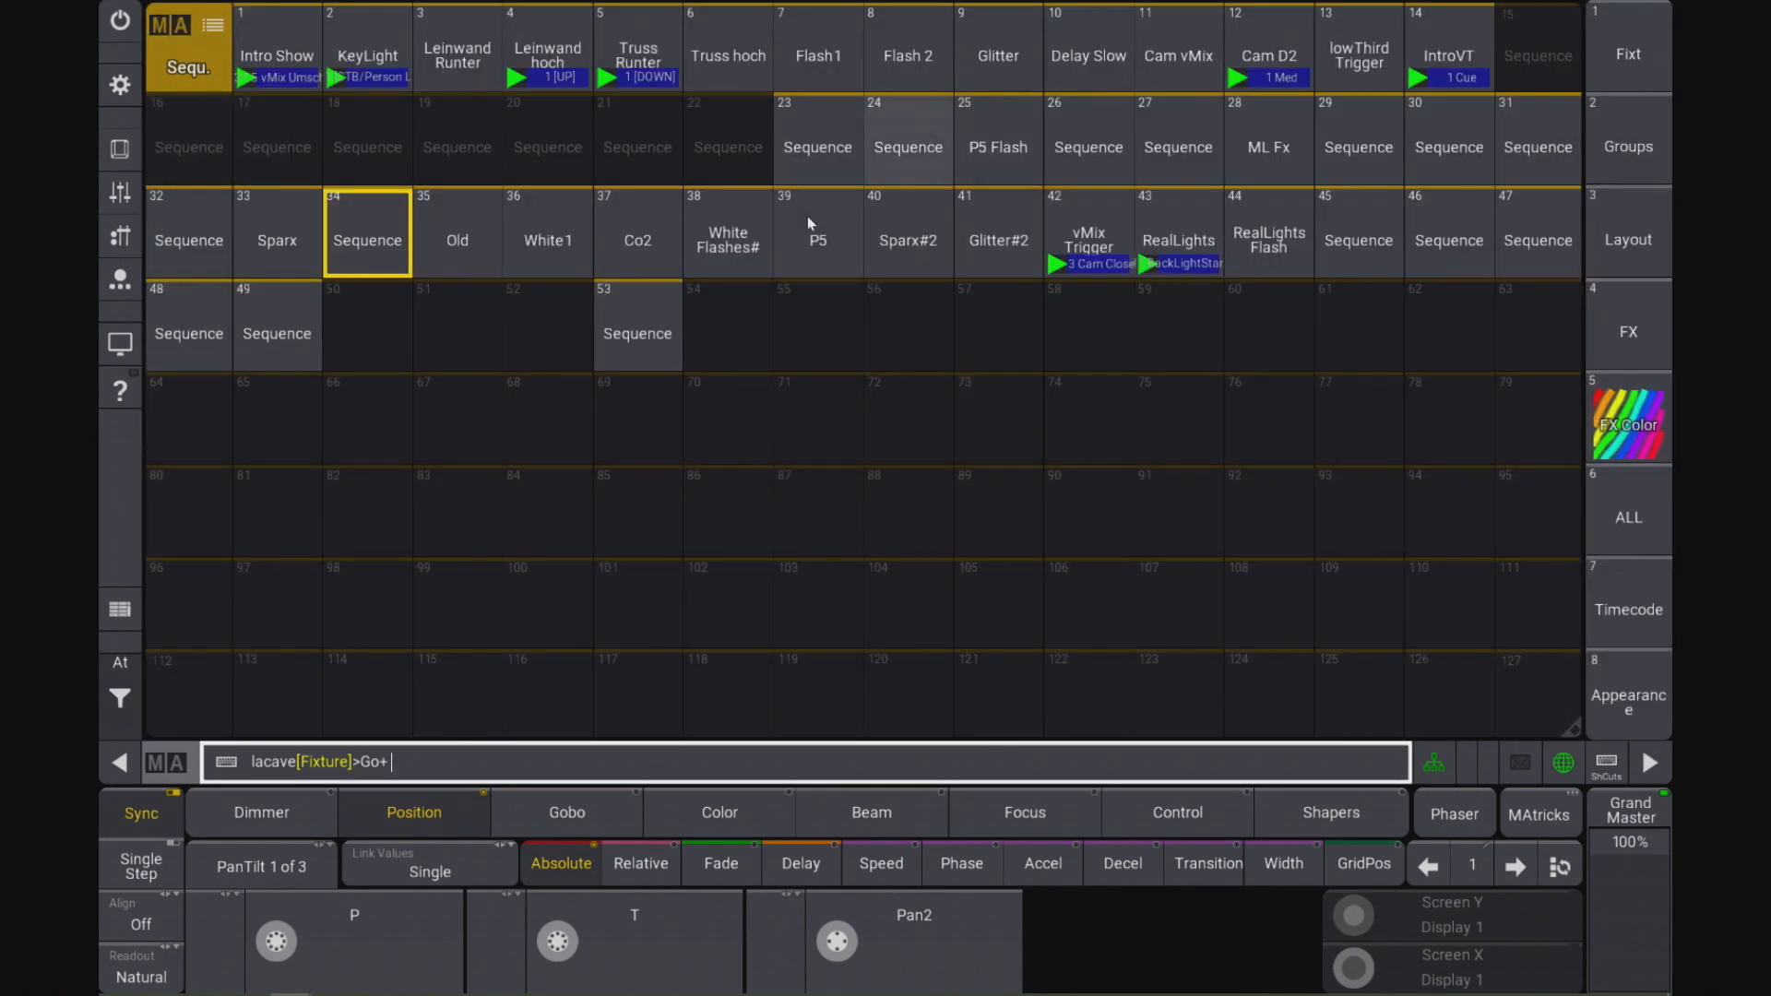
left_click(627, 326)
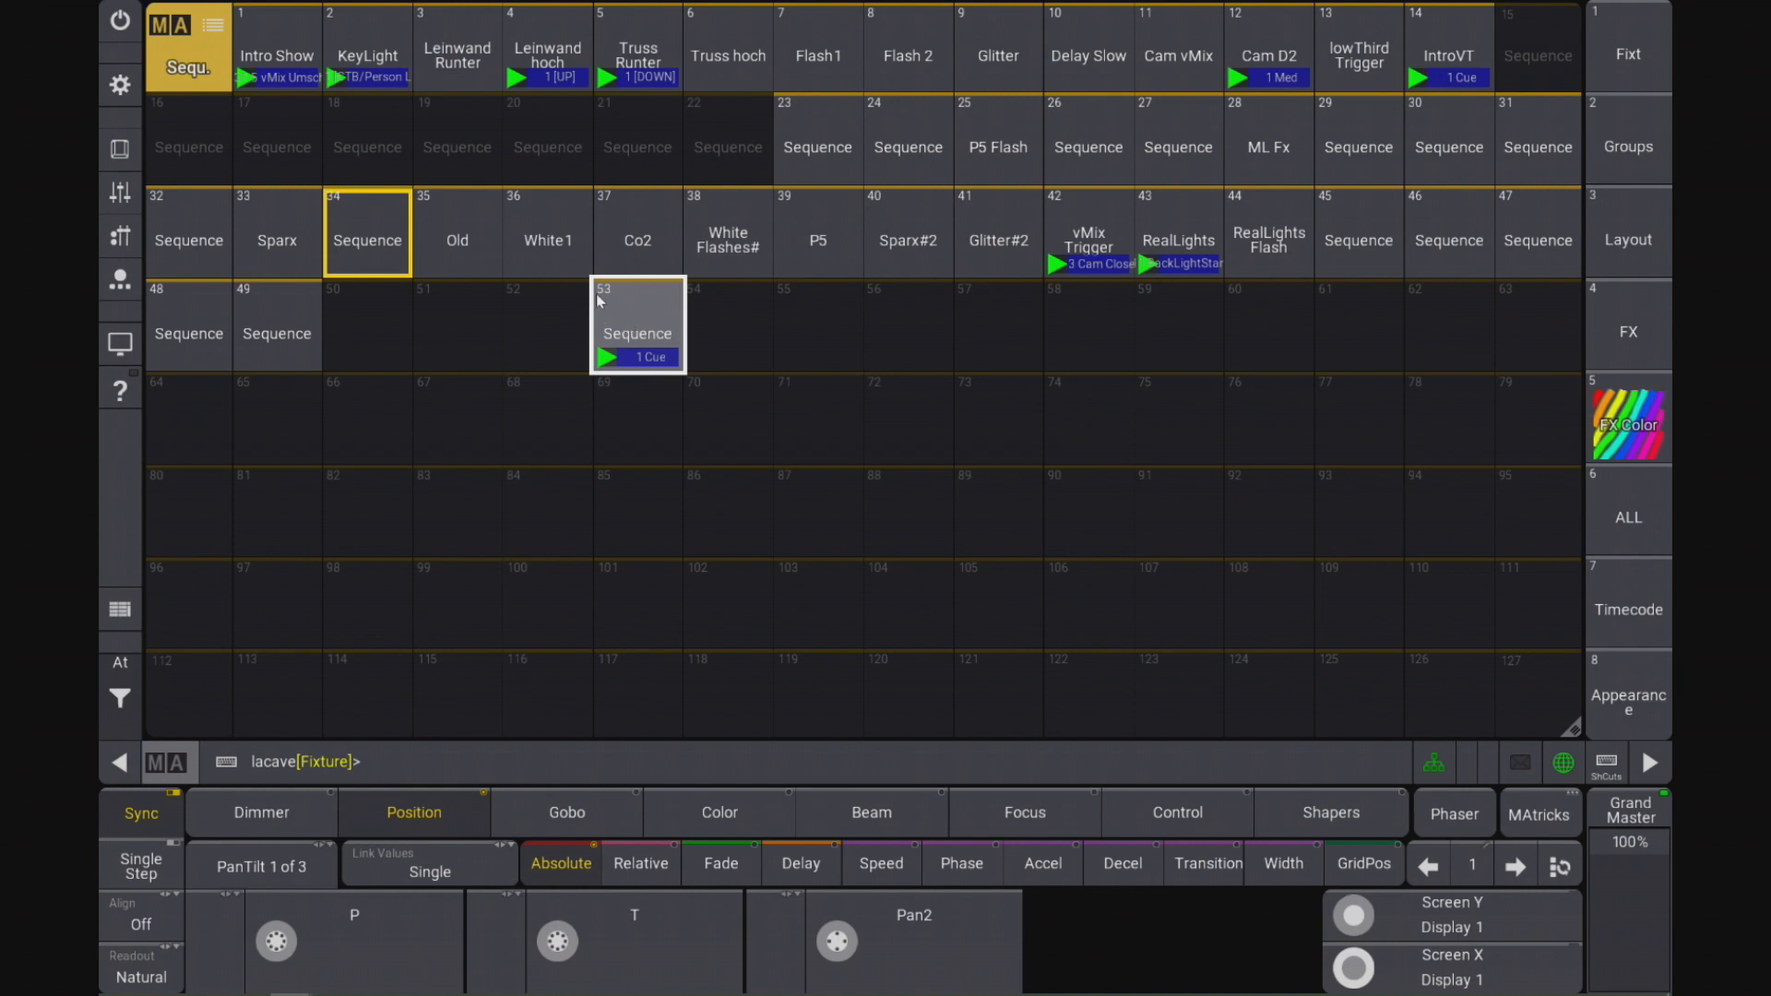
Step: Assign sequence 53 to executor 206 on page 1 and close the Playback Controls
left_click(121, 236)
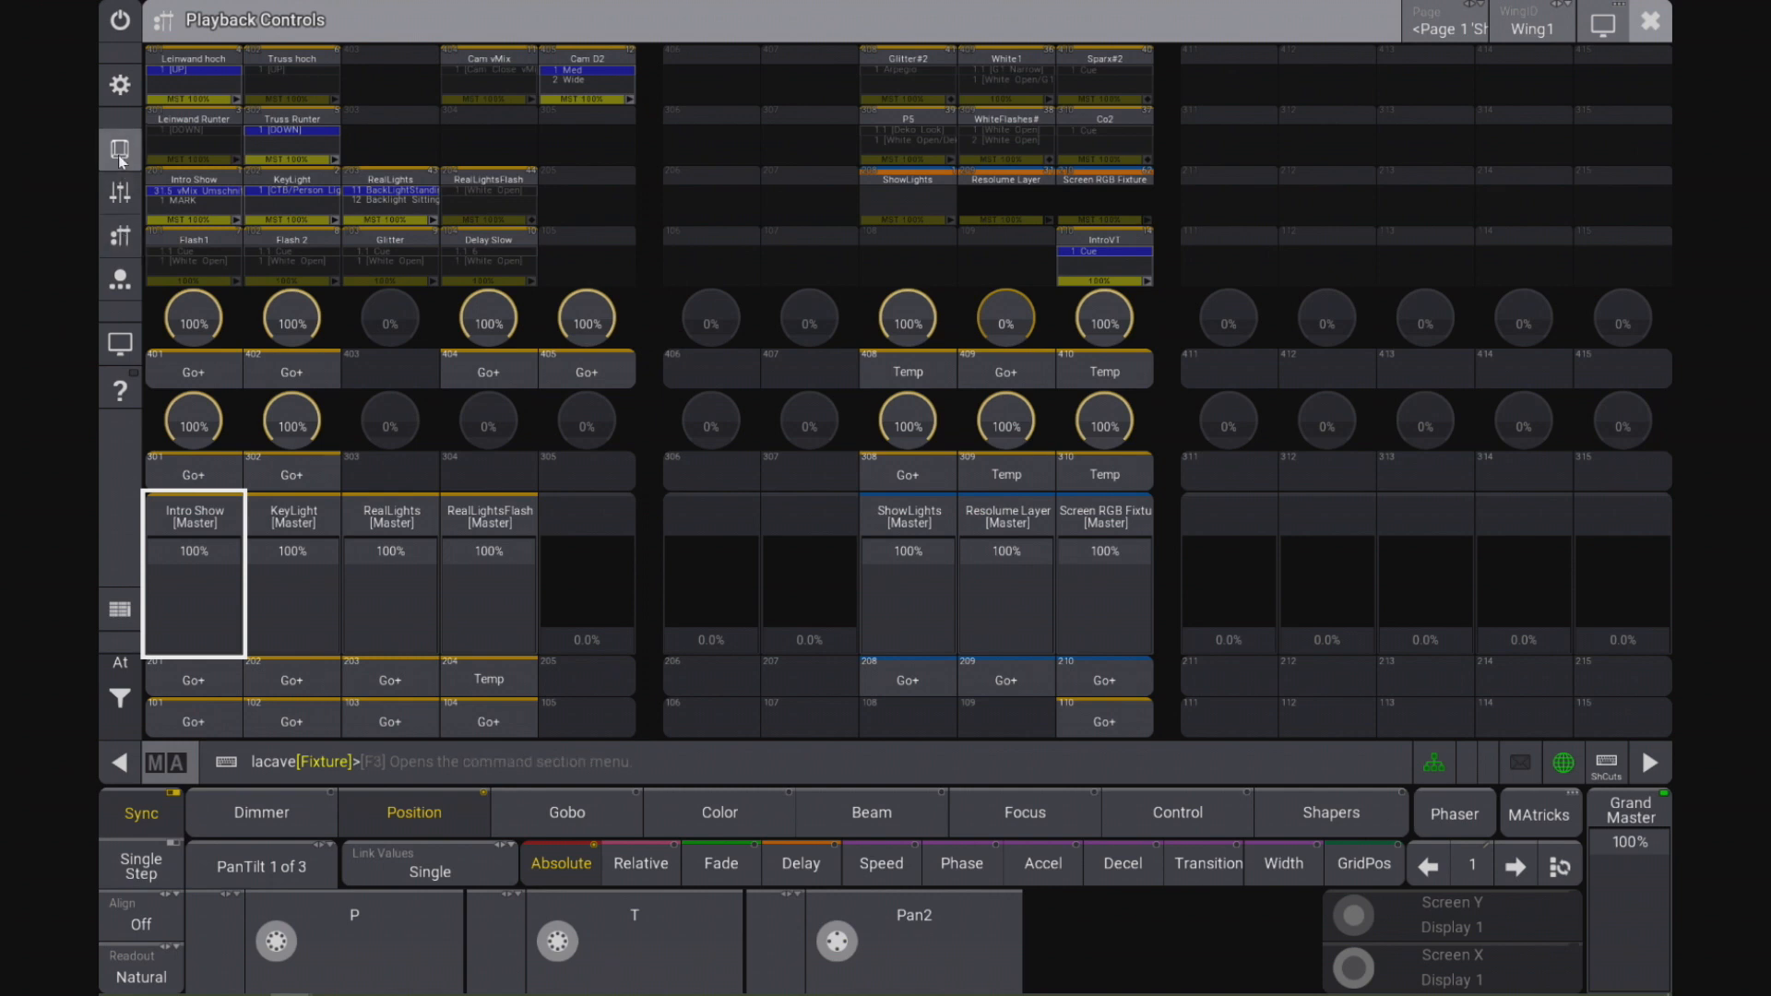
key("a")
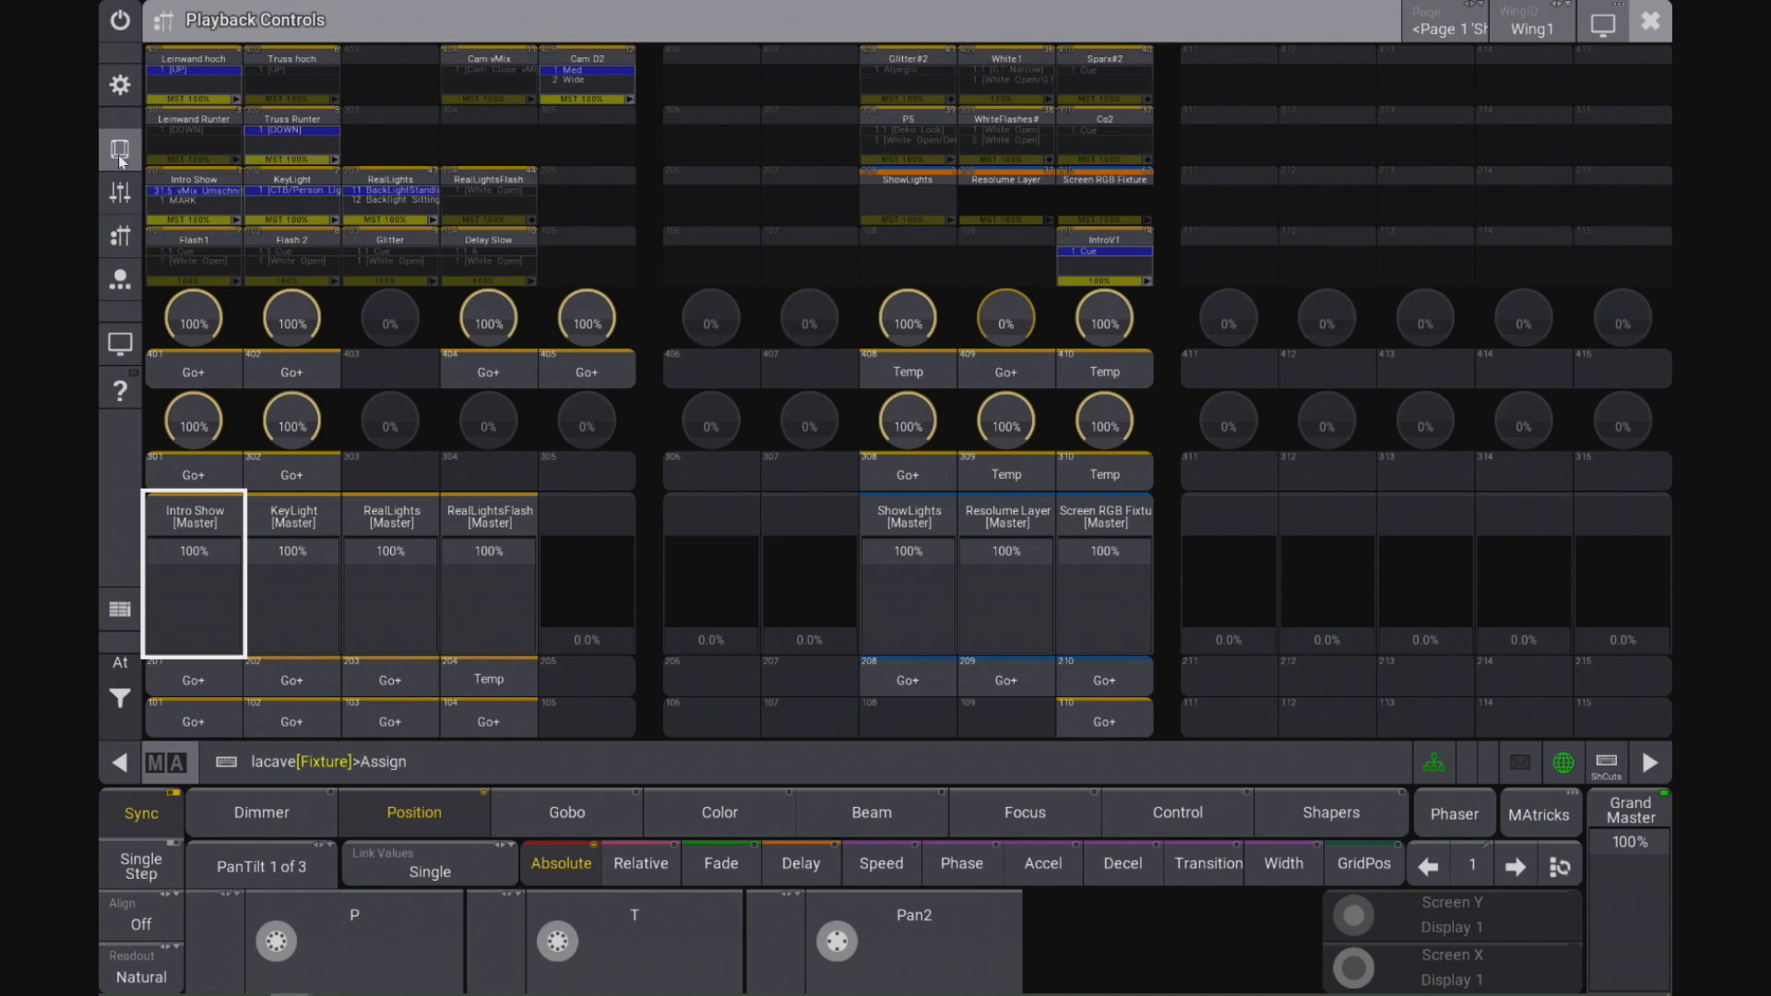
type("q53")
left_click(717, 670)
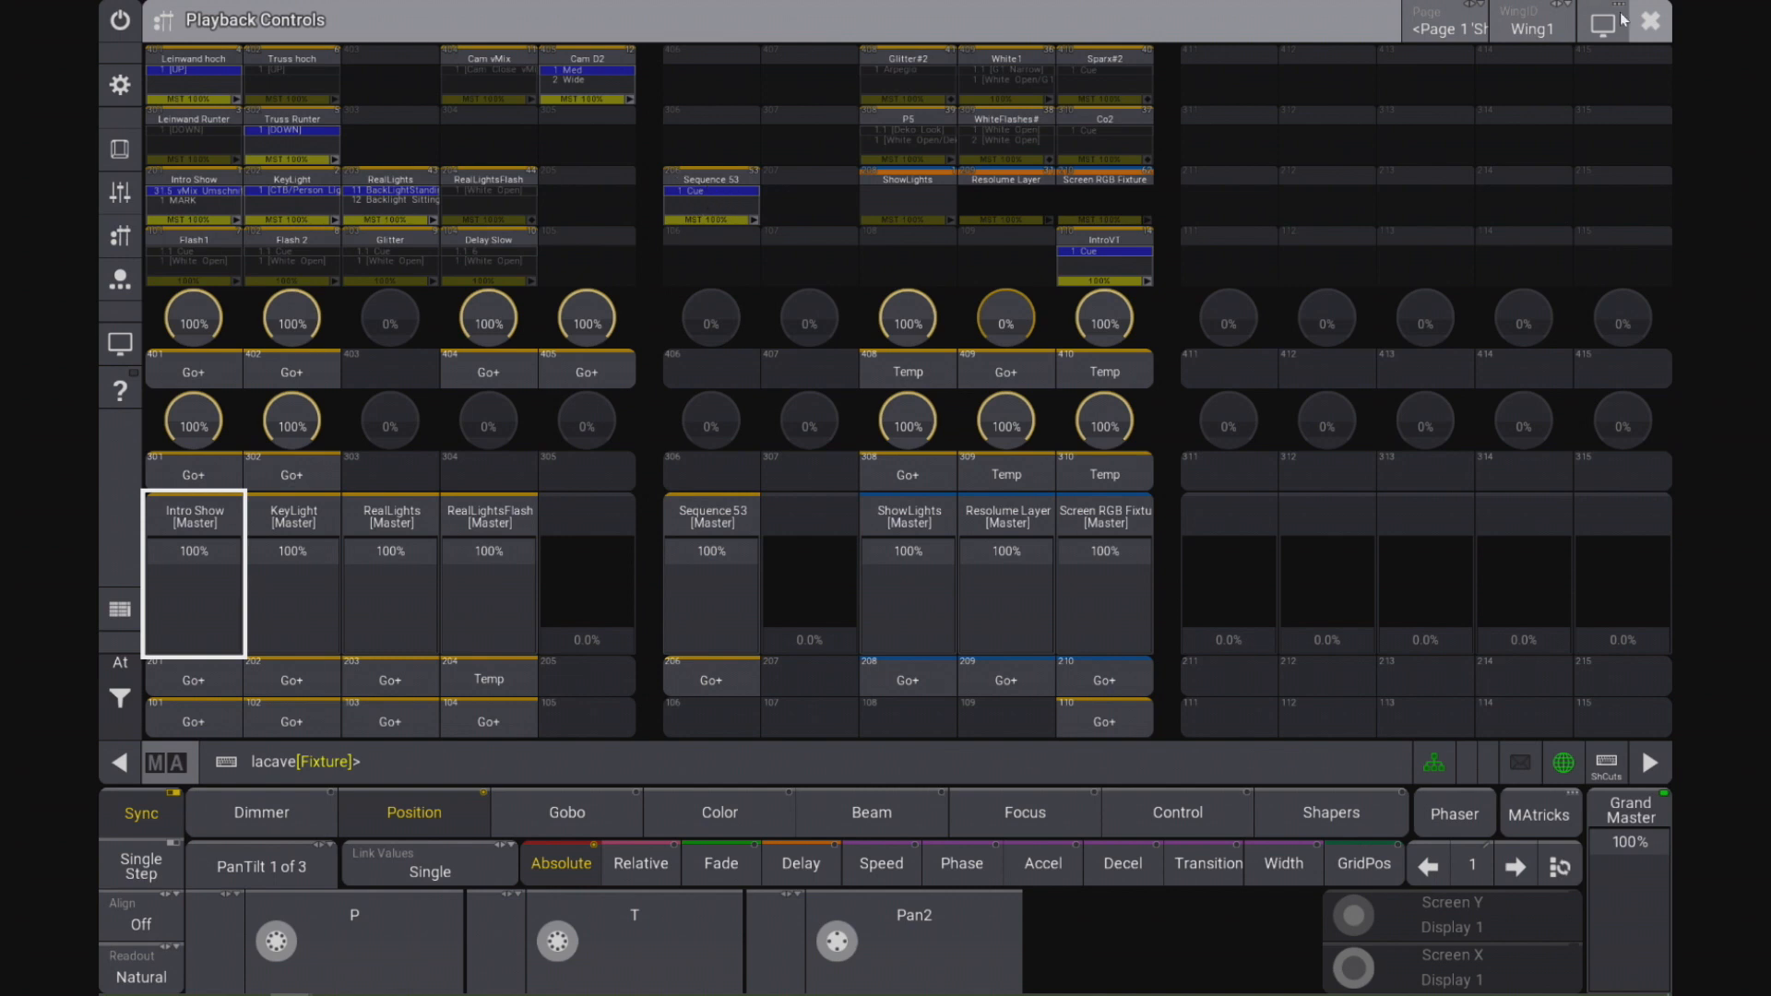
left_click(1651, 22)
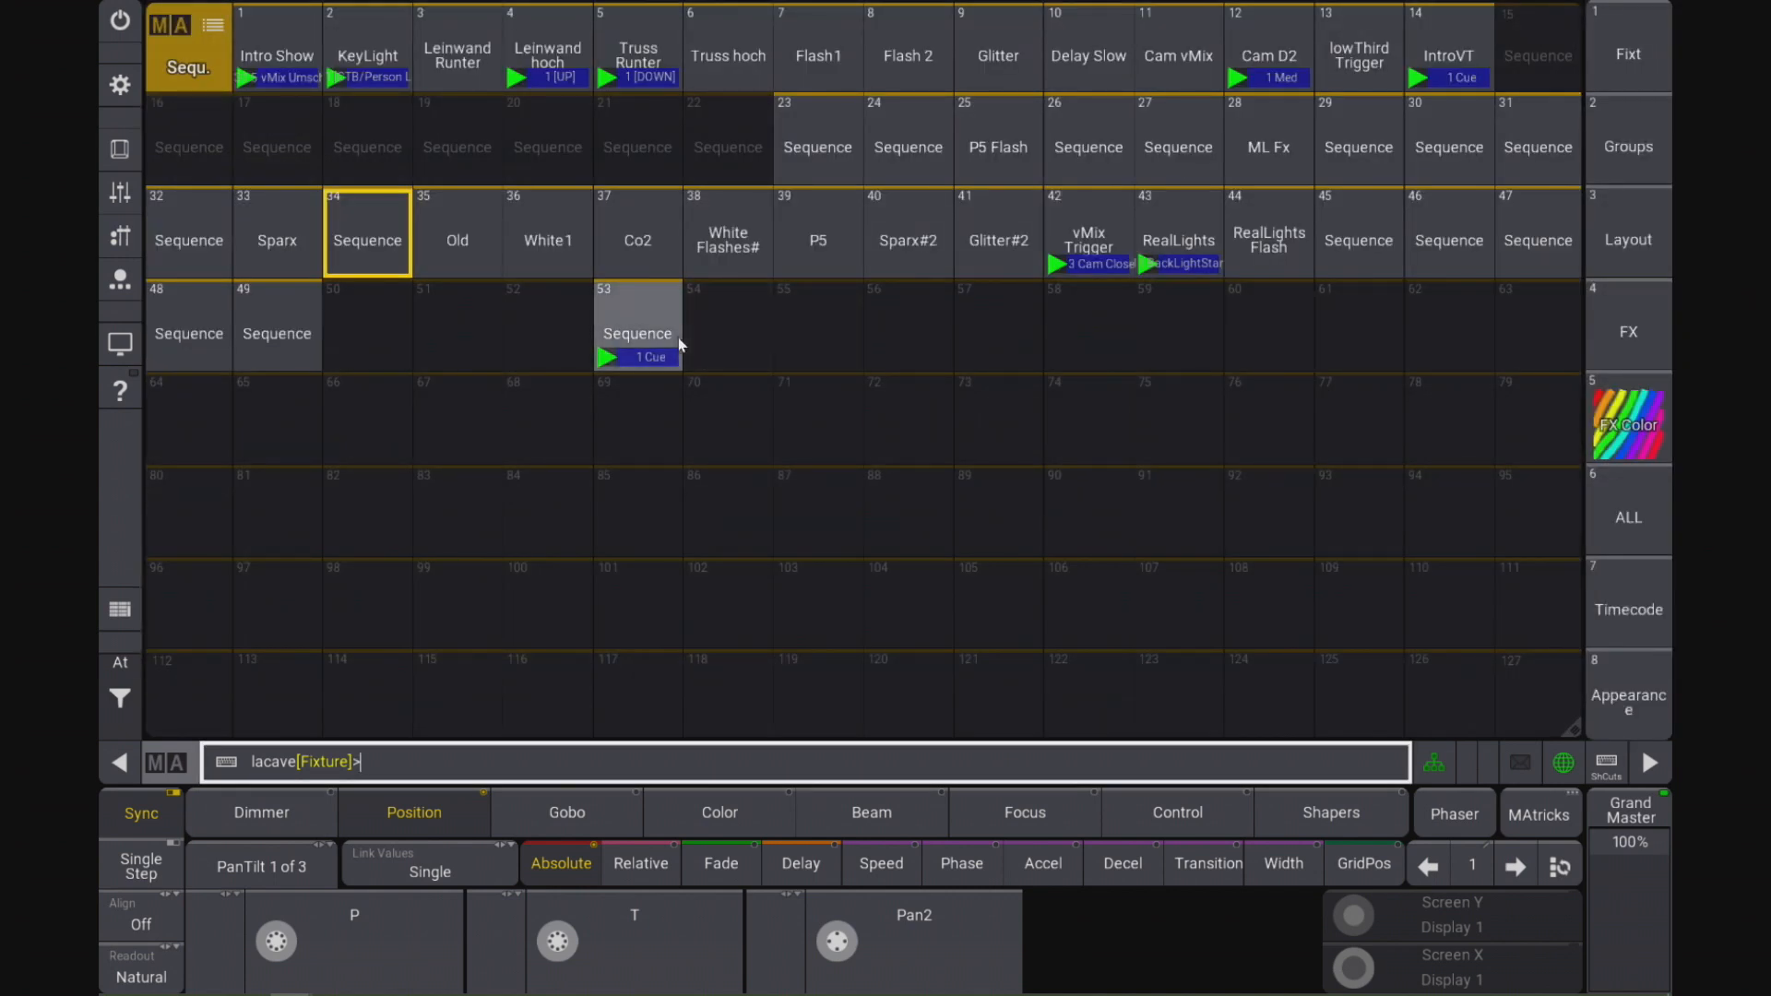
type("Off")
key("Escape")
left_click(121, 242)
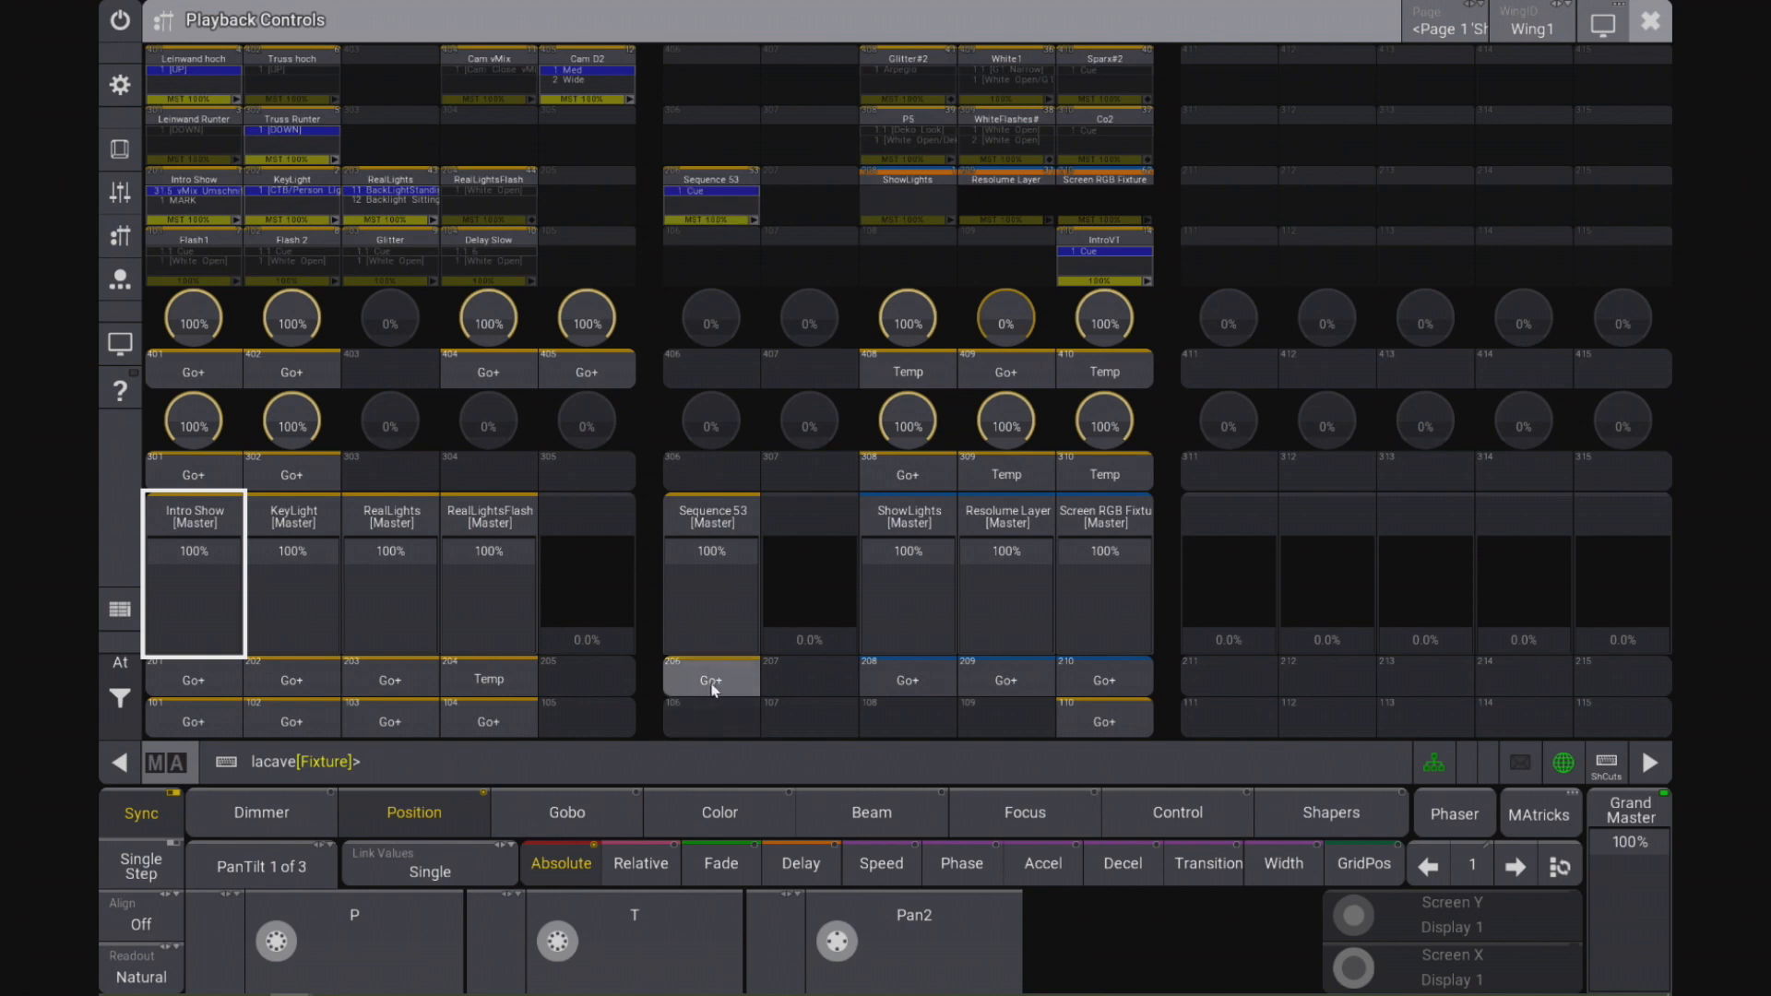
left_click(1651, 21)
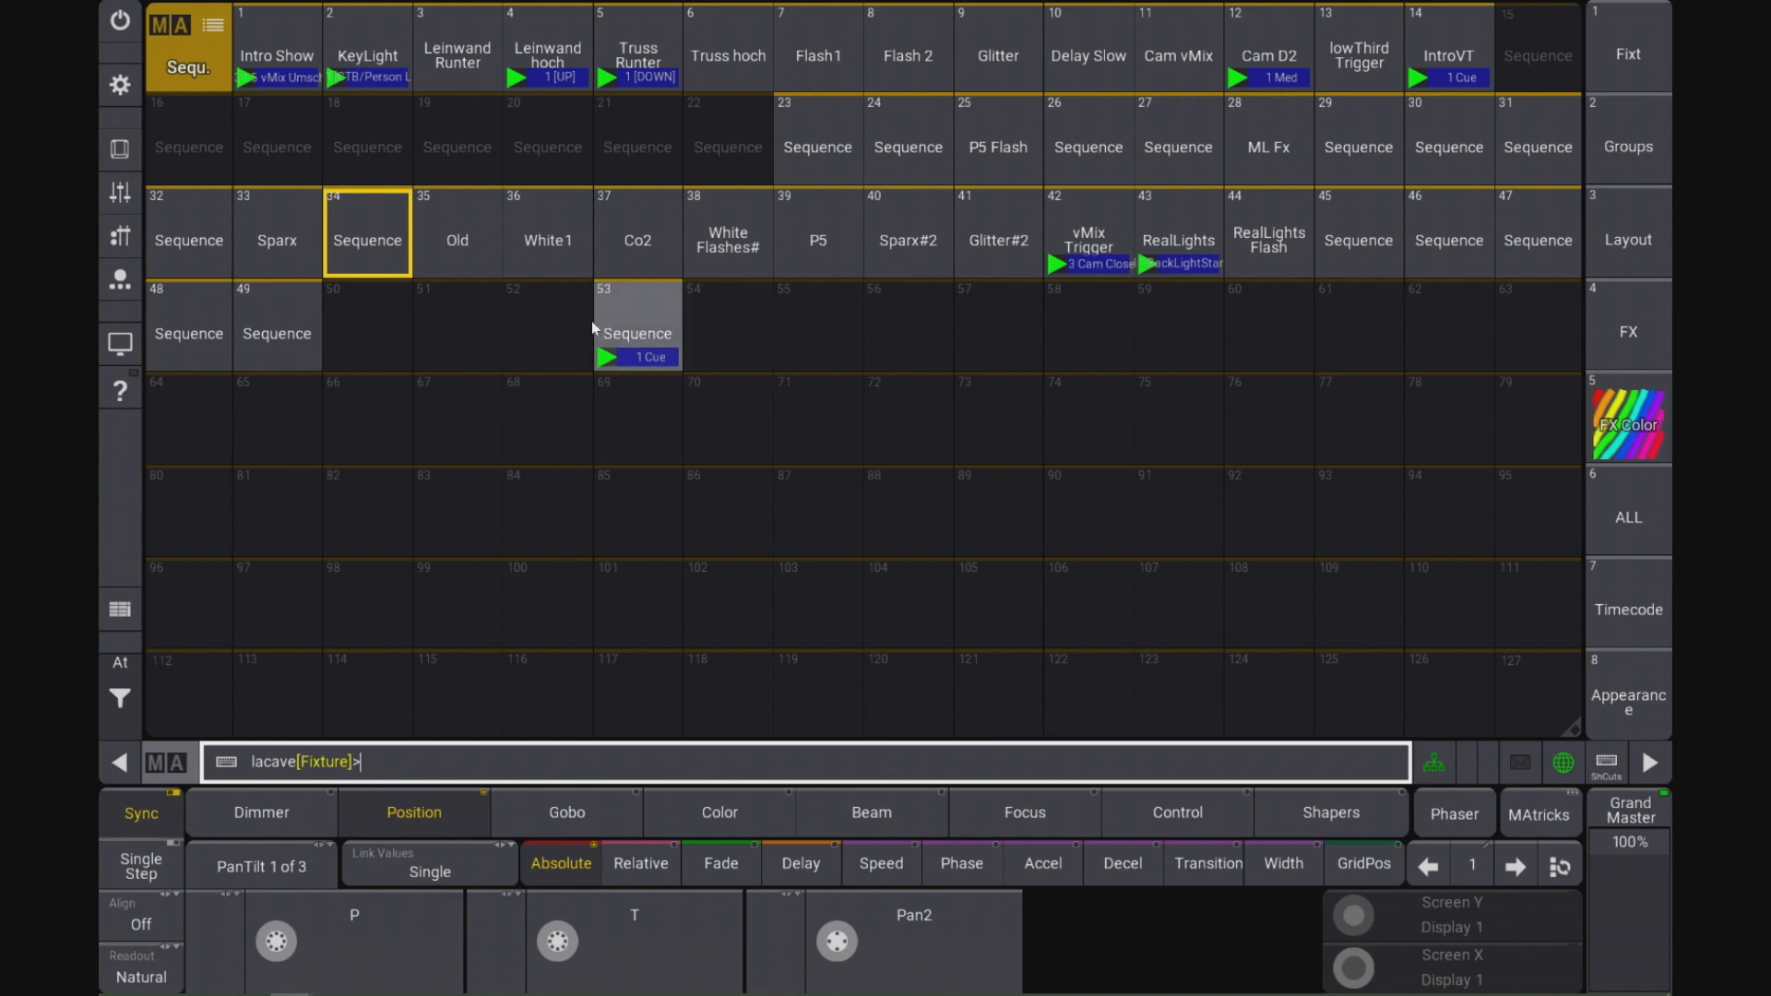
Step: Copy executor 206 to executor 207 on page 1 and lower the copy's master fader
left_click(118, 244)
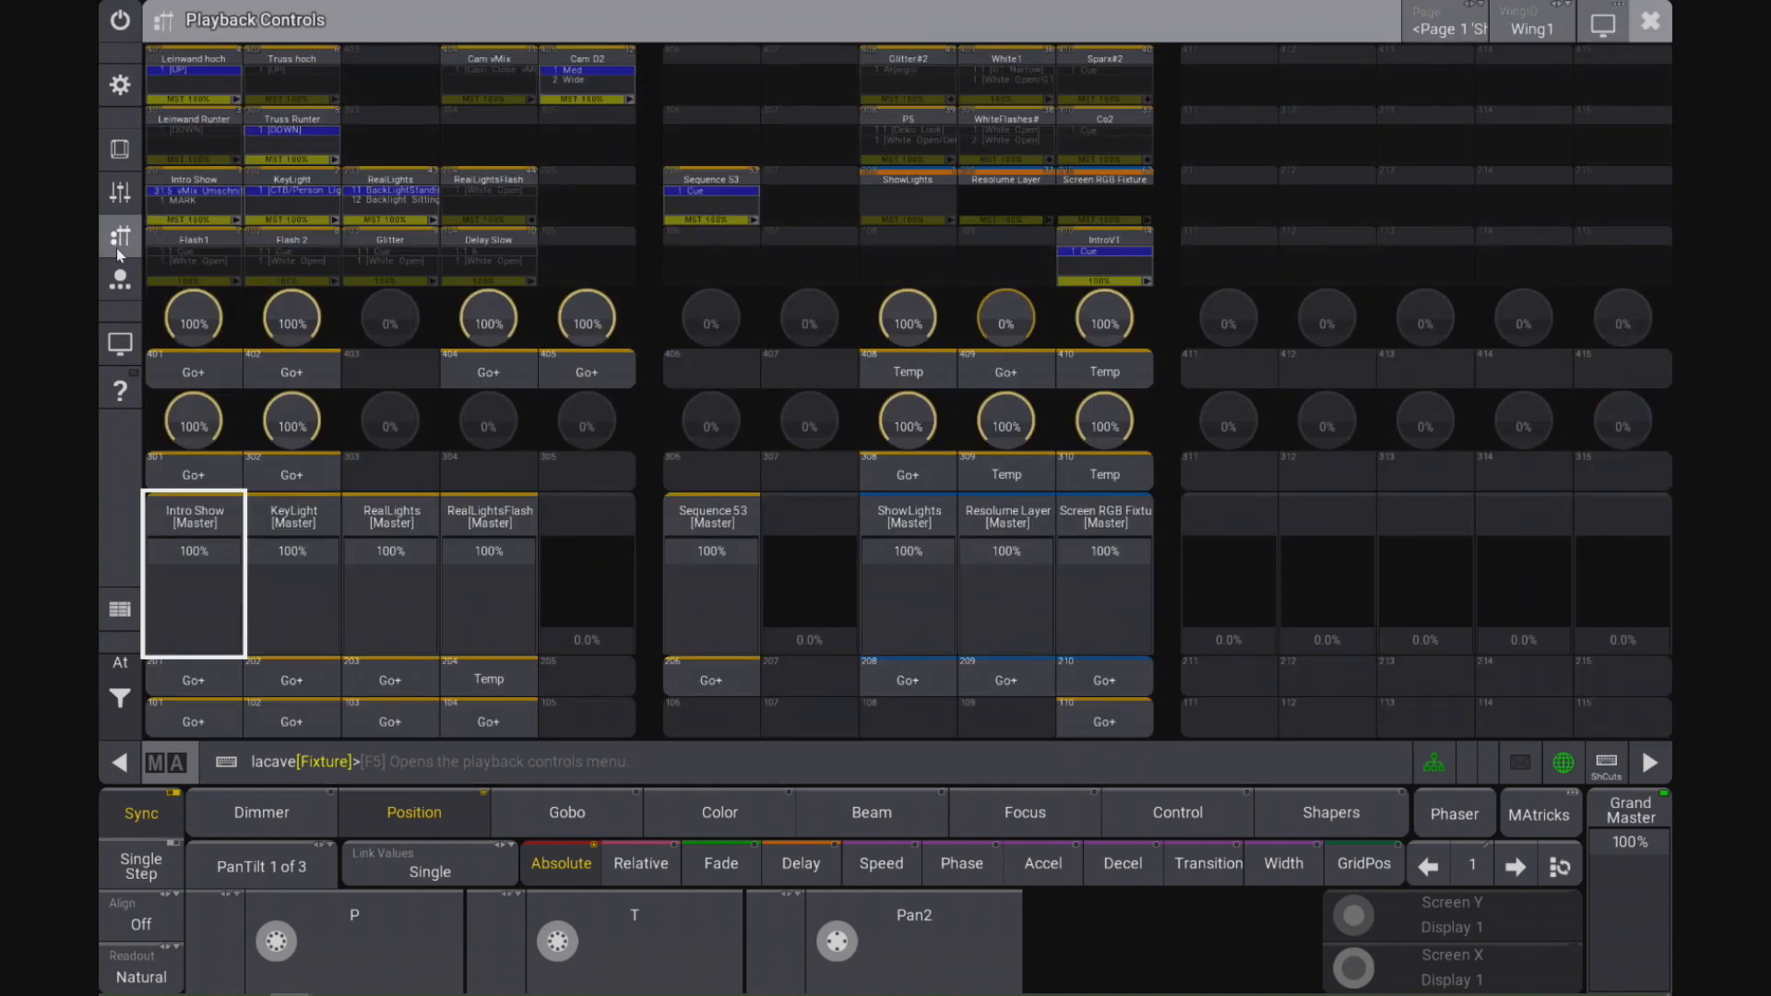
key("c")
left_click(690, 677)
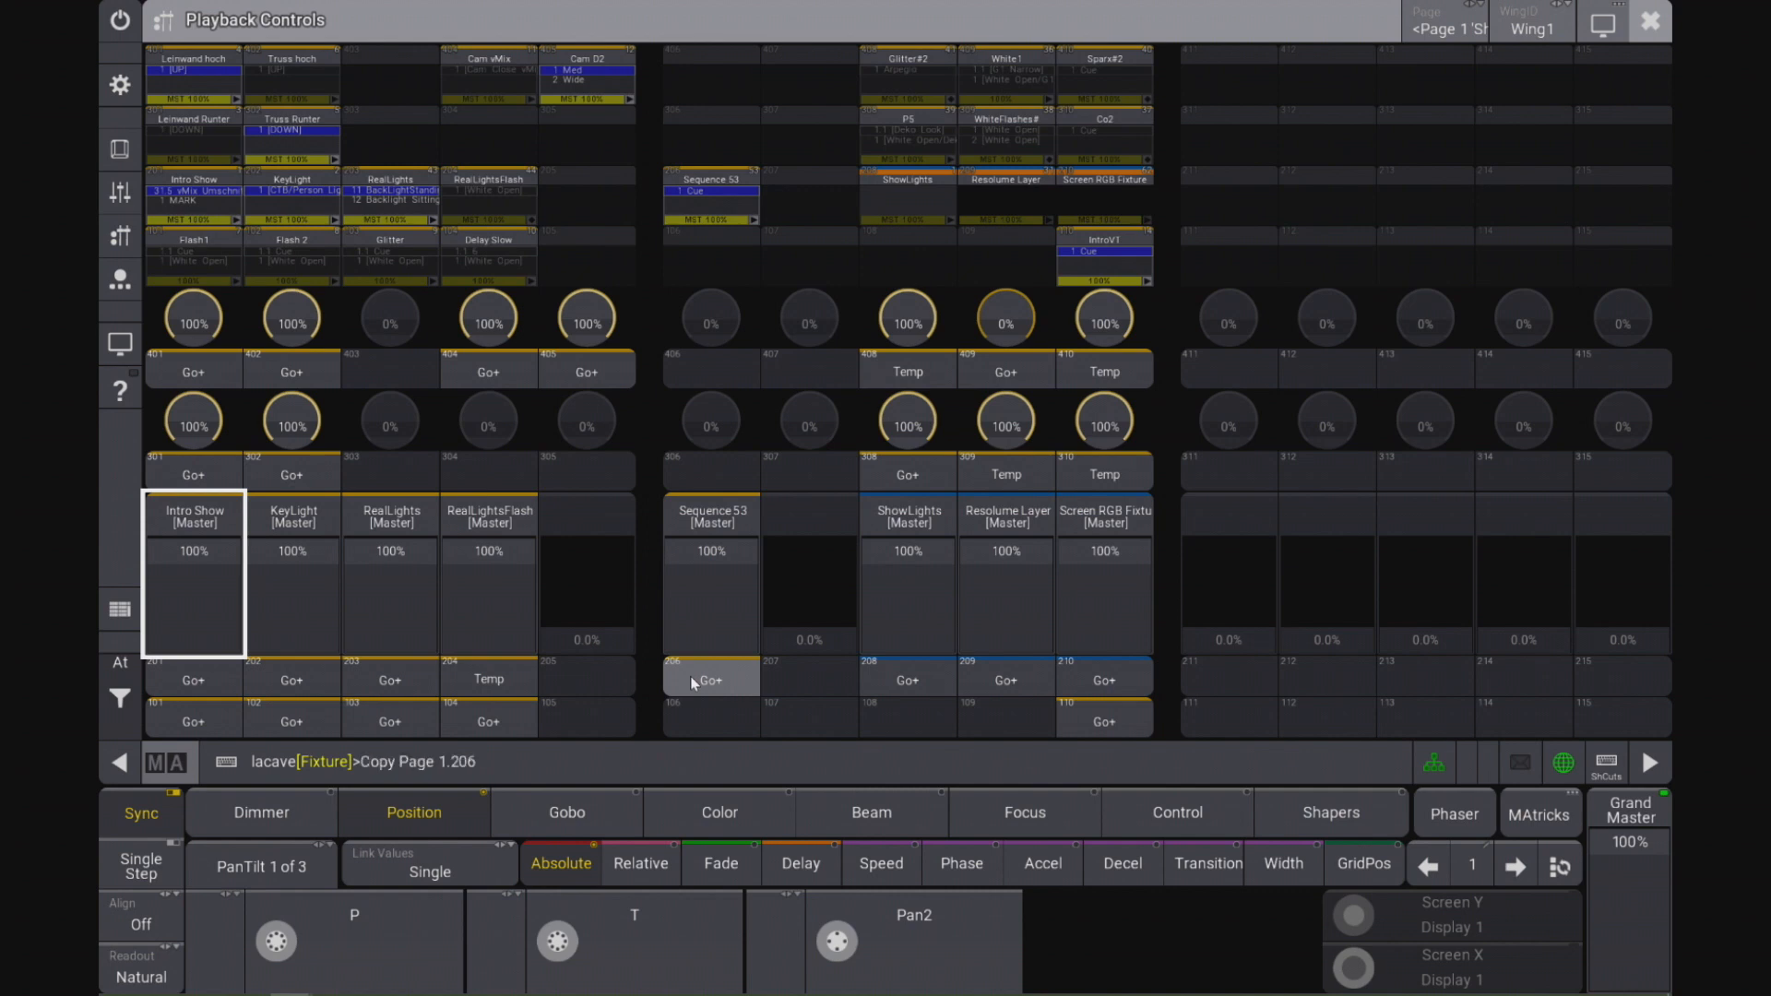
left_click(811, 687)
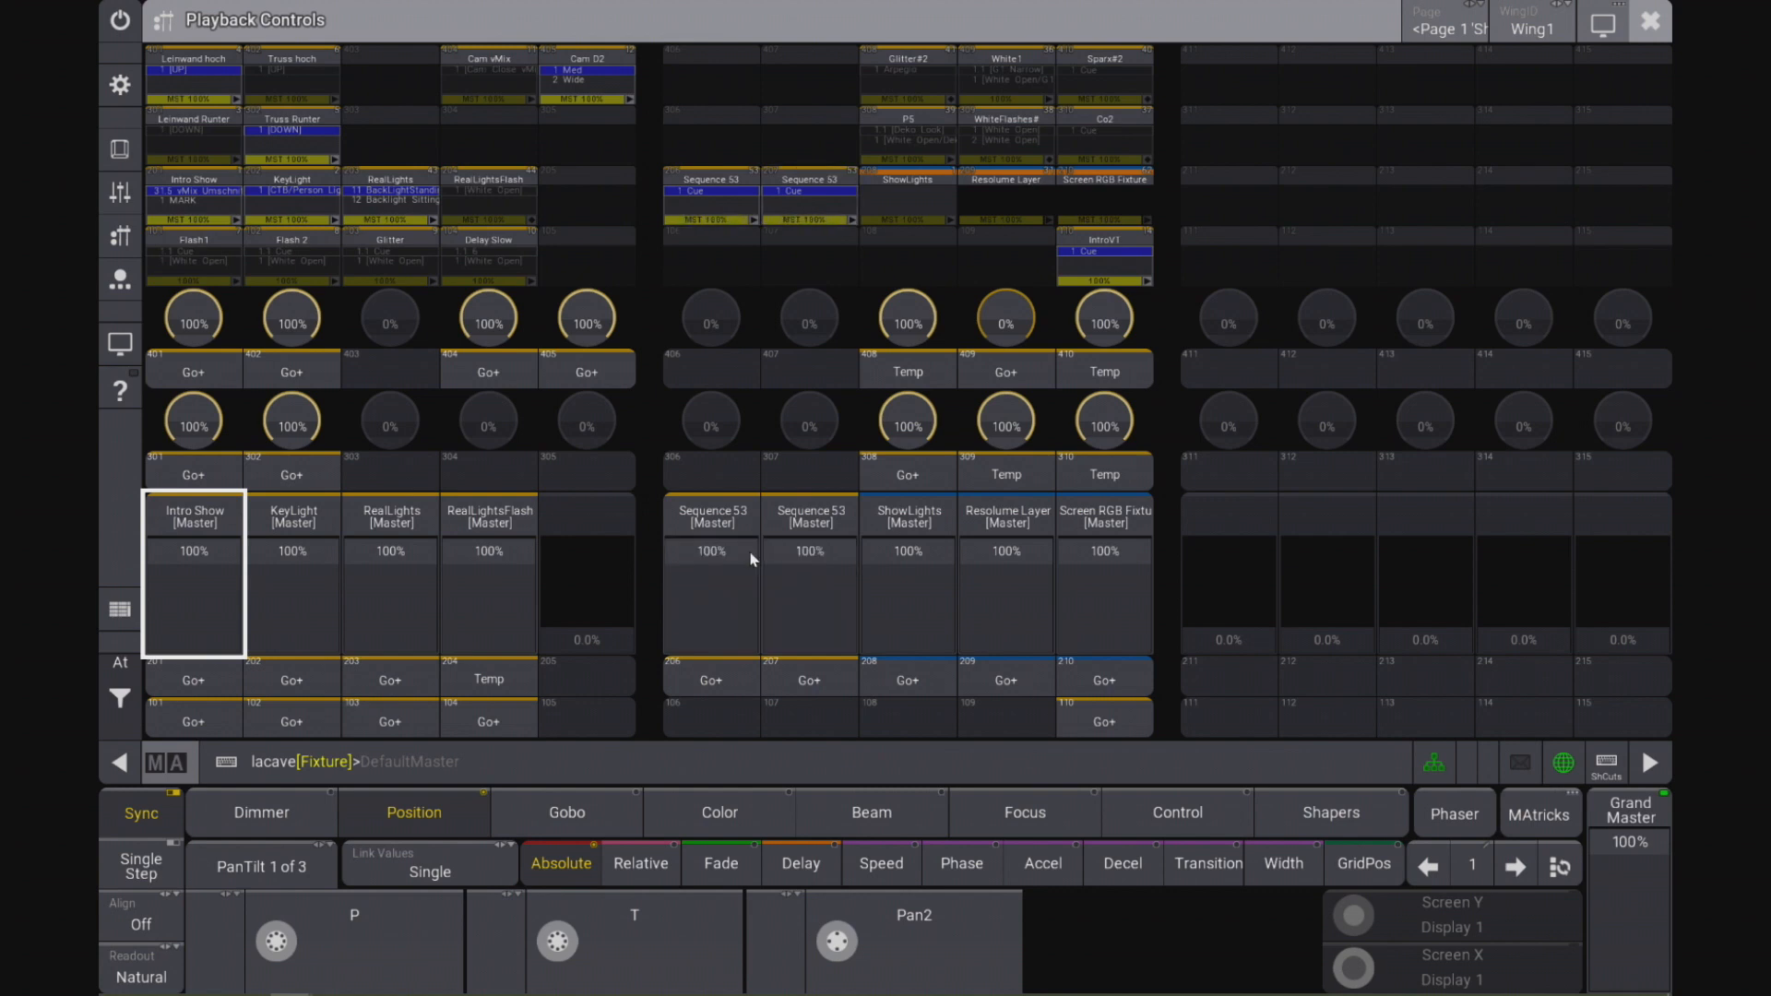
left_click(816, 555)
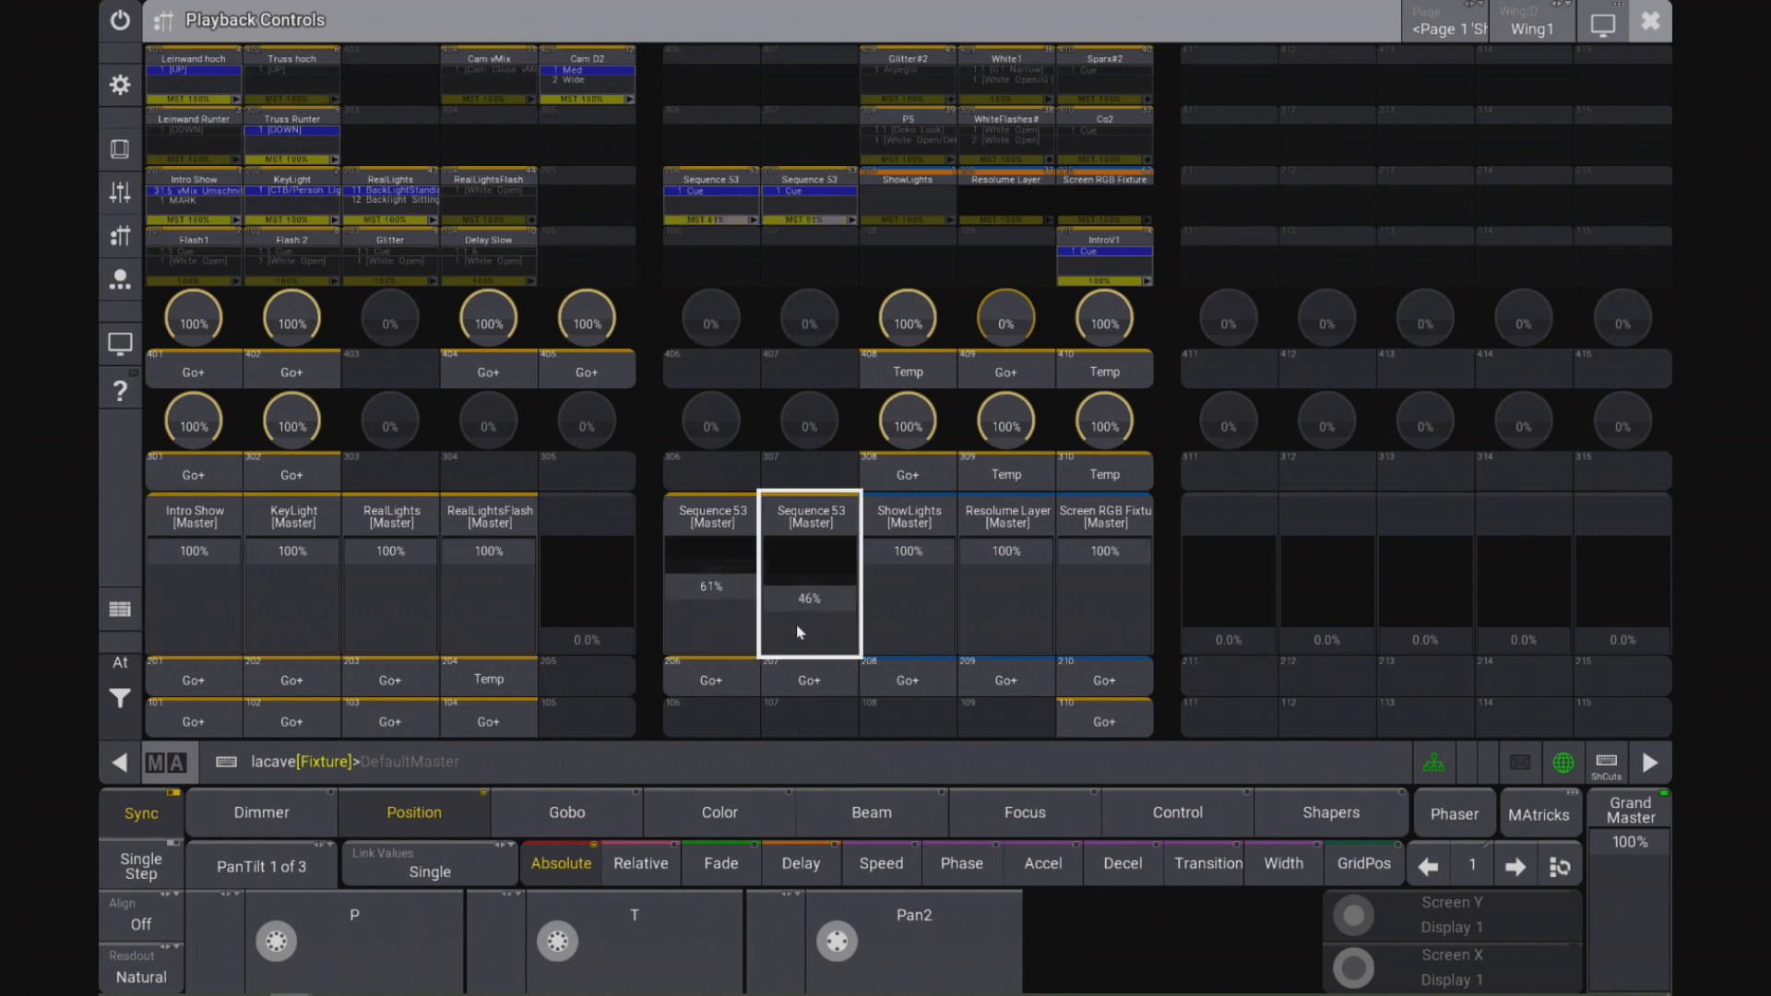
Step: Delete executor 207's assignment and close the Playback Controls
key("Delete")
left_click(794, 533)
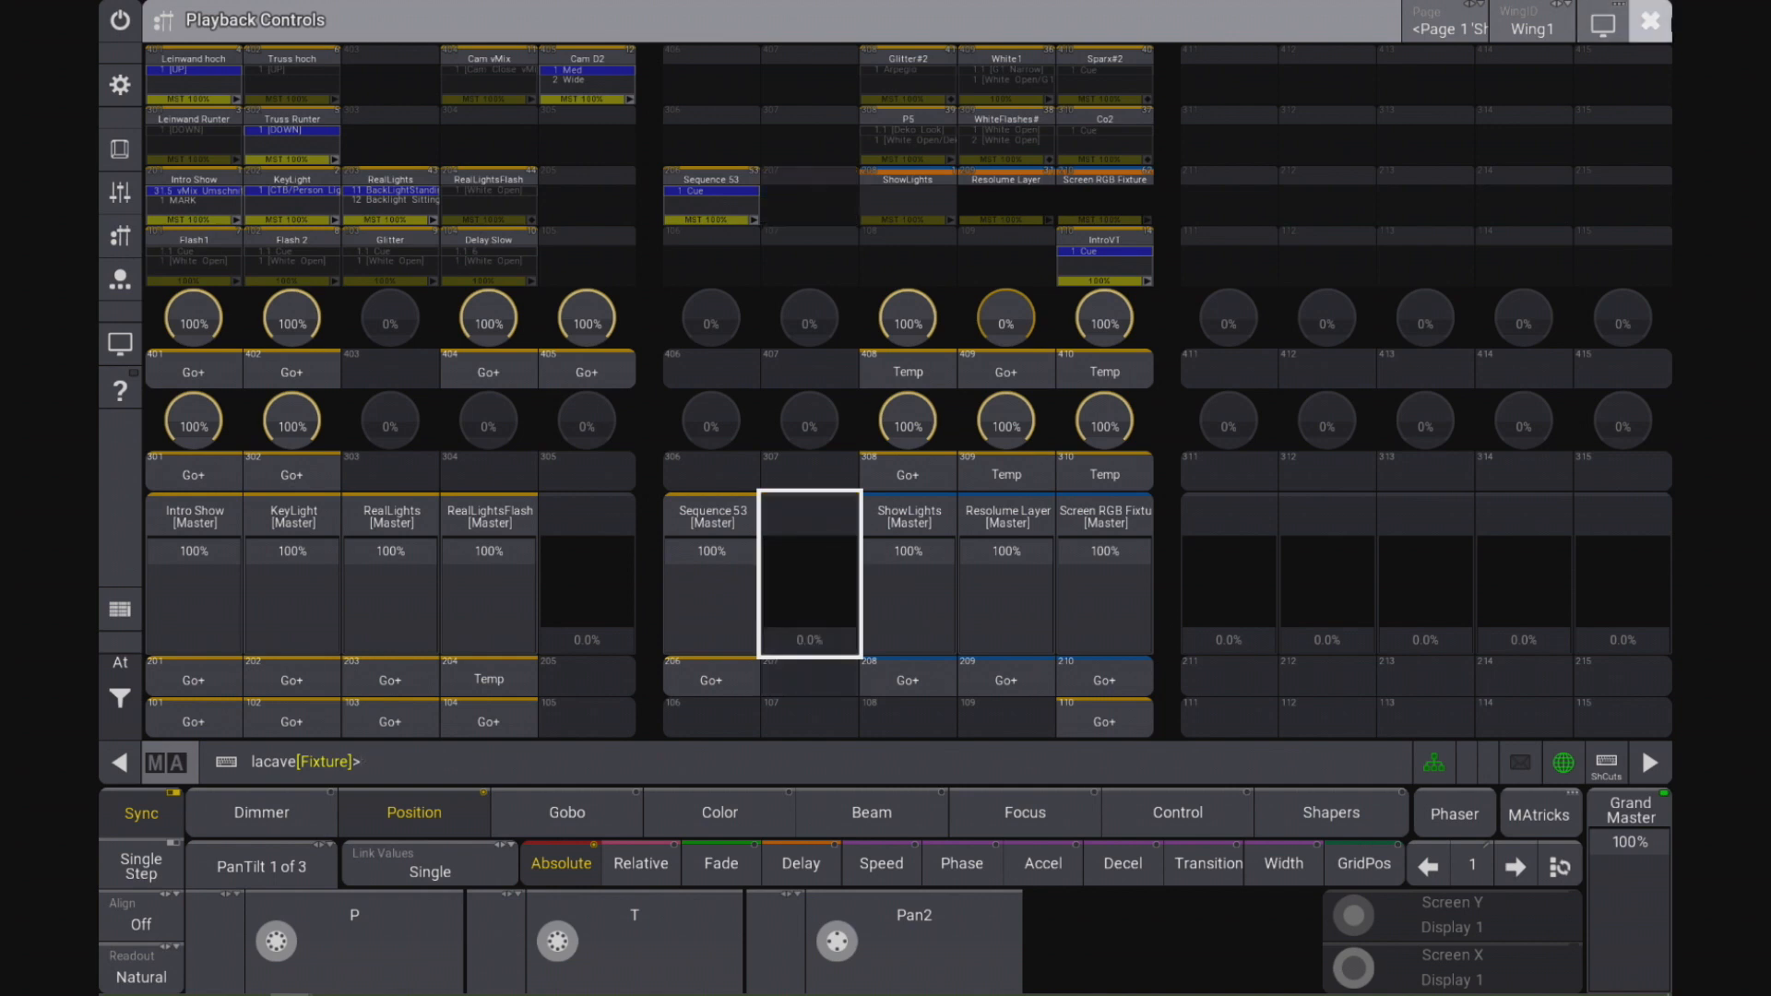
left_click(1660, 26)
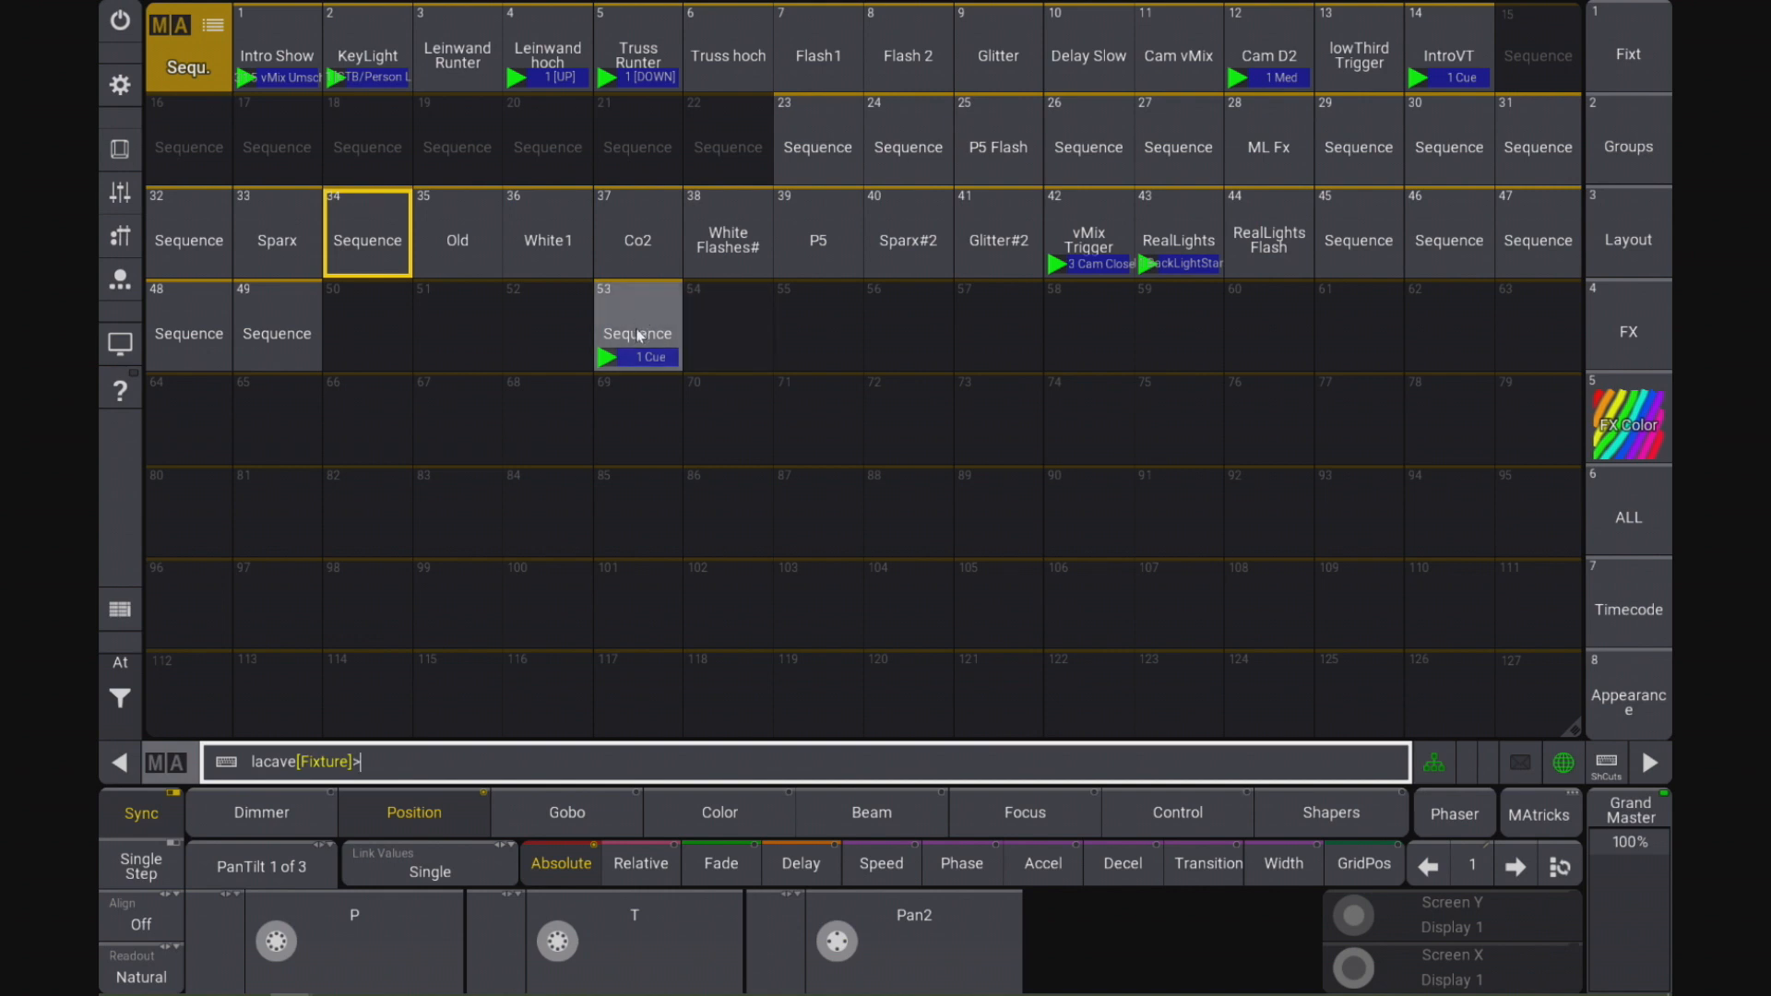
Step: Store cues 2 thru 5 in sequence 53, open it in the sequence editor to check them, and close the editor
type("Store Cue 2 Thru 5")
left_click(639, 335)
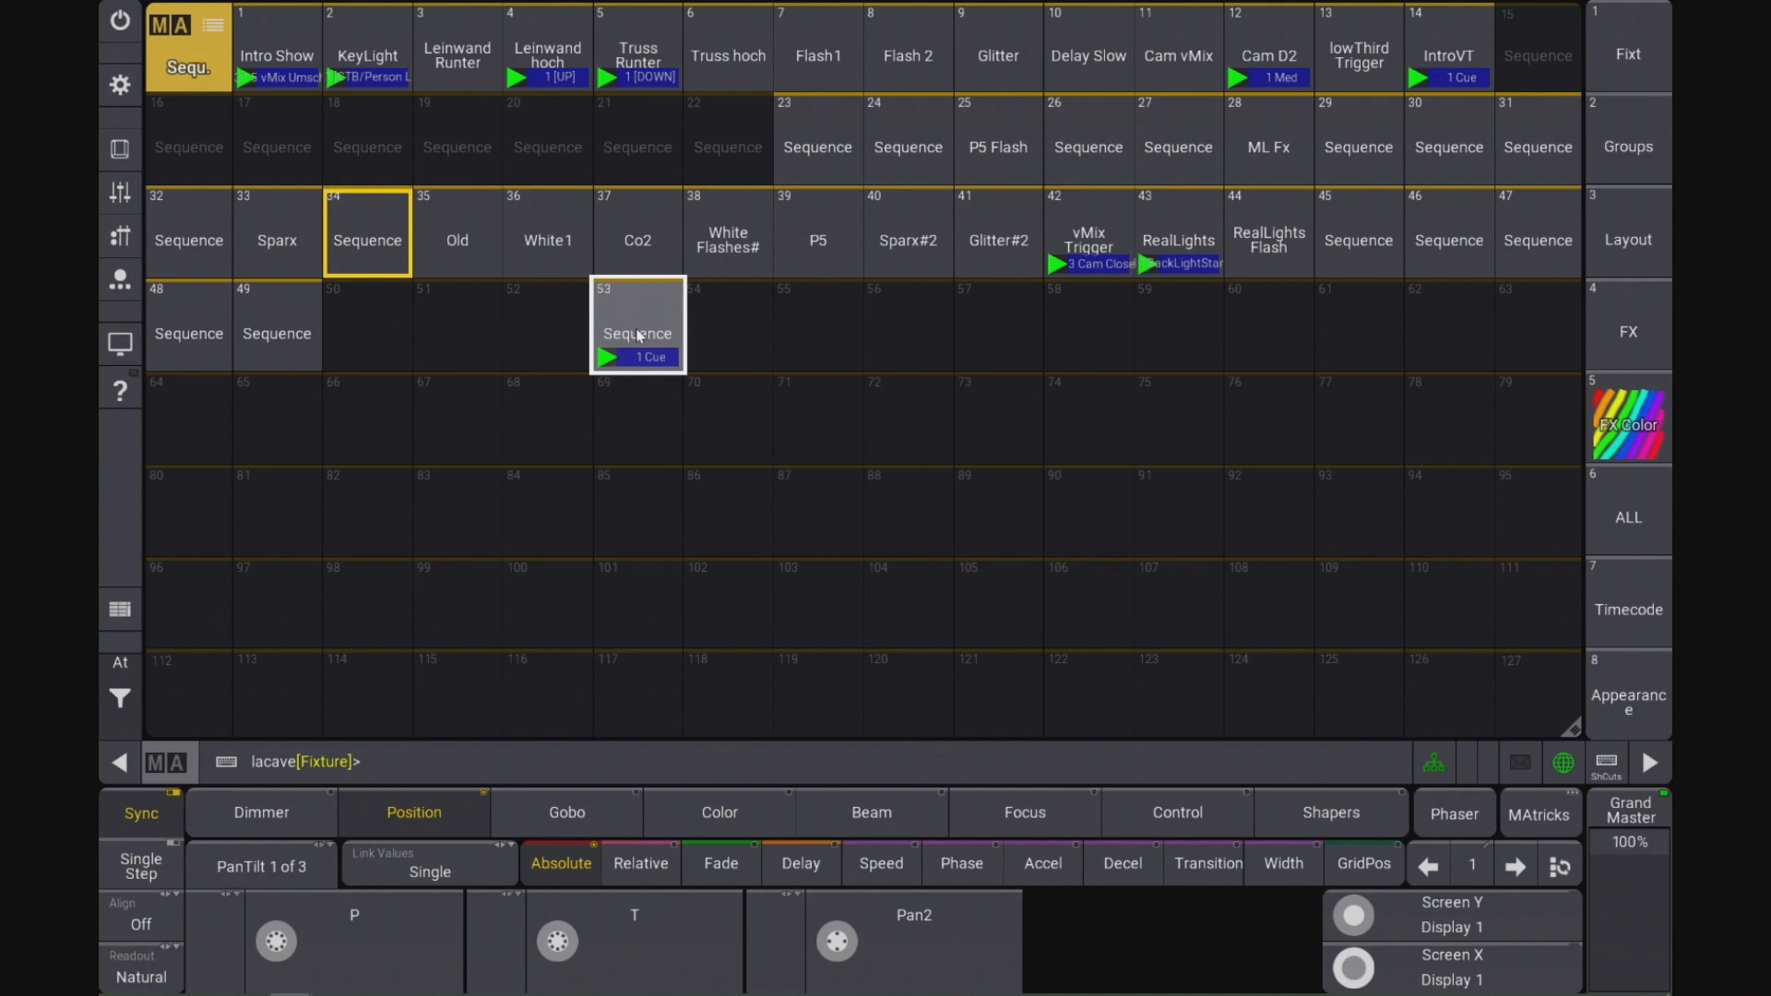
type("Edit")
left_click(638, 336)
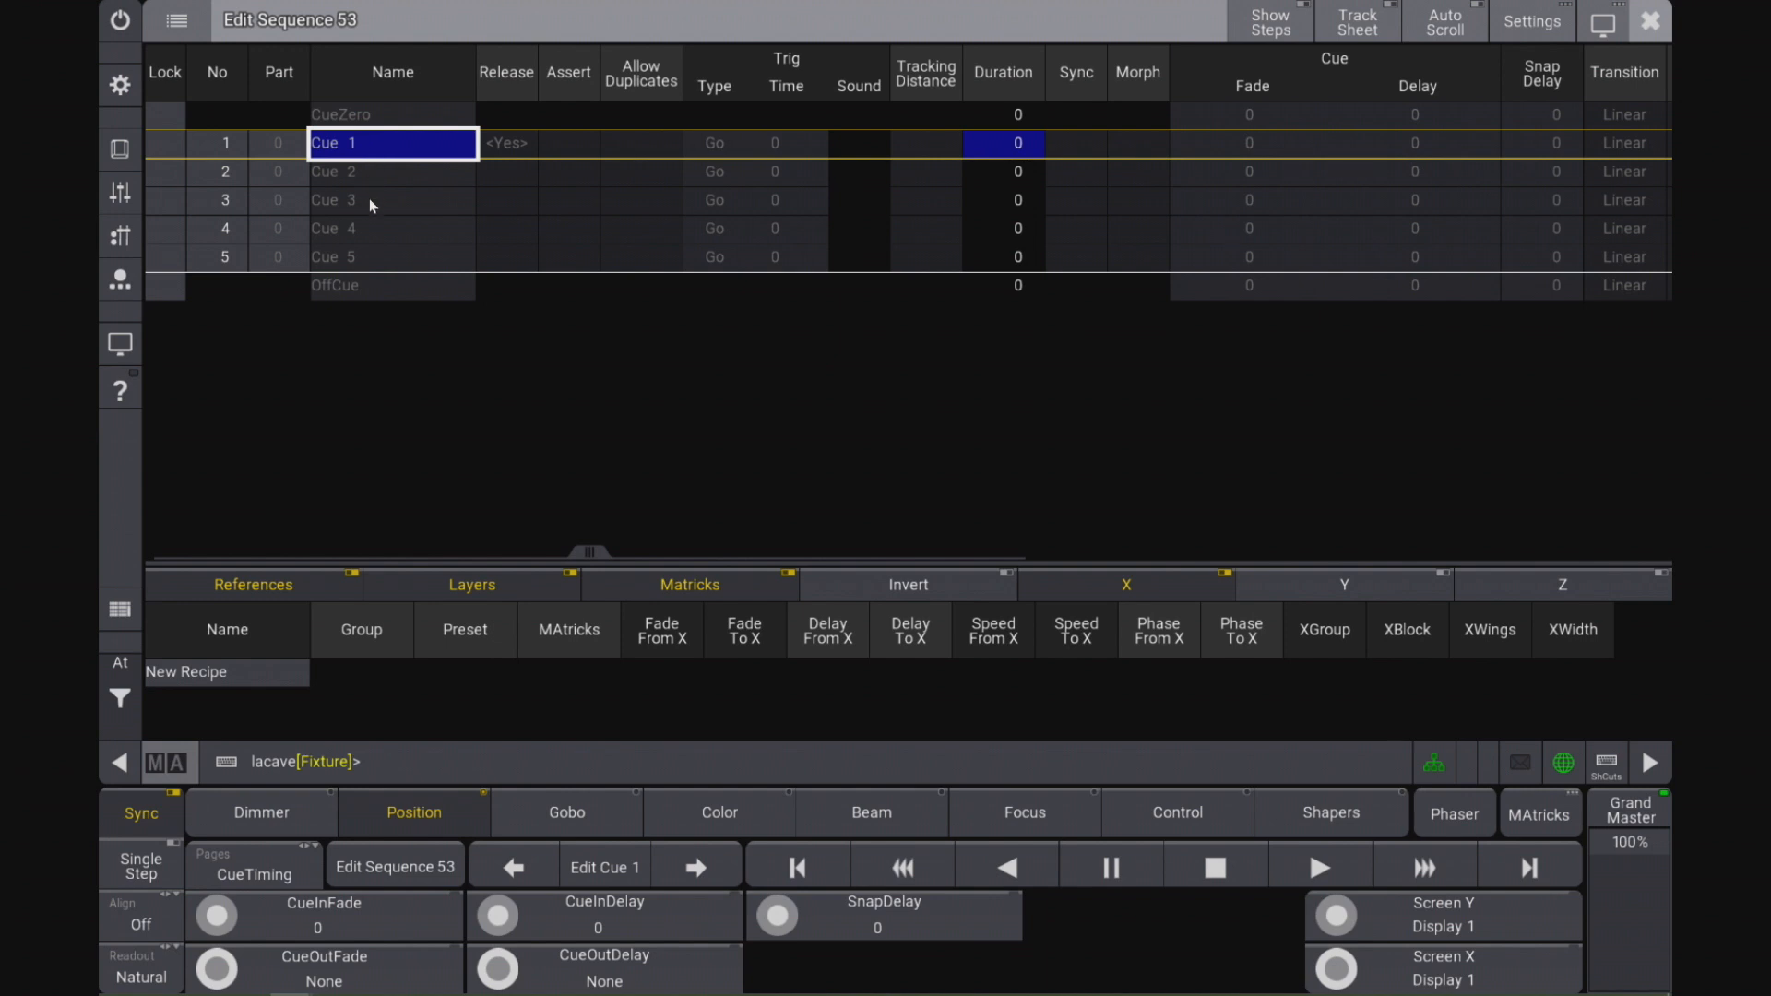
left_click(1651, 20)
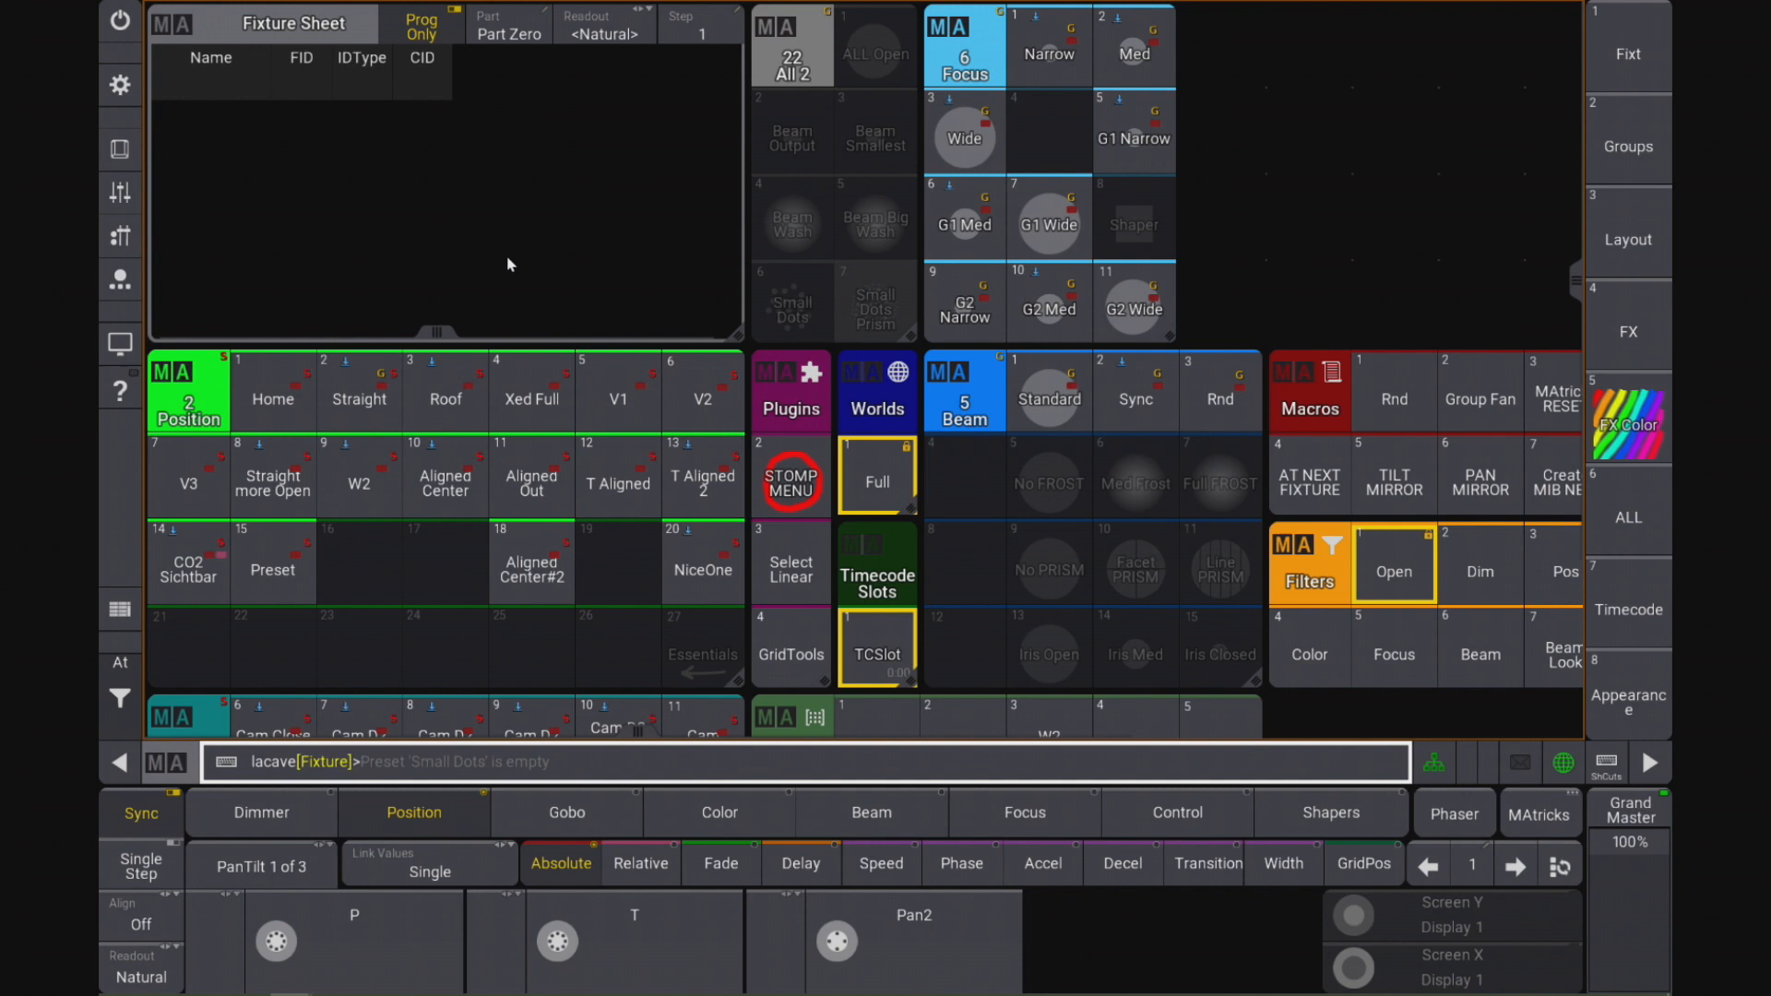
Step: Check executor 206 in the Playback Controls and add a full-screen Sequence pool window to an empty view
left_click(118, 240)
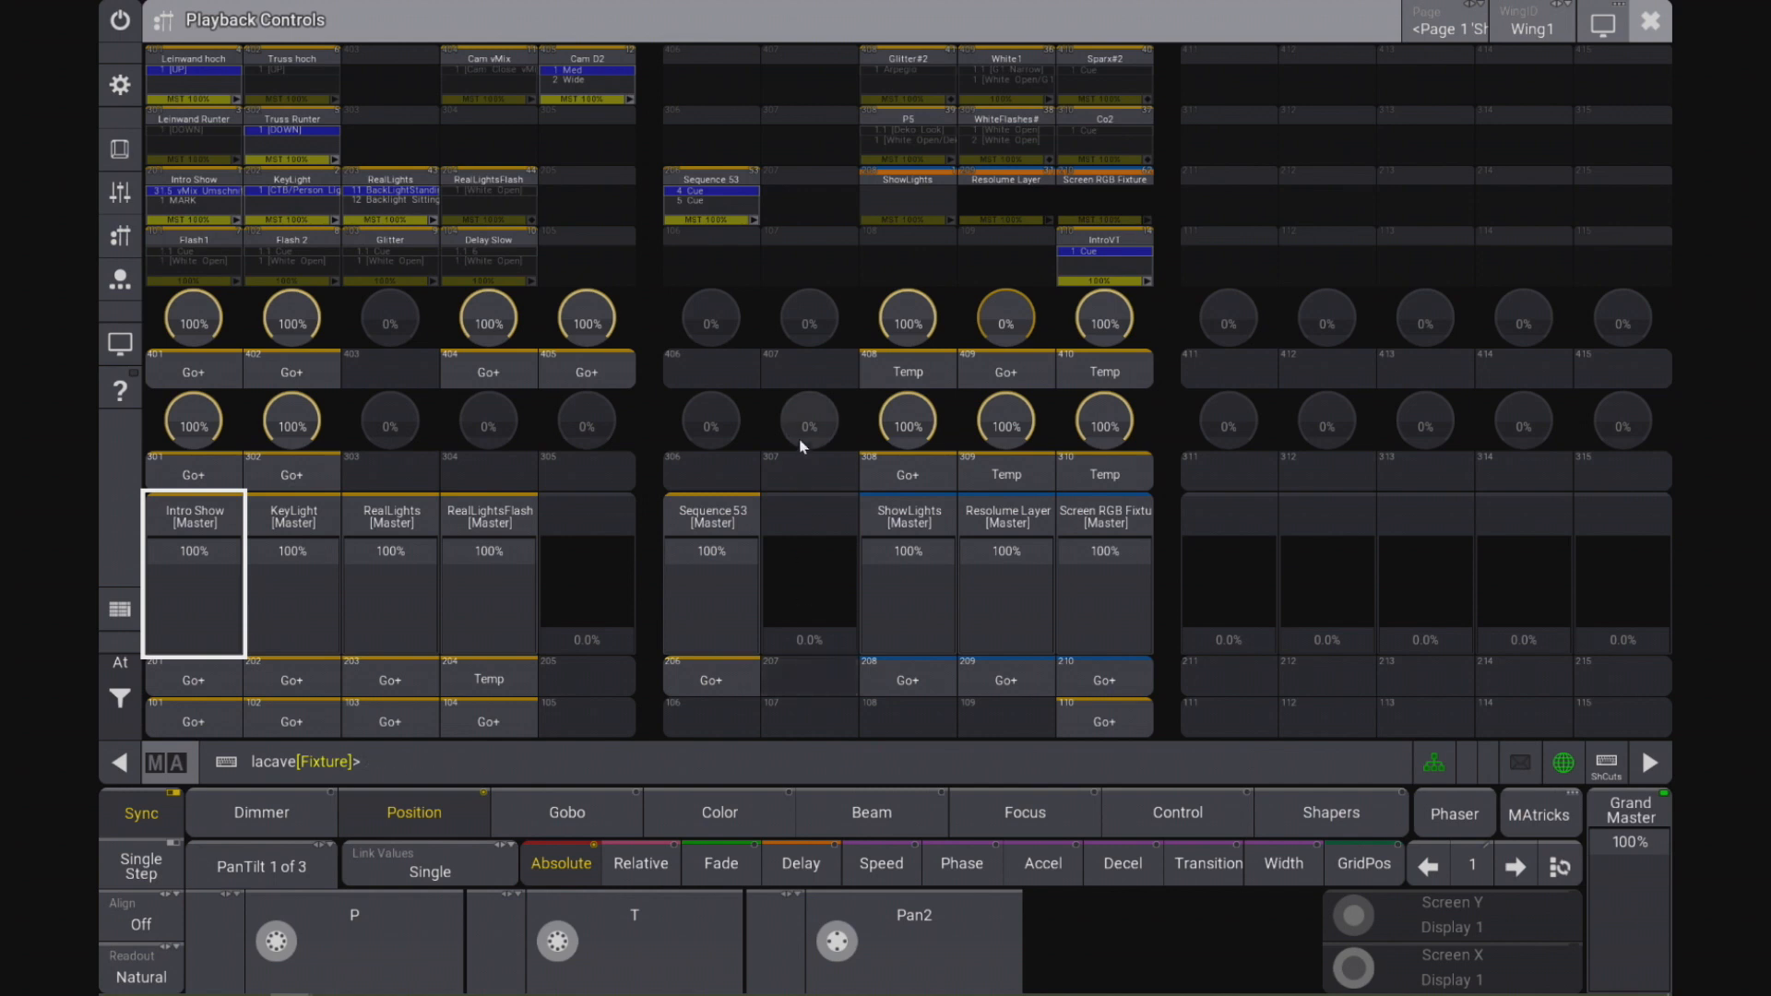
left_click(1649, 22)
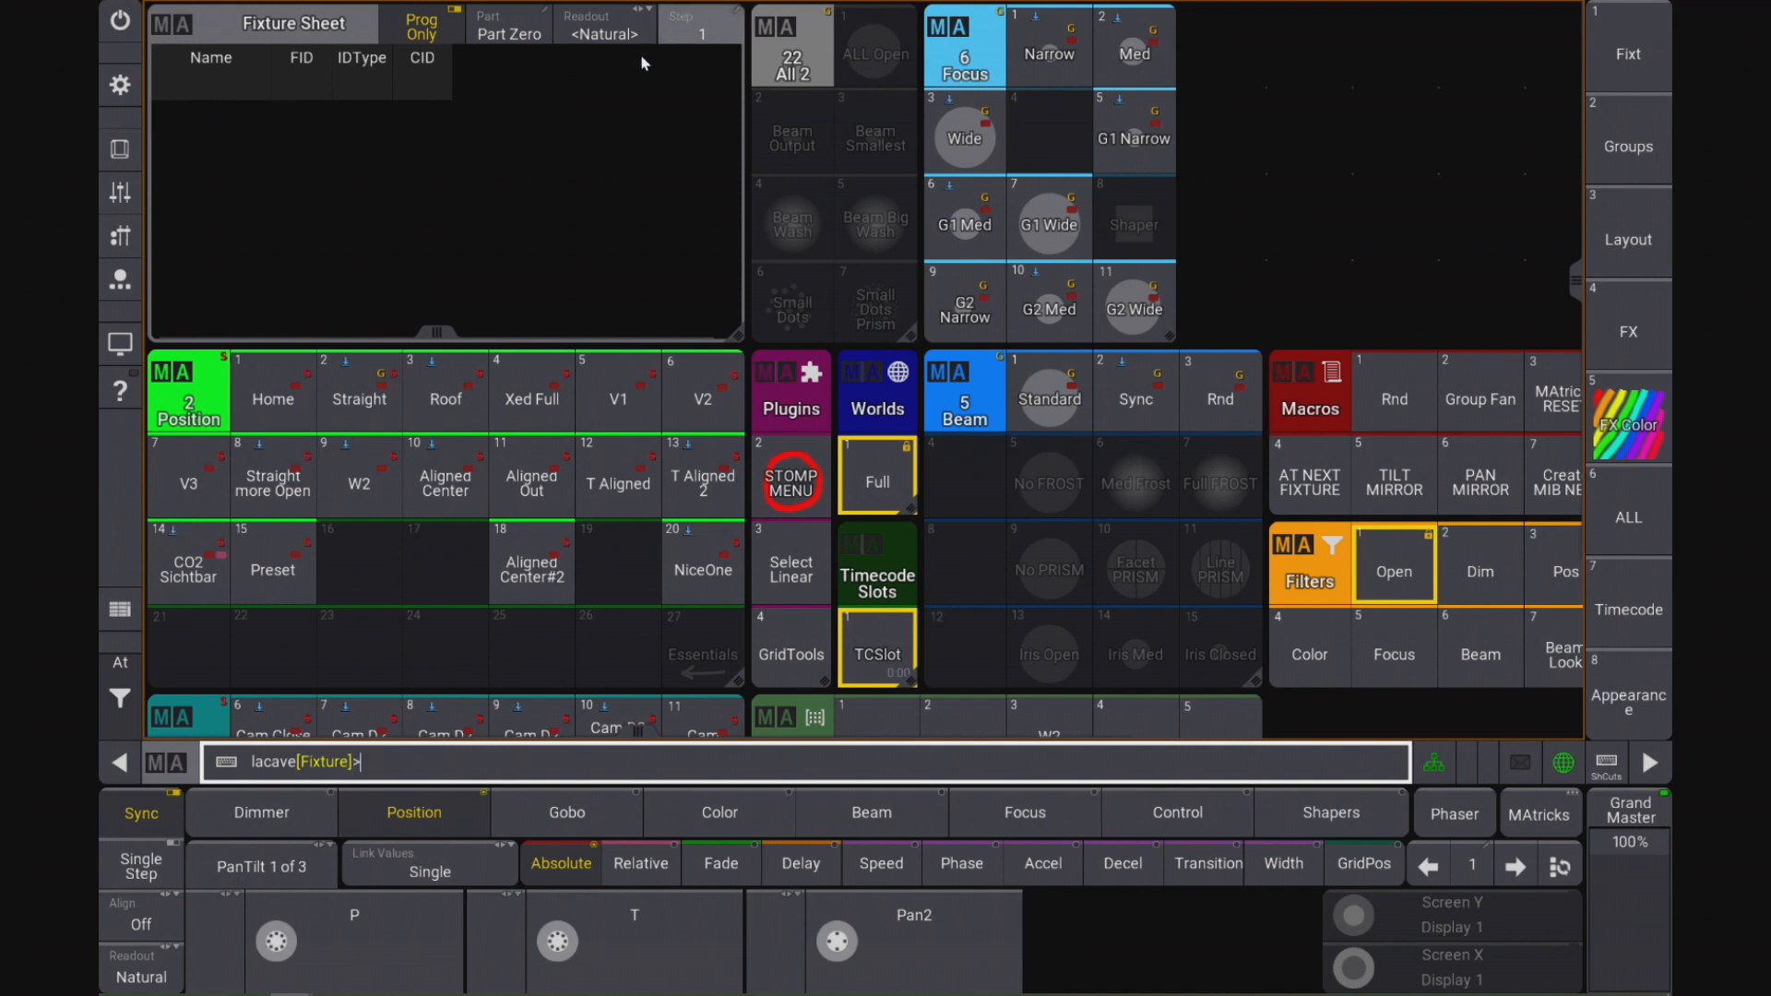
left_click(1308, 196)
left_click(1119, 269)
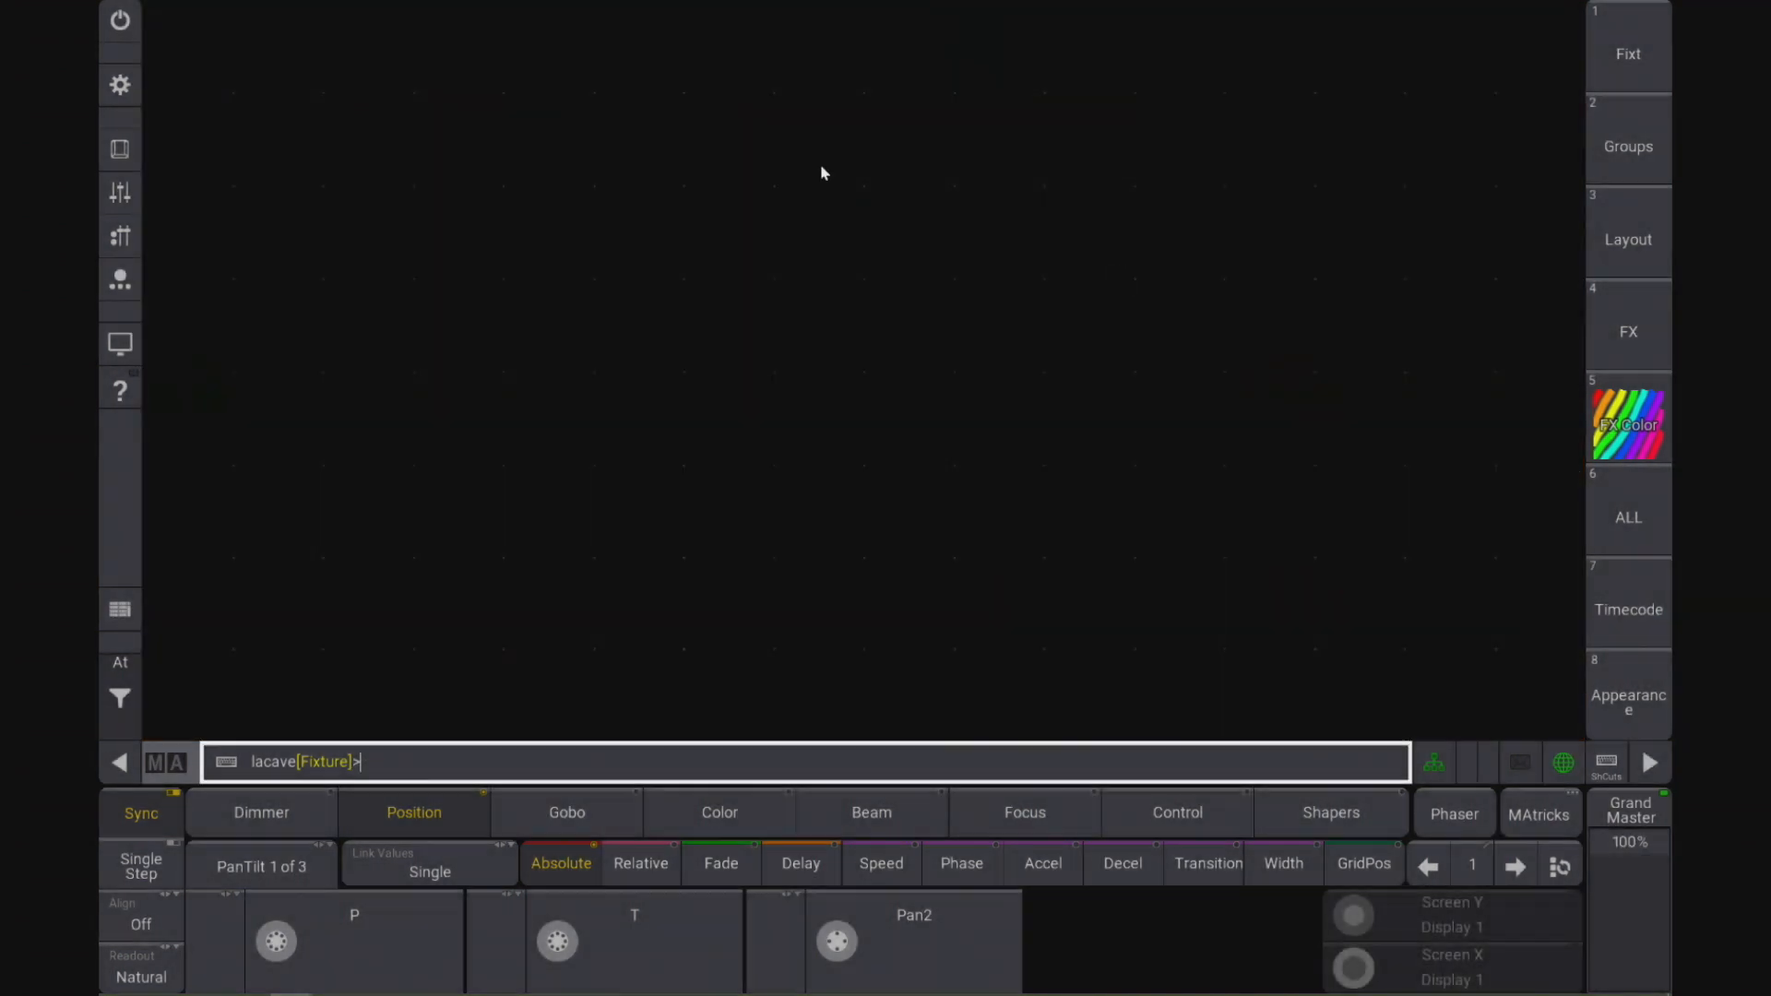
left_click(171, 23)
left_click(785, 515)
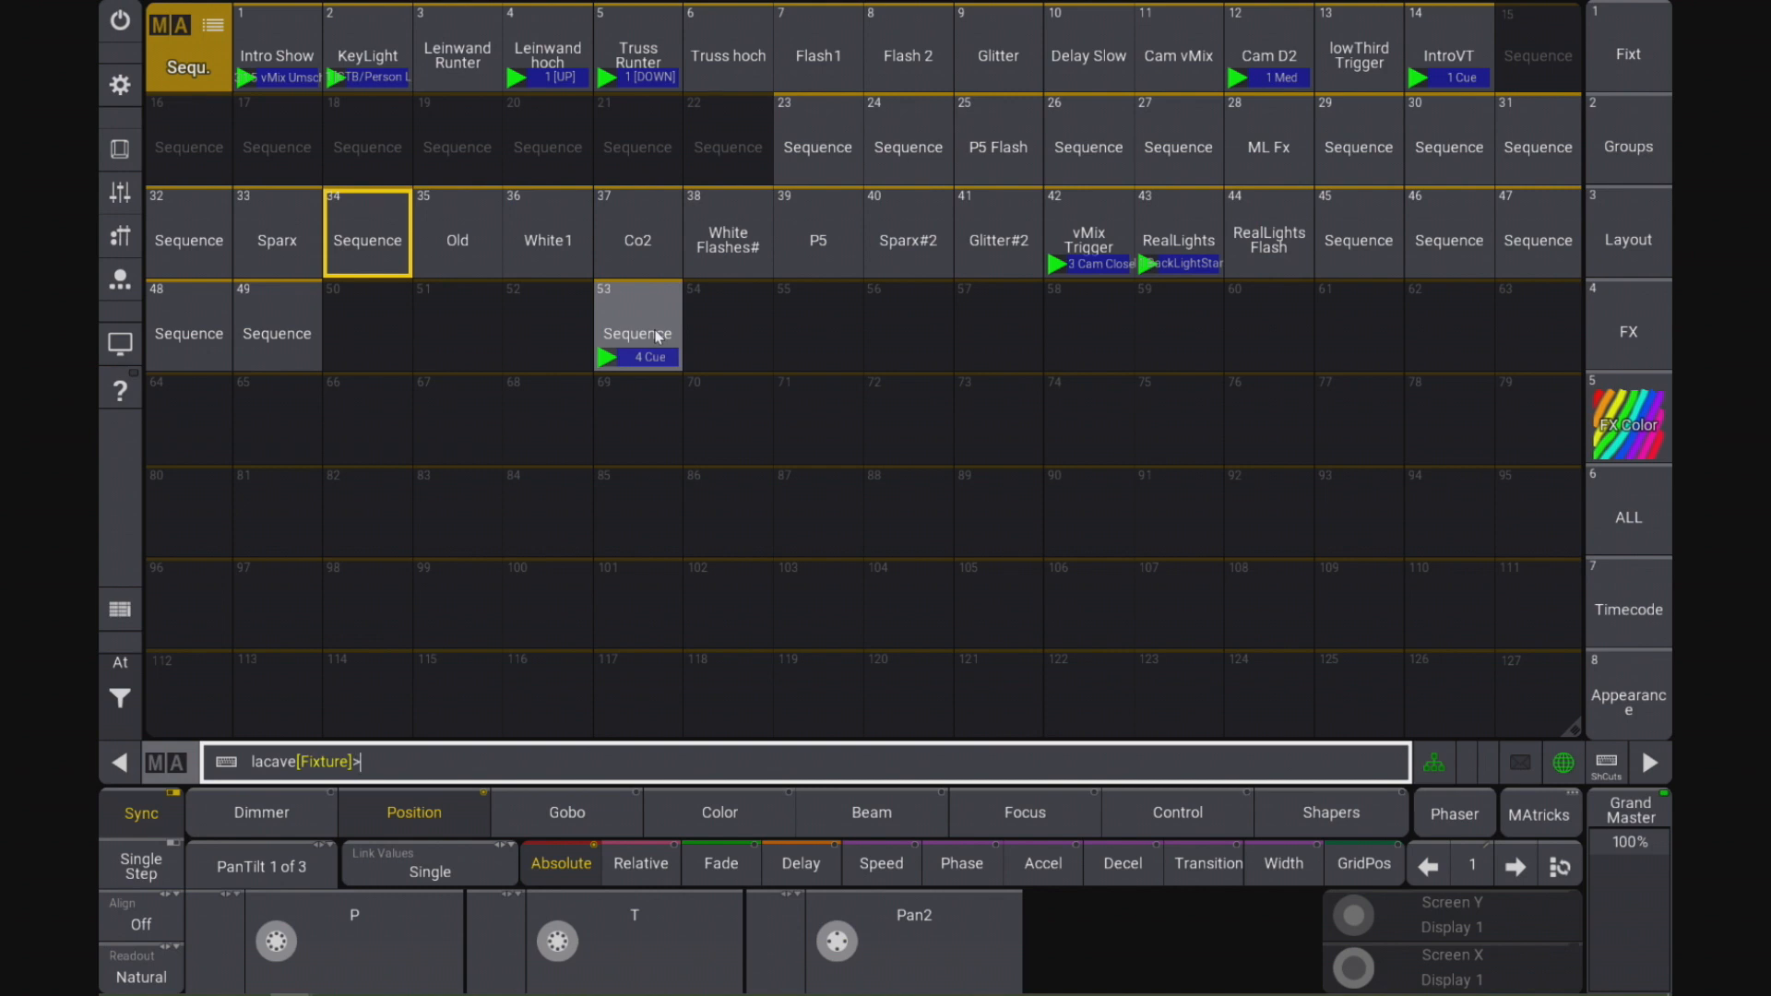
Step: Call the Assign command for sequence 53 from its pool object and create sequence 54 in the neighbouring slot
left_click(658, 337)
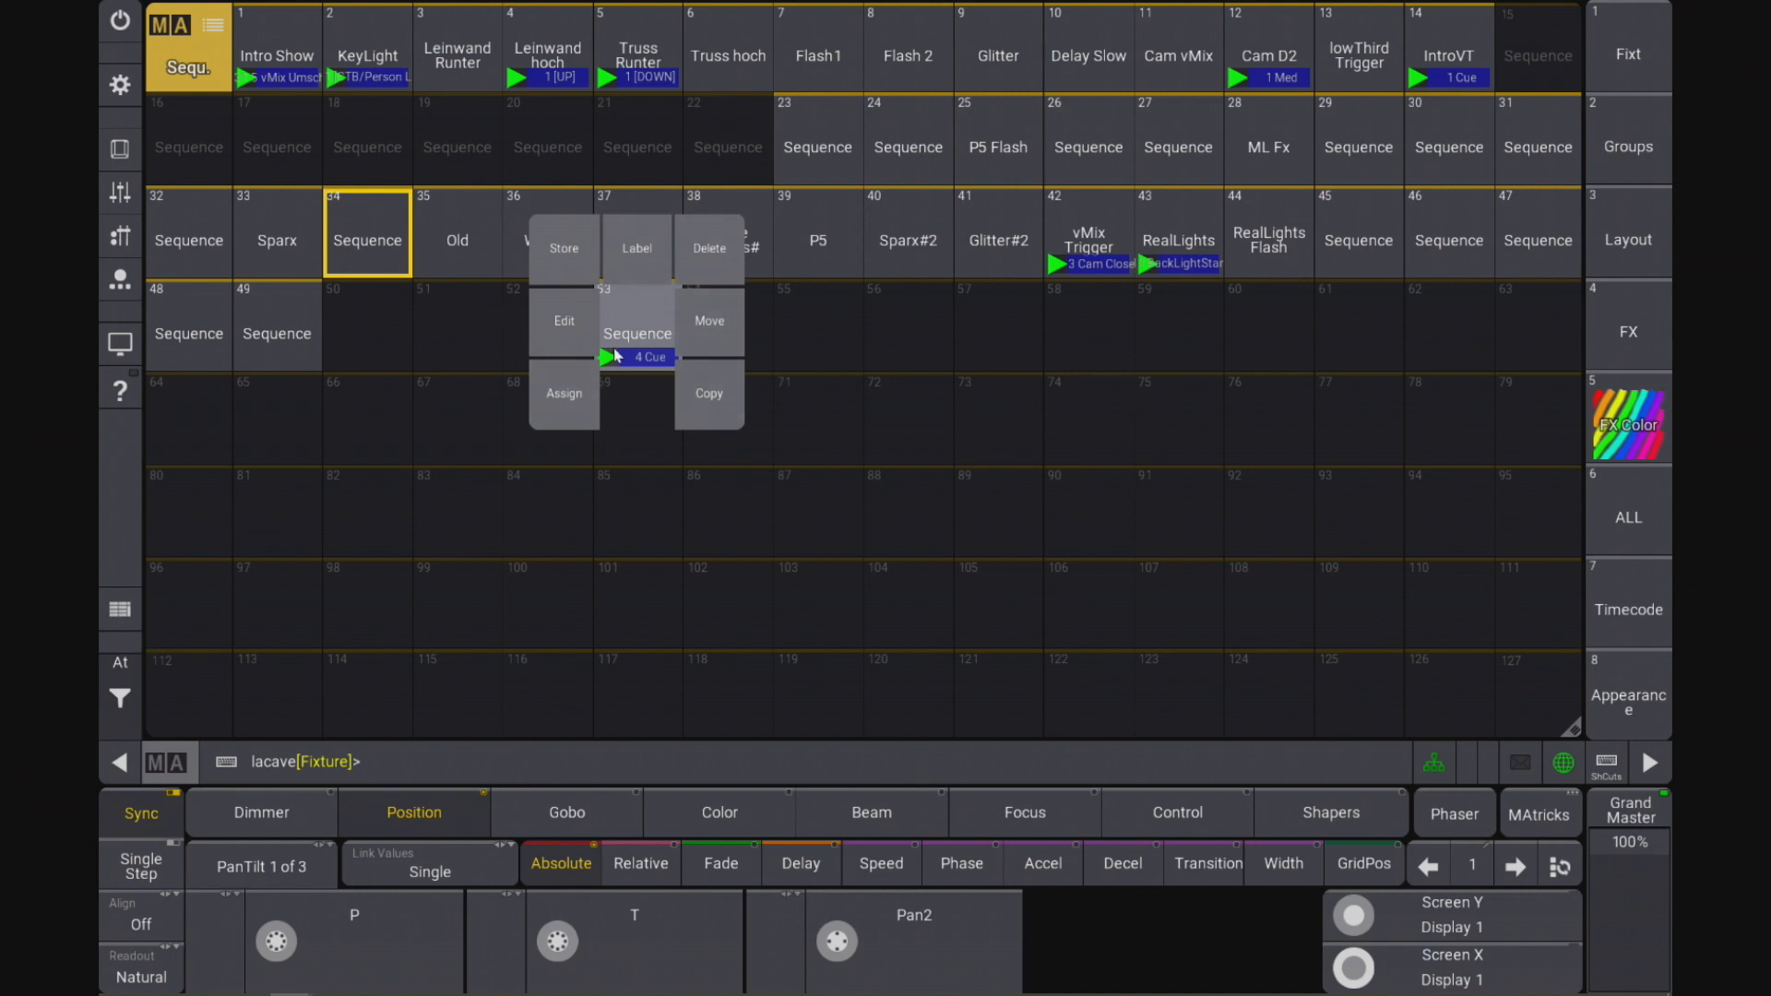
left_click(565, 395)
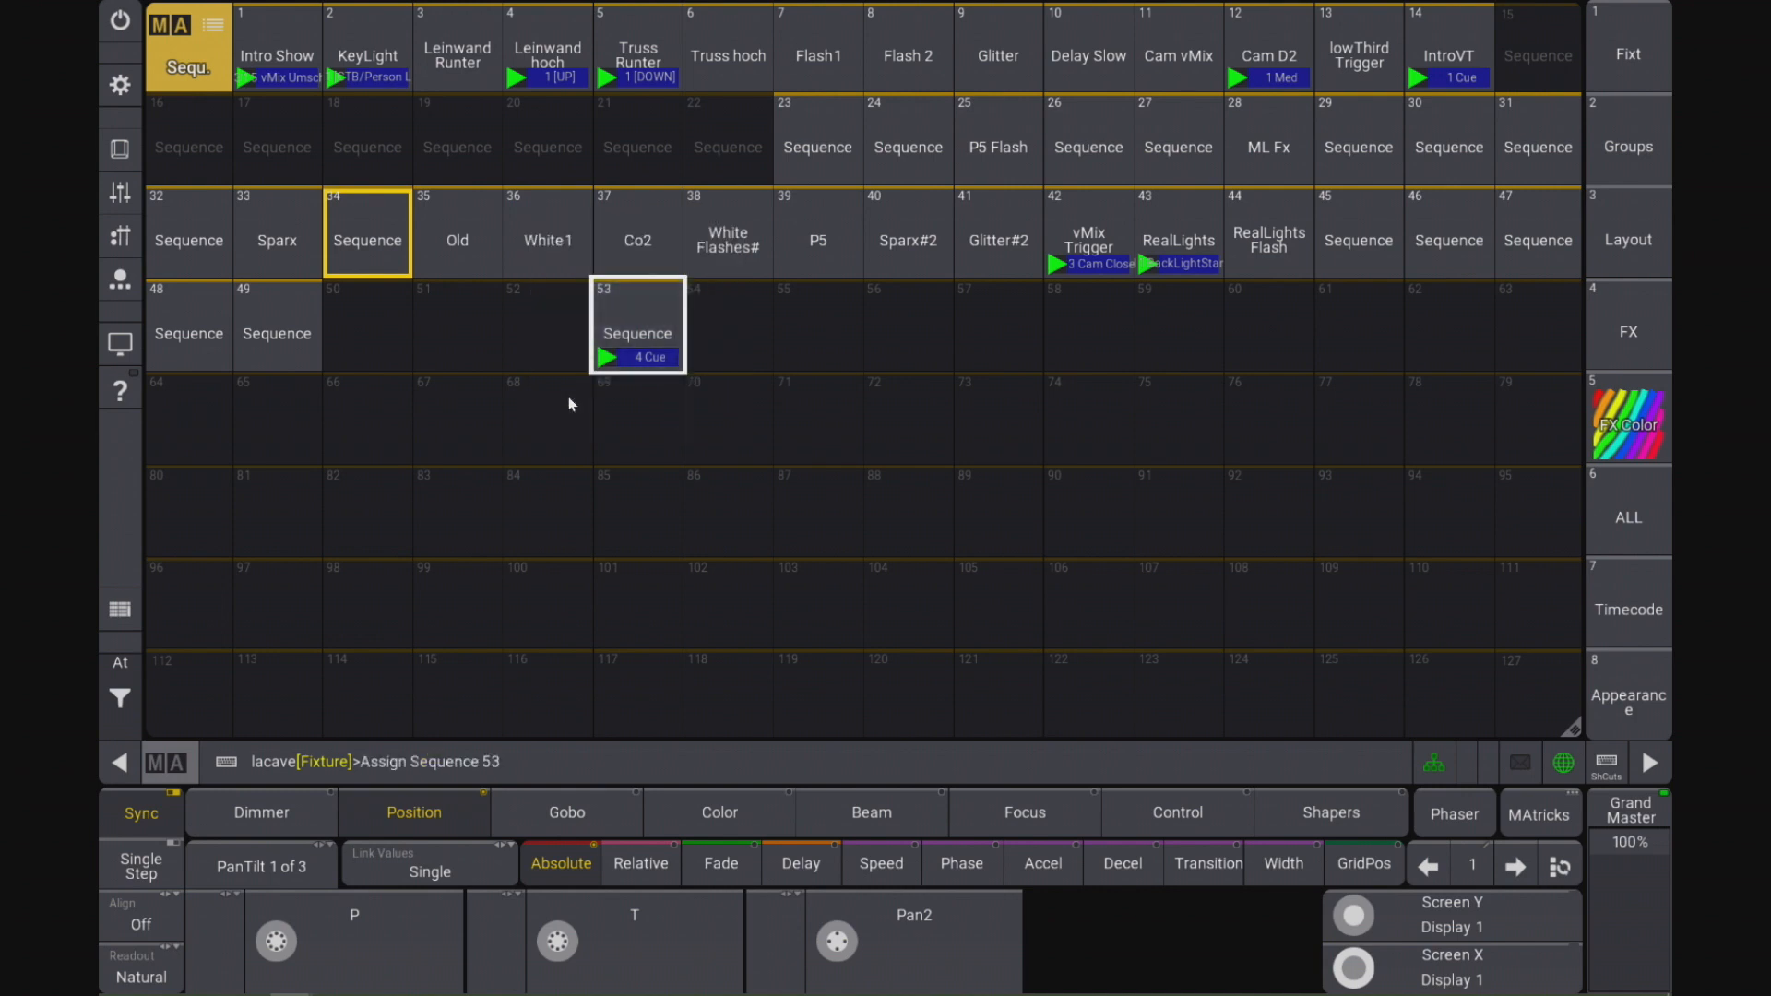
left_click(735, 331)
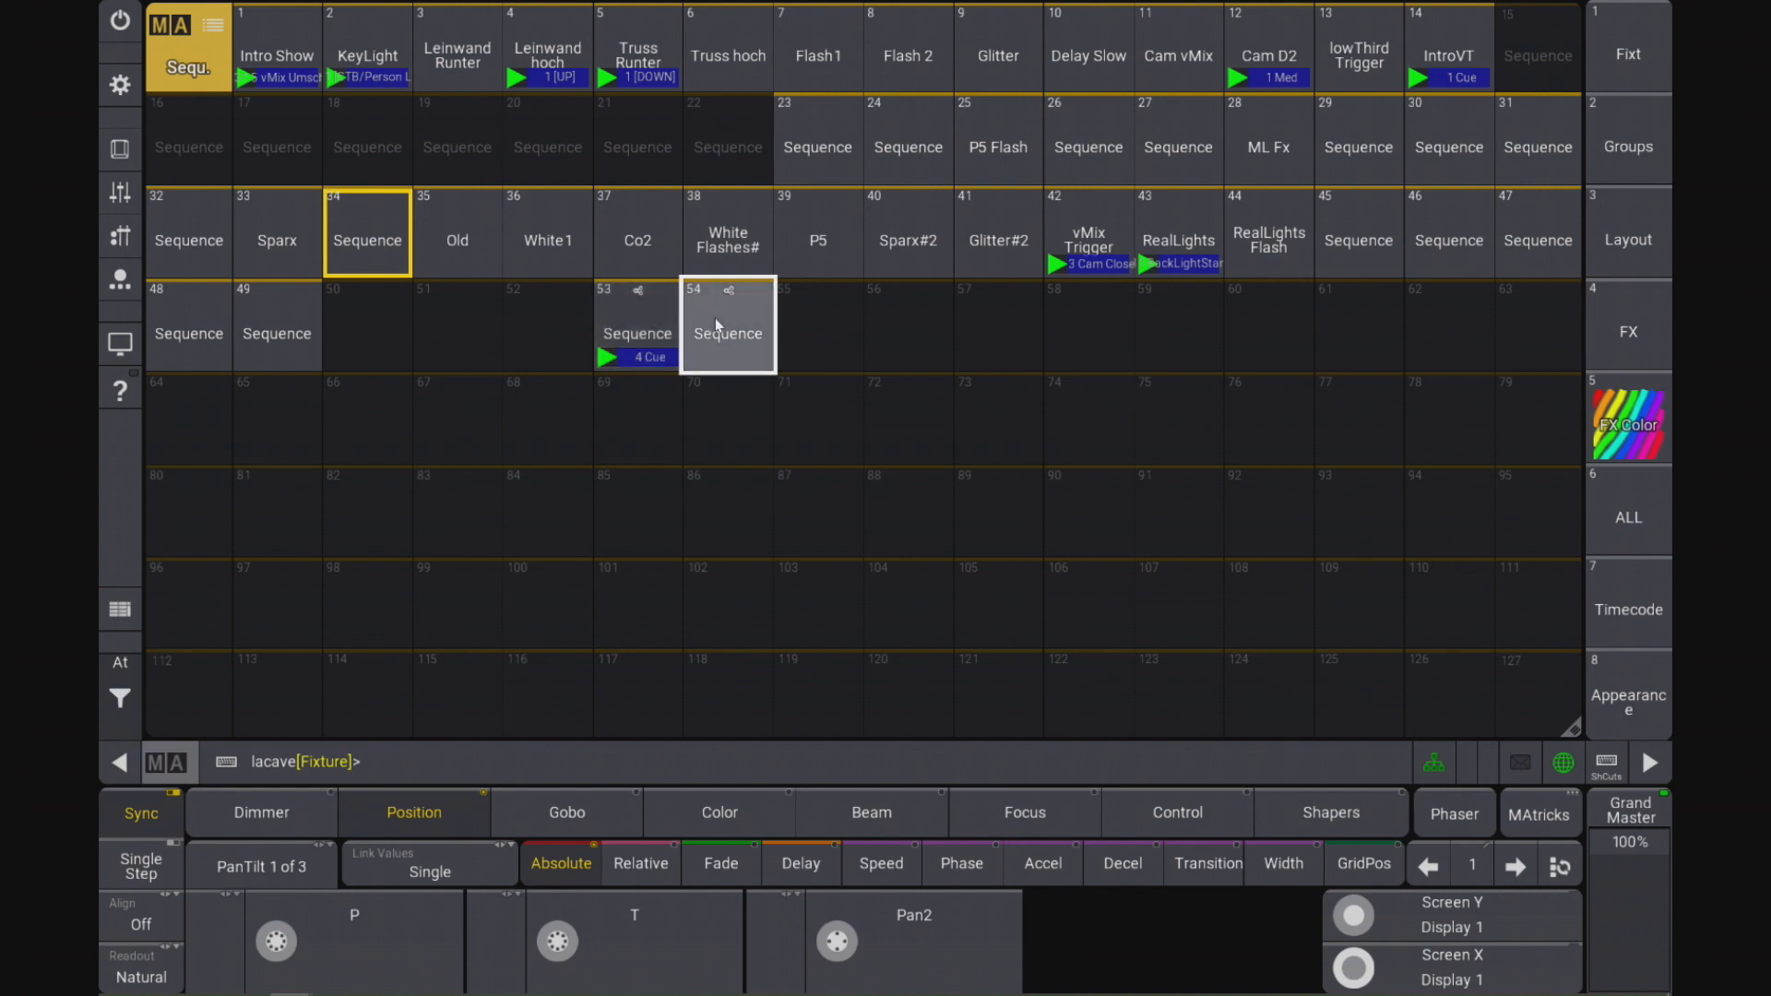
Step: Assign sequence 54 to executor 207 on page 1 and start it with the executor's Go+
left_click_drag(716, 318, 648, 407)
left_click(120, 236)
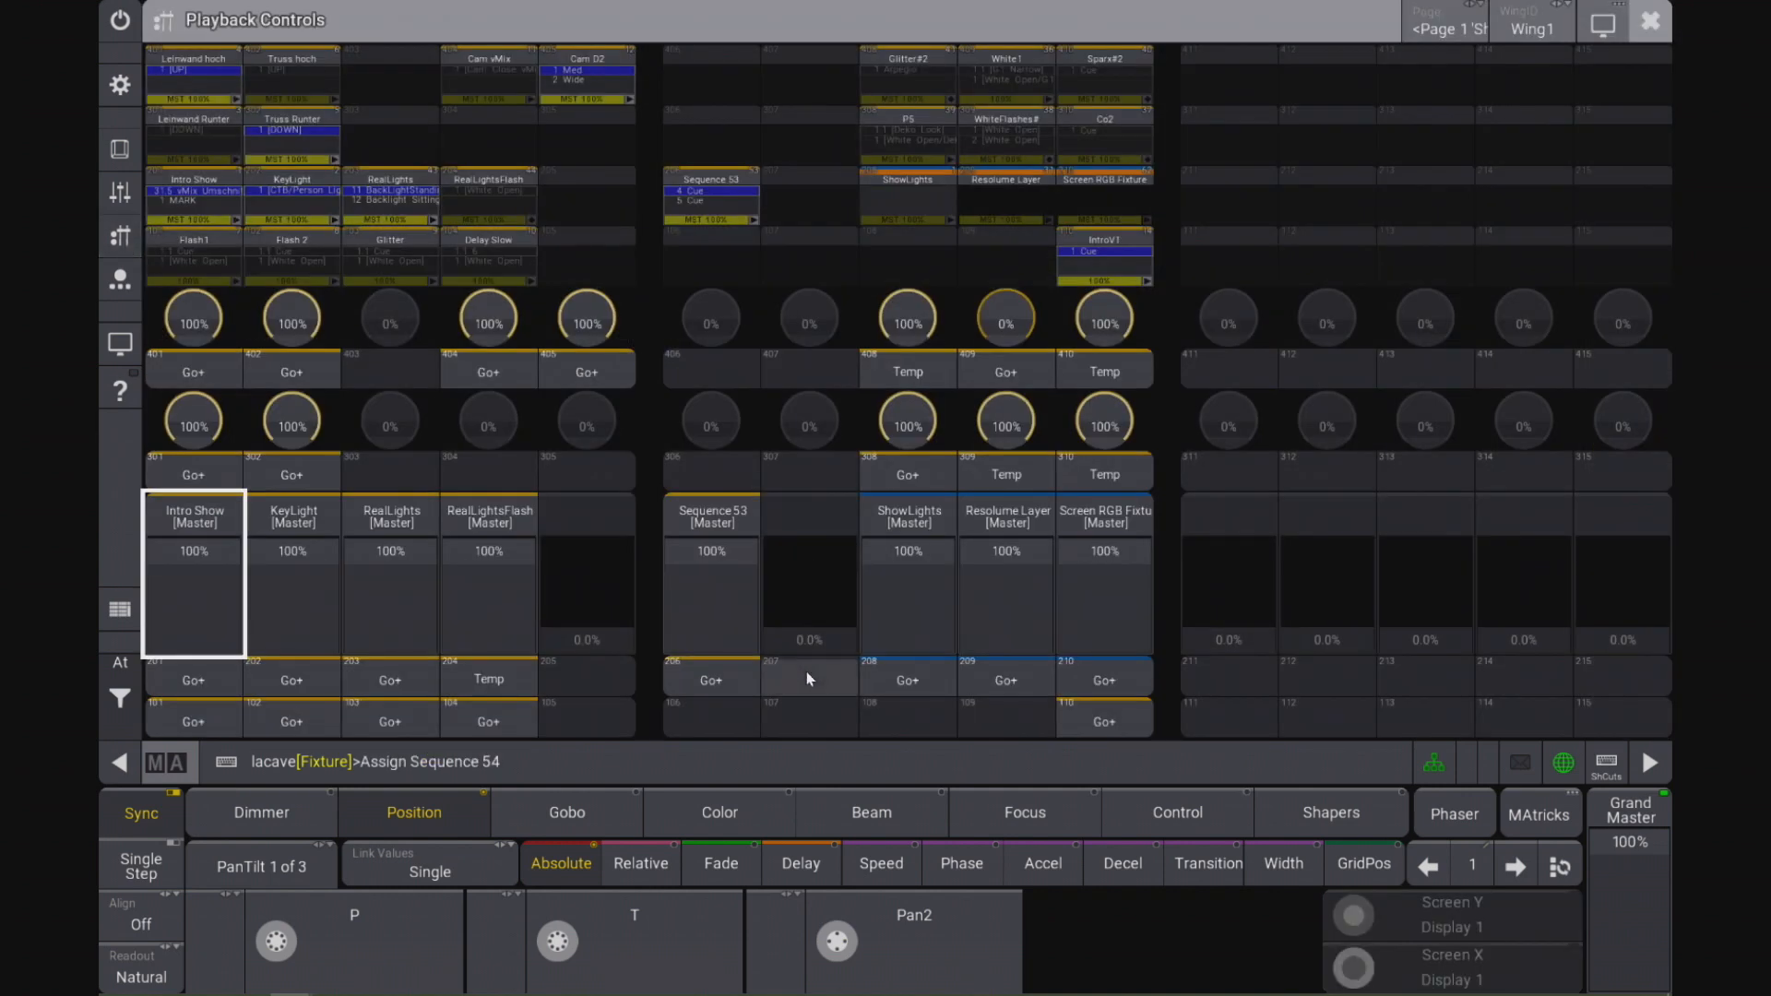
left_click(807, 679)
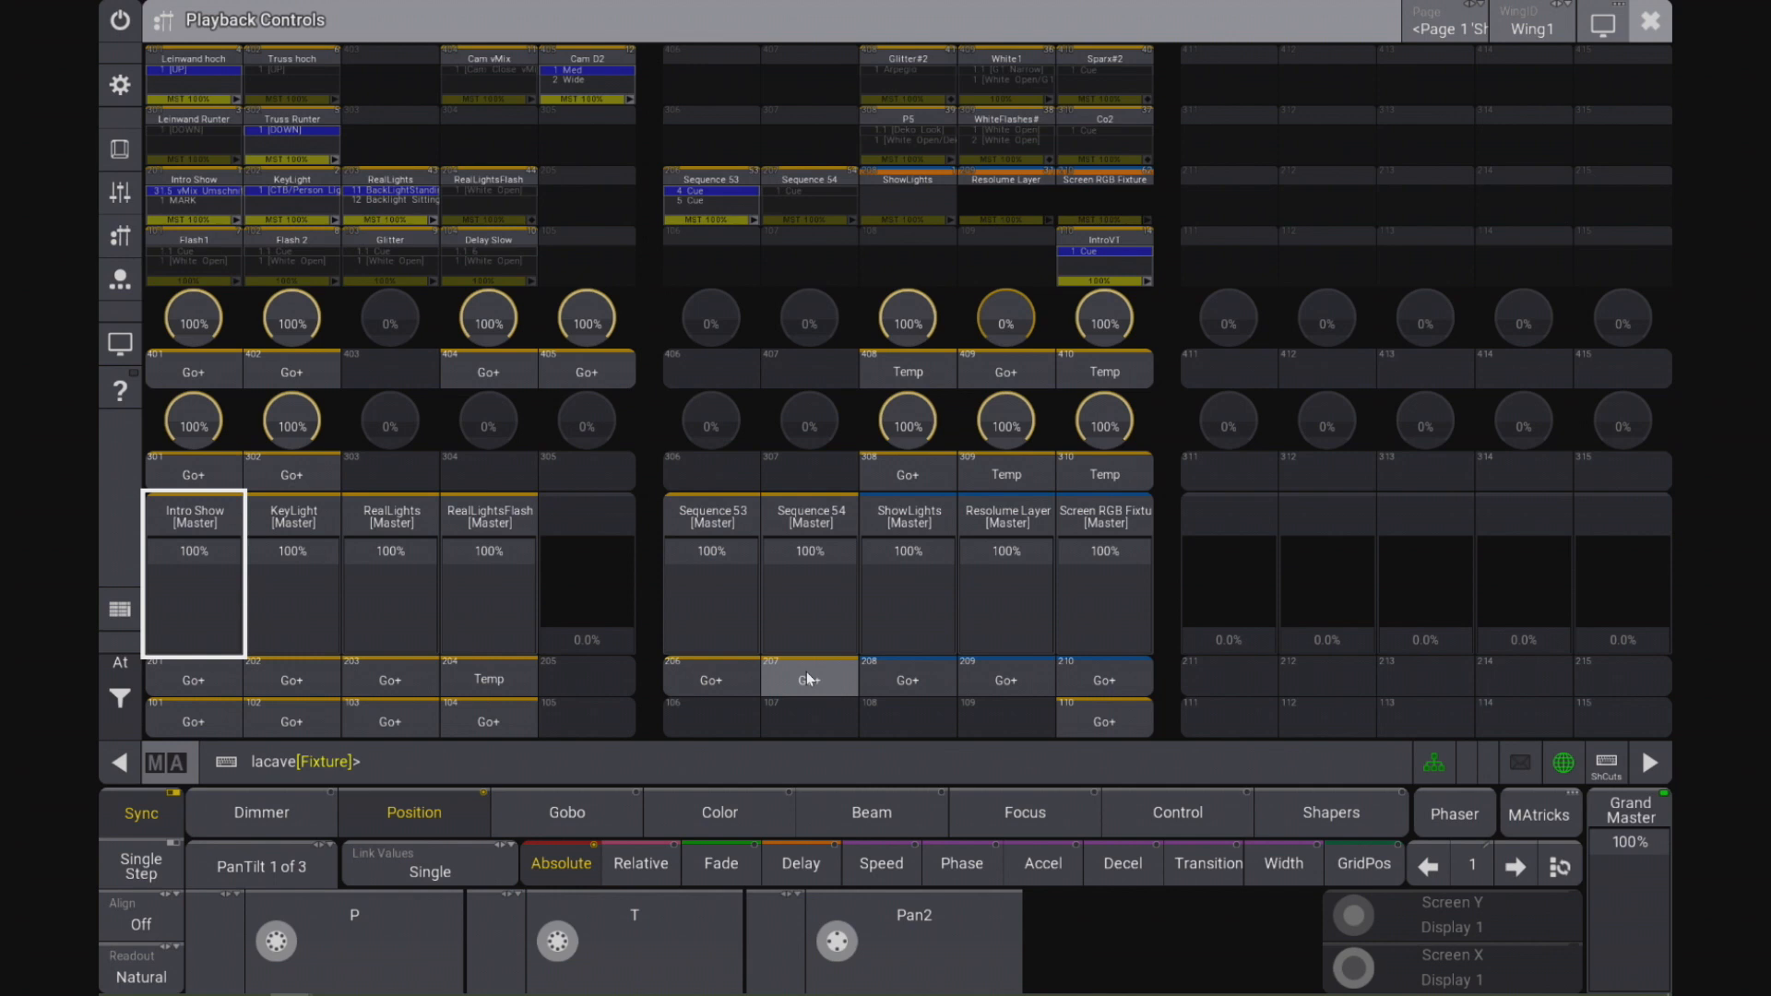
left_click(806, 679)
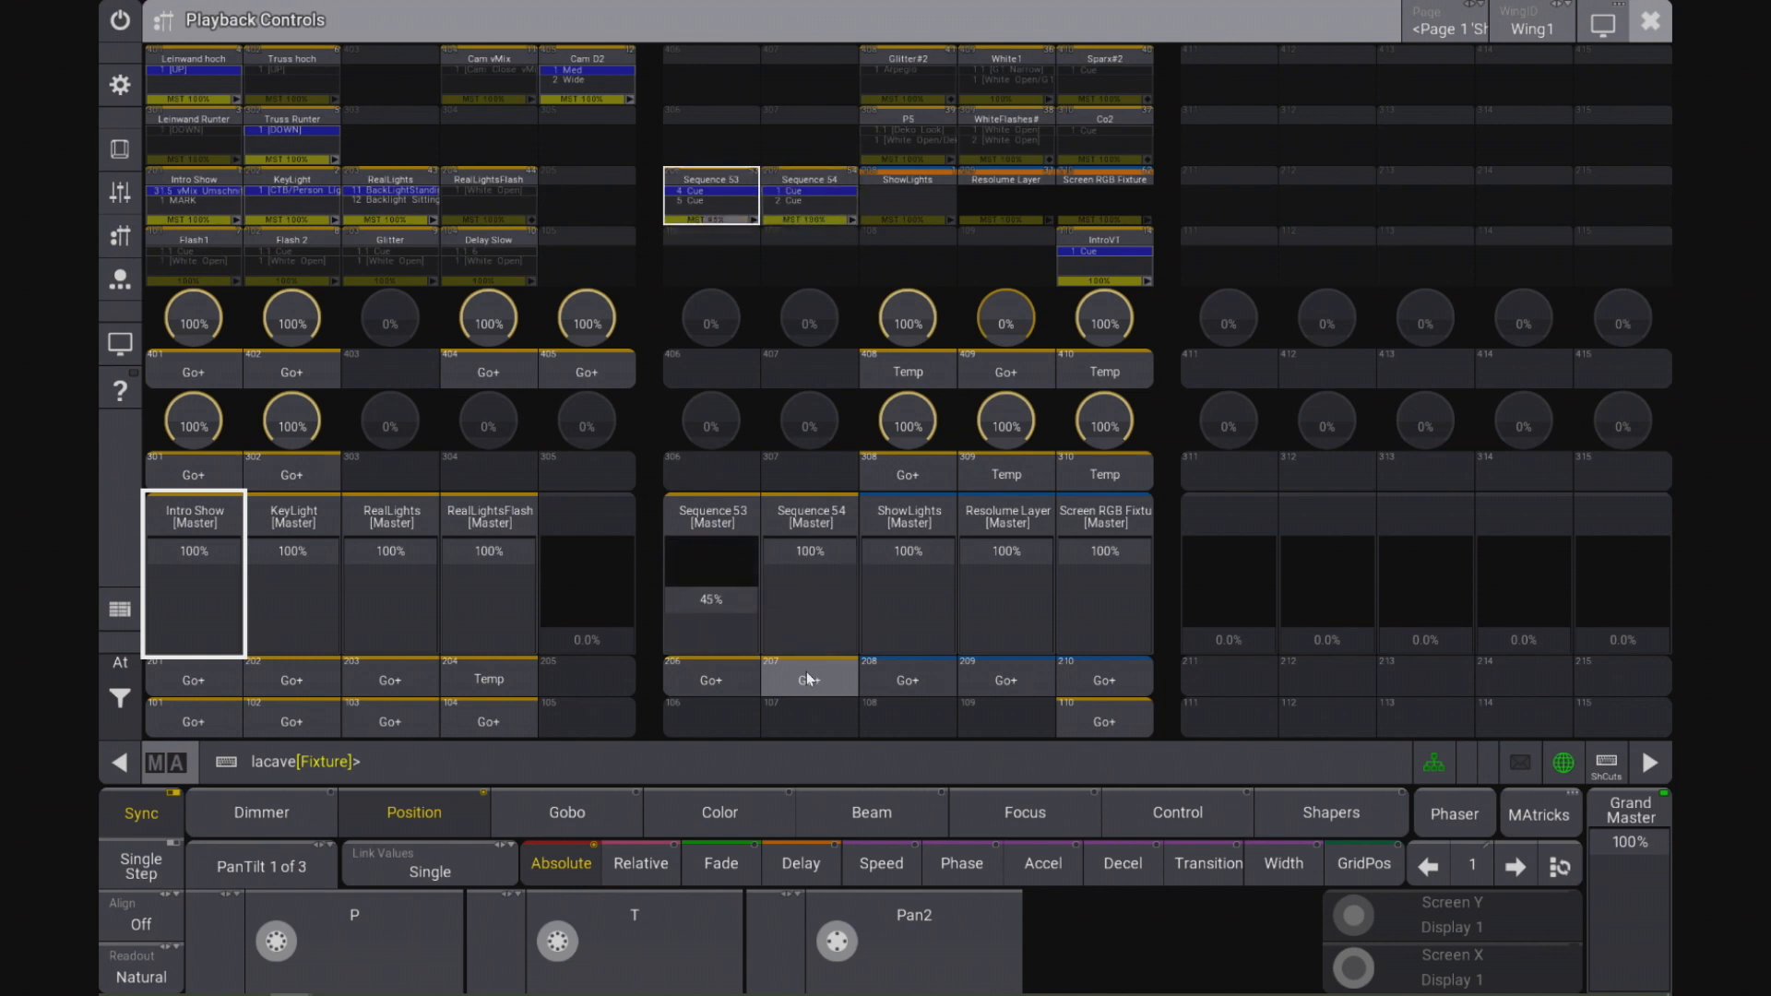
left_click(806, 679)
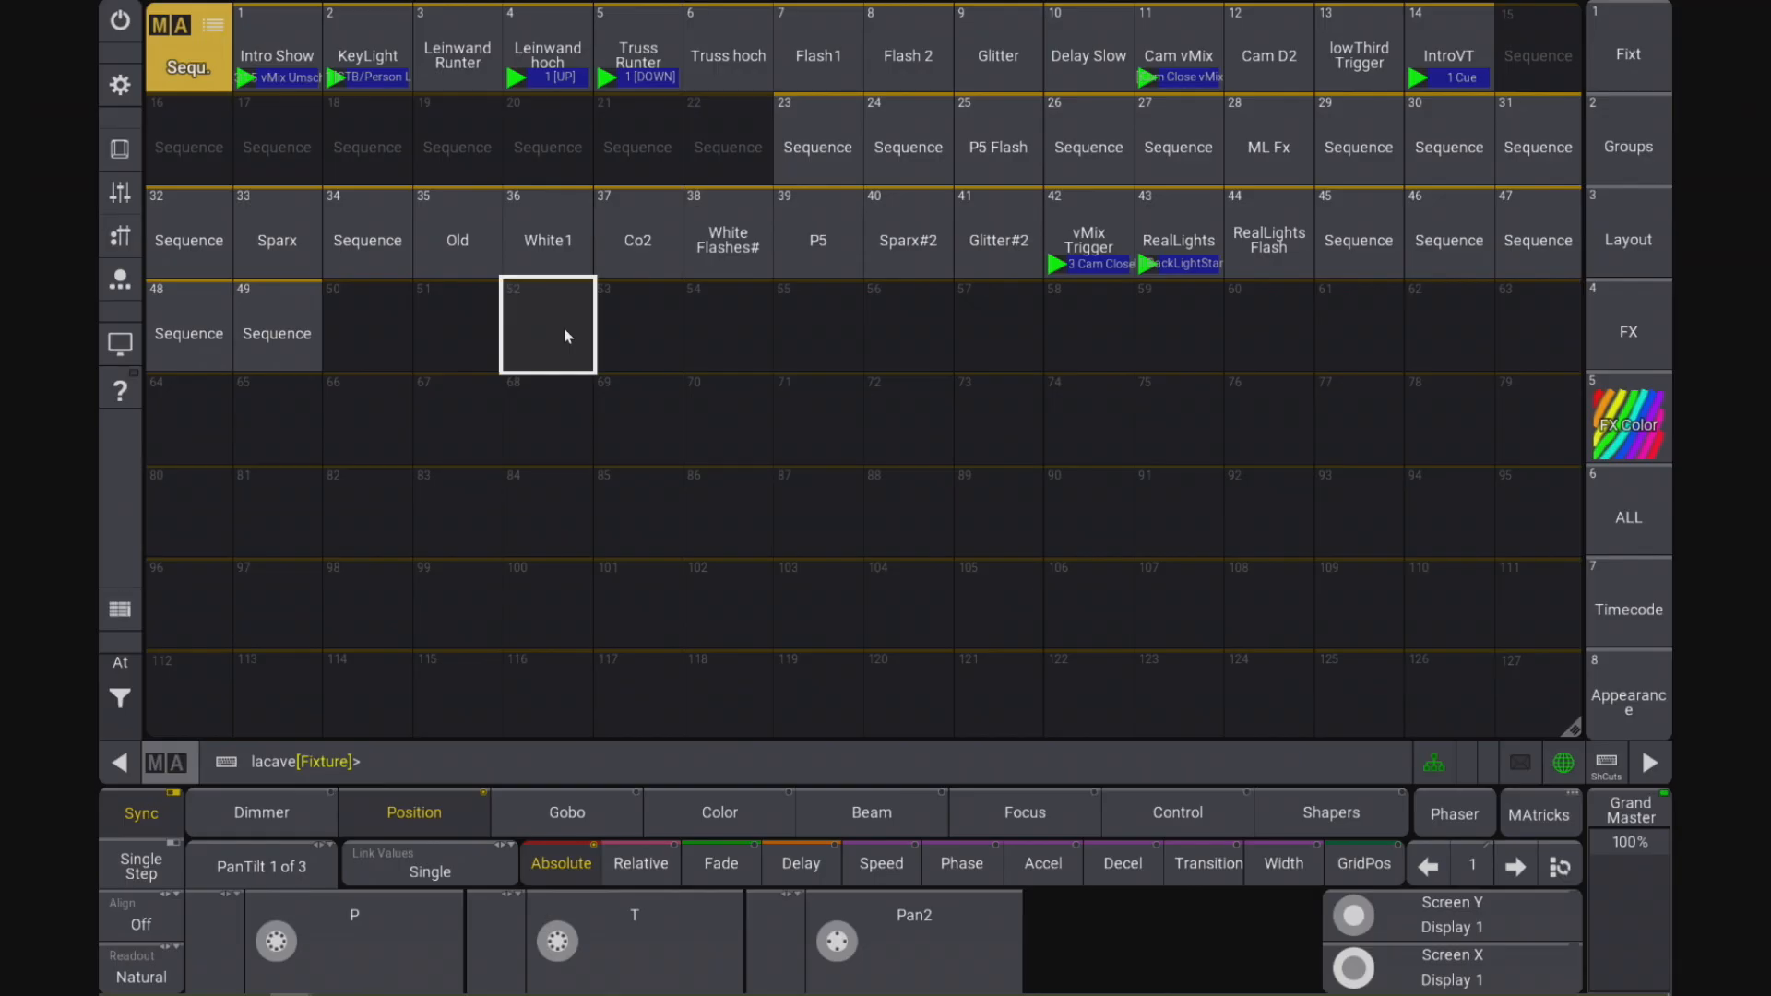
Step: Store cues 1 thru 5 in a new sequence 51, inspect them in the sequence editor and close it
type("Store Cue 1 Thru 5")
left_click(471, 335)
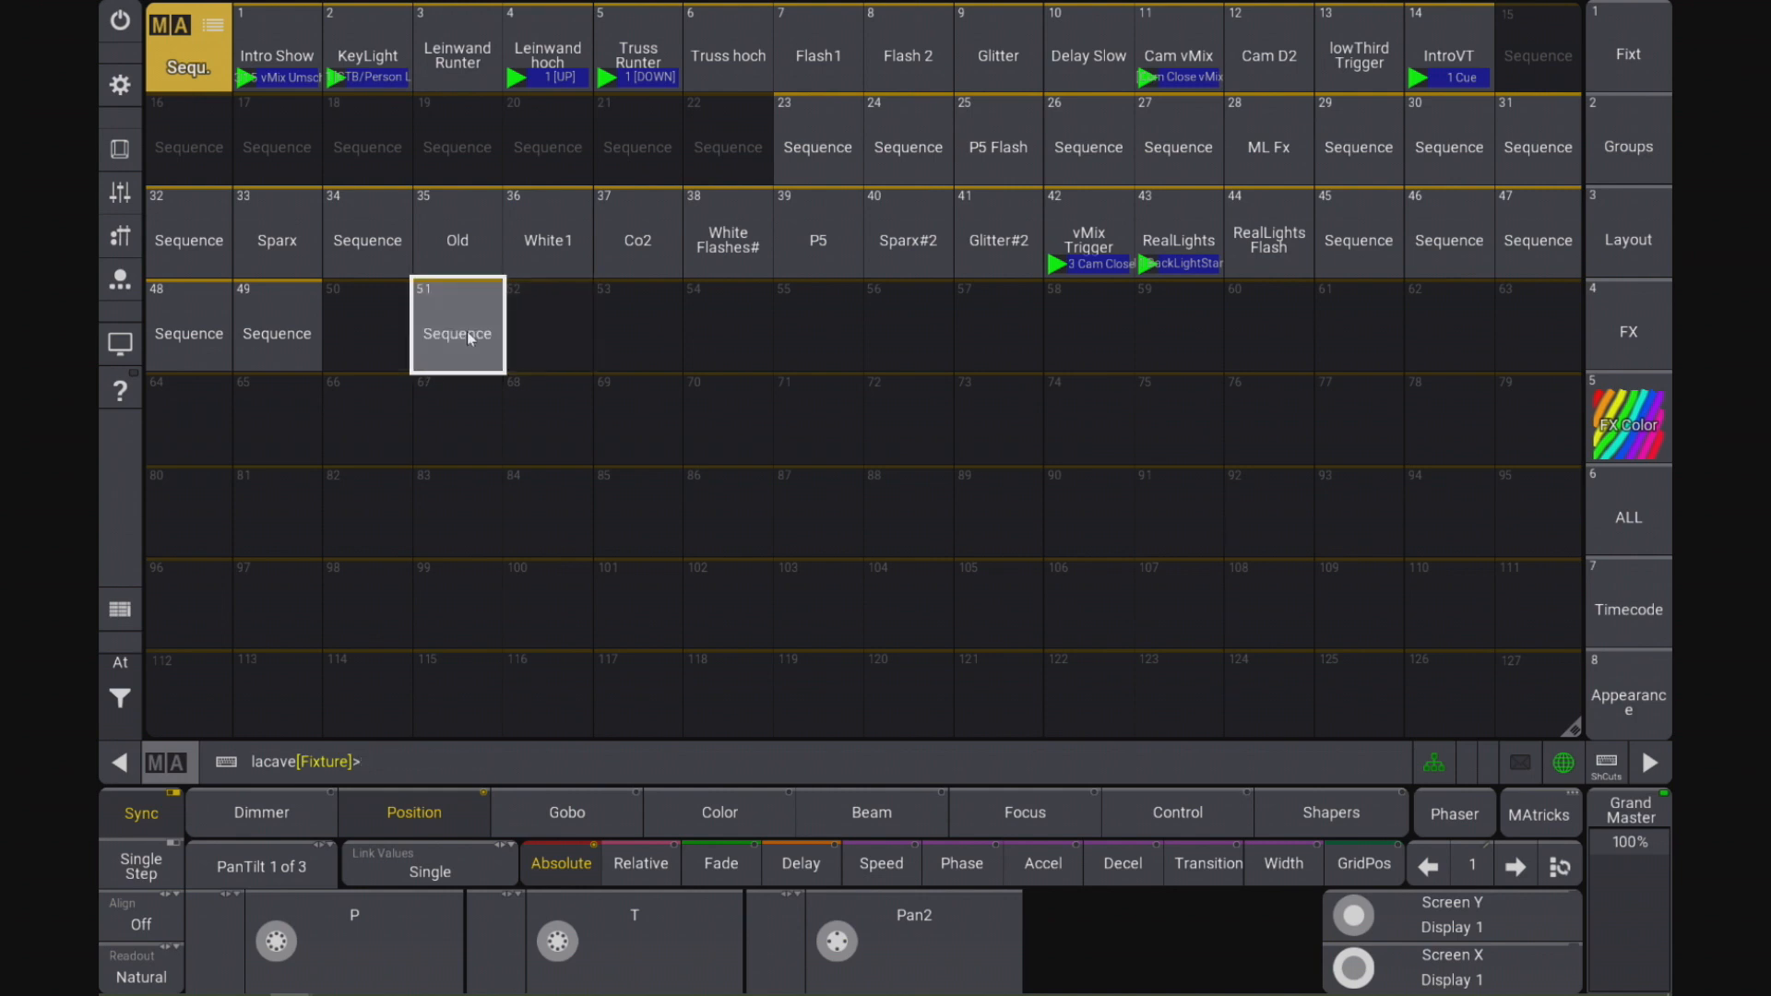
left_click_drag(471, 337, 369, 328)
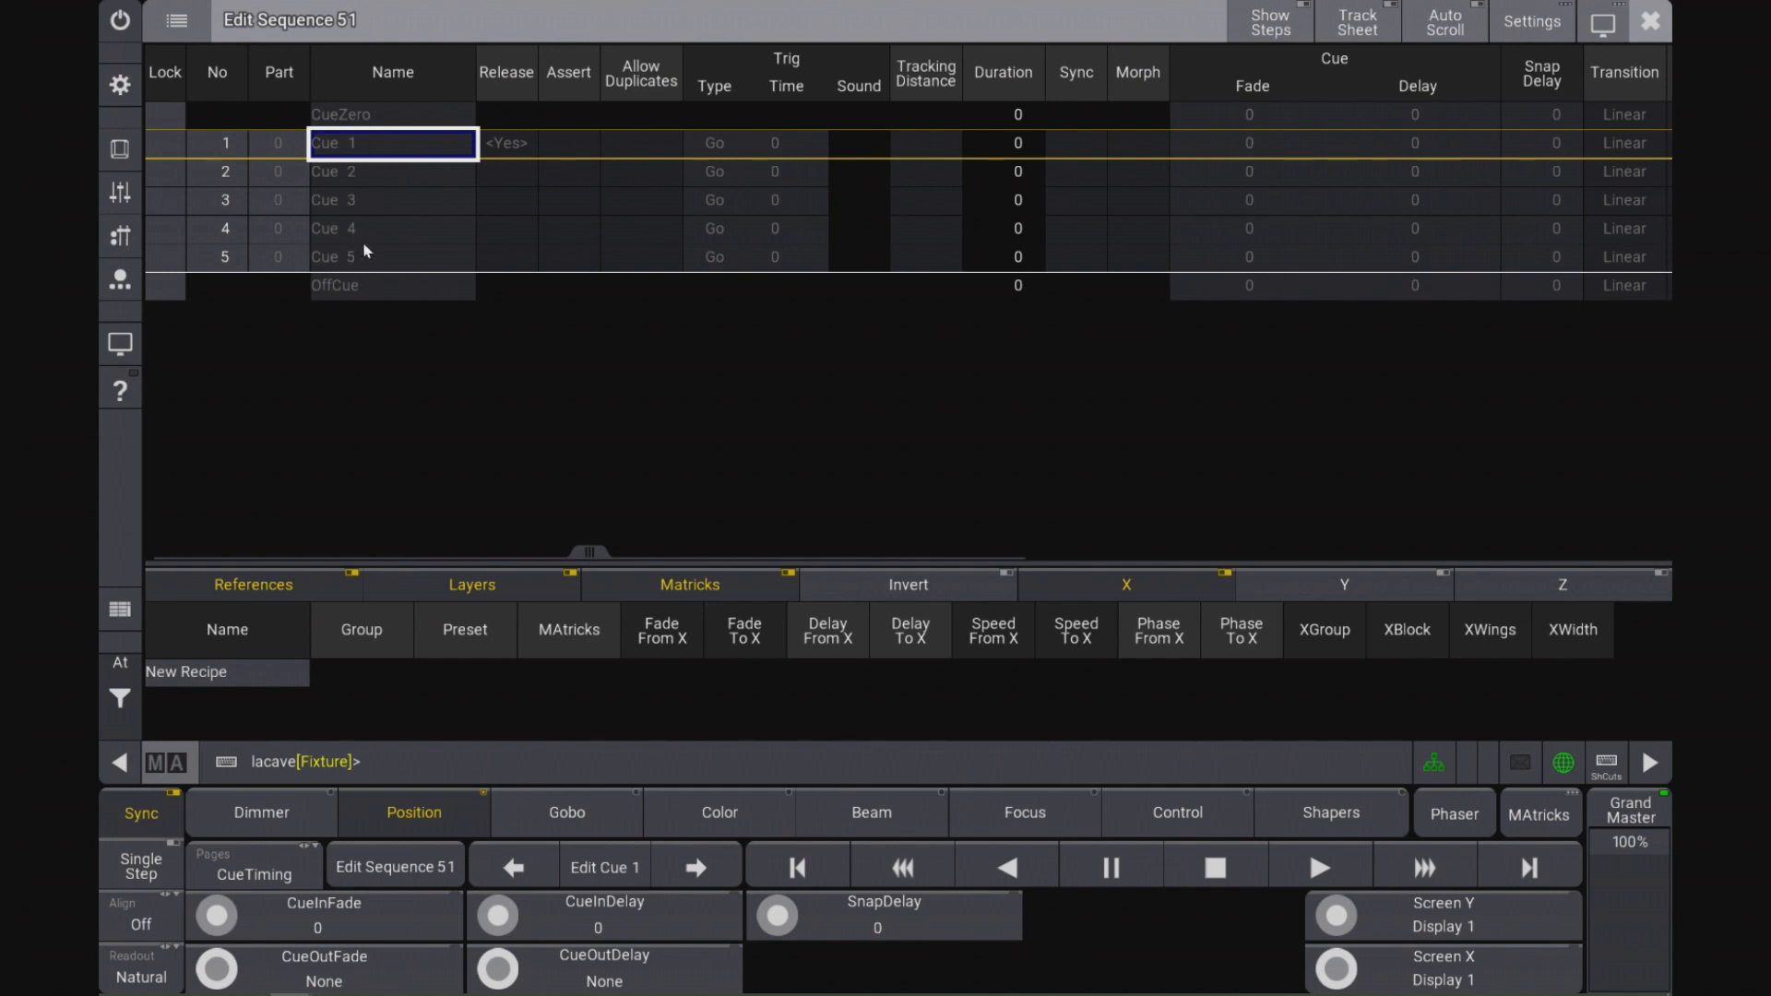
left_click(1653, 20)
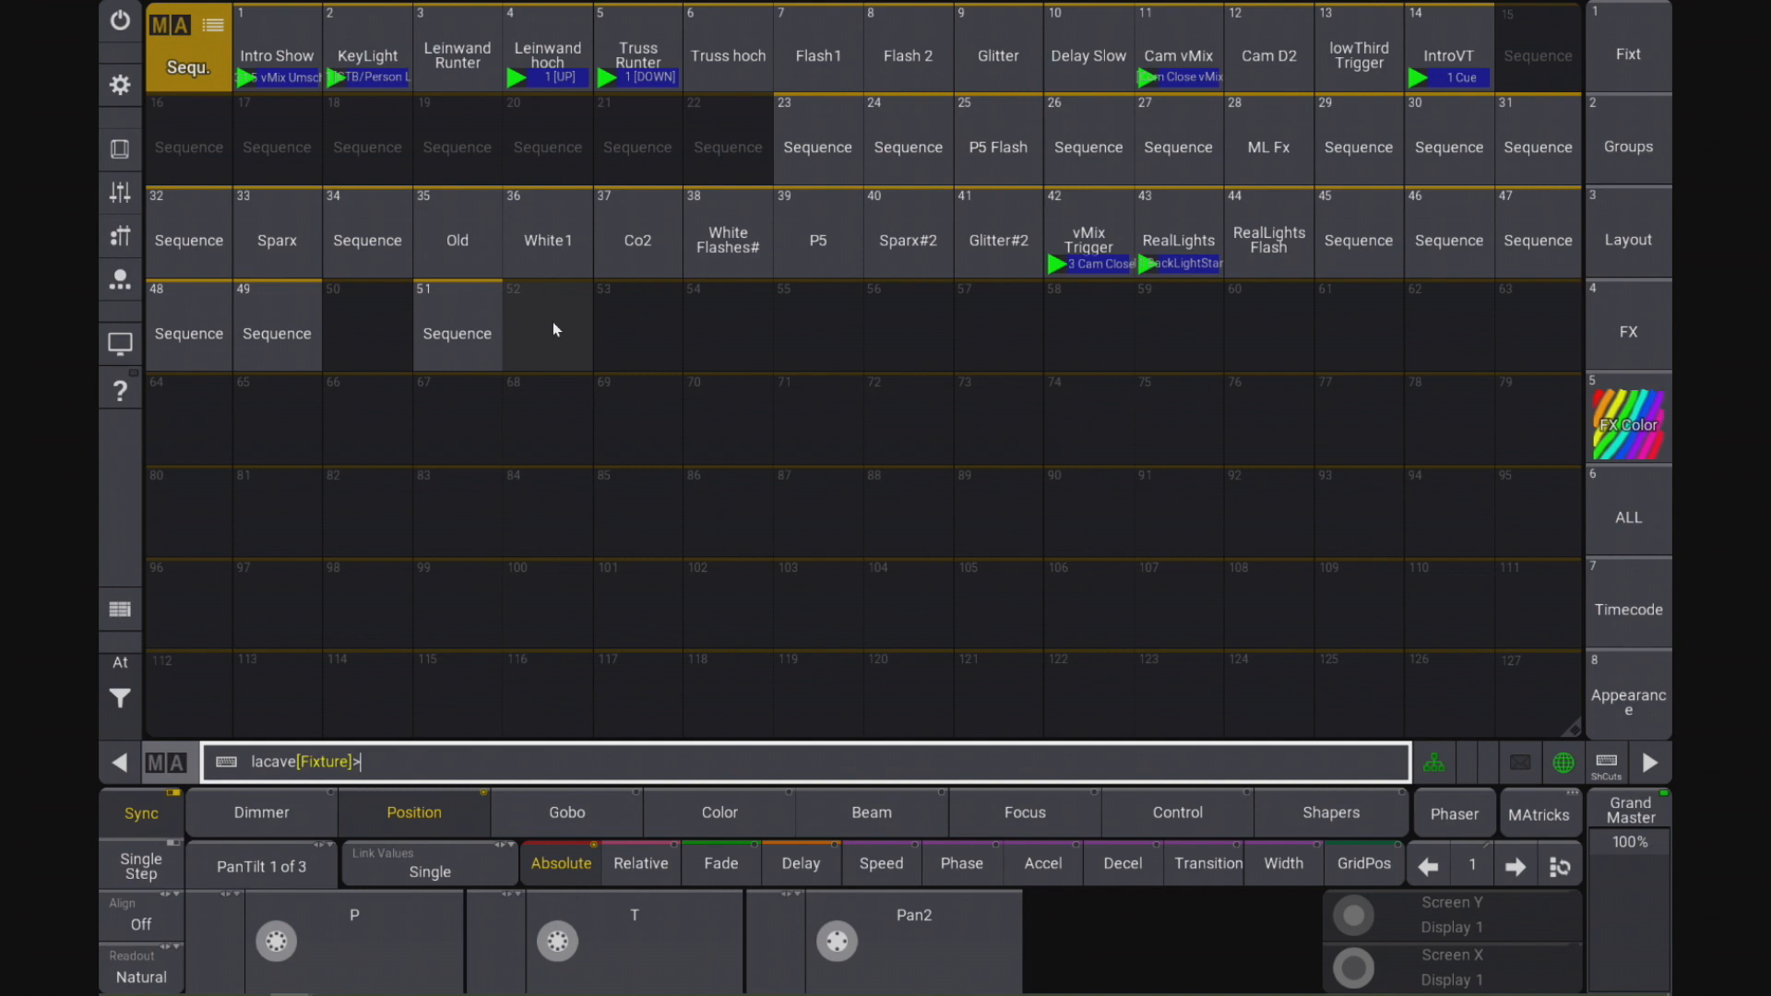
Step: Store new sequences 52 and 53 in the two empty pool slots after sequence 51
left_click_drag(551, 329, 464, 252)
left_click_drag(621, 348, 576, 262)
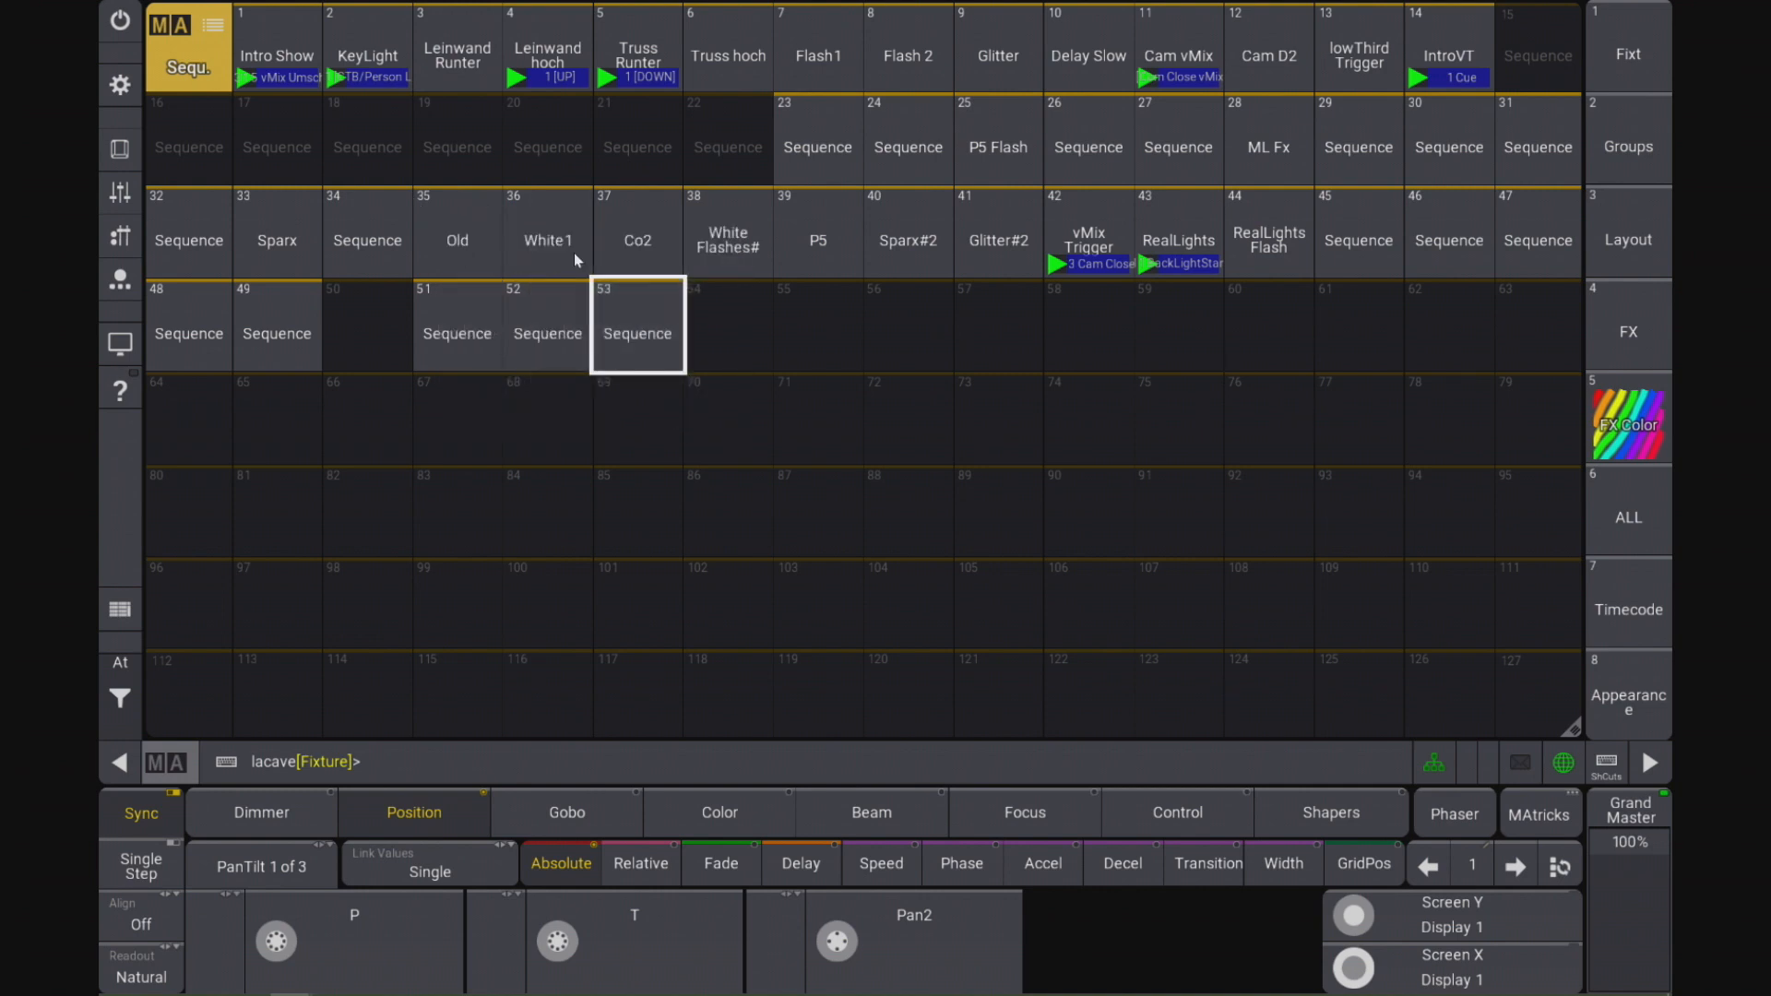
left_click(437, 335)
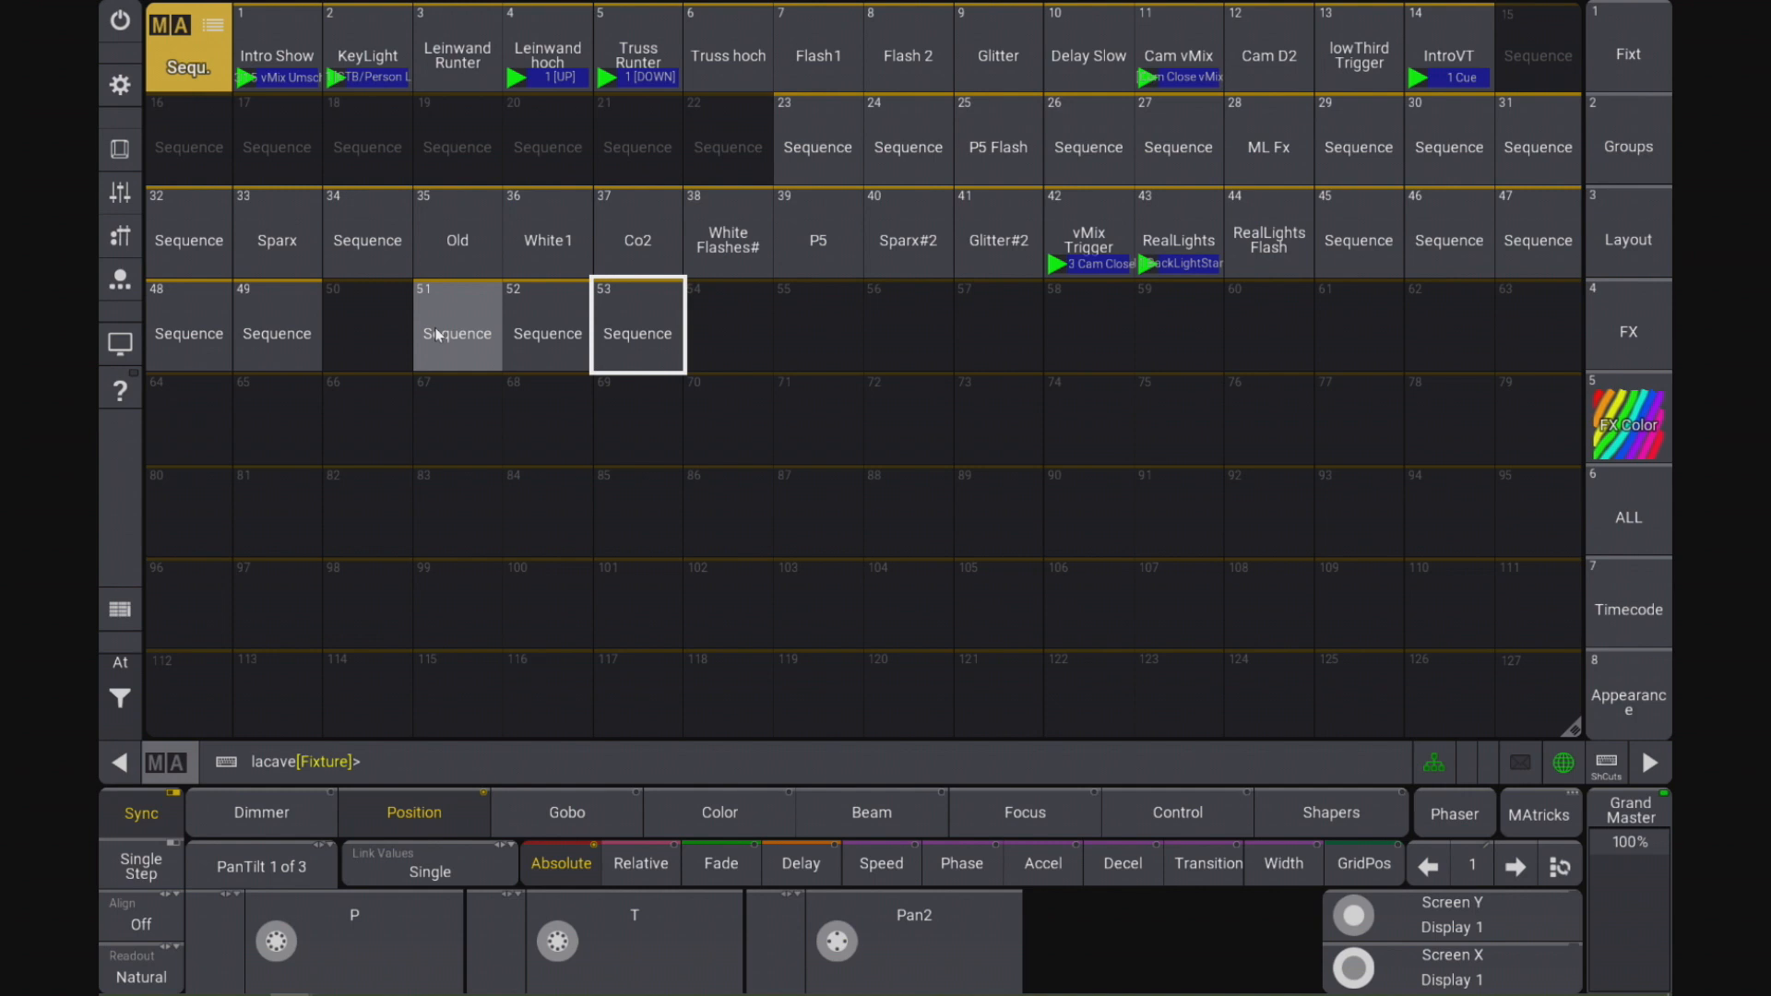
left_click(539, 327)
left_click(432, 315)
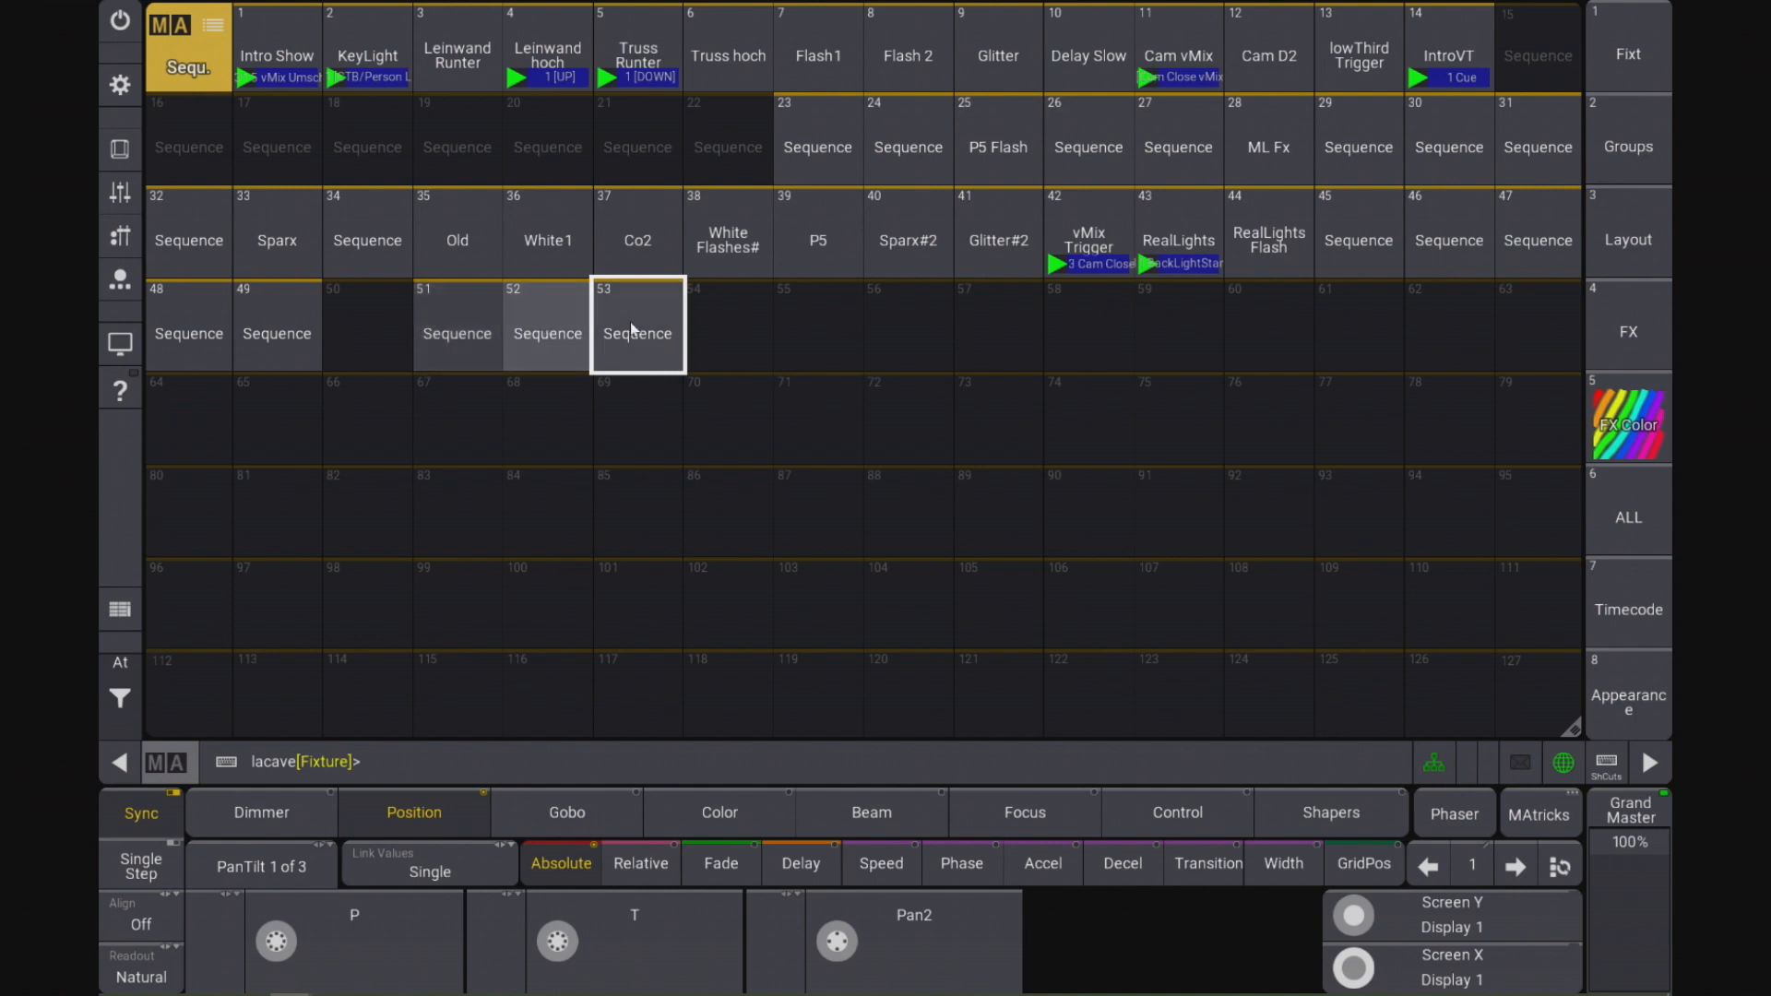
Step: Open sequence 51 for editing and set the Cmd of cue 1 to "go seq 52"
left_click(464, 334)
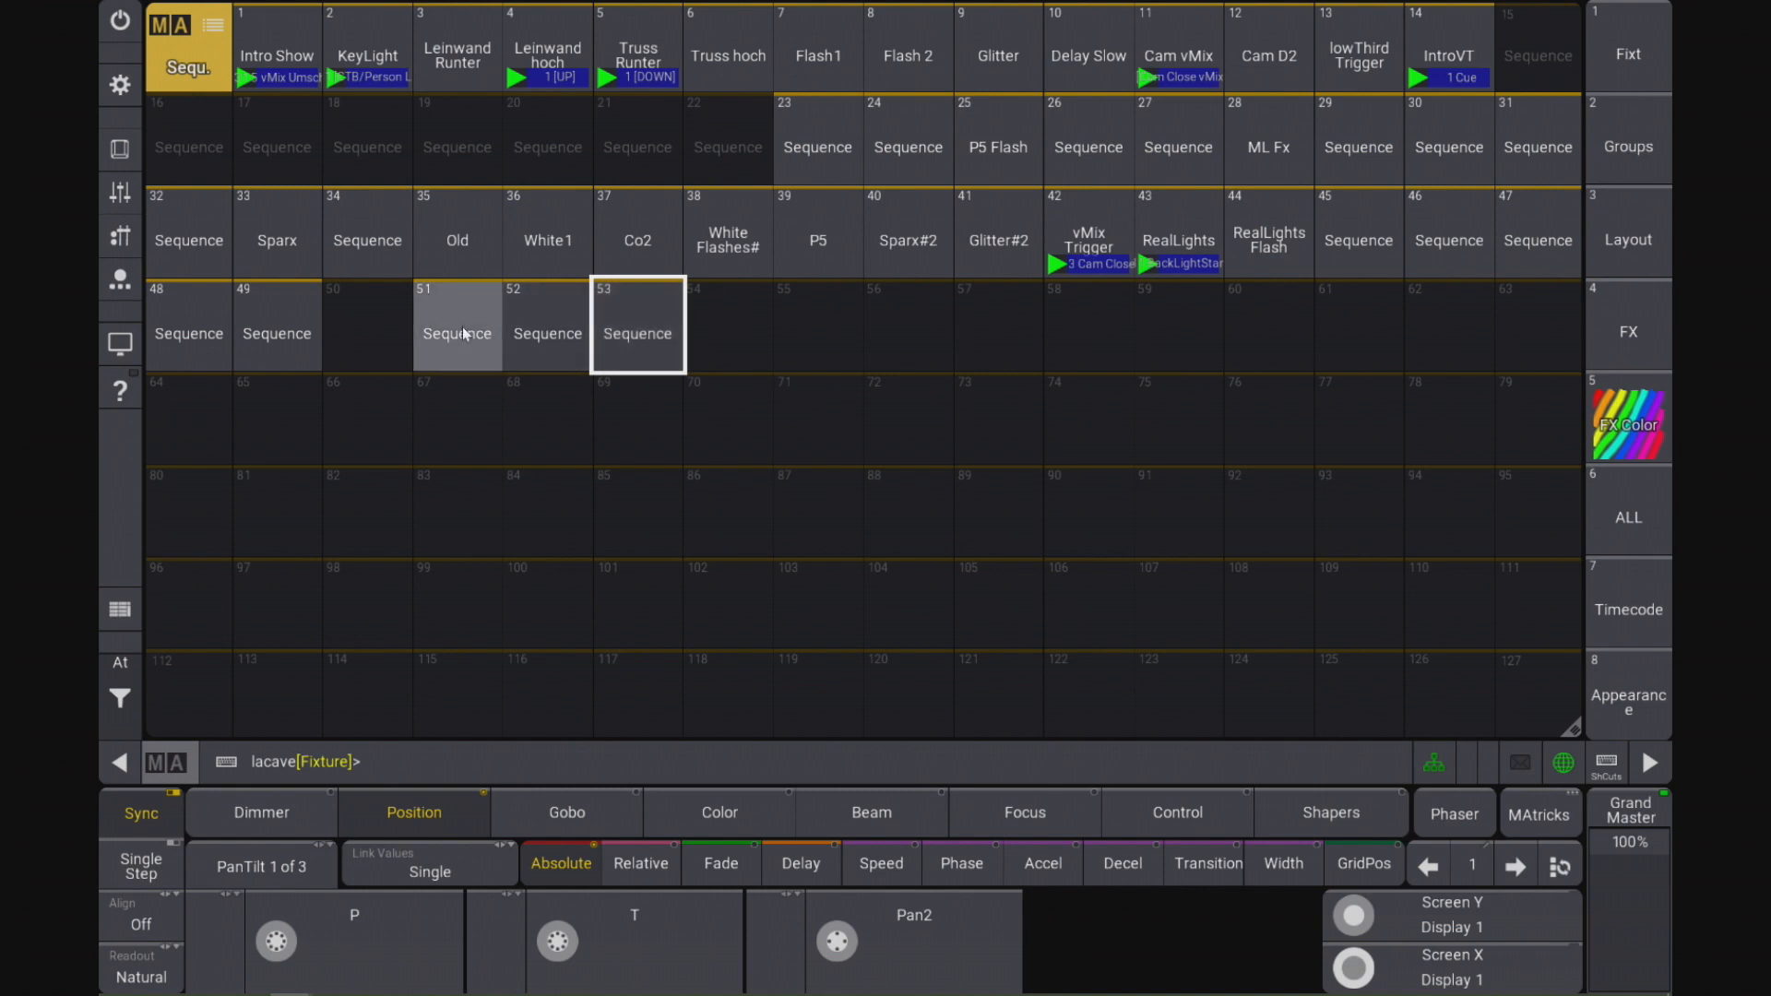
left_click(464, 334)
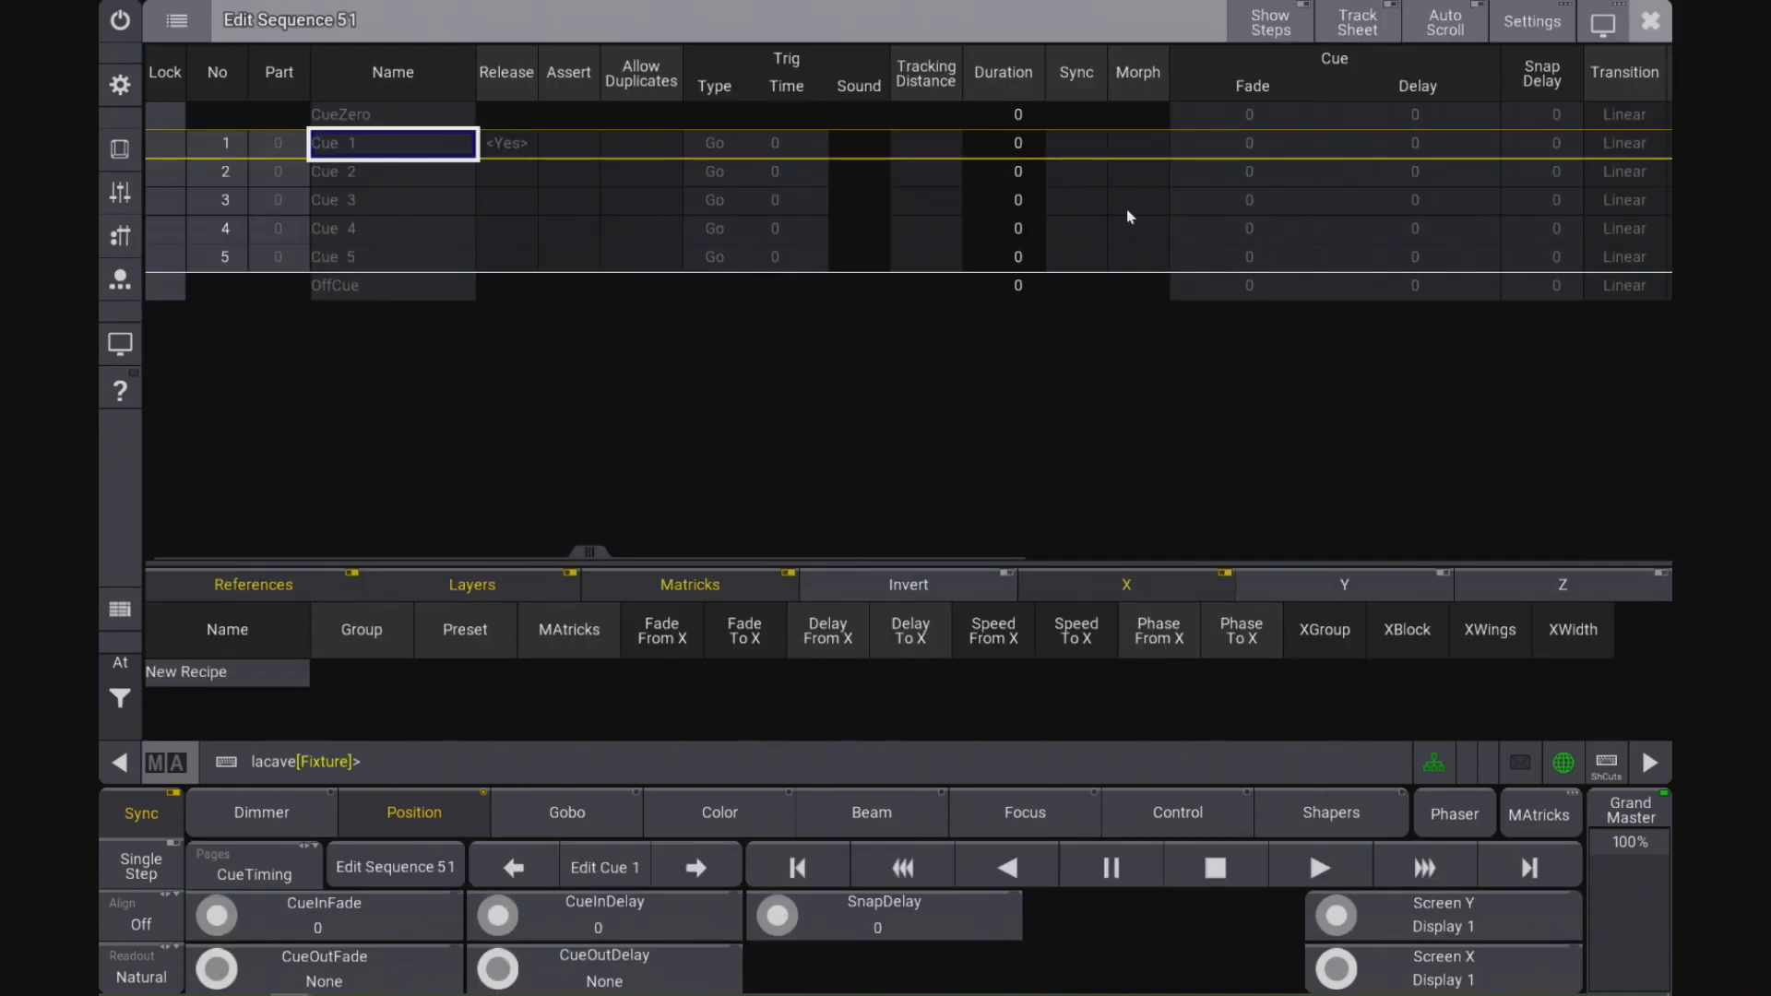
key("Left")
key("Left")
key("Left")
left_click_drag(608, 557, 1138, 552)
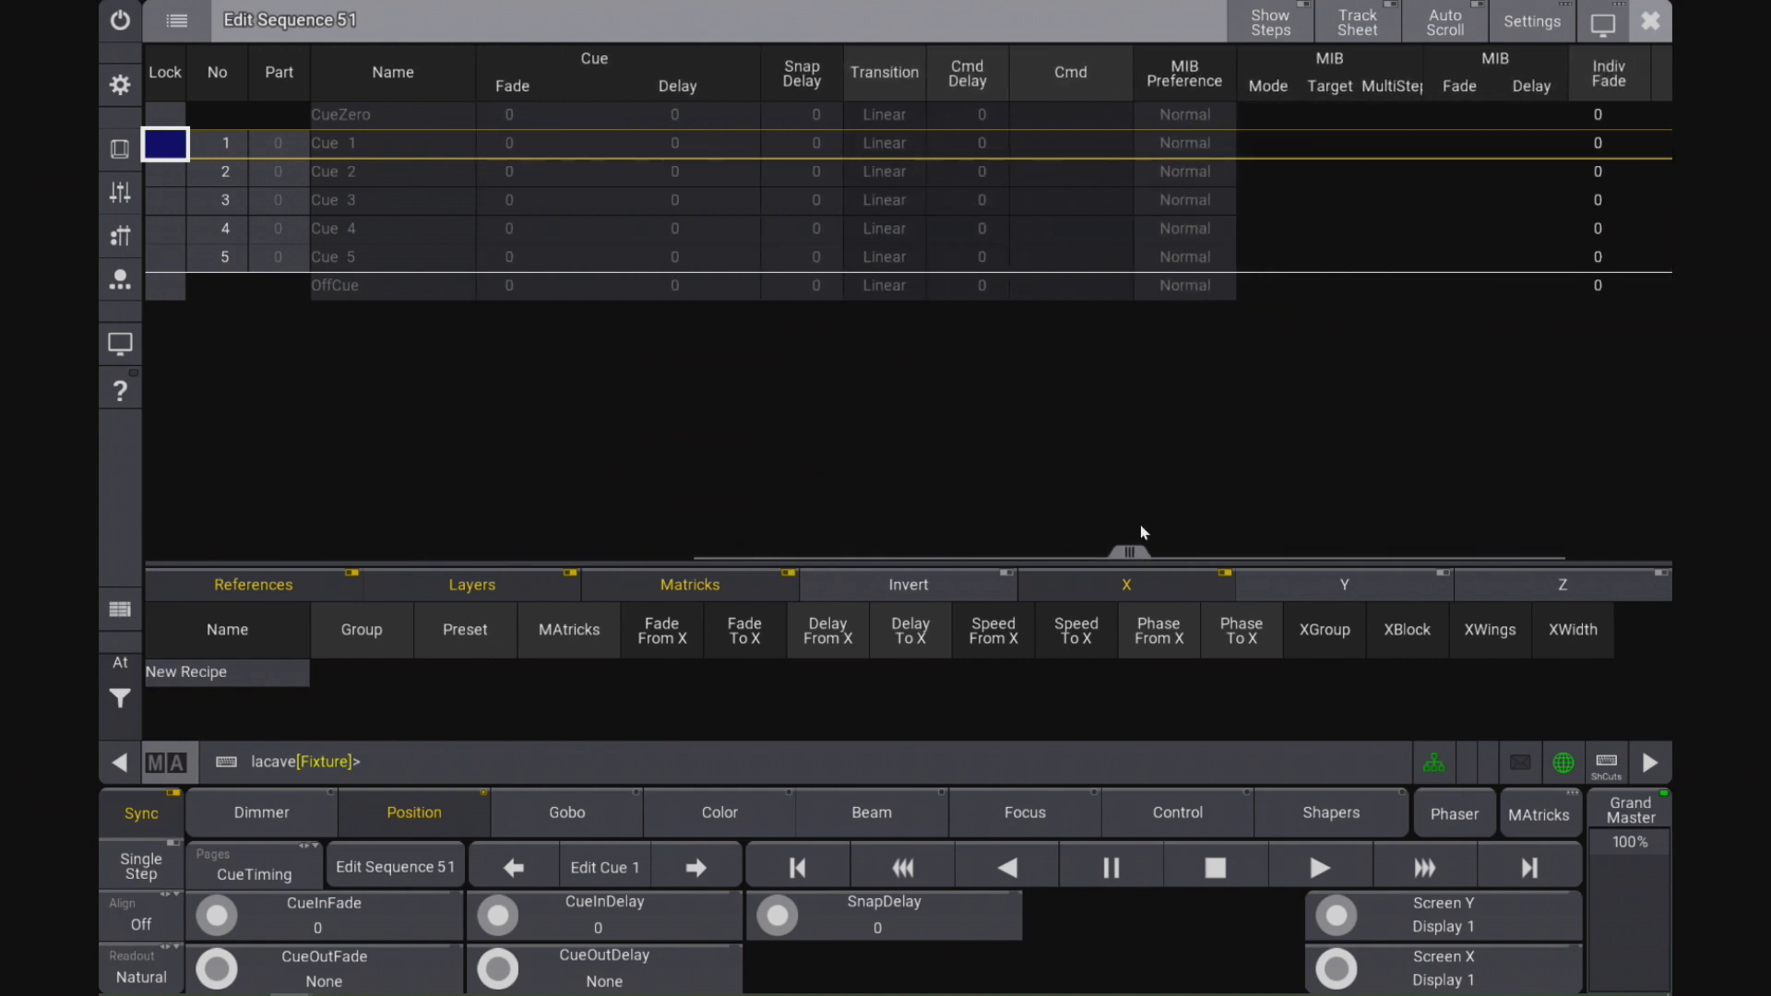
left_click(1070, 158)
left_click(1070, 158)
type("go ")
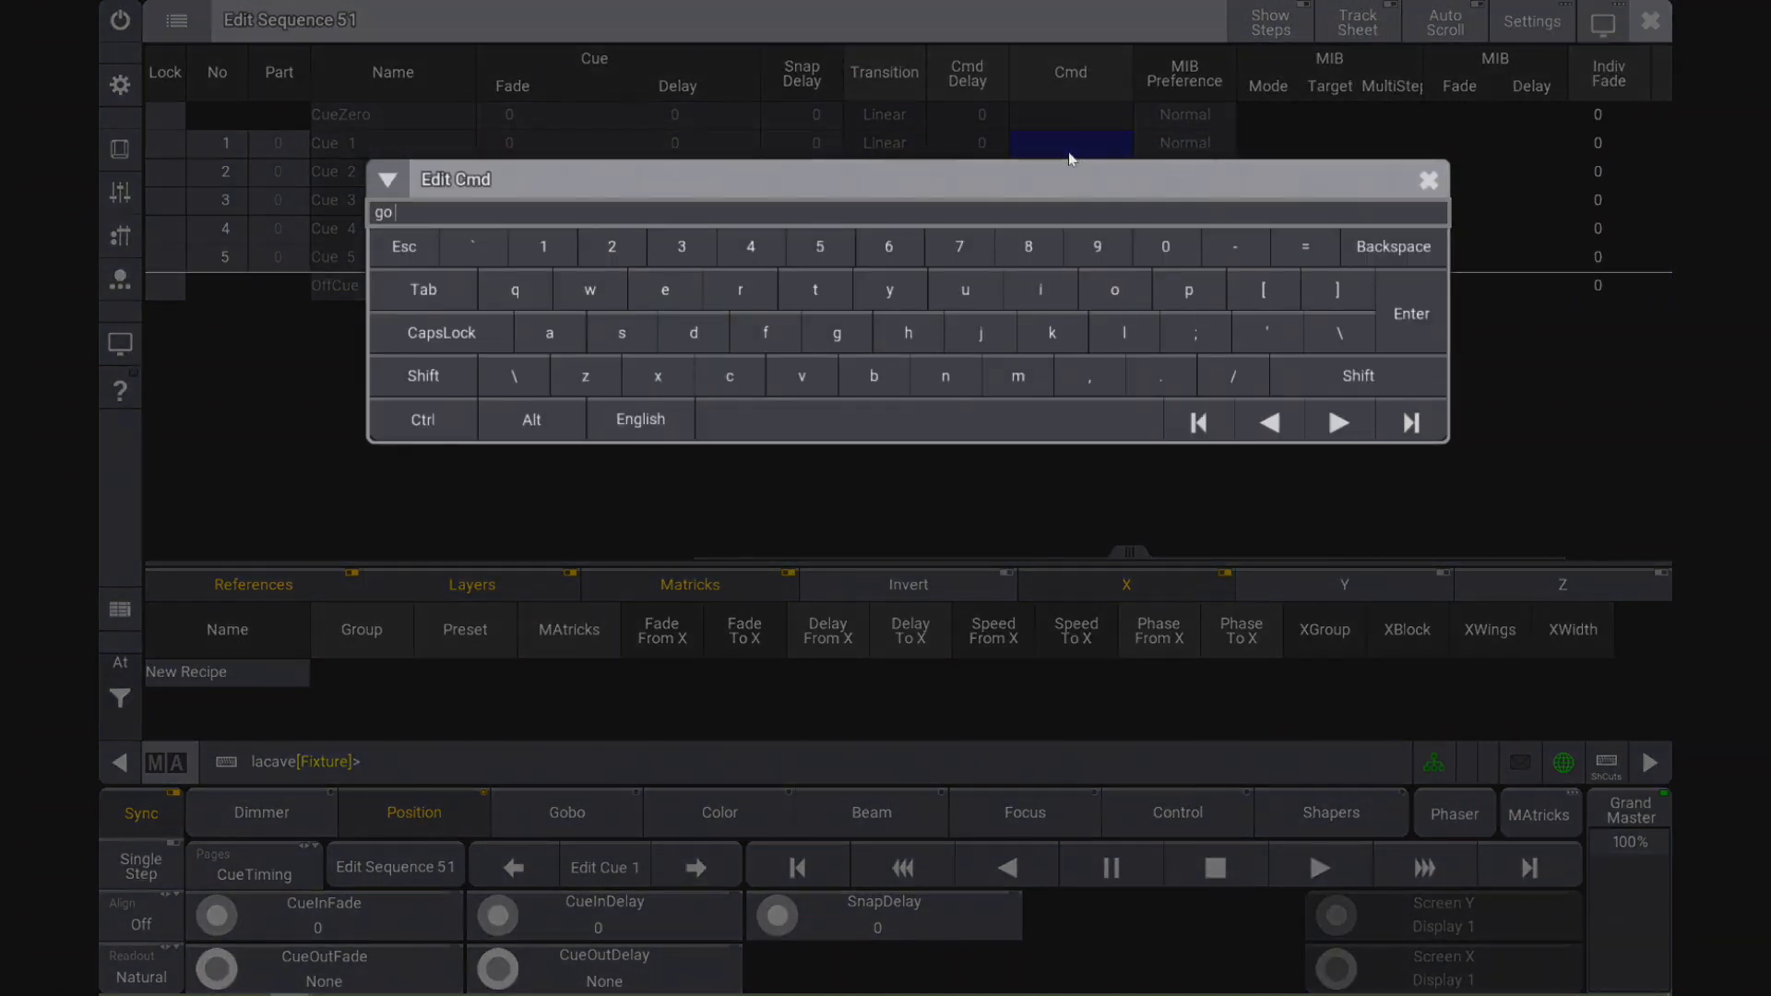
type("seq 52")
key("Return")
Step: Set the Cmd of cue 2 in sequence 51 to "go seq 53" and close the sequence editor
left_click(1069, 155)
key("BackSpace")
key("BackSpace")
key("BackSpace")
key("BackSpace")
type("q 53")
key("Return")
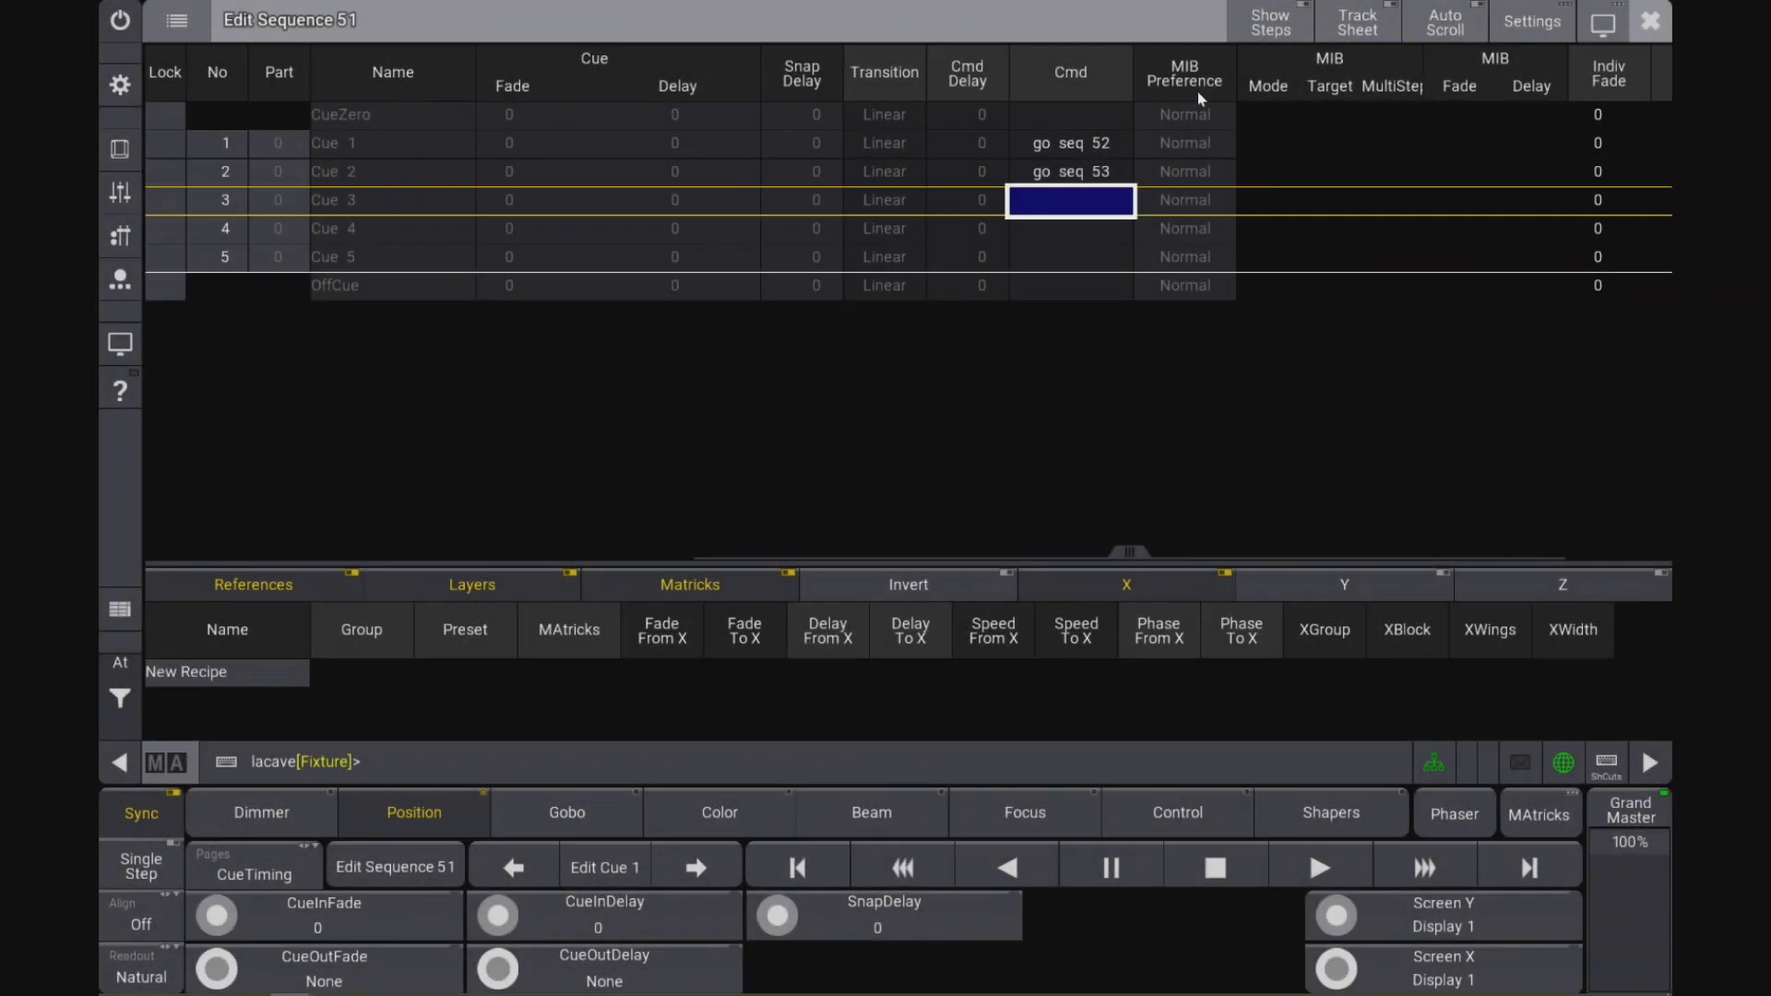
left_click(1652, 28)
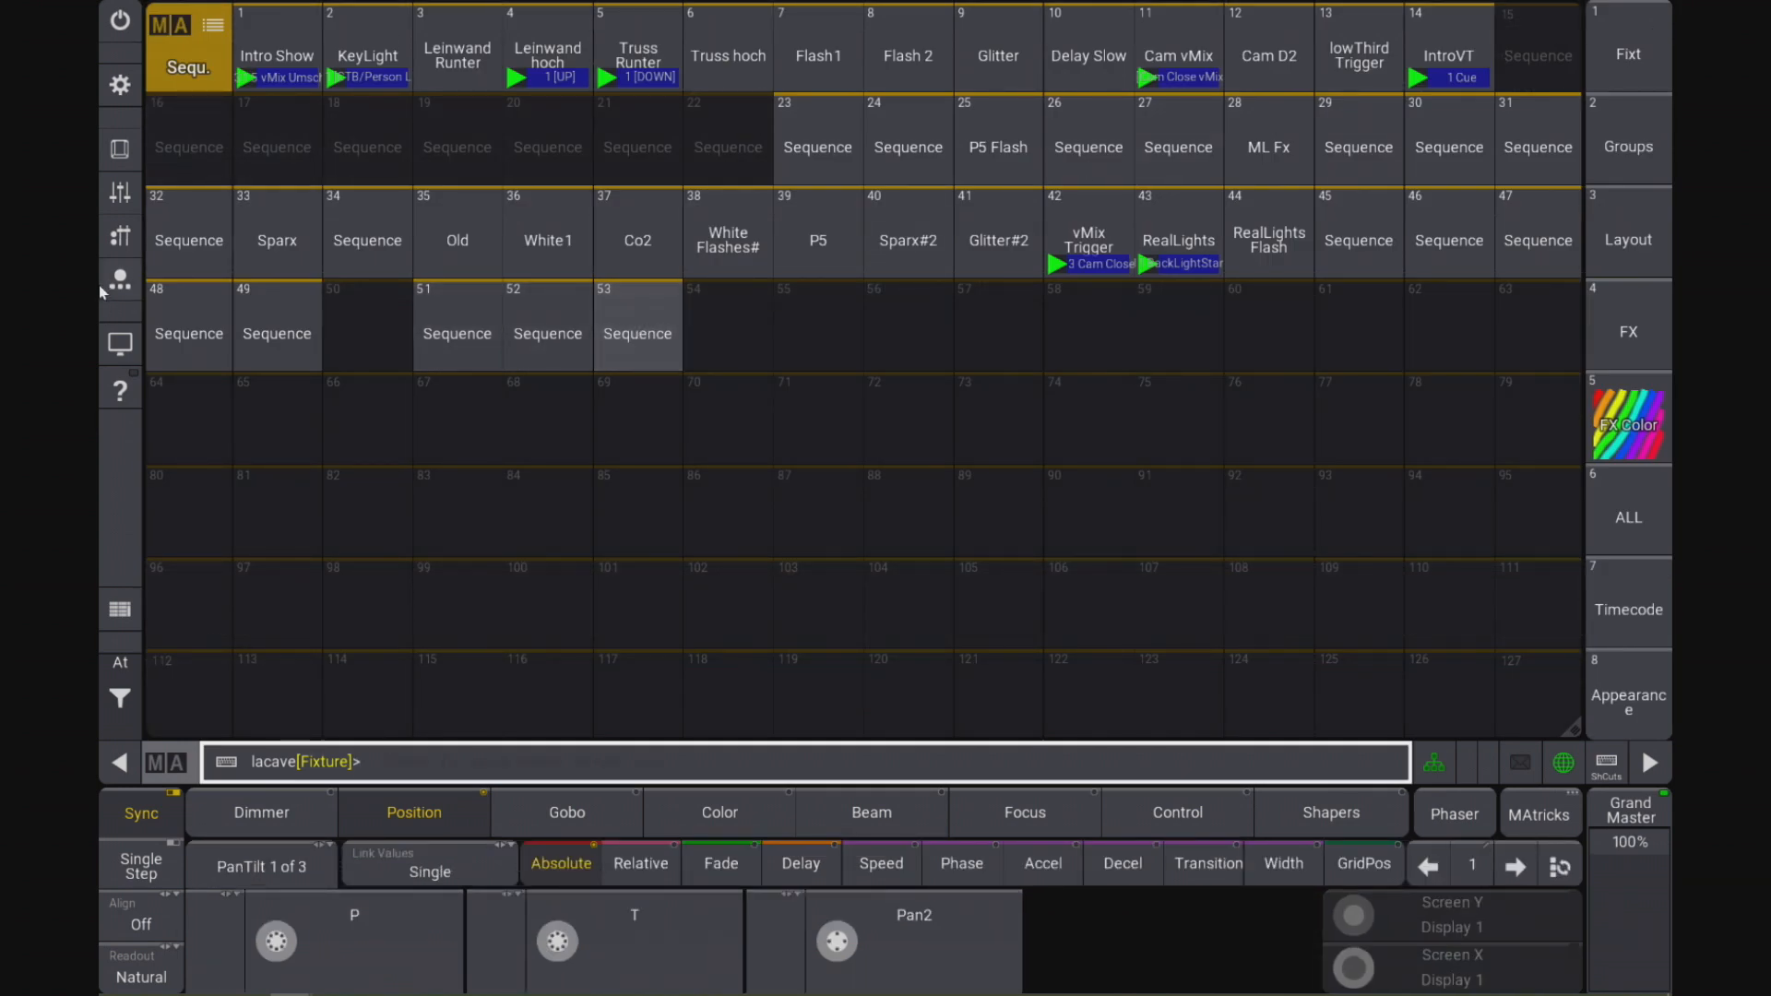
Step: Switch the executors to page 3 in the Playback Controls and return to the Sequence pool
left_click(123, 240)
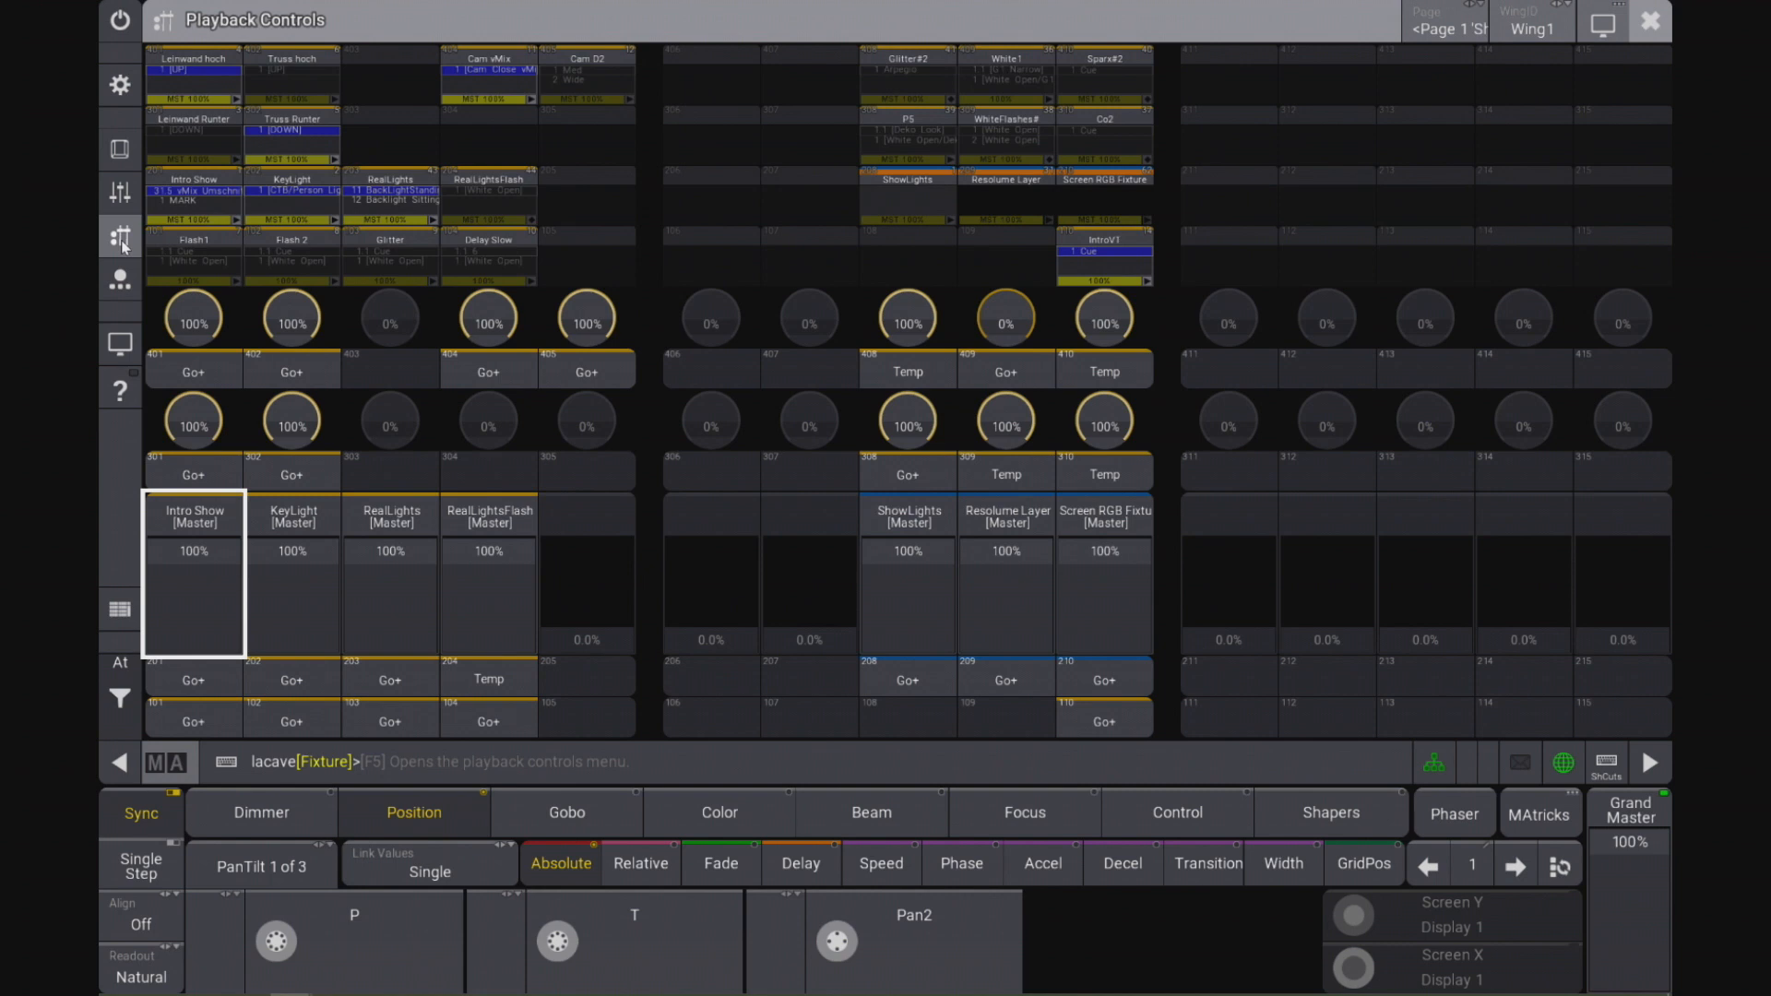
key("Page_Up")
key("Page_Up")
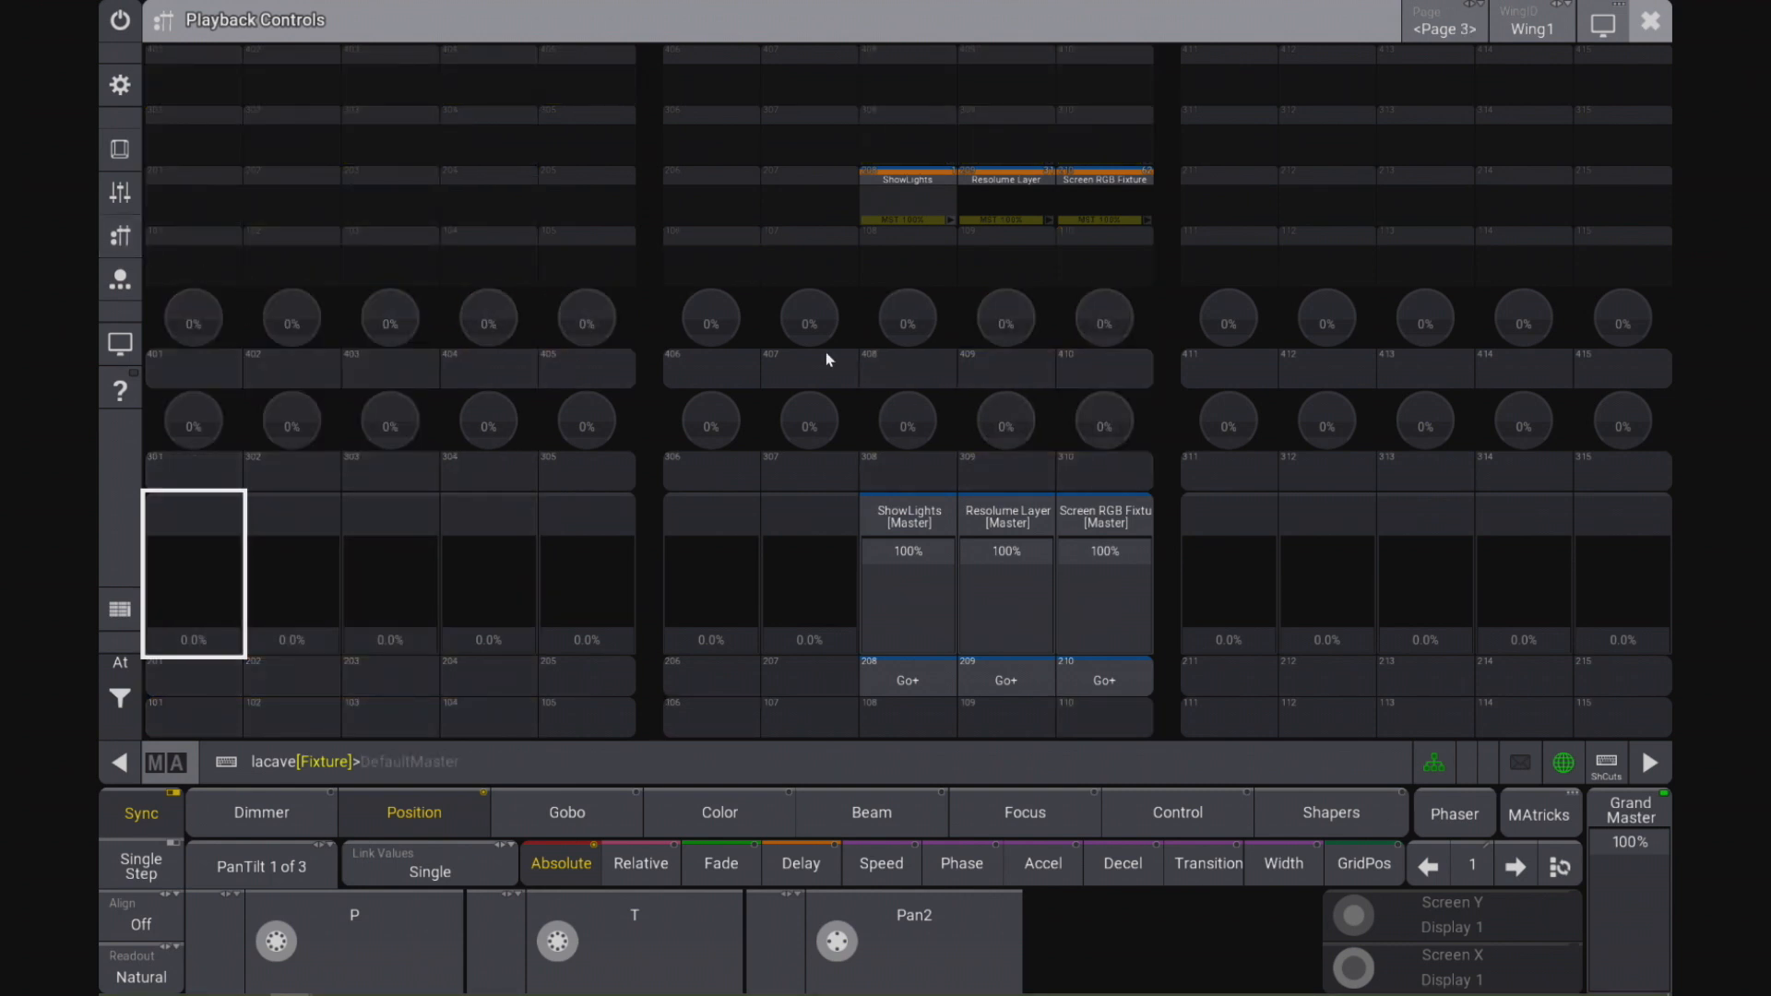
left_click(1650, 20)
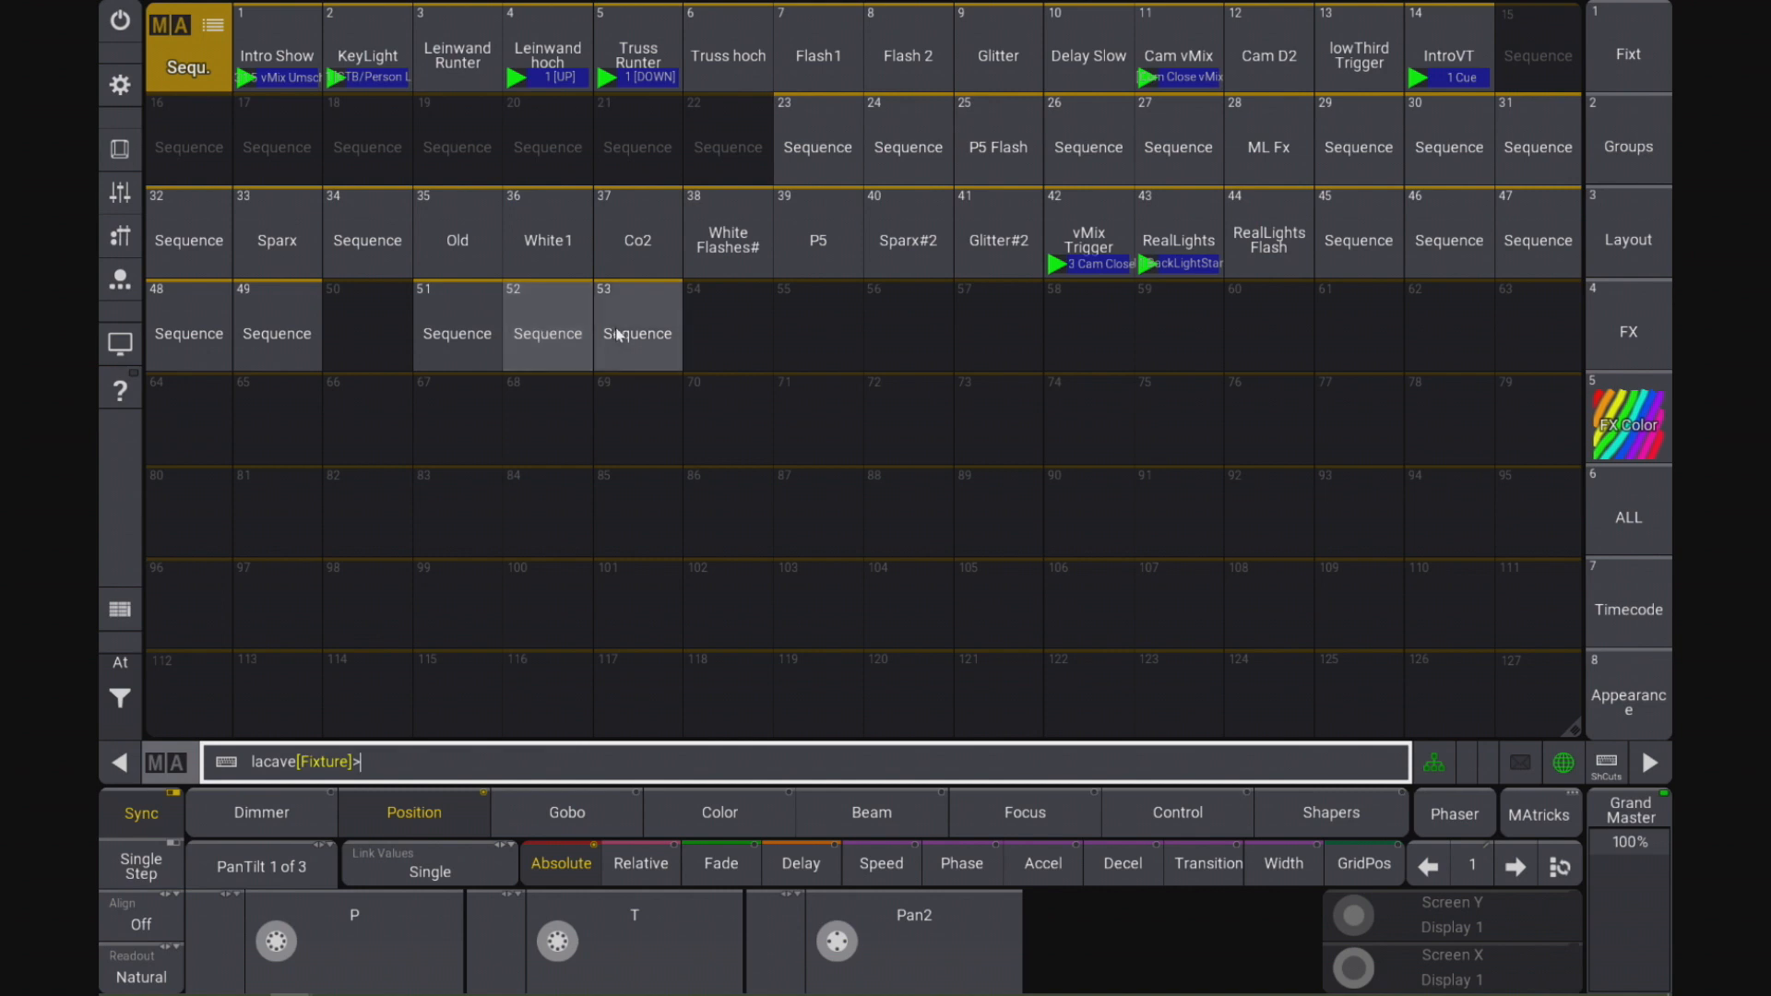
Step: Assign sequences 51, 52 and 53 to executors 201, 202 and 203 on page 3
left_click(121, 241)
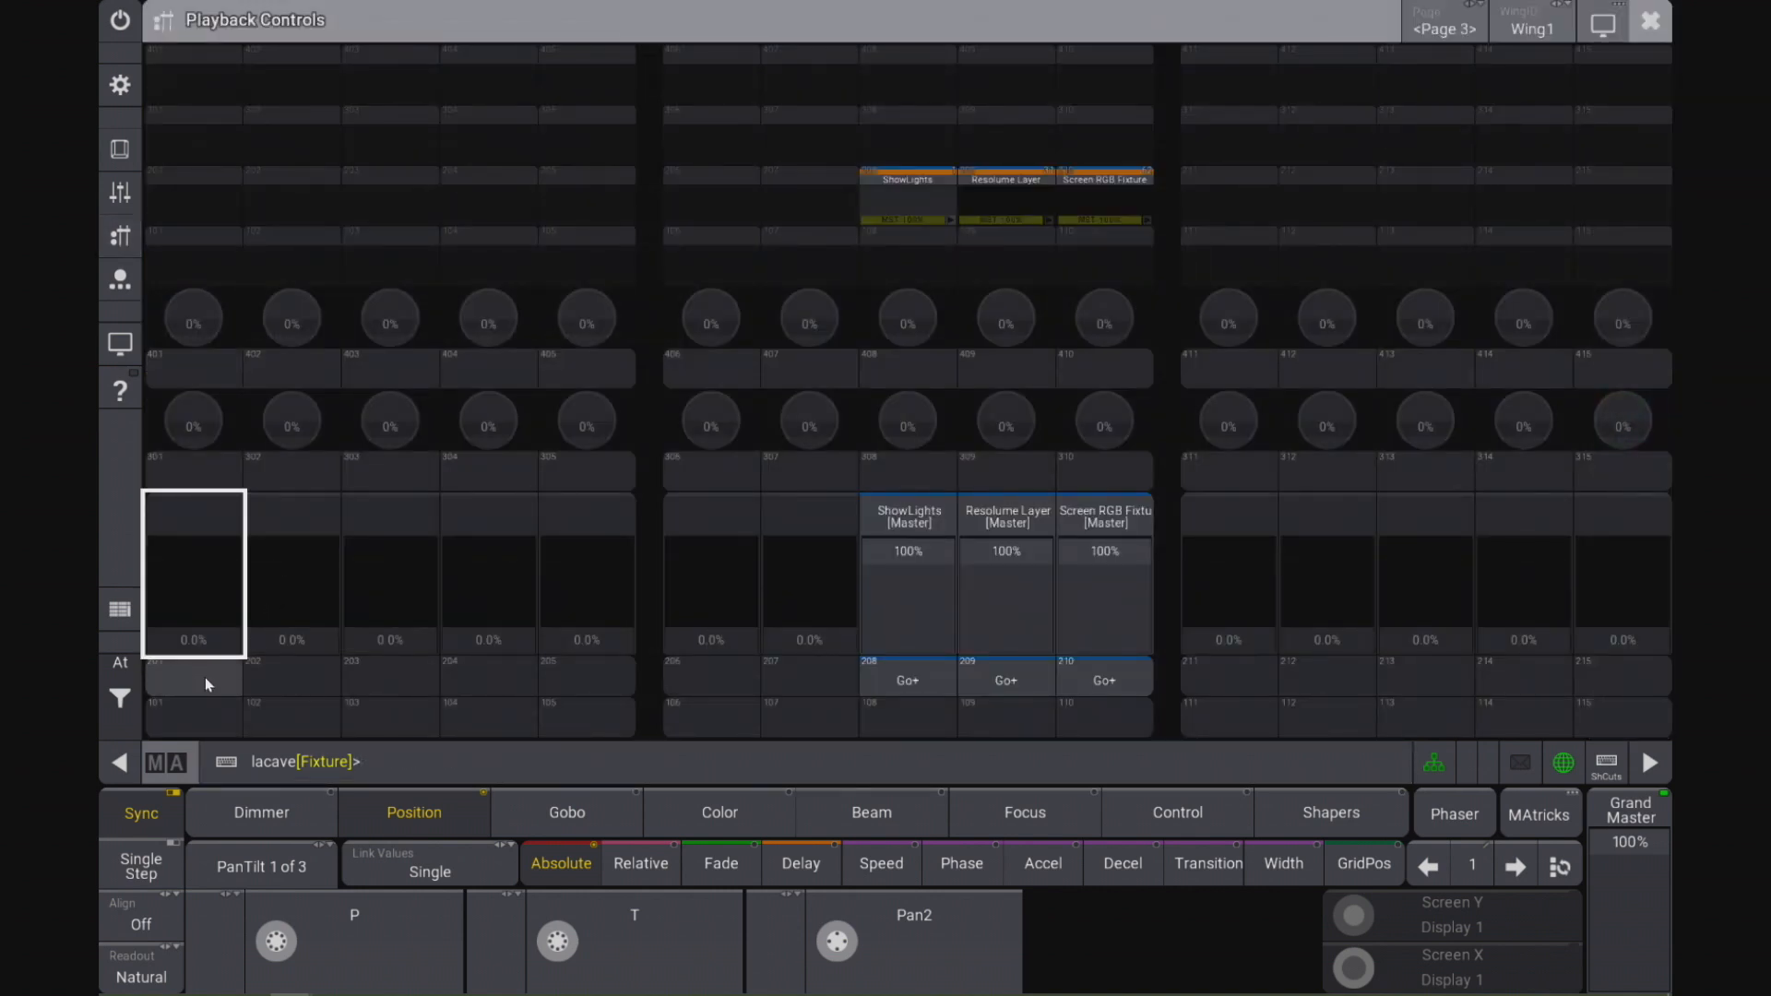
type("a")
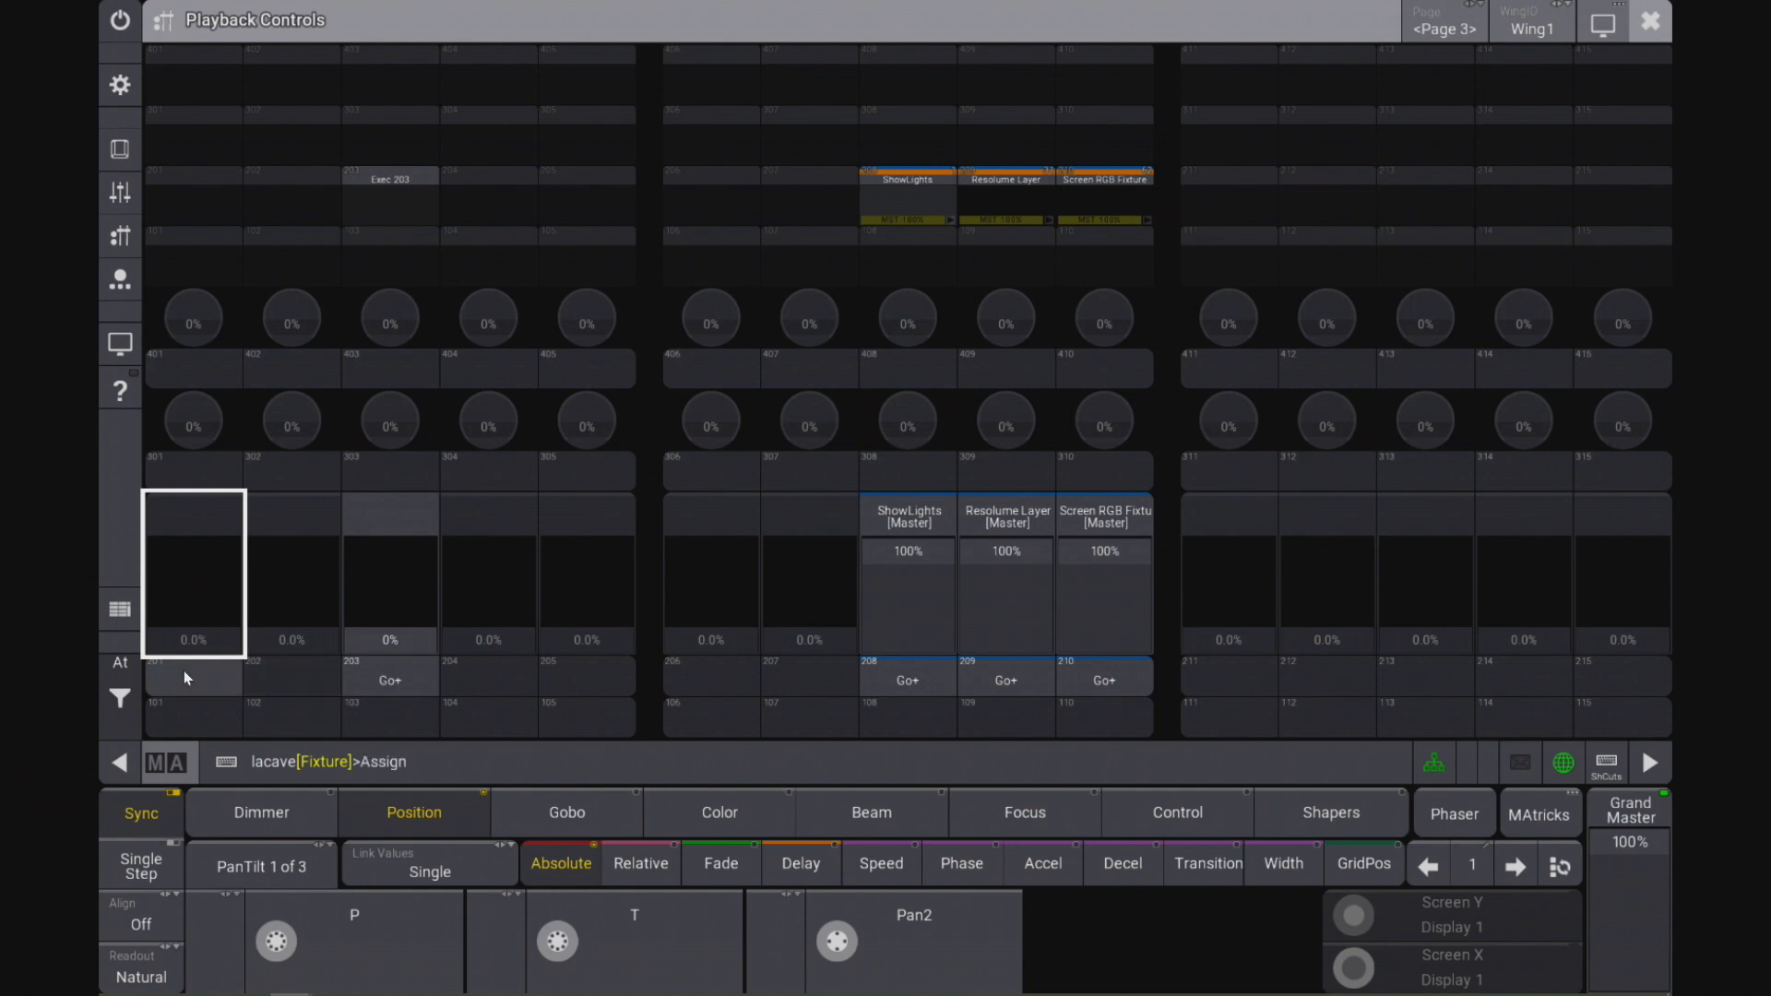
type("s51")
left_click(184, 672)
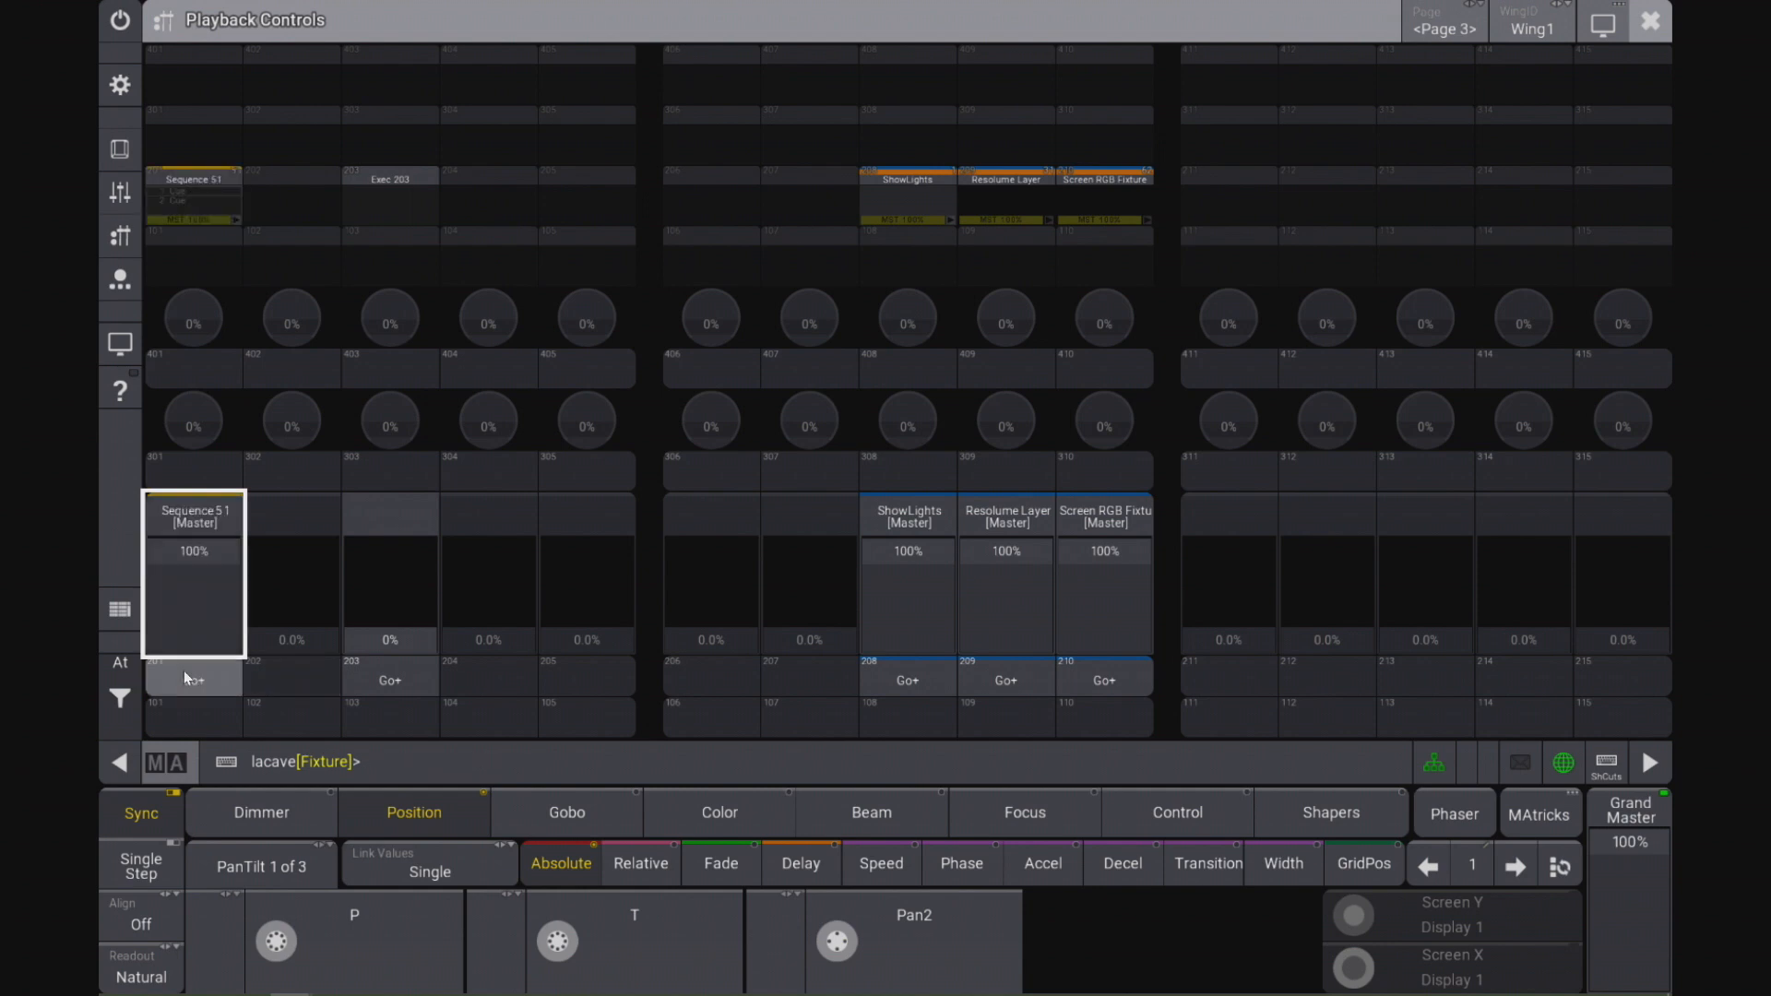
type("as52")
left_click(281, 683)
type("as5")
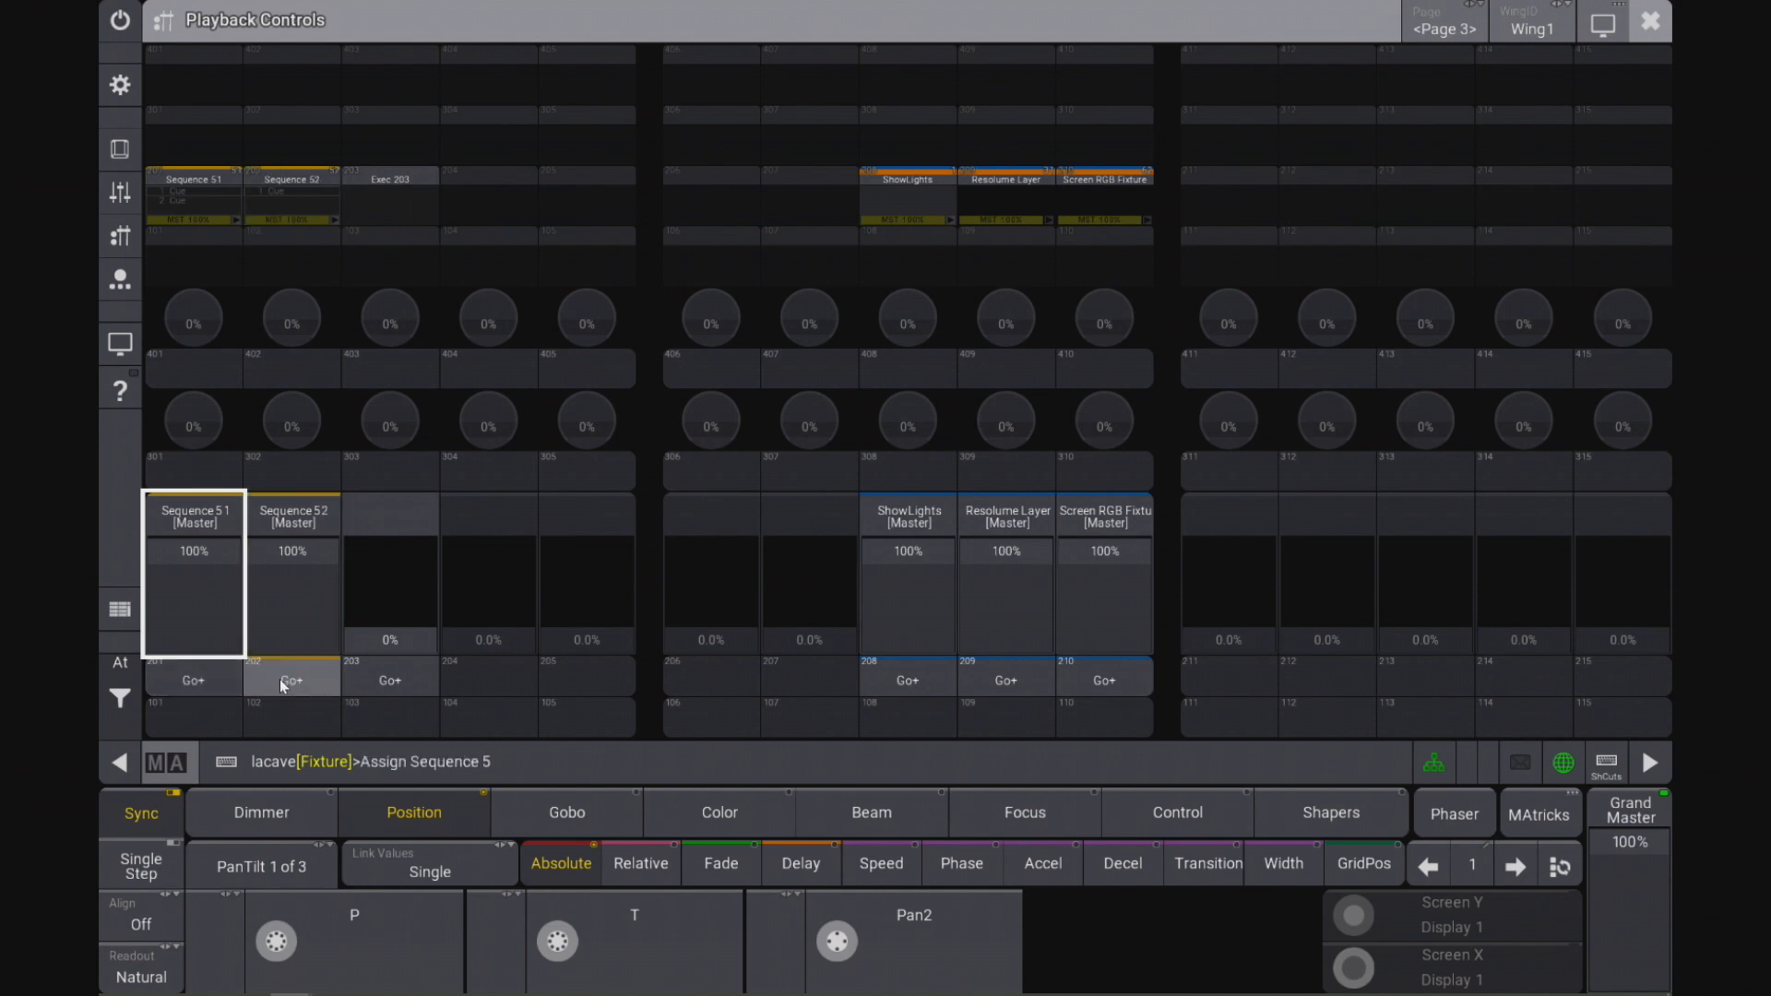
left_click(382, 683)
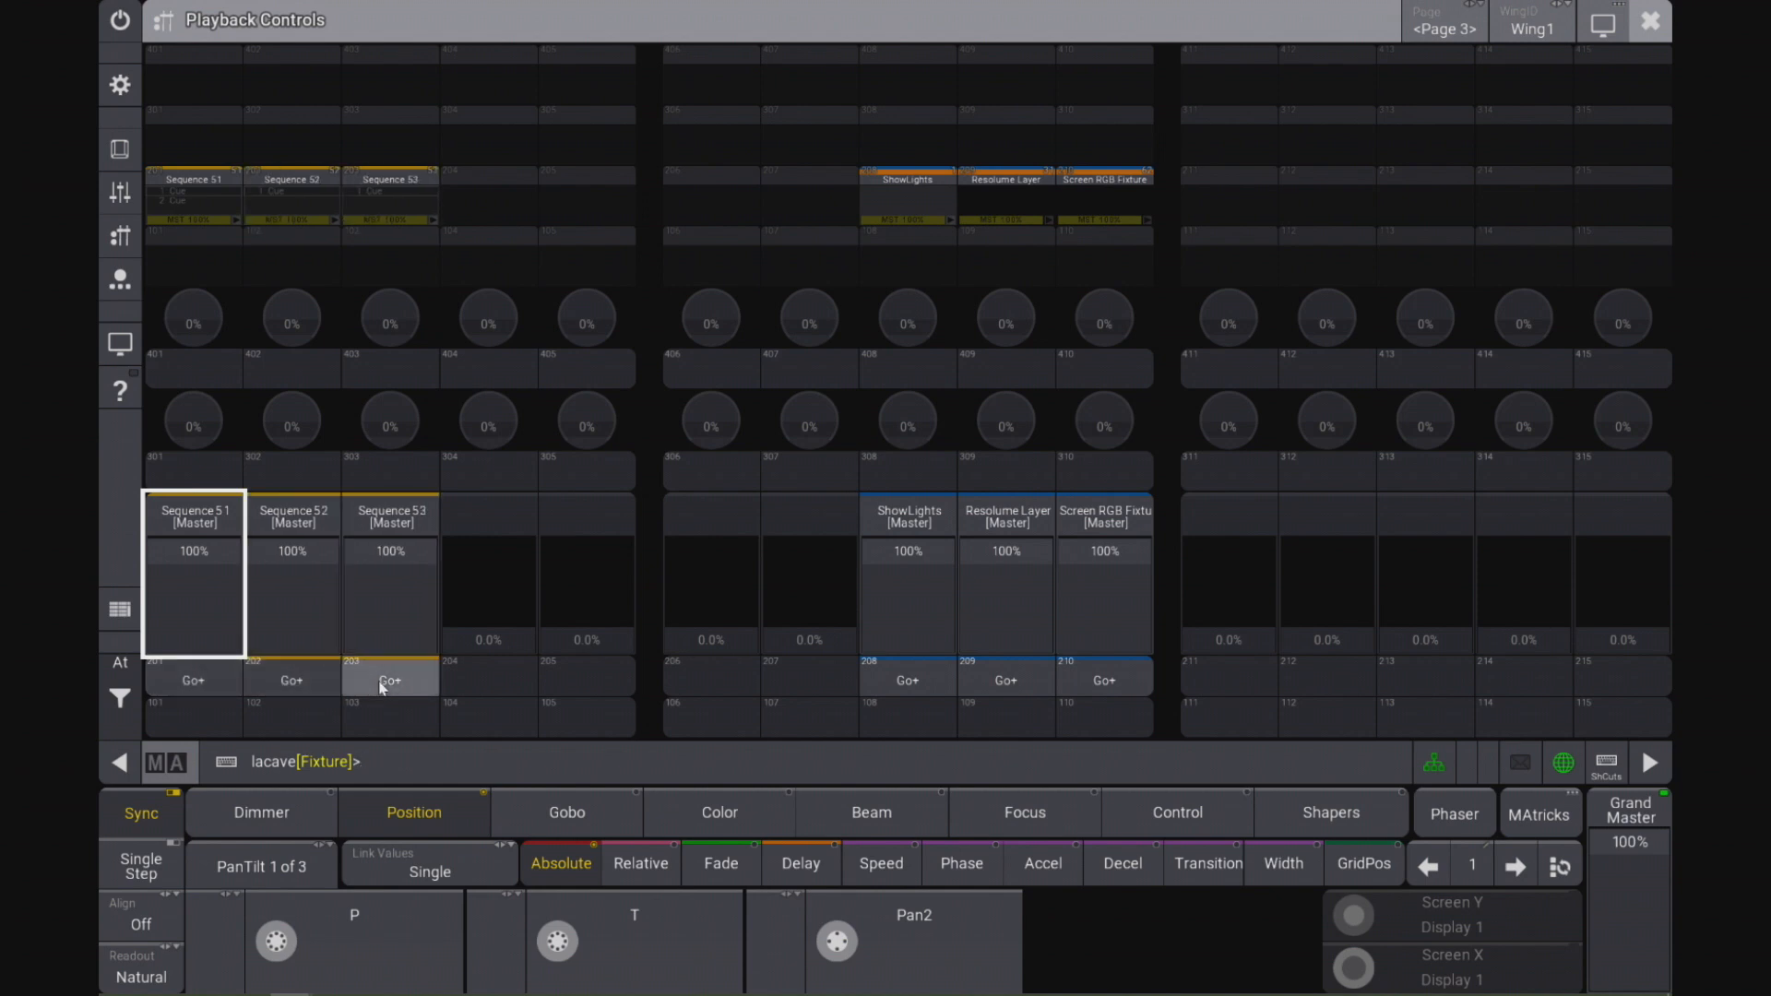
Step: Run cues 1 and 2 of sequence 51 from executor 201, then move sequence 53 from executor 203 to executor 305
left_click(192, 682)
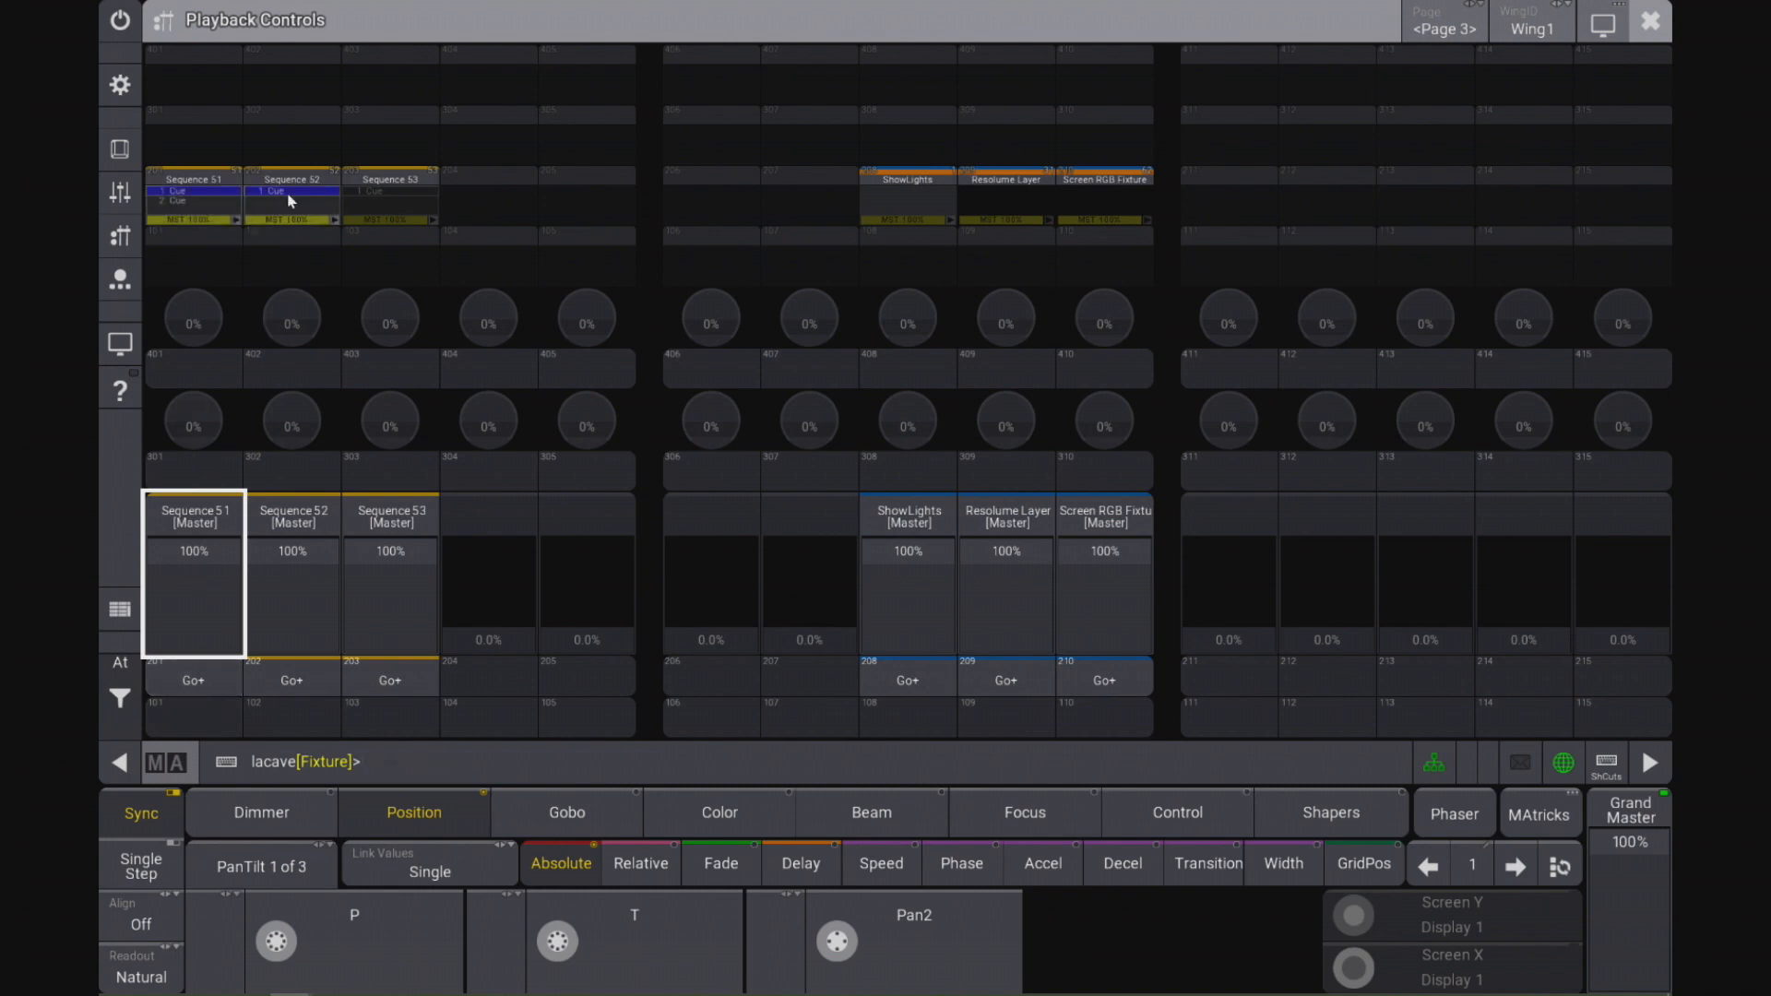
left_click(190, 686)
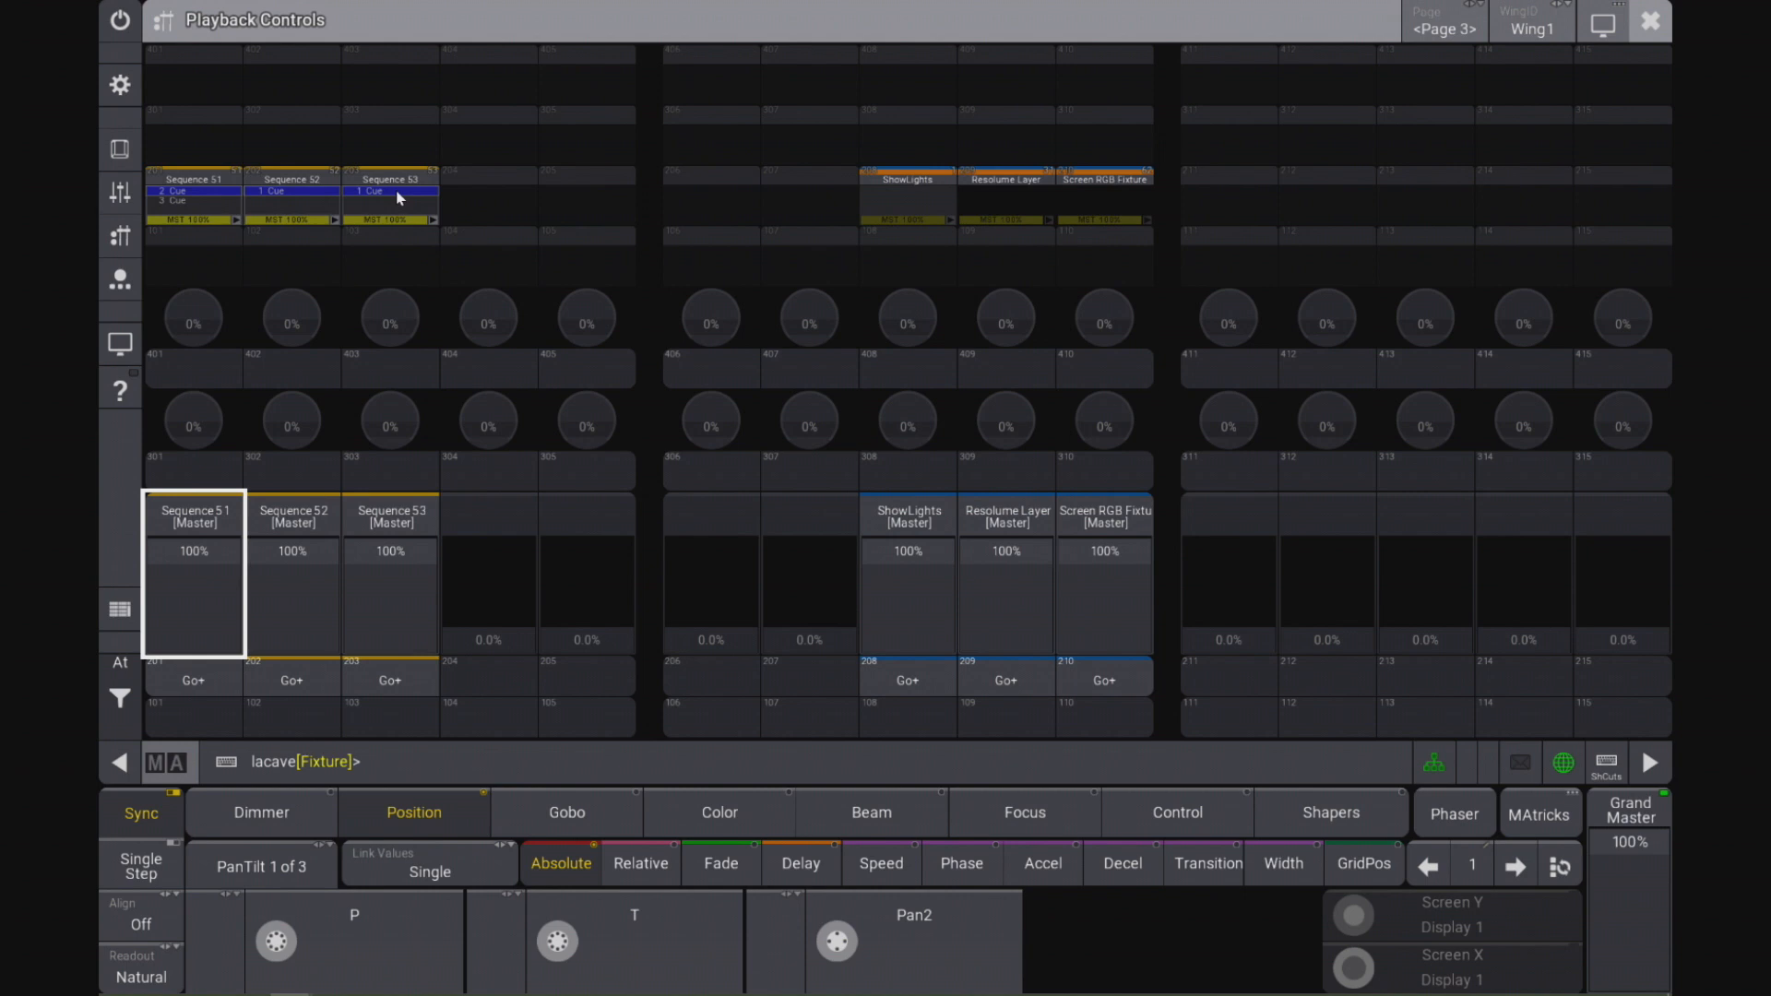
key("m")
left_click(387, 682)
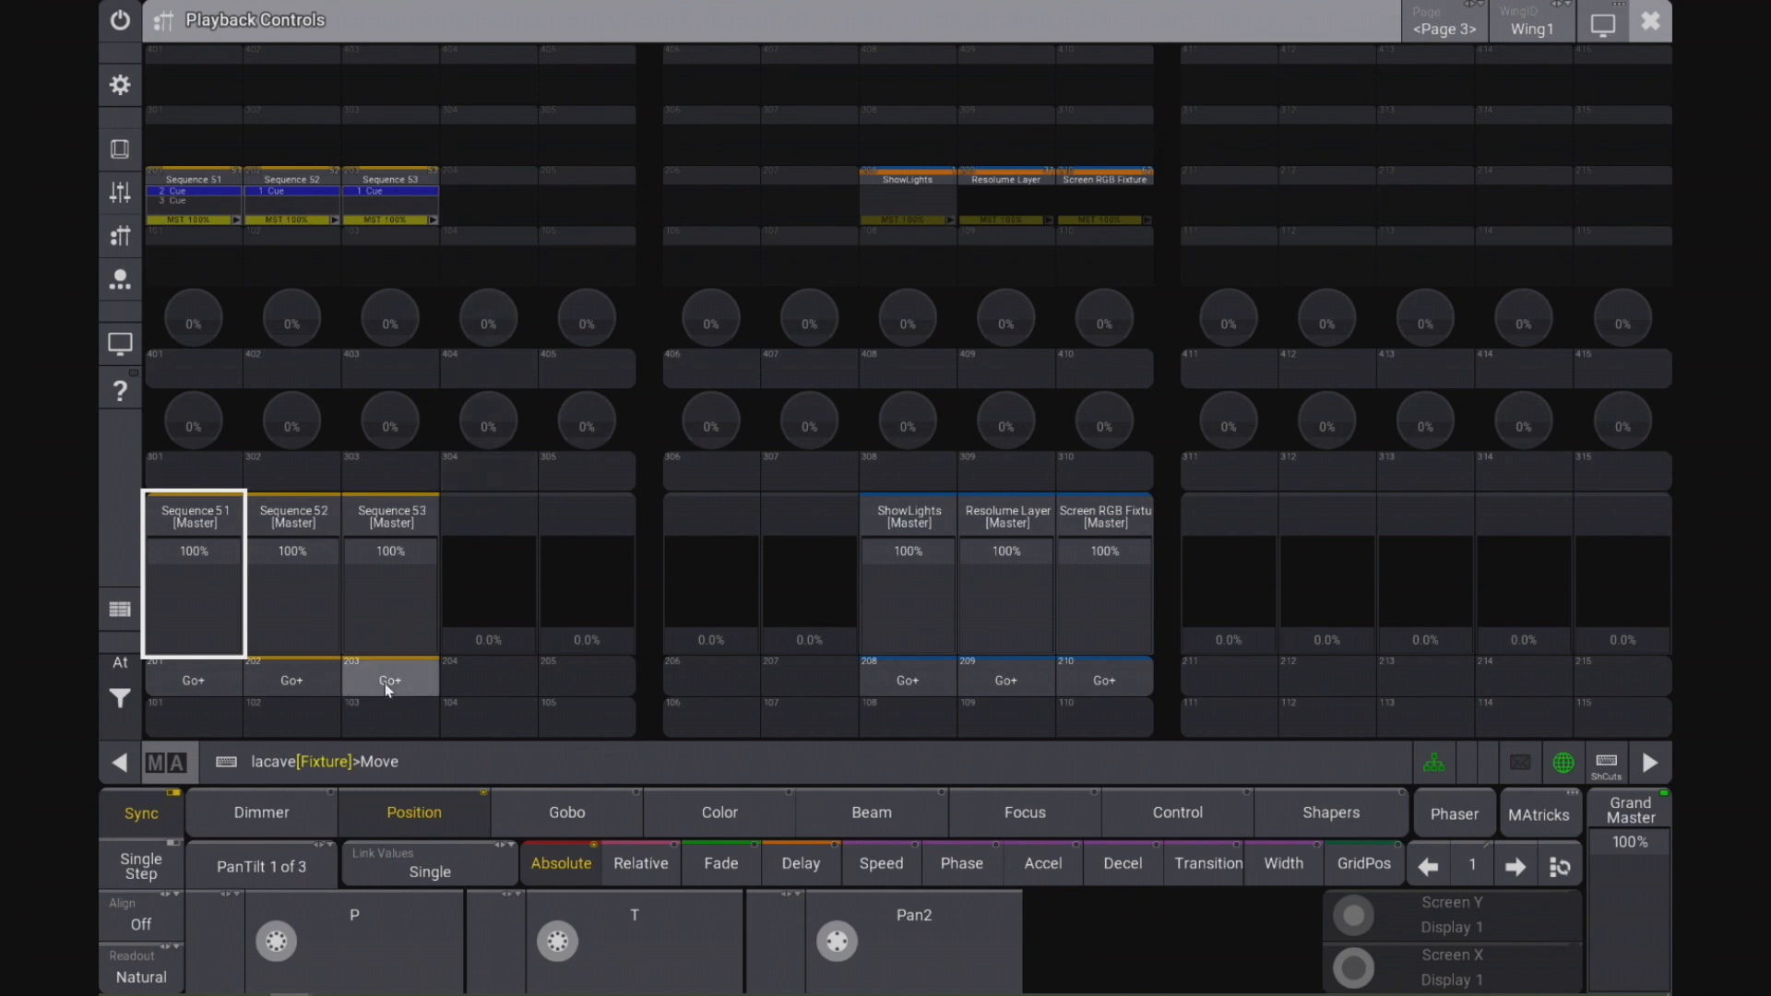
left_click(595, 475)
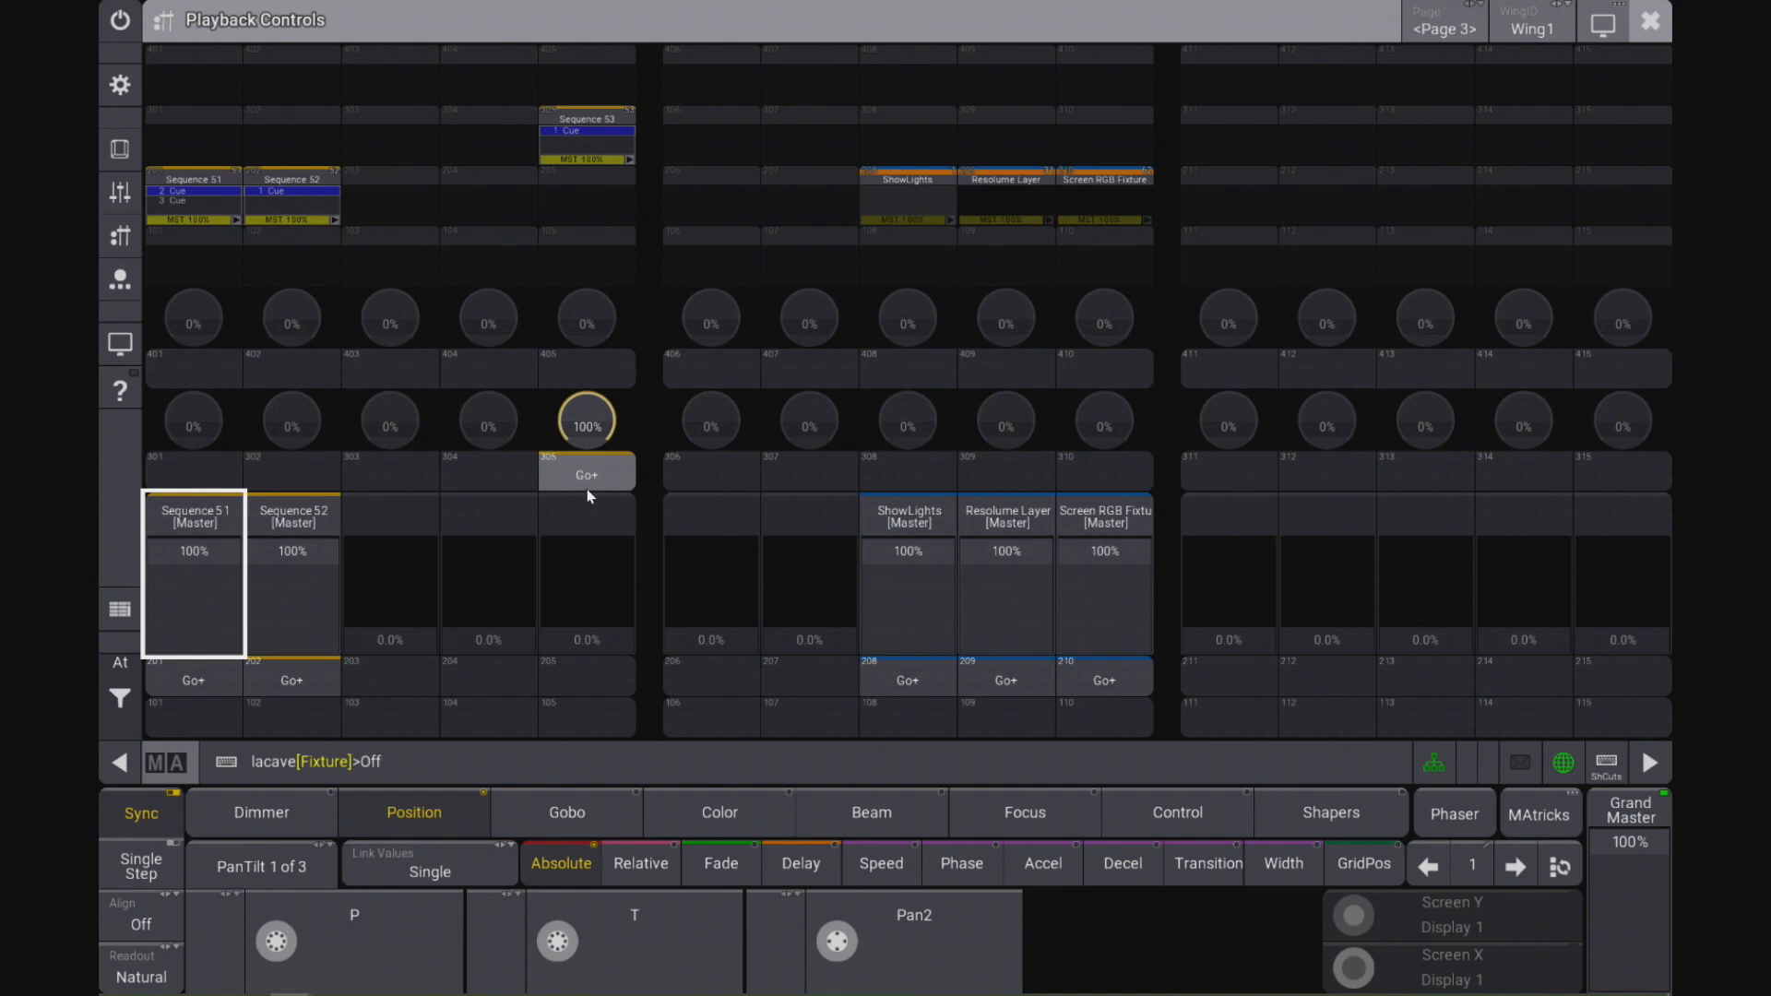
Step: Switch off the running sequences and trigger the two cues of sequence 51 again from executor 201
left_click(292, 681)
left_click(211, 690)
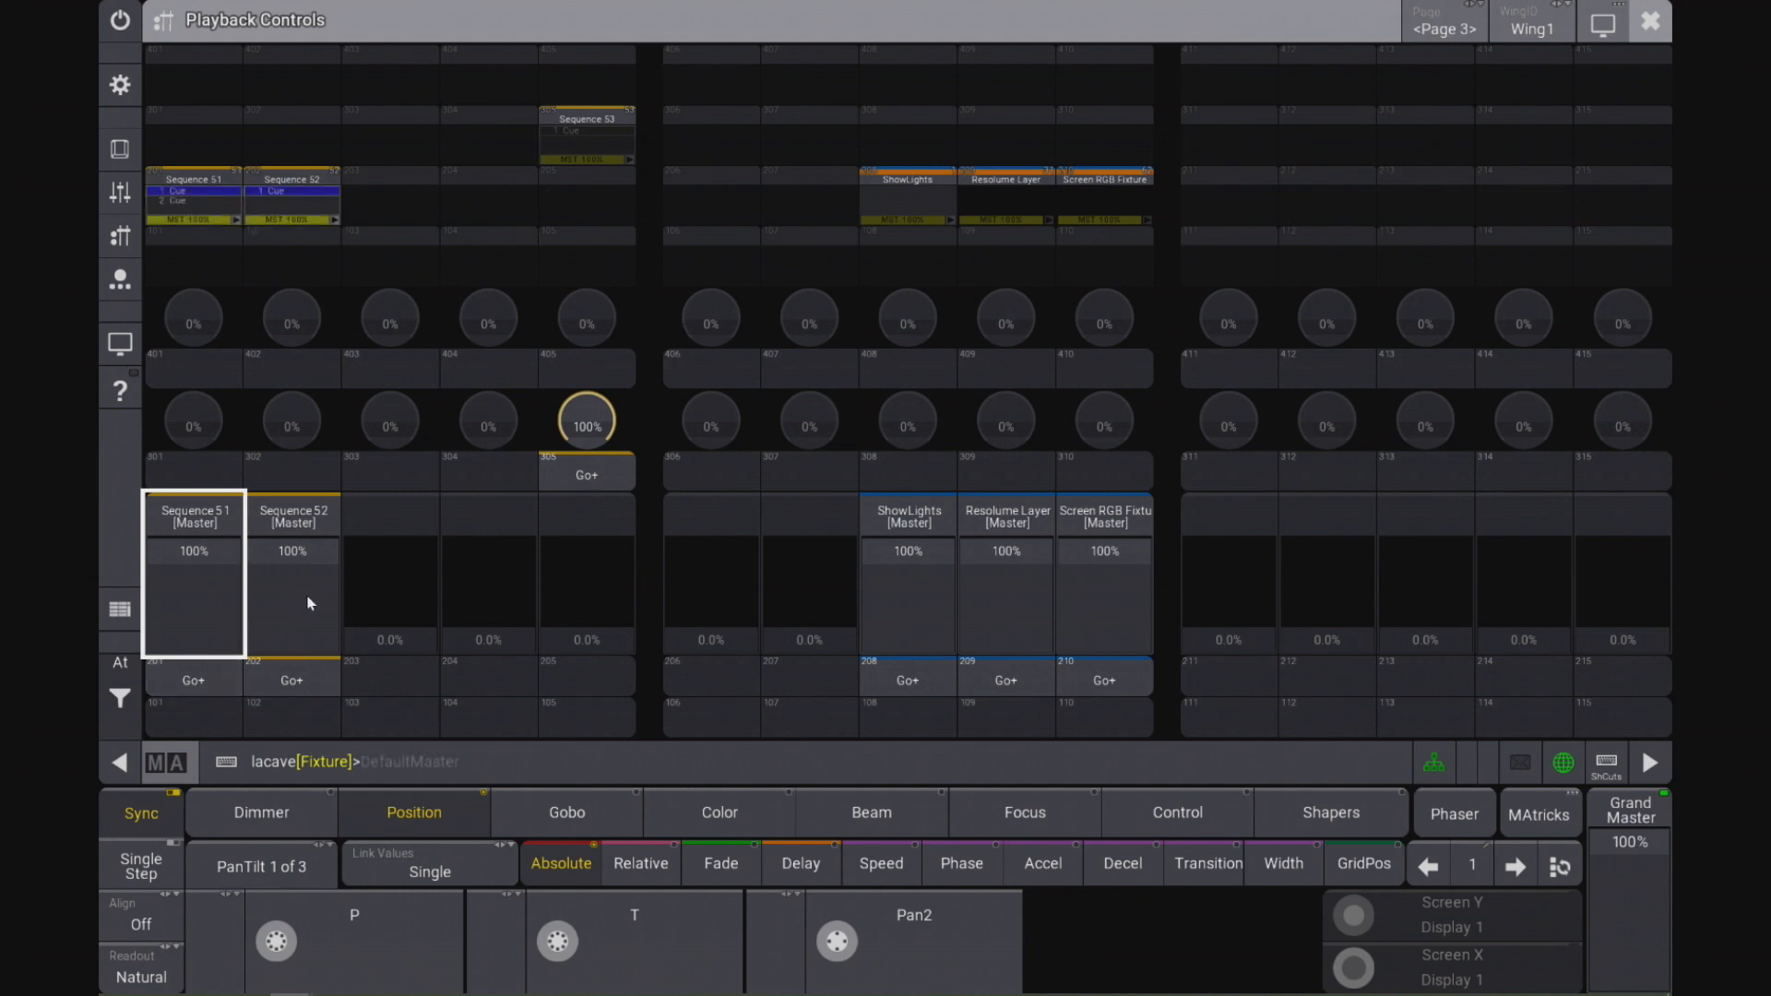
left_click(198, 693)
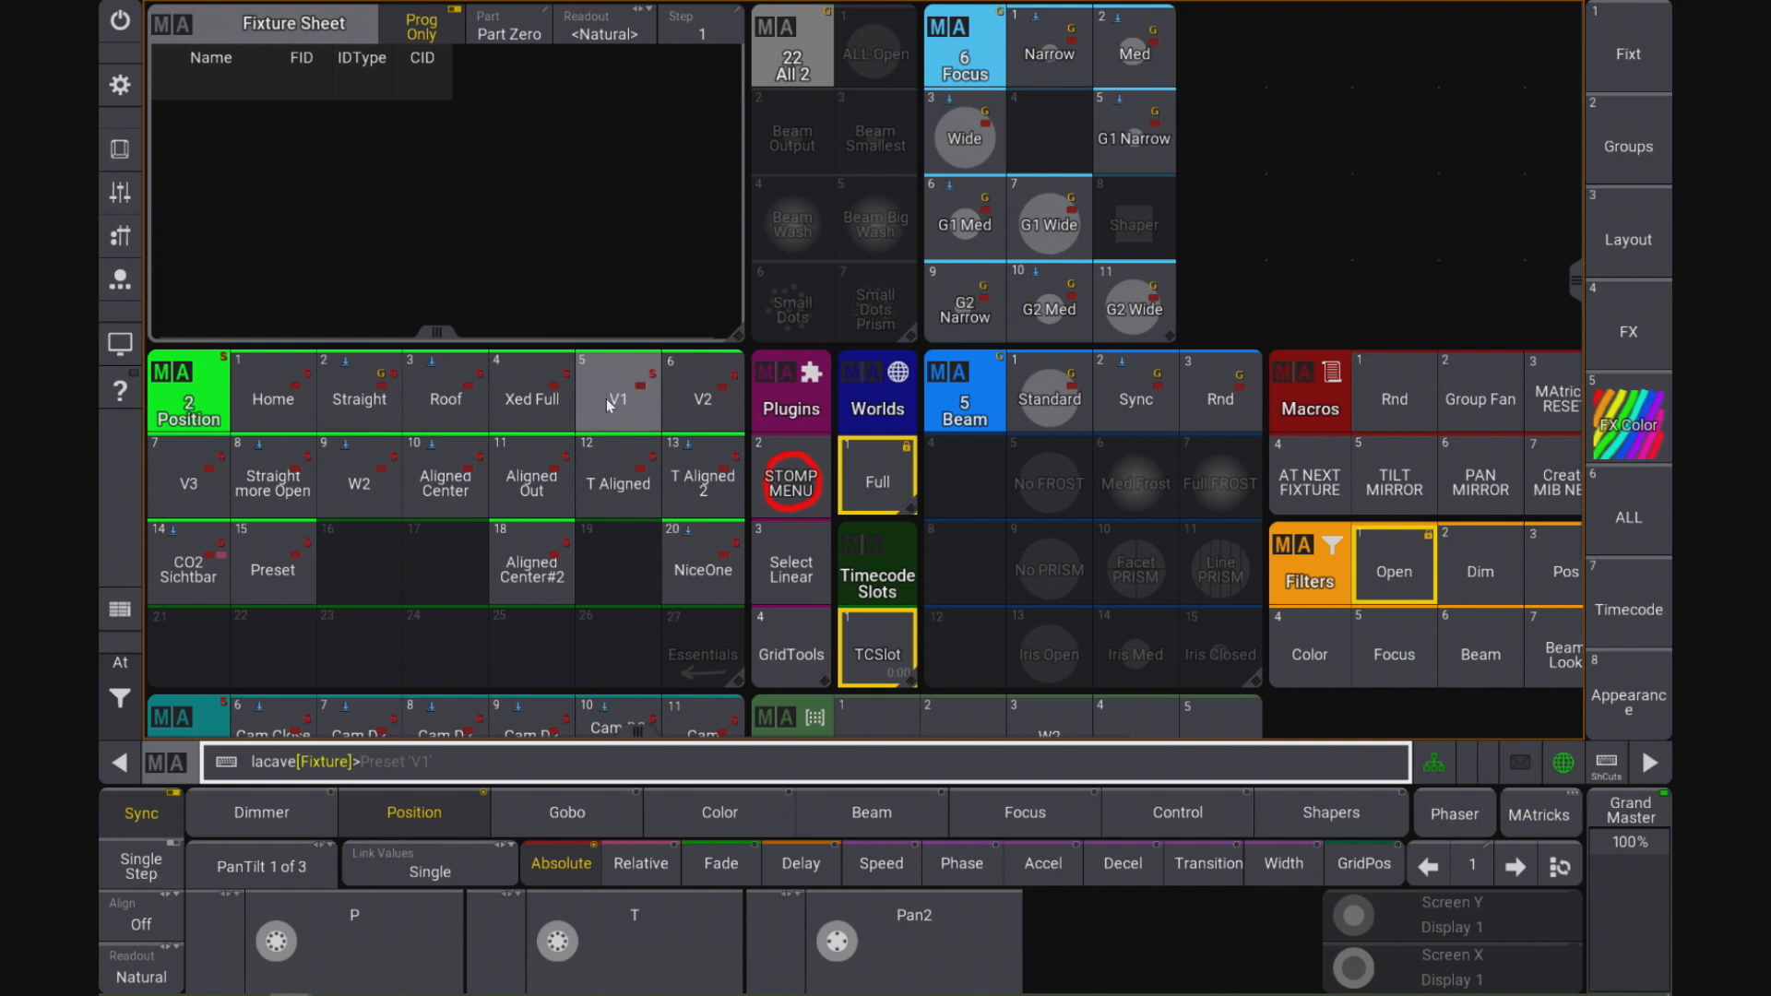
Step: Try to copy the position preset V1 to an empty slot of the Position pool
left_click_drag(609, 406, 434, 425)
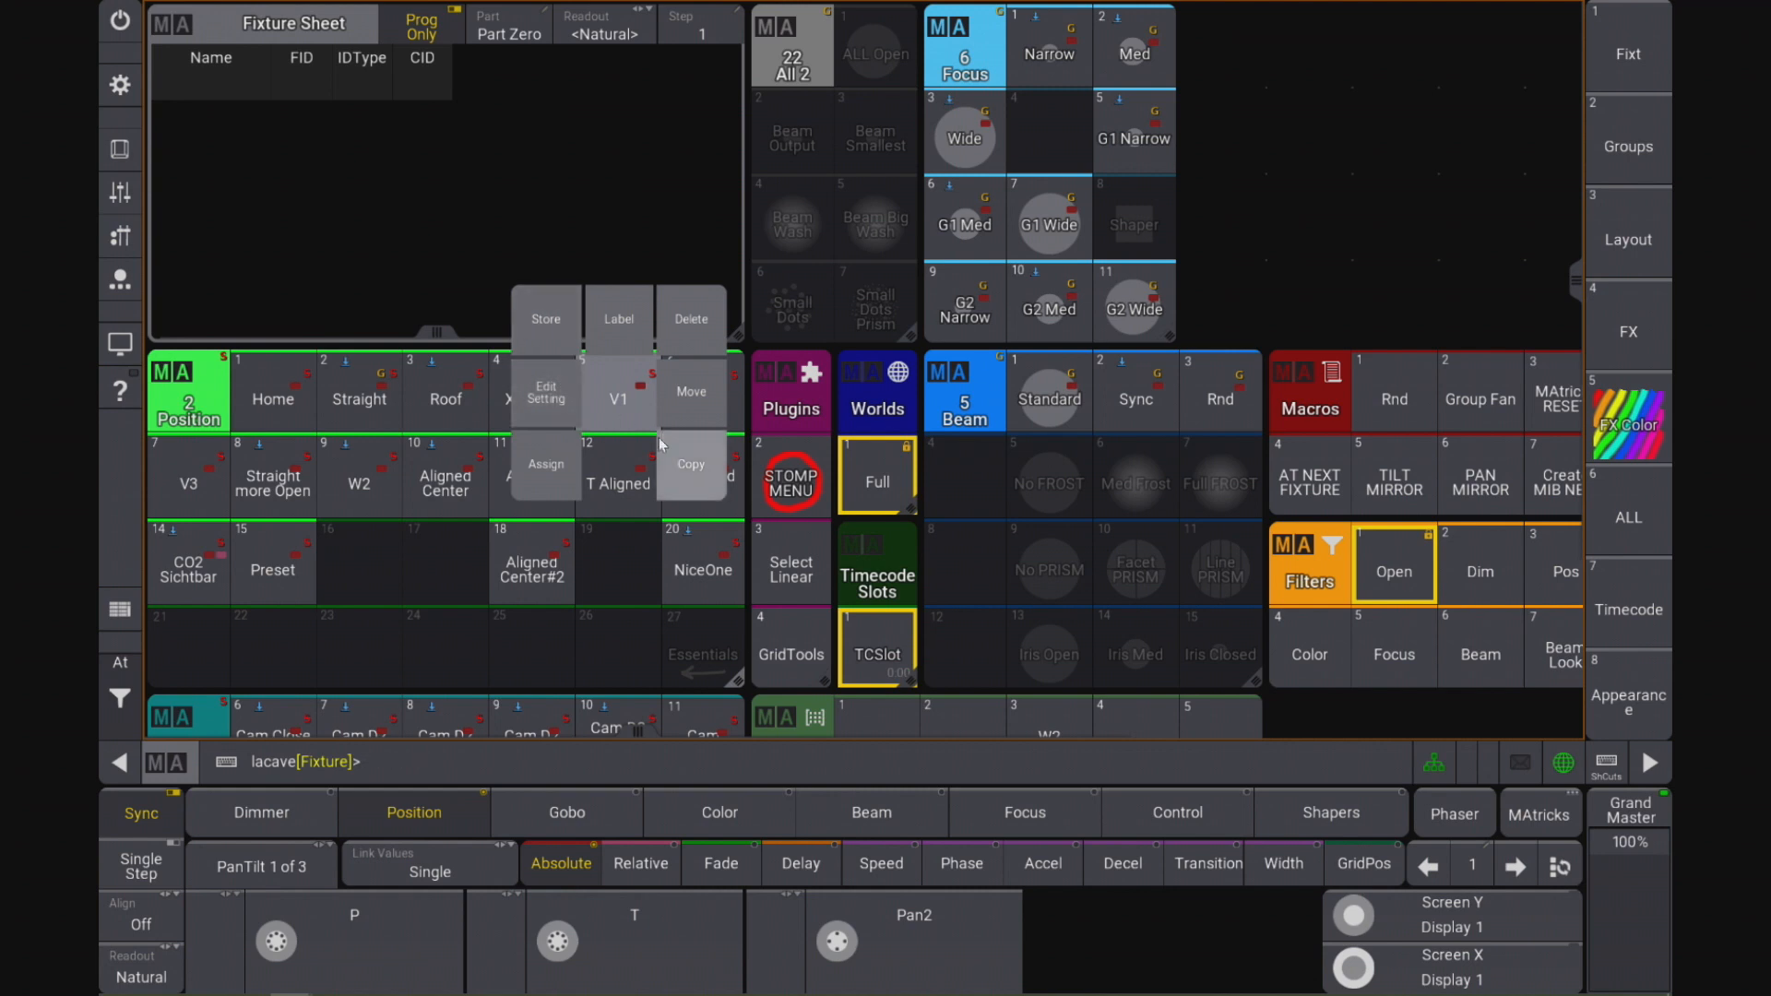
left_click(446, 567)
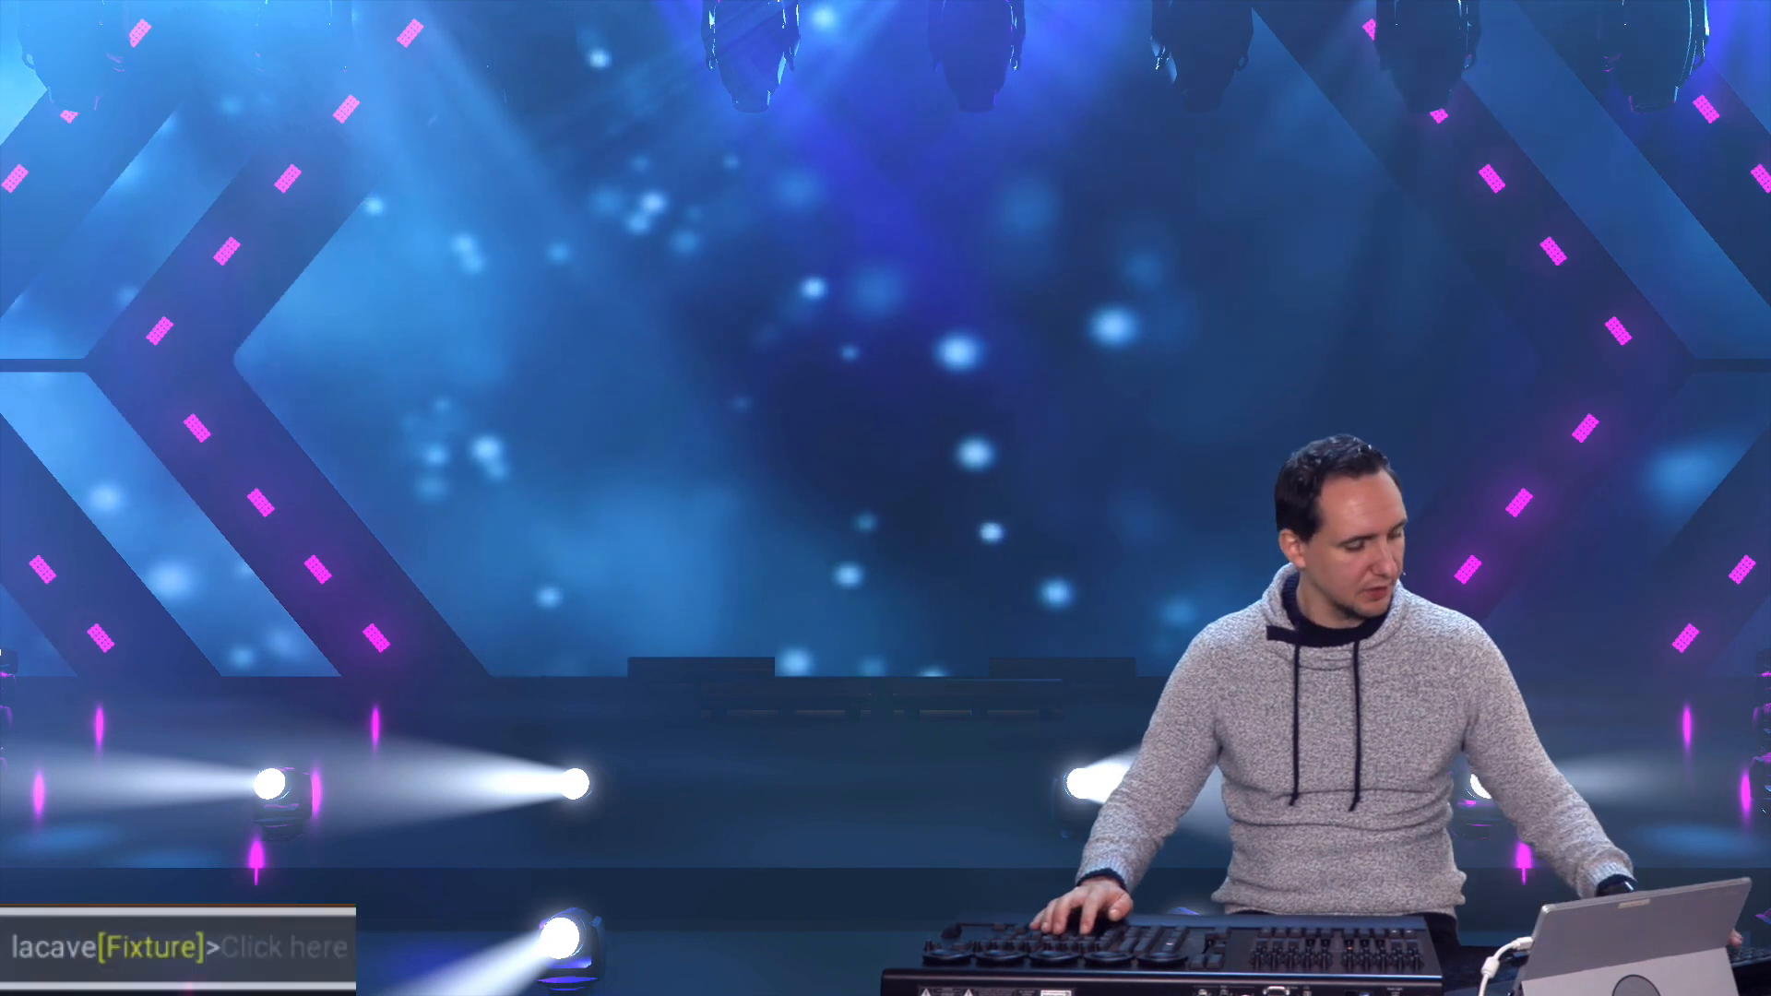
Step: Select fixtures 701 Thru 708 and set their Dimmer delay to 0 Thru 1 seconds
type("701 Thru 708")
key("Return")
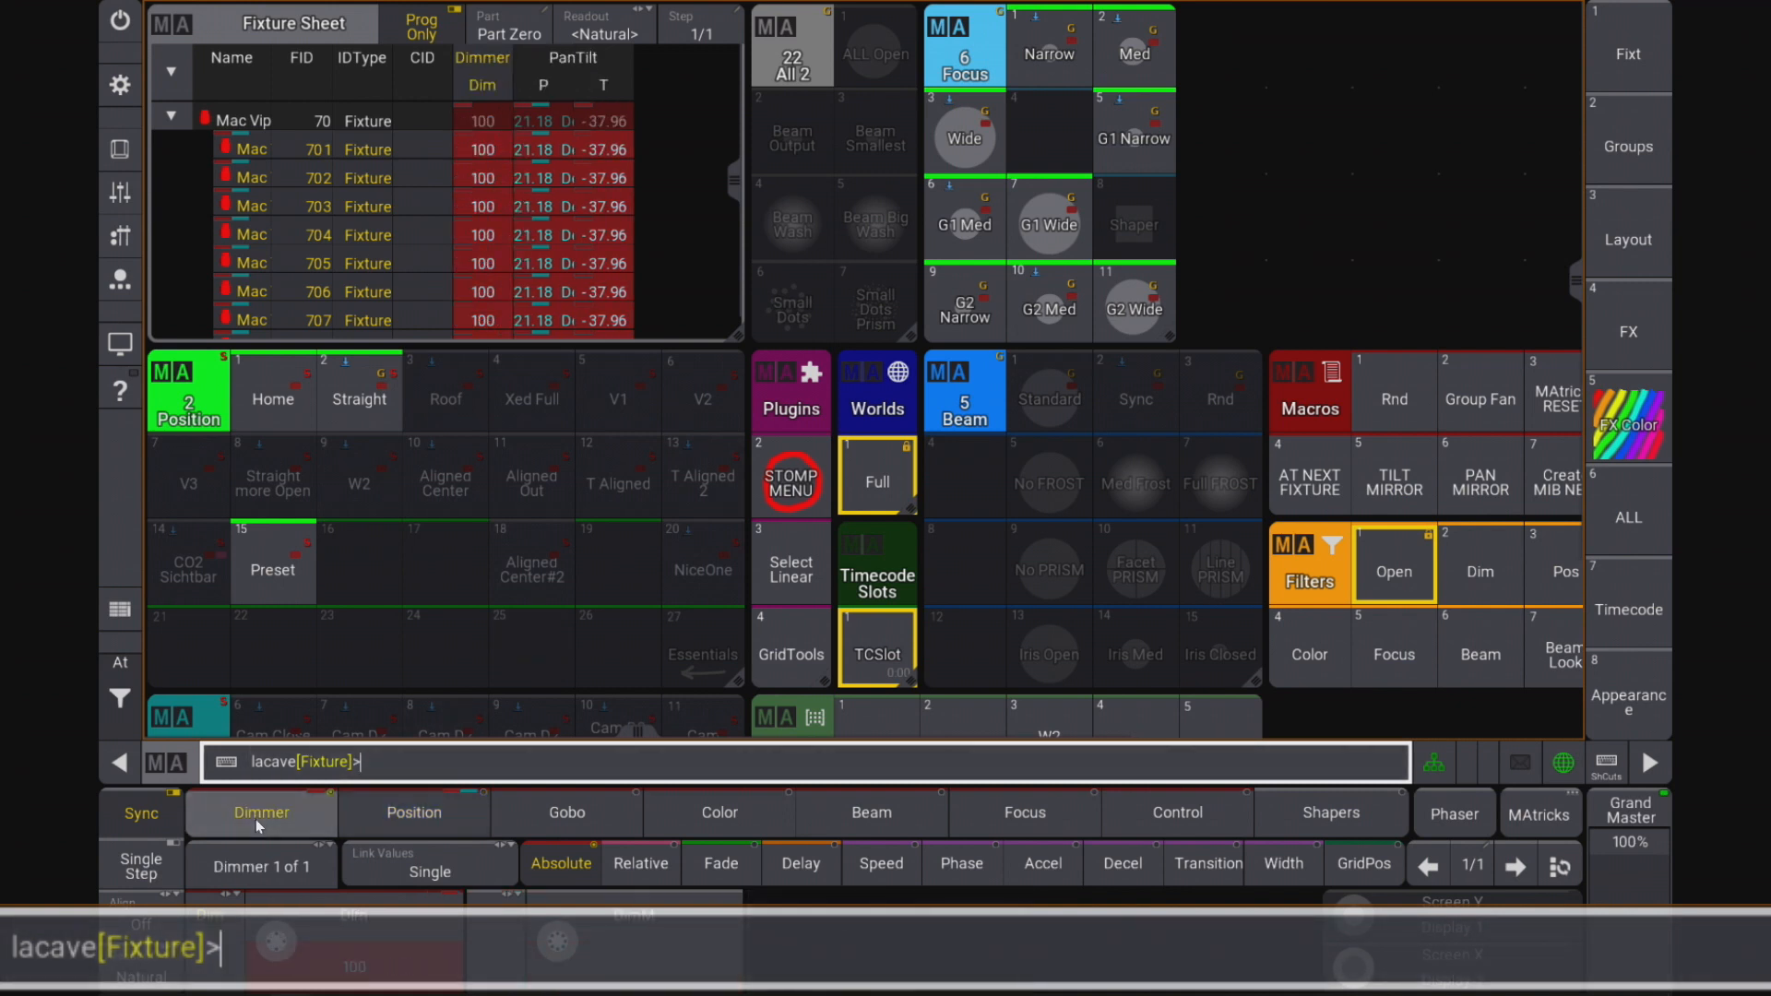
left_click(256, 820)
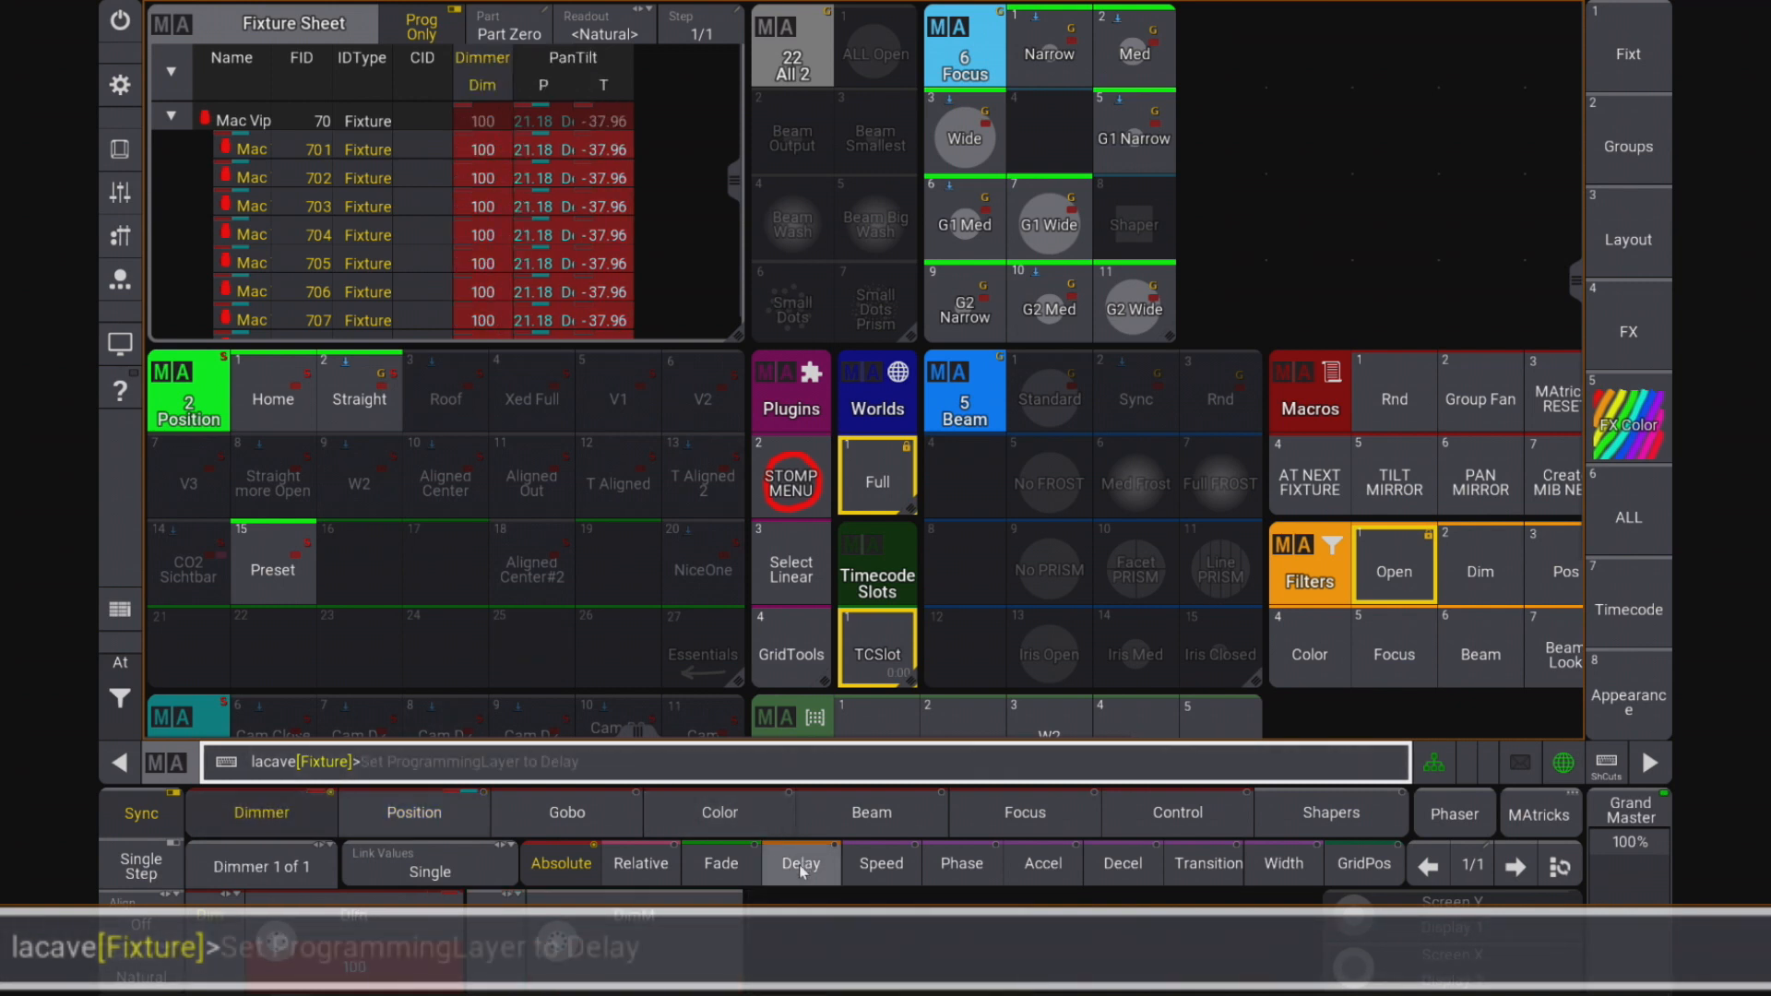
left_click(799, 865)
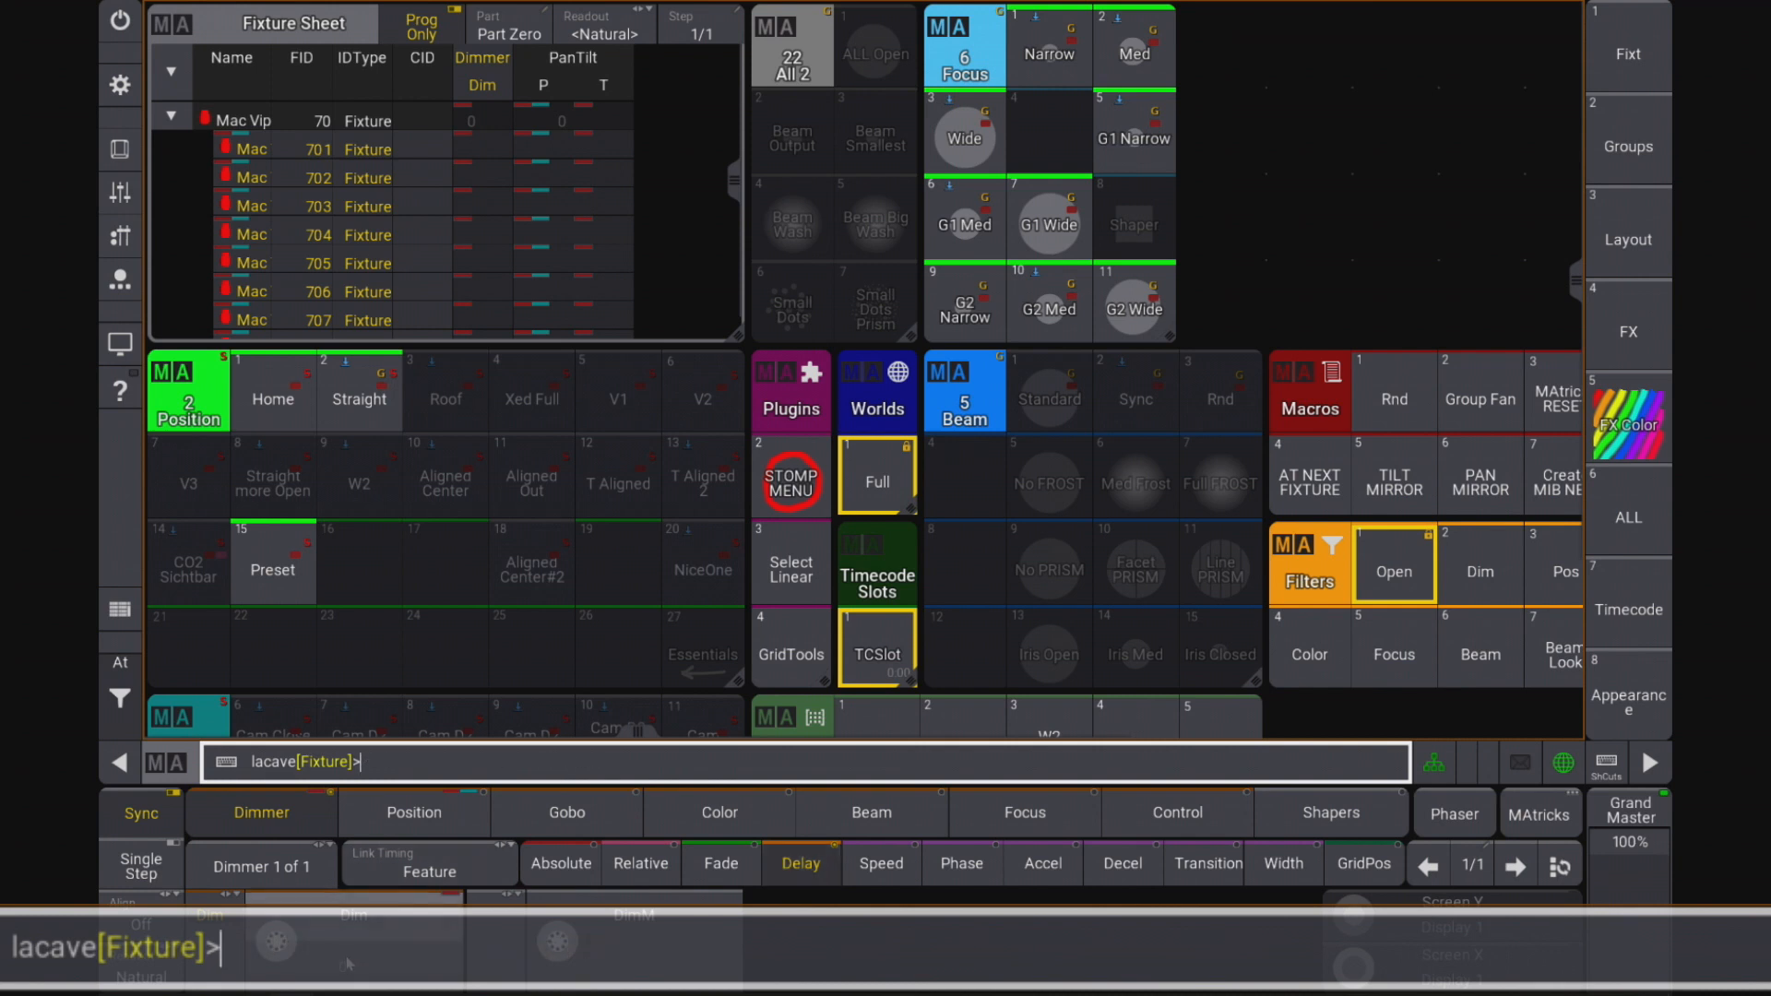
left_click(349, 965)
left_click(446, 575)
left_click(633, 452)
left_click(456, 518)
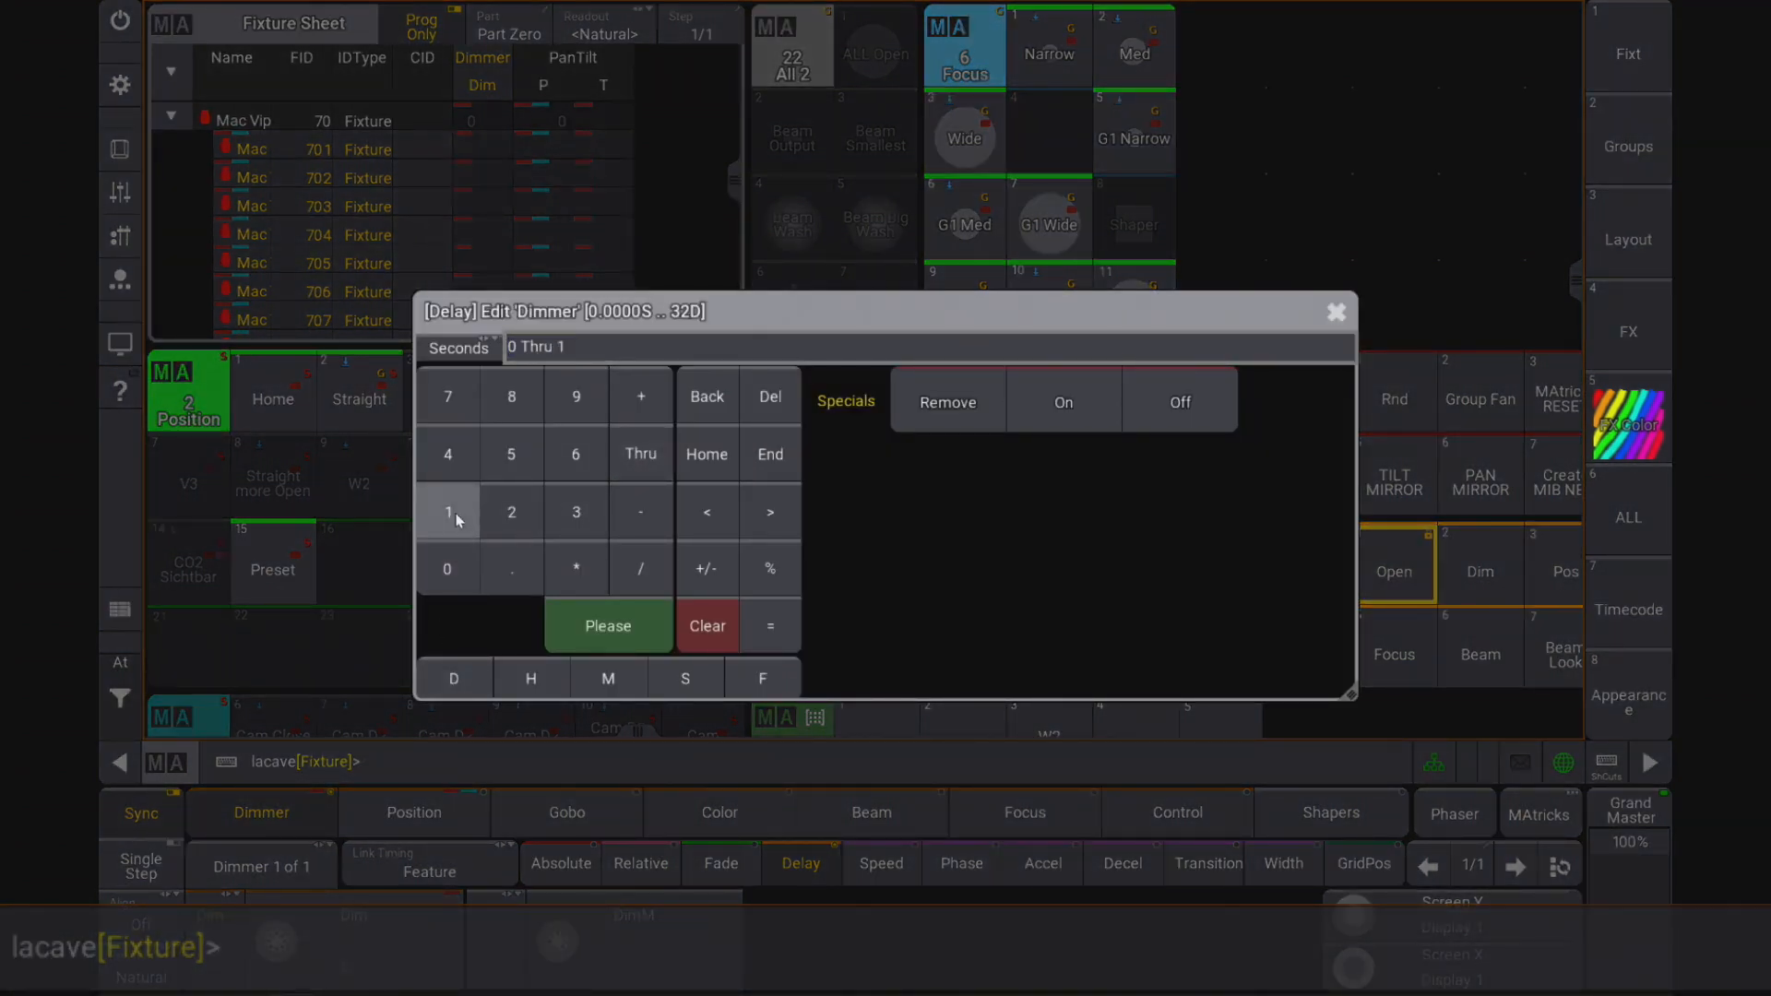
left_click(586, 626)
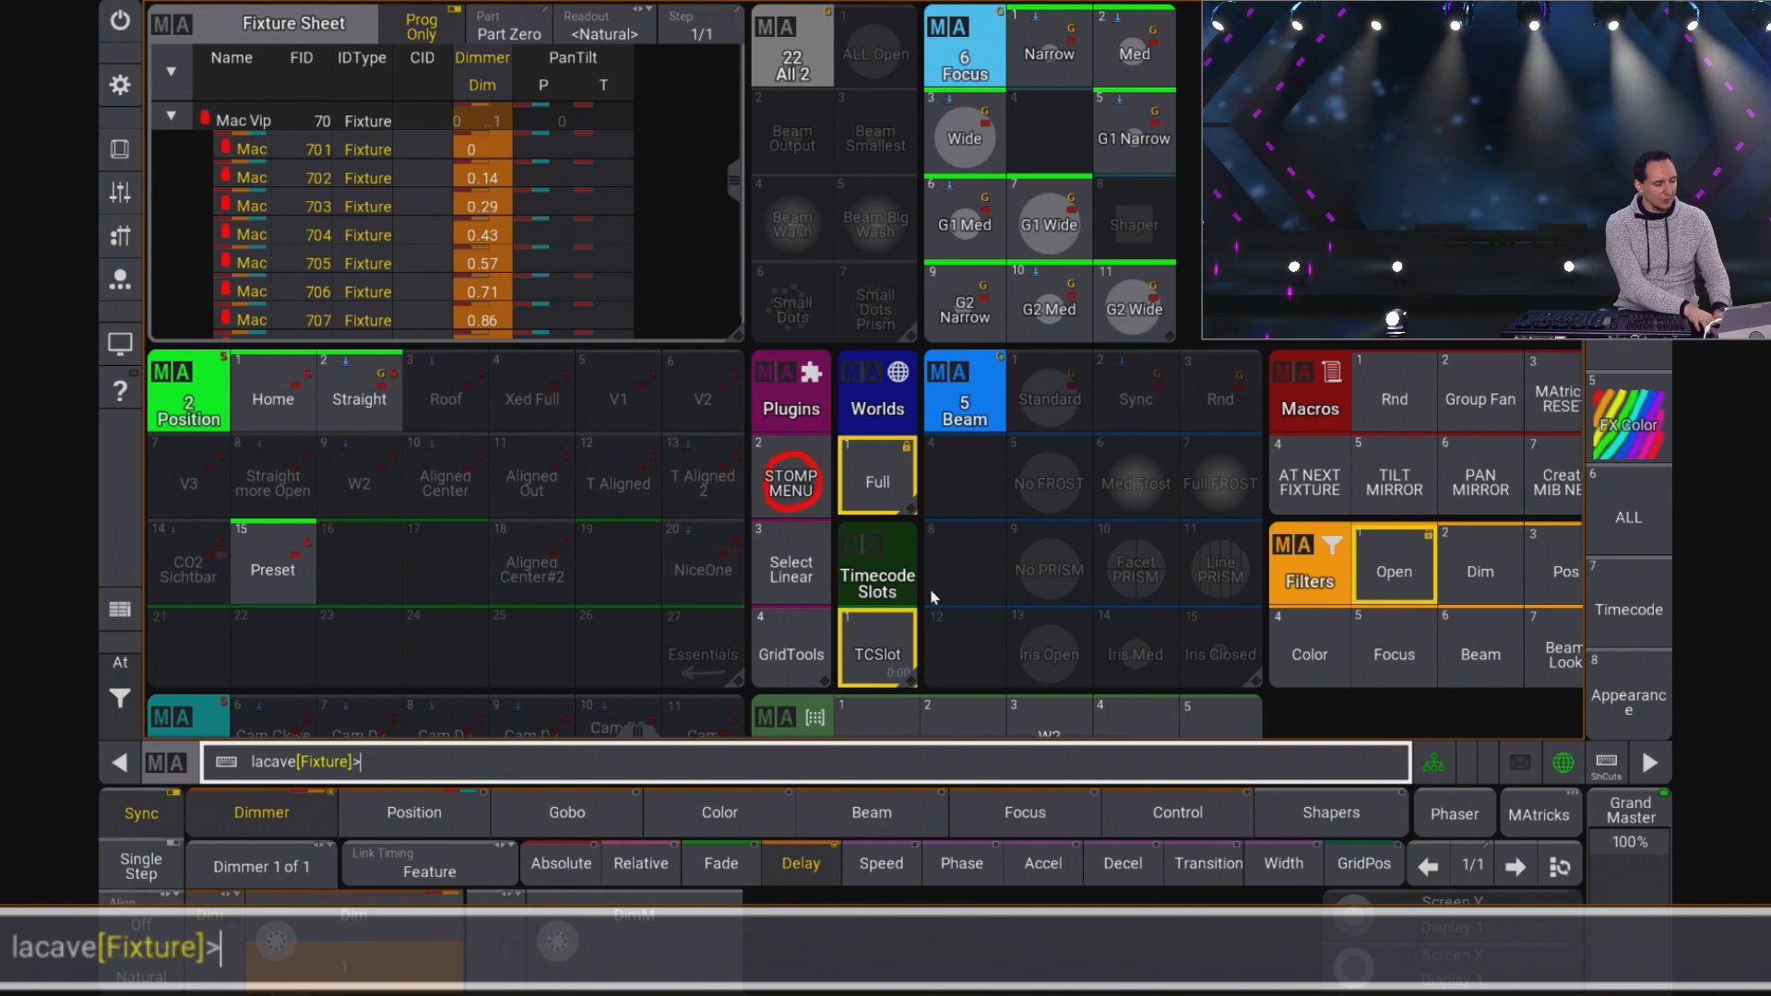
Step: Set the Dimmer fade time of the selected fixtures to 5 seconds
left_click(718, 876)
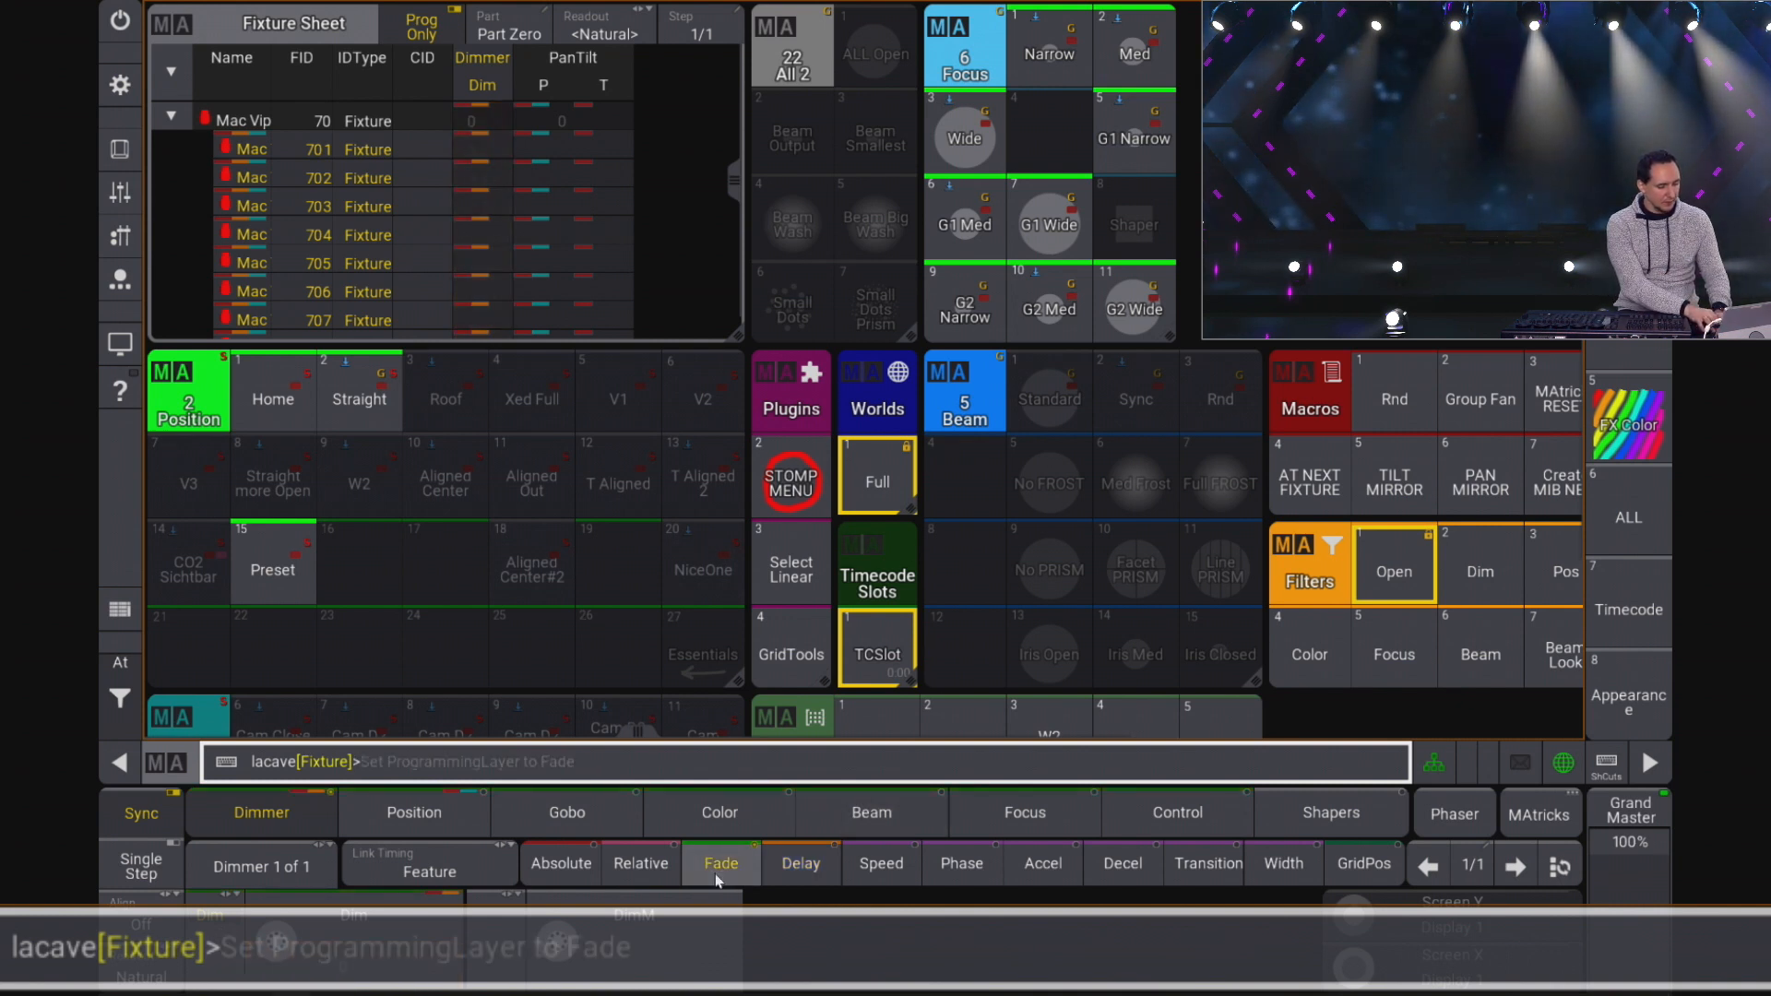
left_click(365, 922)
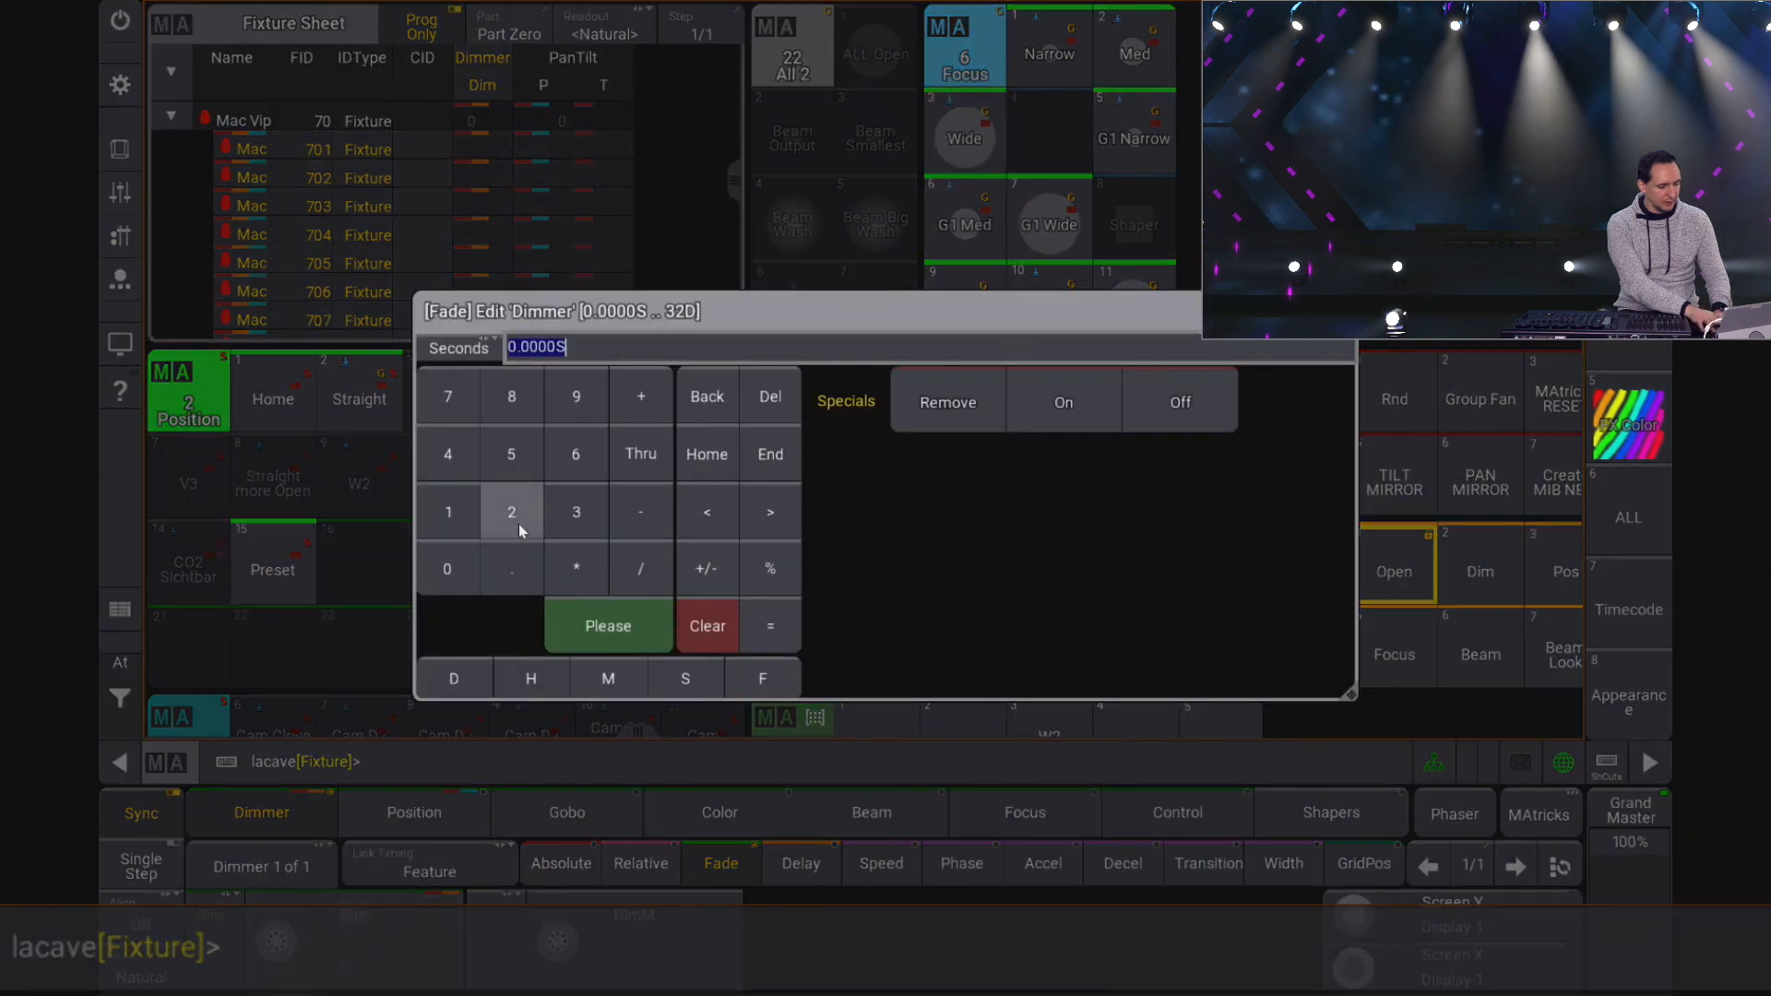
left_click(517, 465)
left_click(574, 631)
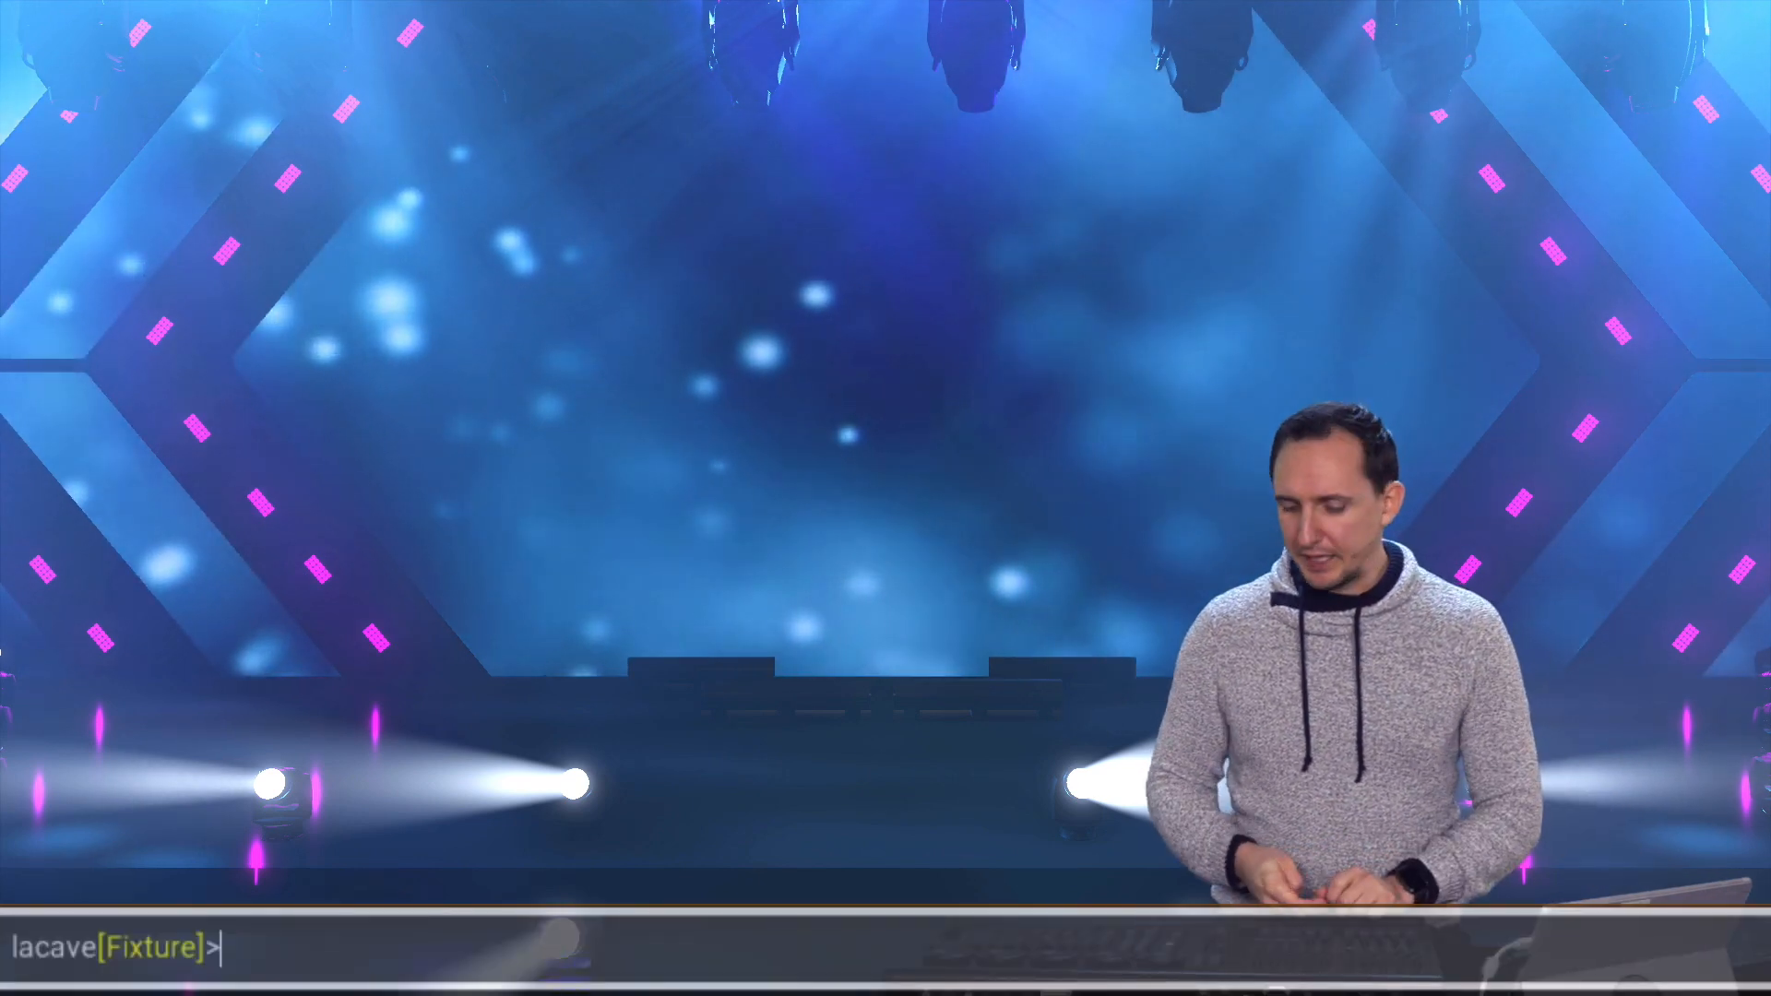
Step: Select fixtures 701 Thru 708 again and set their dimmers At Full
type("701 Thru 70")
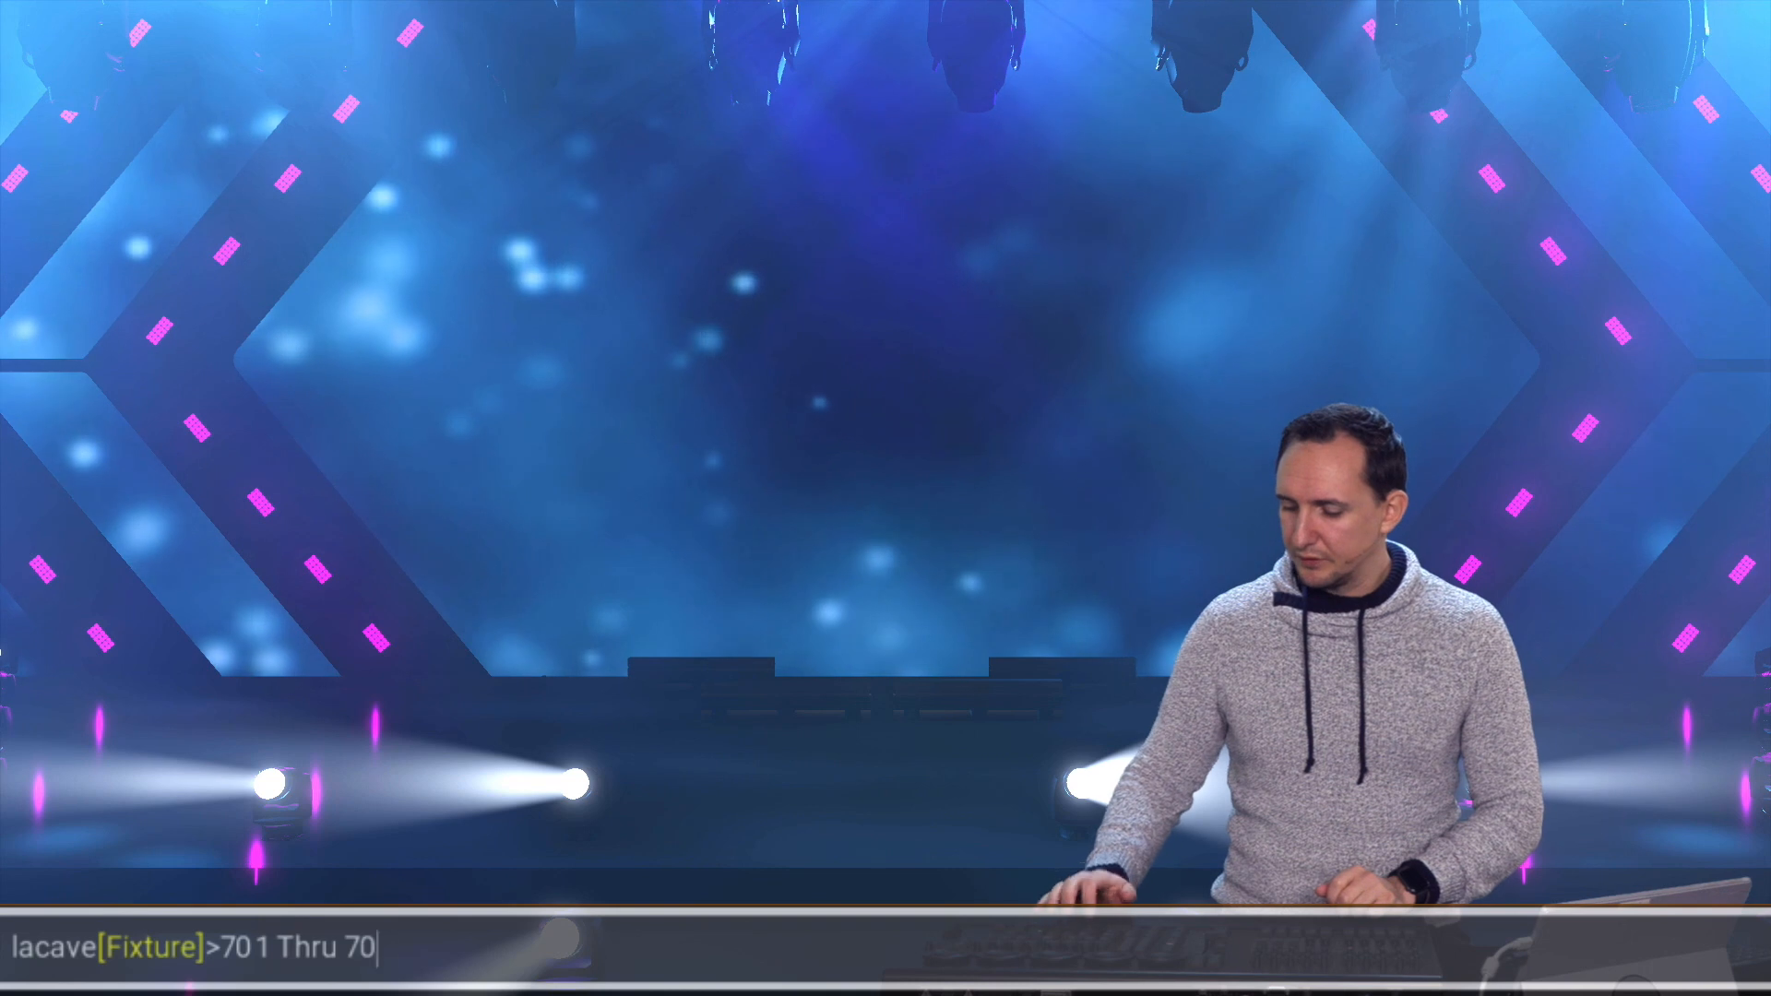
key("Return")
type("At Full")
key("Return")
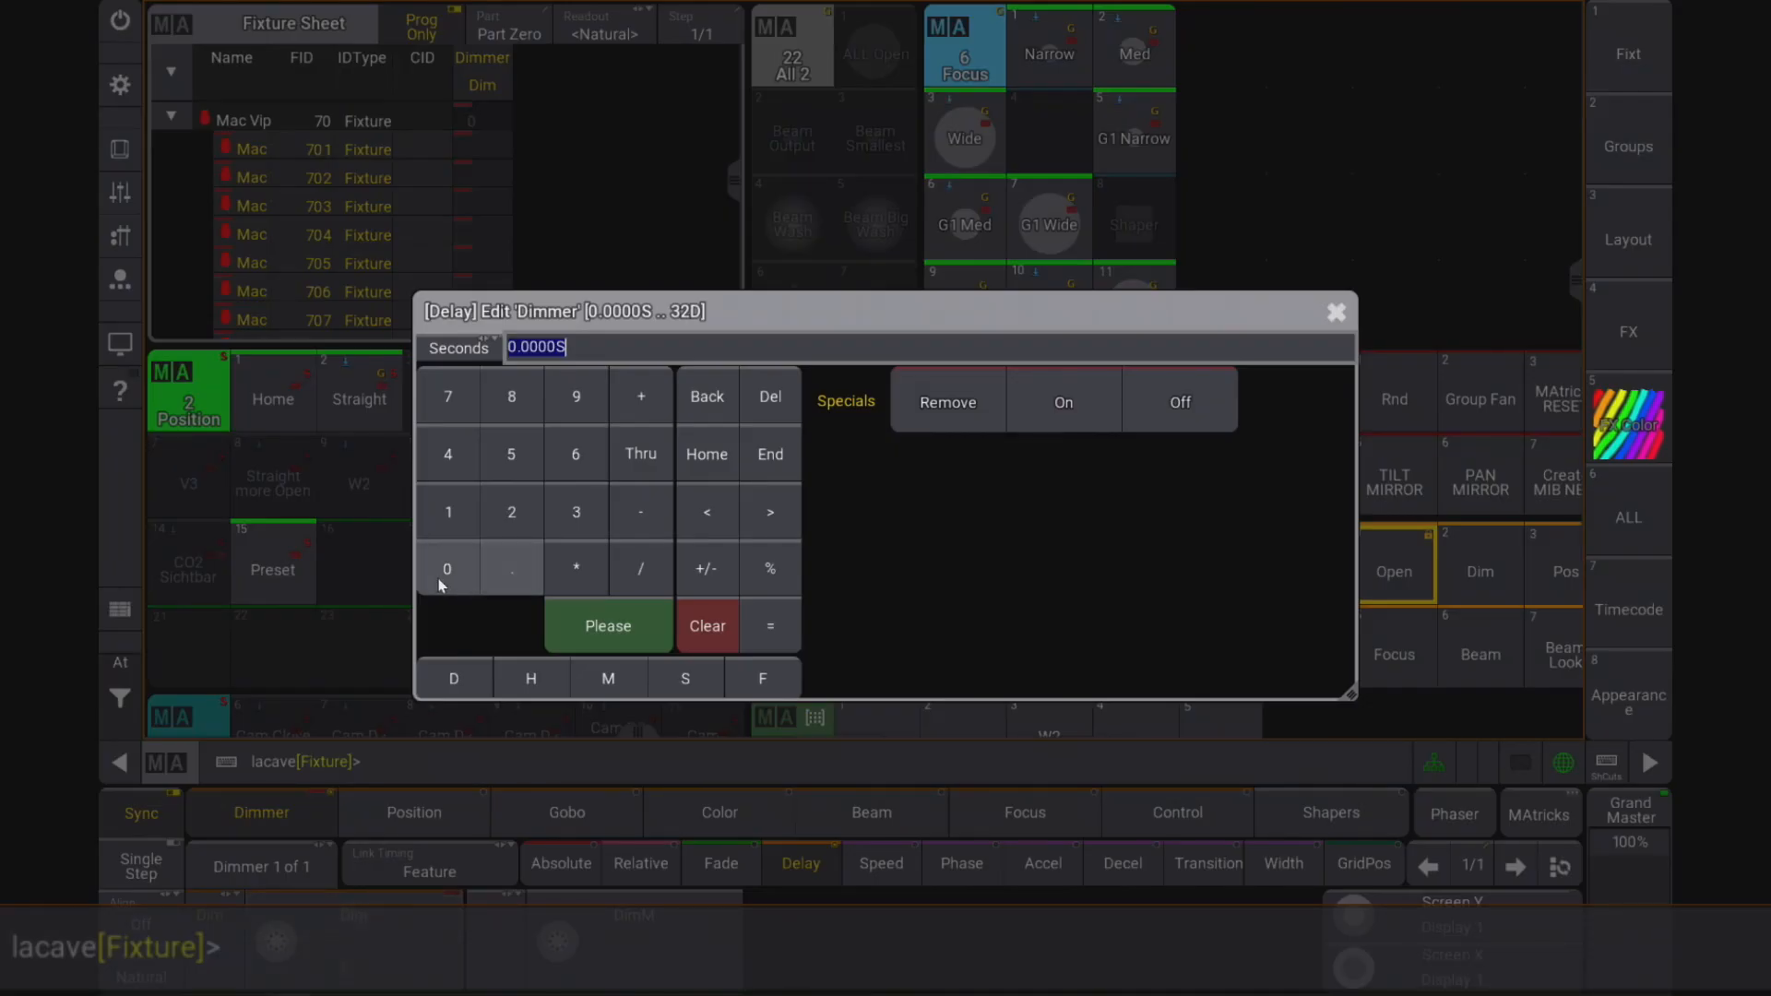
Step: Spread the Dimmer delay across the selected fixtures with 0 Thru 1 seconds
left_click(444, 572)
left_click(649, 457)
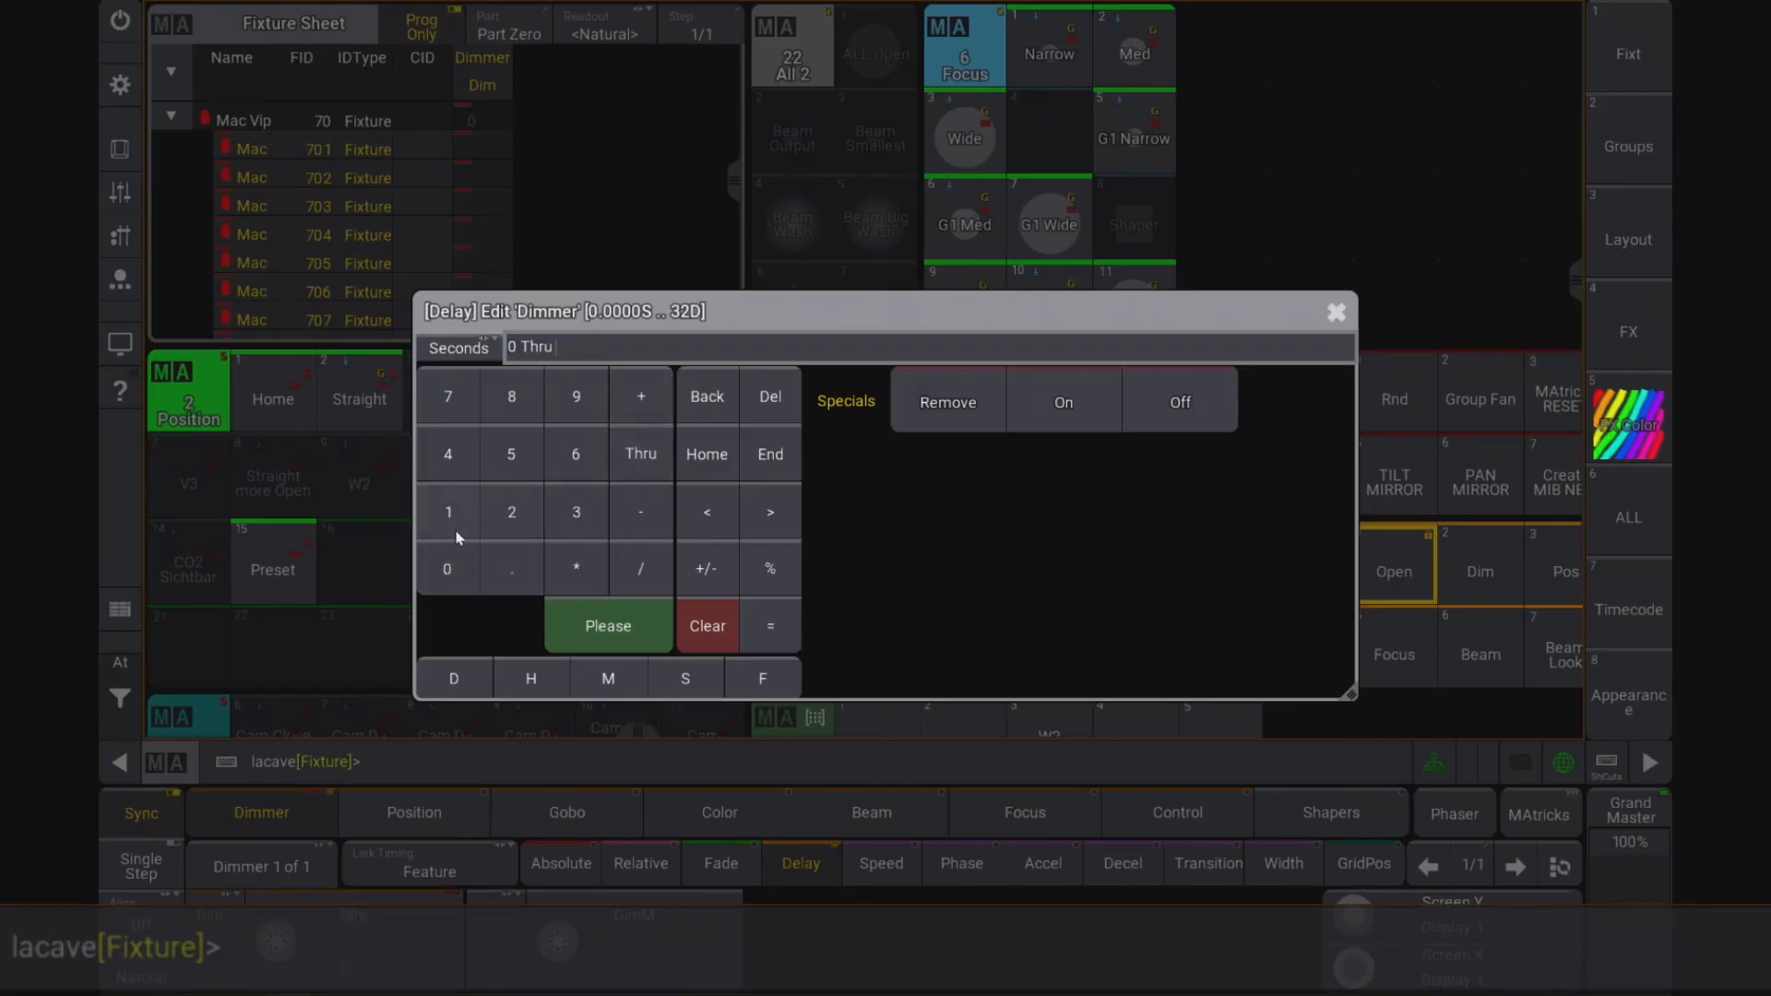
left_click(608, 625)
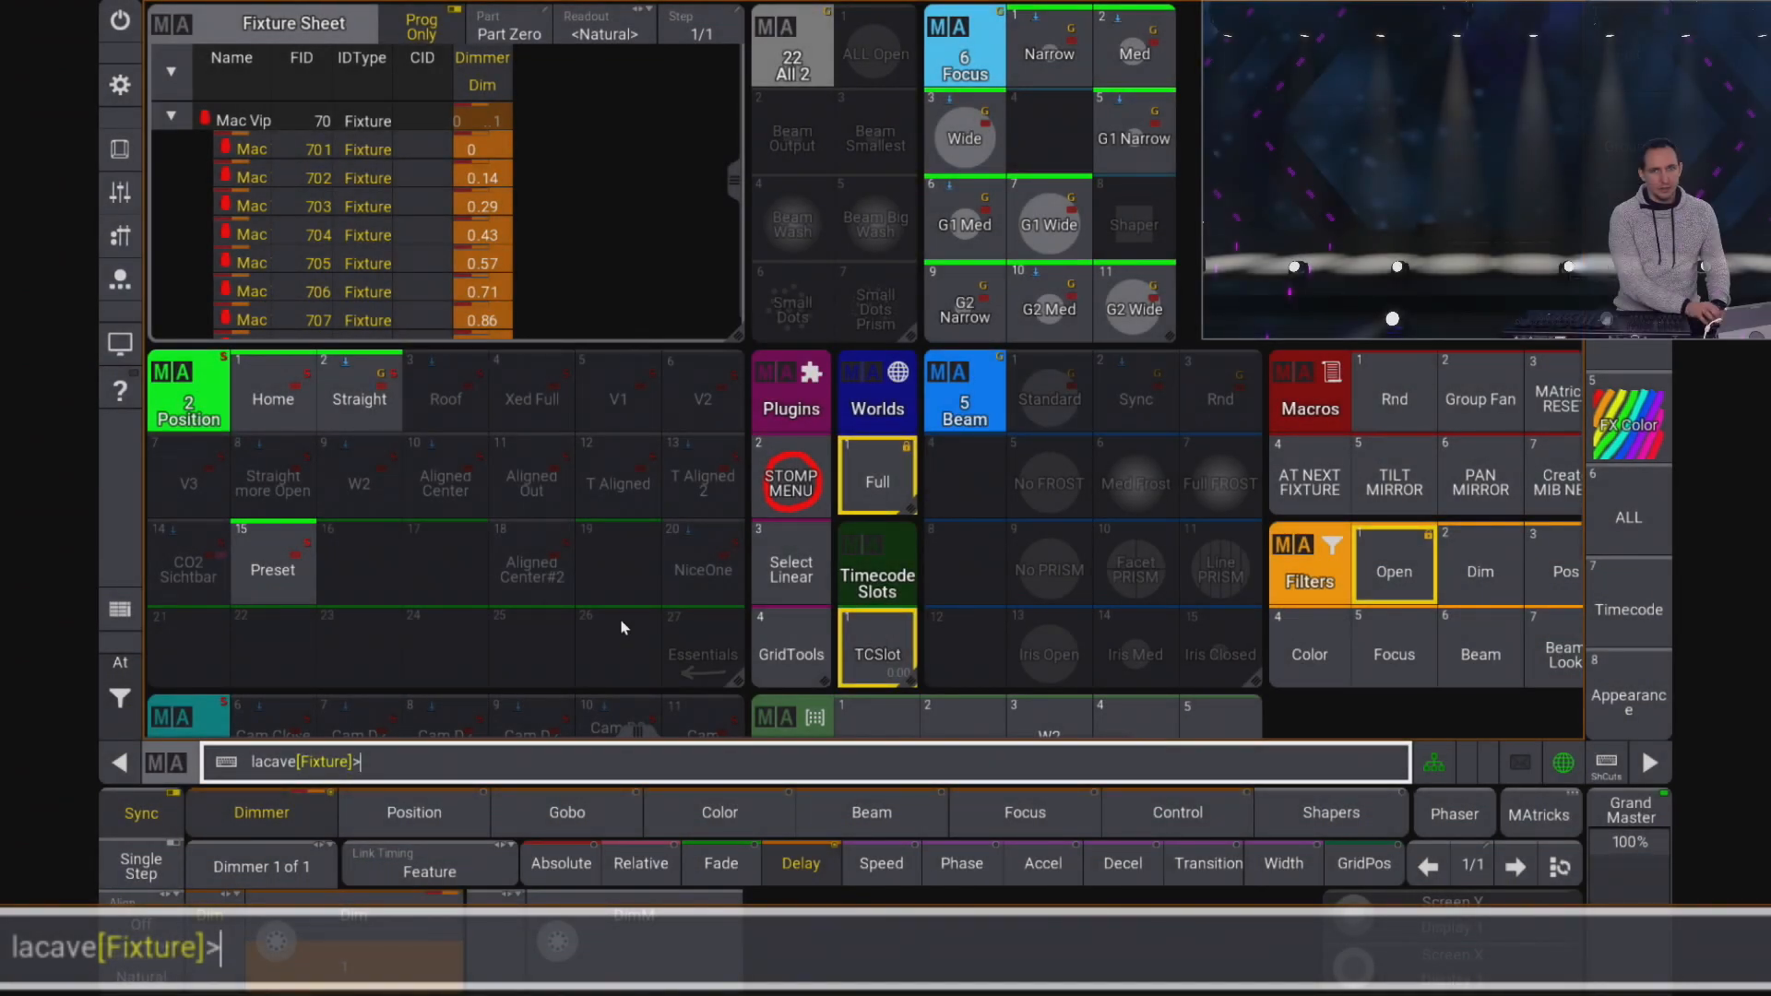
key("Return")
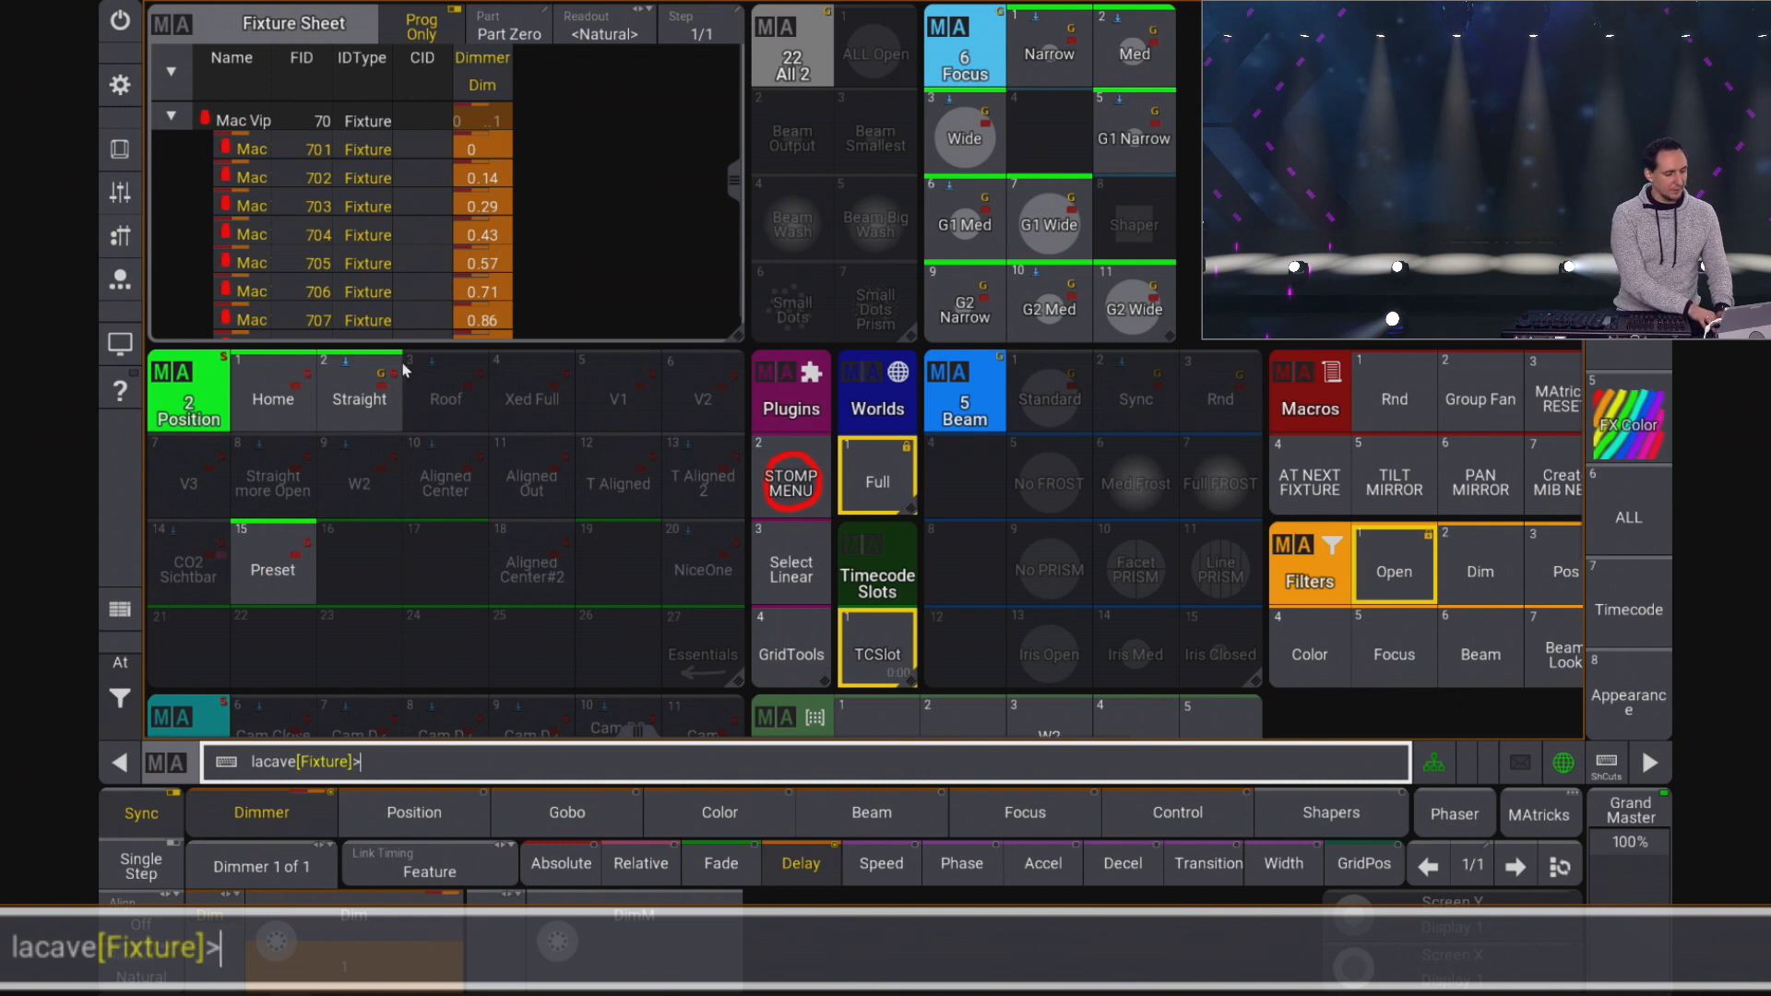
Step: Store the programmed dimmer values and delays on the empty executor 201 of page 3 and close the Playback Controls
left_click(118, 153)
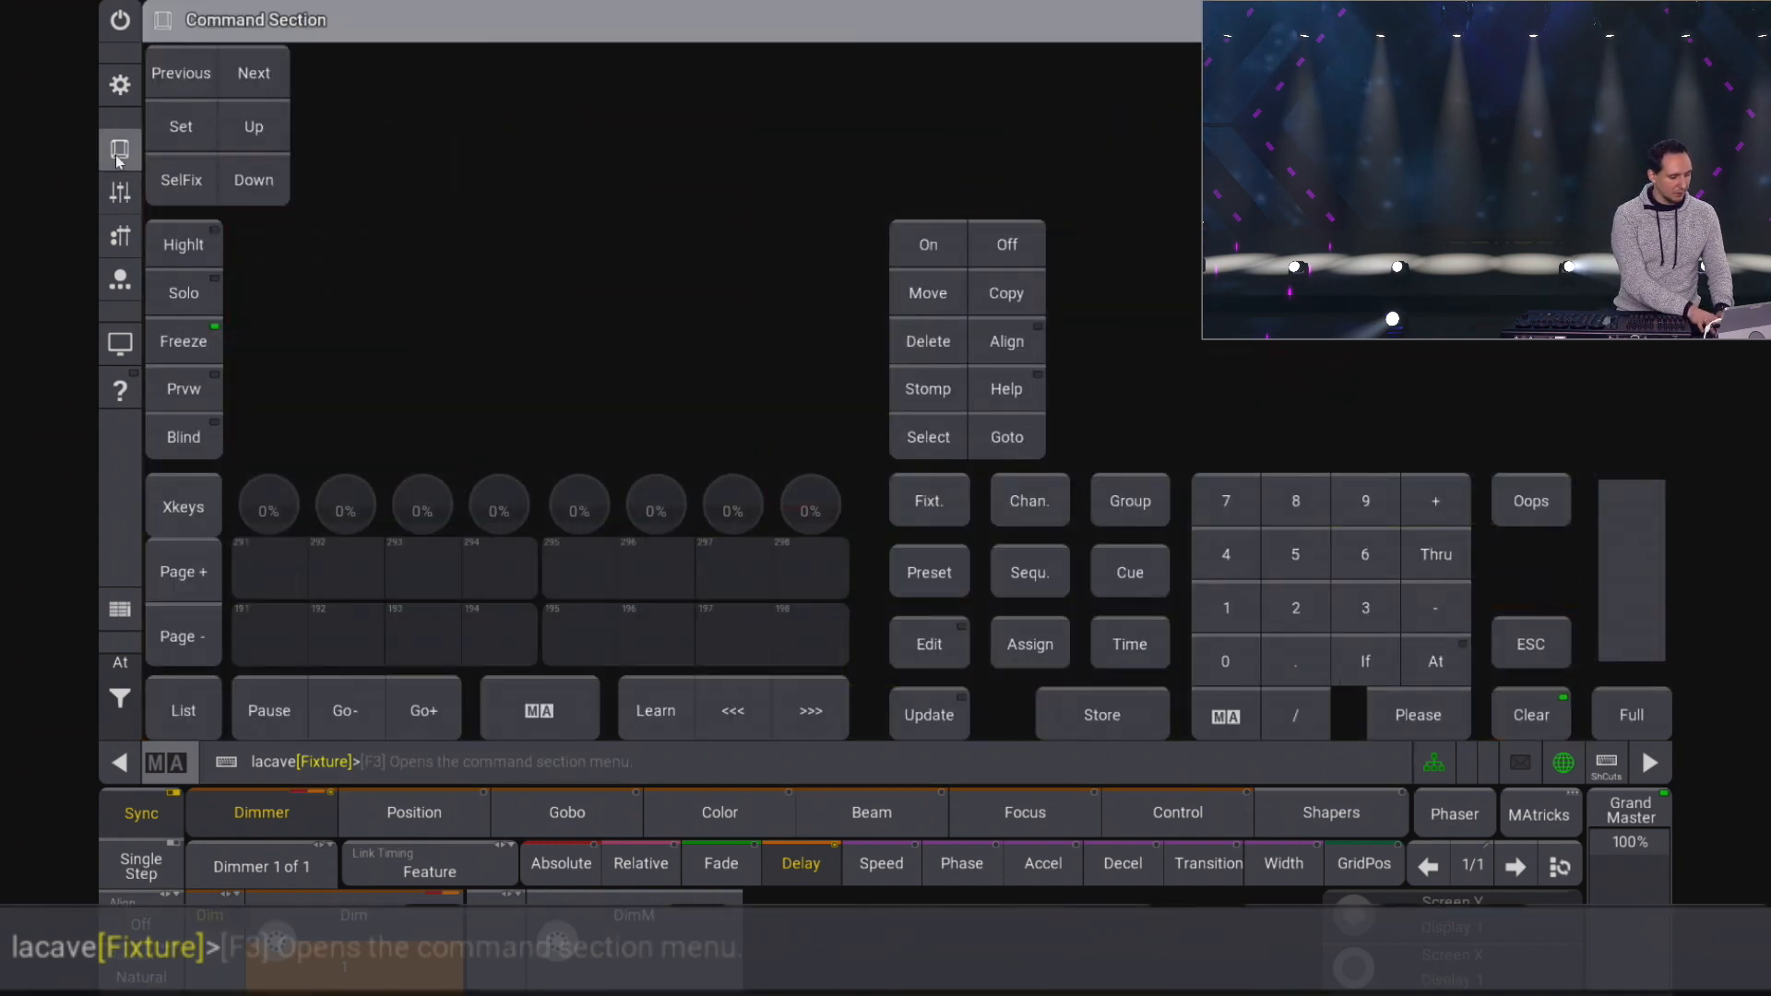
left_click(1103, 715)
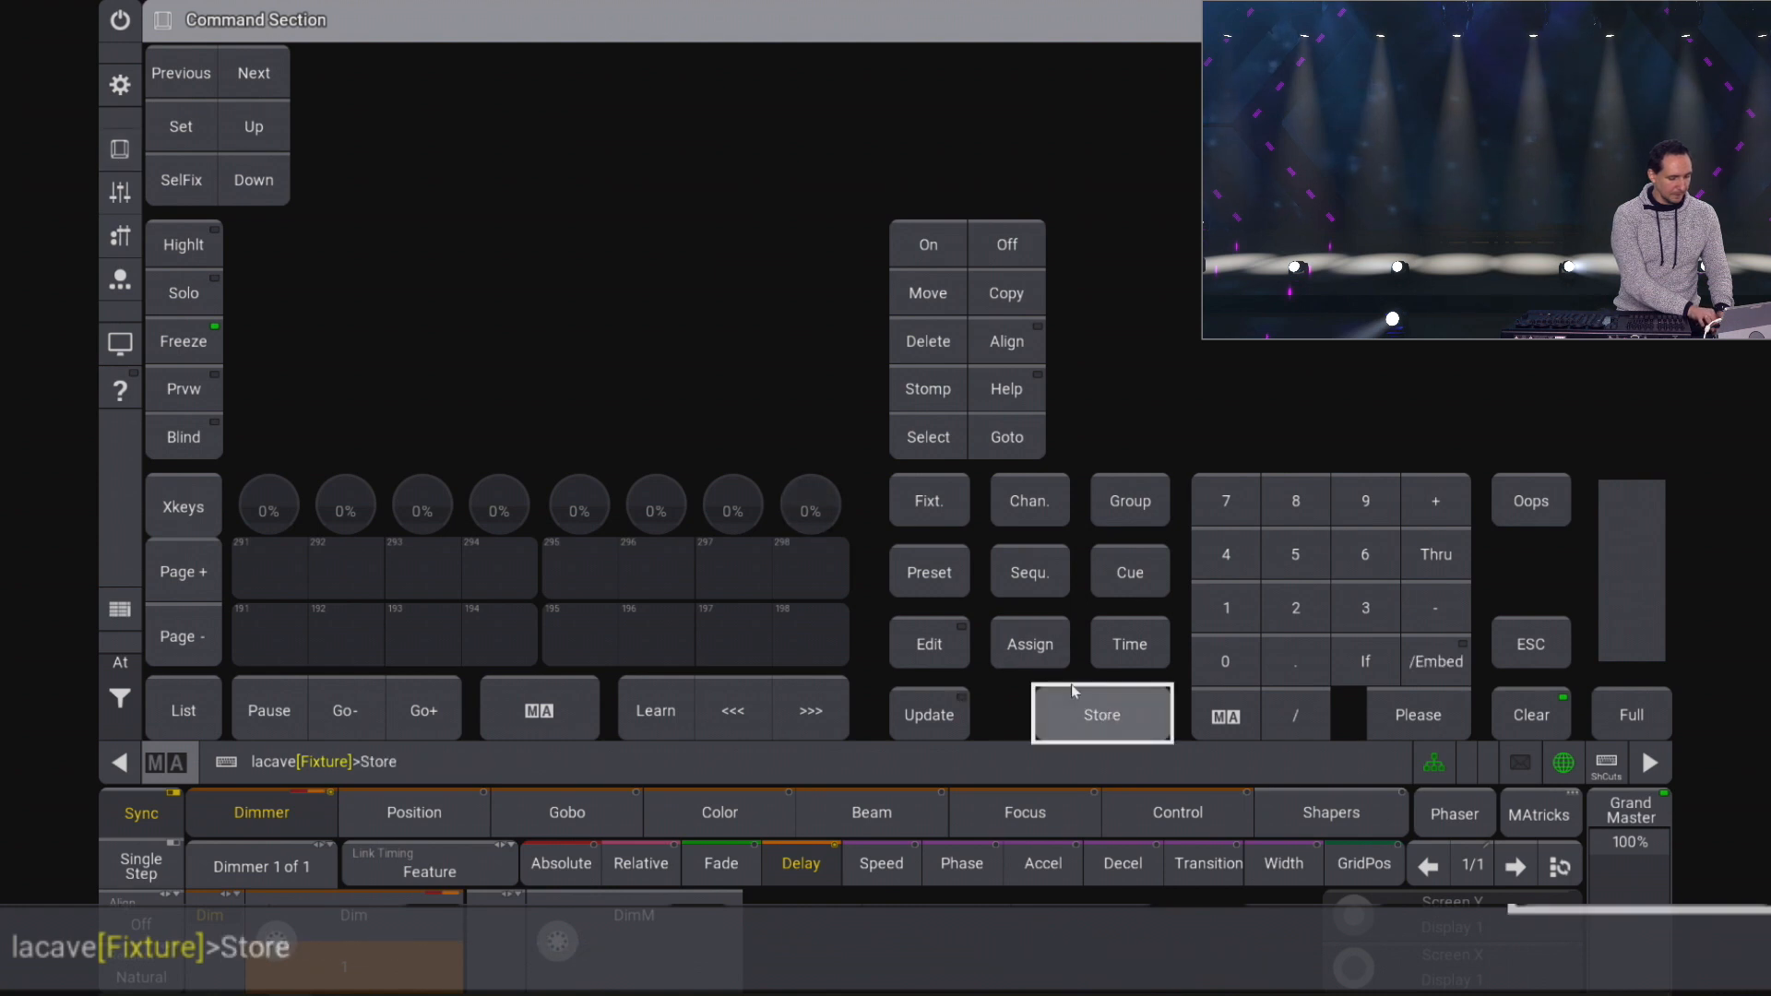
left_click(118, 238)
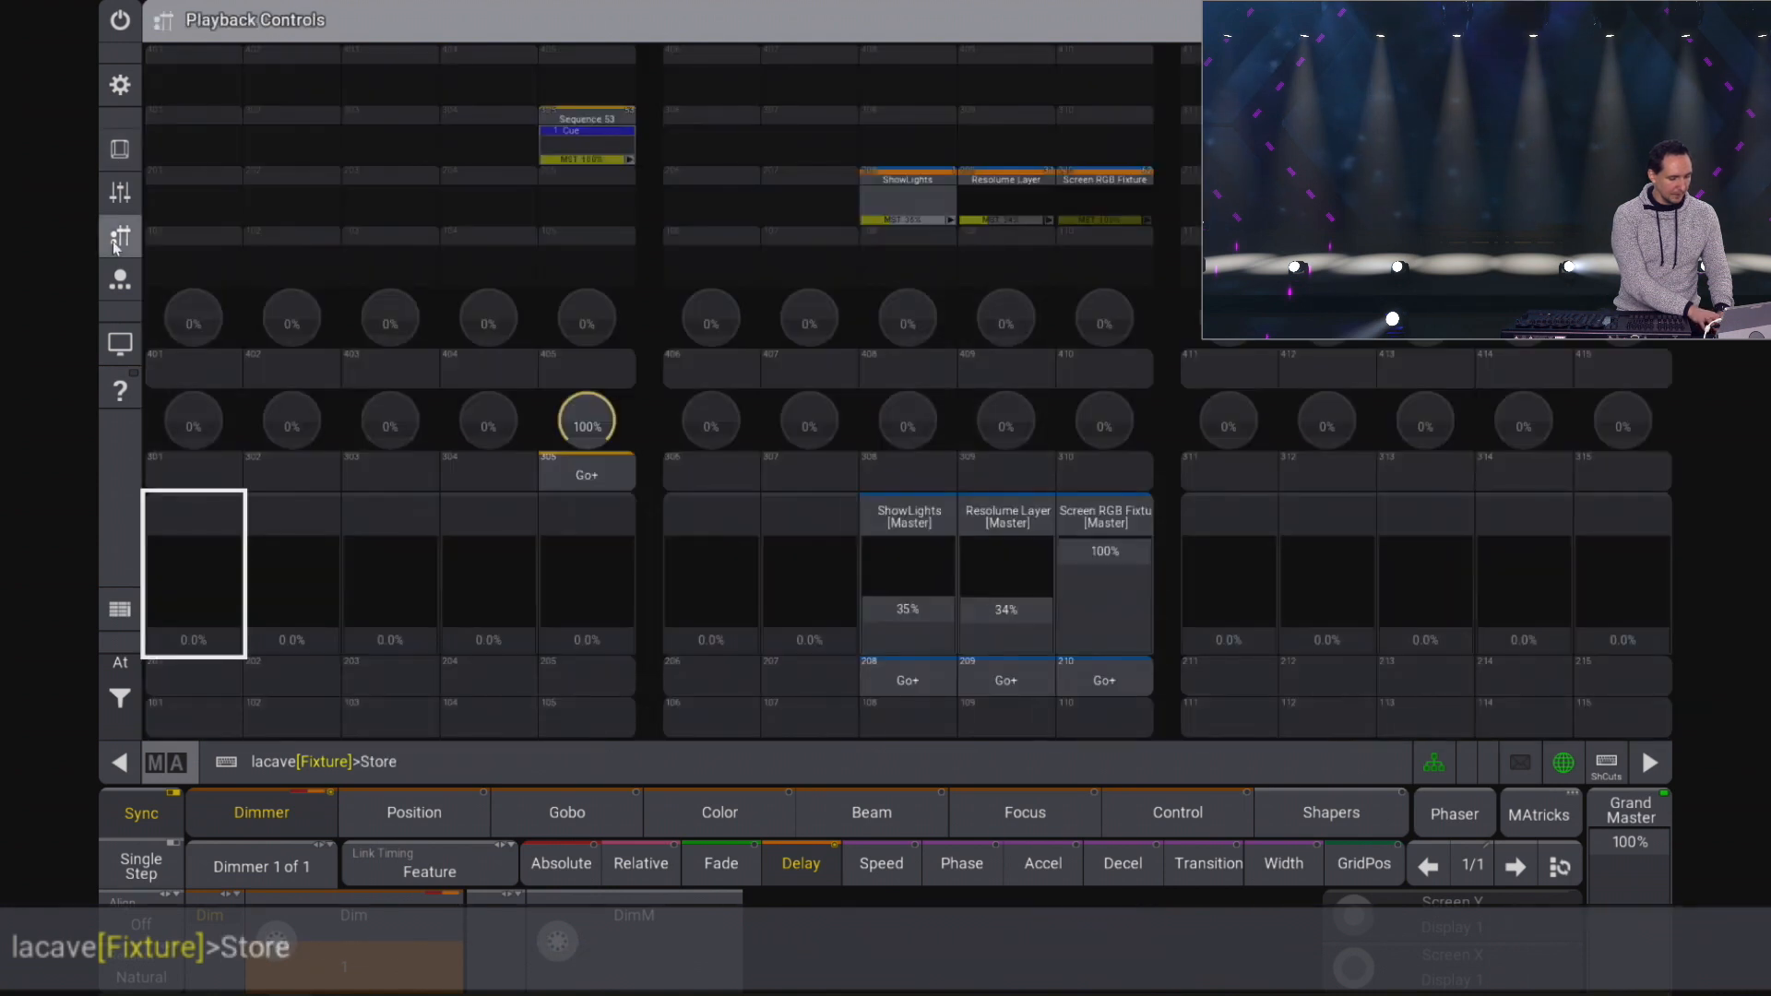
left_click(194, 679)
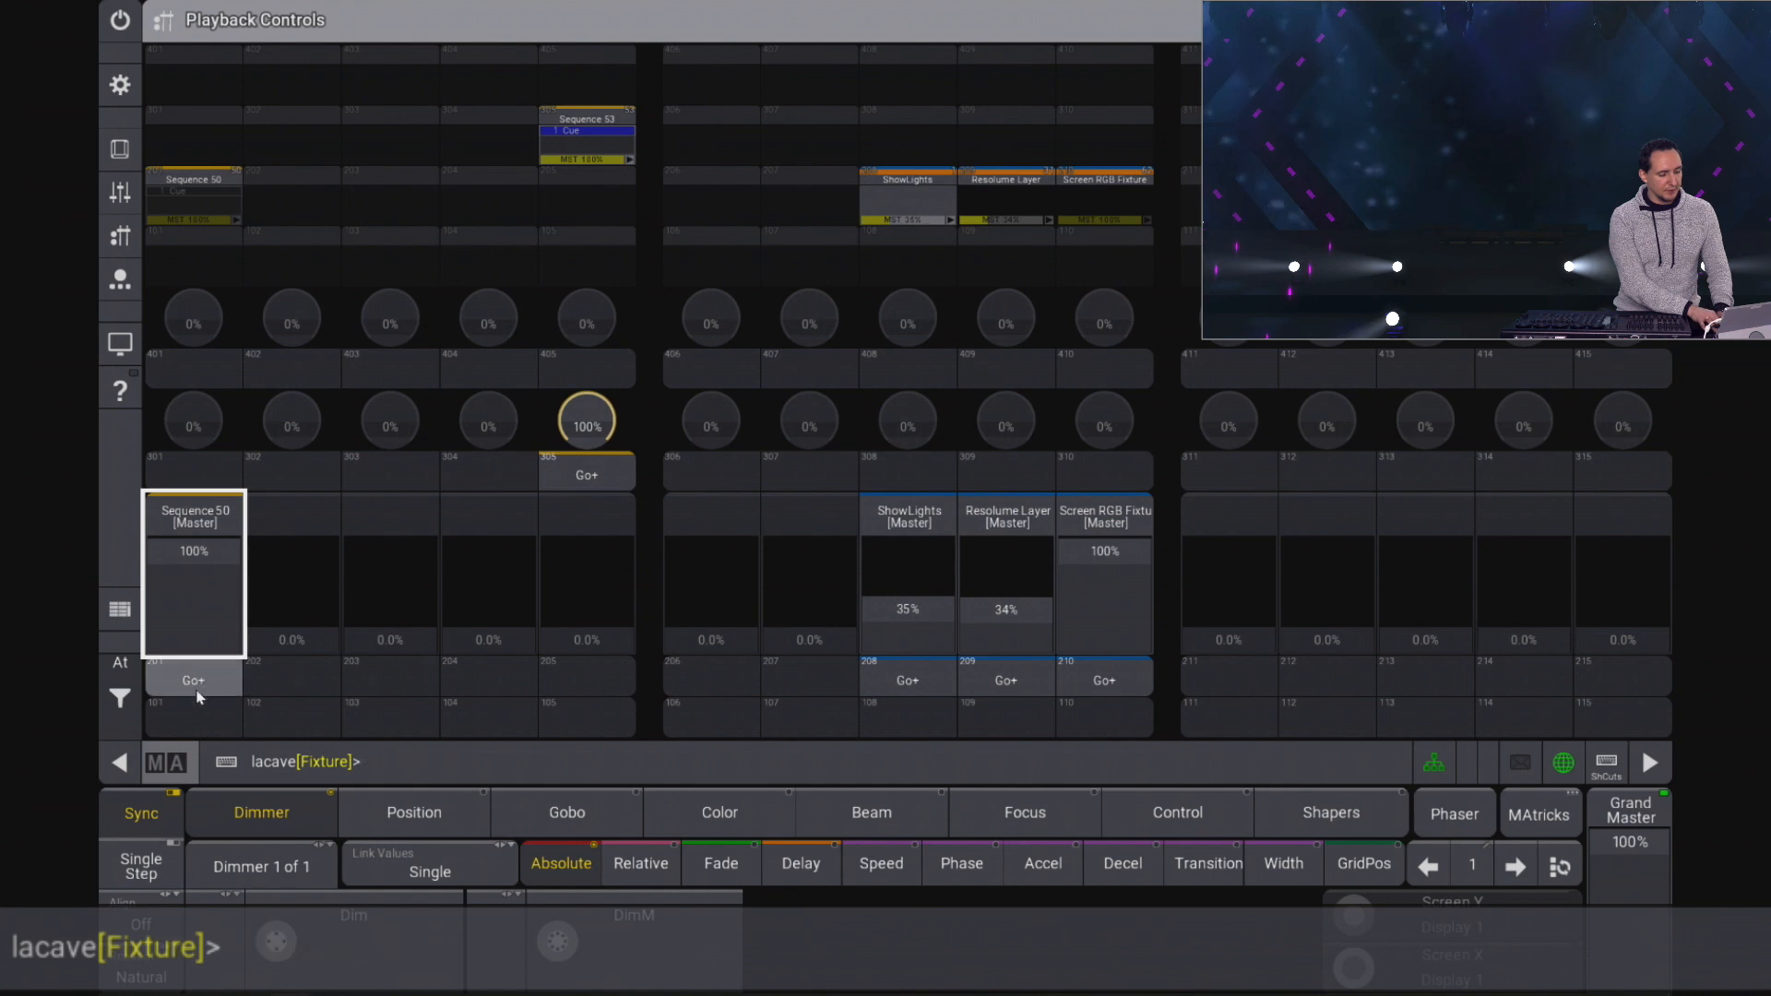
key("Escape")
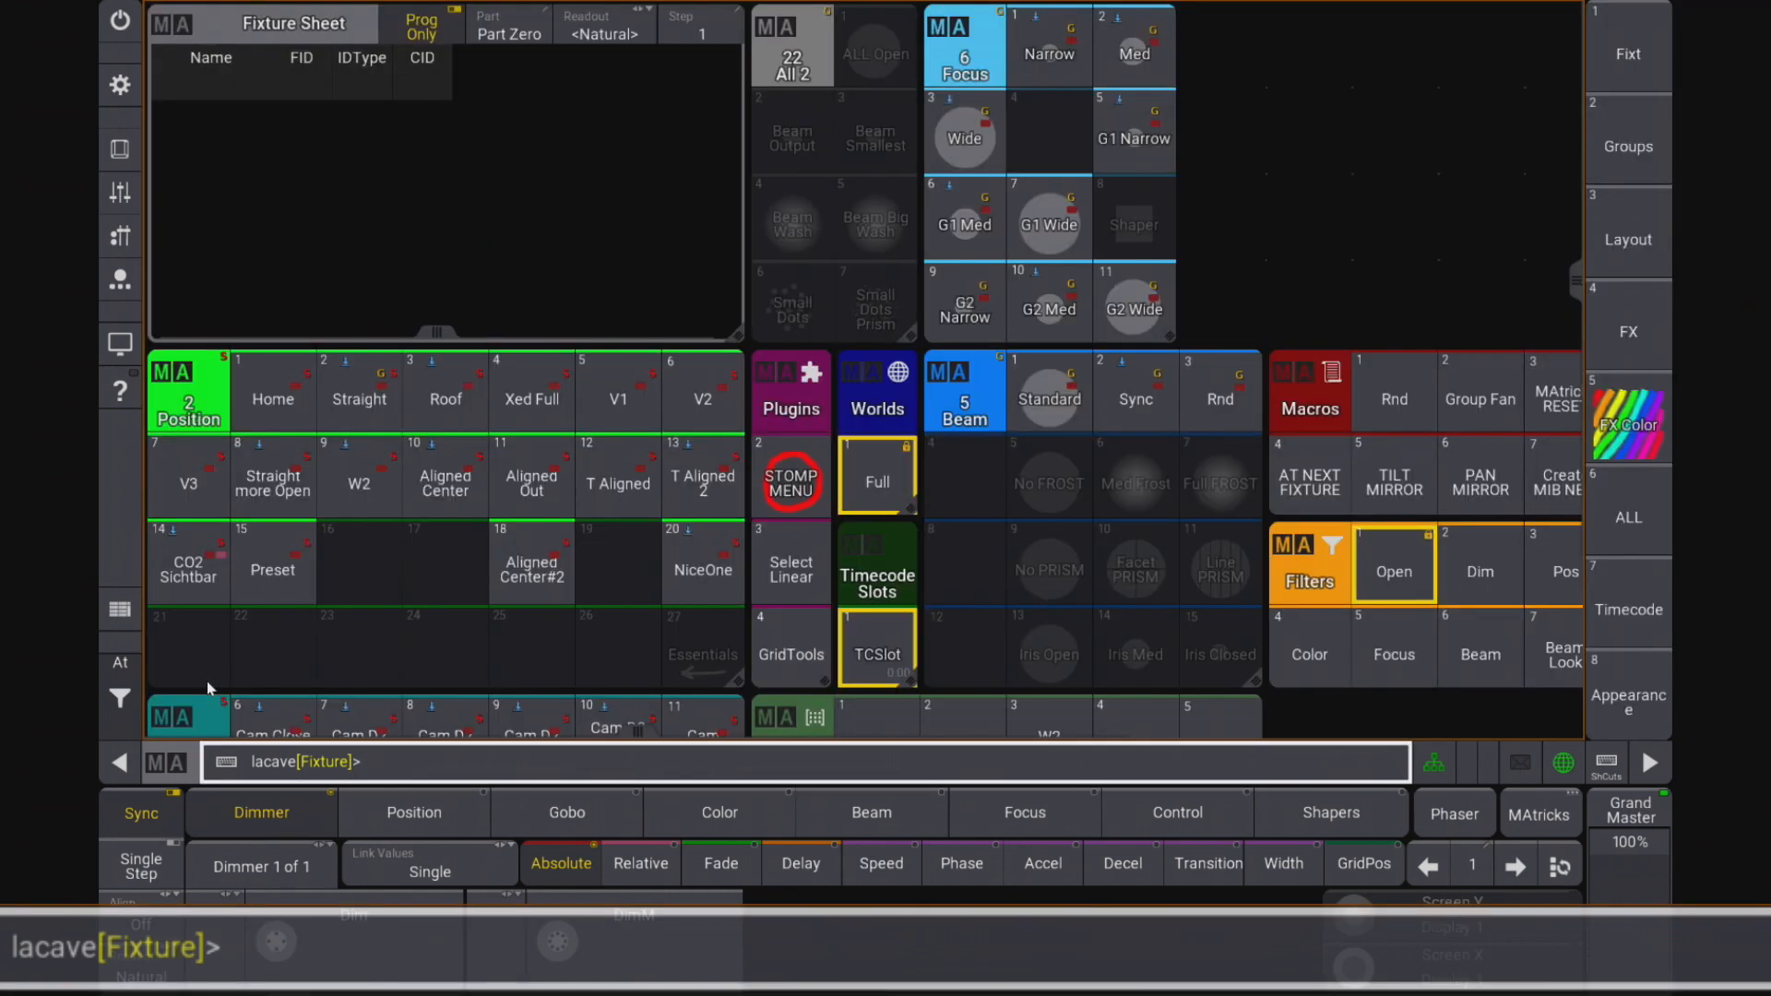
Step: Open the assignment settings of executor 201 and change its fader function to Temp
type("Assign")
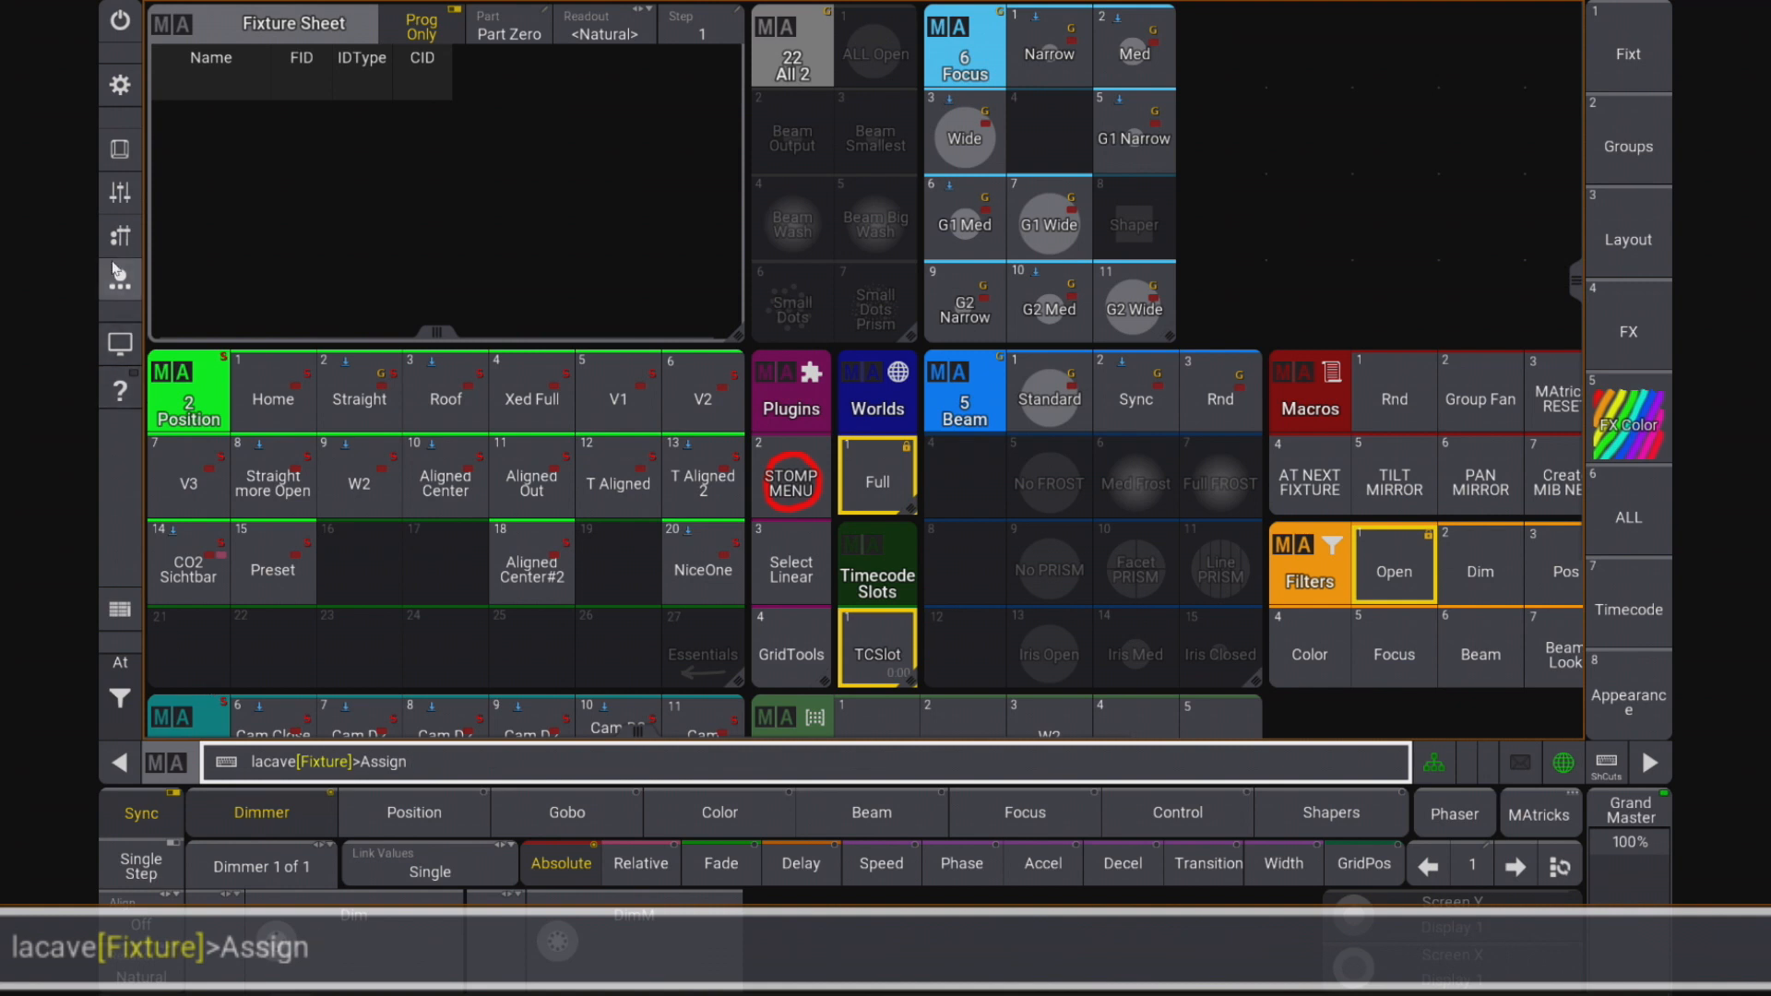
left_click(118, 244)
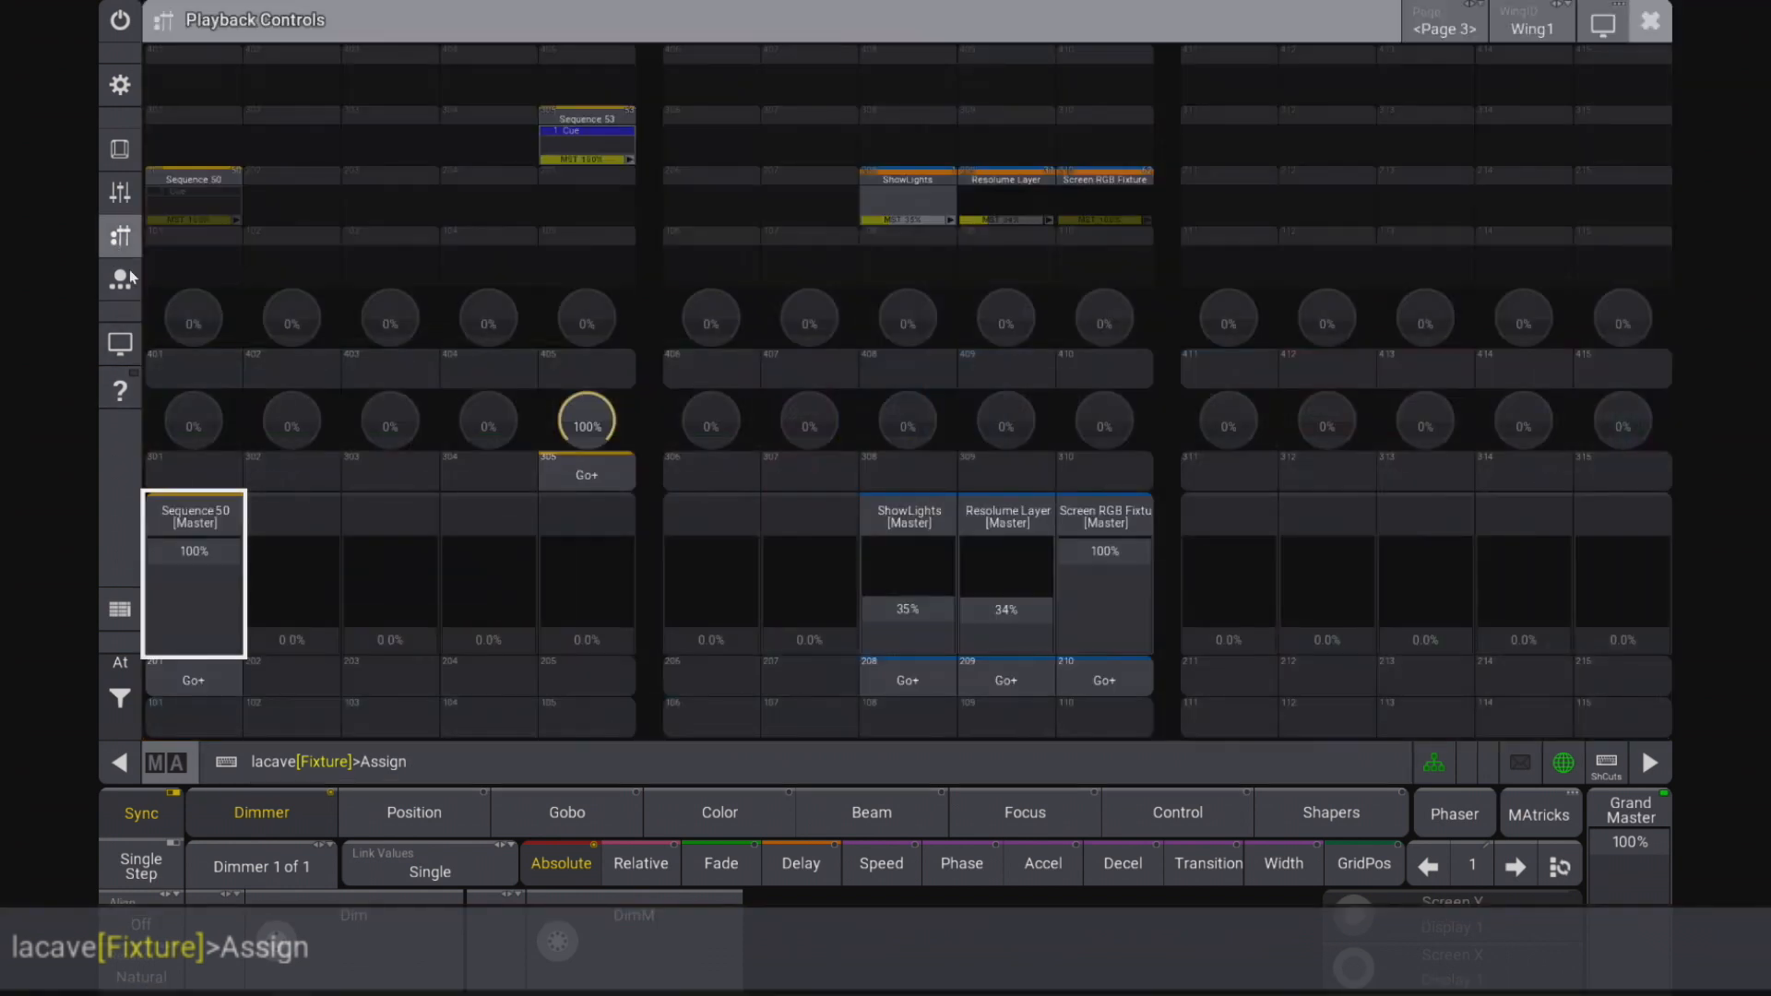
left_click(208, 682)
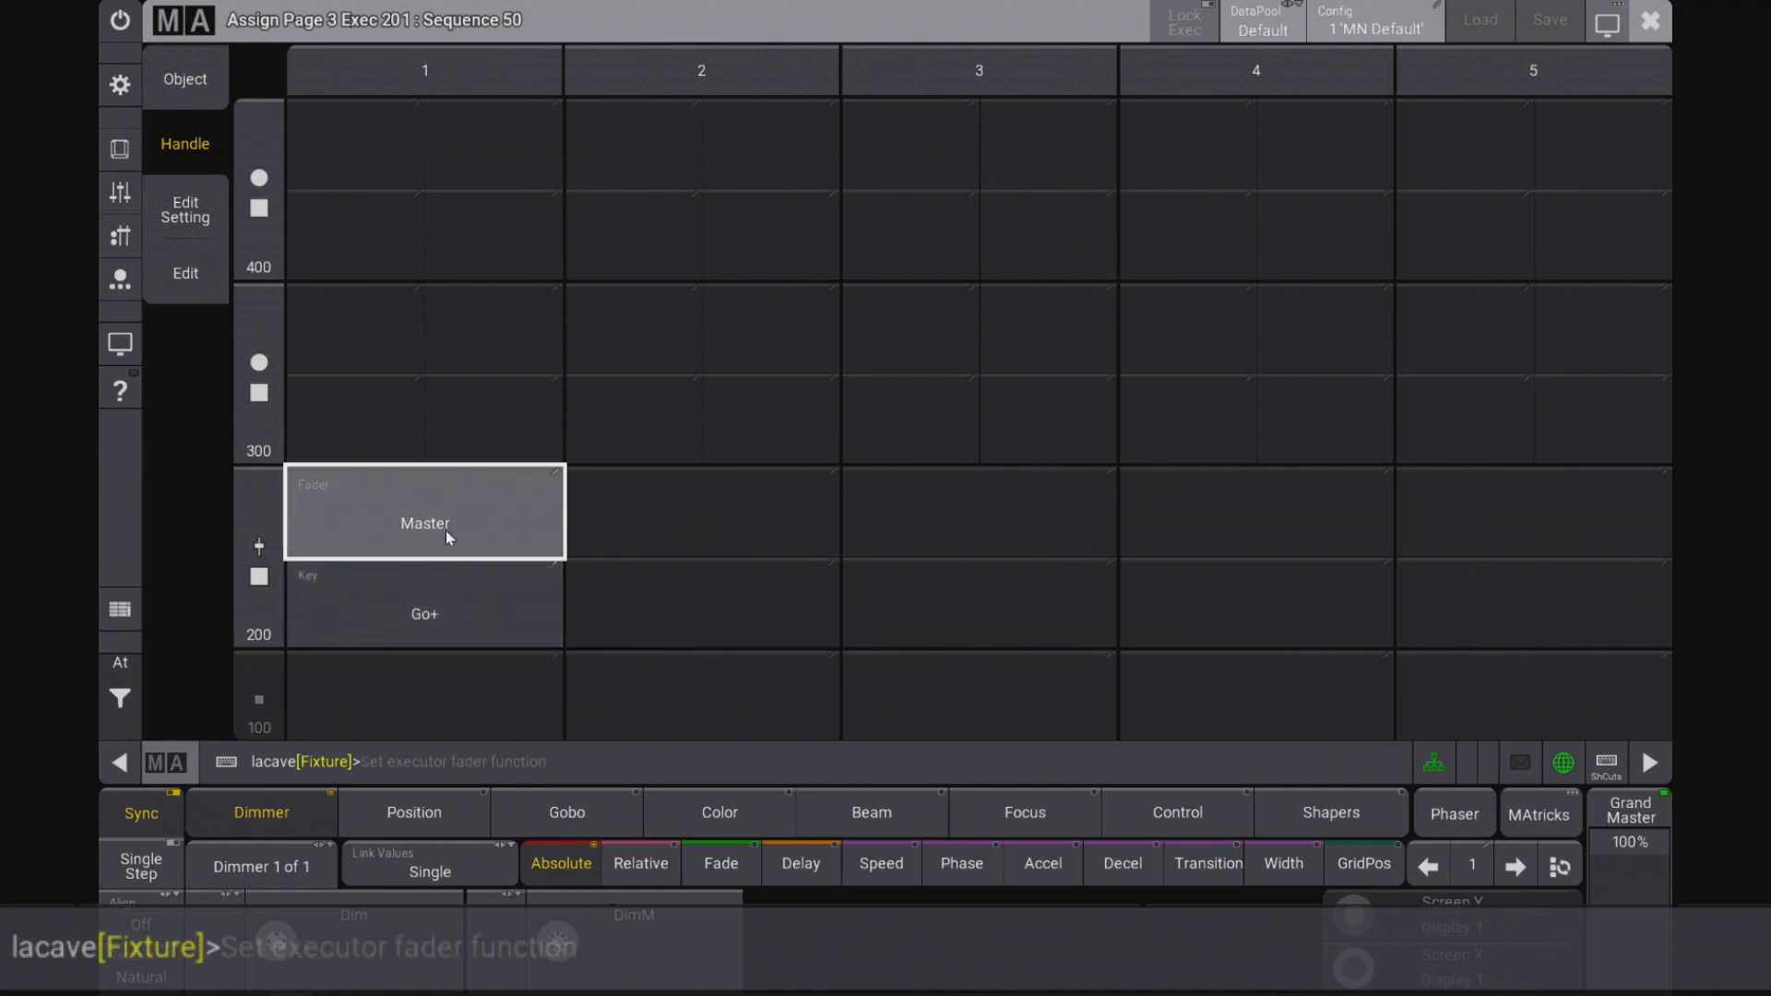
left_click(400, 514)
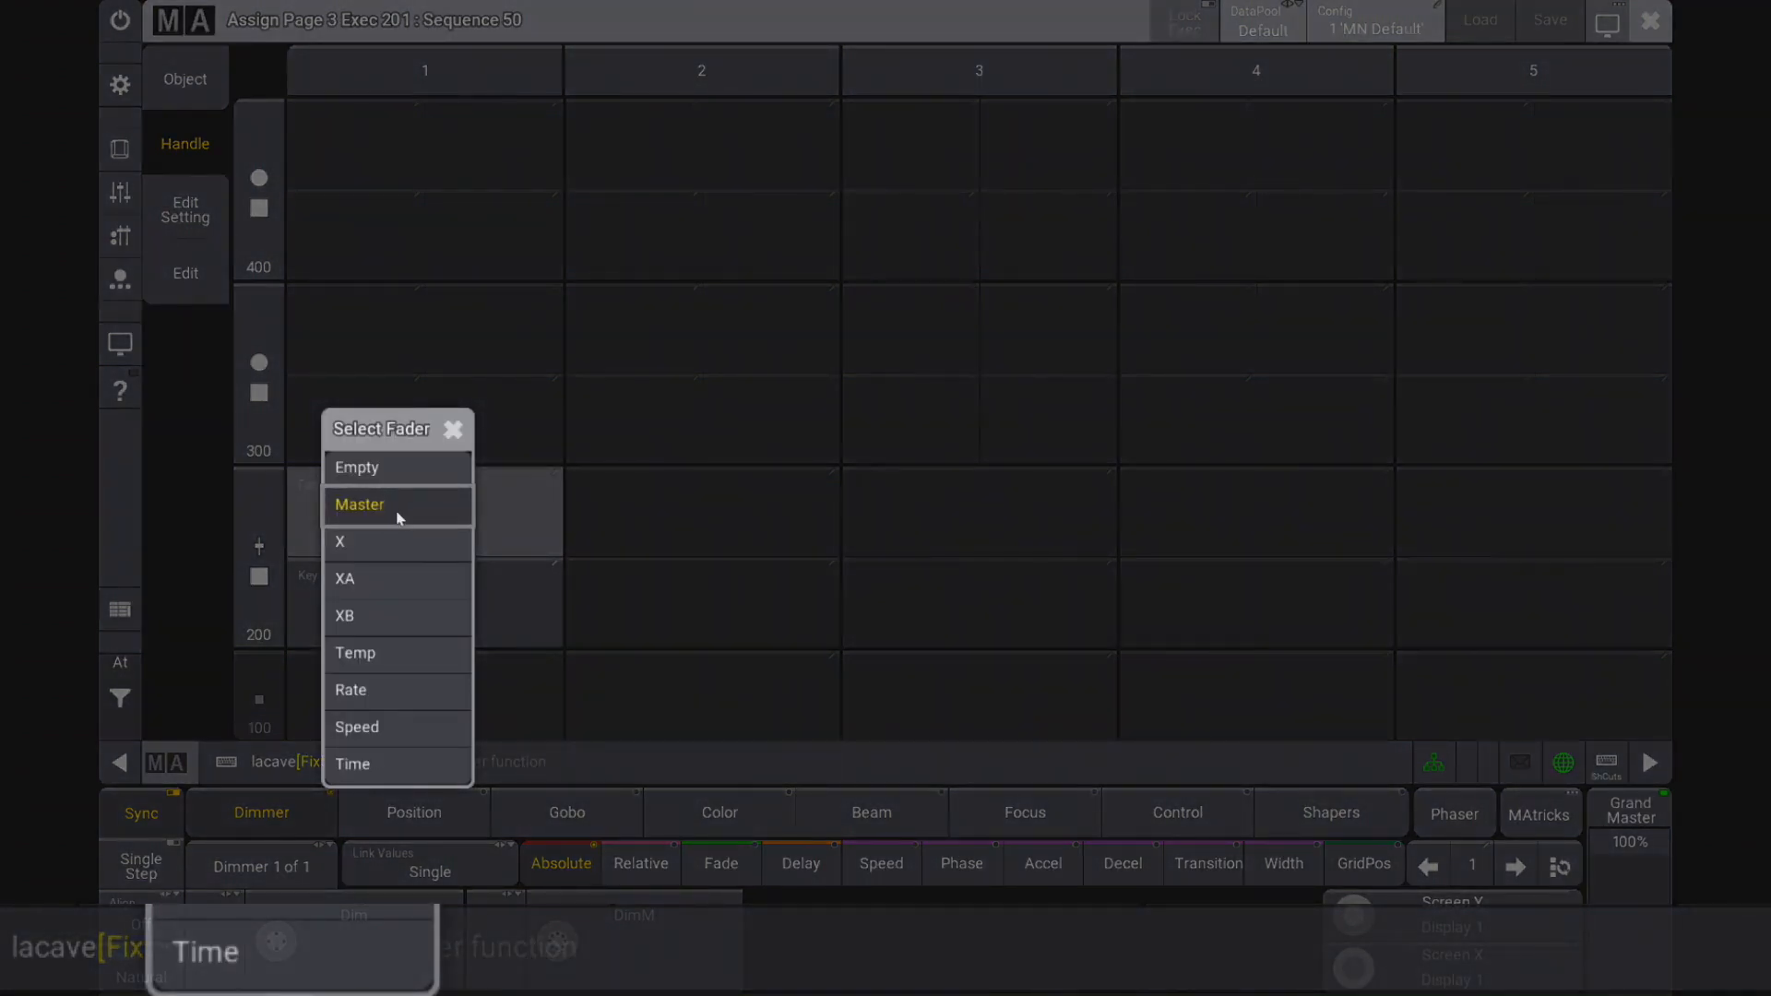
left_click(393, 651)
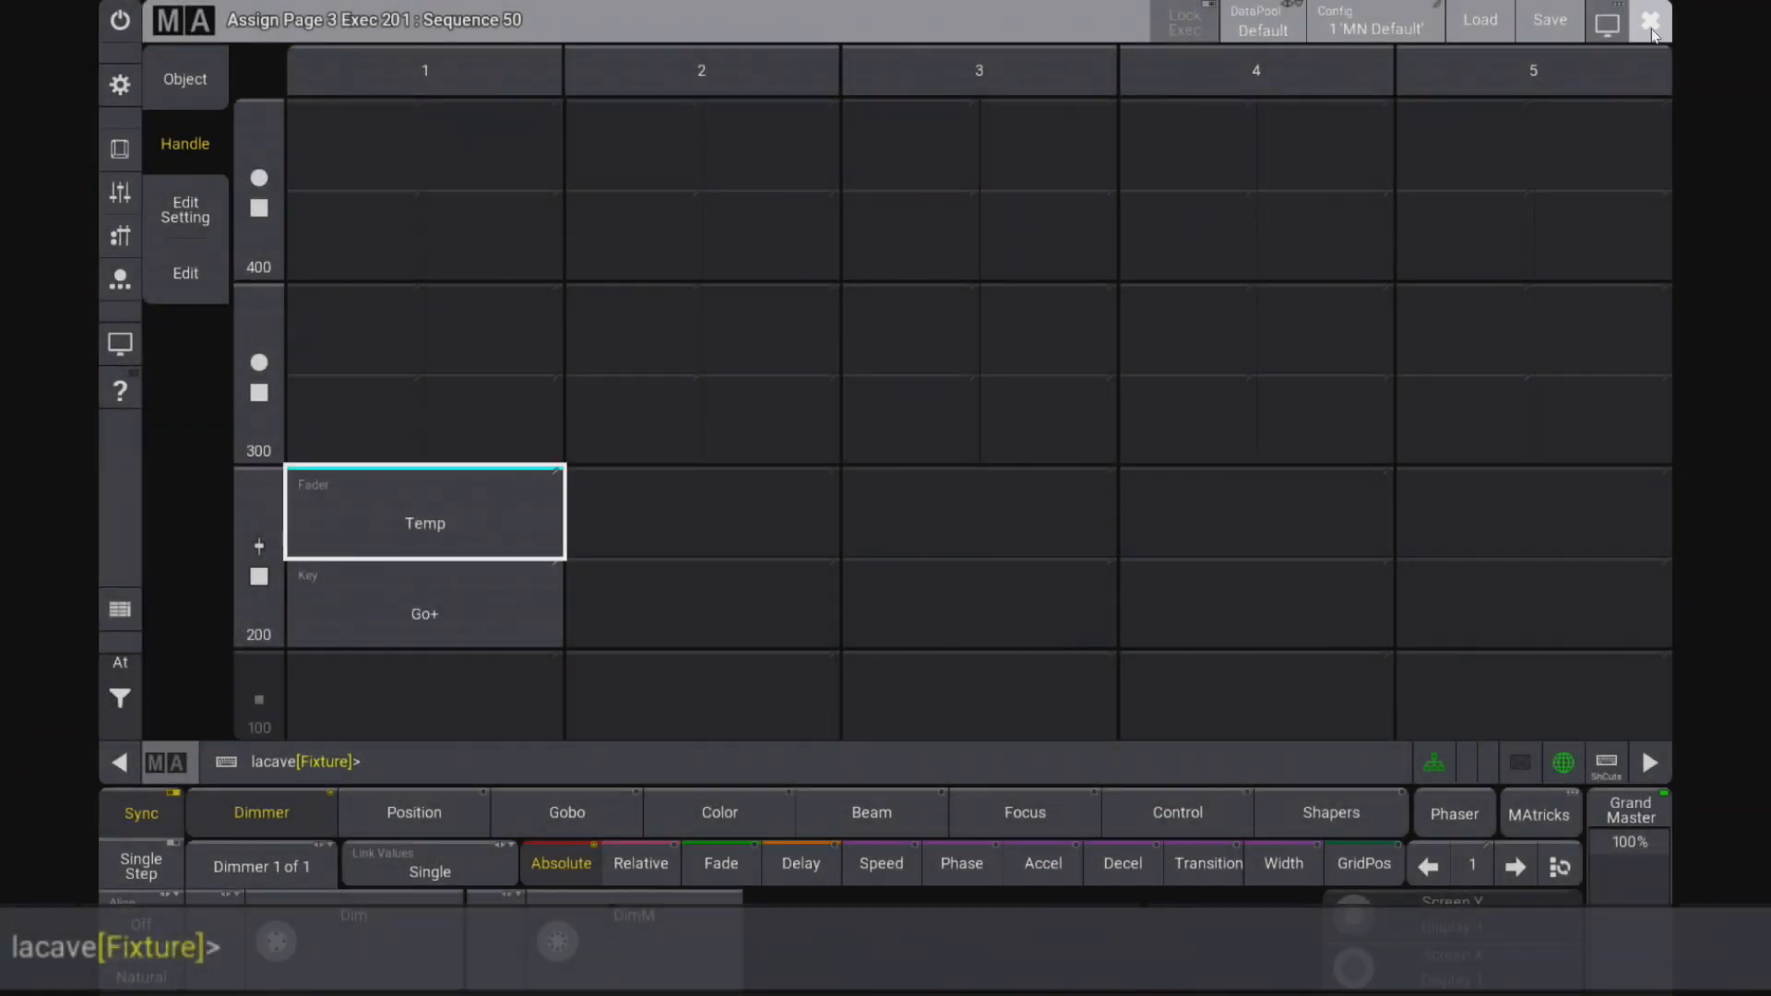
left_click(1651, 22)
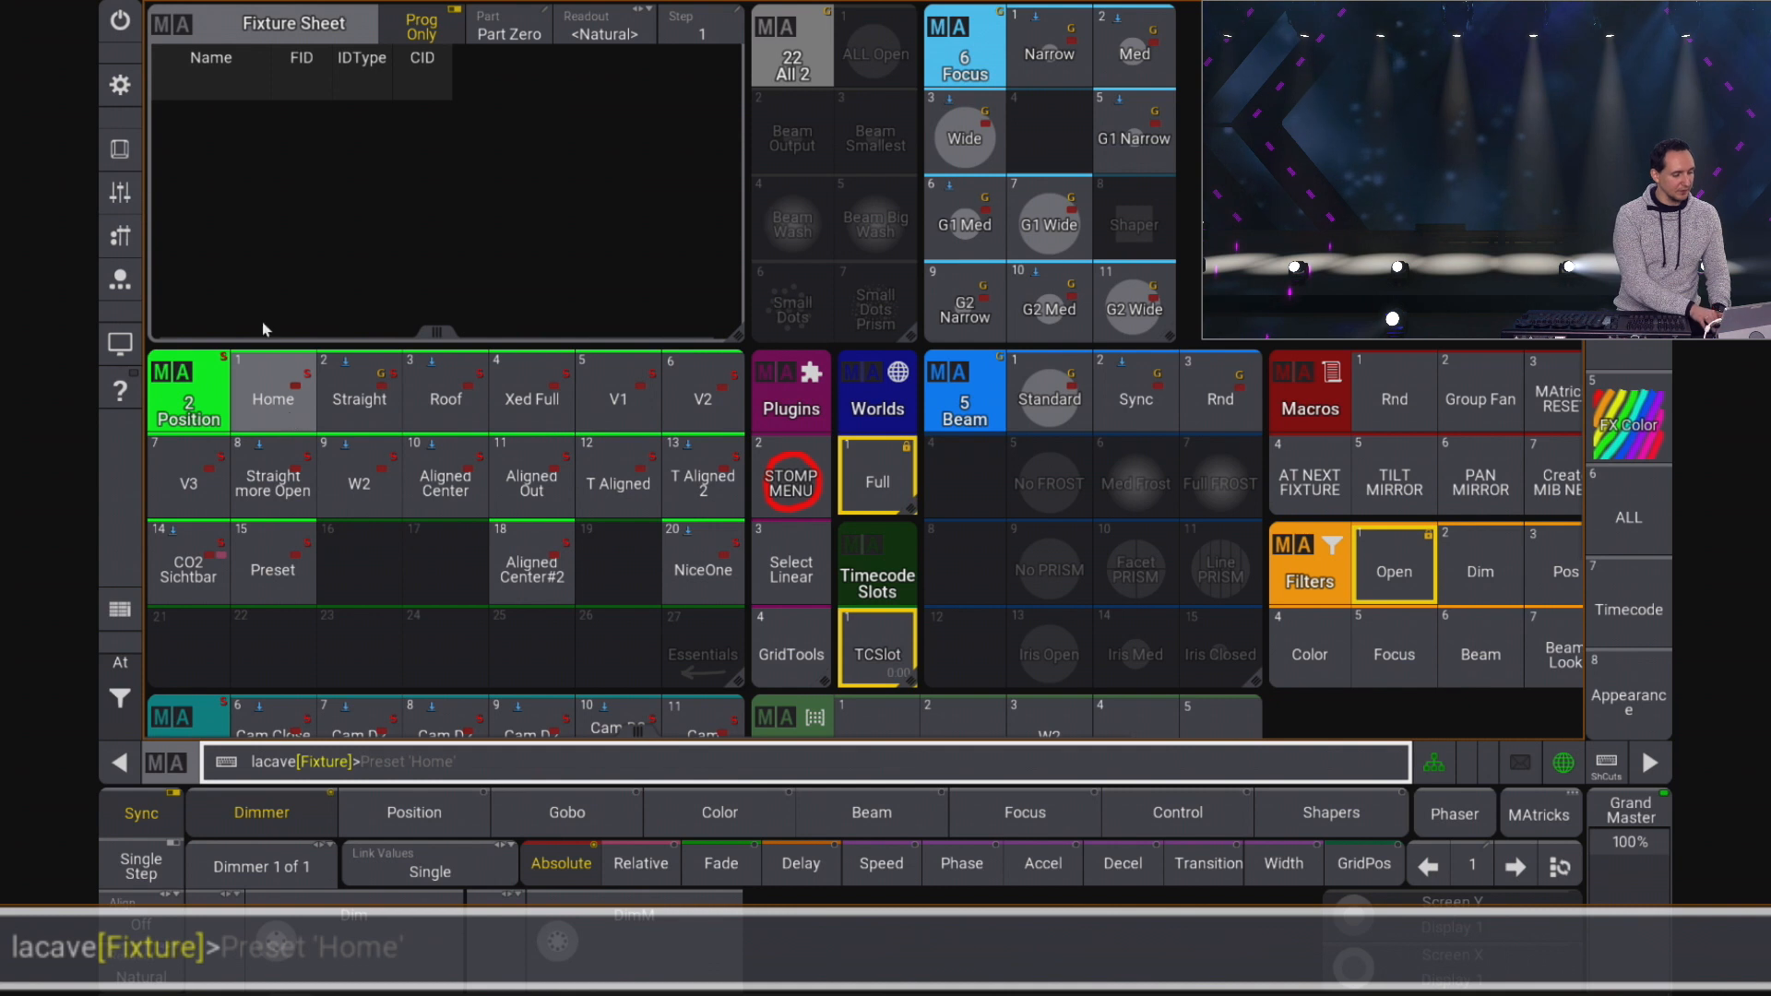
Step: Open the Playback Controls and issue the Off command
left_click(120, 235)
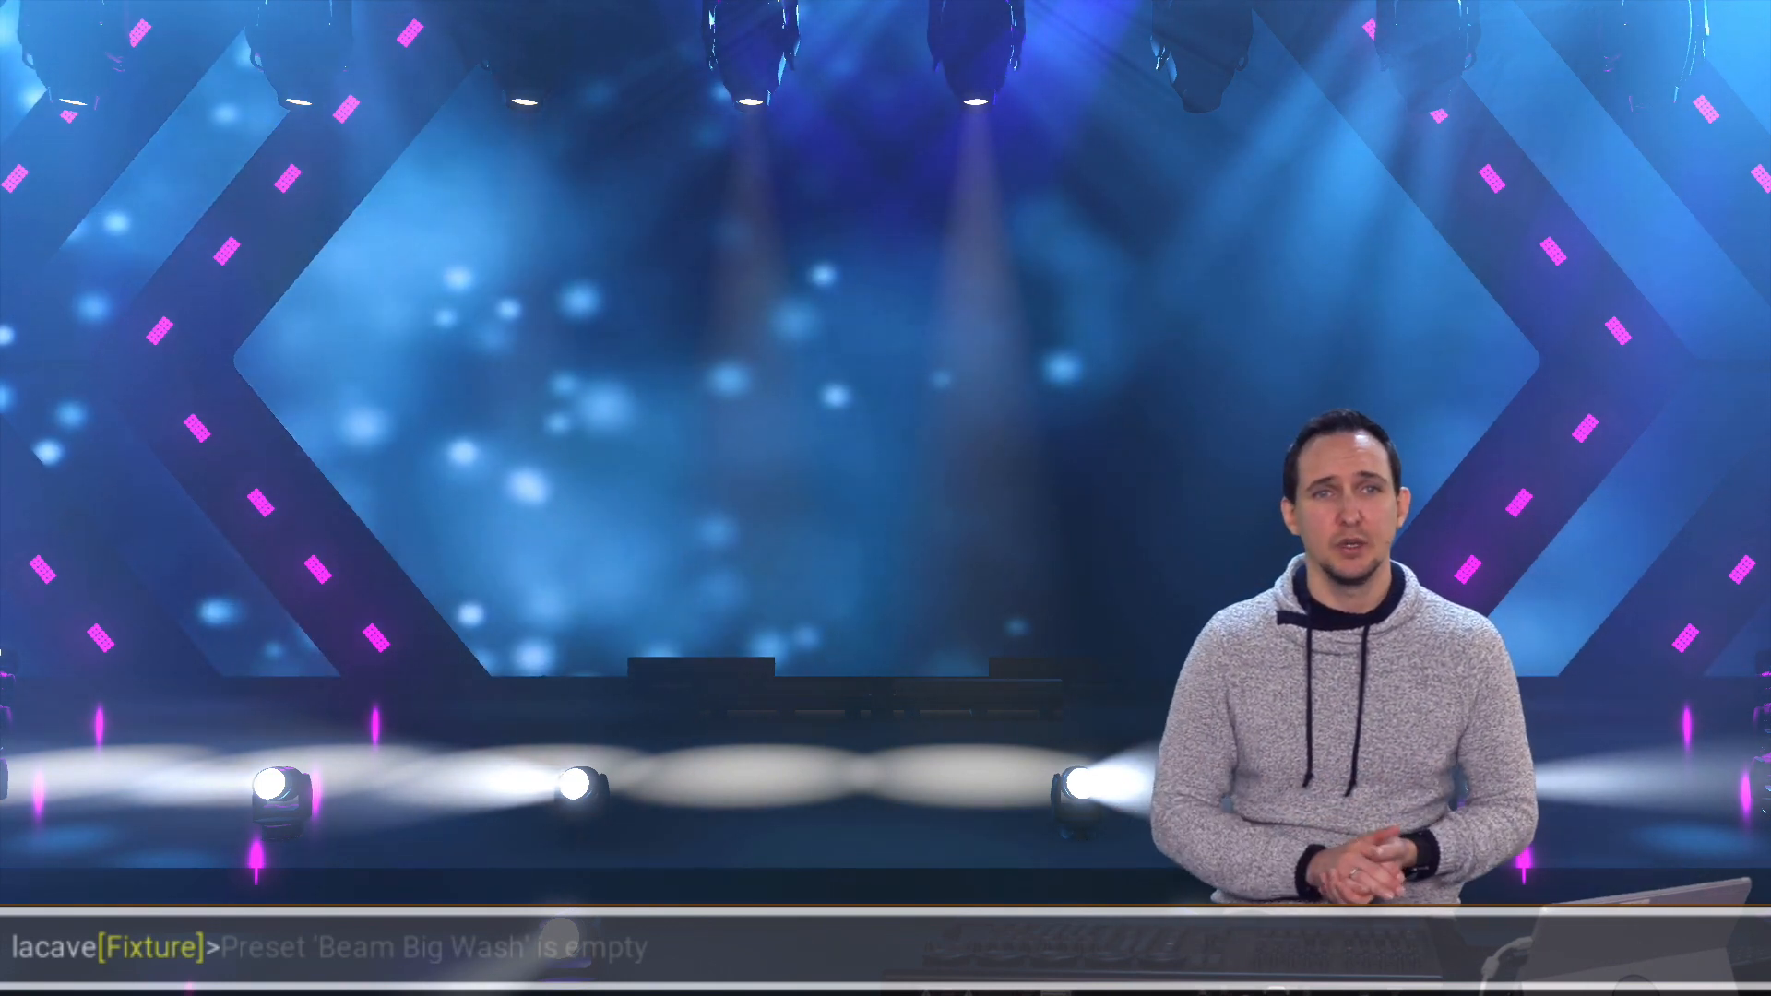
type("Off")
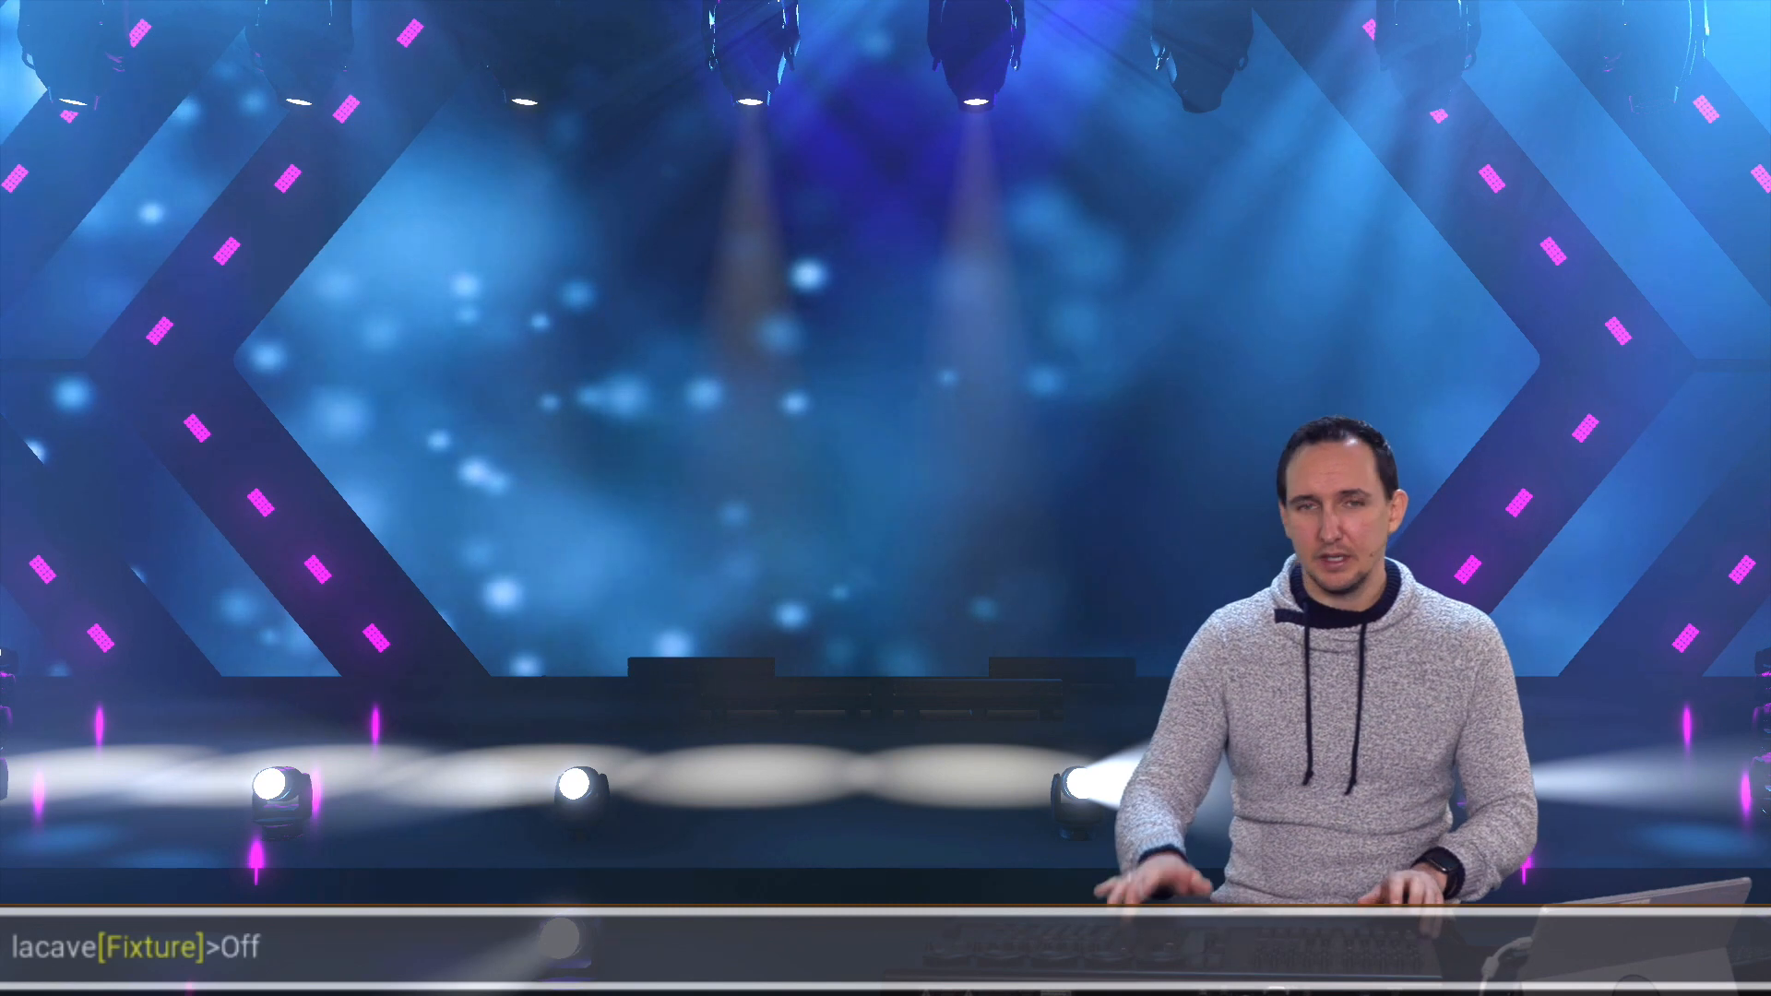
key("Return")
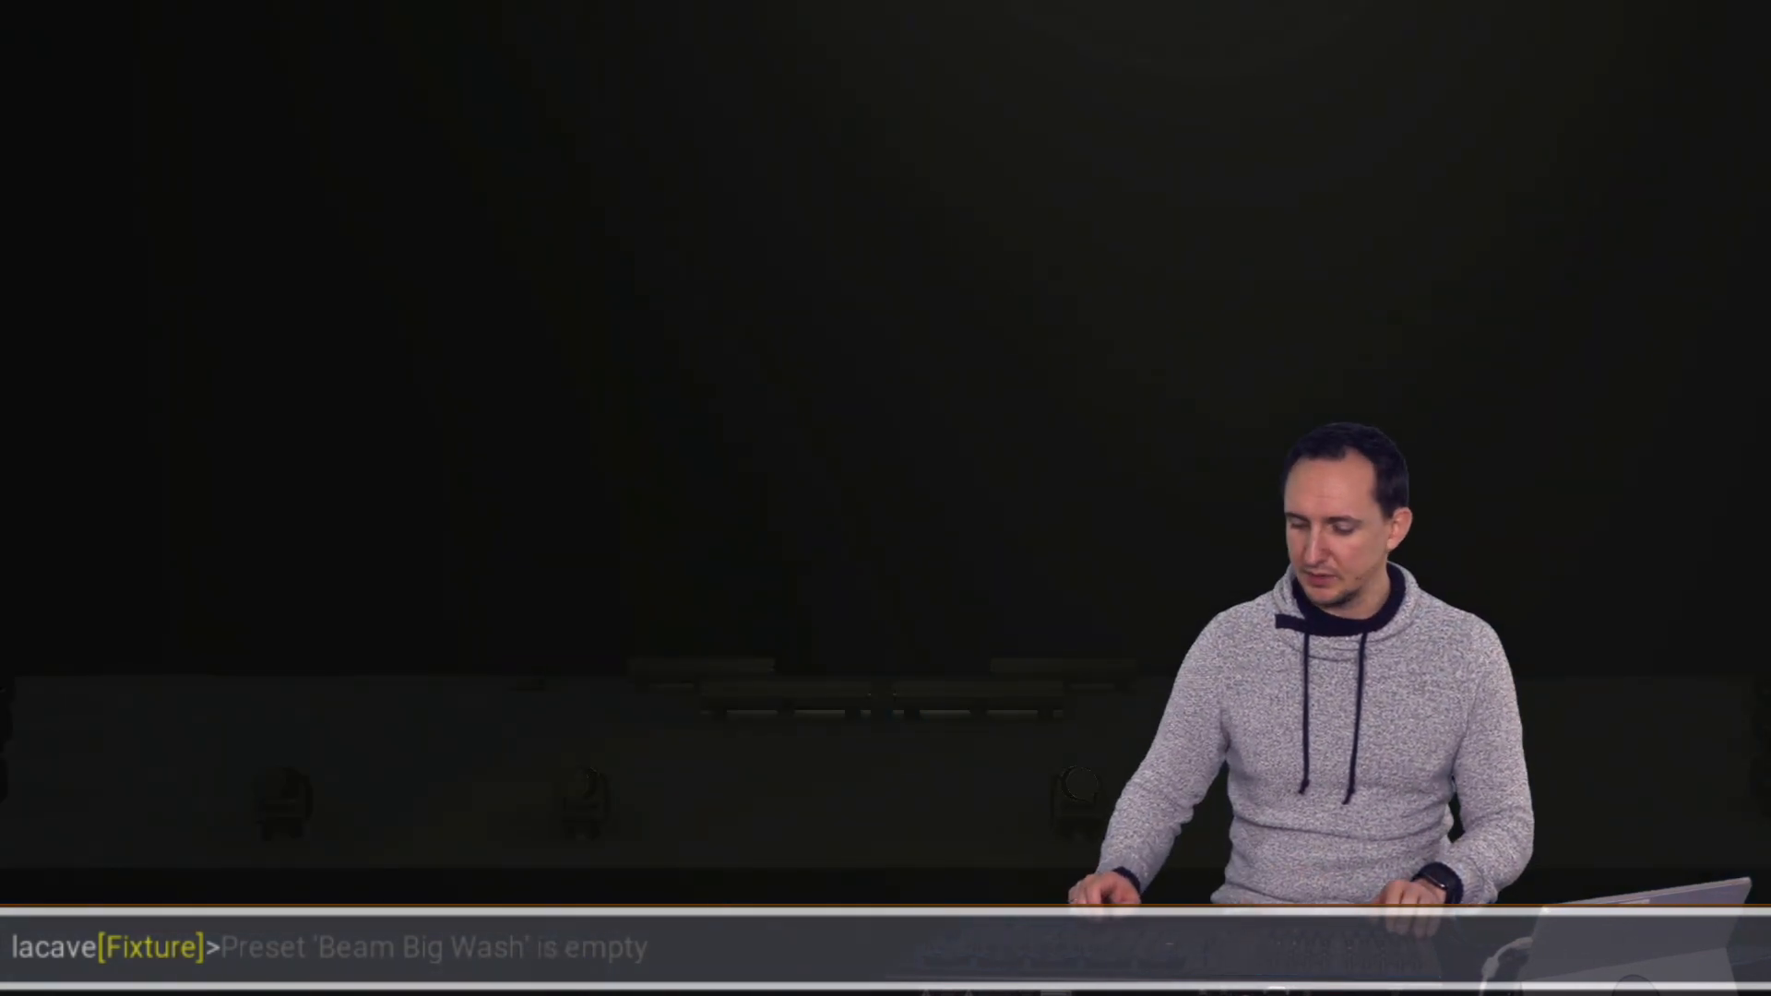
Step: Select the Mac Vip fixtures starting at 701 and bring their Dimmer to 100
type("701 Thru 70")
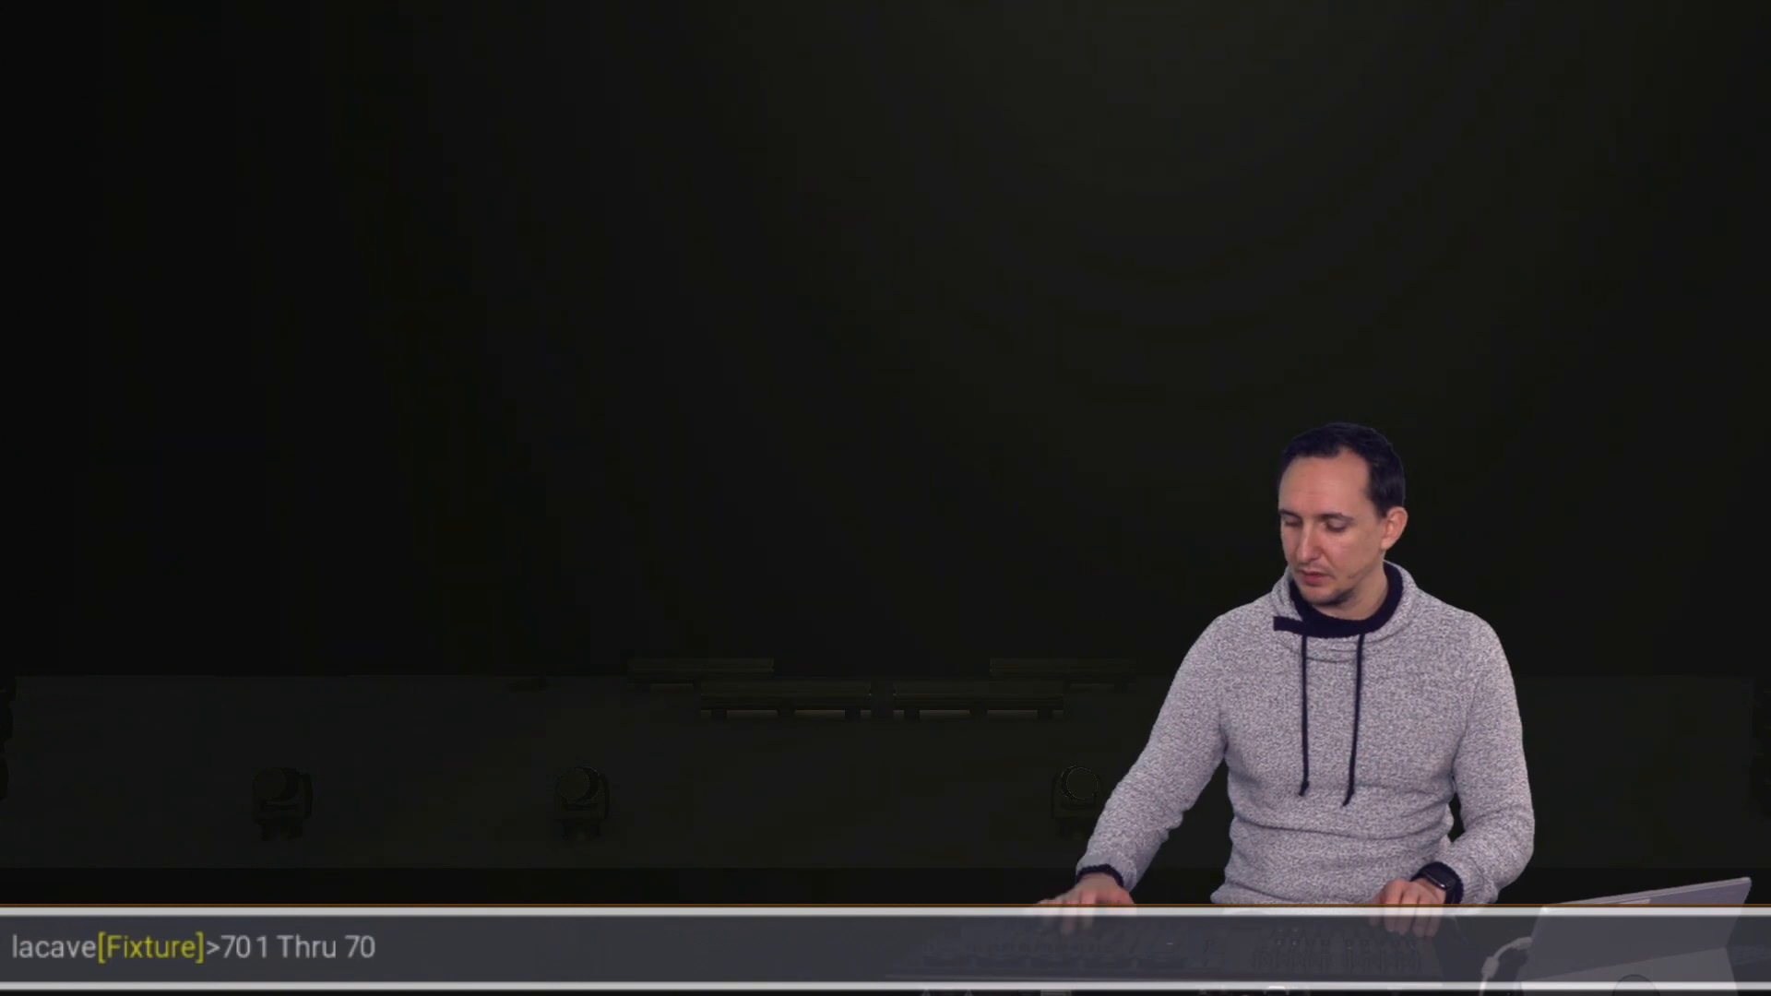
key("Return")
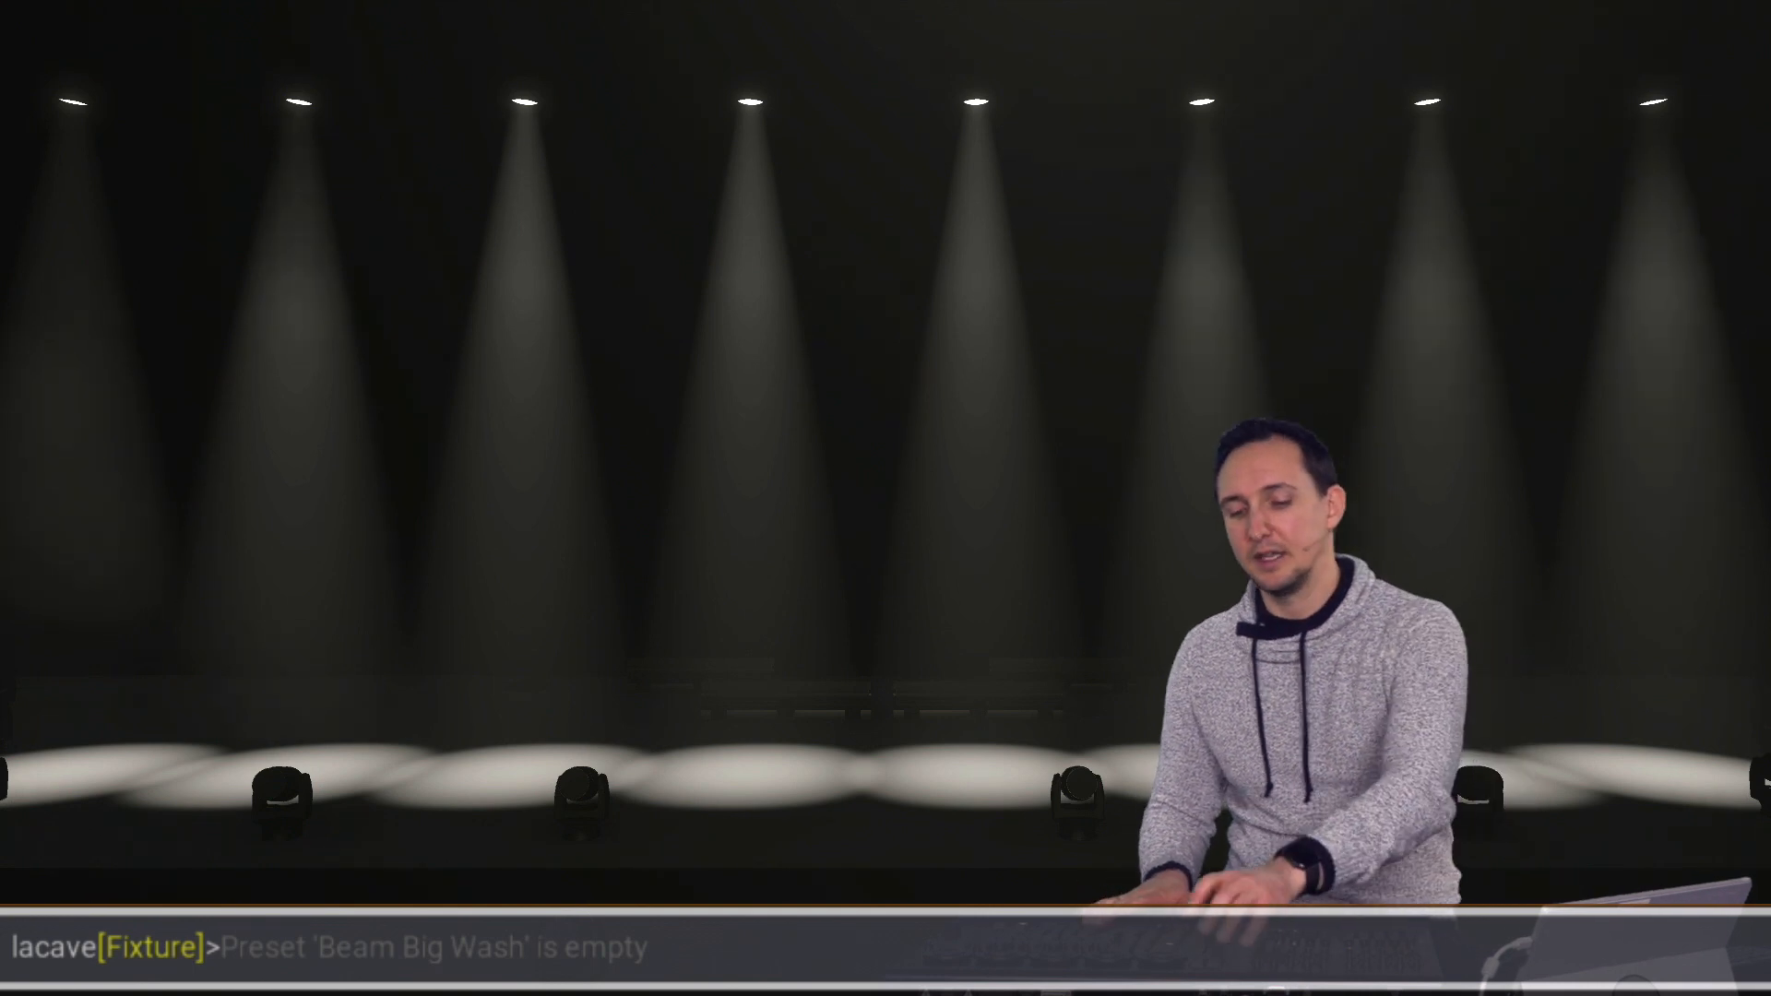
left_click(550, 442)
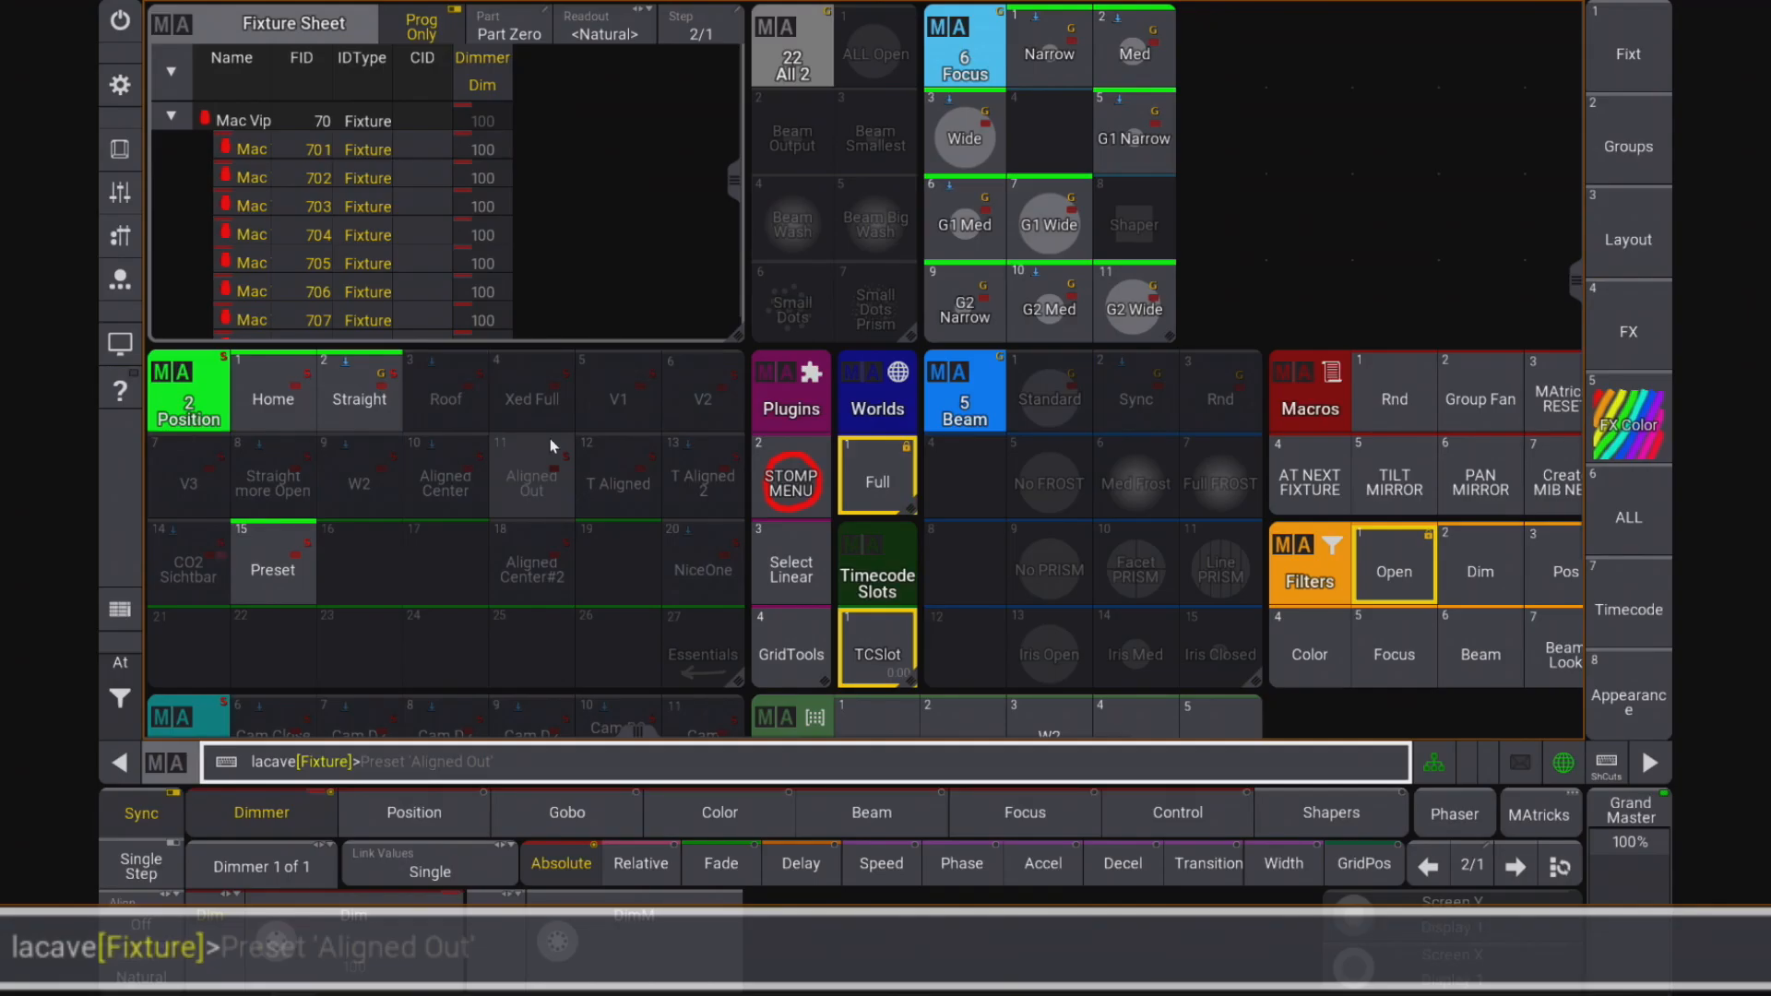
Step: Check the alternate step functions in the Command Section and add a second Dimmer step at 0 for the selected fixtures
left_click(120, 151)
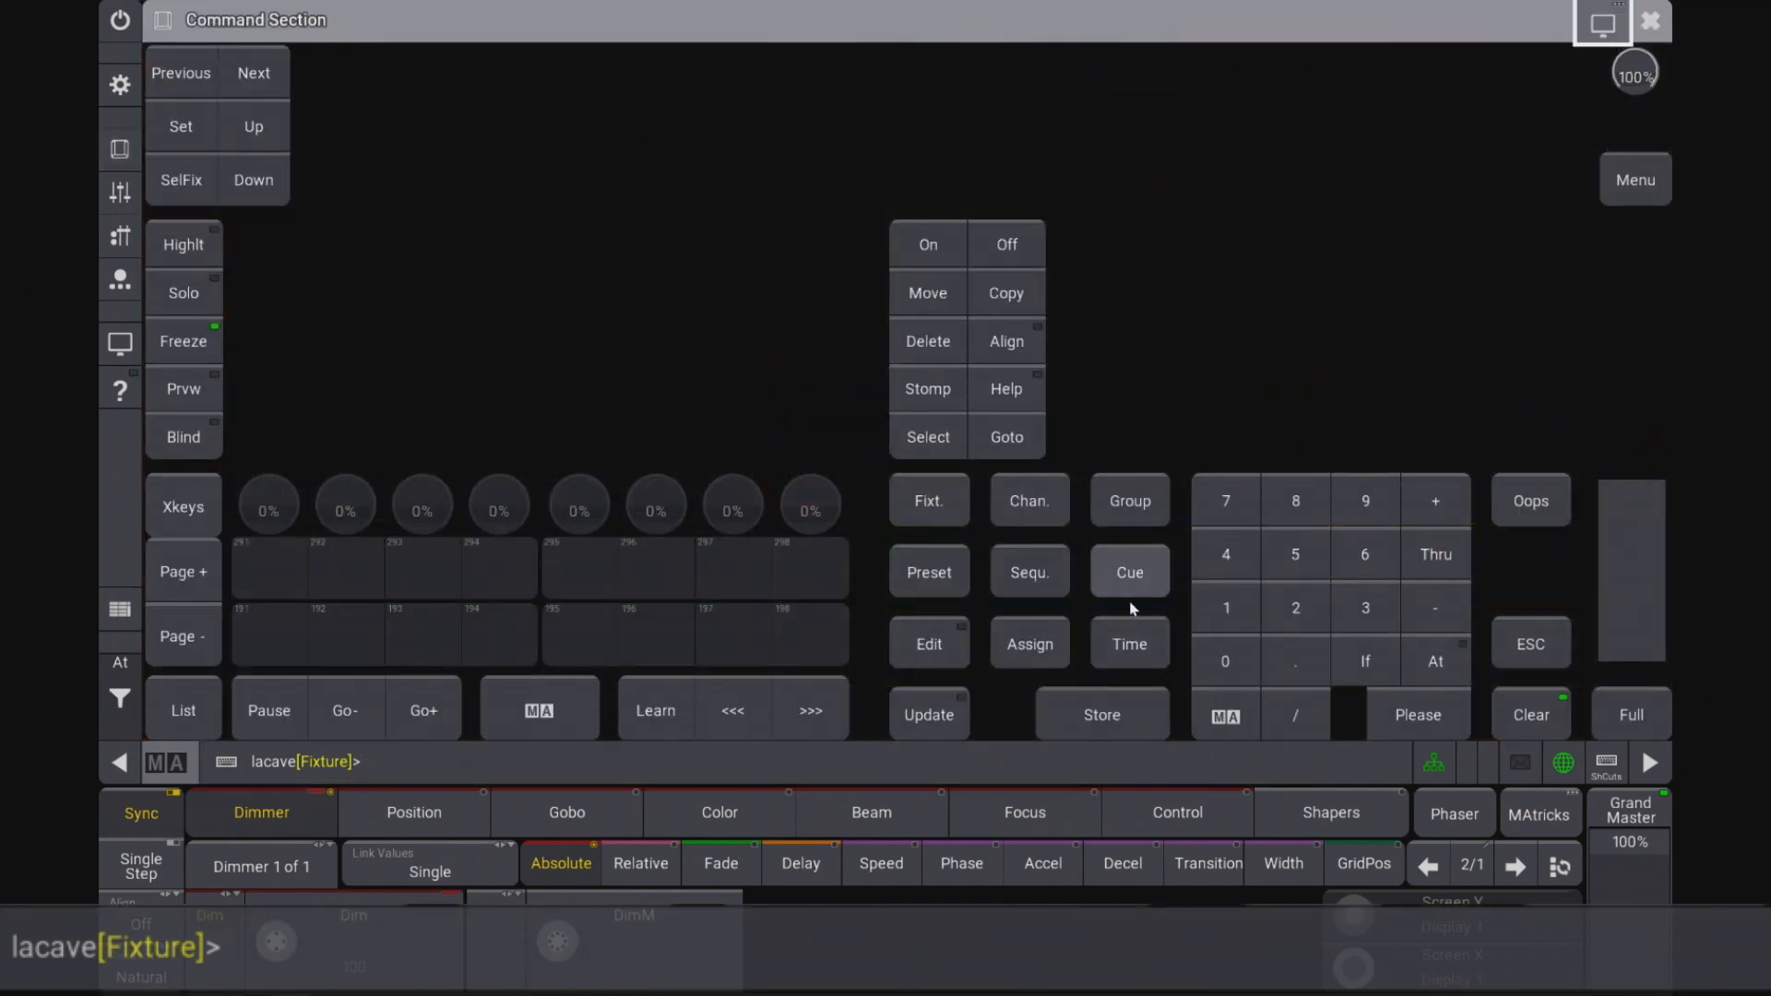
left_click(1225, 717)
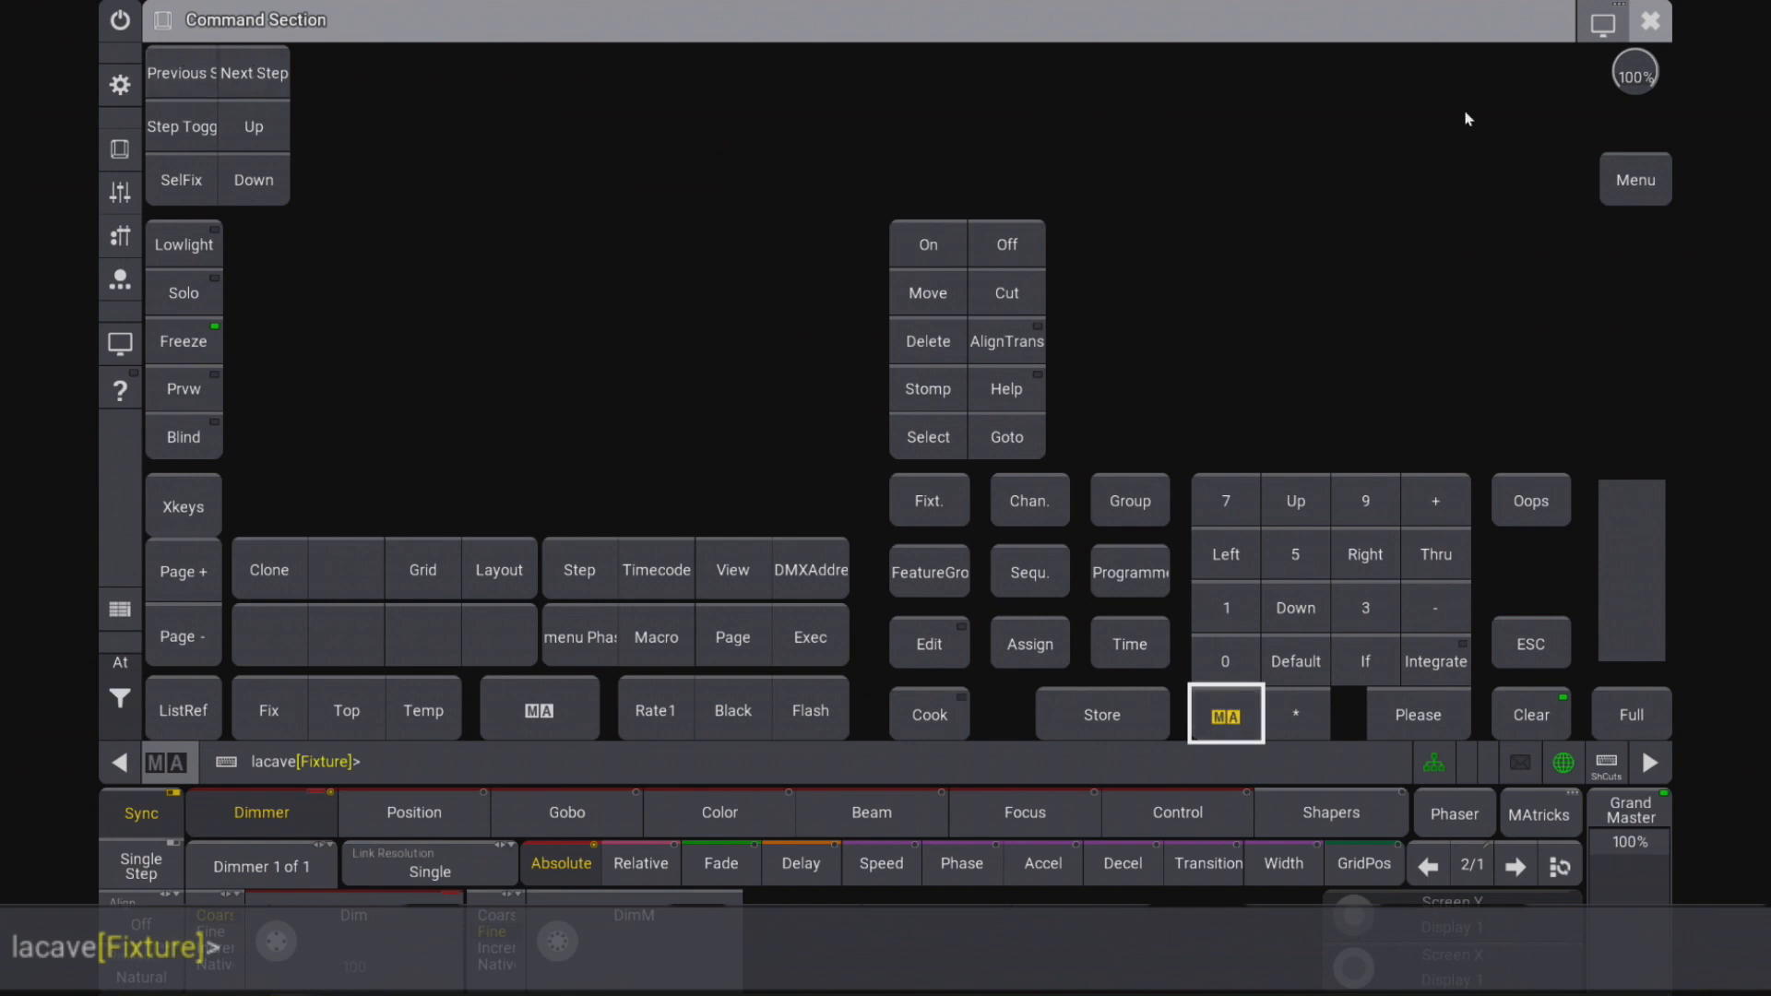
left_click(1650, 22)
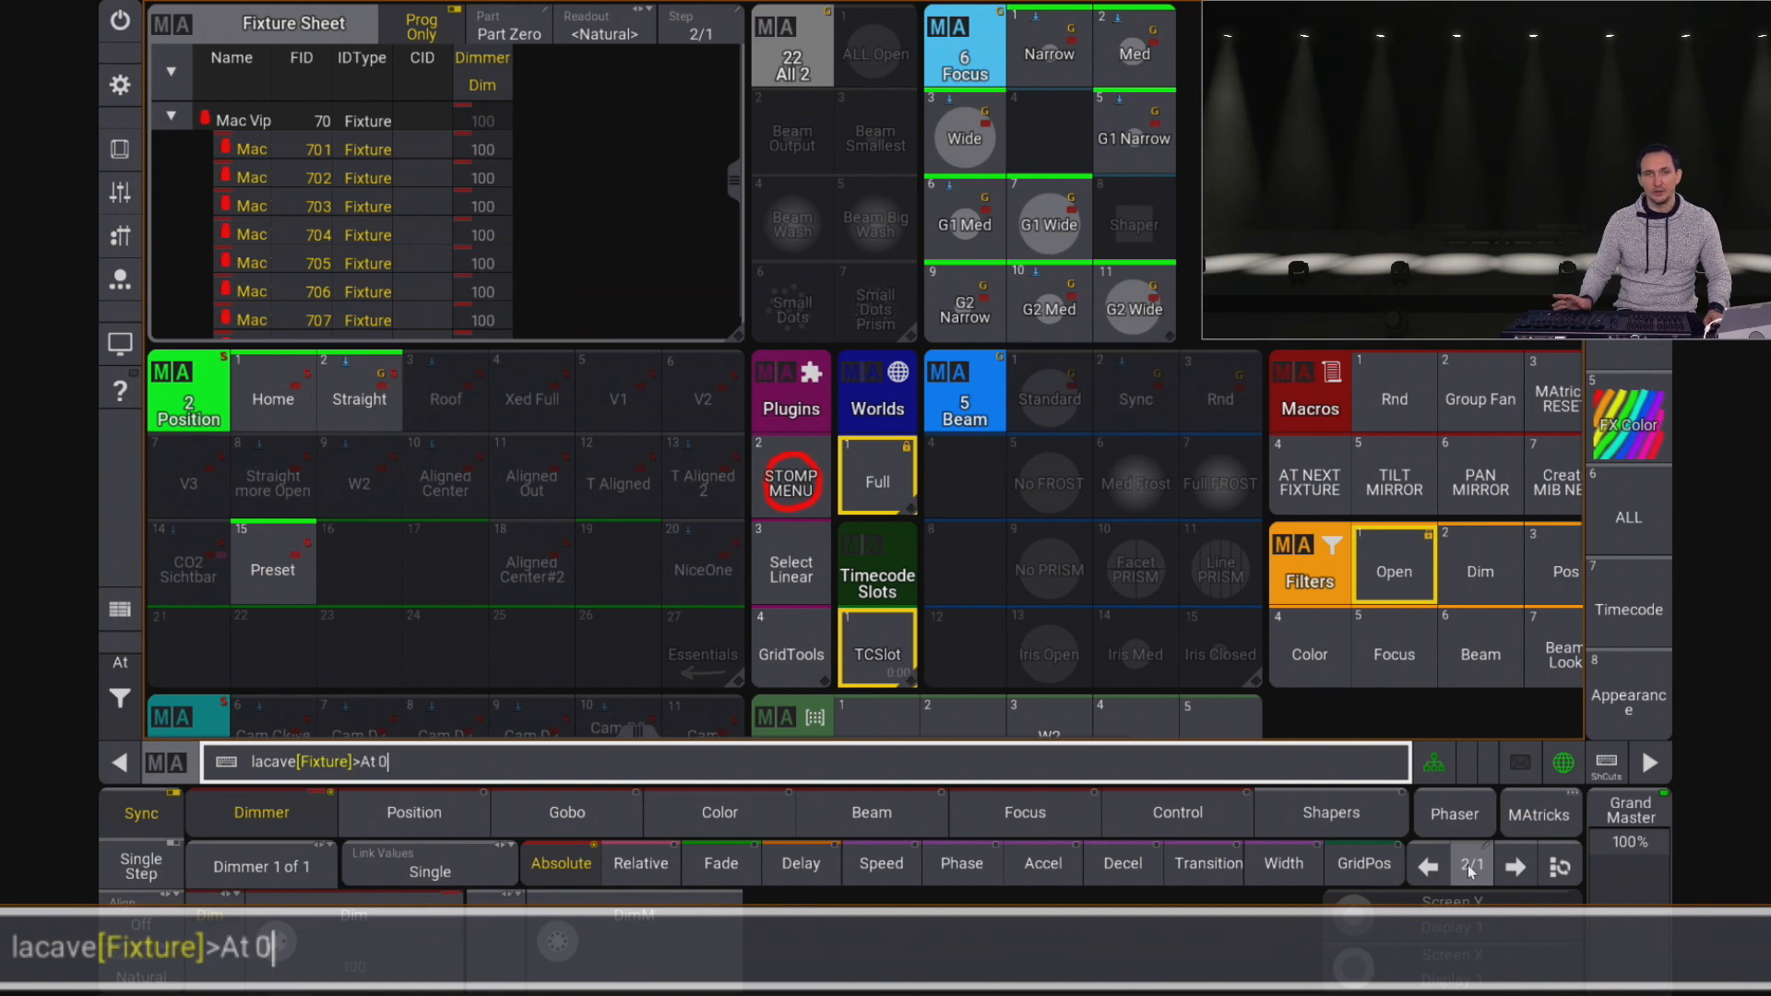
key("Return")
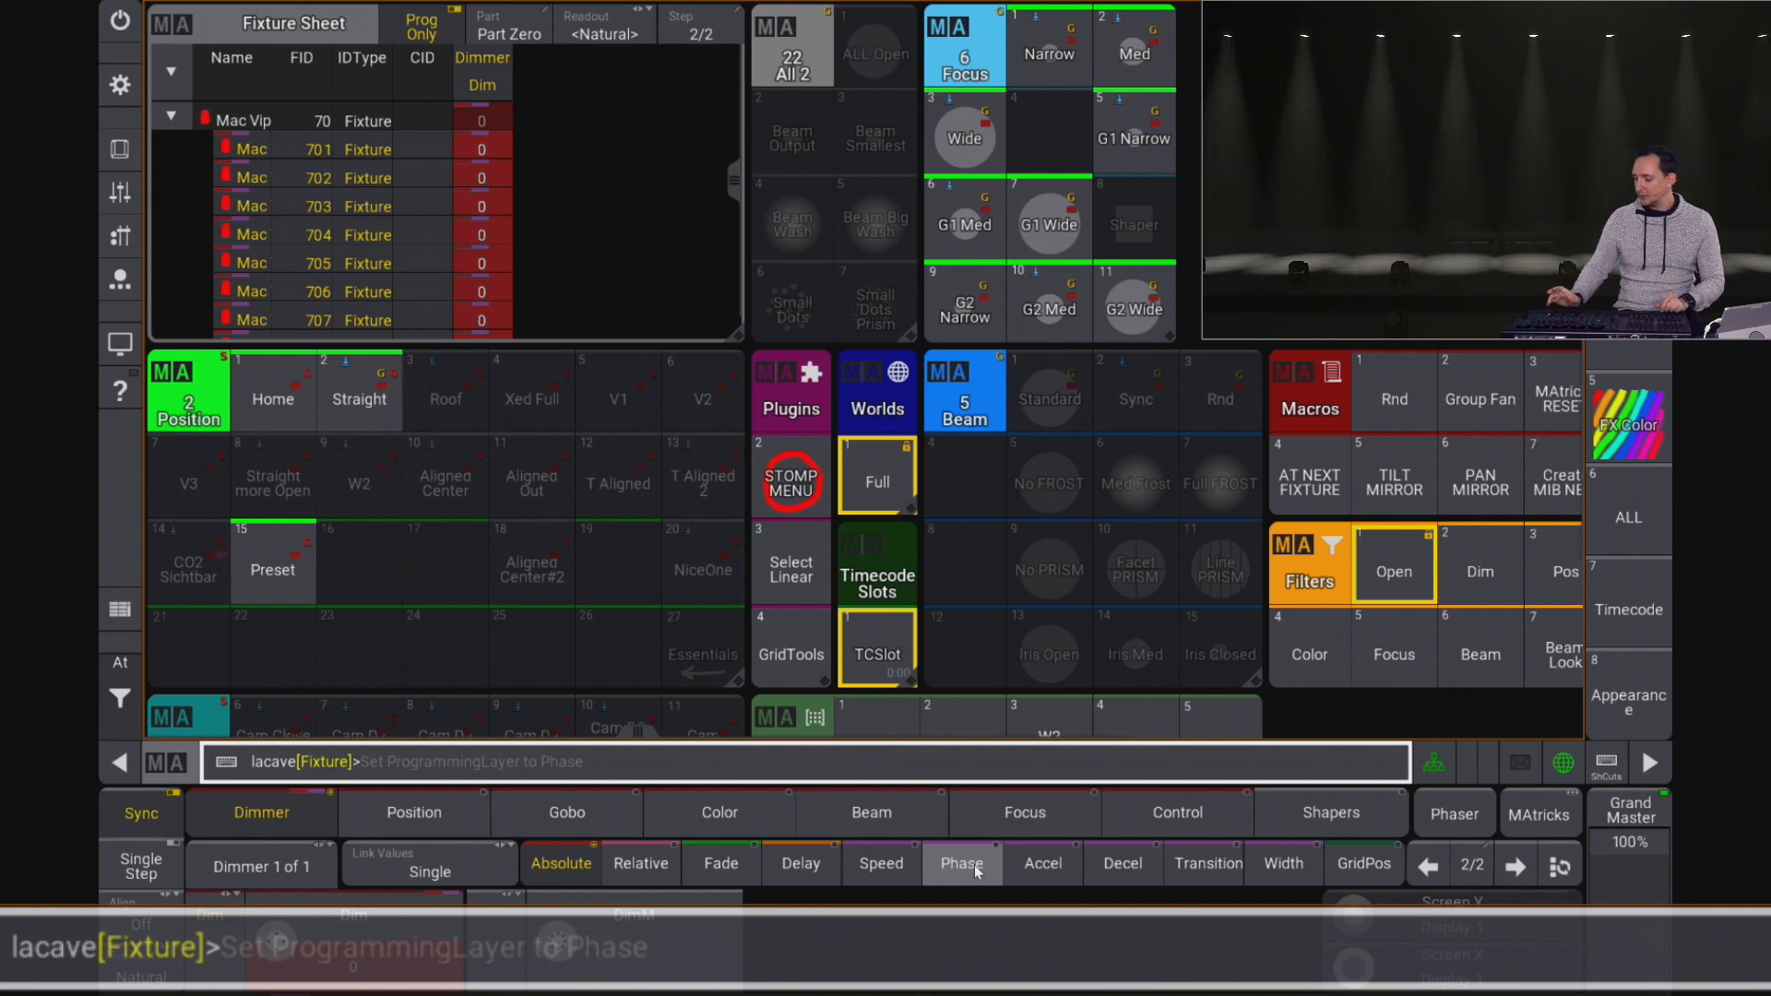
Step: Clear the programmer and set the Dimmer of the Mac Vip fixtures starting at 701 to 100 again
key("Escape")
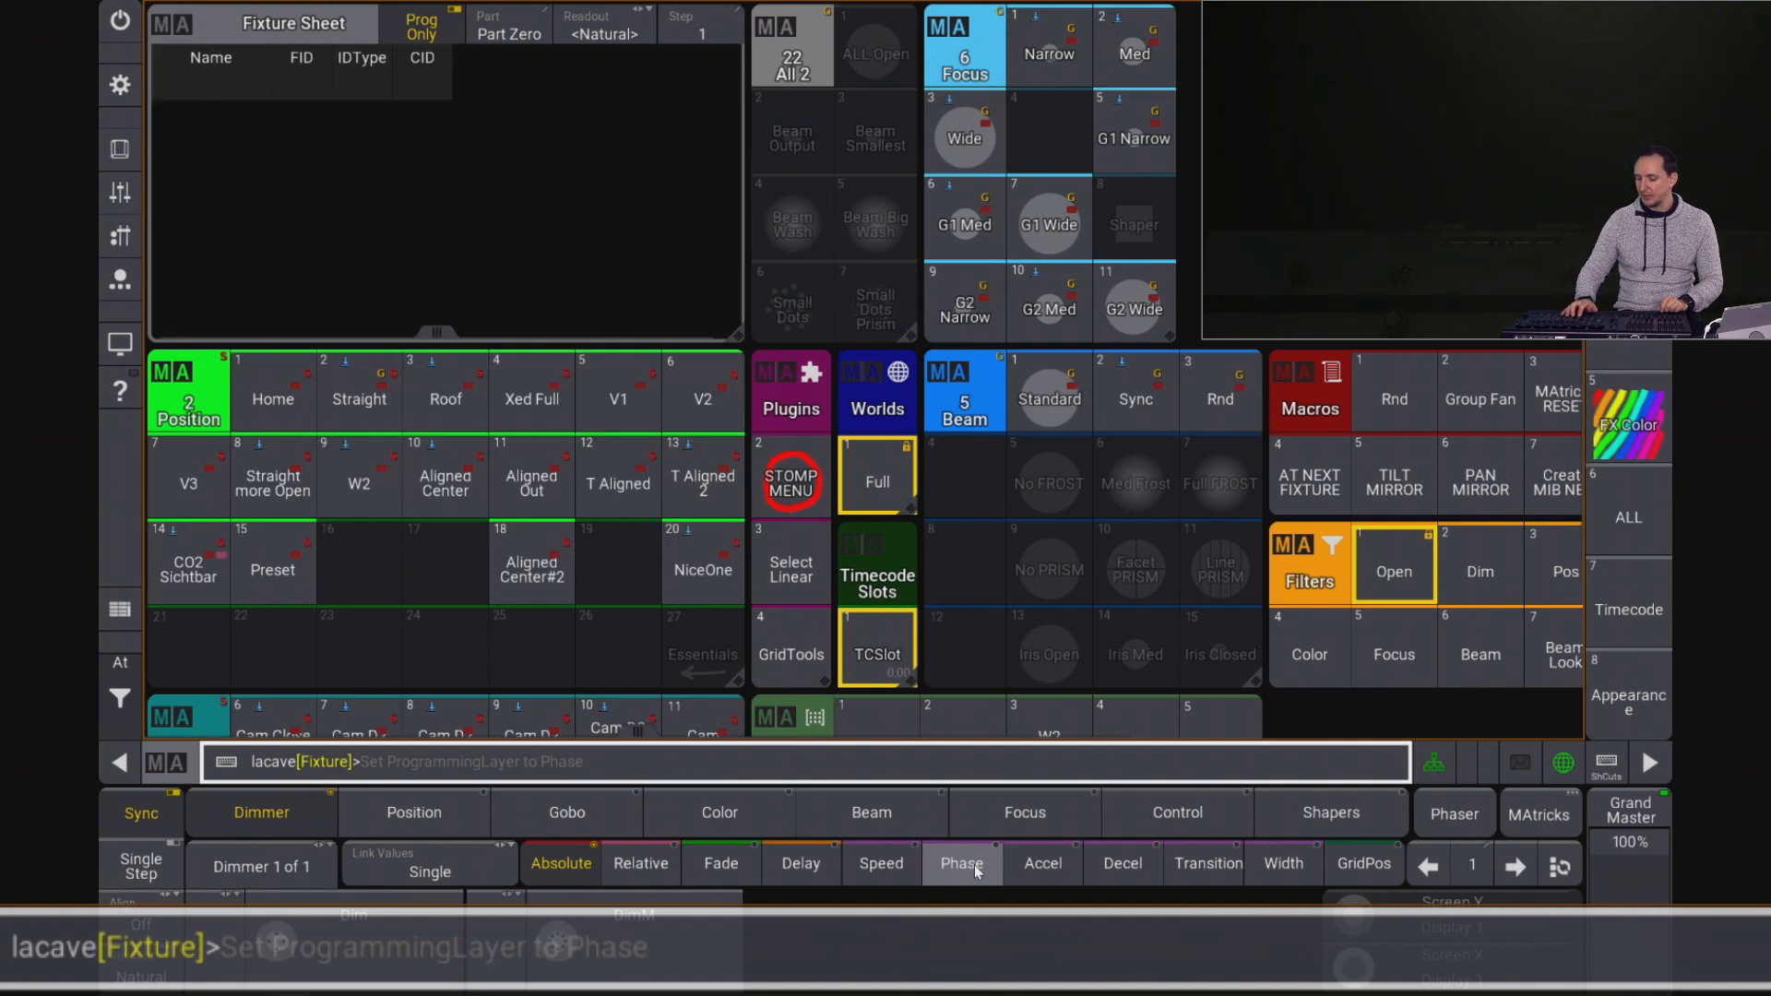
type("701 Thru 7")
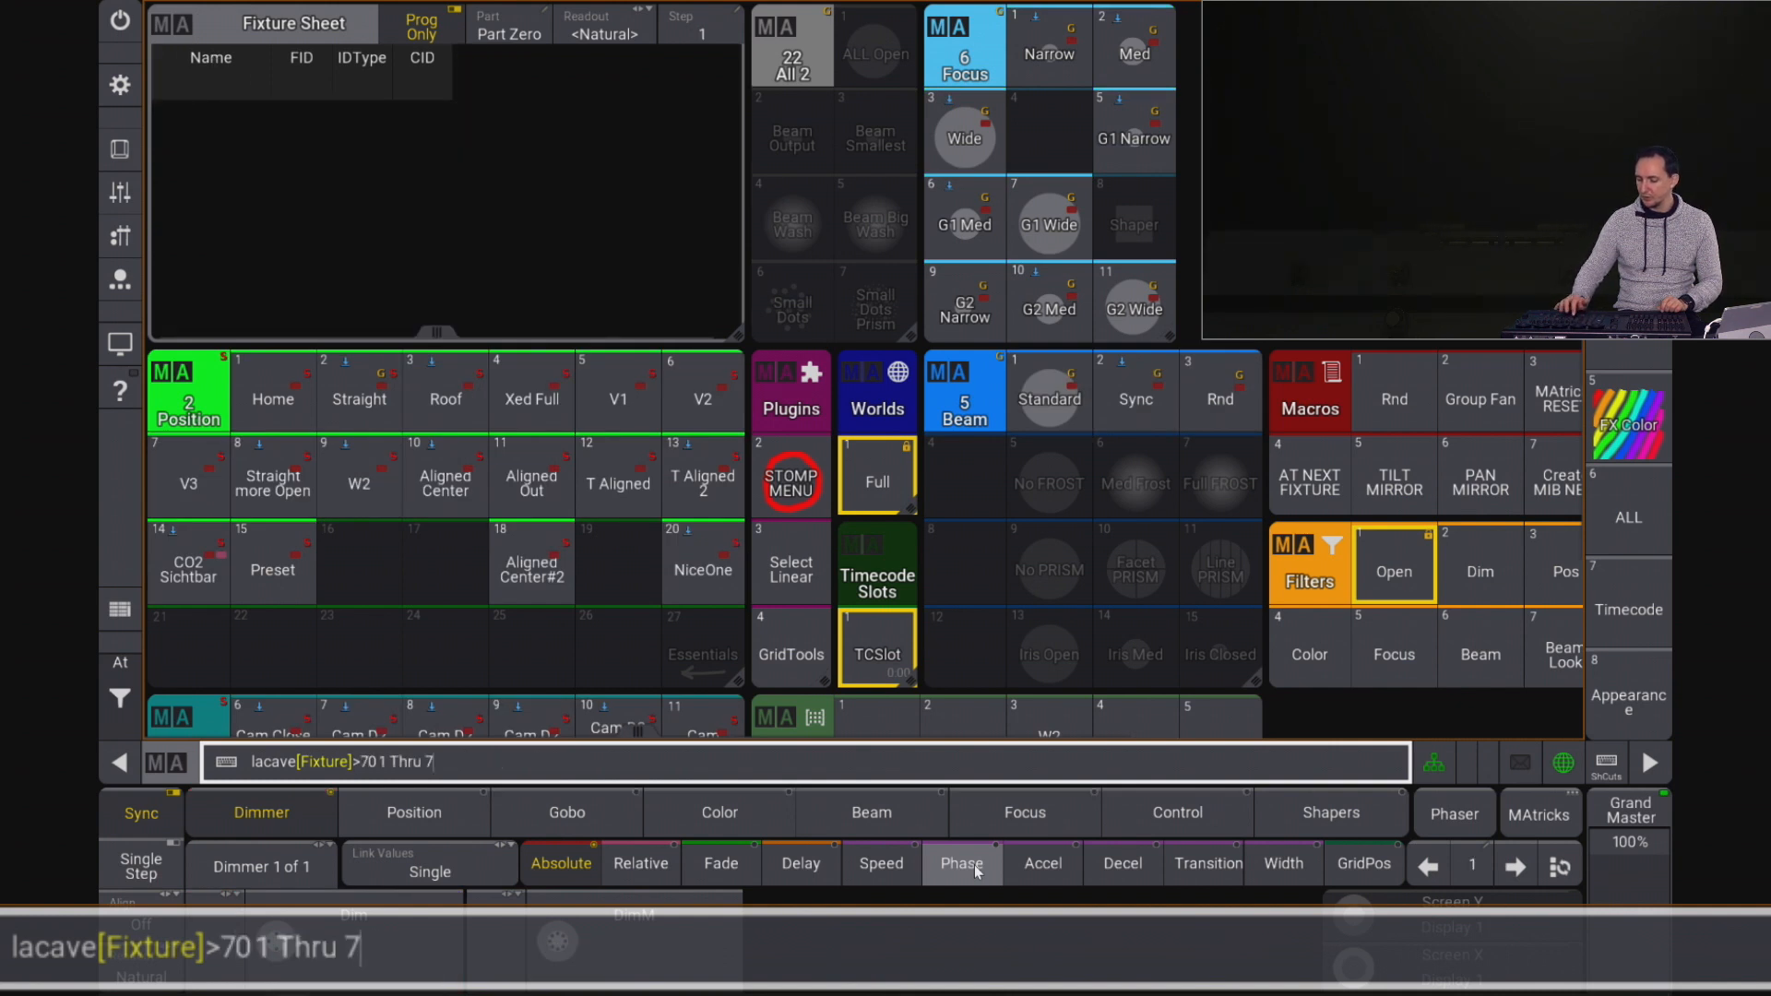
type("07")
key("Return")
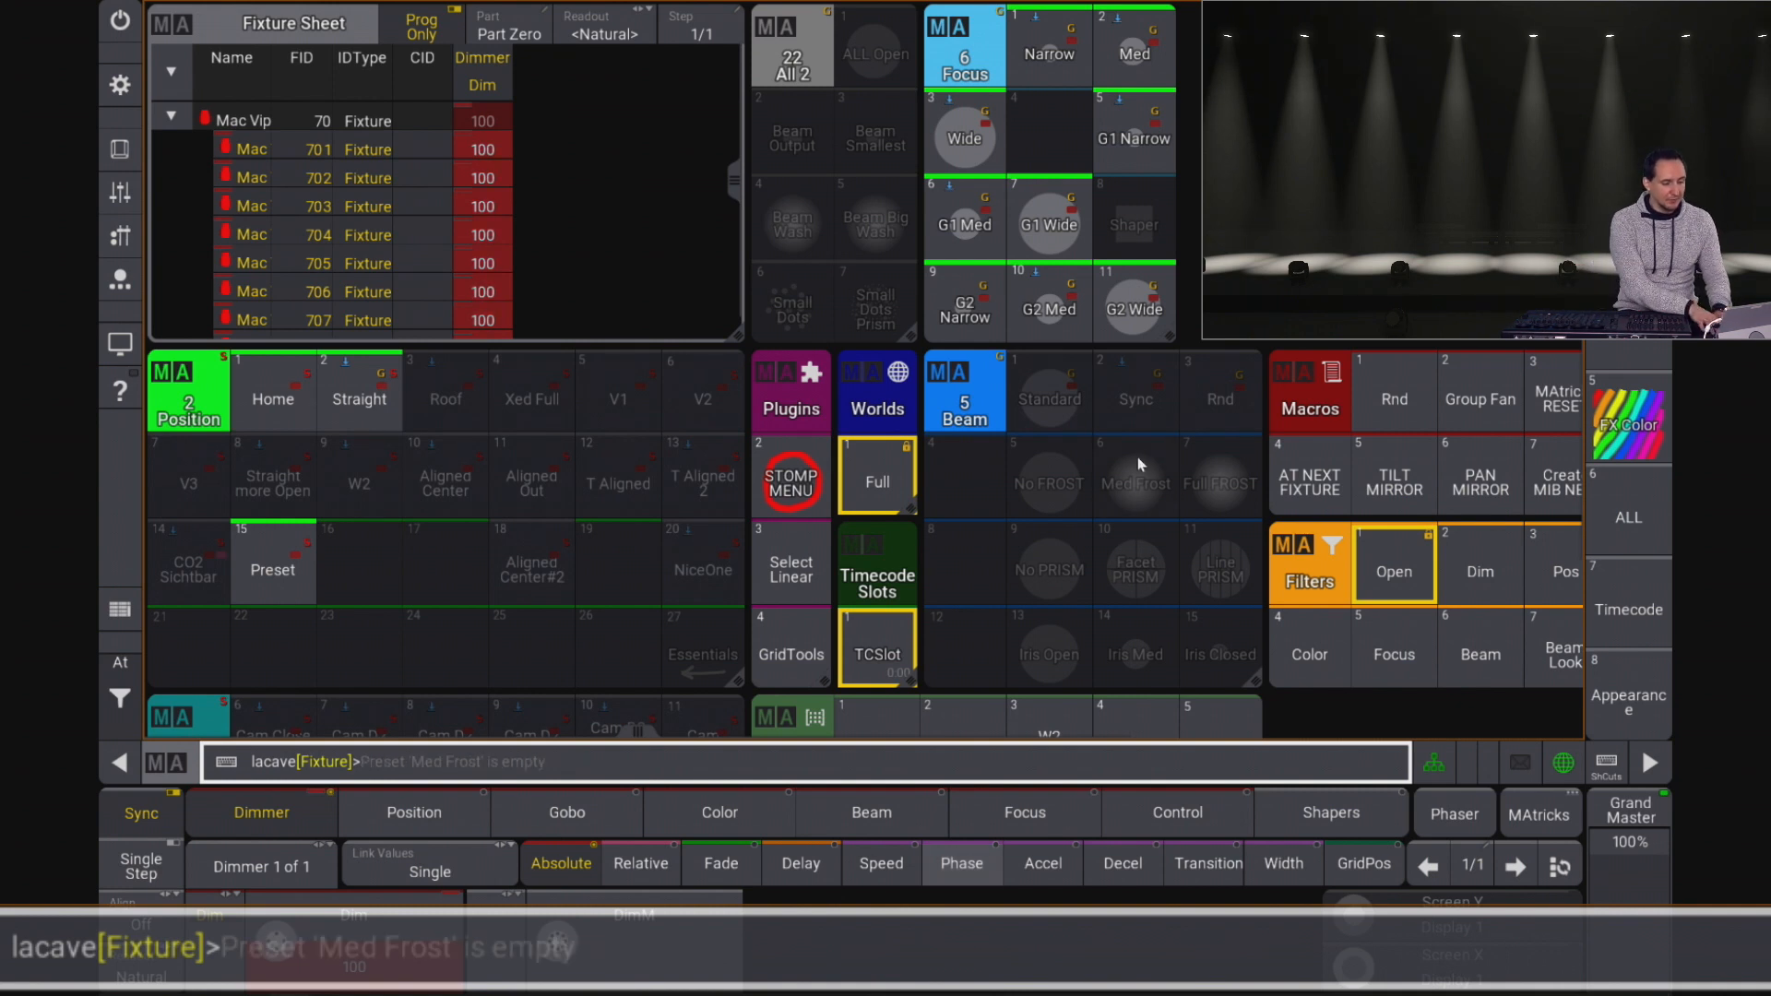
Step: Replace the Fixture Sheet window with a Color Picker window and switch it to the rectangular hue gradient view
left_click(168, 30)
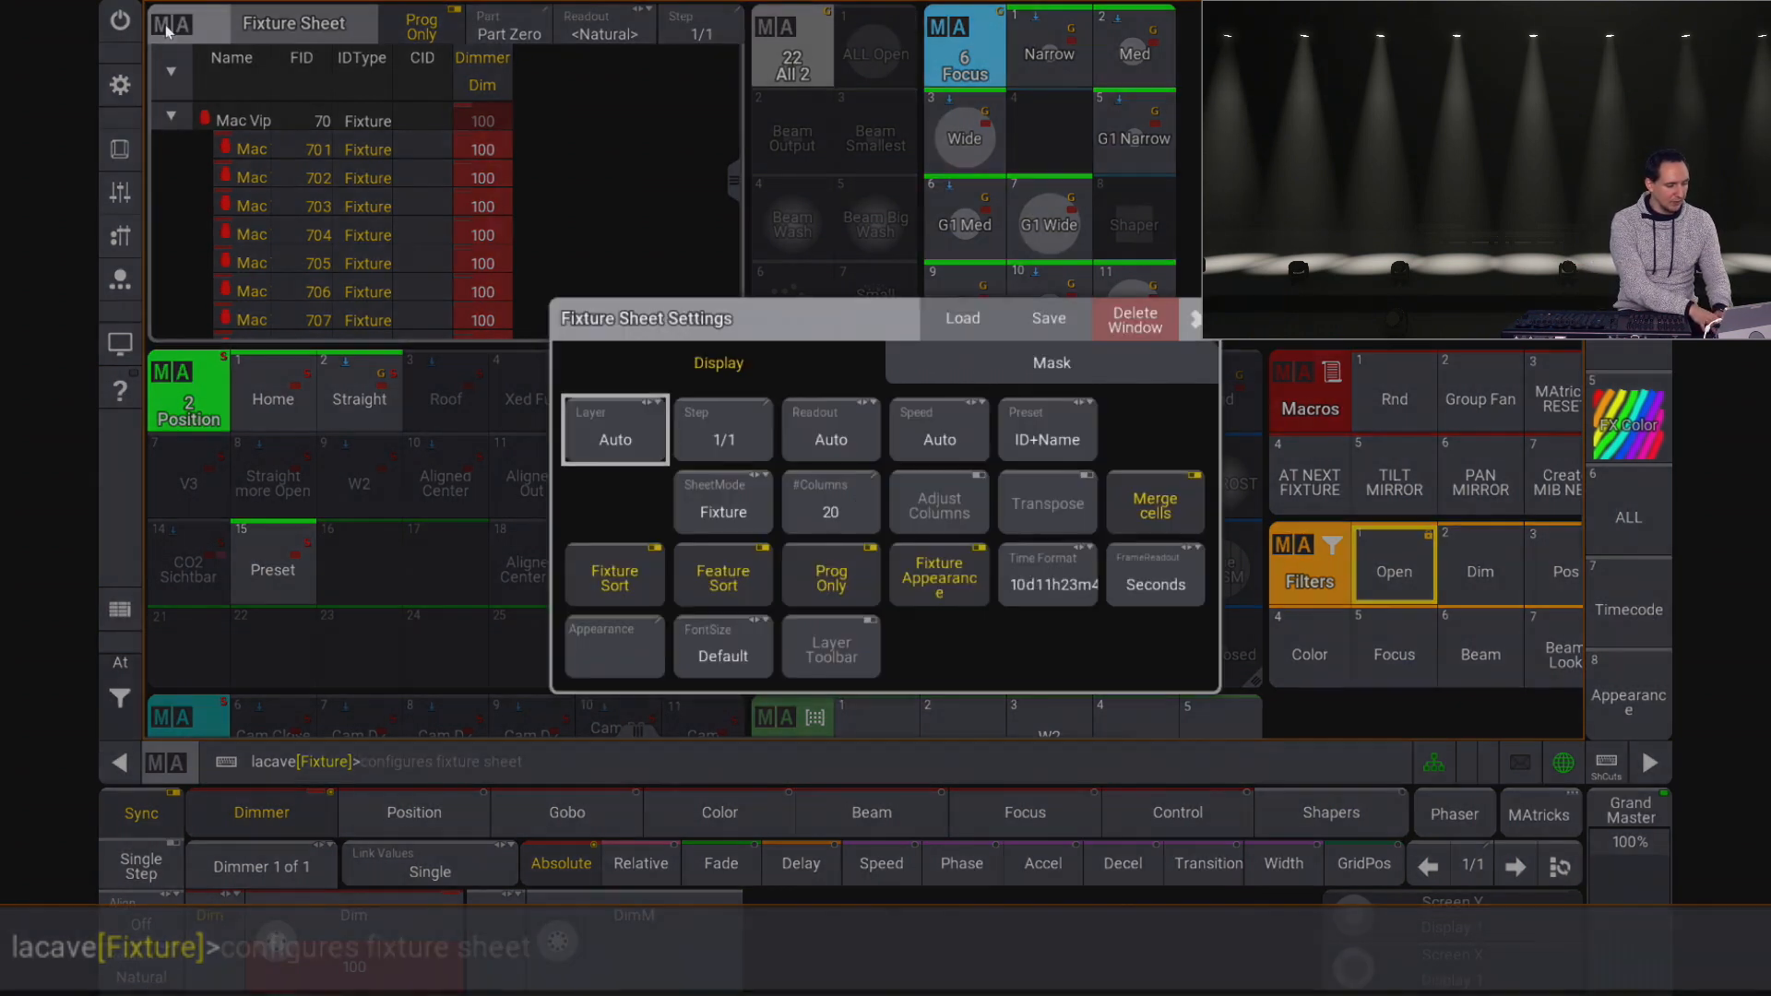
left_click(1140, 315)
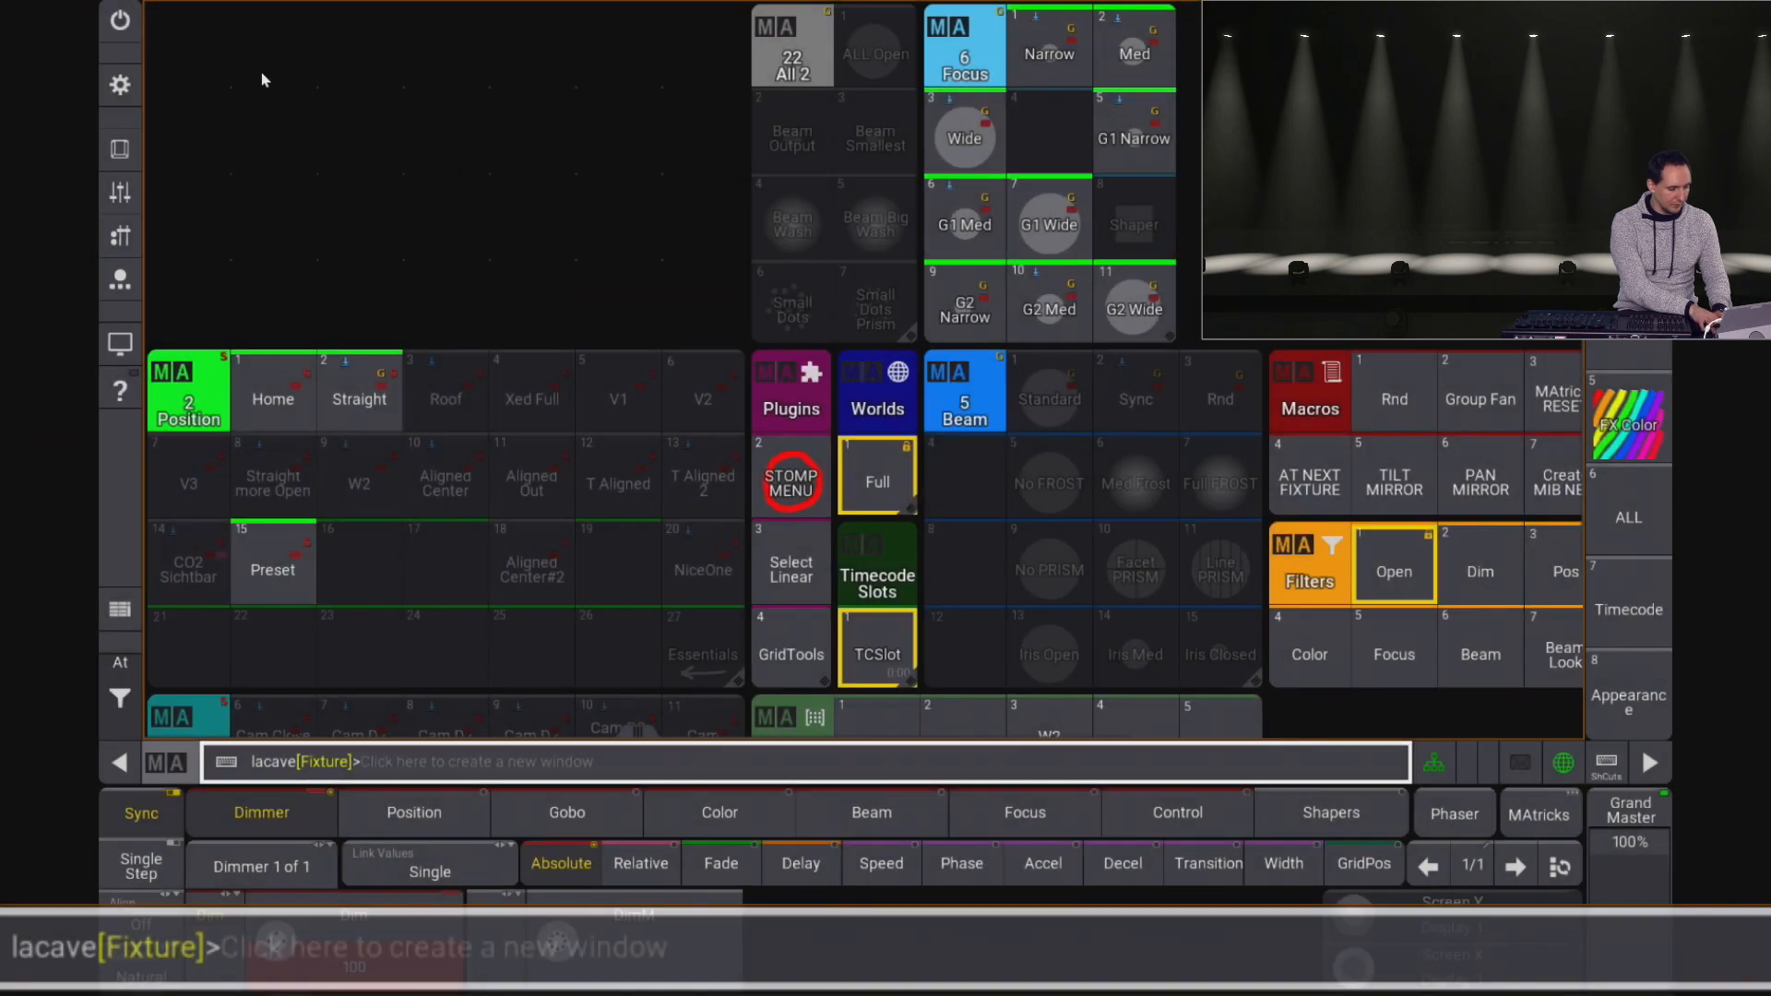
left_click(168, 31)
left_click(624, 307)
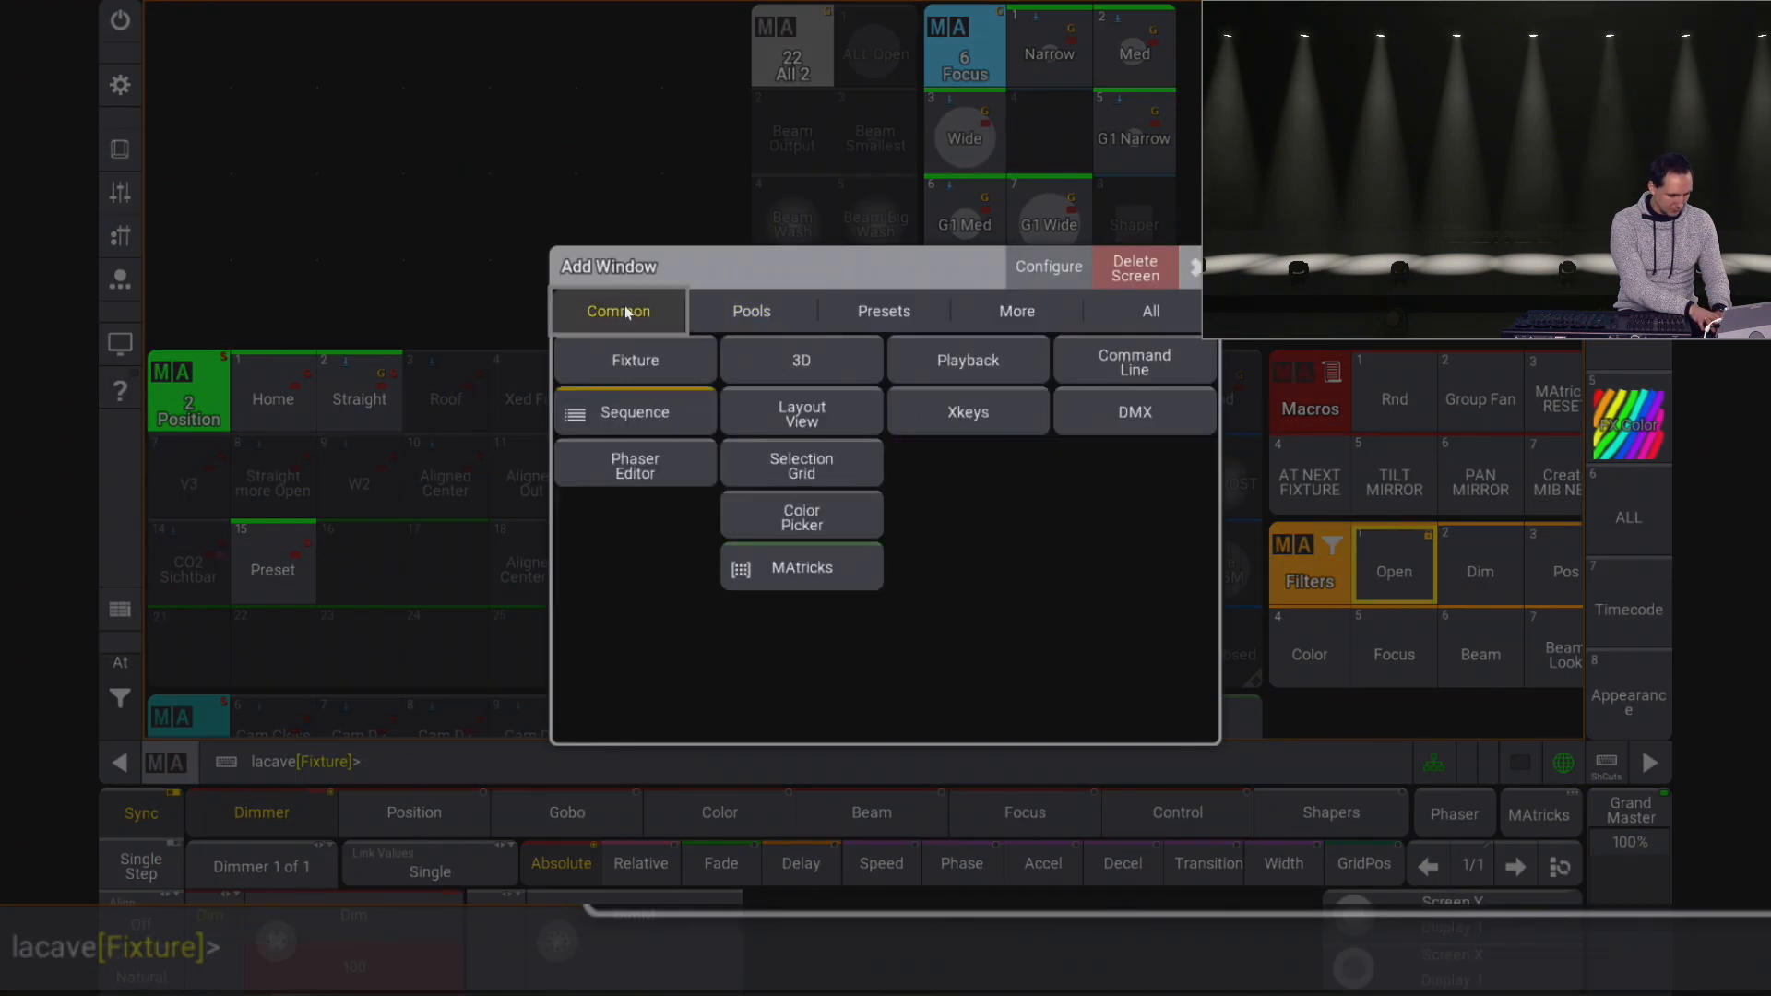
left_click(801, 517)
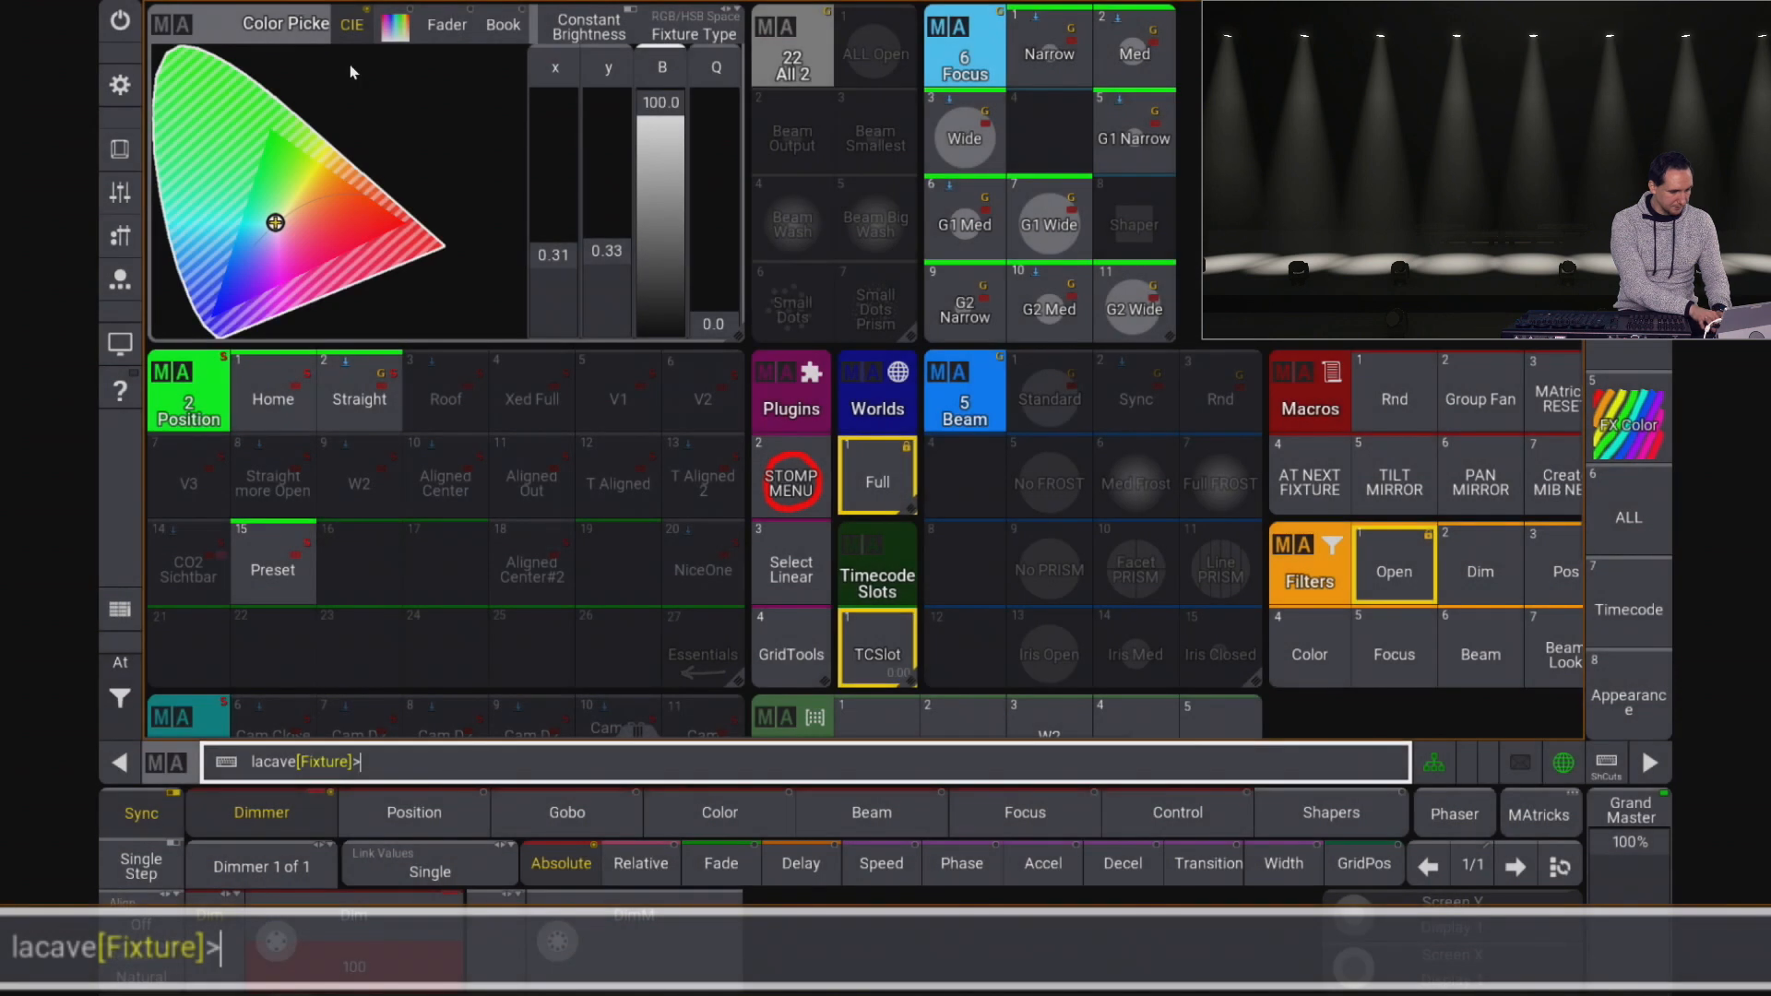
left_click(410, 25)
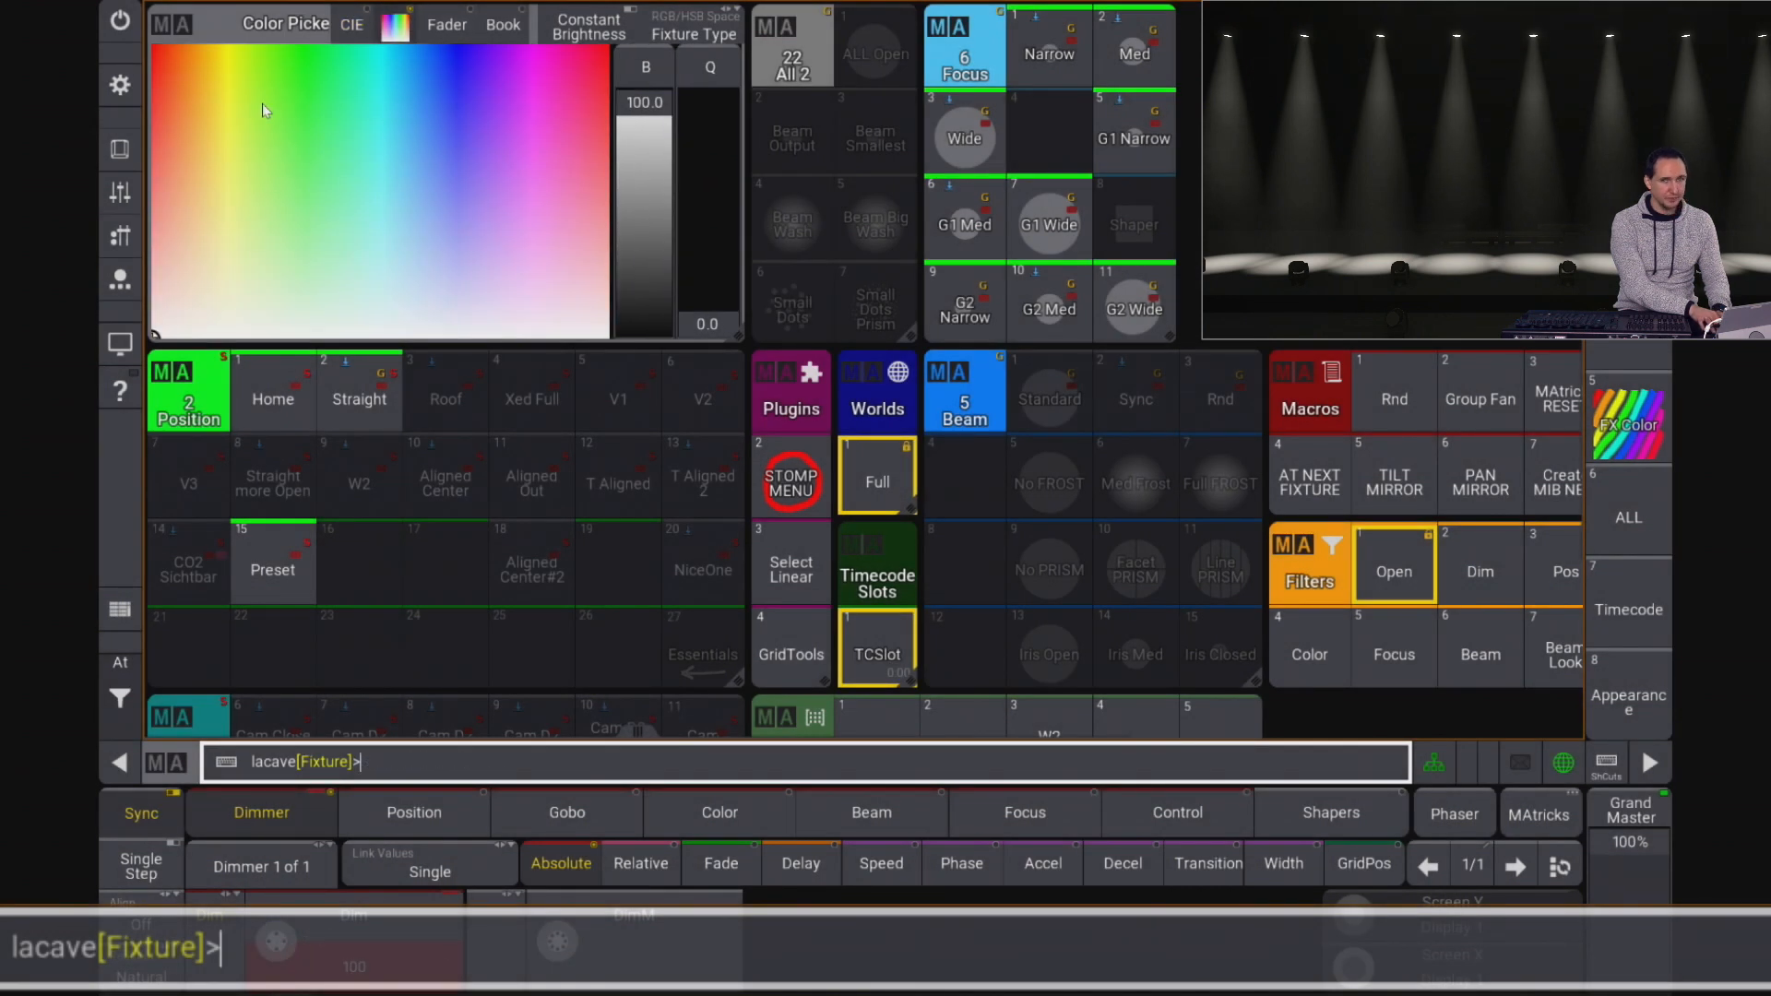
Step: Build a three-step color phaser with red in step 1, cyan in step 2 and blue in step 3
left_click_drag(262, 103, 103, 17)
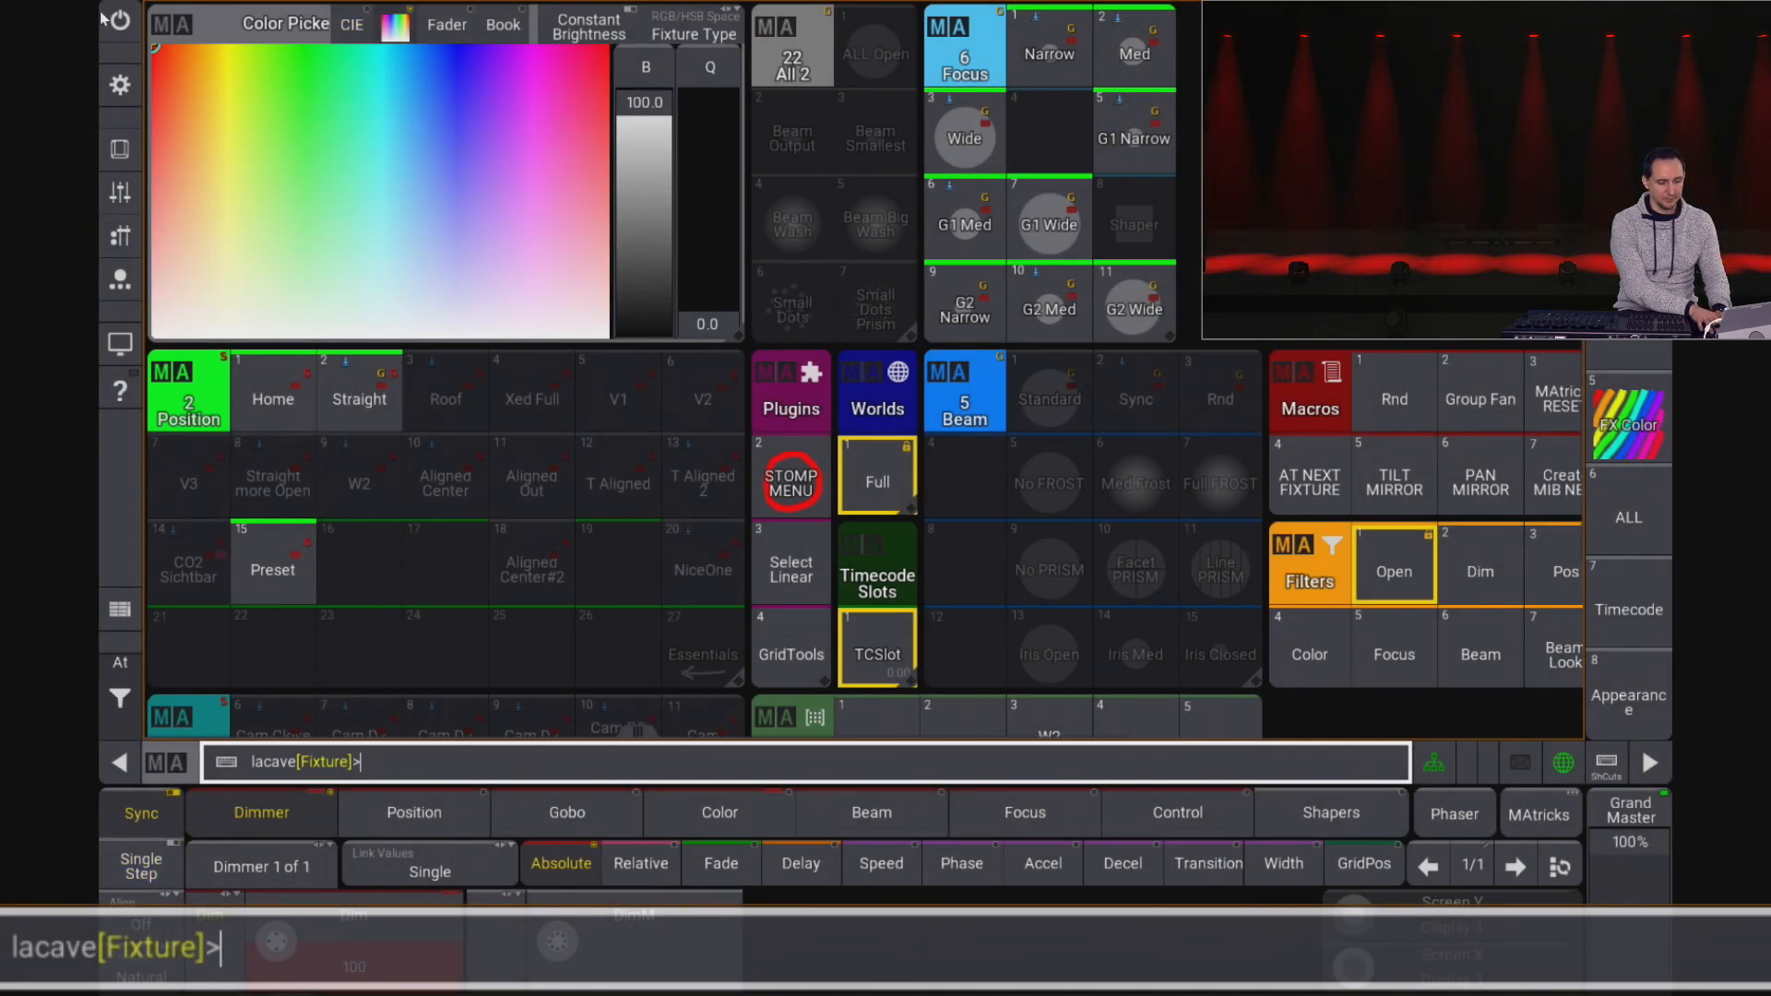
left_click(429, 812)
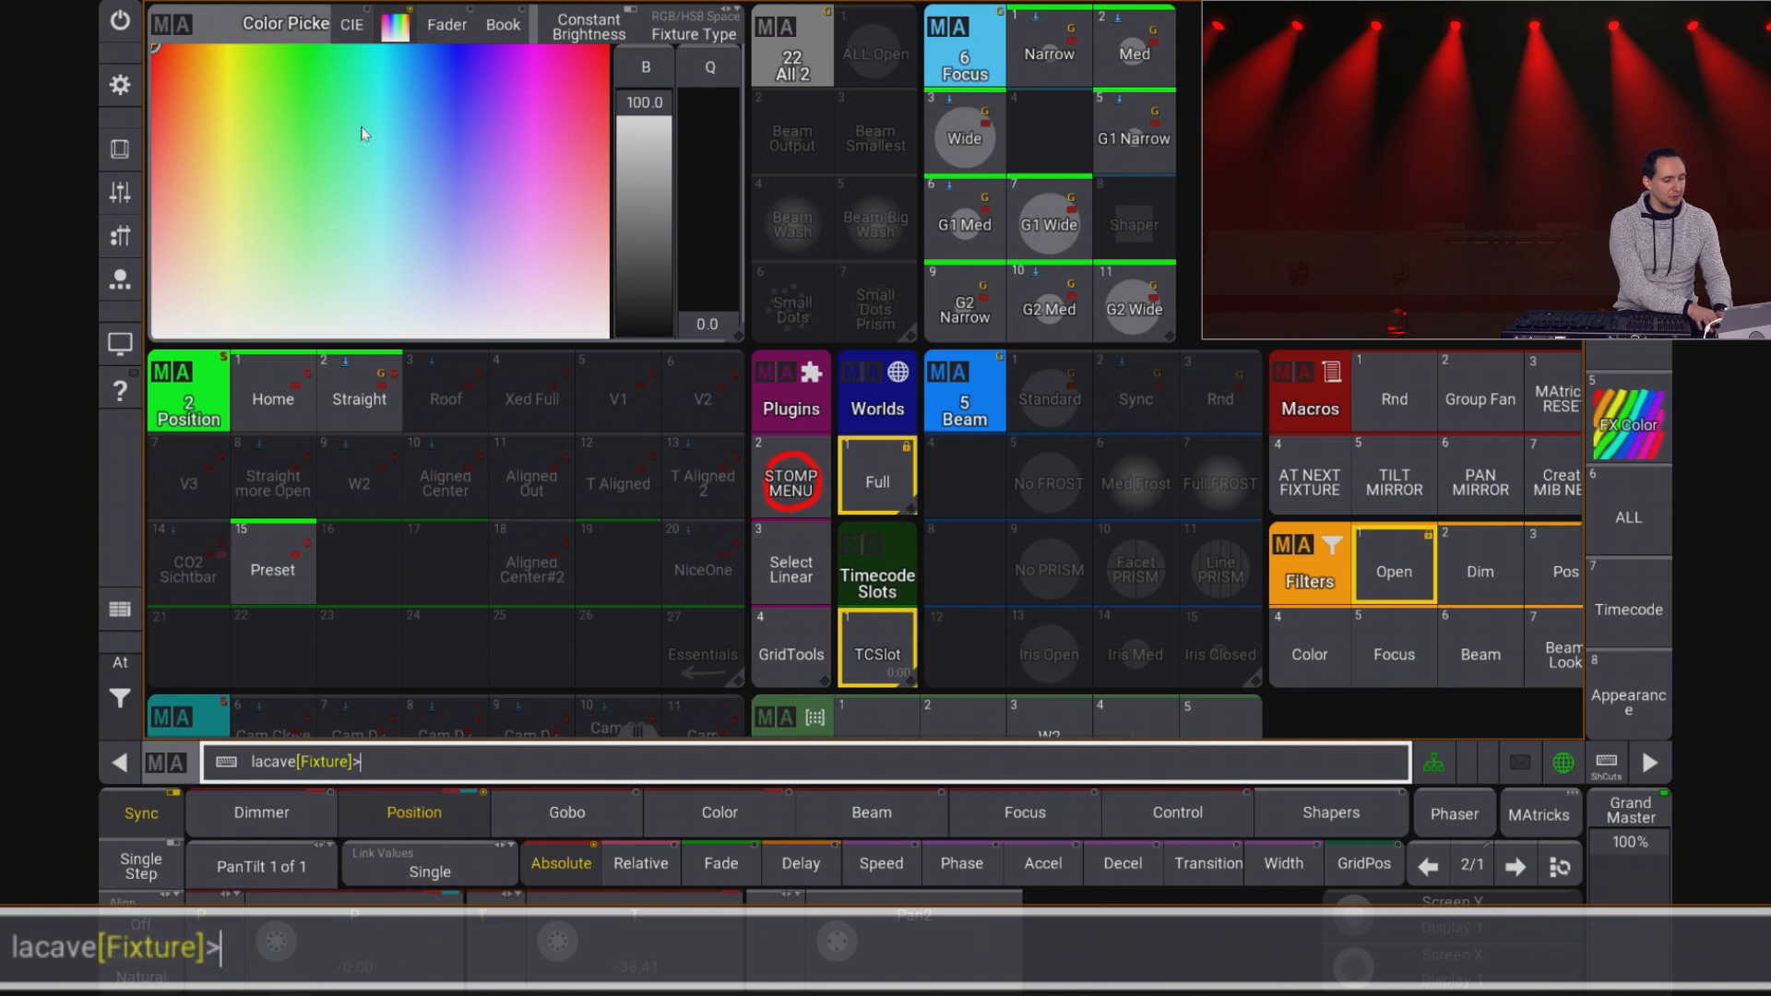
left_click(379, 46)
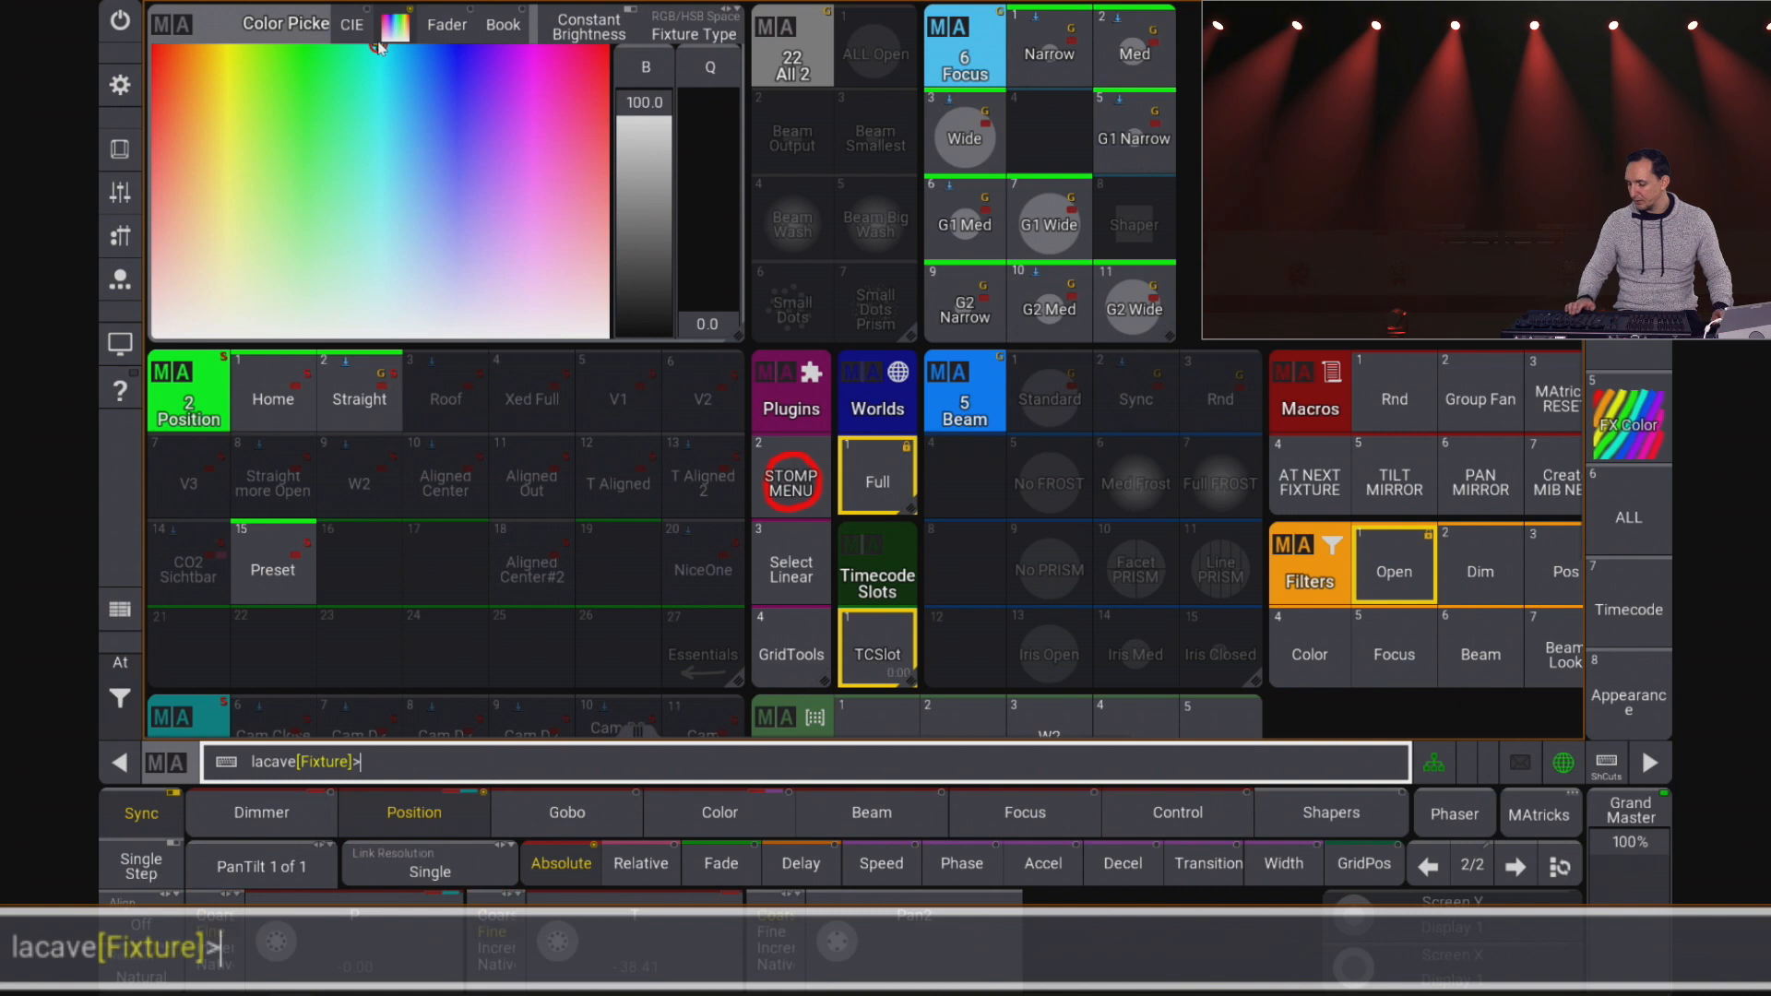
left_click(377, 96)
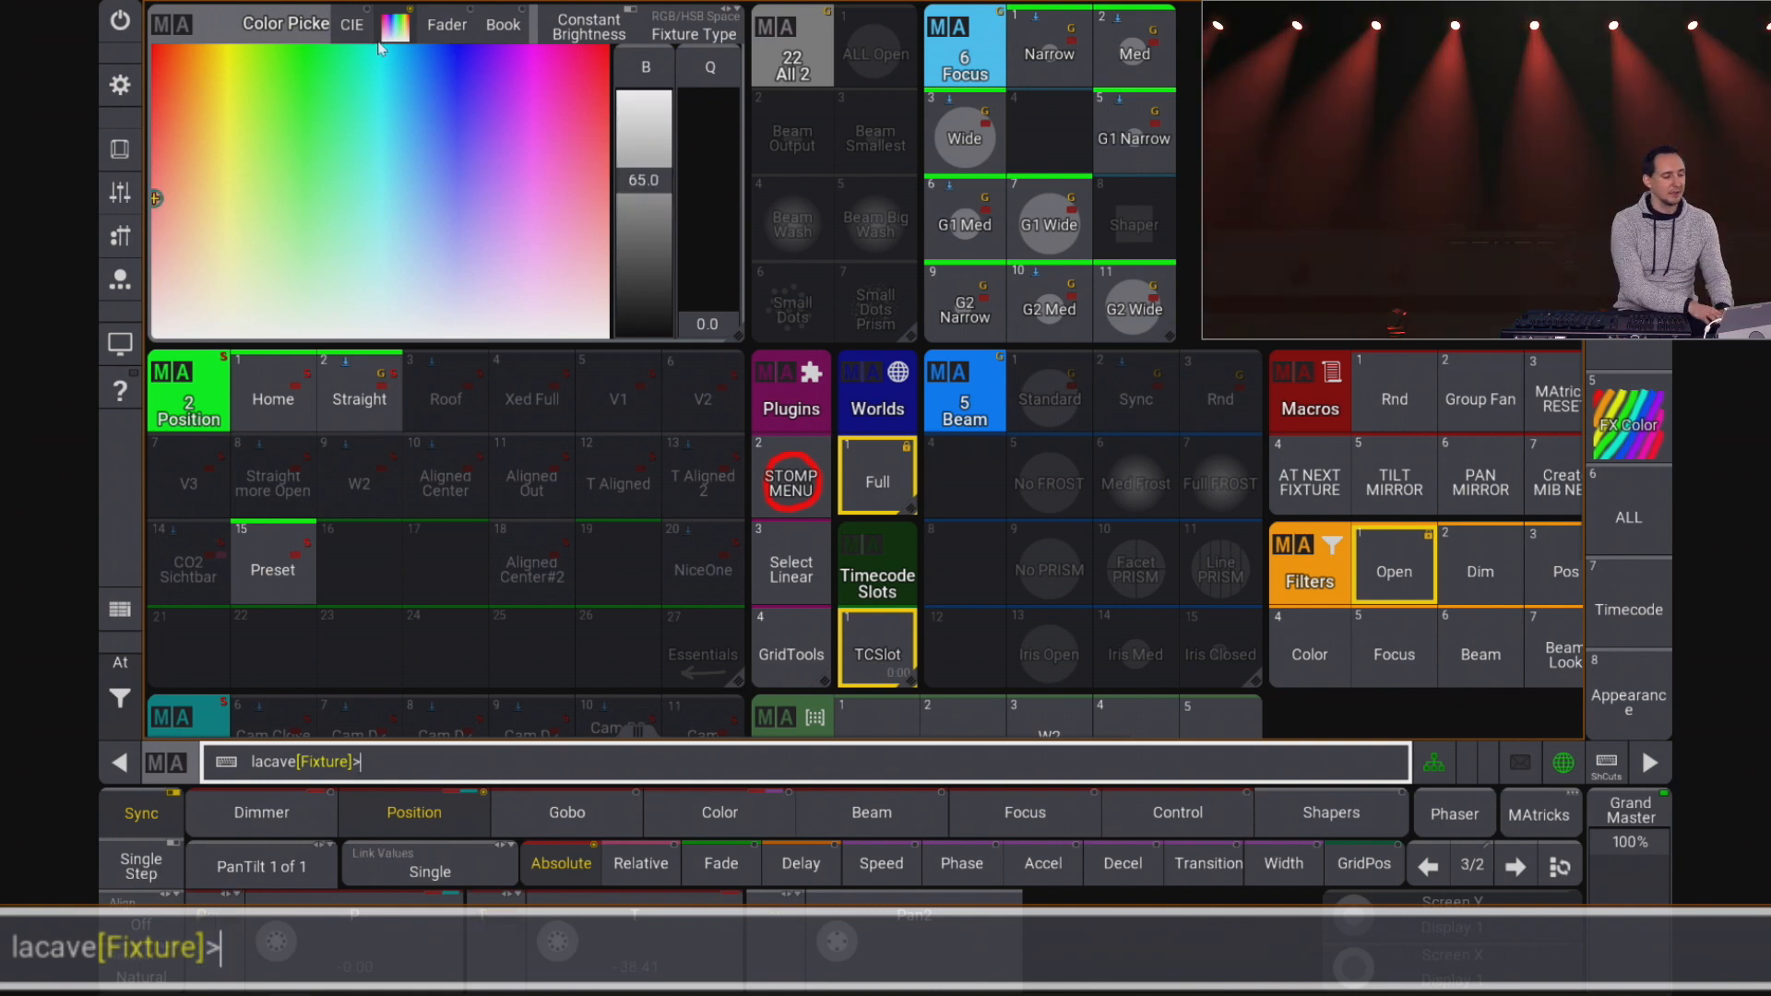
left_click(453, 46)
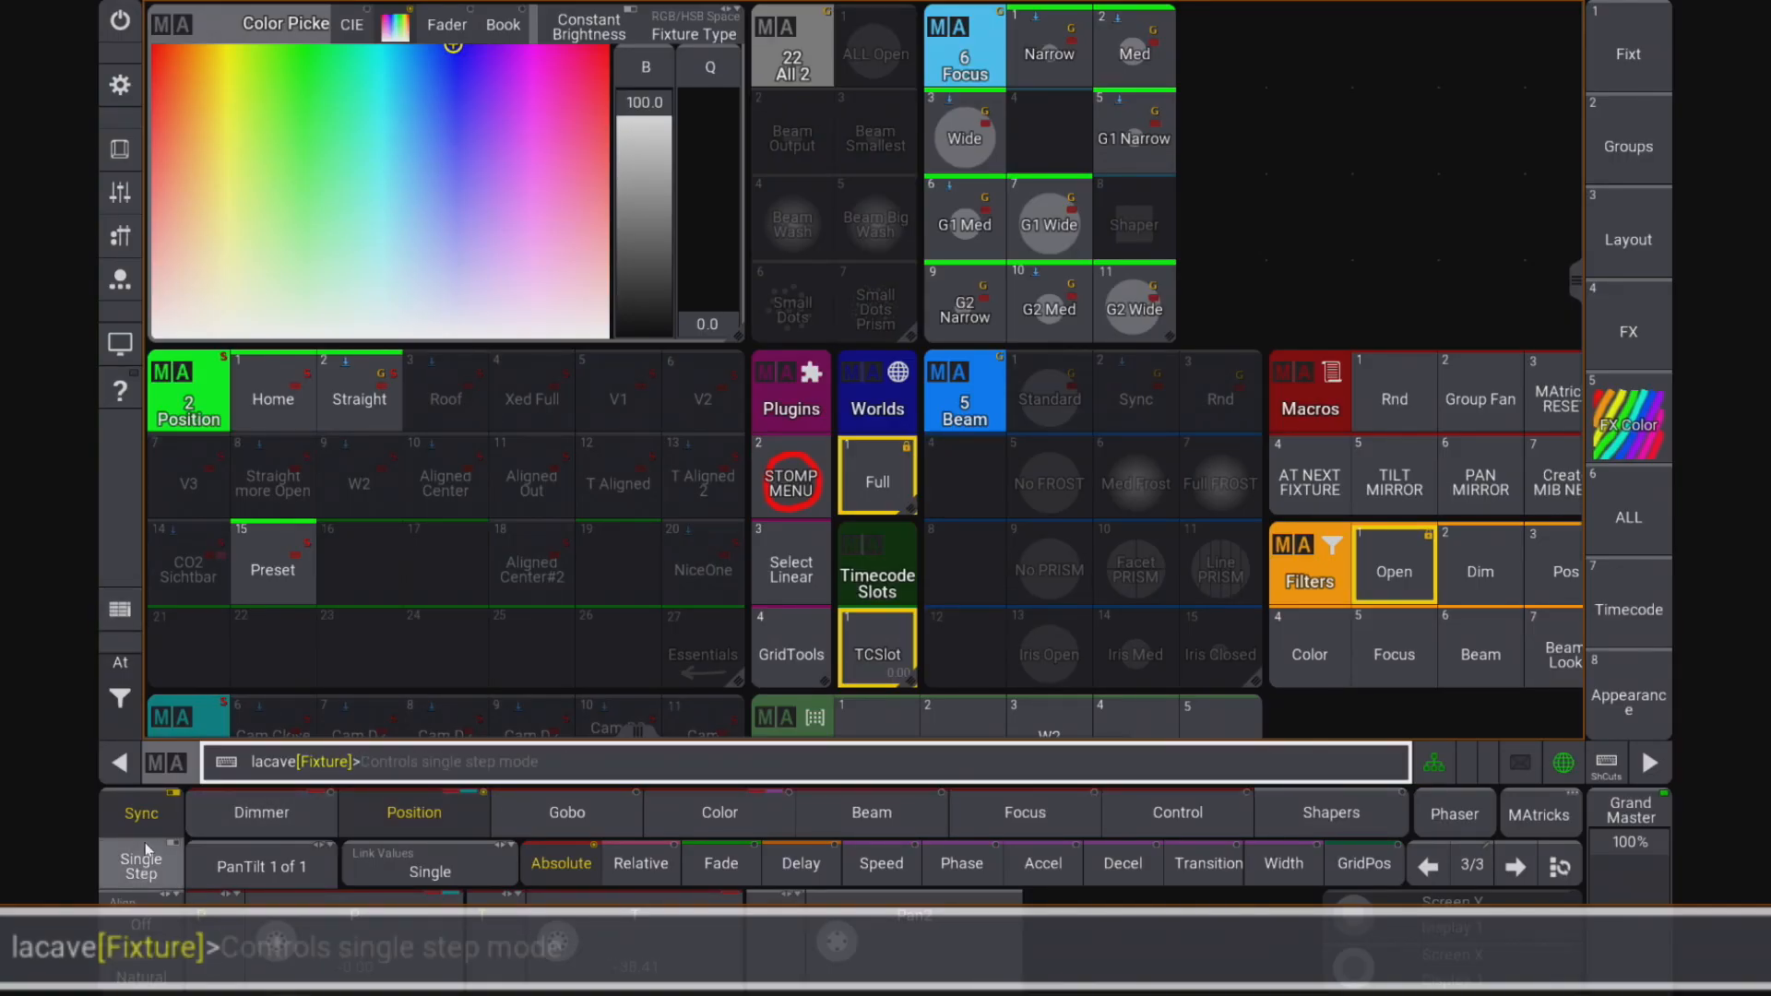
Step: Turn on Single Step mode and go back and forth through the three color steps to check each one
left_click(143, 867)
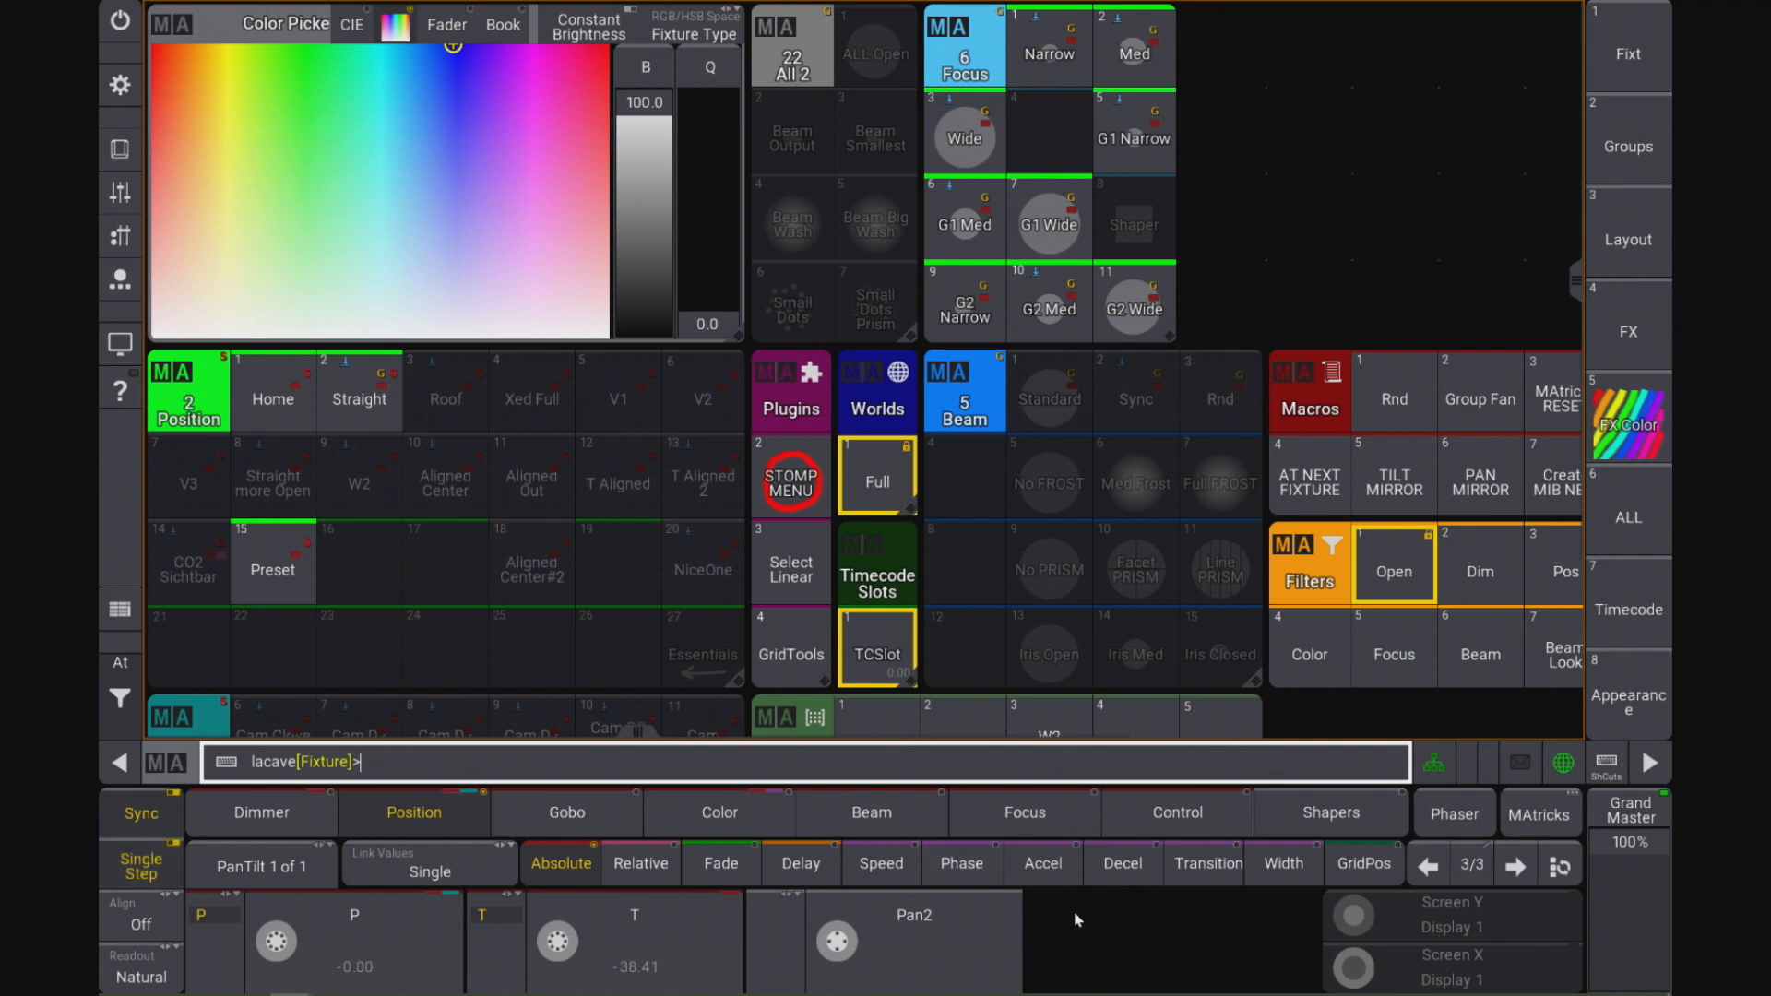
left_click(1428, 867)
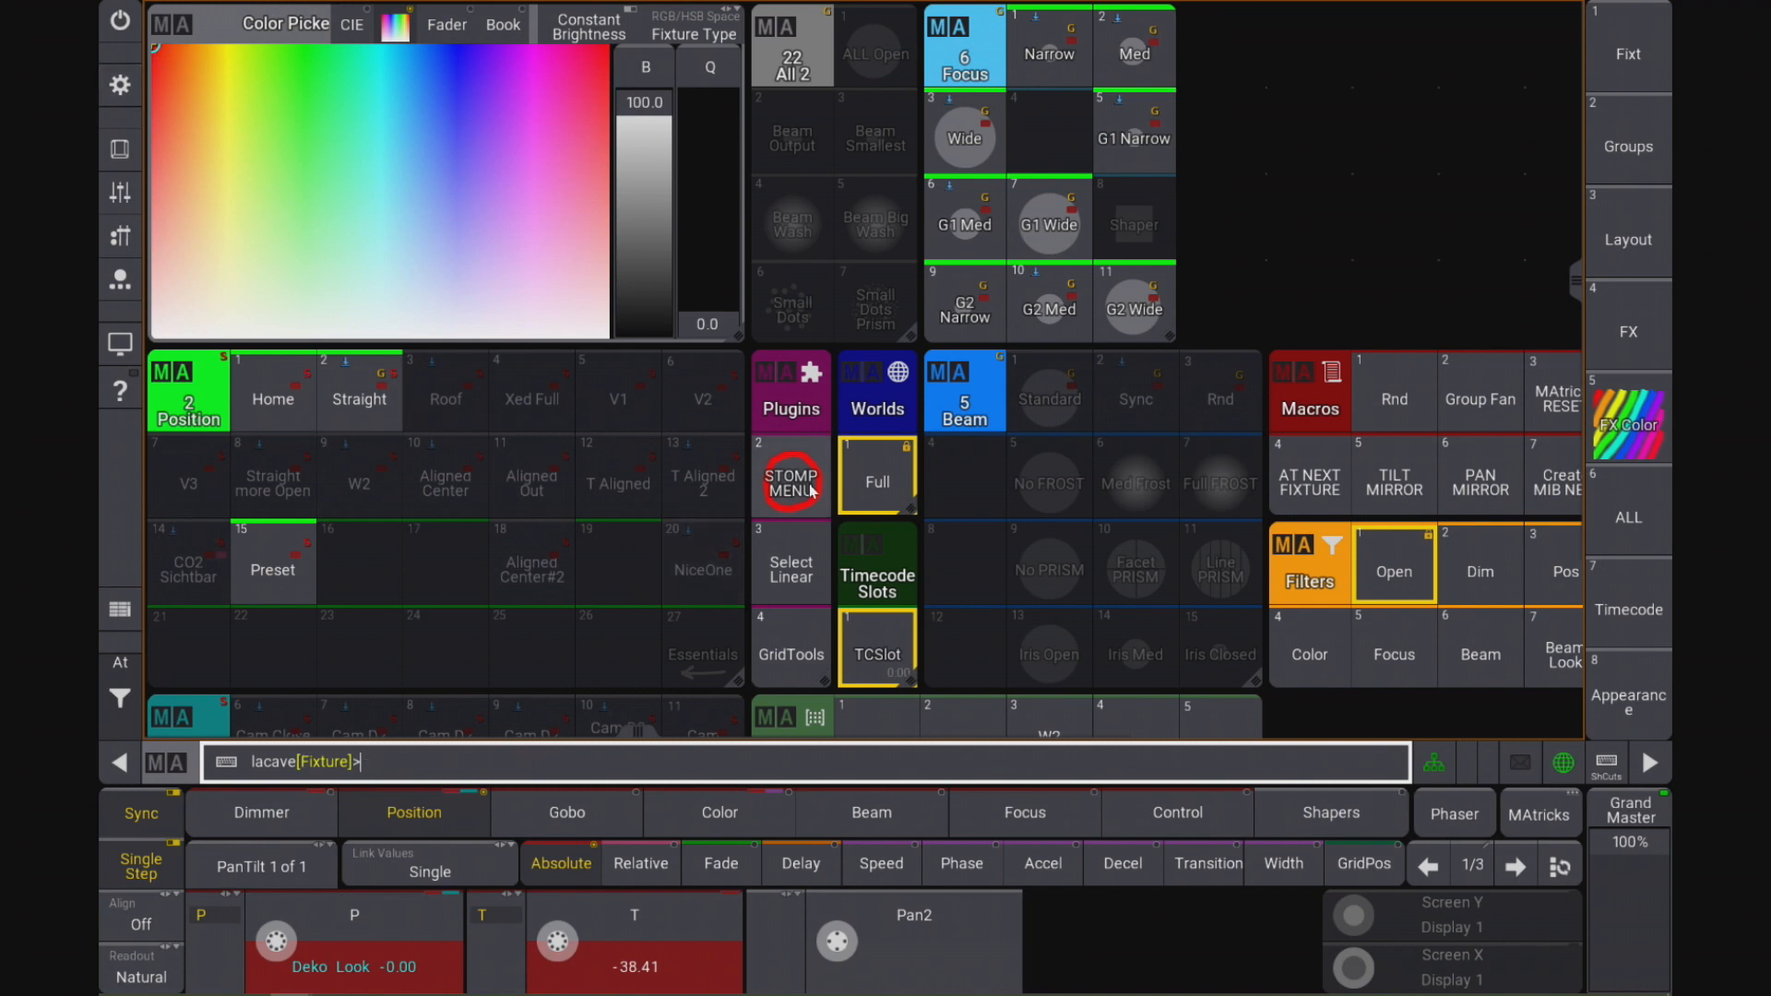
left_click(1516, 865)
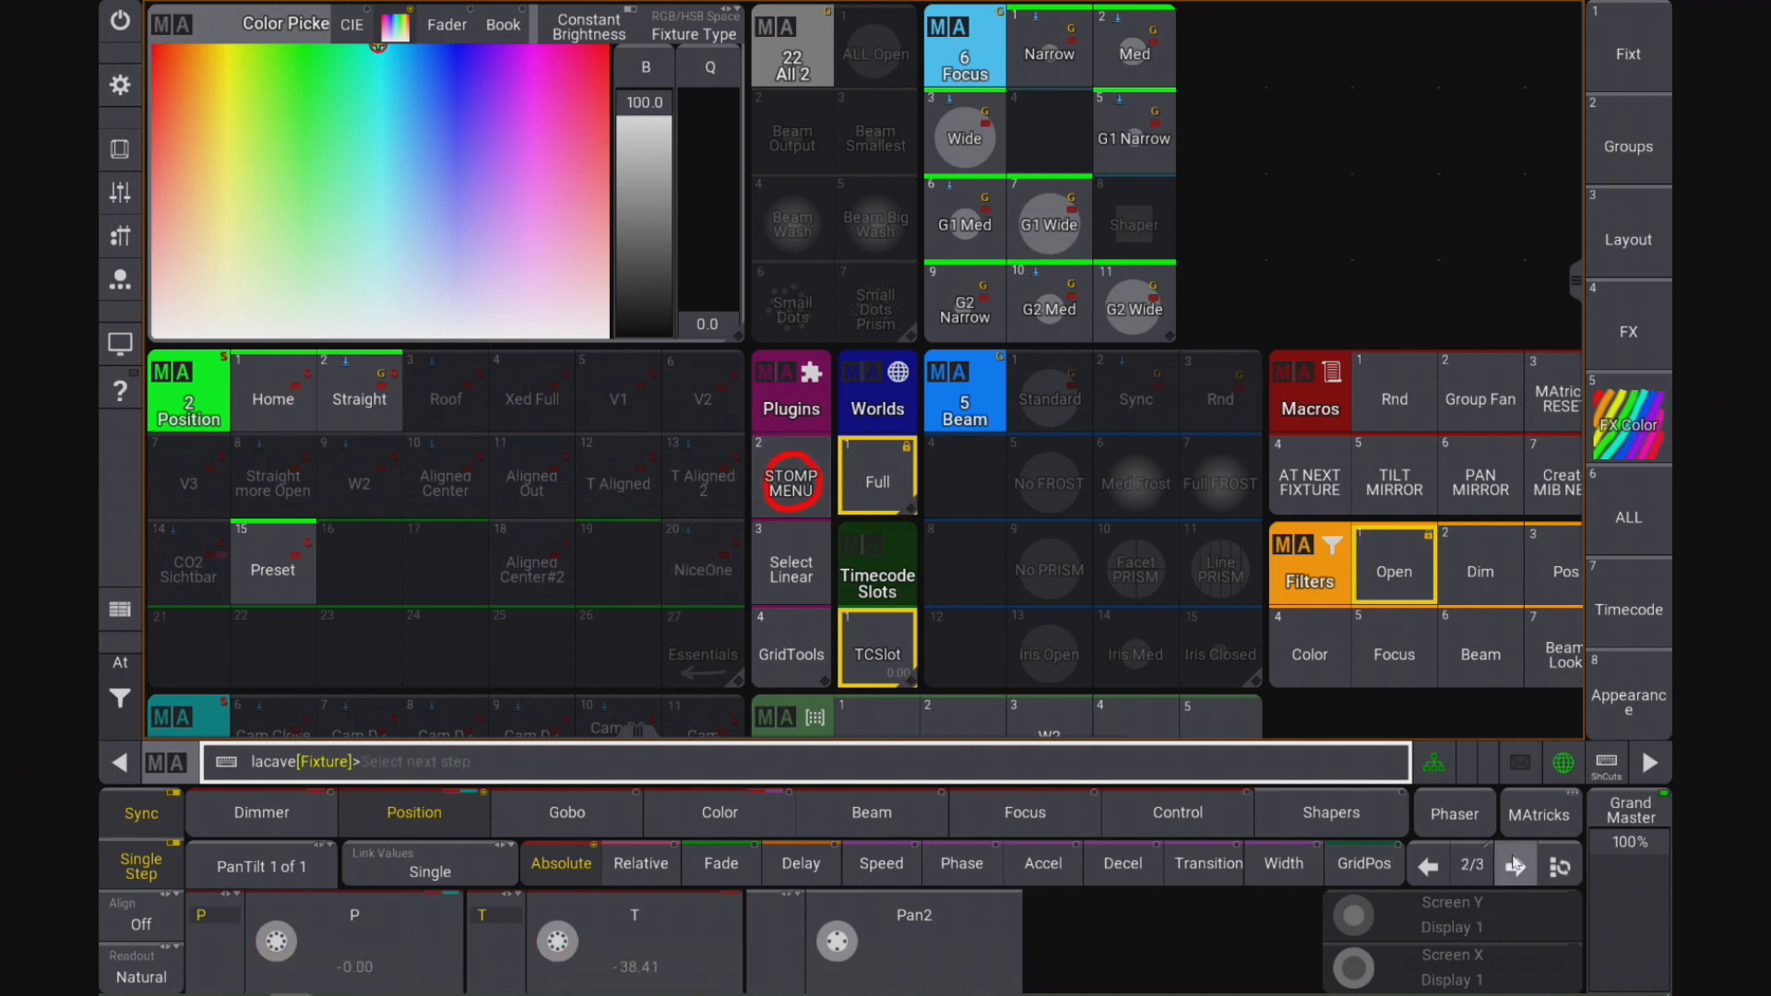
left_click(1515, 865)
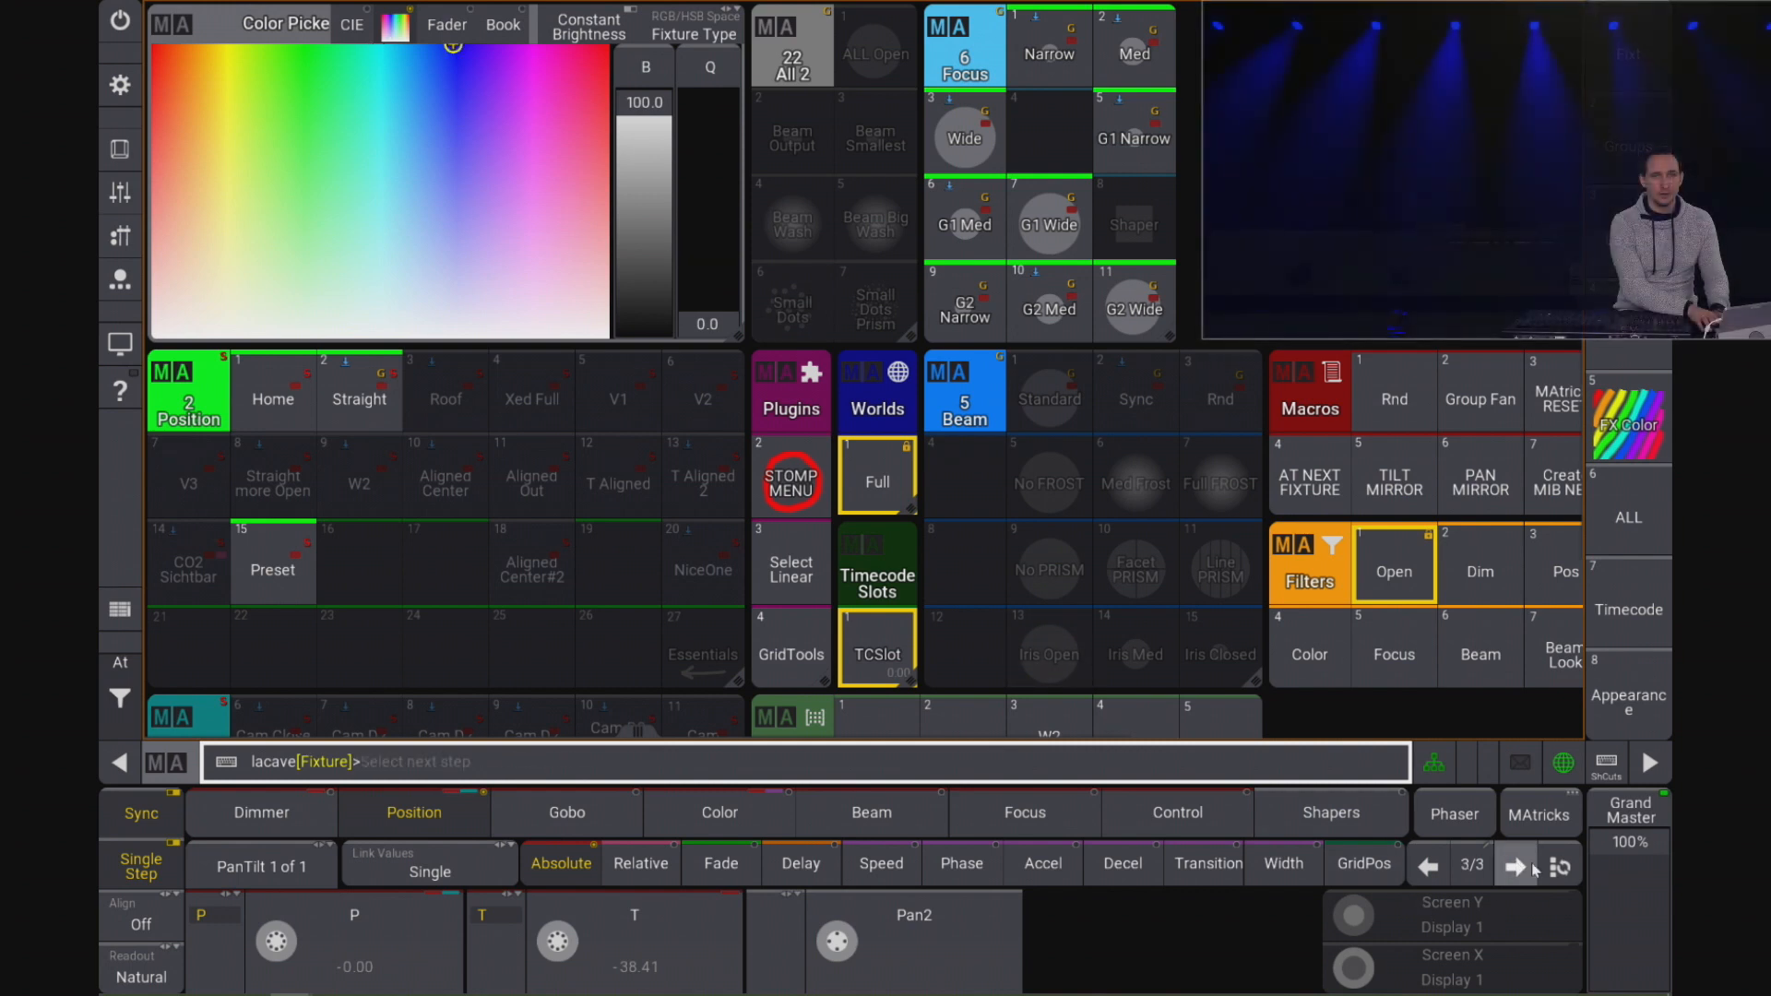
left_click(1436, 869)
left_click(1437, 869)
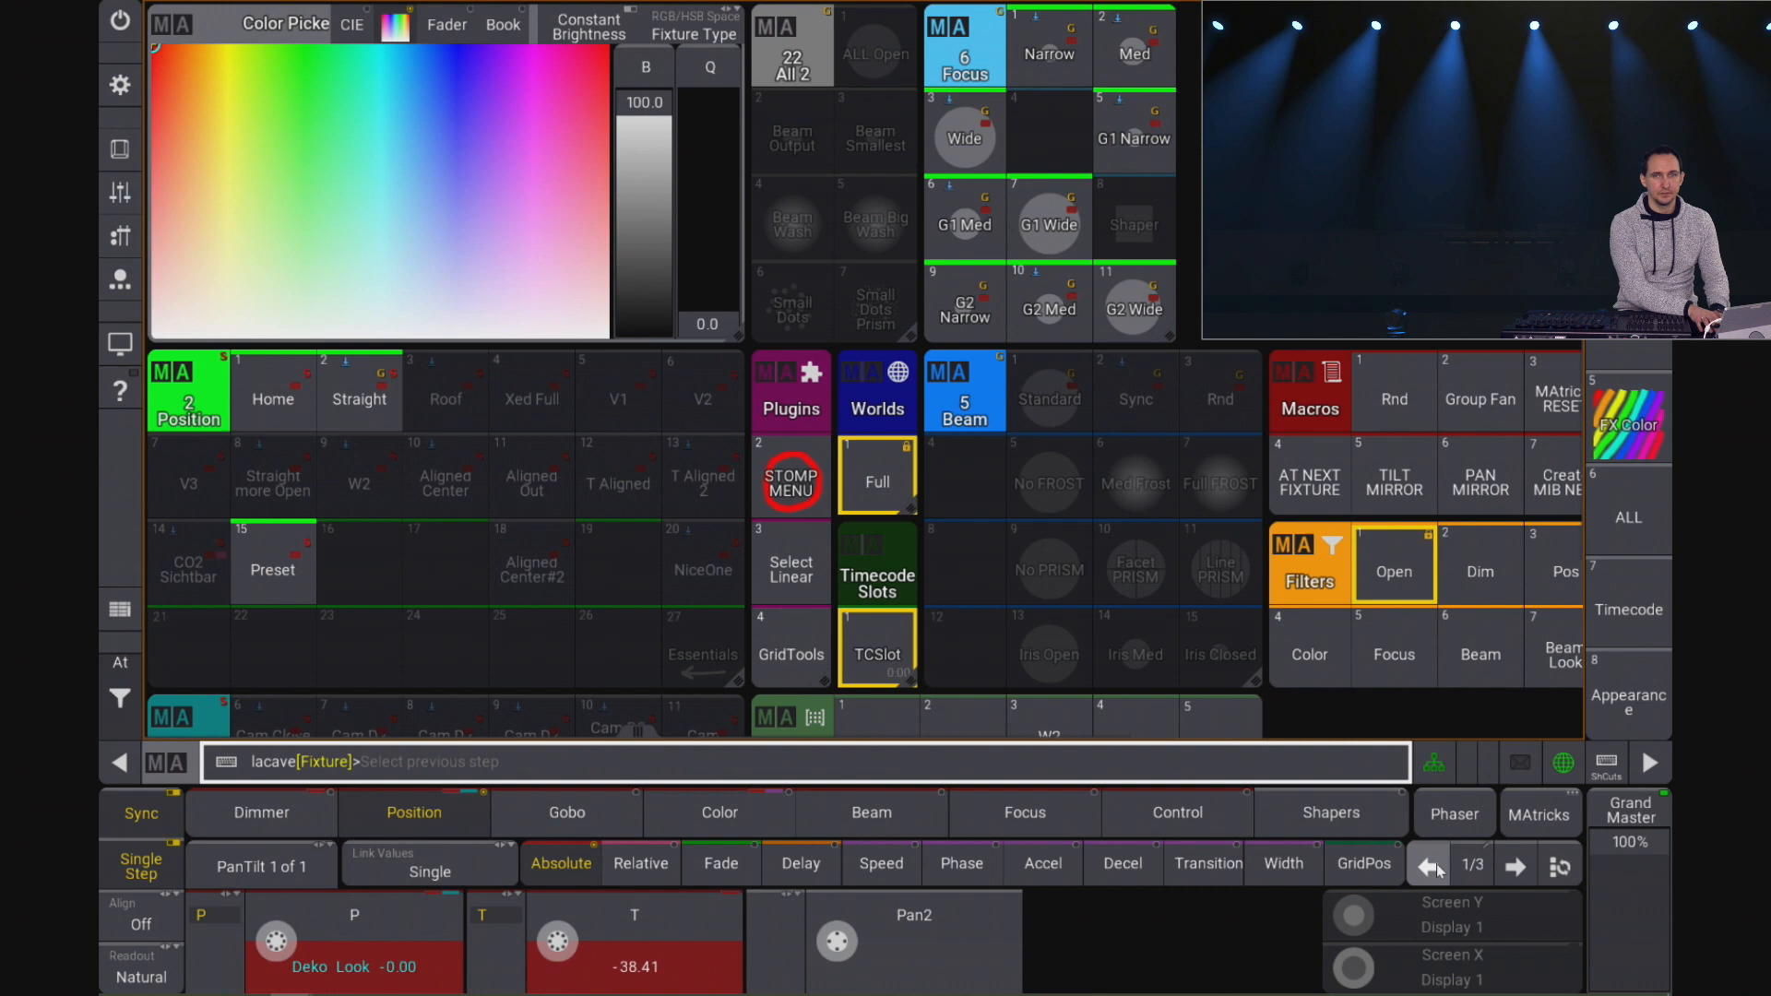
left_click(1515, 867)
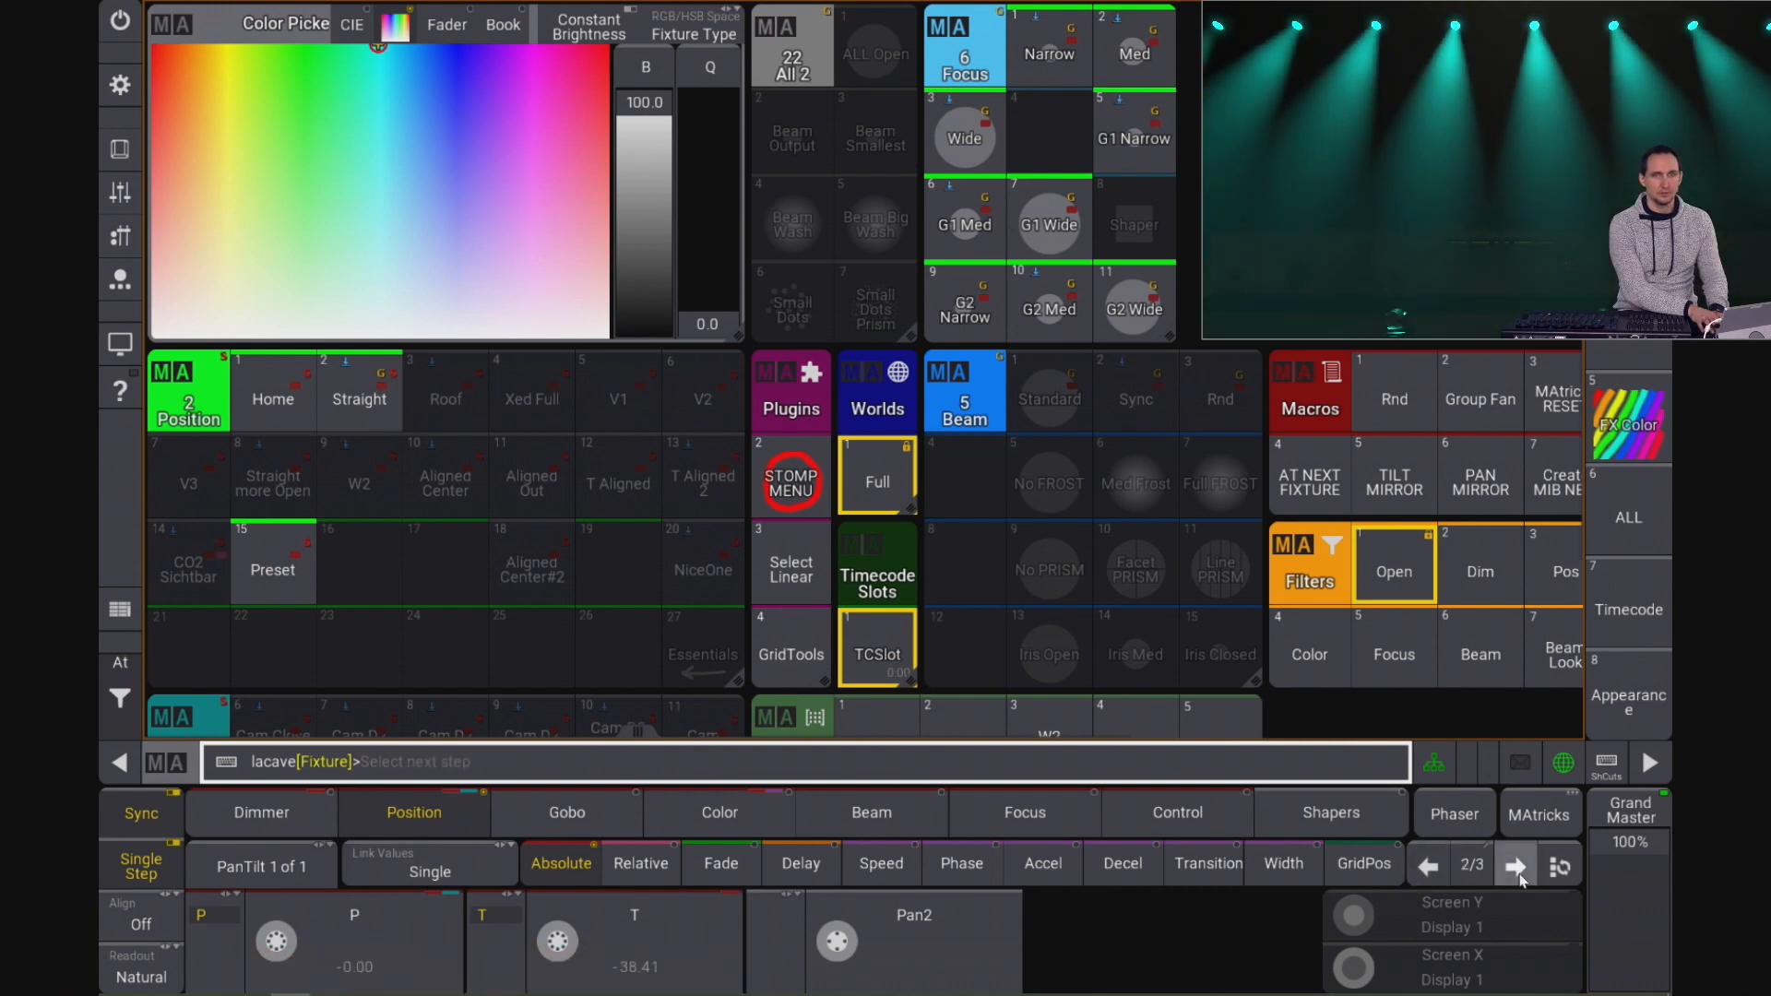
left_click(1516, 867)
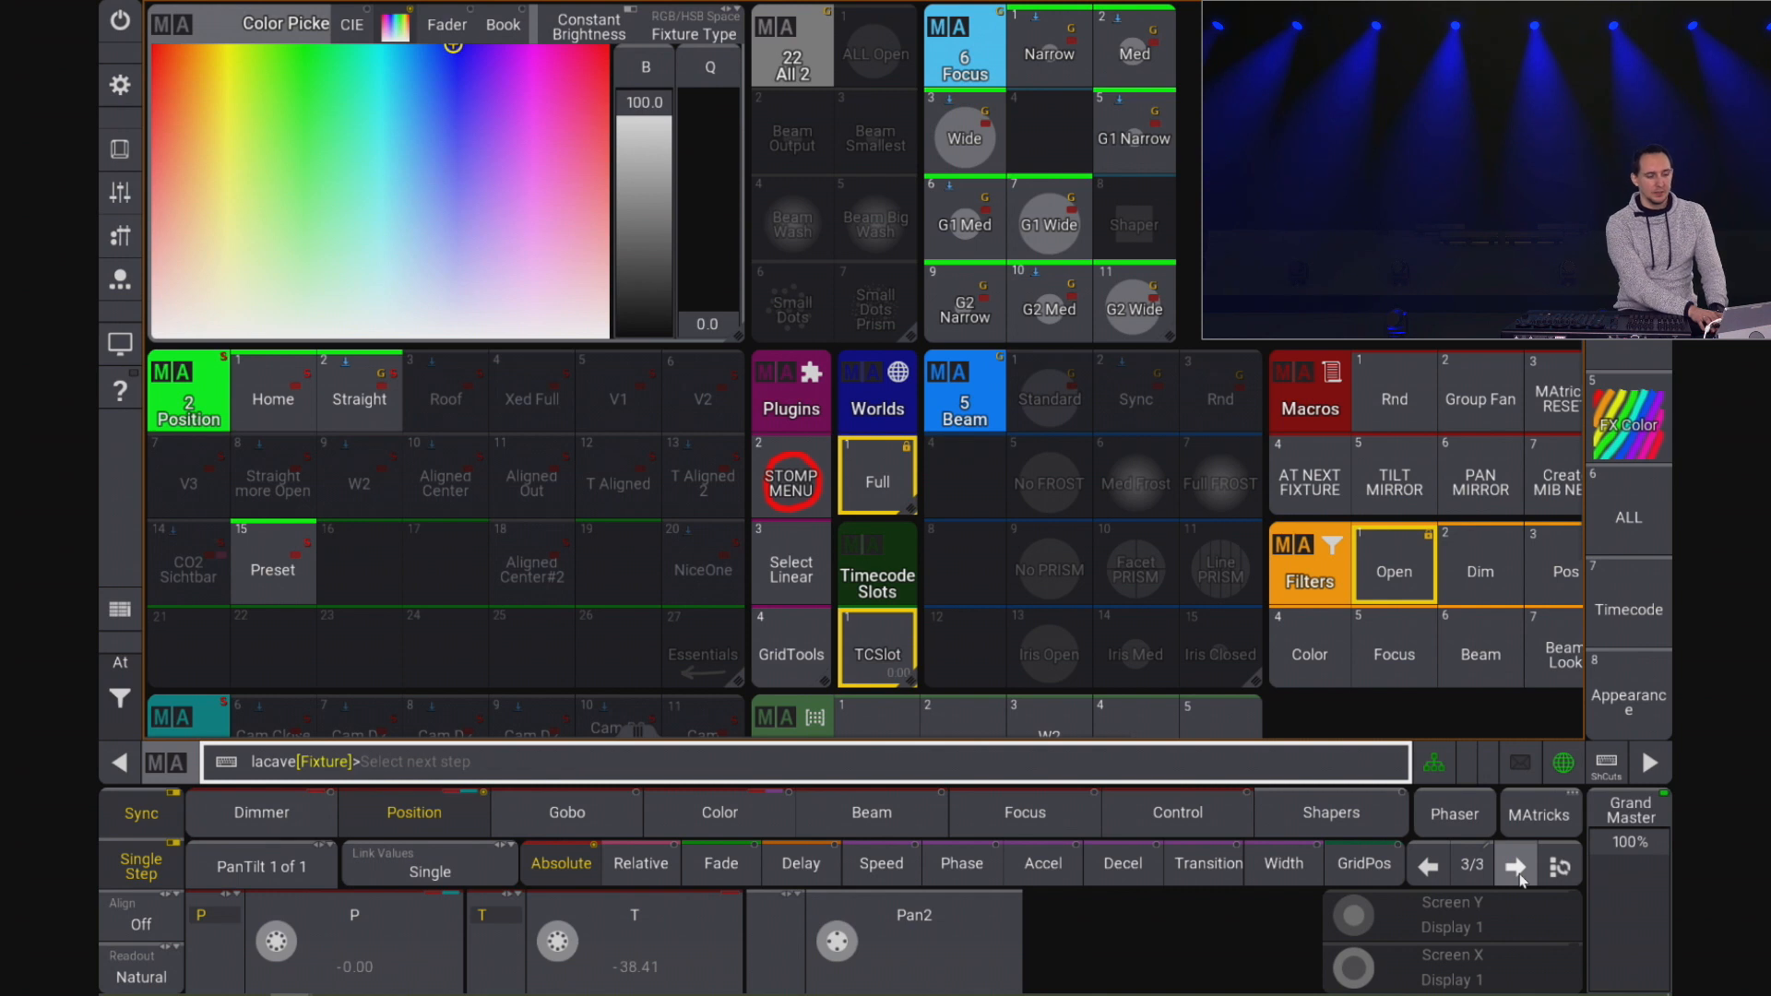
left_click(1433, 867)
left_click(1433, 867)
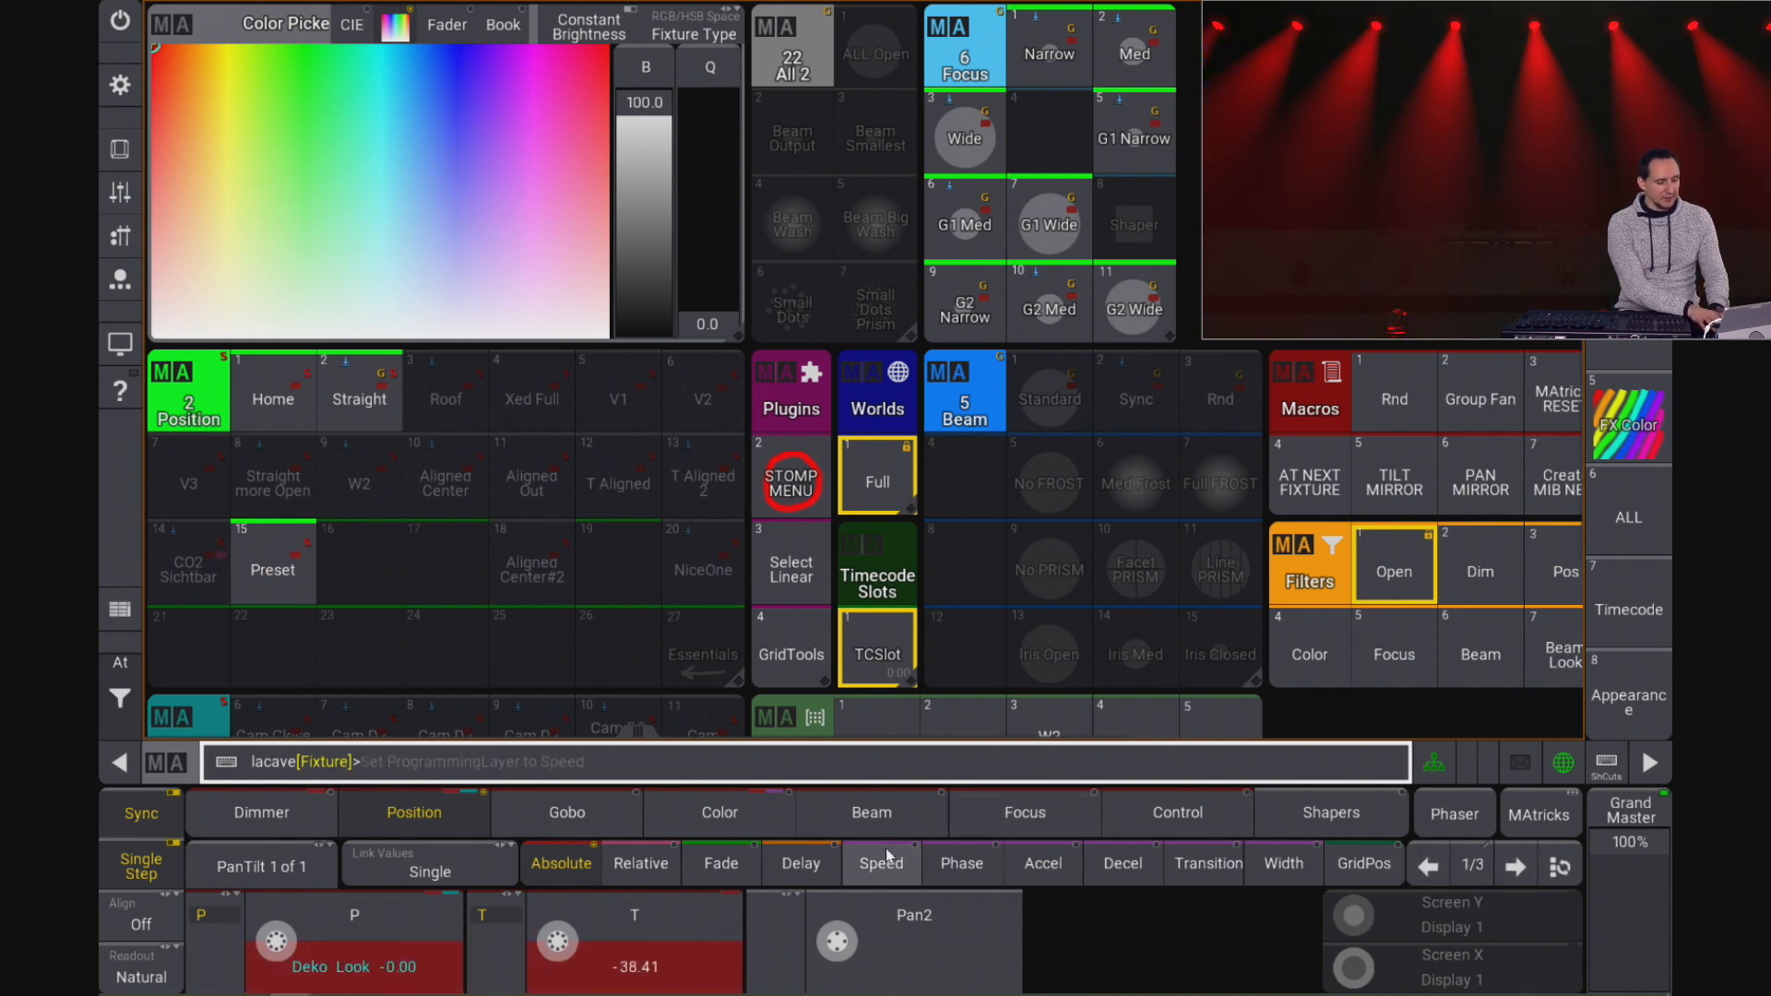
Step: Turn off Single Step mode and spread the RGB color Phase across the fixtures with 0 thru 360
left_click(751, 815)
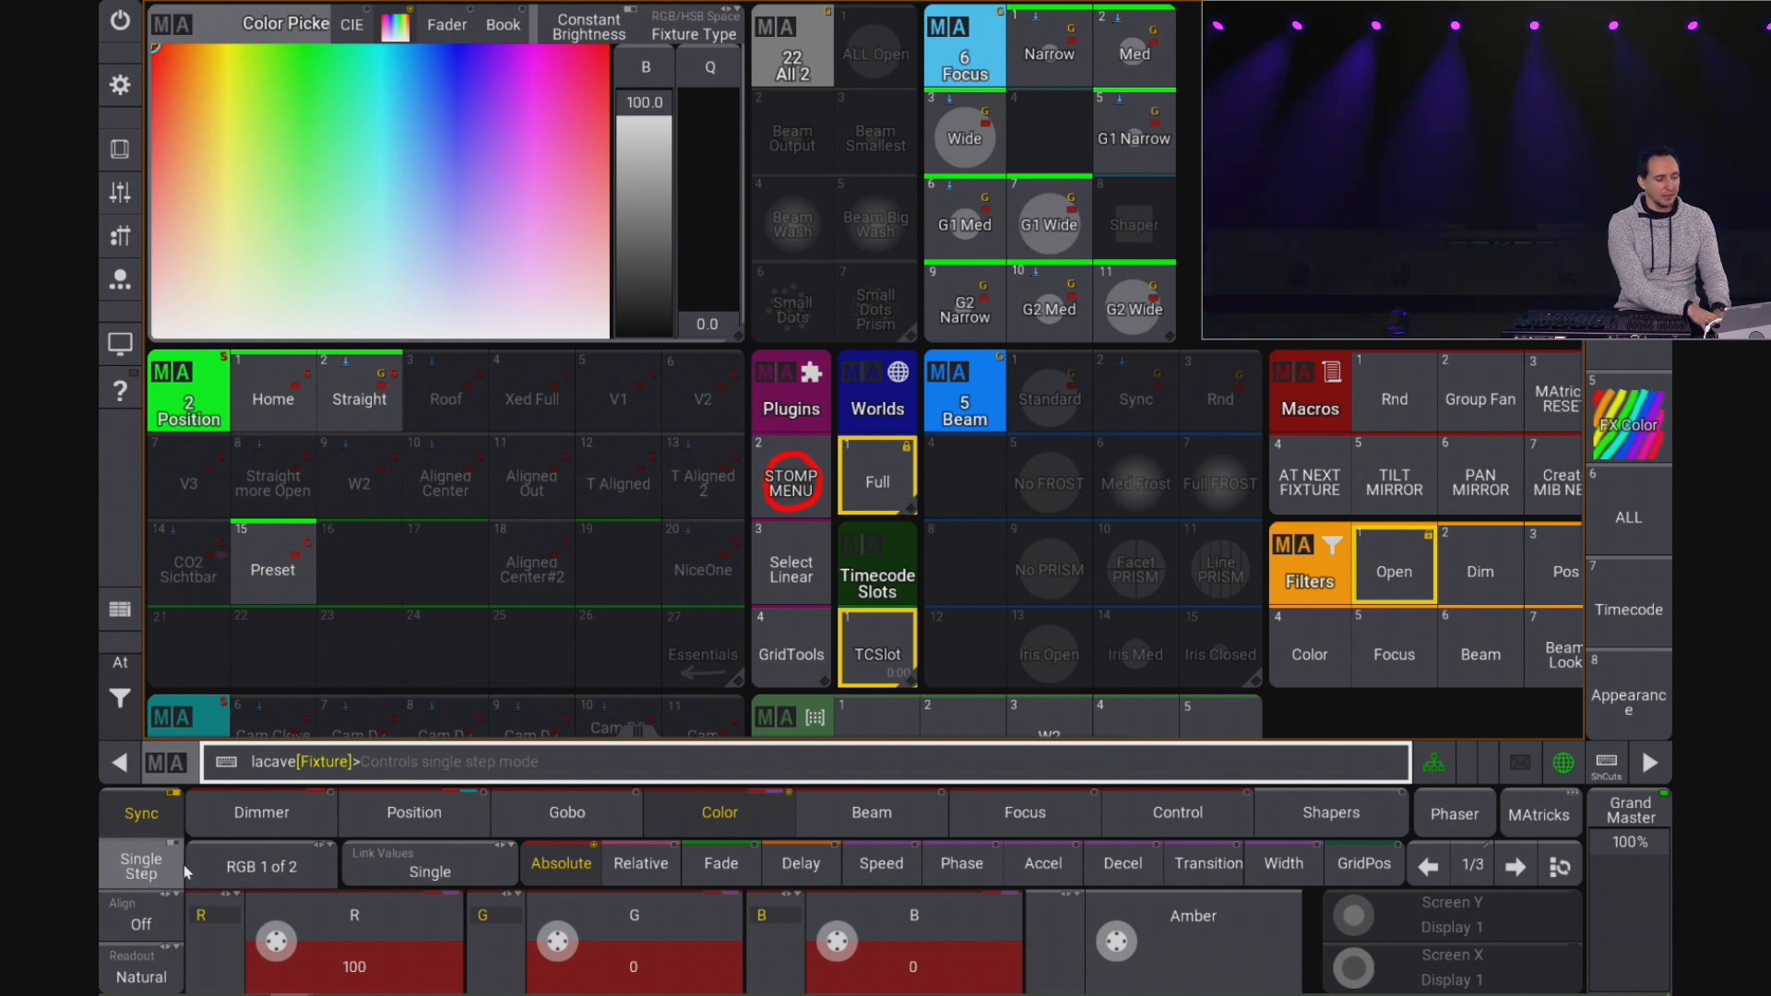
left_click(967, 871)
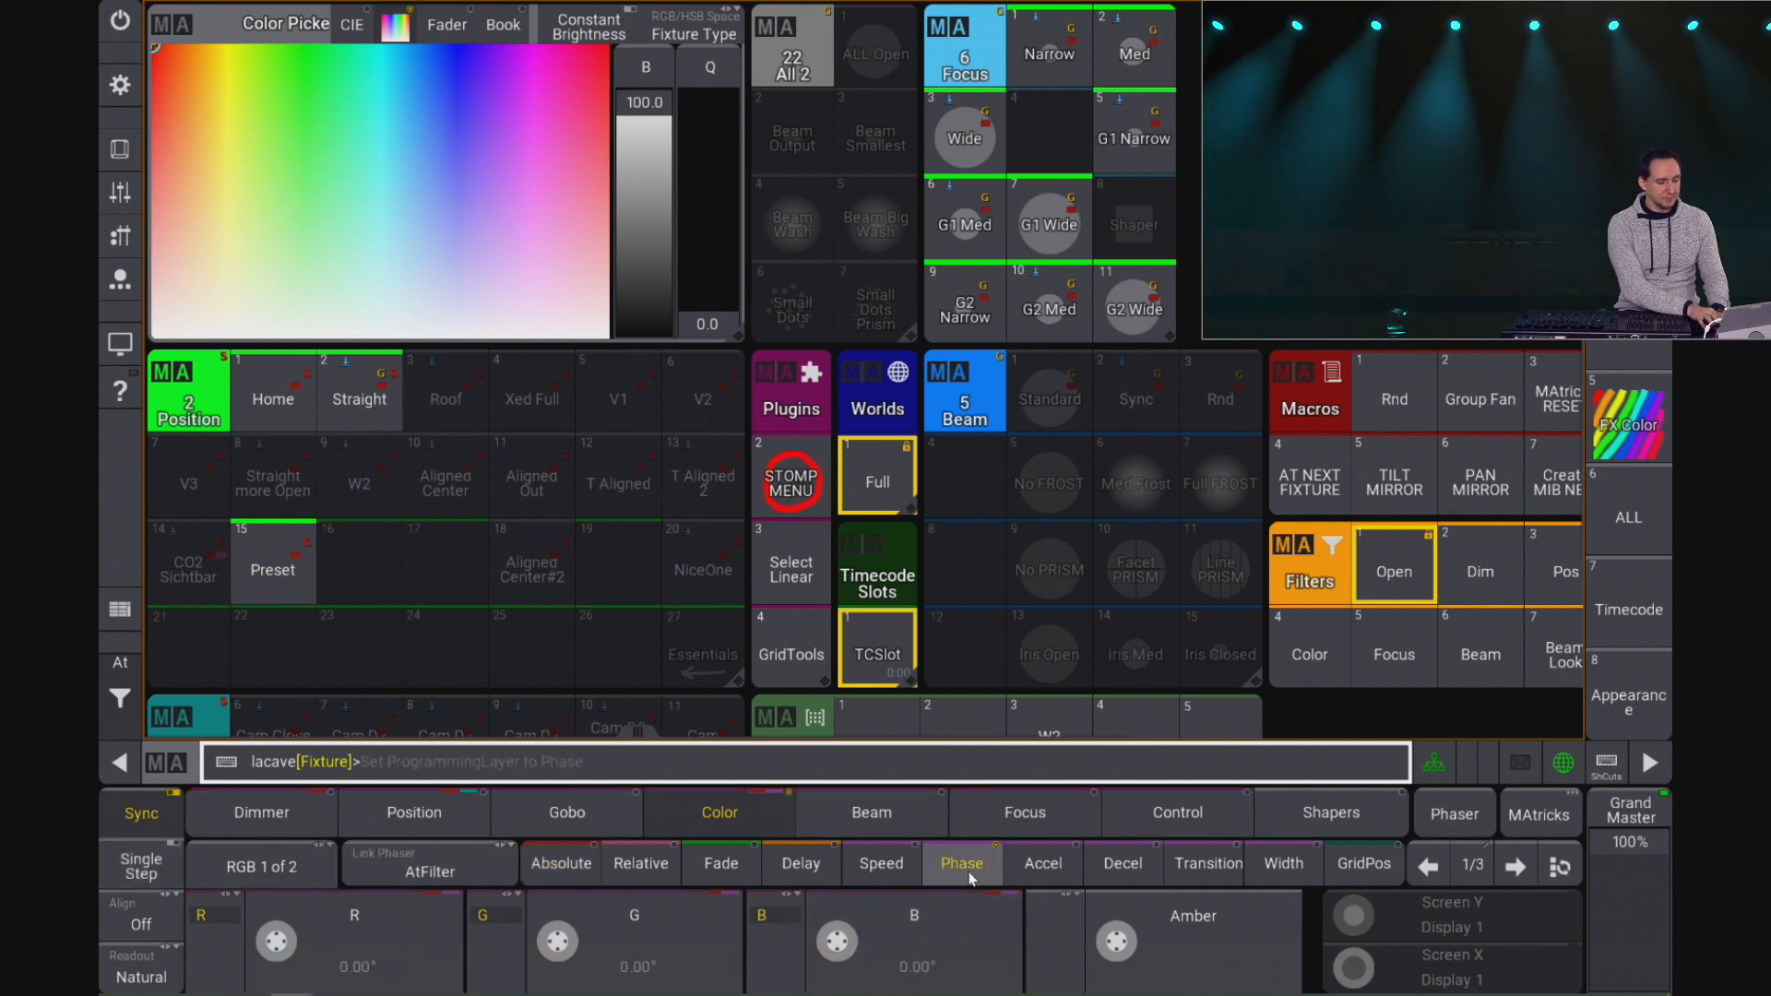
left_click(633, 976)
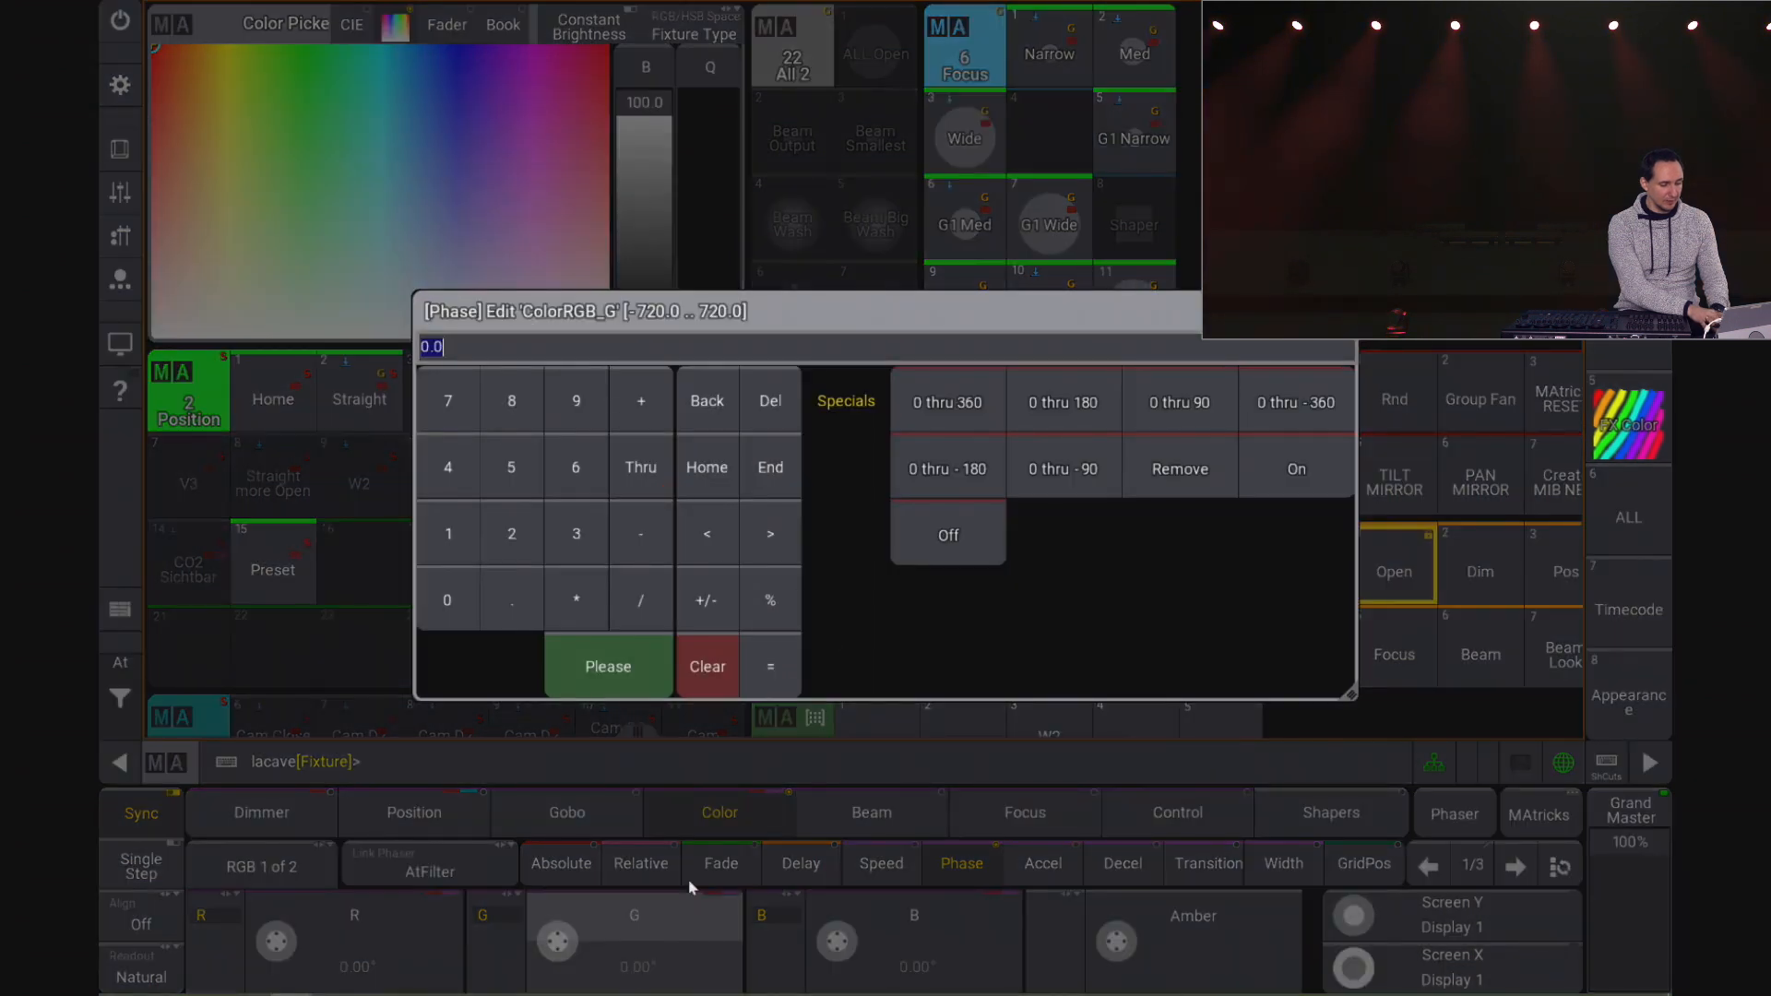
left_click(948, 402)
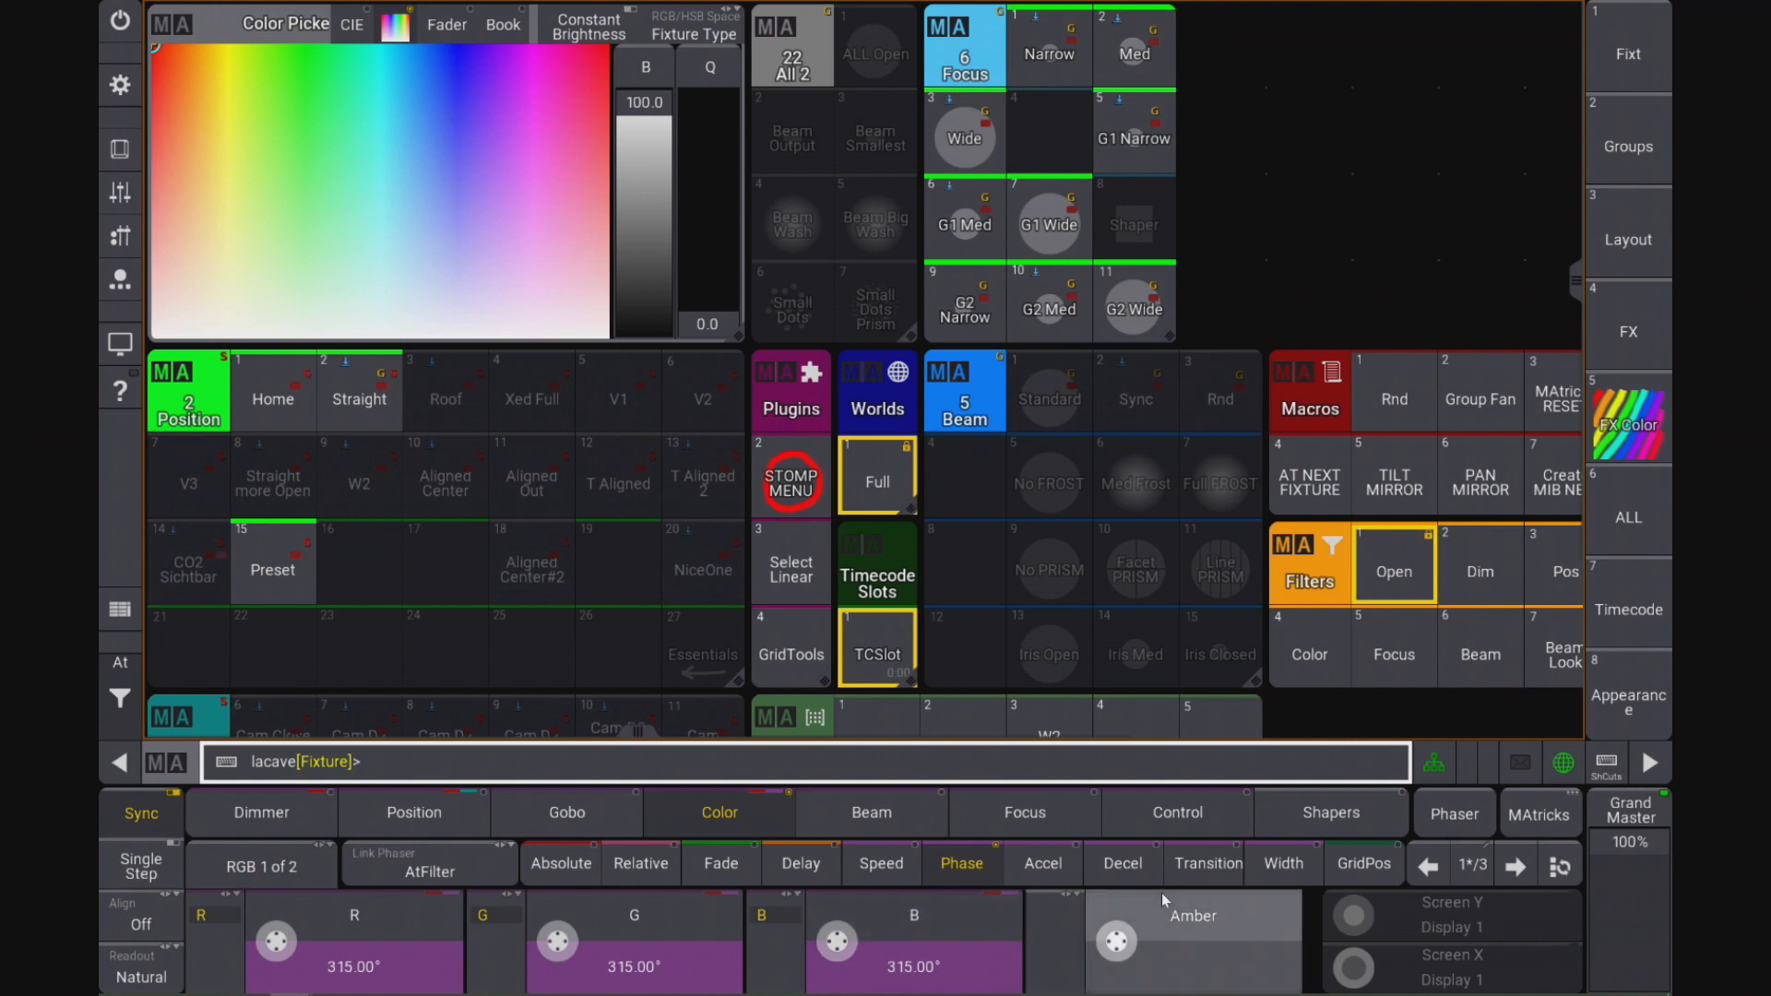
Step: Look through the Speed, Phase and Transition layers of the RGB color phaser
left_click(883, 864)
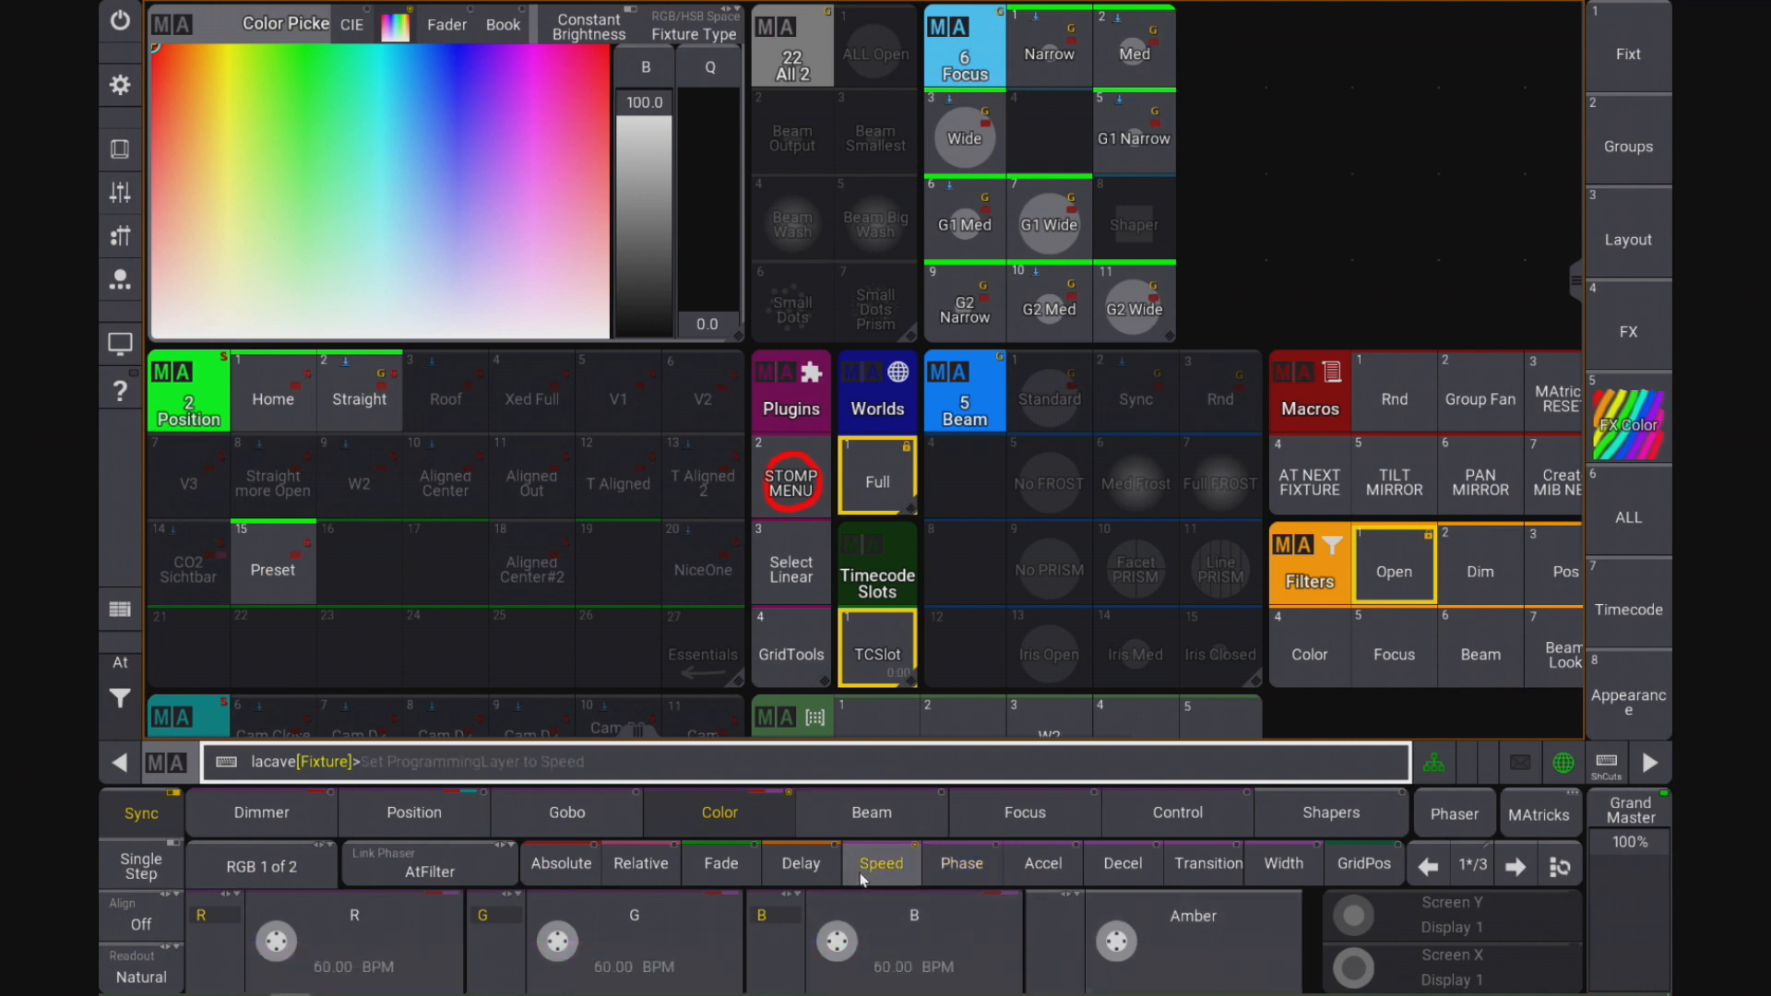
left_click(942, 865)
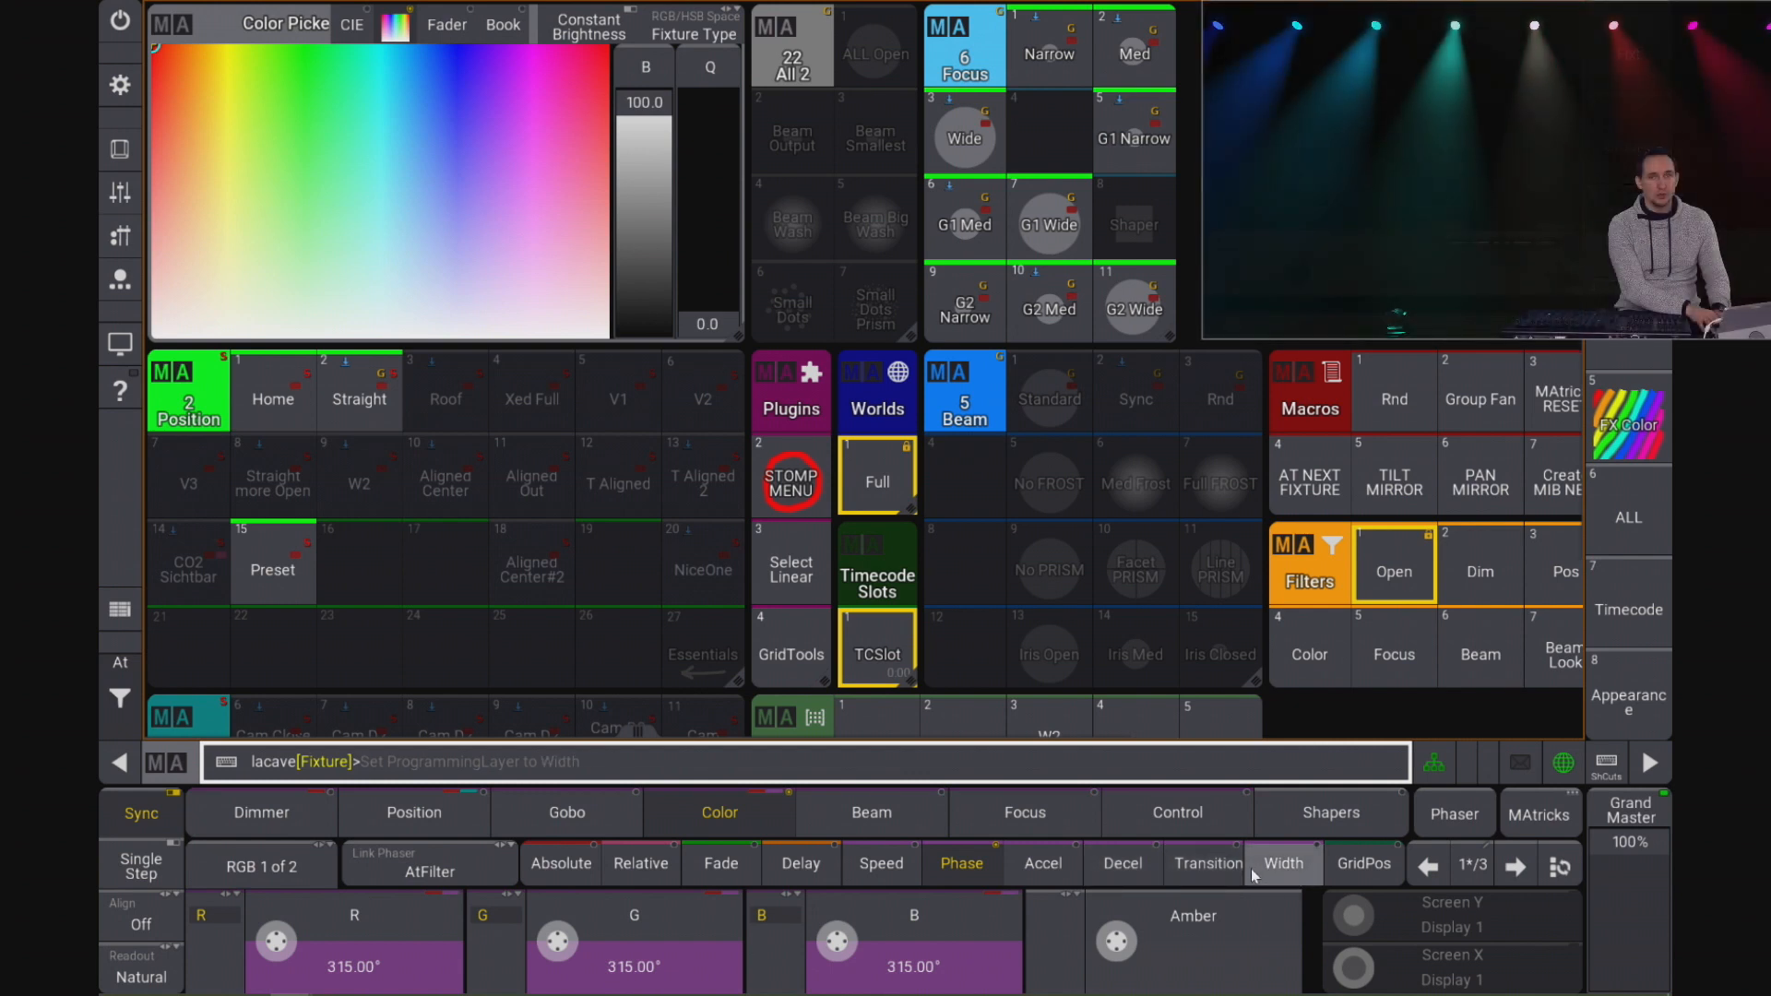
left_click(1198, 869)
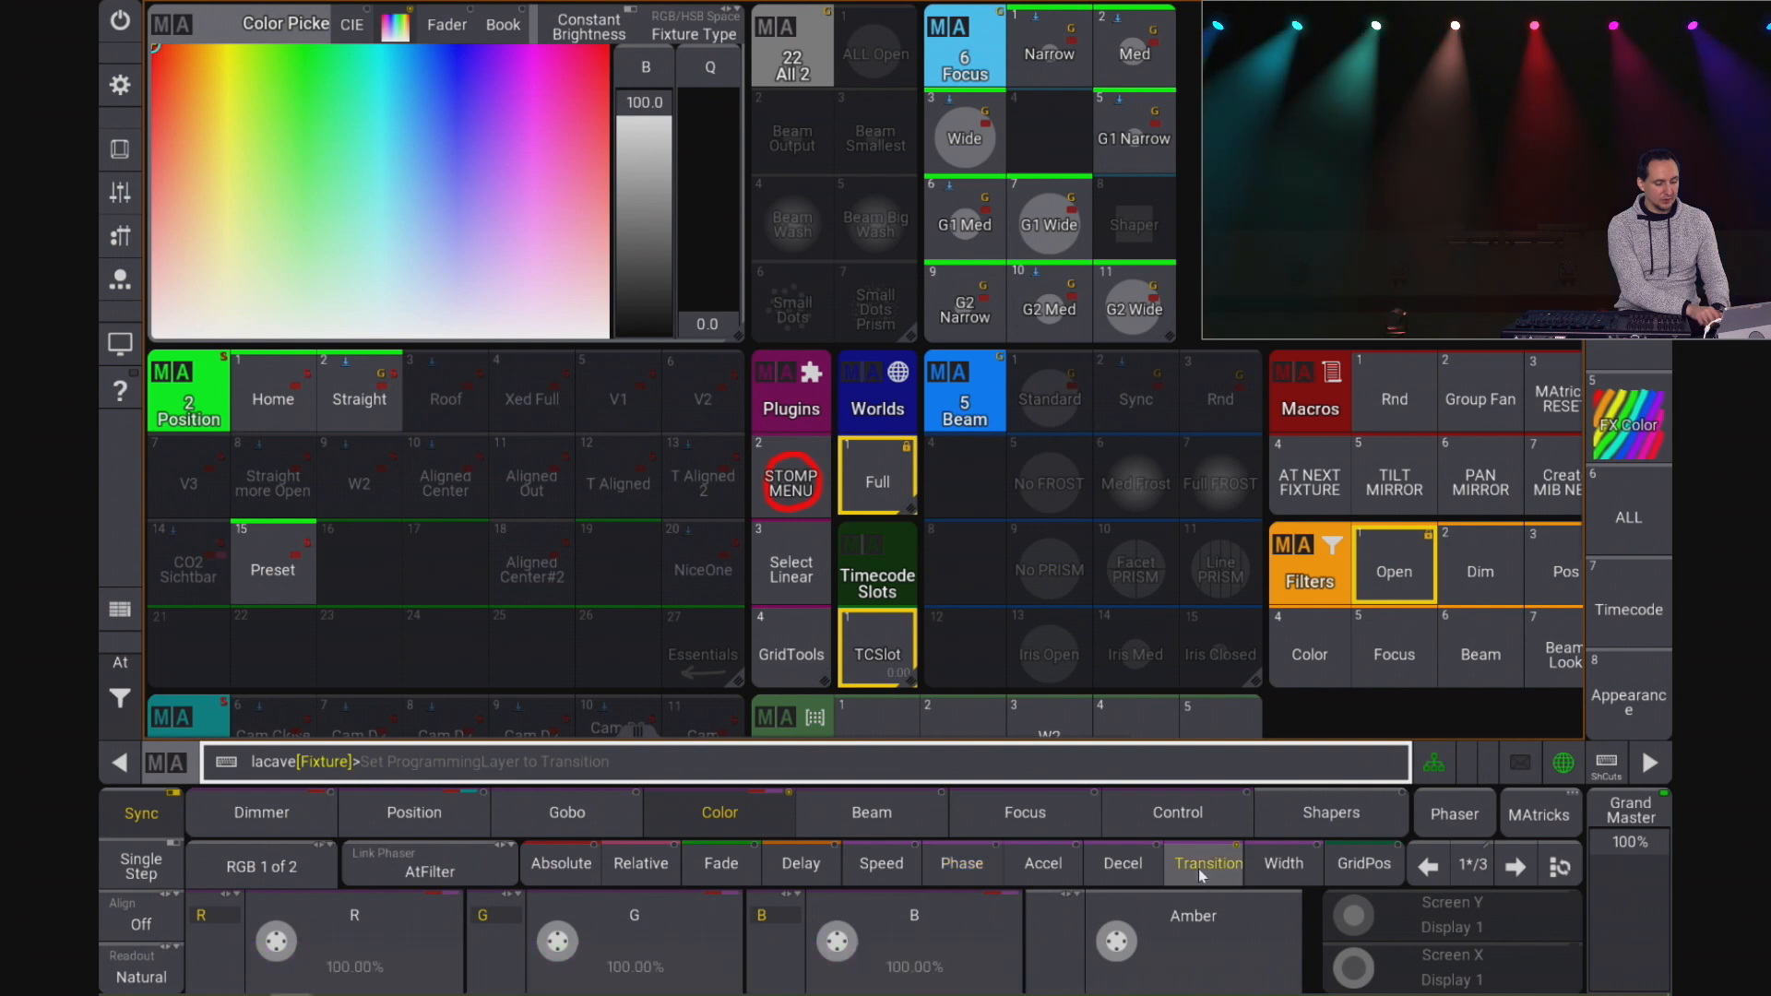
Step: Set the Transition of the three-step RGB color phaser to 0
left_click(920, 971)
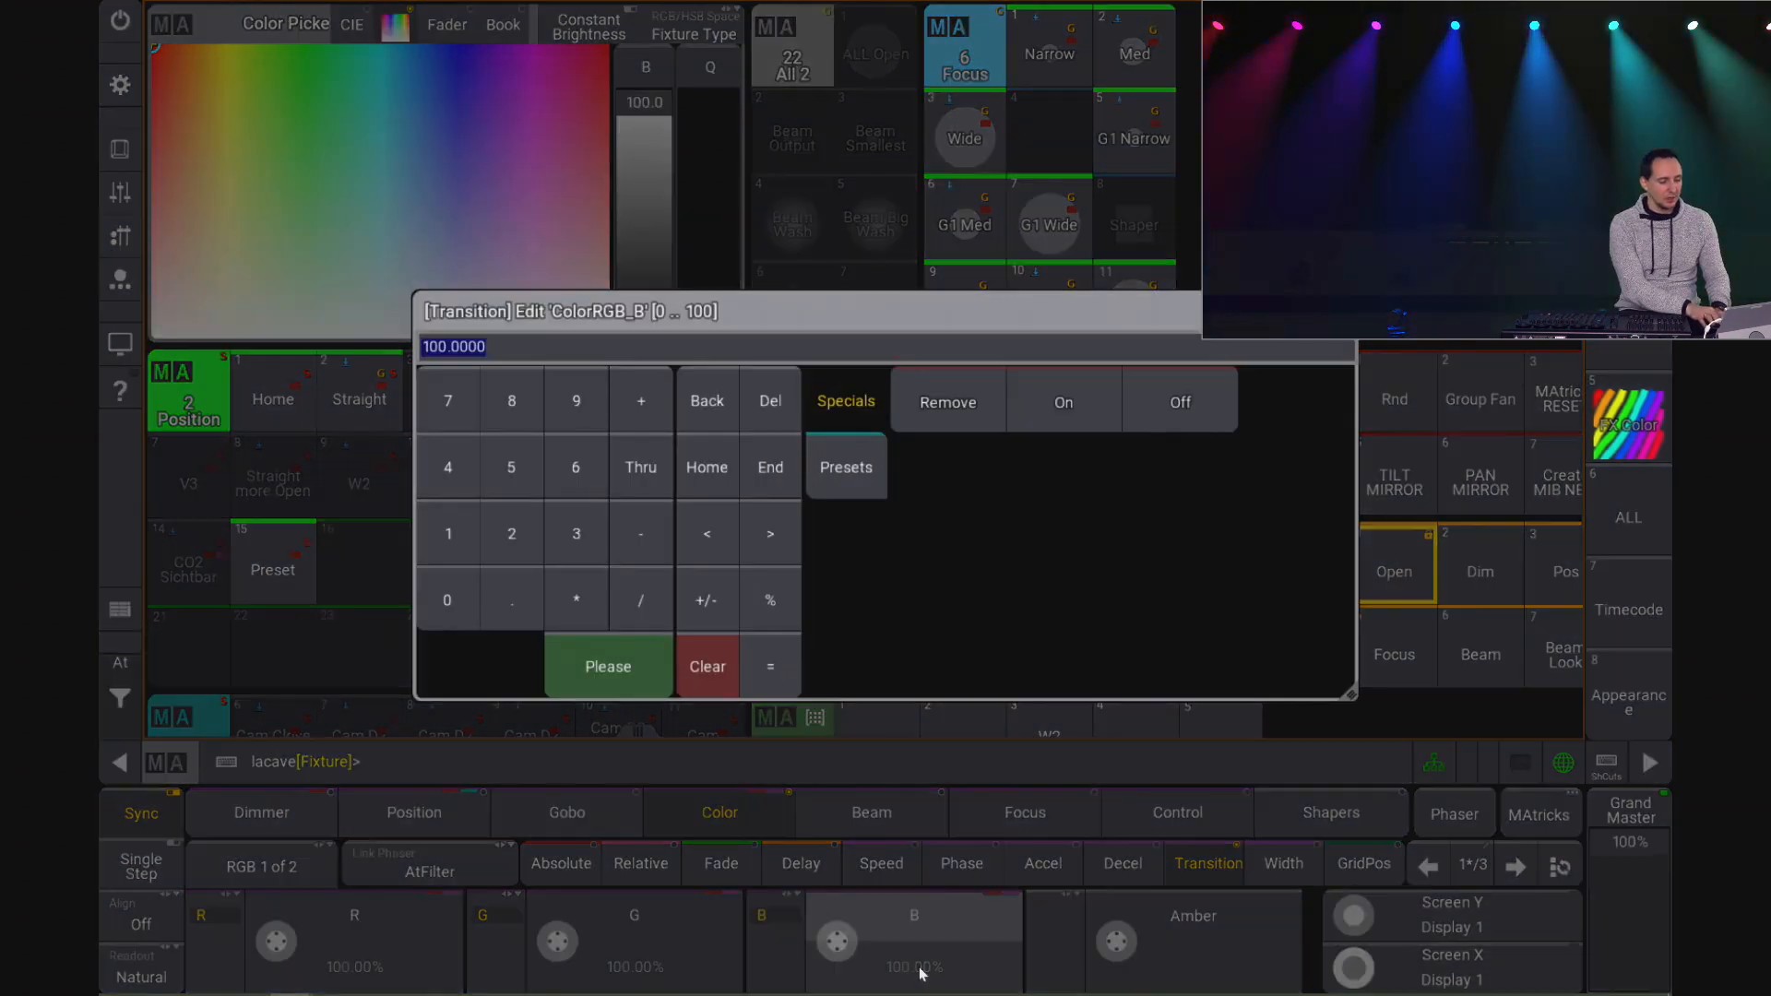
left_click(446, 601)
left_click(608, 666)
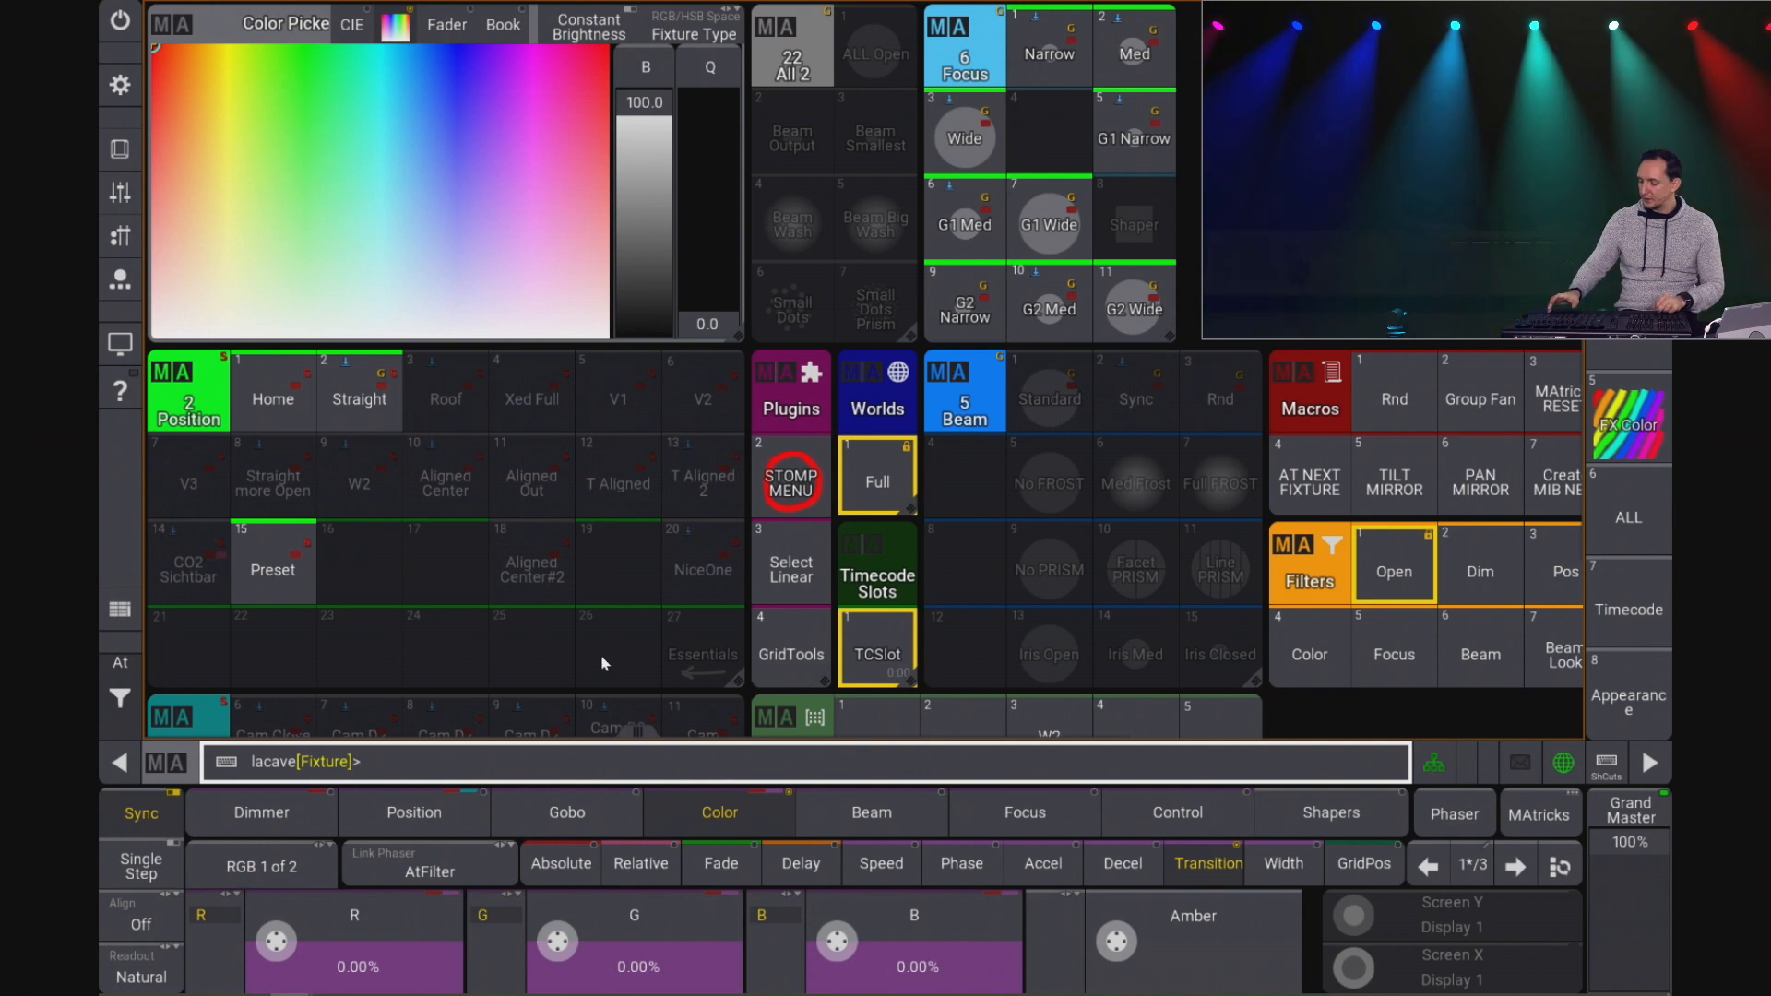
Step: Clear the programmer and build a two-step color phaser for the fixtures with yellow in step 1 and magenta in step 2
key("Escape")
key("Escape")
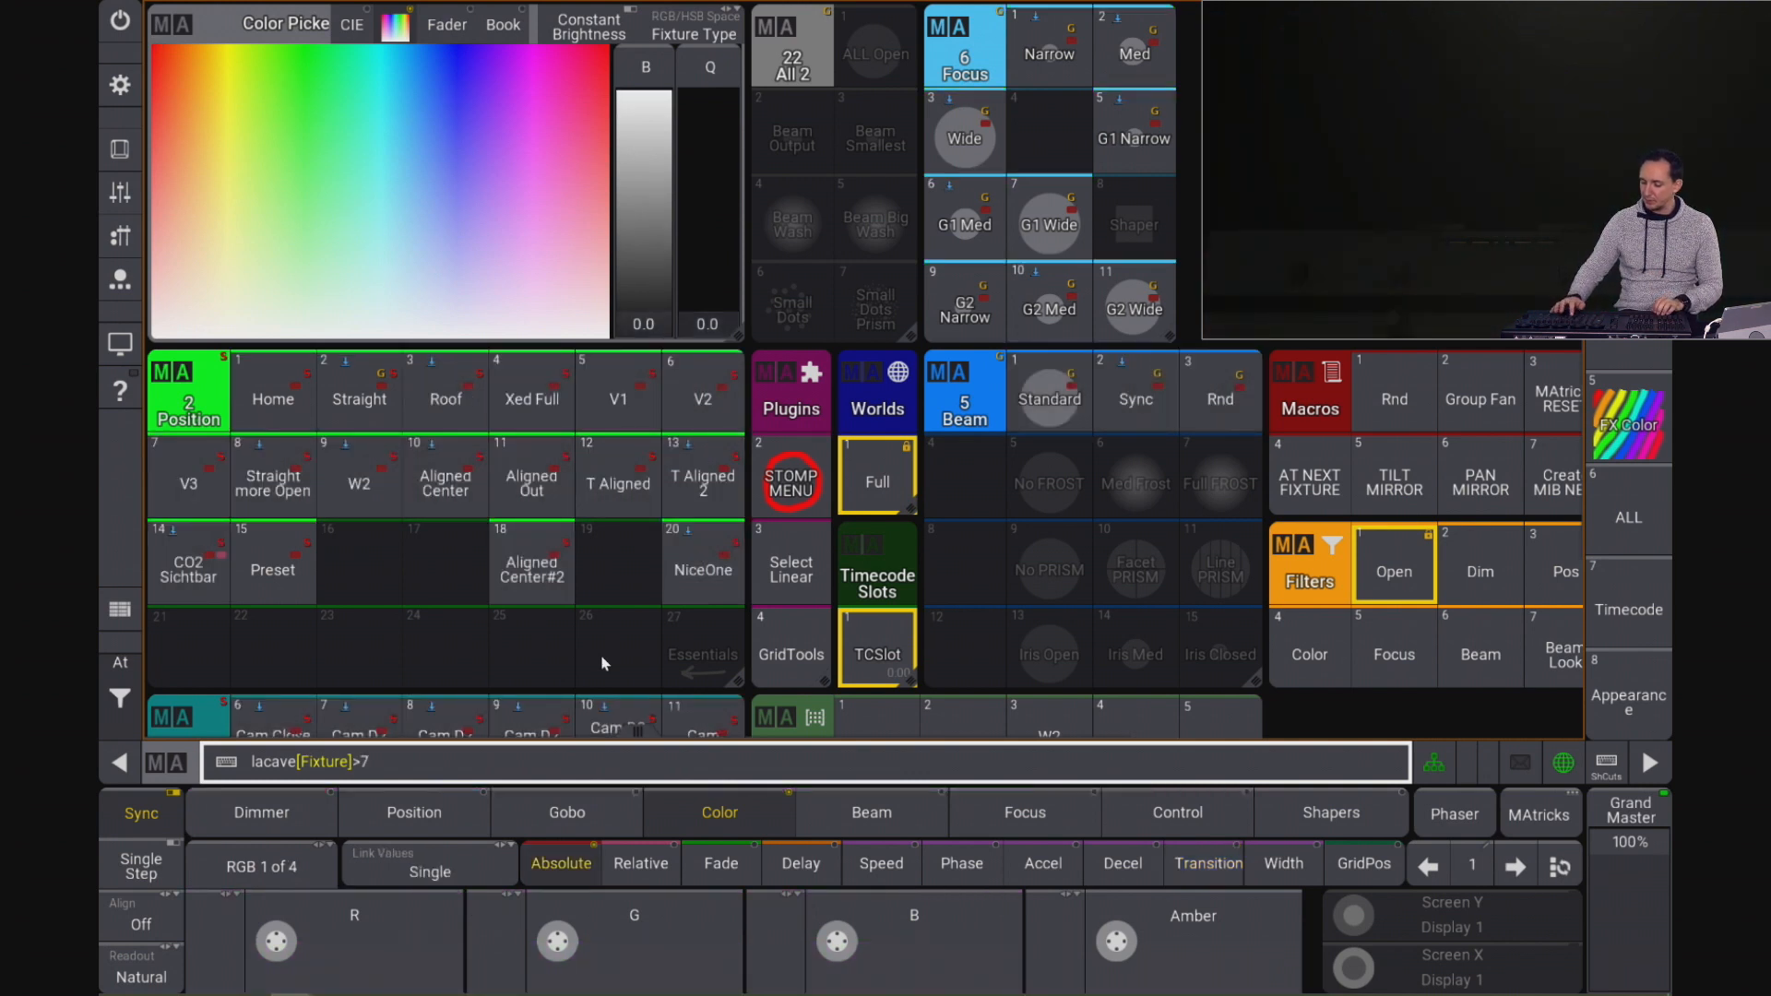
key("Return")
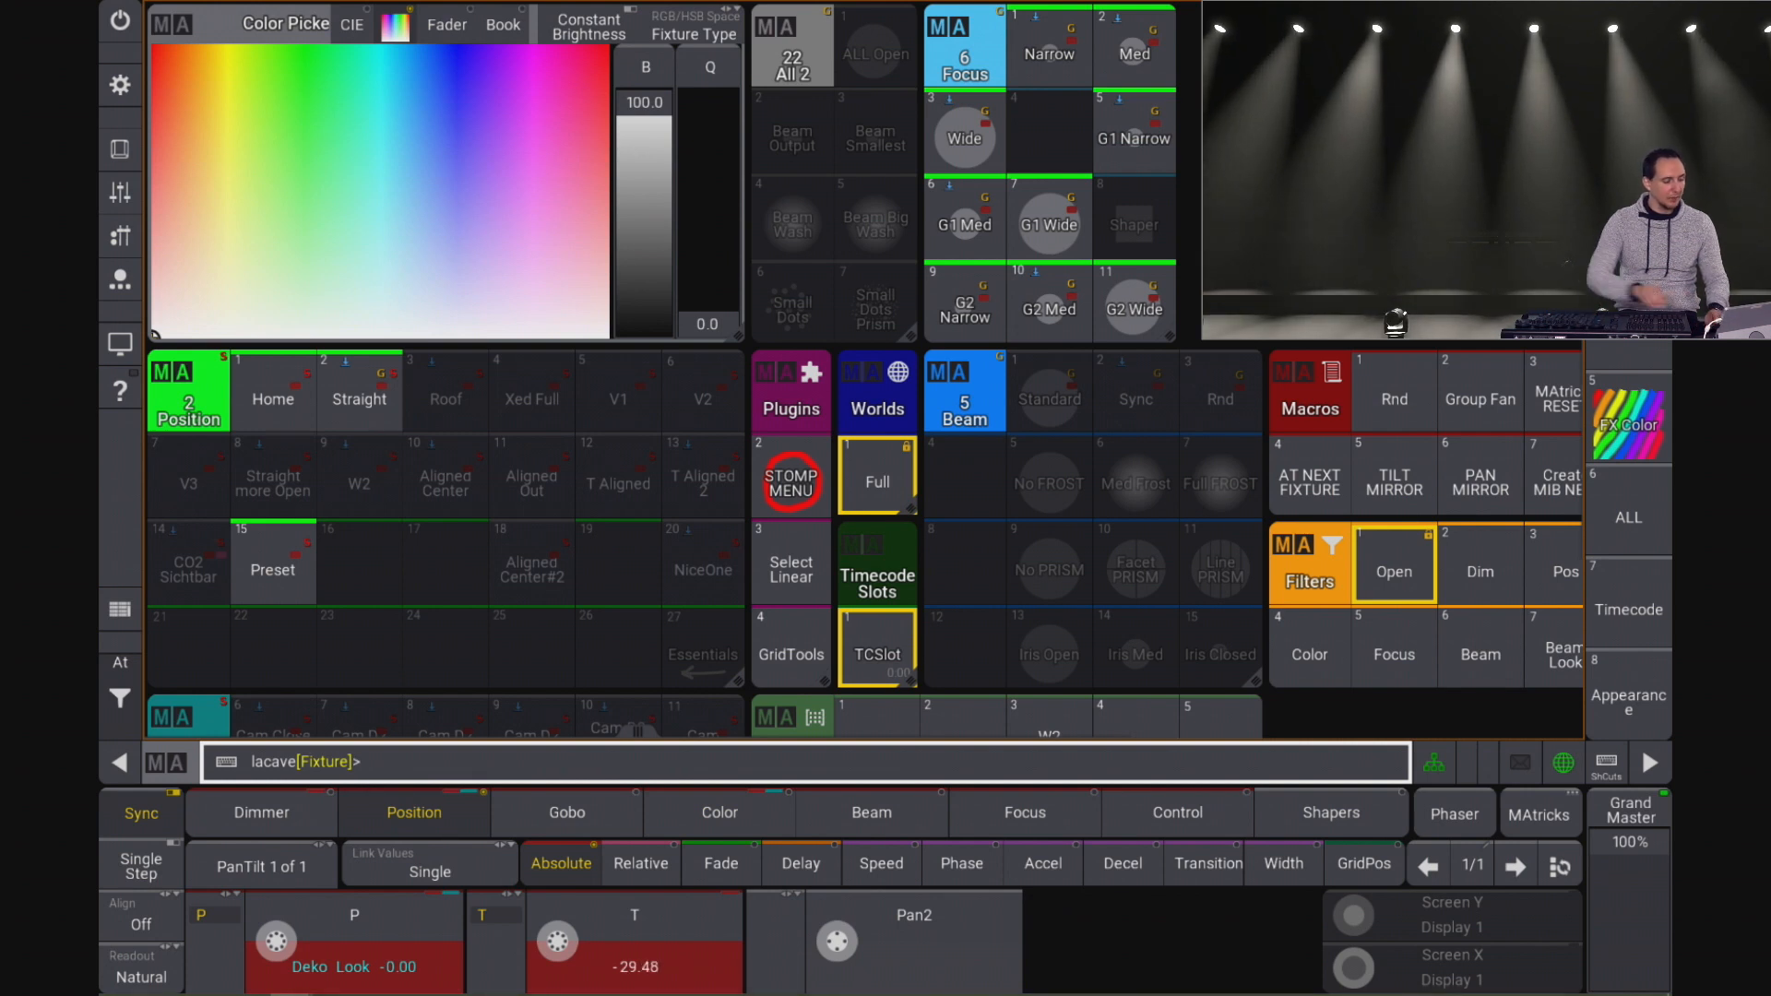
left_click(207, 39)
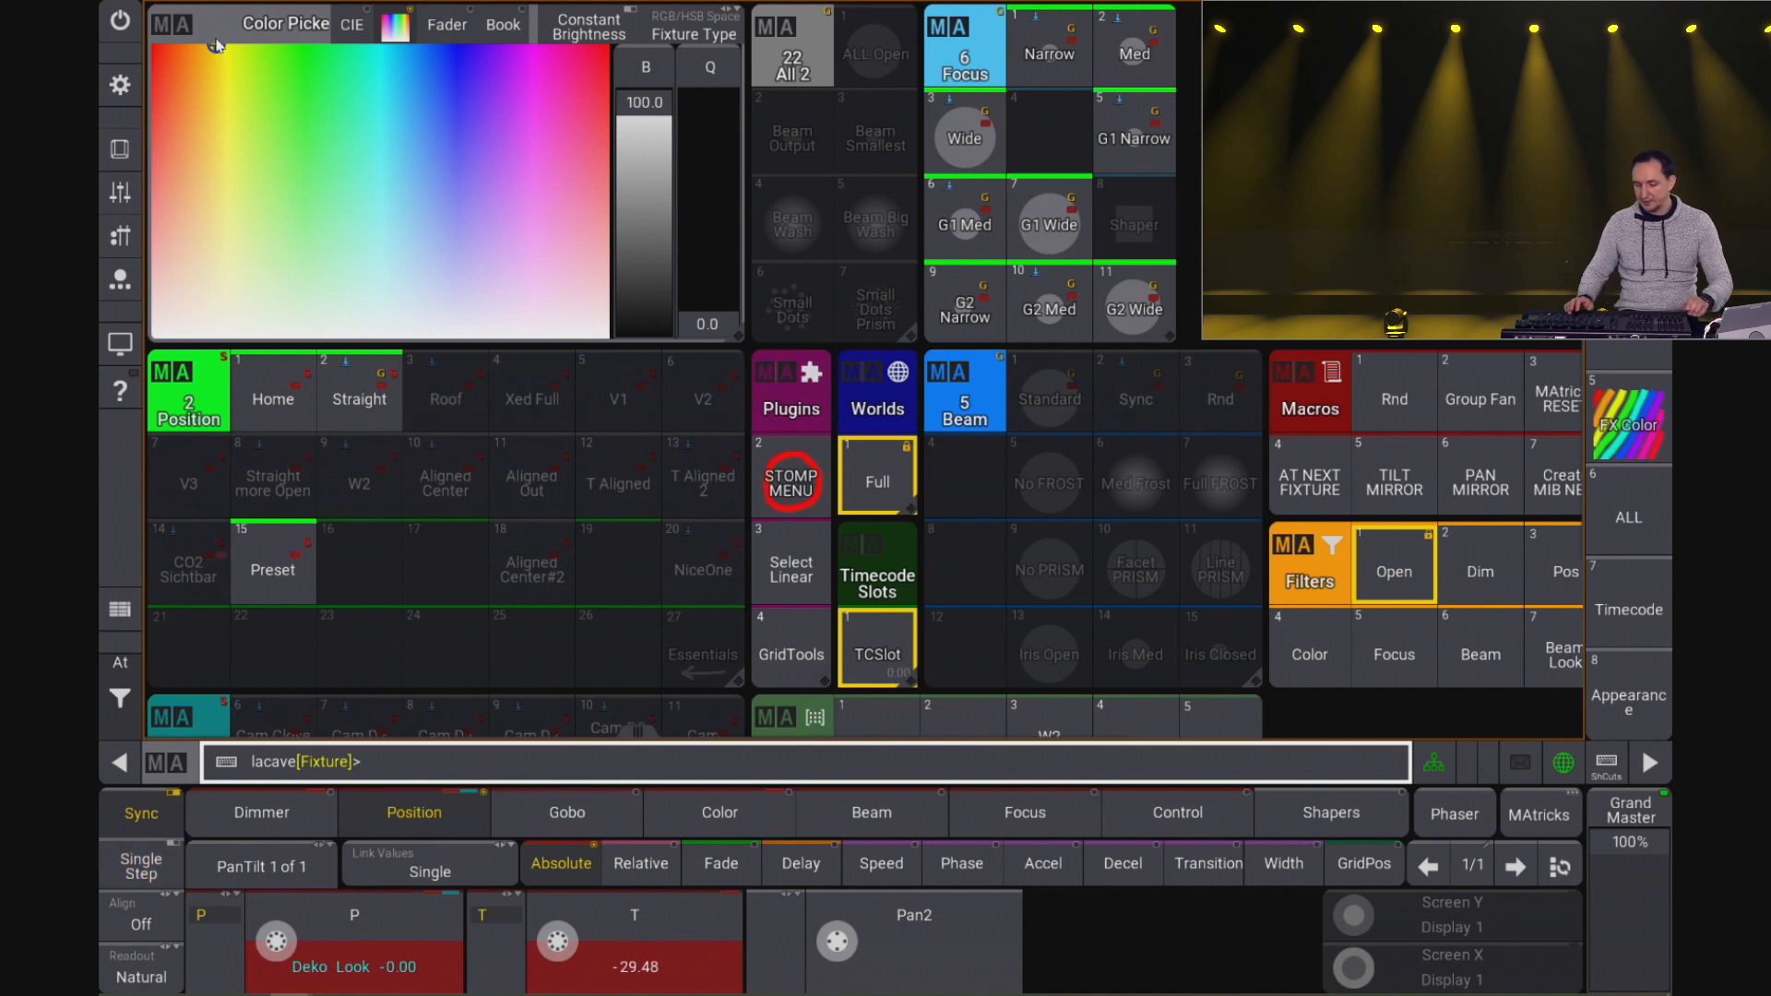
key("ctrl+Page_Down")
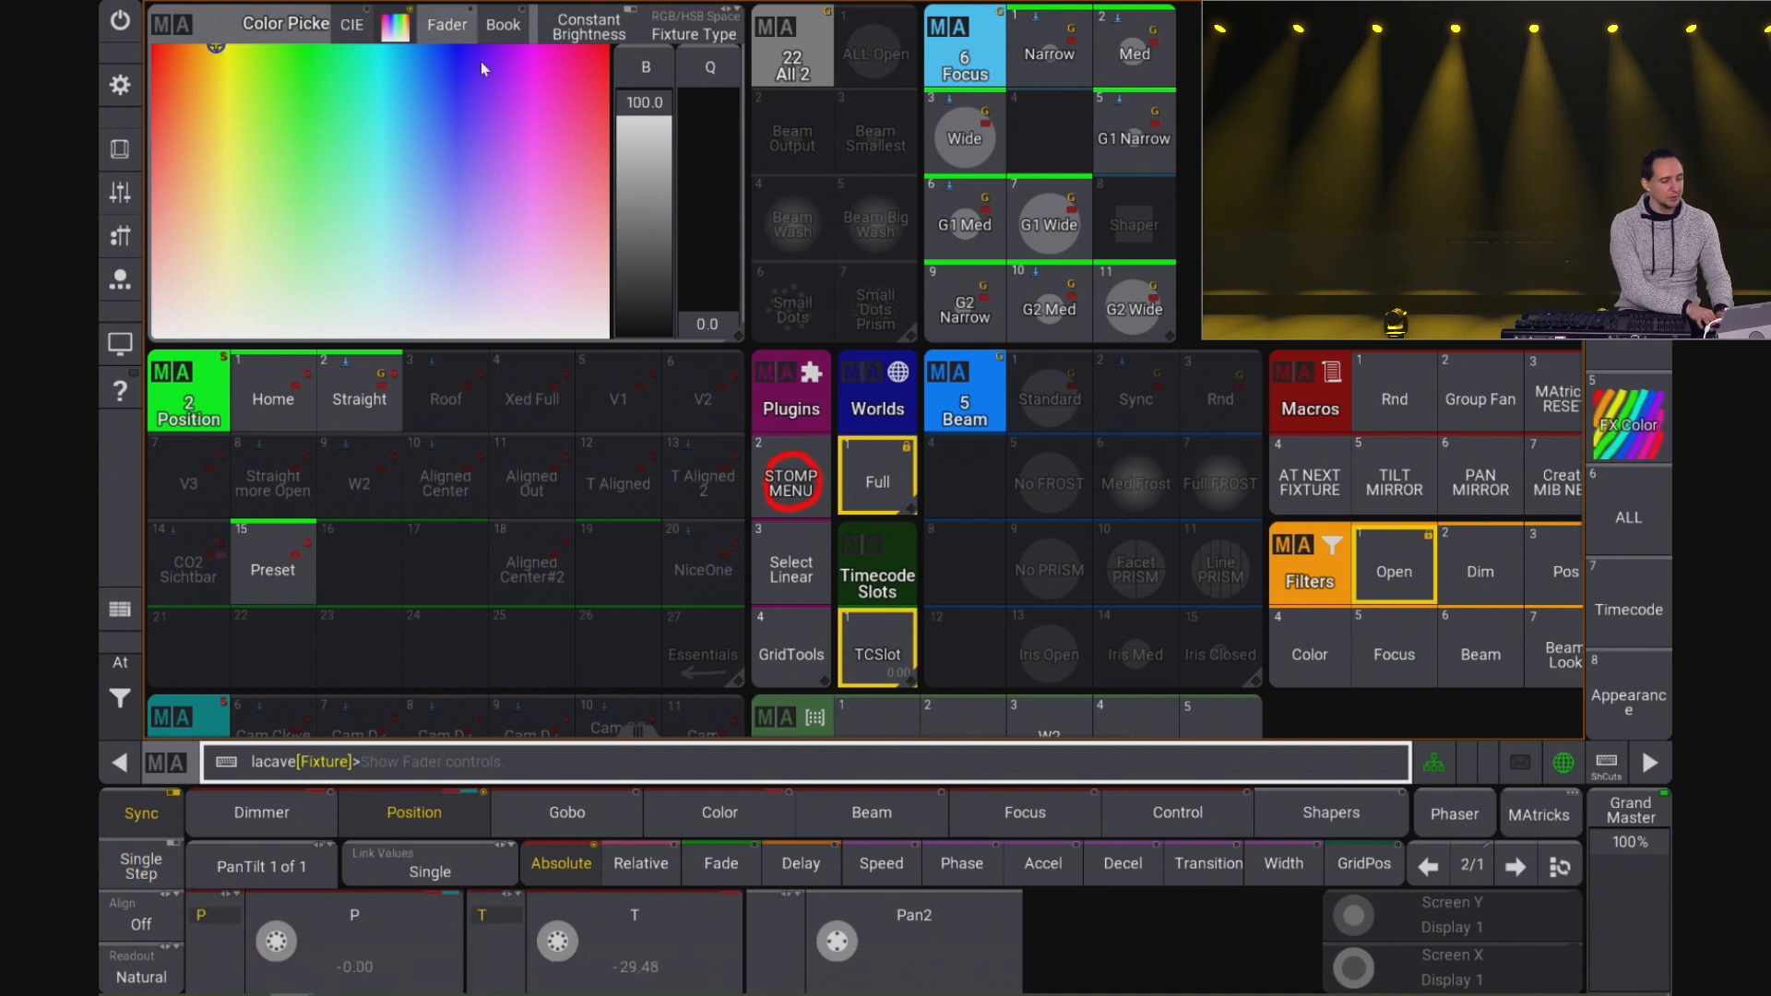
left_click(513, 44)
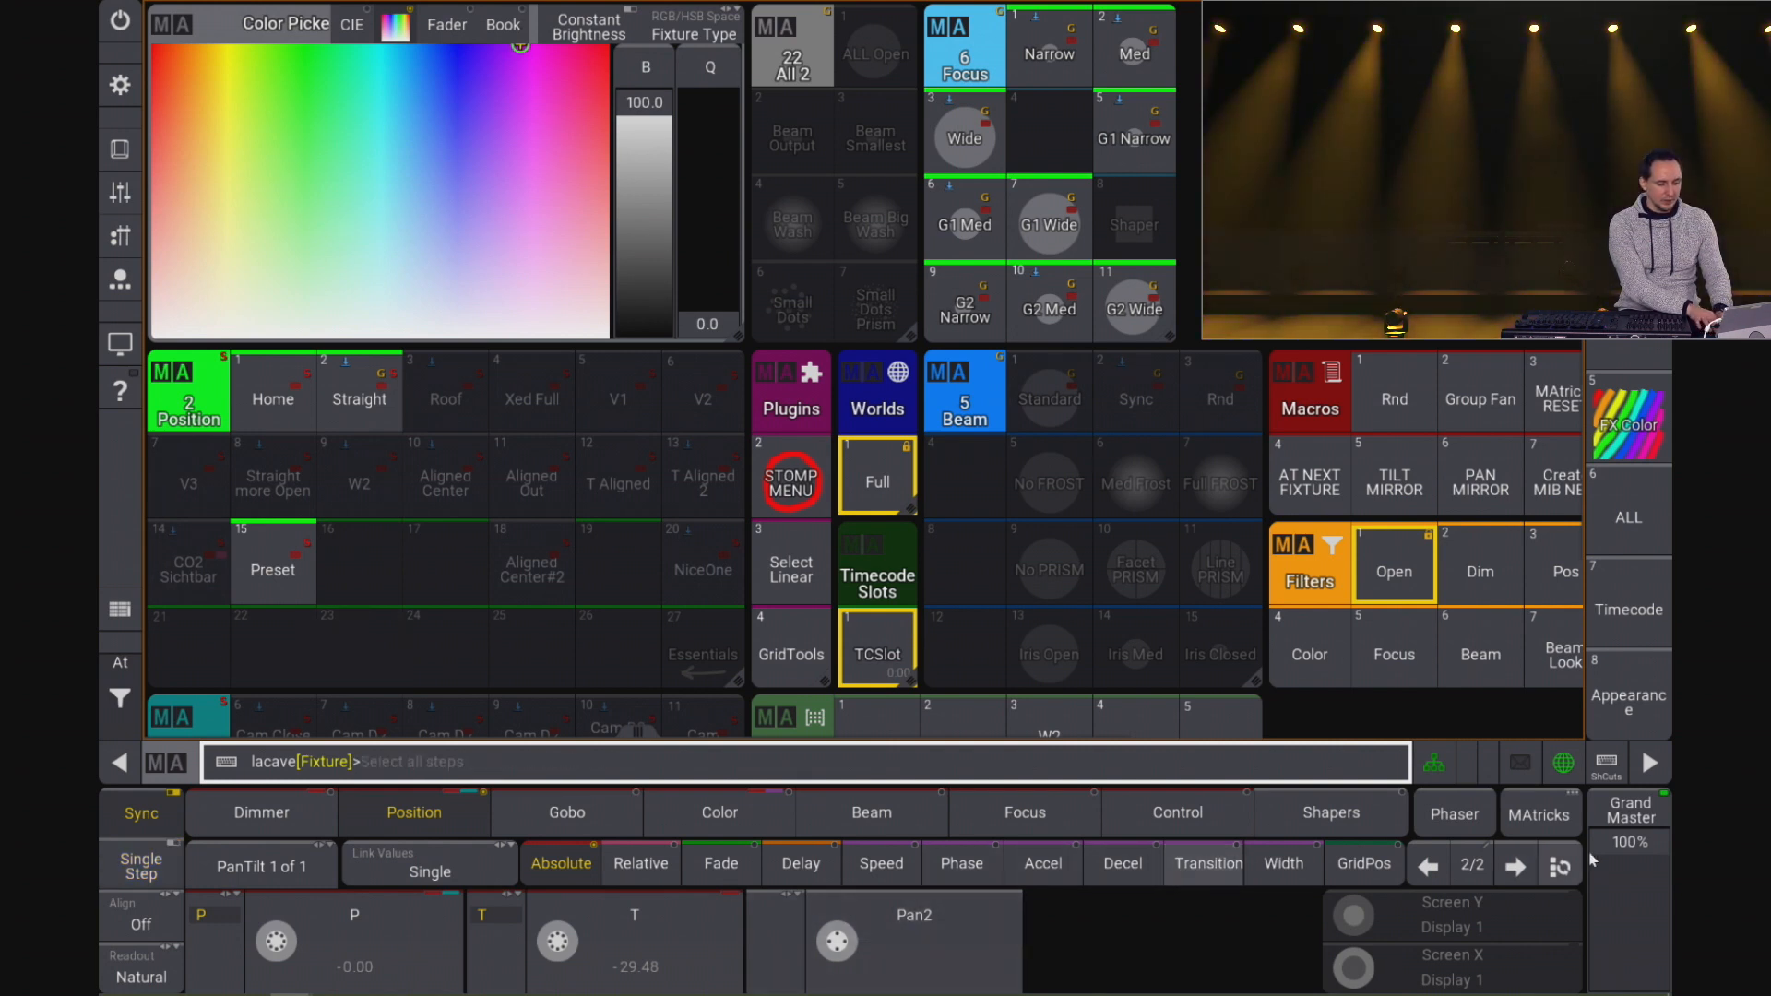
Step: Select all steps of the yellow and magenta phaser and set its RGB color Transition to 0
left_click(1559, 871)
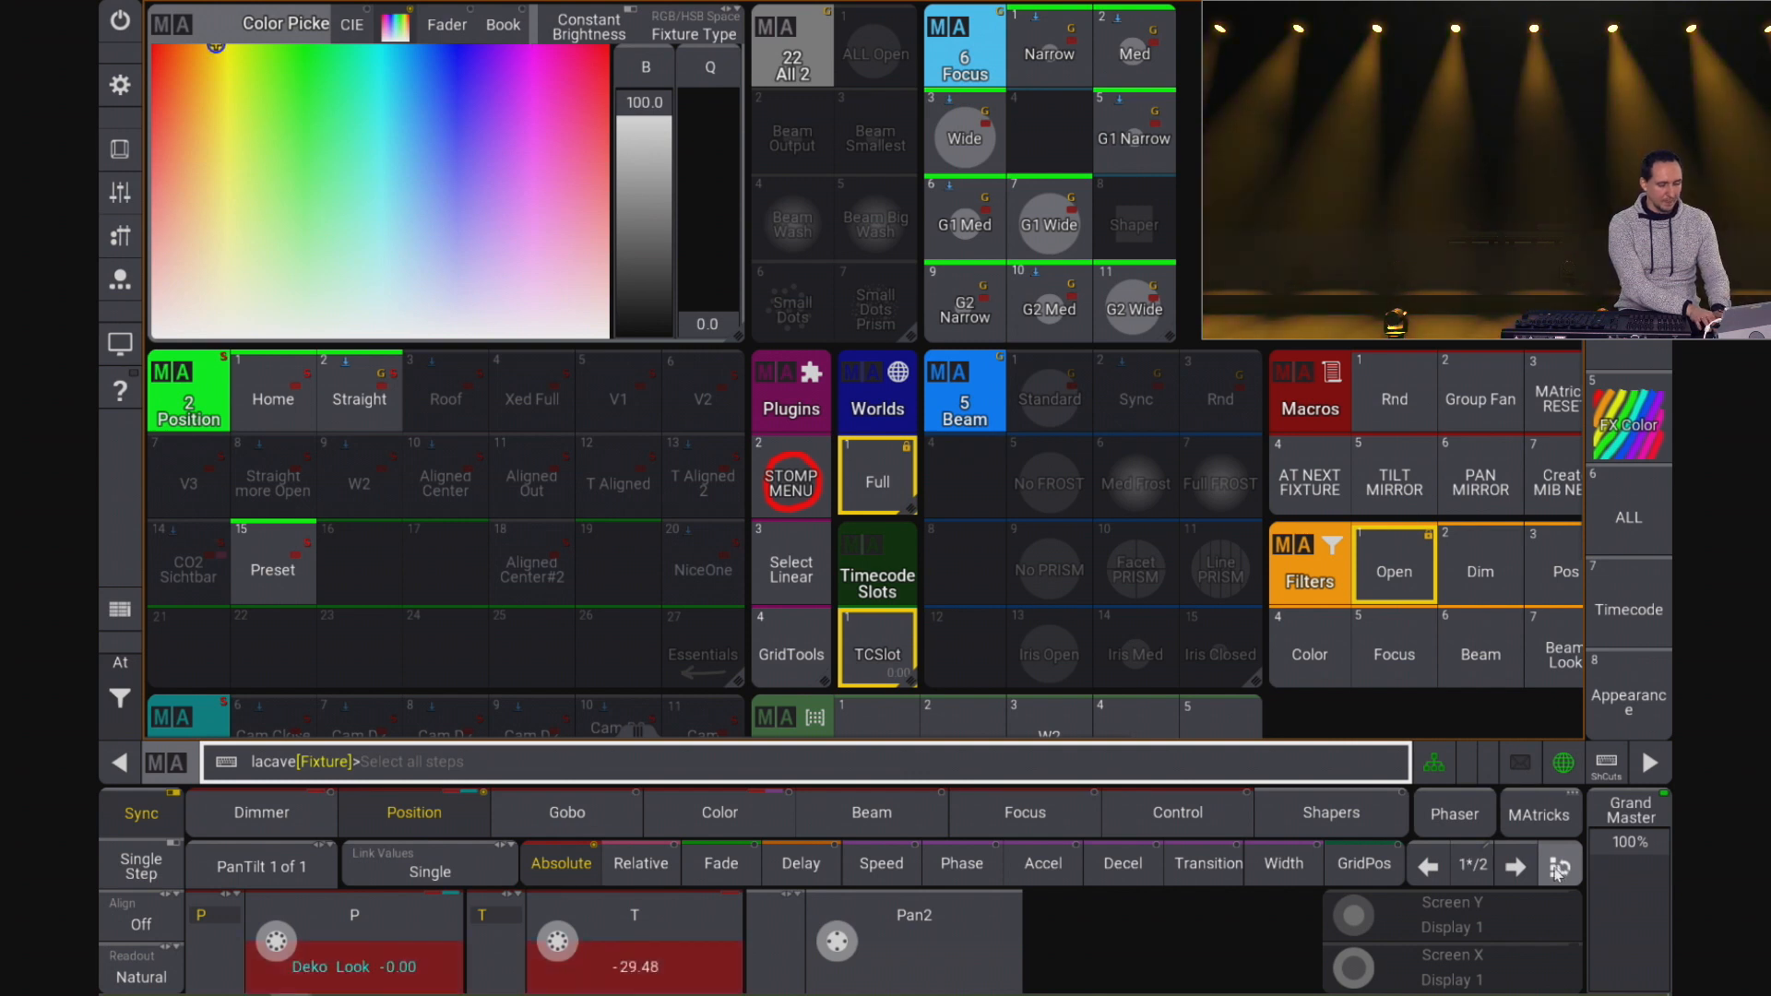
left_click(1198, 867)
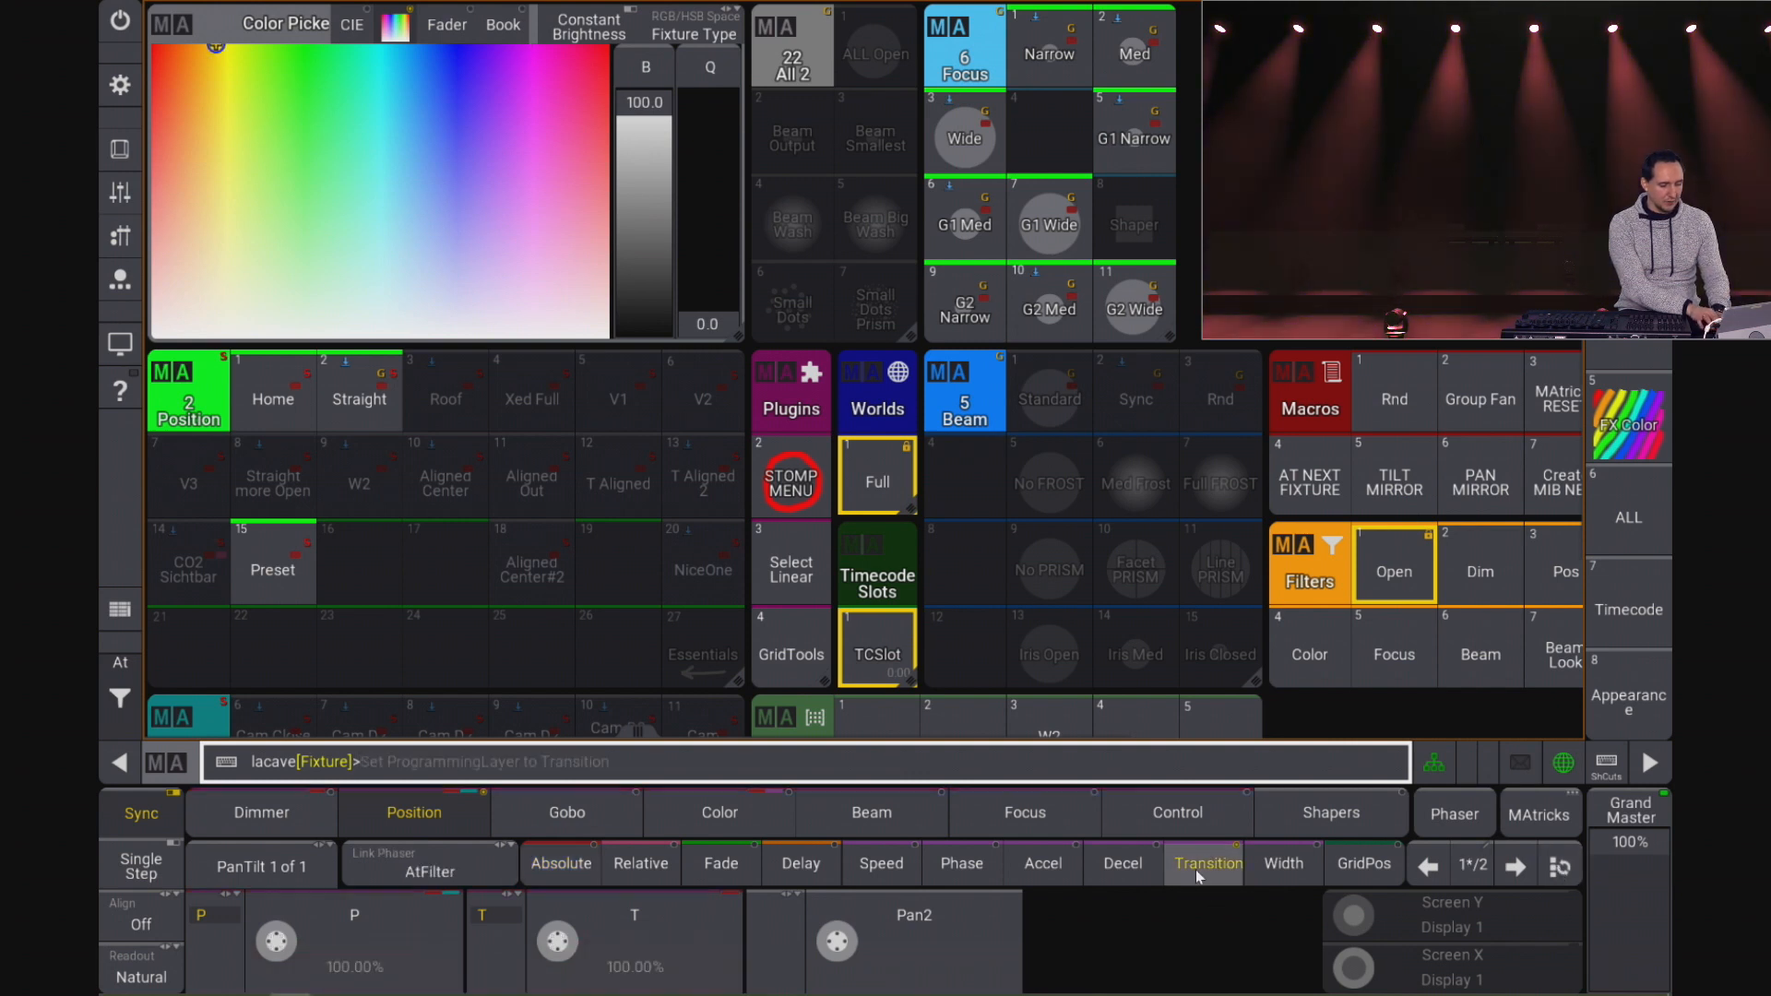
left_click(626, 969)
left_click(624, 976)
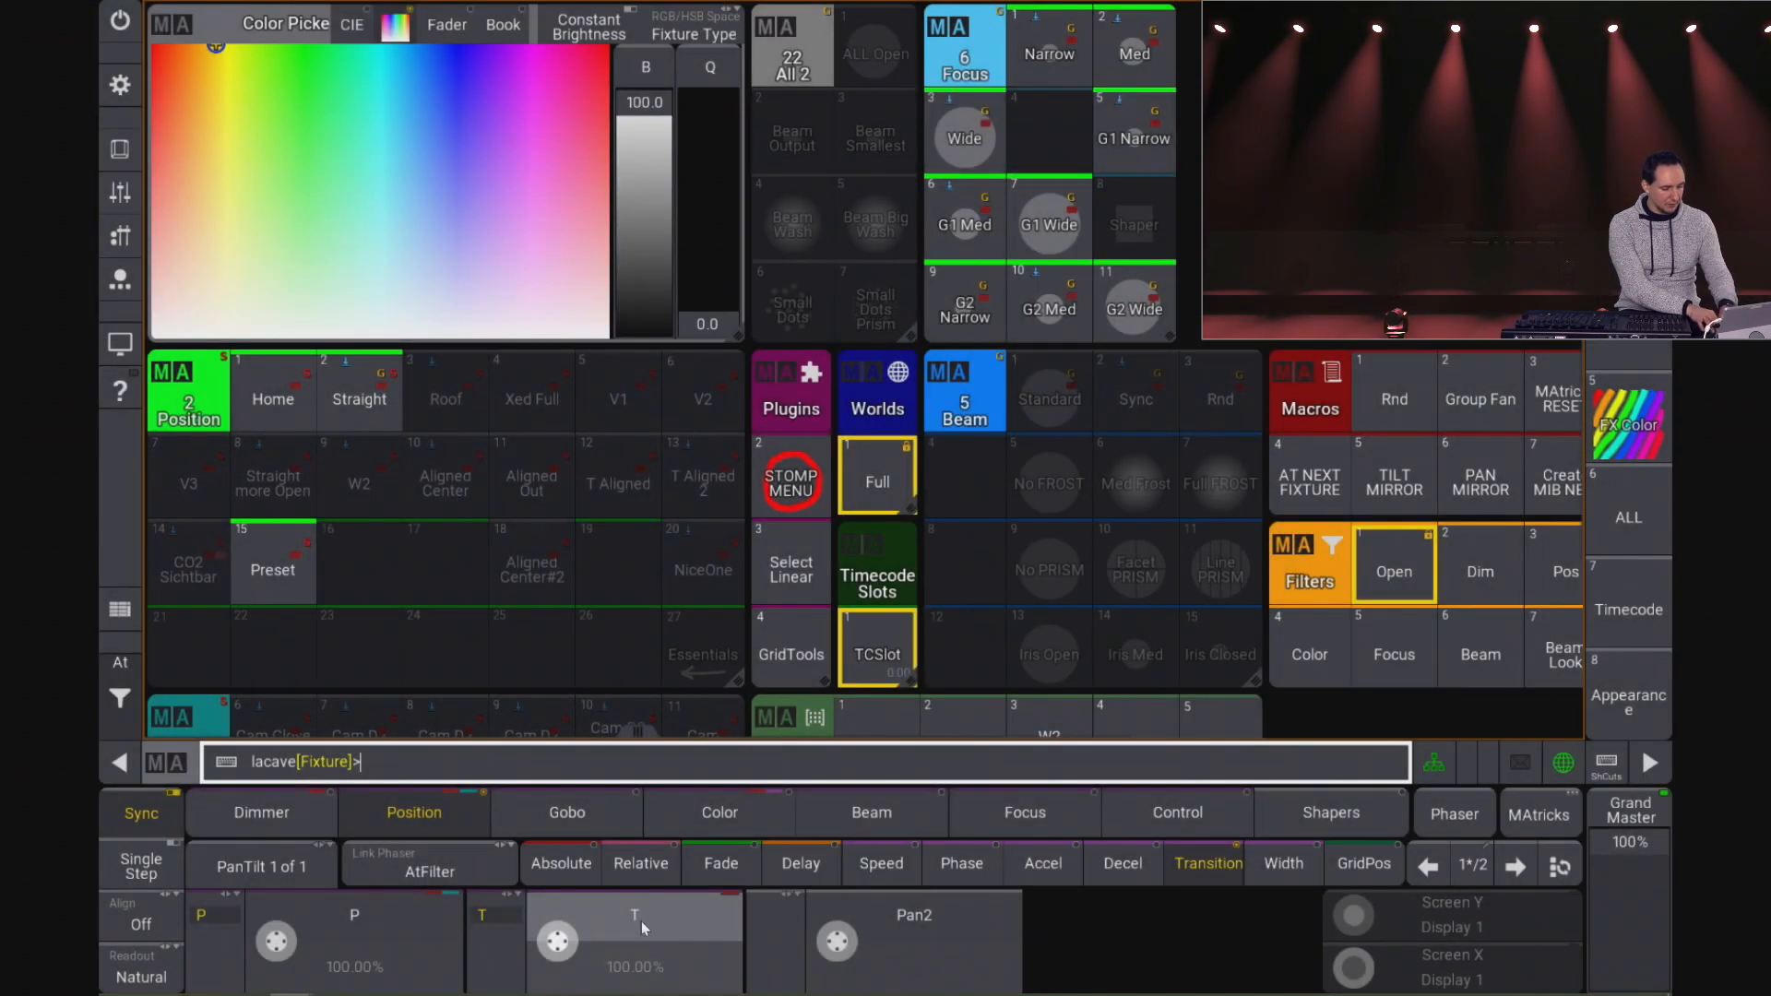
left_click(703, 812)
left_click(637, 978)
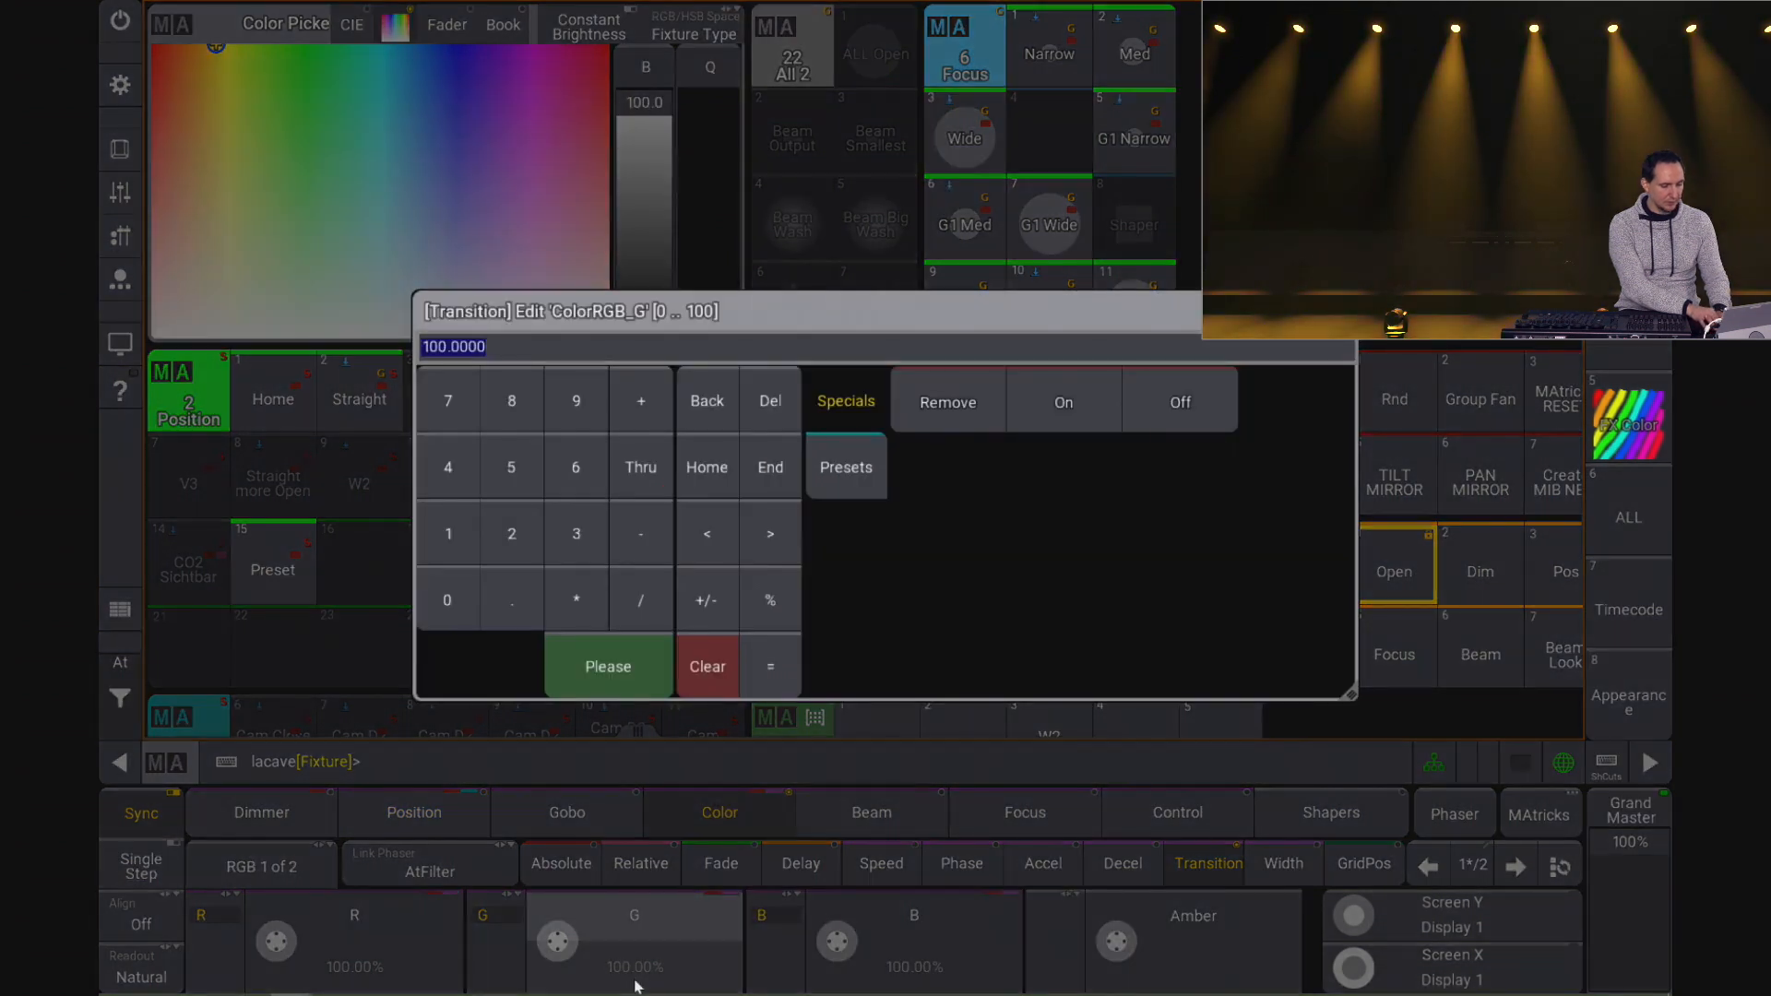
left_click(452, 602)
left_click(601, 666)
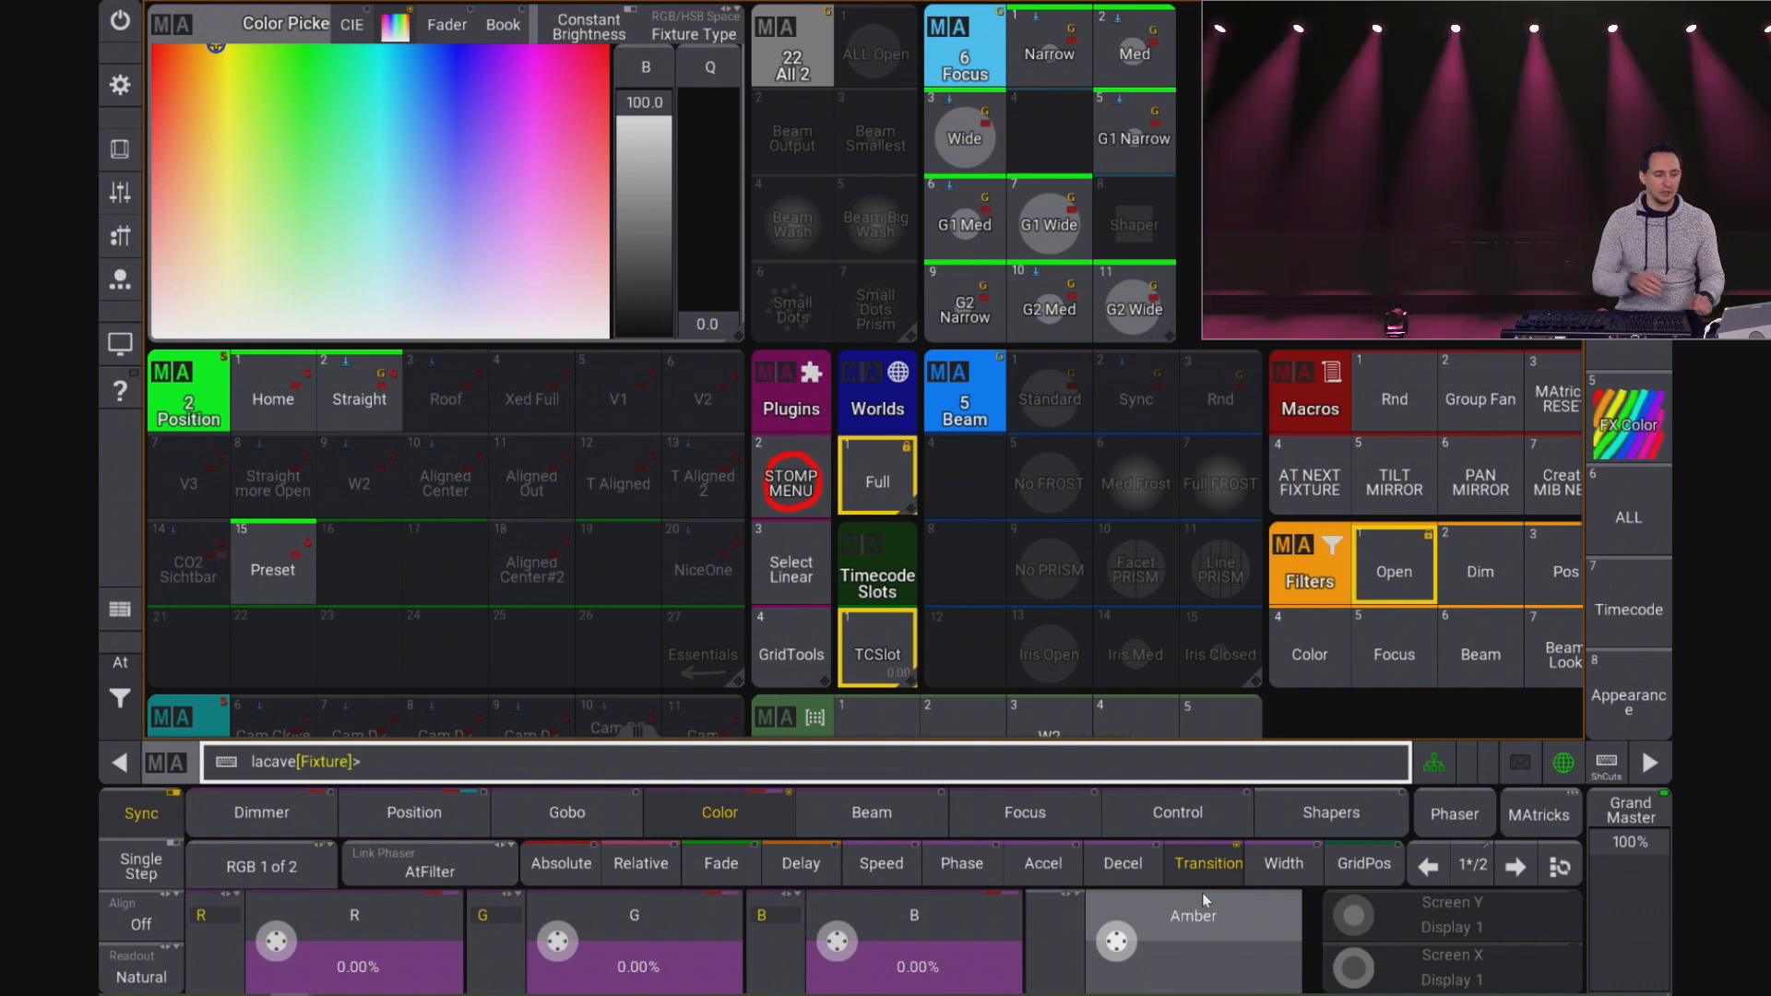
Step: Spread the RGB color Phase of the two-step phaser across the fixtures with 0 thru 360
left_click(956, 867)
left_click(573, 961)
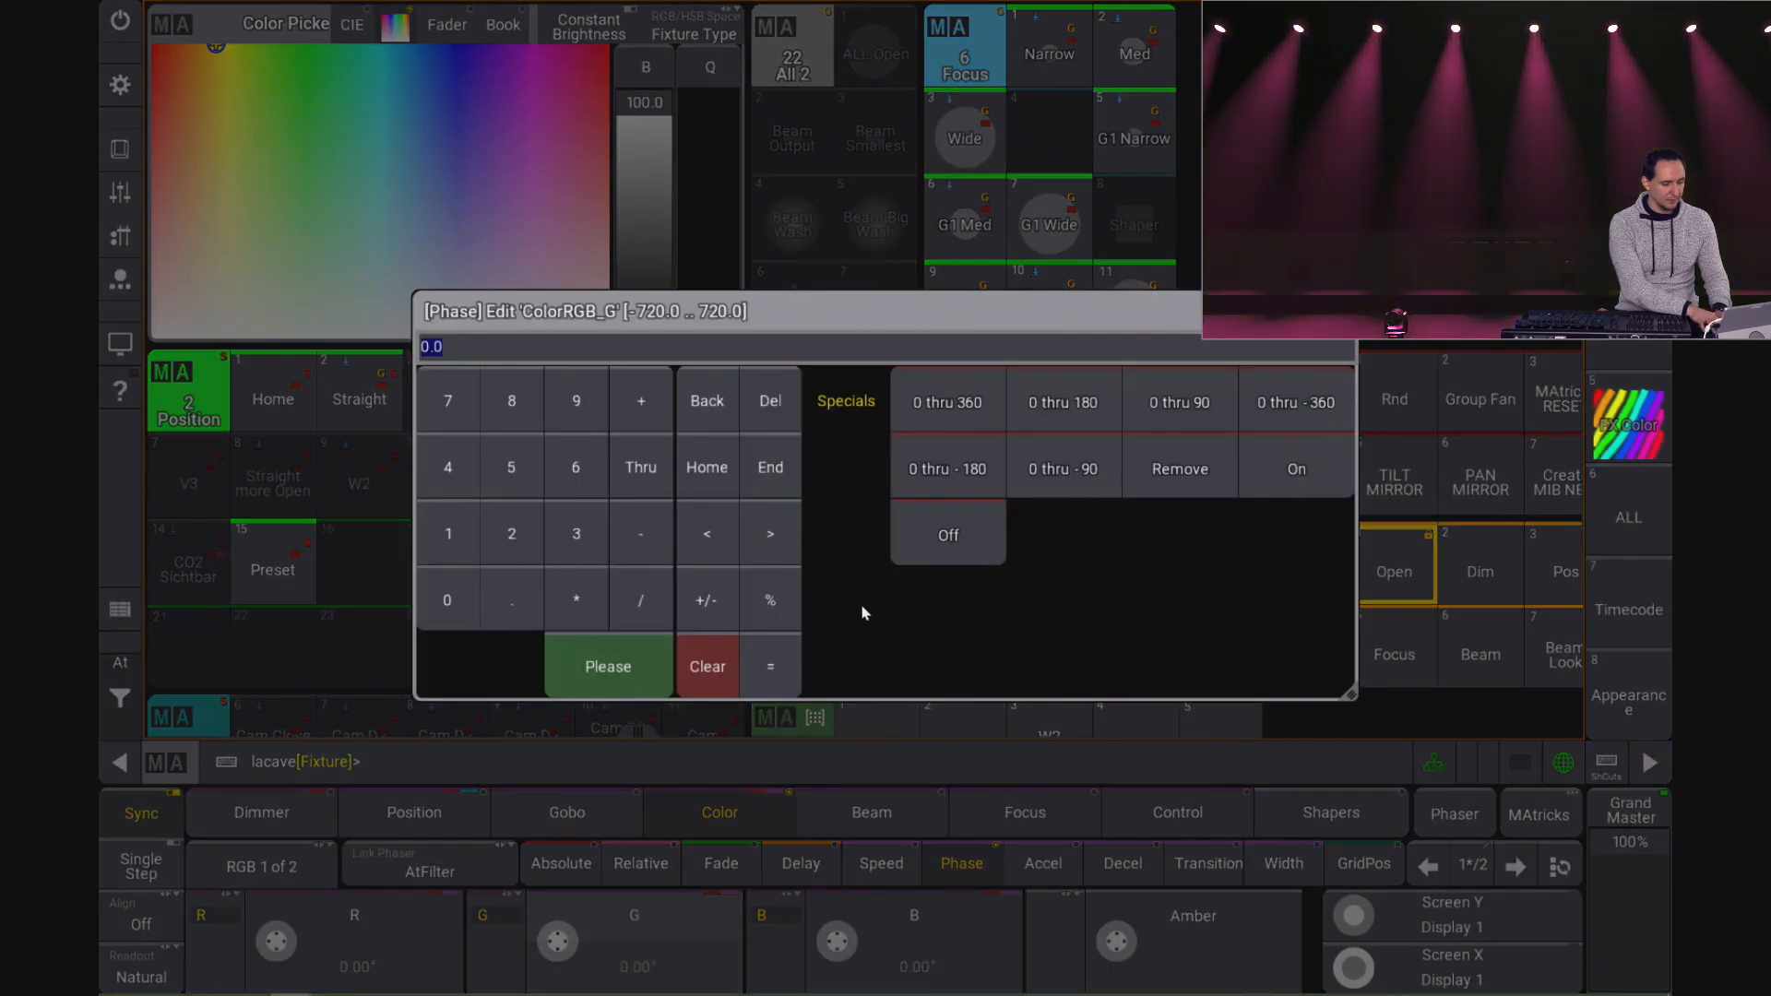
left_click(973, 389)
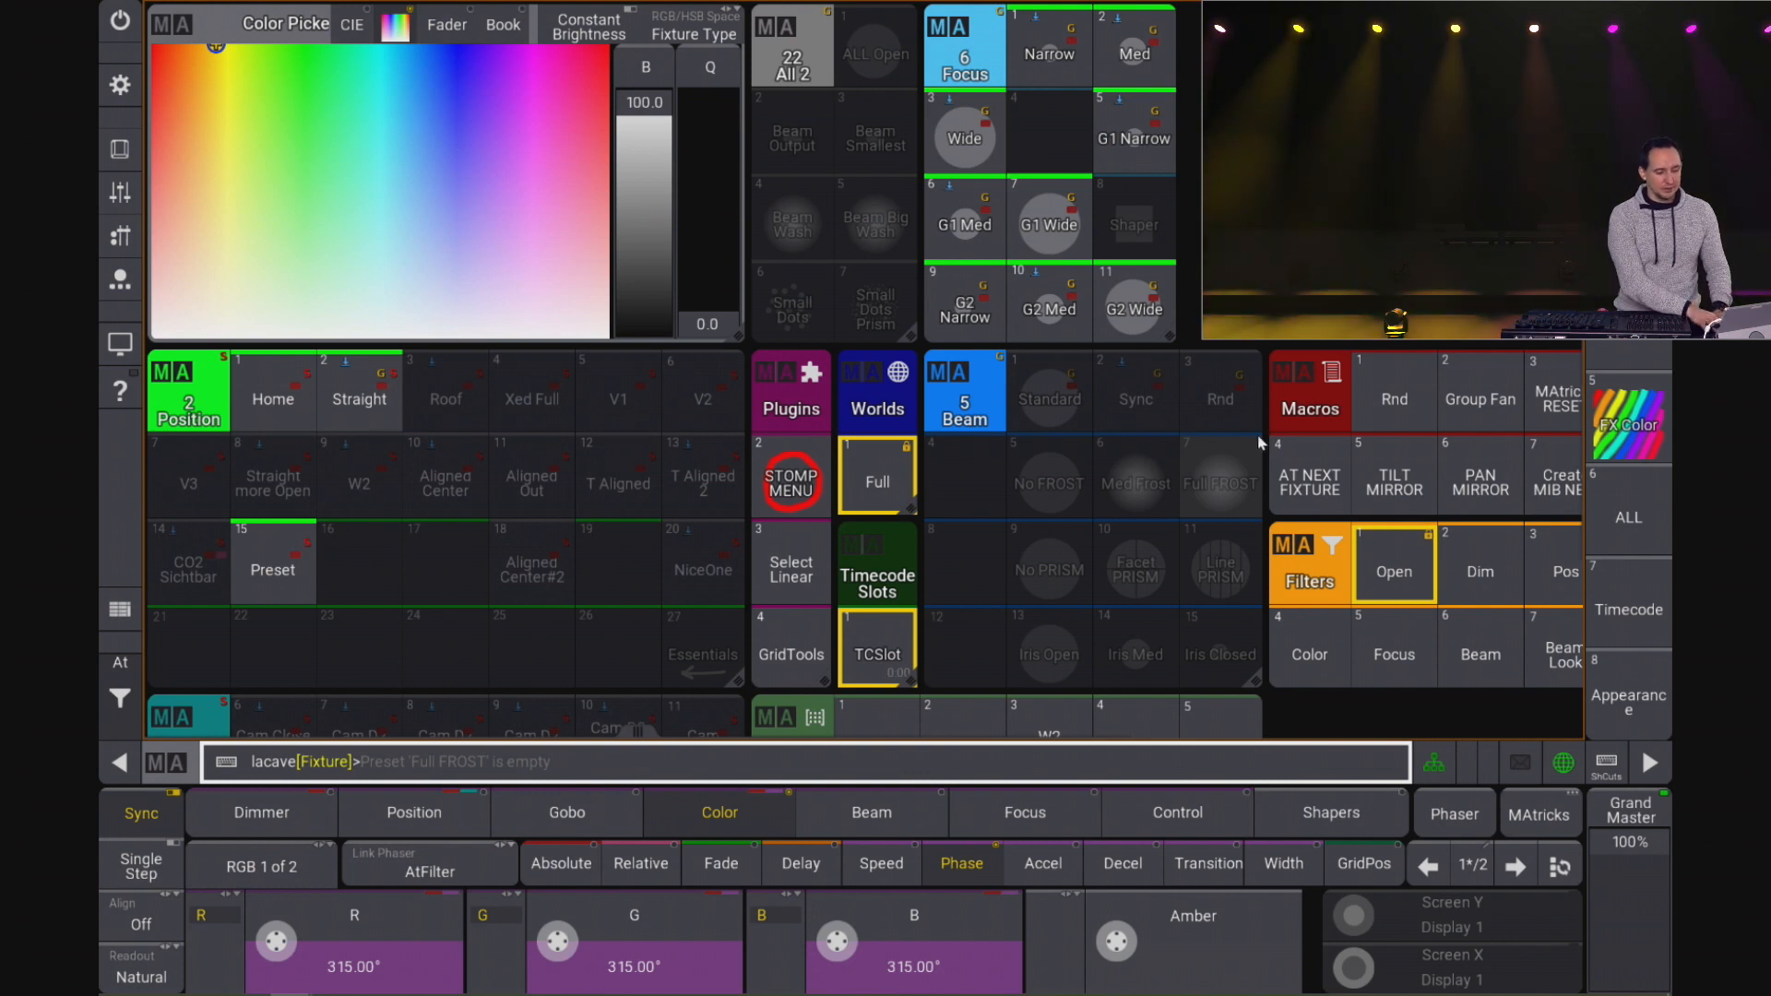
Step: Set XWings to 2 in the MAtricks and reapply the RGB color Phase as 0 thru 360
left_click(1543, 819)
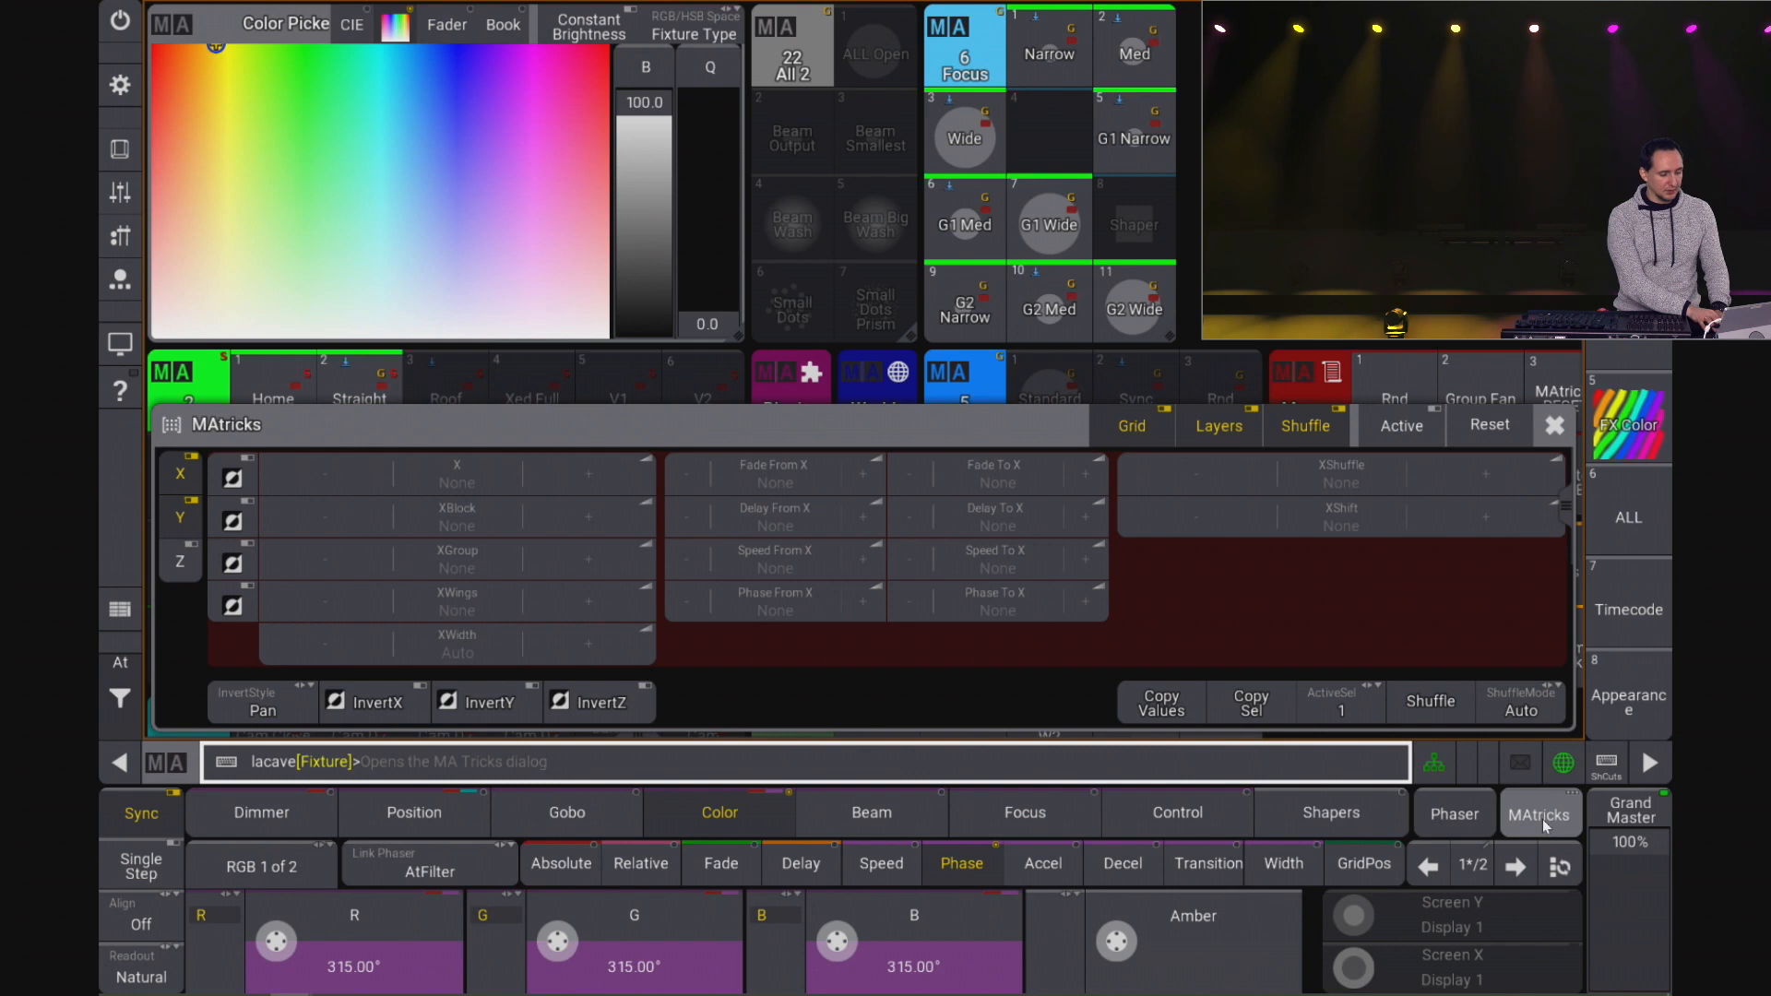
left_click(568, 612)
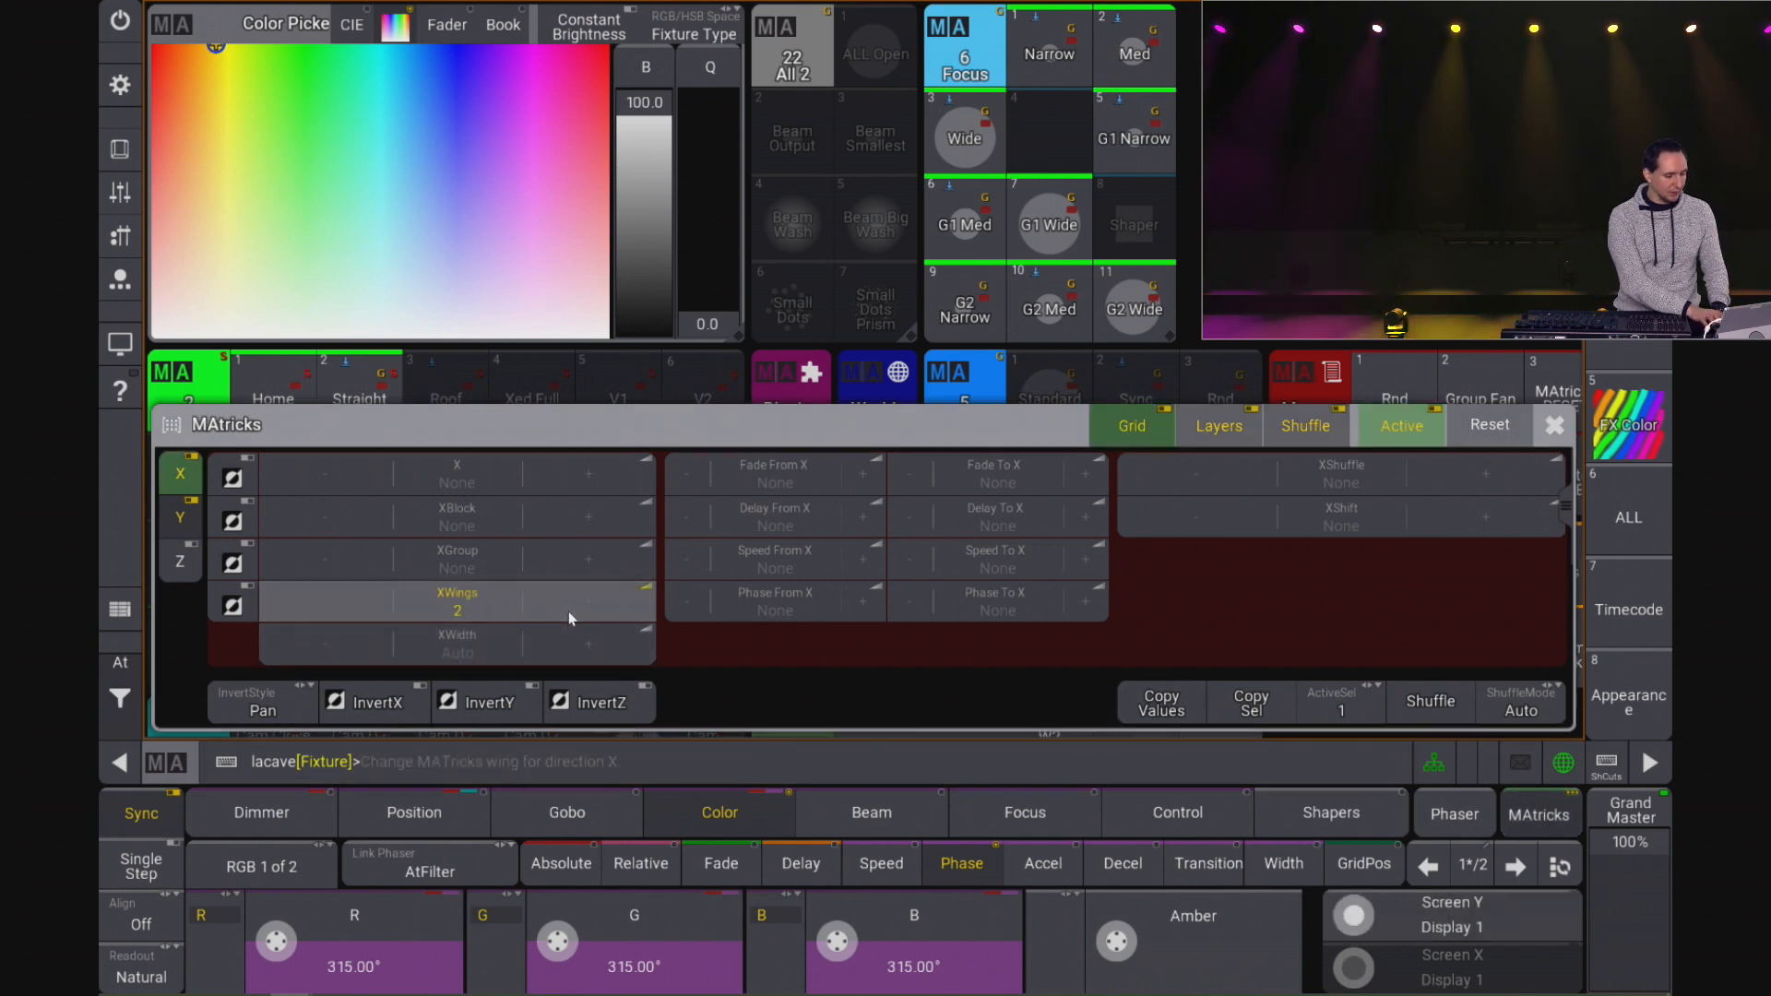
left_click(643, 975)
left_click(952, 399)
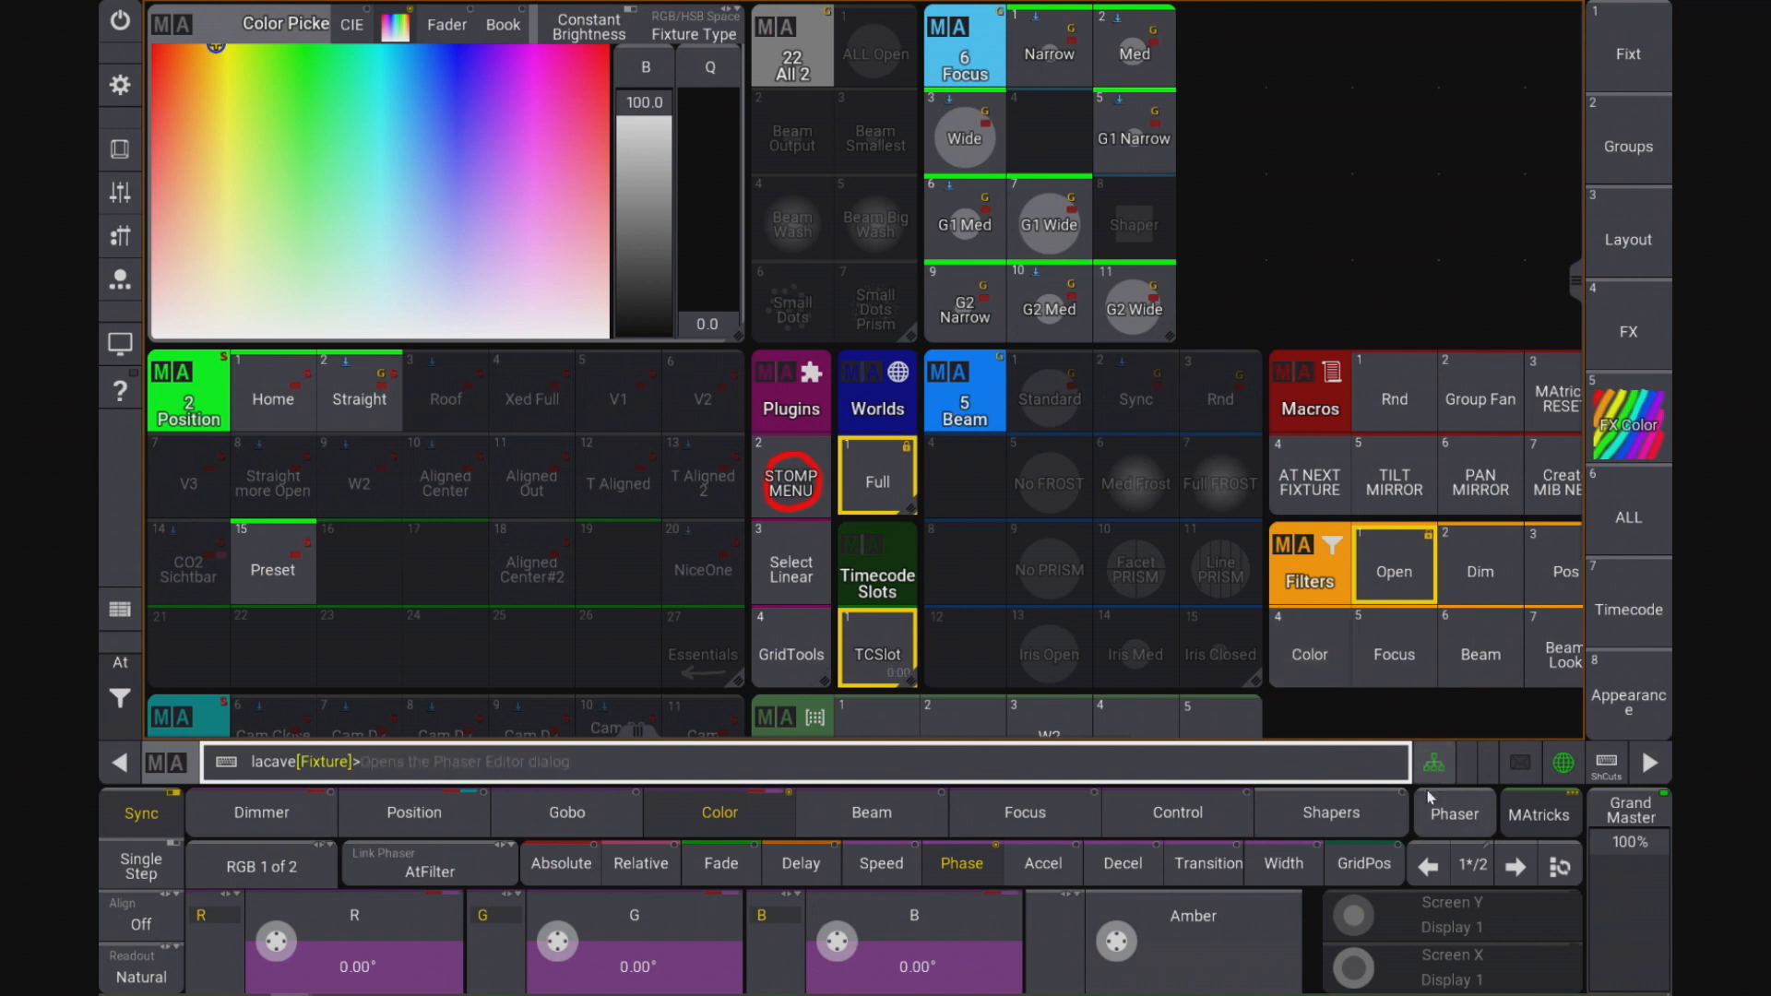
Step: Reset the MAtricks, set XGroup to 2 and reapply the RGB color Phase as 0 thru 360
left_click(1458, 816)
left_click(1457, 815)
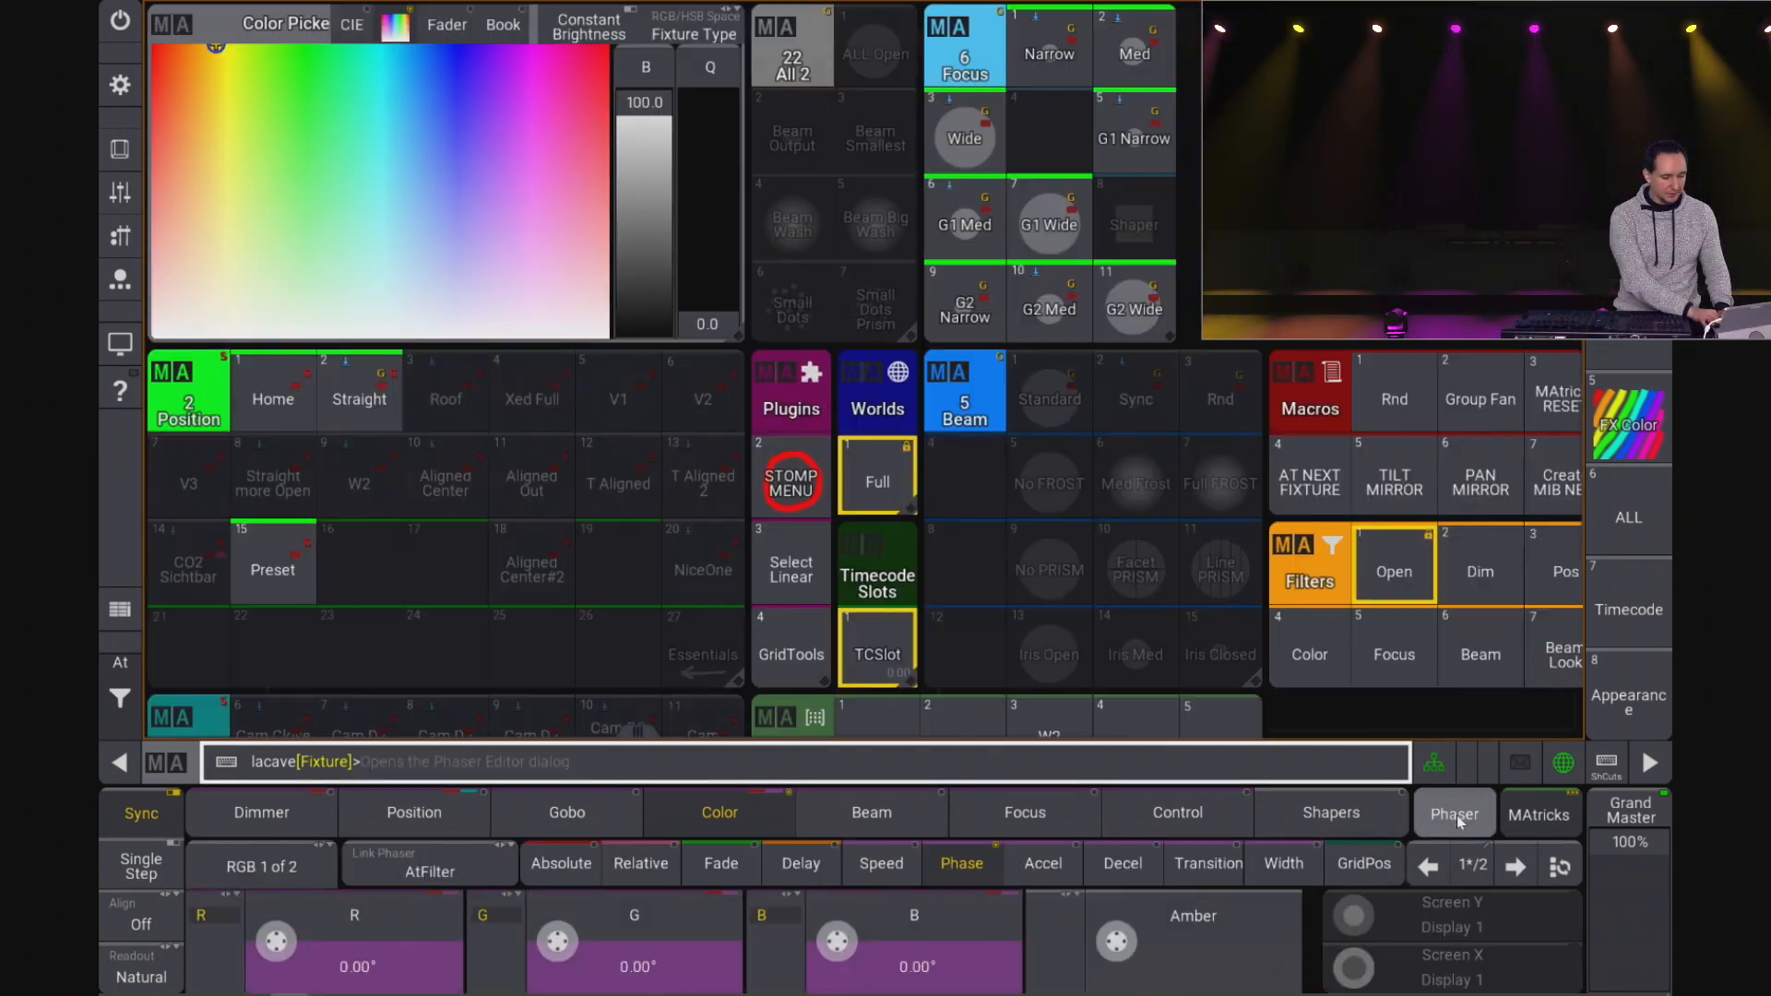
left_click(1538, 815)
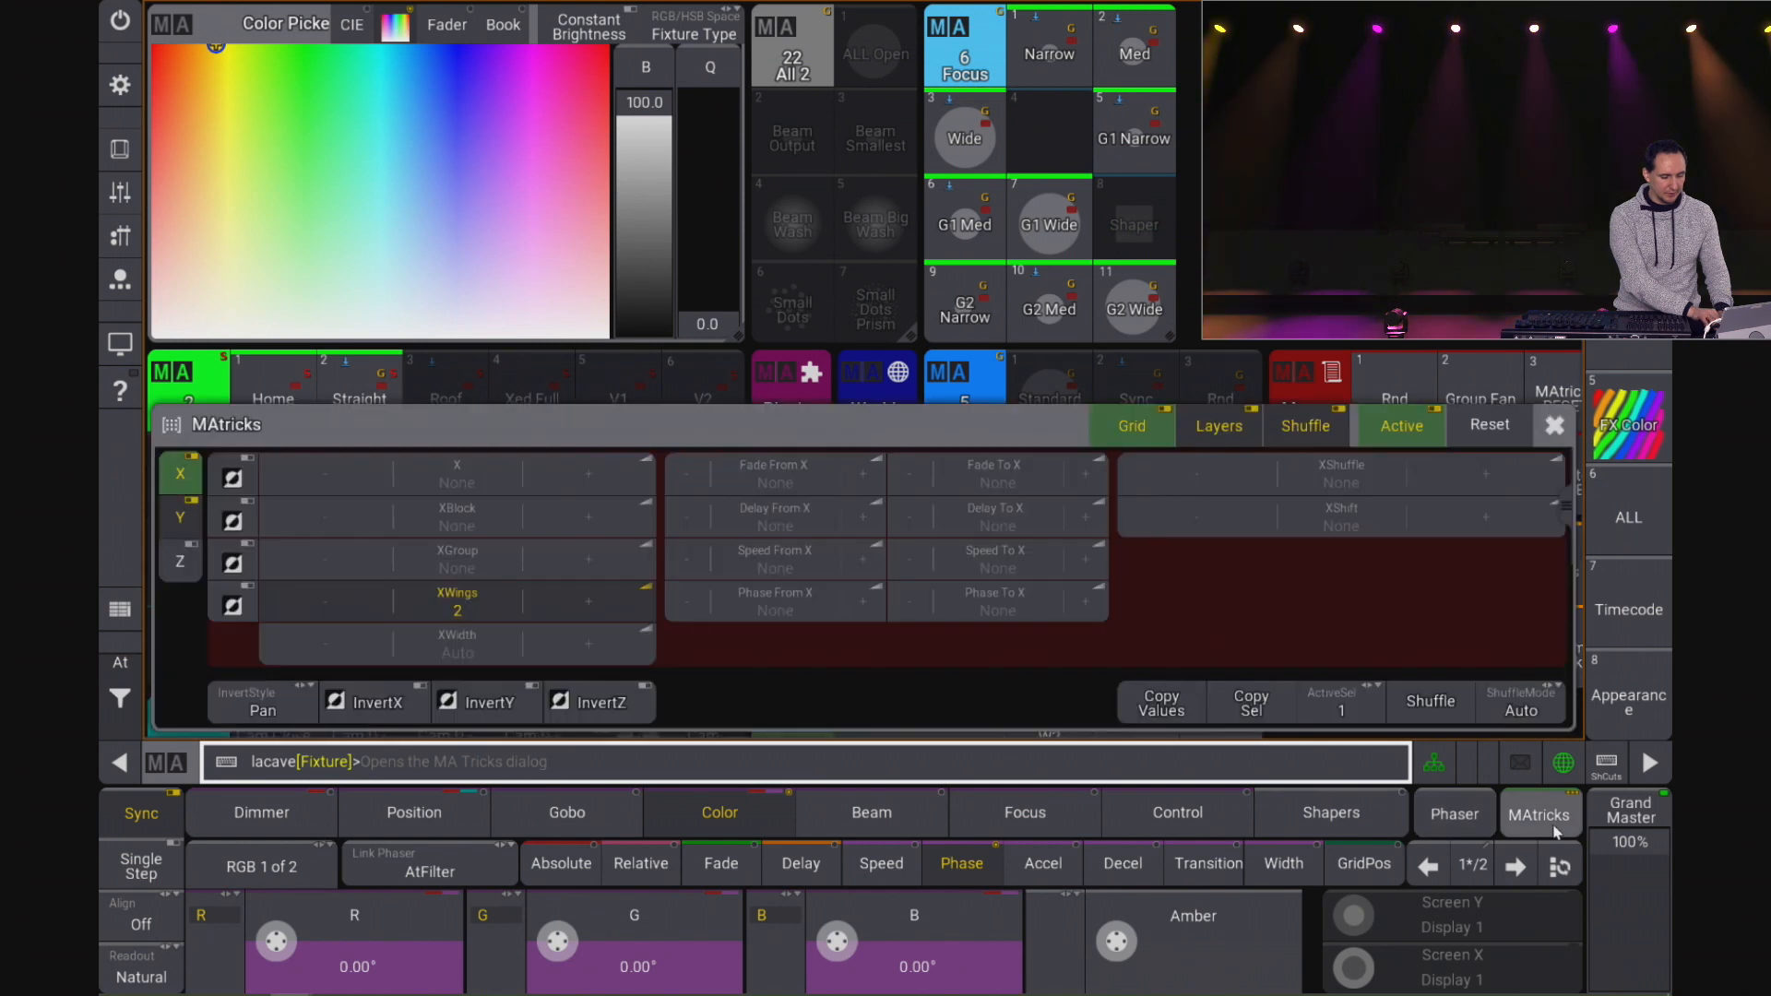
left_click(1494, 424)
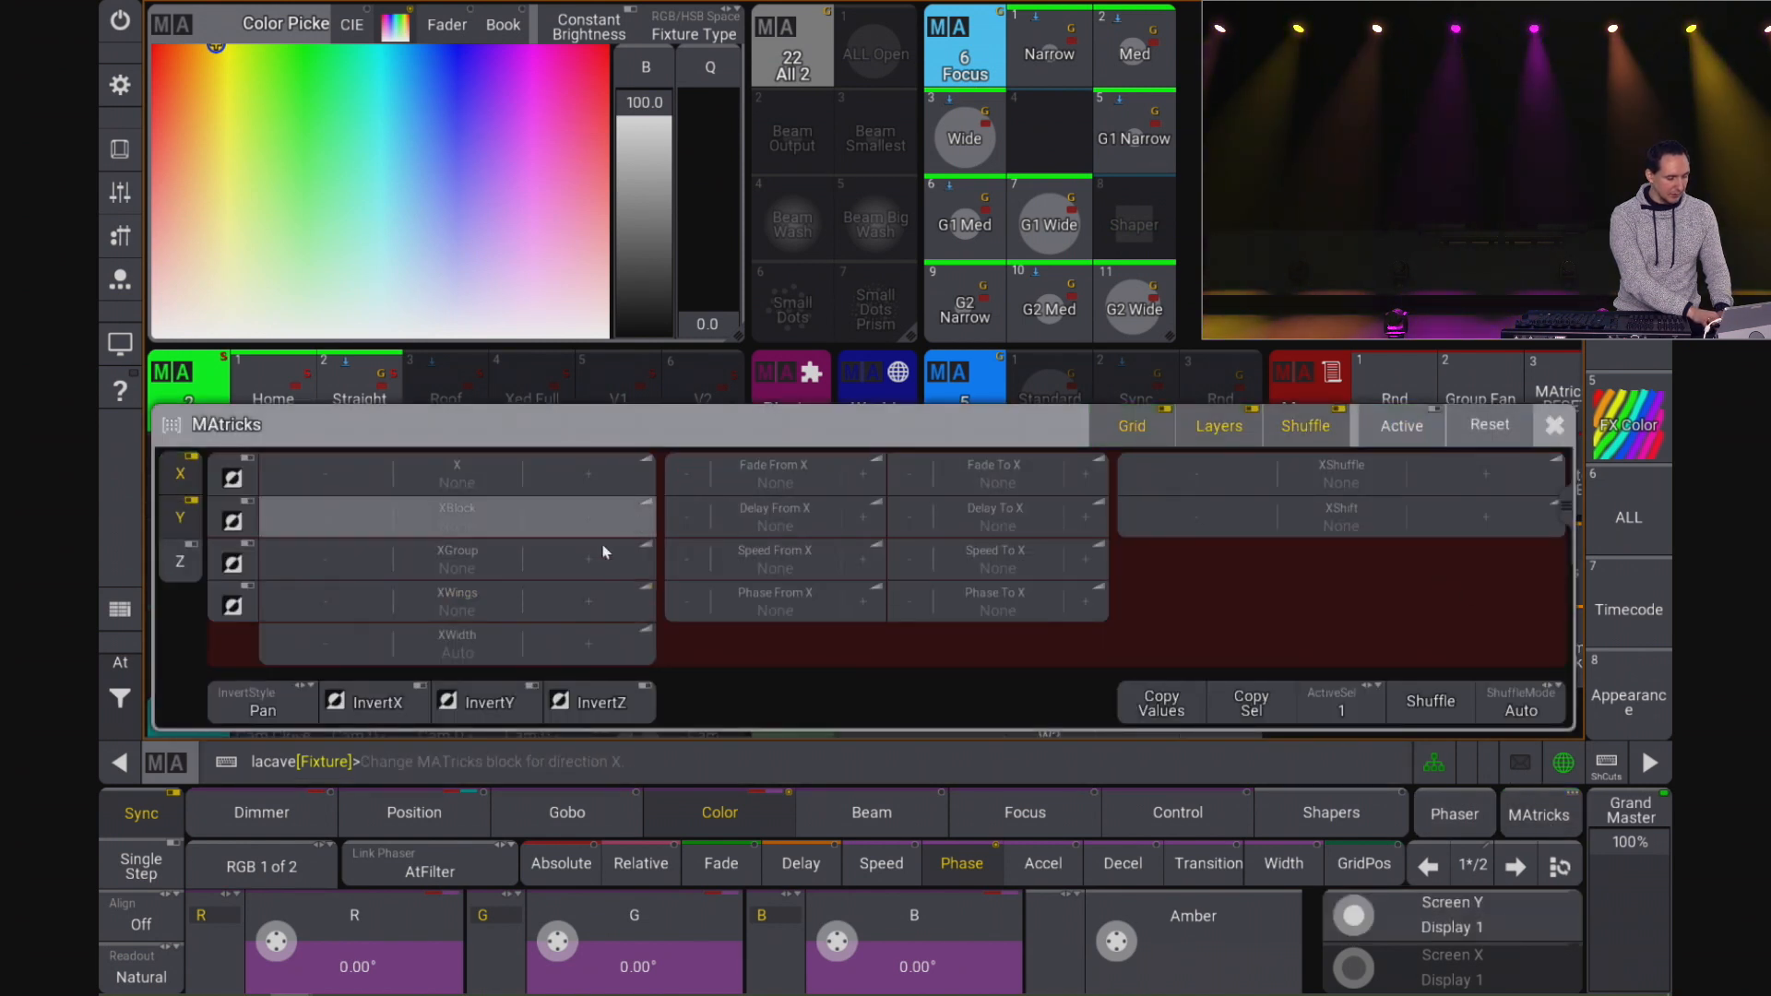
left_click(546, 562)
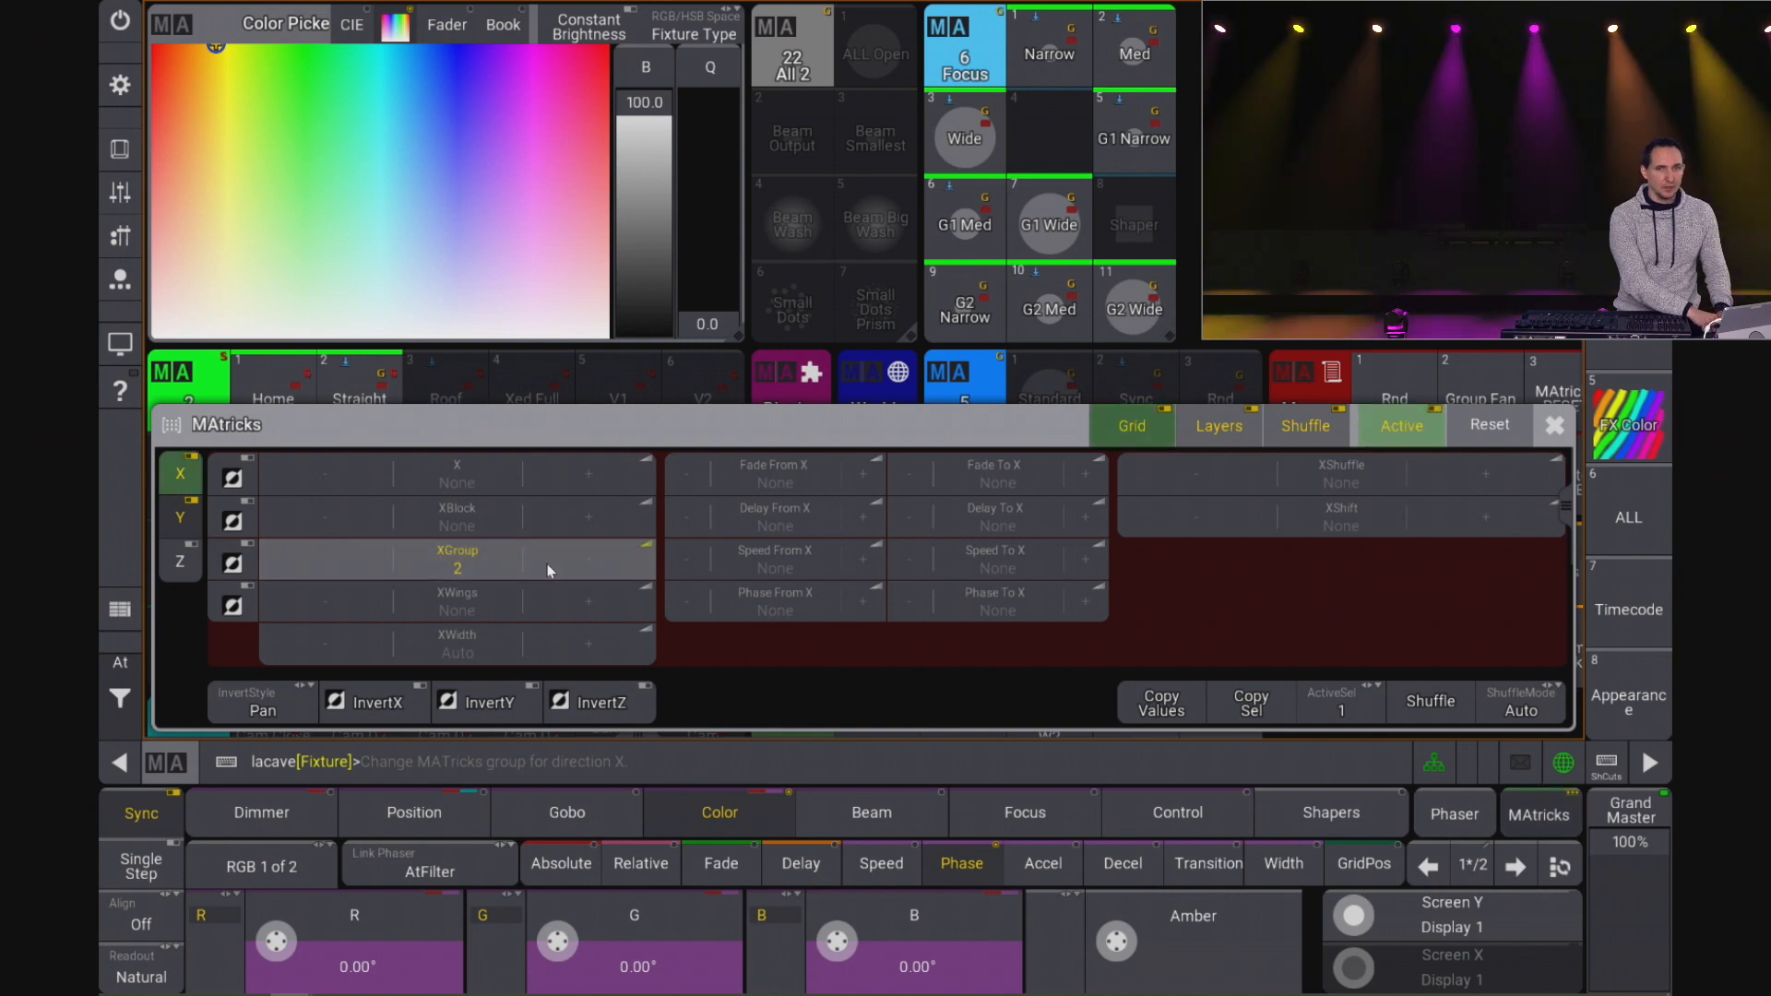
left_click(644, 971)
left_click(934, 415)
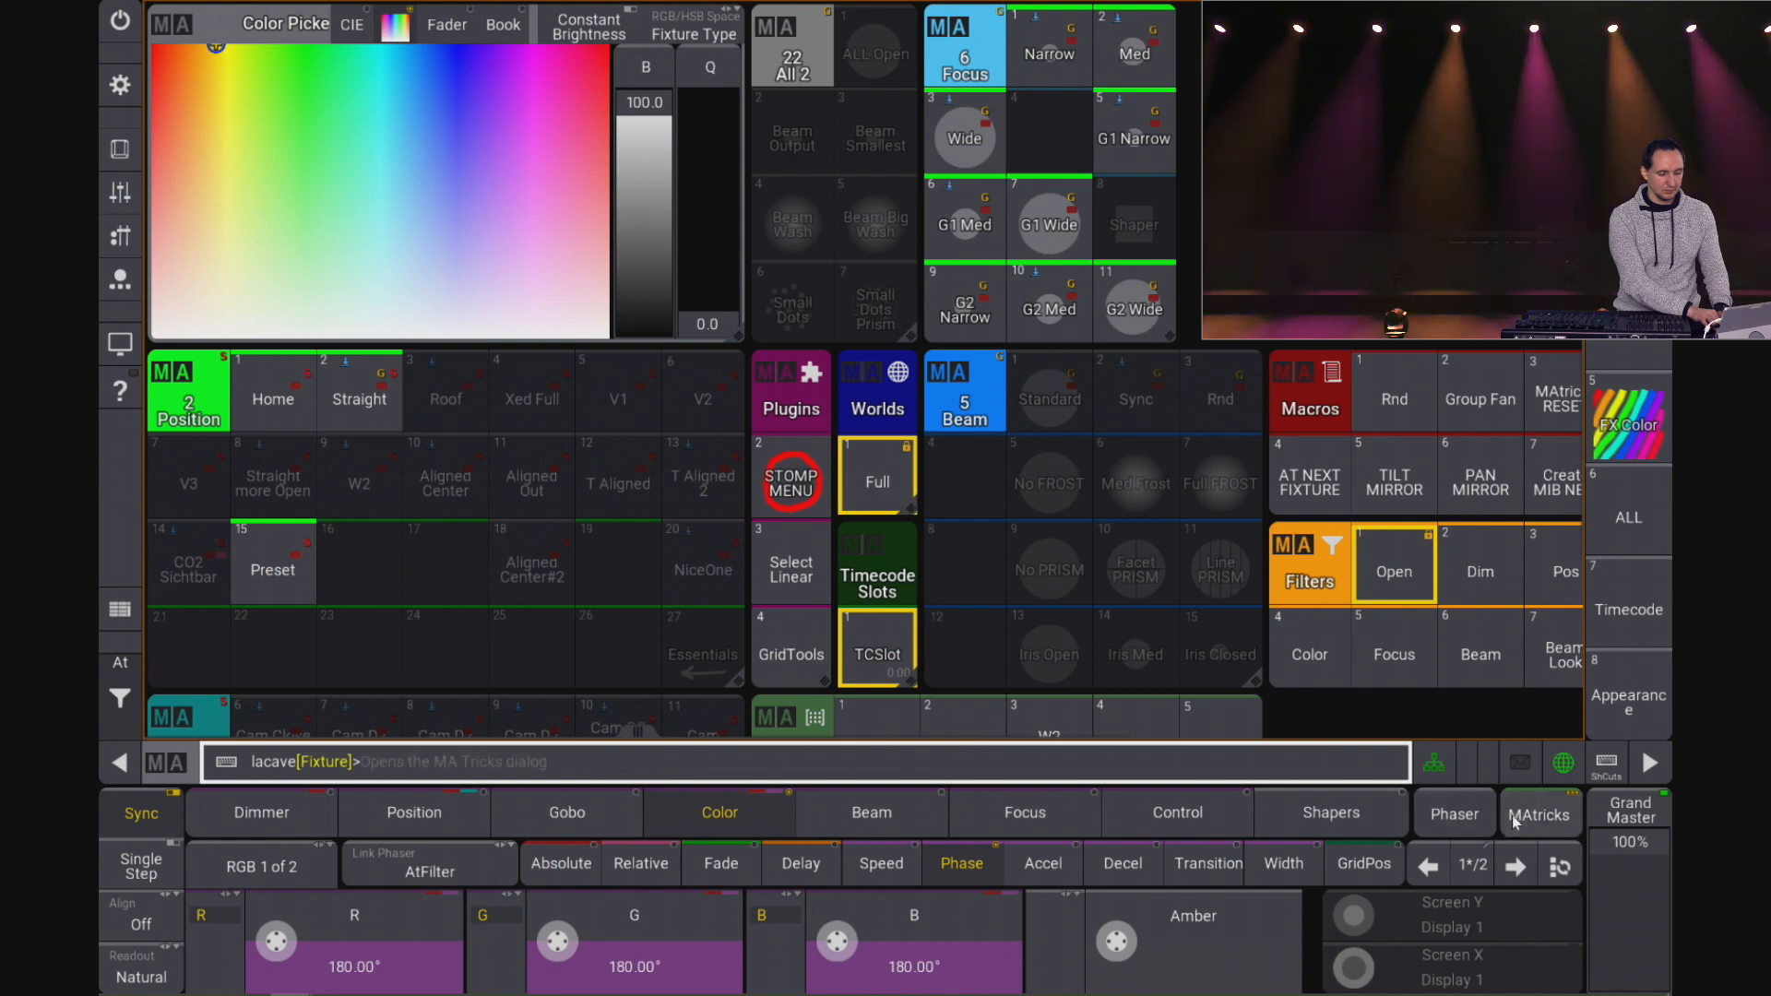
Step: Raise XGroup to 3 in the MAtricks and reapply the RGB color Phase as 0 thru 360
left_click(1539, 814)
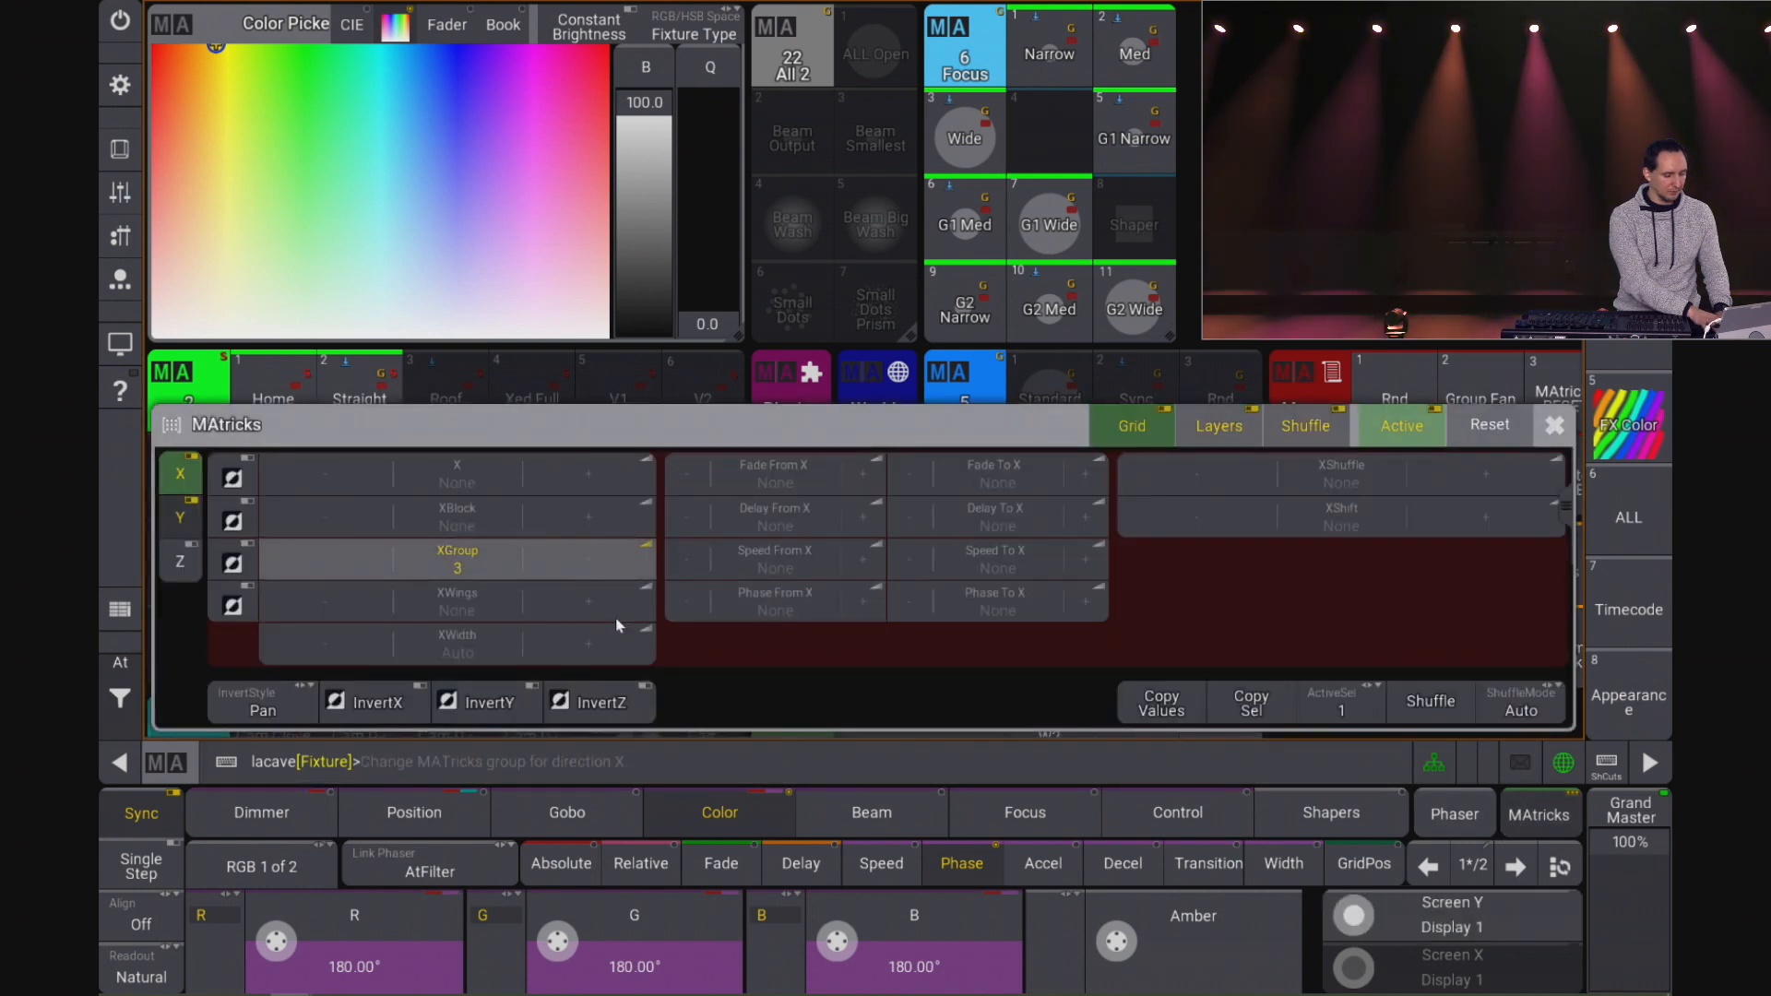
left_click(634, 964)
left_click(944, 420)
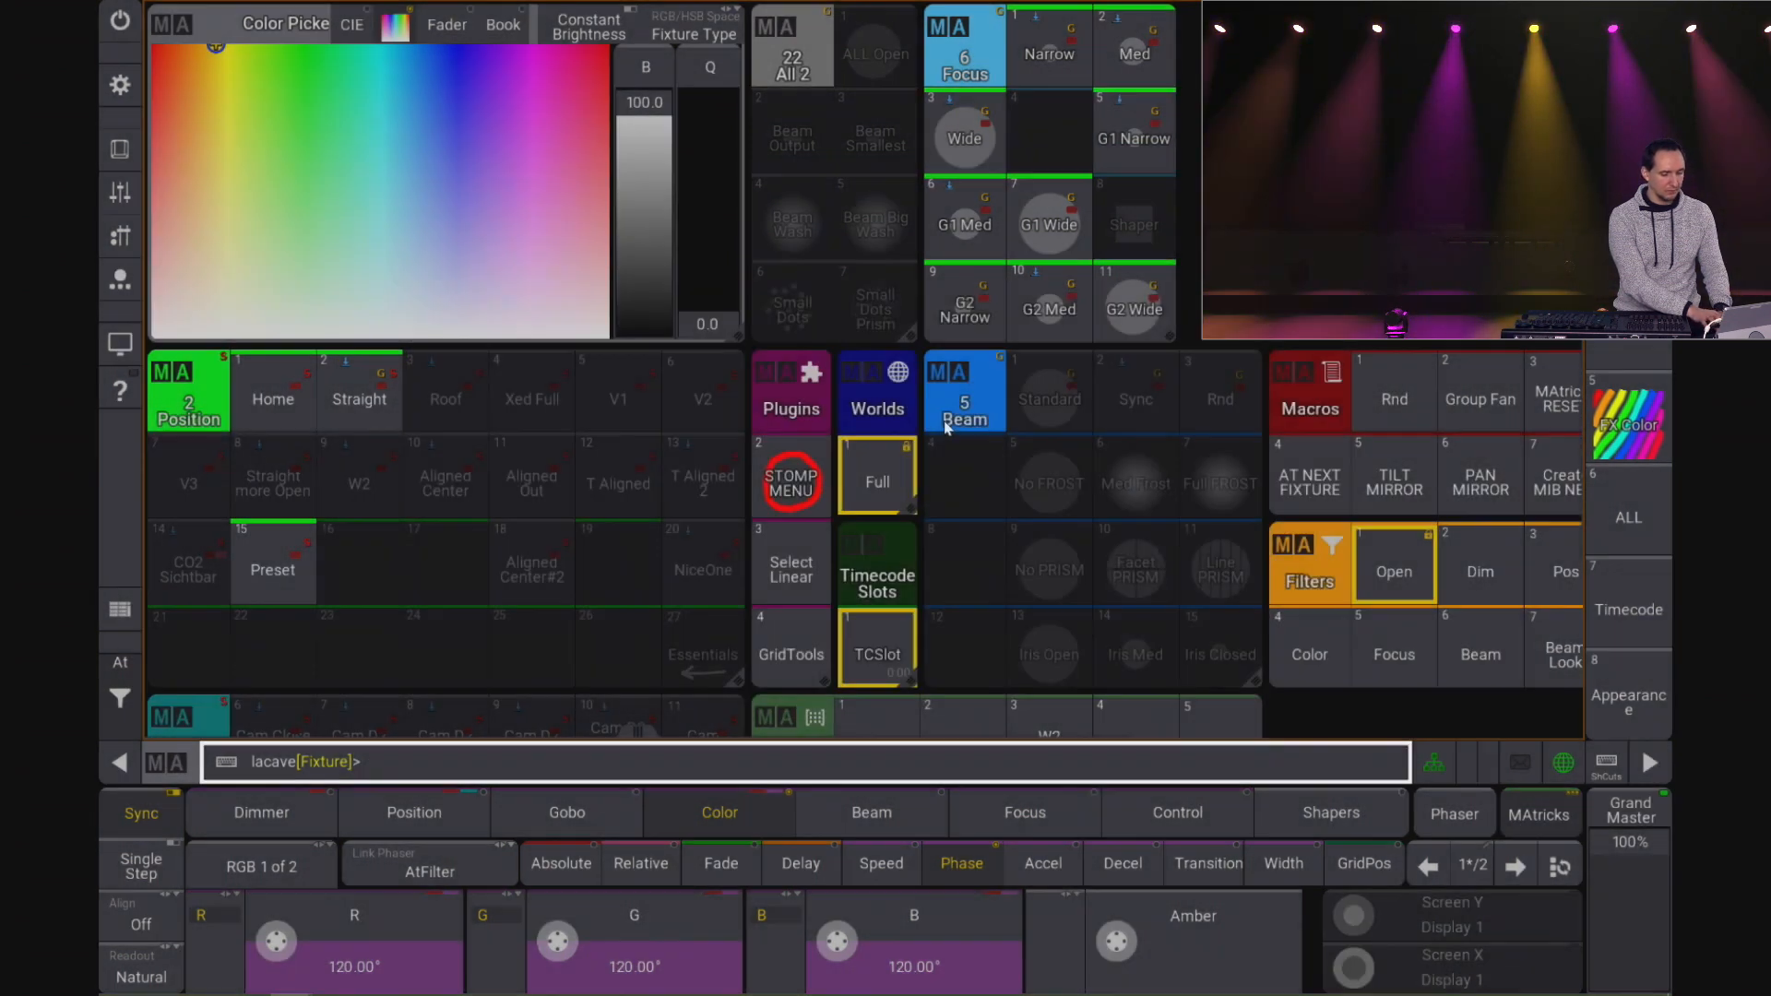